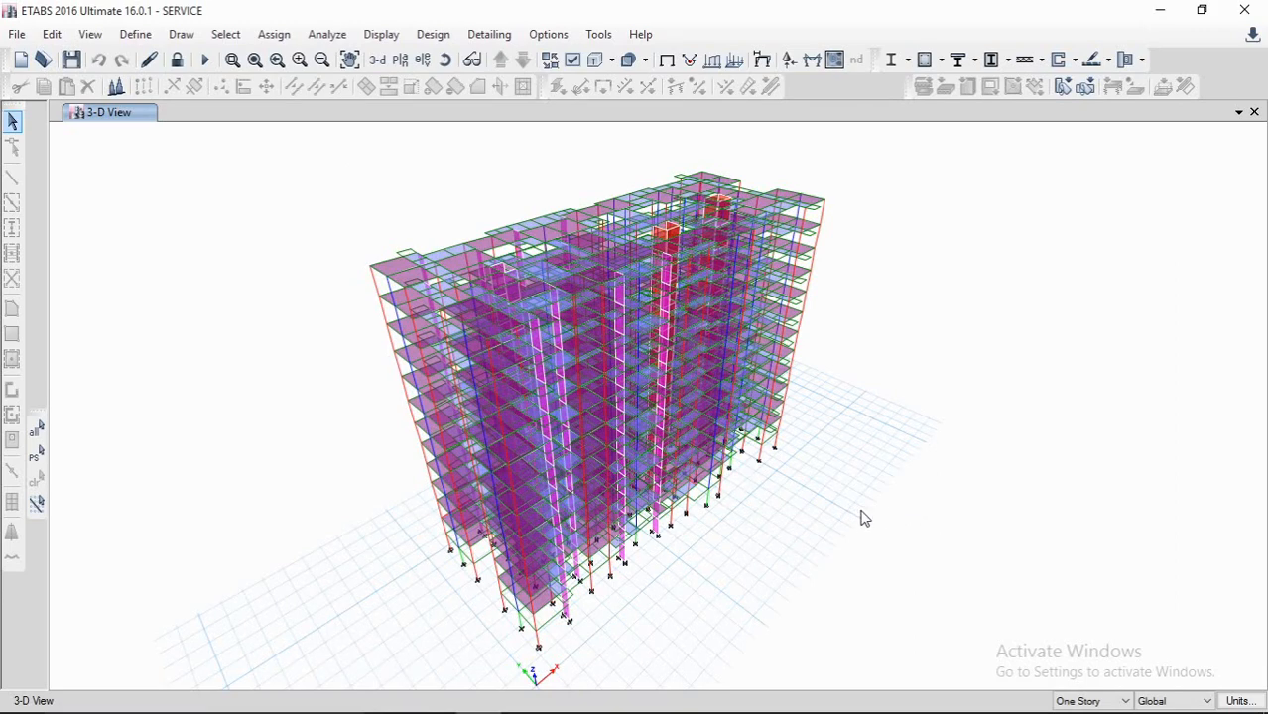
mouse_move(766, 539)
shift+middle_down()
mouse_move(720, 537)
mouse_move(793, 556)
mouse_move(799, 541)
mouse_move(771, 533)
shift+middle_up()
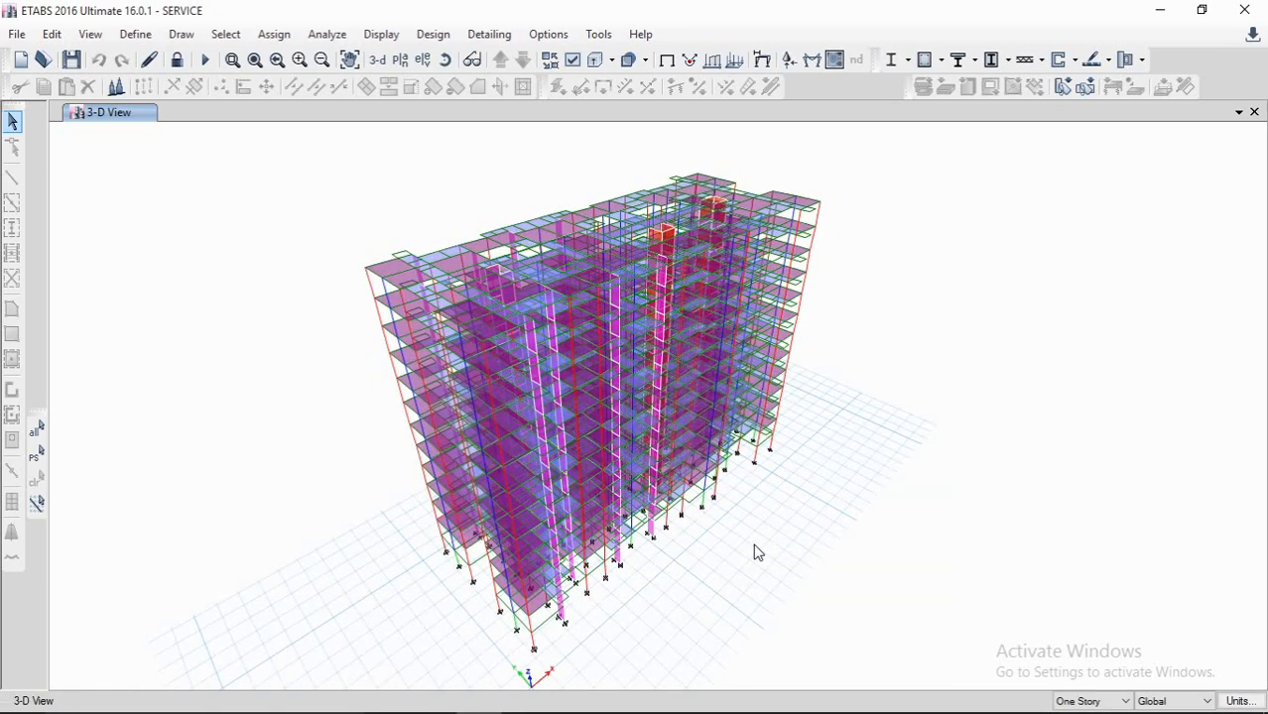
middle_drag(742, 552, 776, 538)
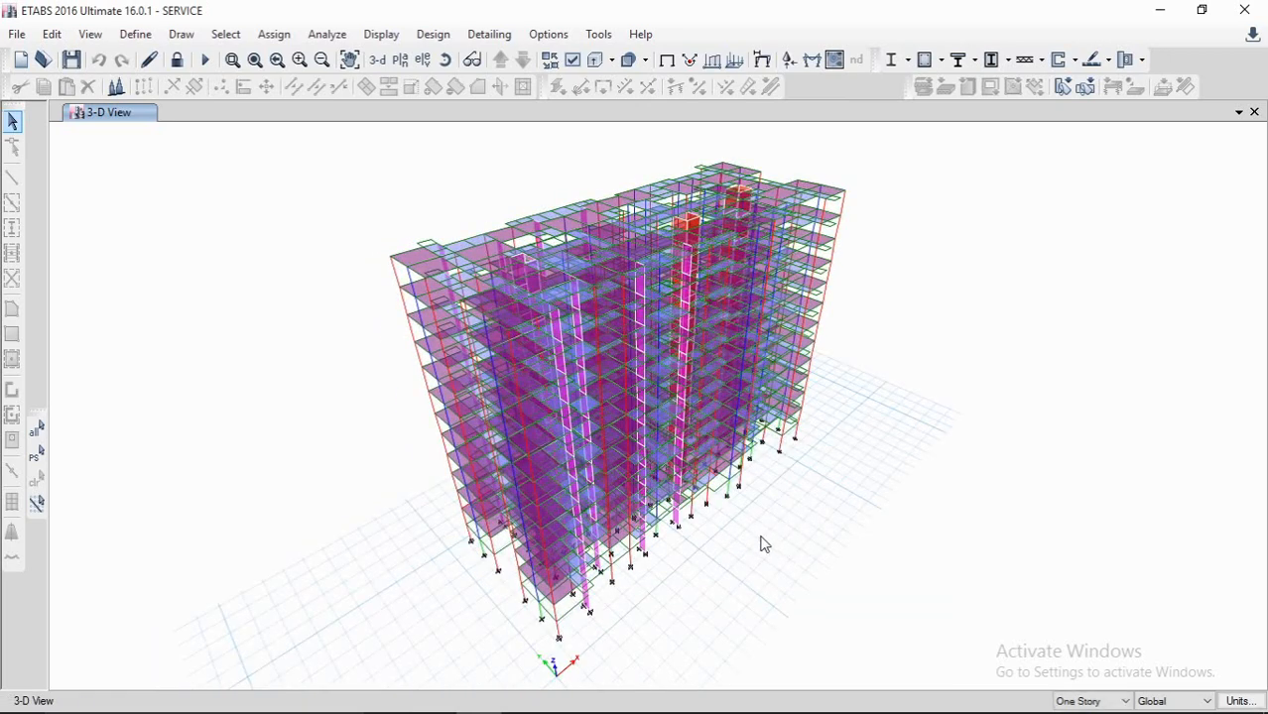
middle_drag(741, 281, 733, 306)
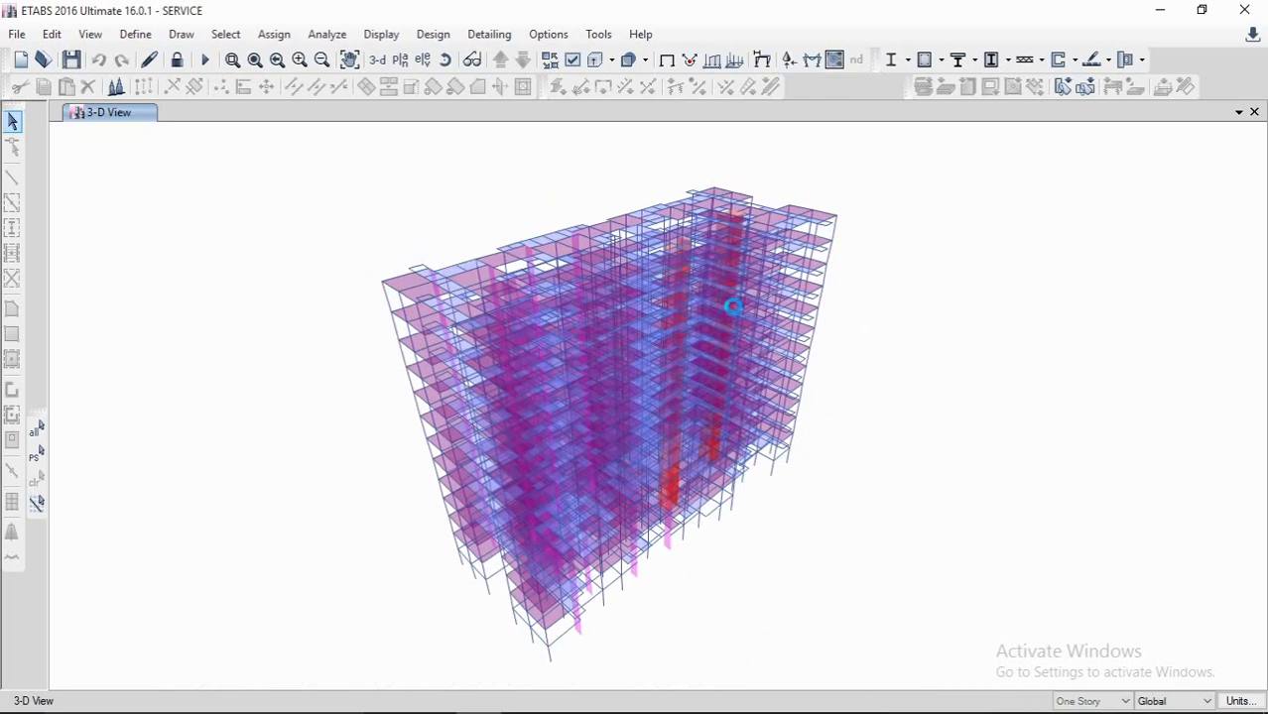
middle_drag(737, 362, 754, 353)
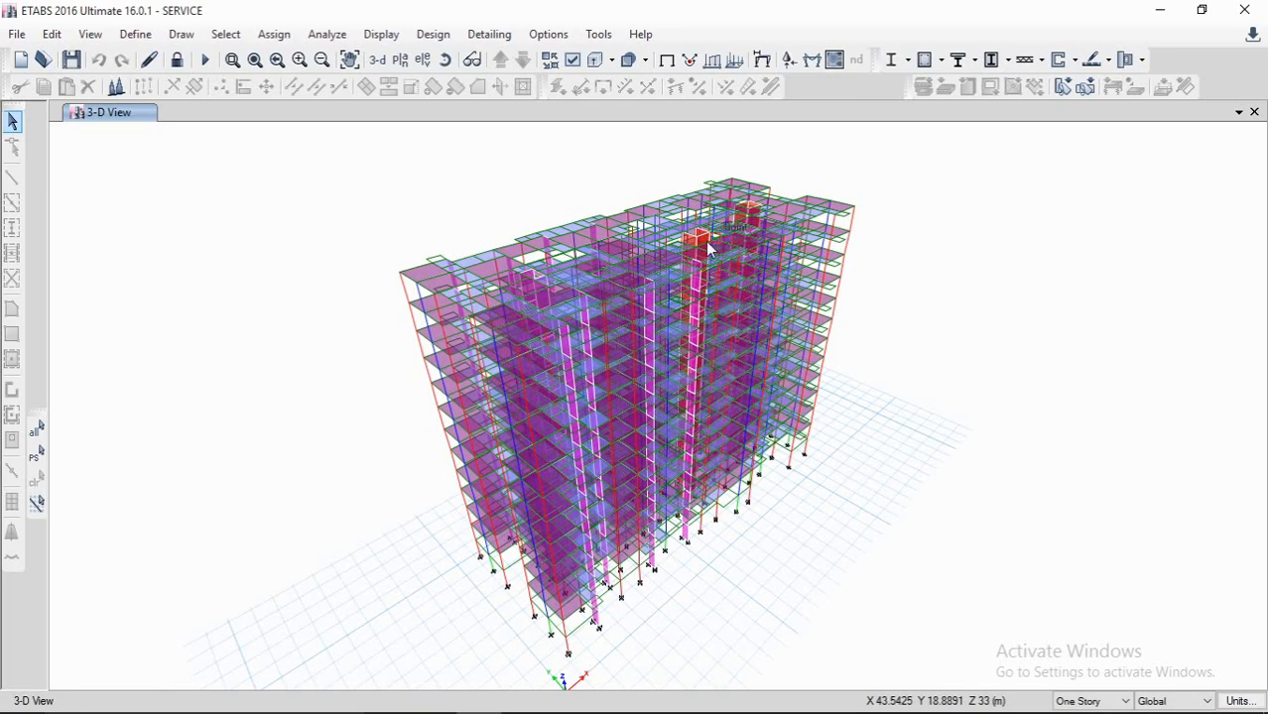
shift+middle_drag(536, 281, 422, 240)
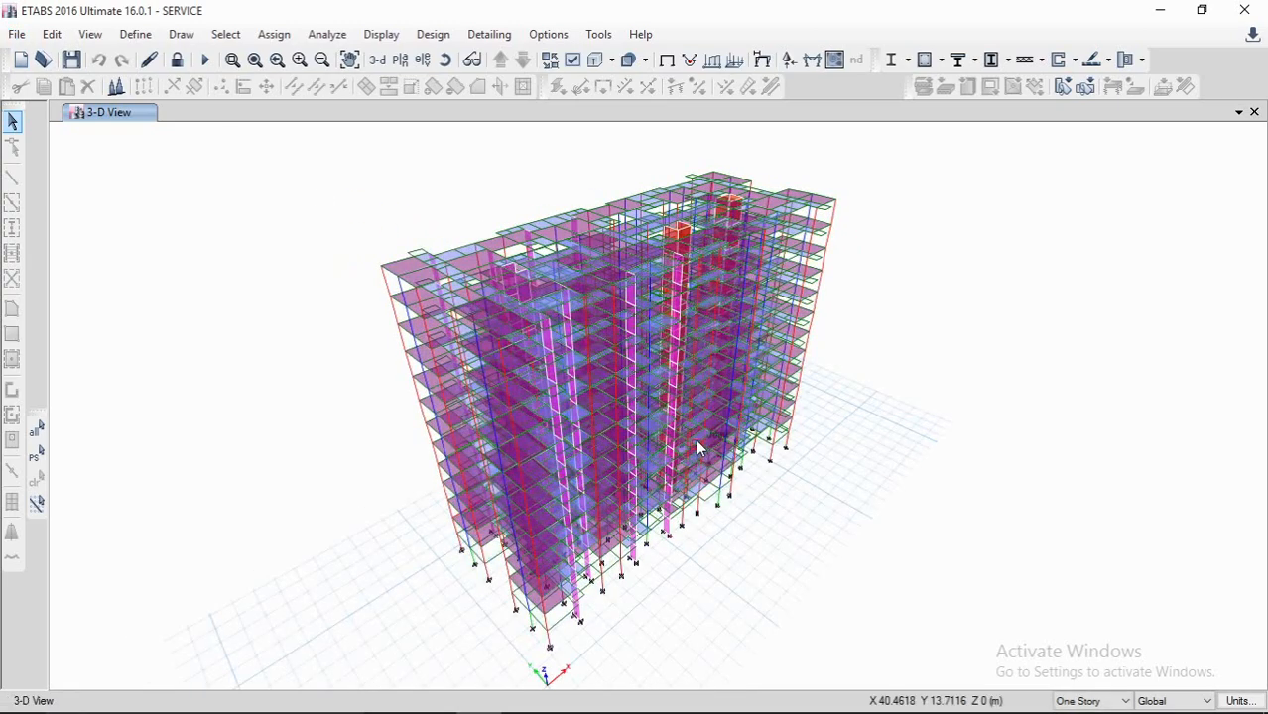
- Set up a SAFE V12 .f2k export of the Base story with loads from above, accepting the selected load cases and UDCon combinations
click(17, 33)
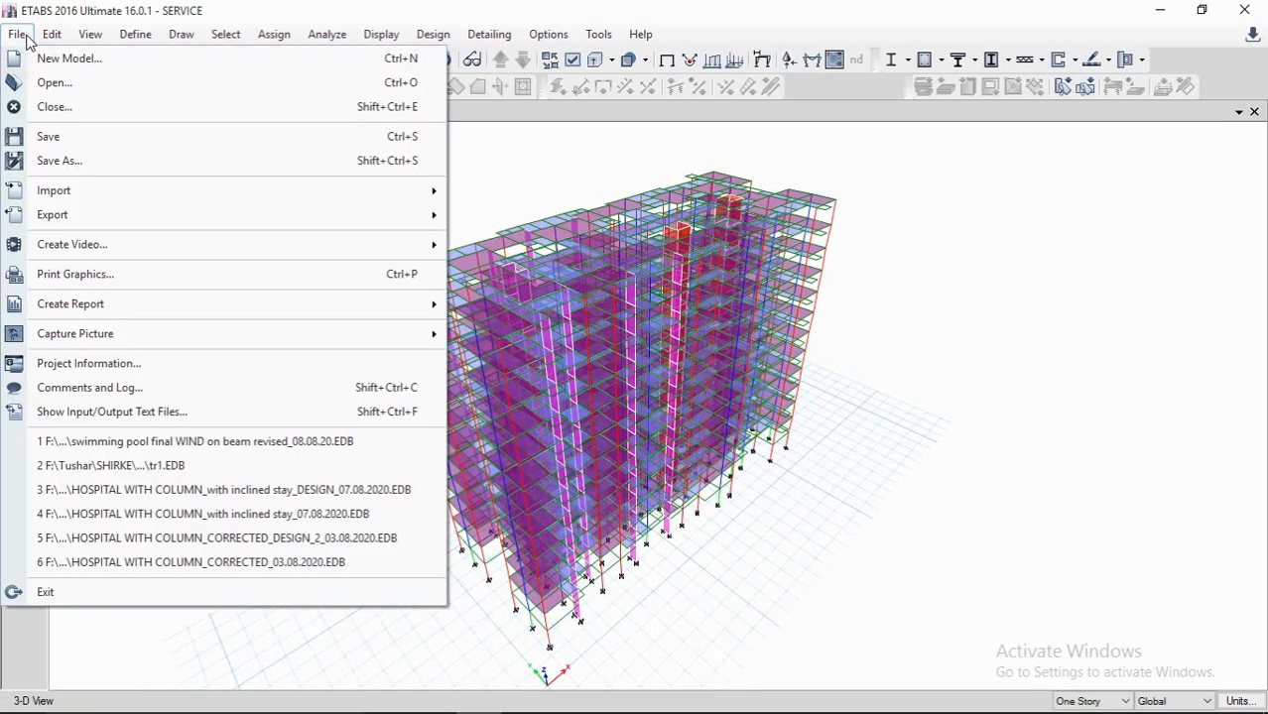
mouse_move(75, 214)
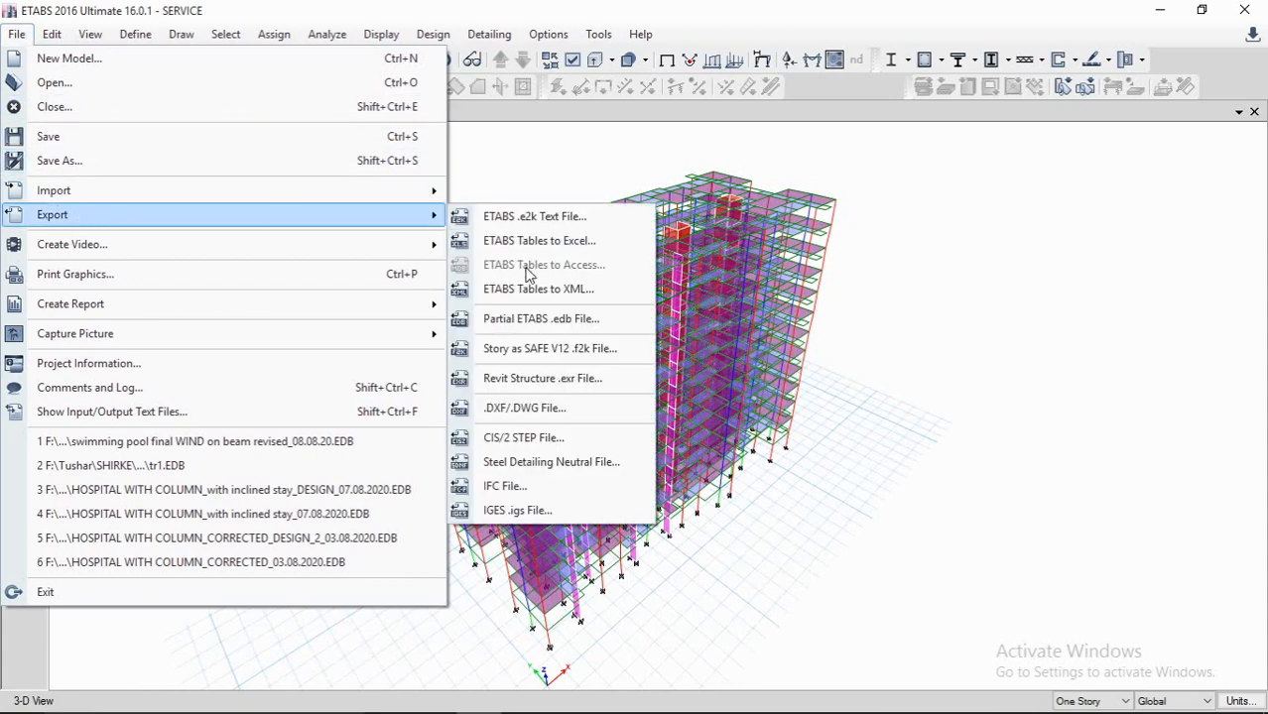
click(588, 353)
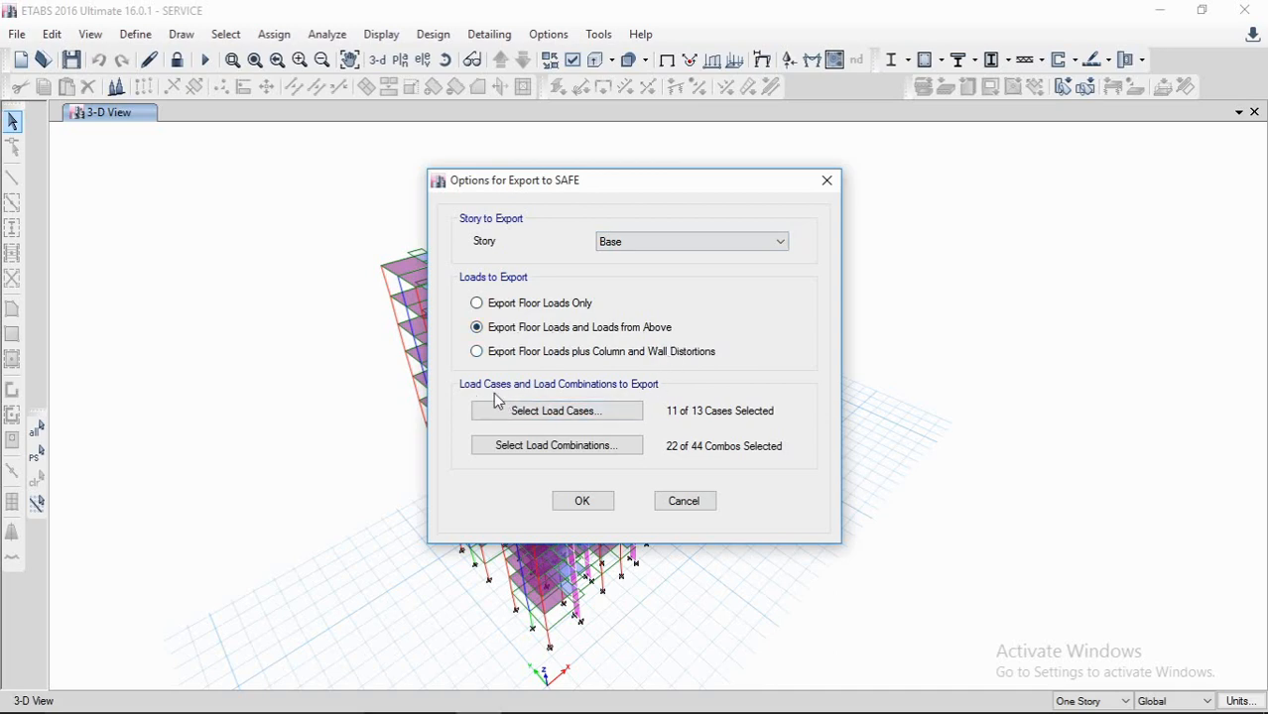
click(555, 412)
click(607, 517)
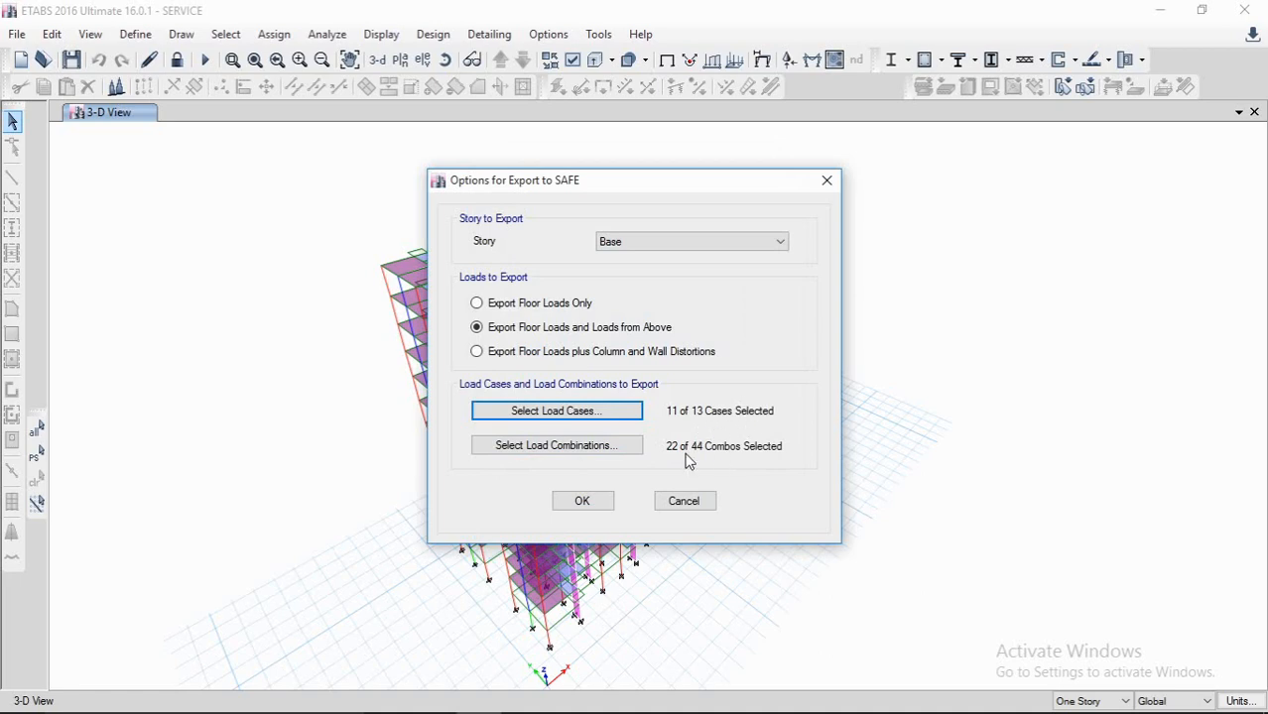
click(631, 448)
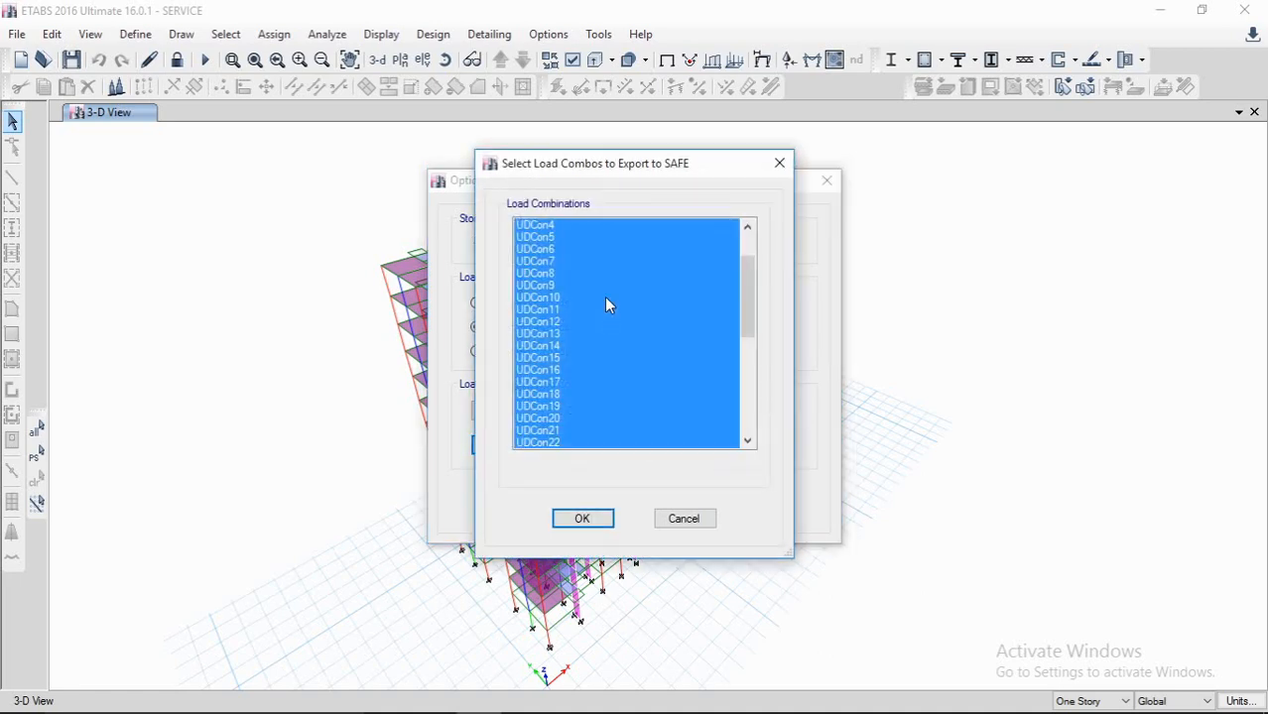
drag(747, 287, 751, 255)
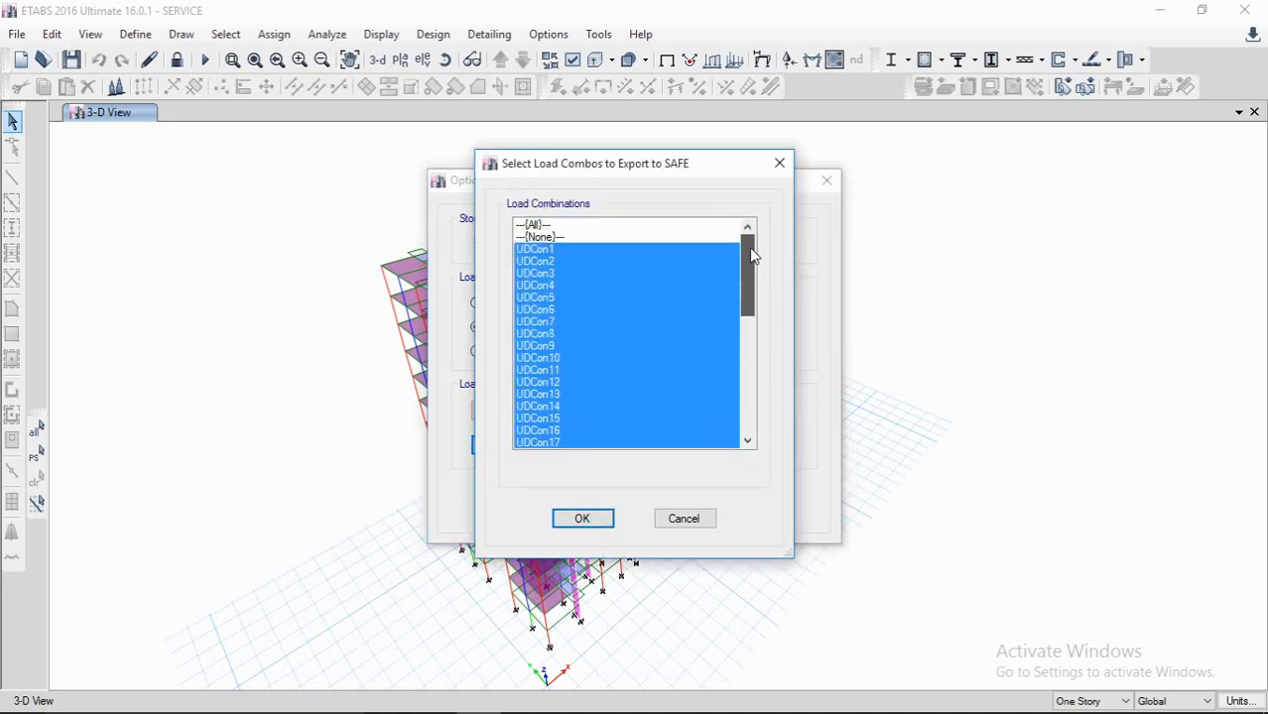
click(593, 518)
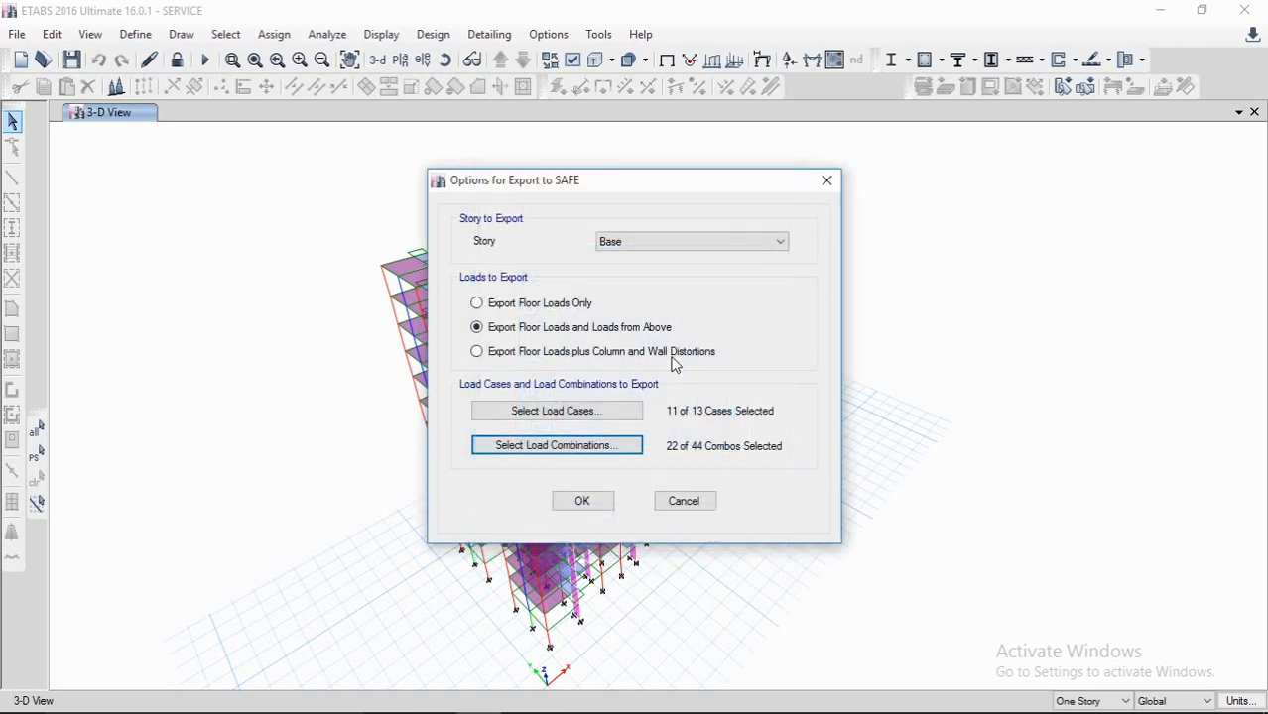
- Save the SAFE export as FOUNDATION.F2K in the Safe folder, replacing the existing file
click(595, 503)
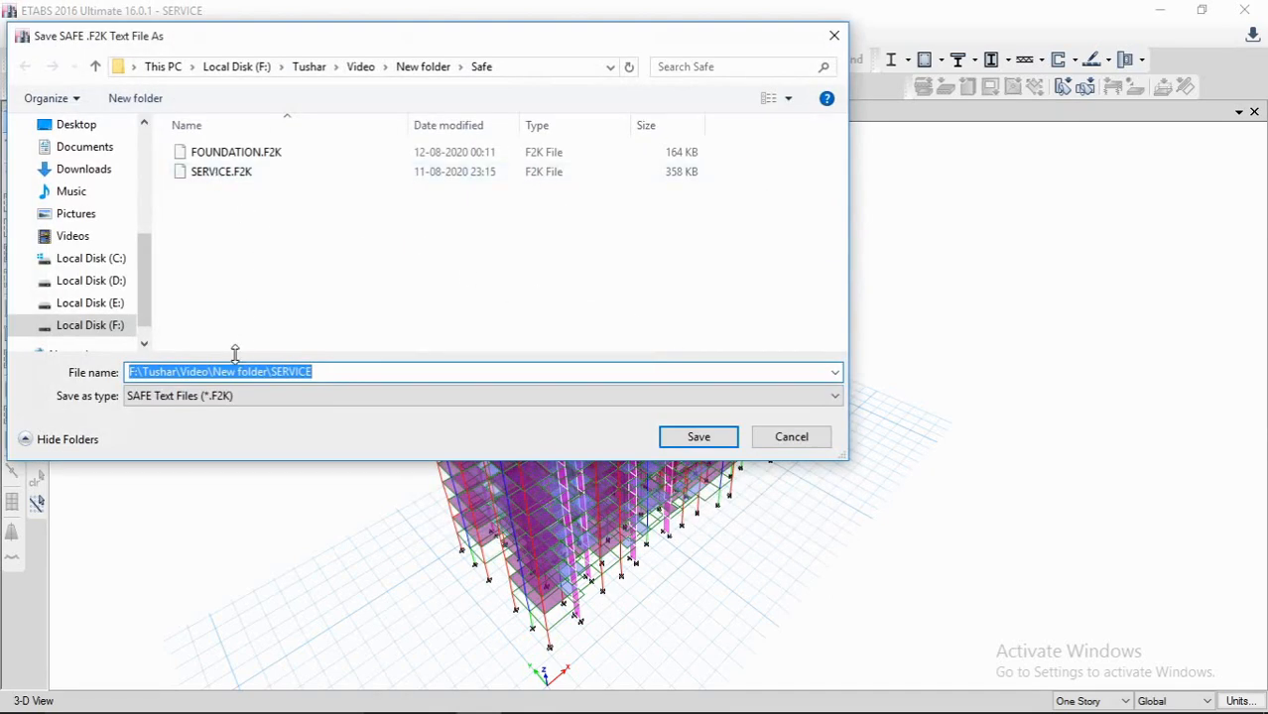
click(235, 152)
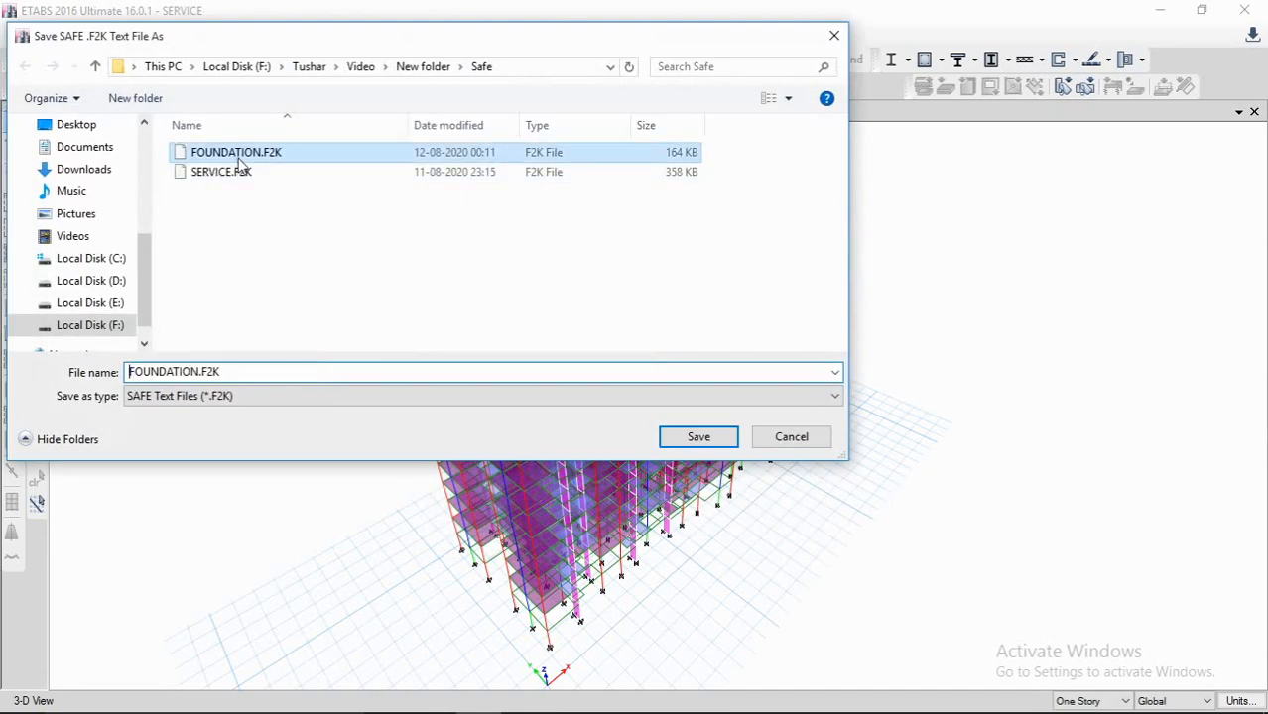
click(696, 437)
click(680, 372)
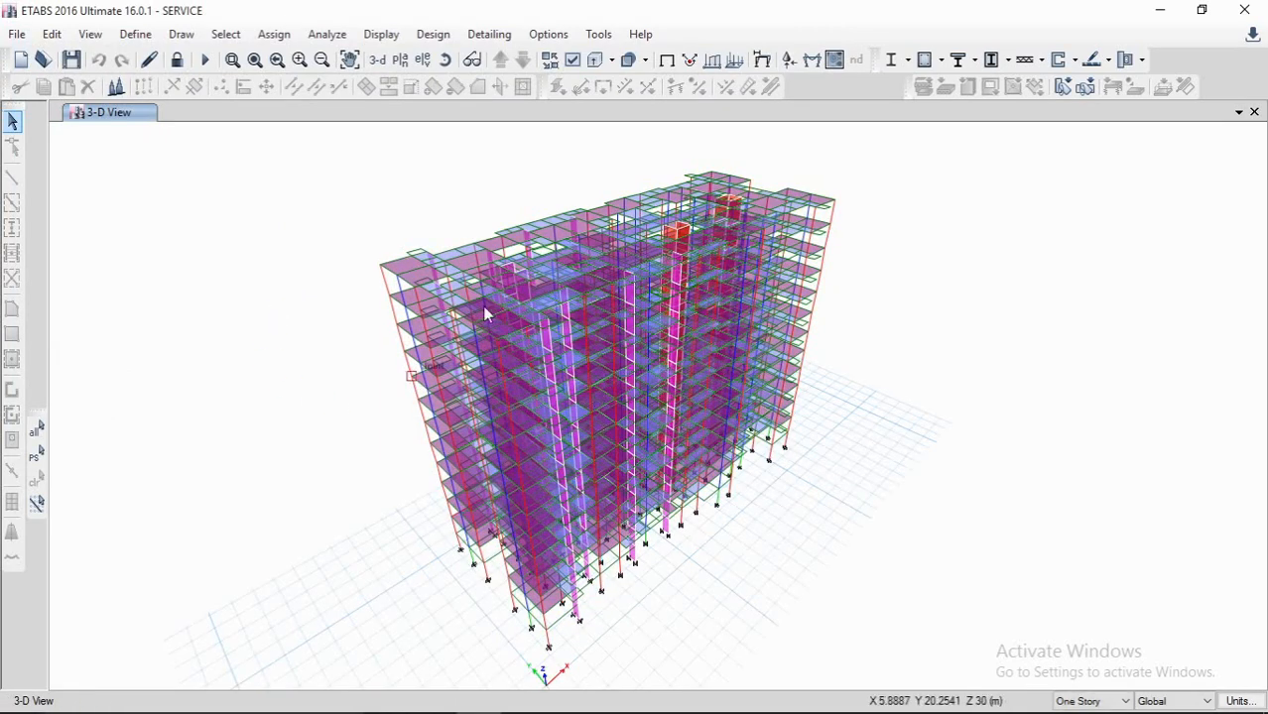
middle_drag(544, 379, 506, 376)
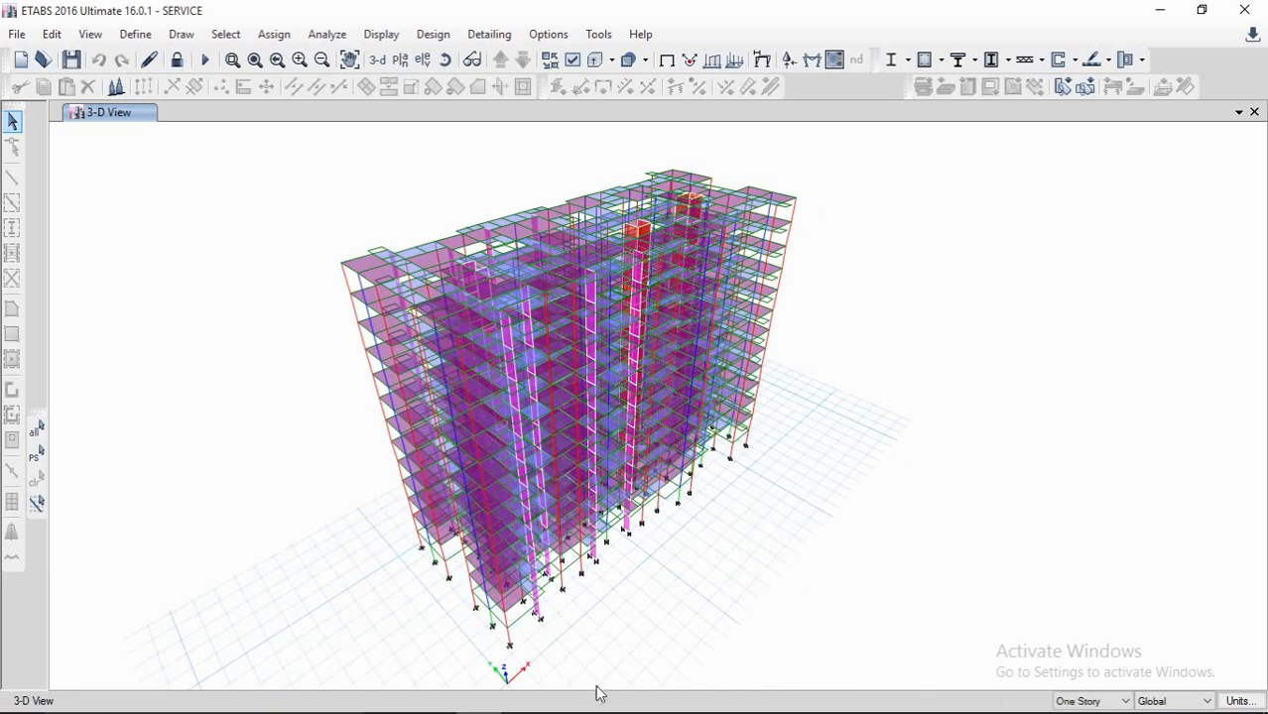
- Switch to SAFE 2016 and import the FOUNDATION.F2K text file
click(1161, 10)
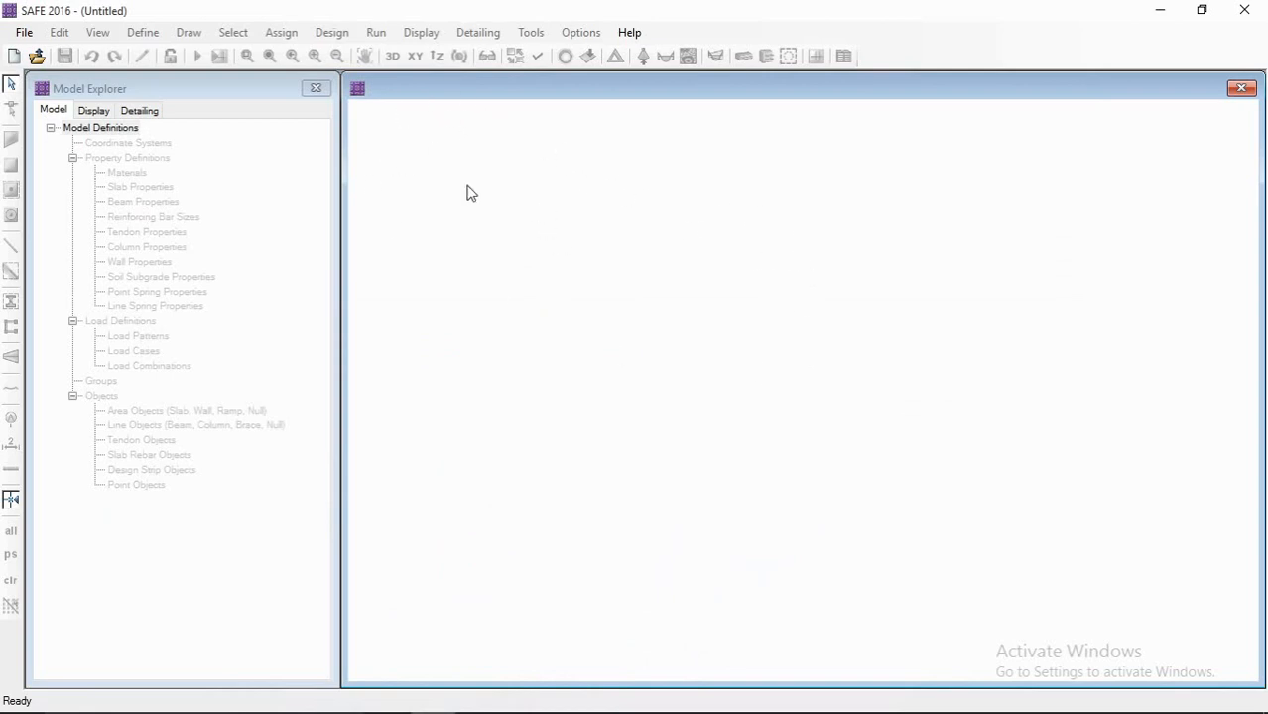
click(29, 32)
click(22, 32)
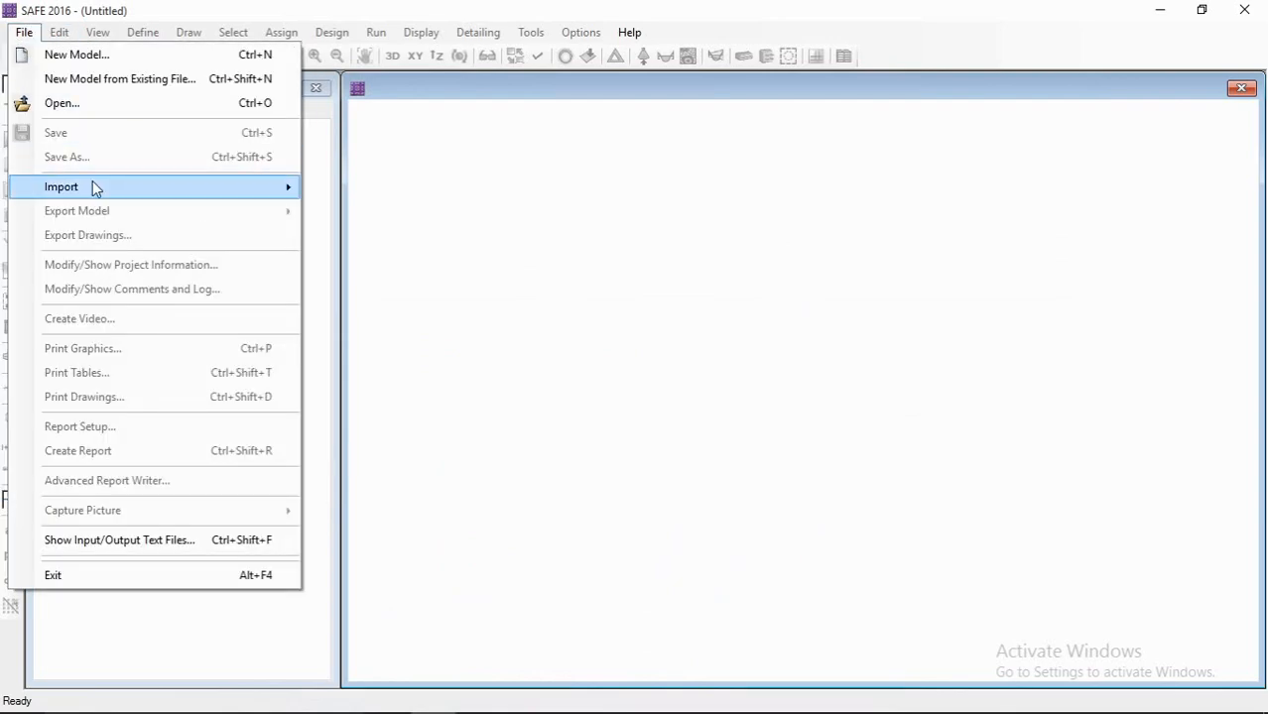
mouse_move(94, 188)
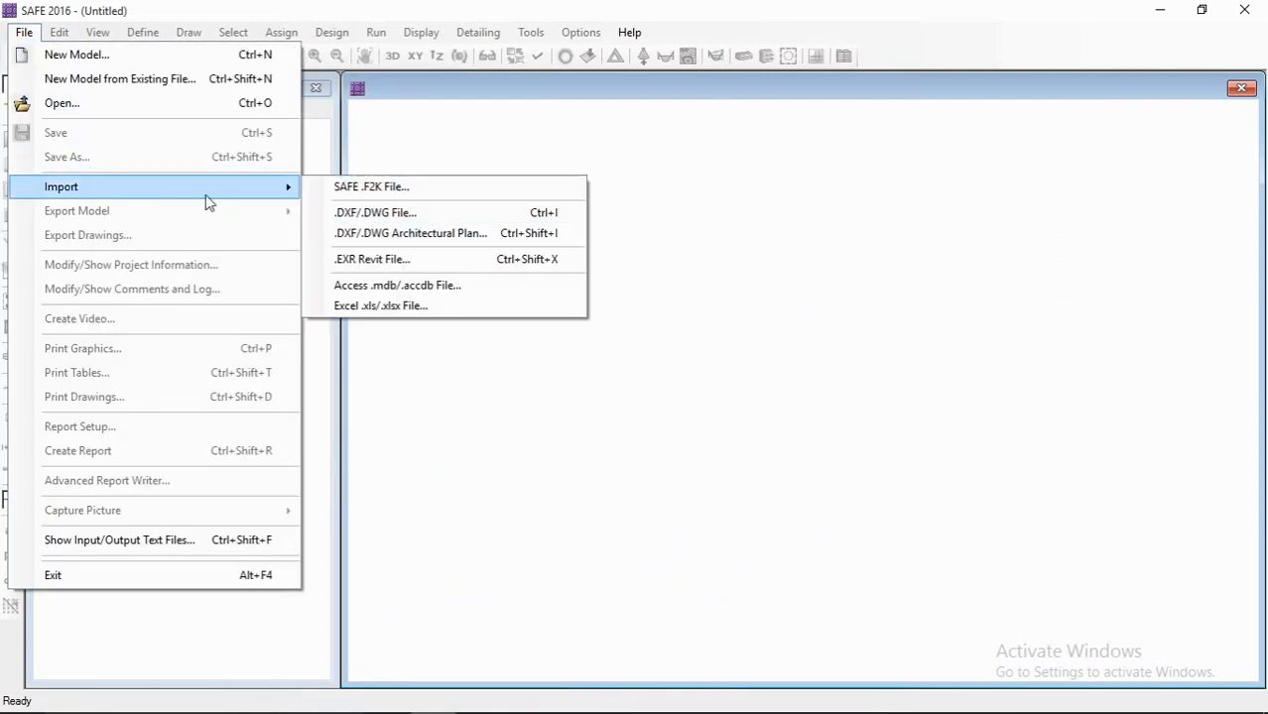
click(376, 191)
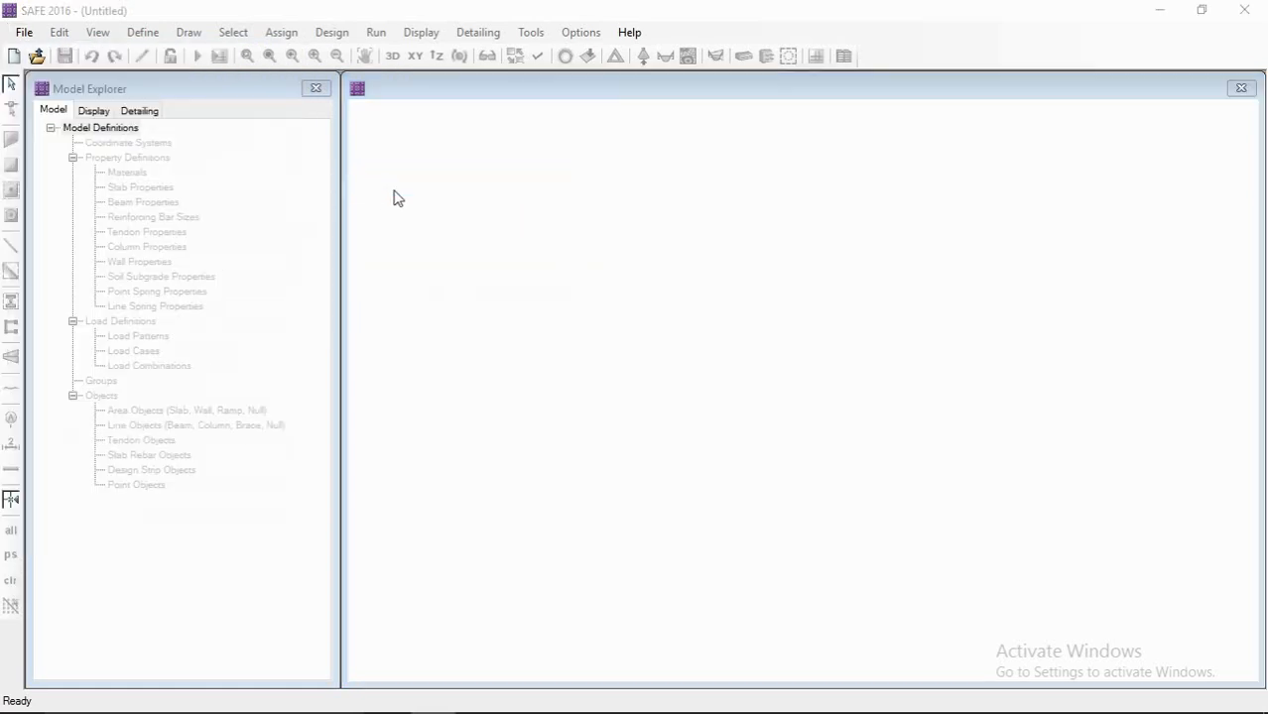
click(265, 155)
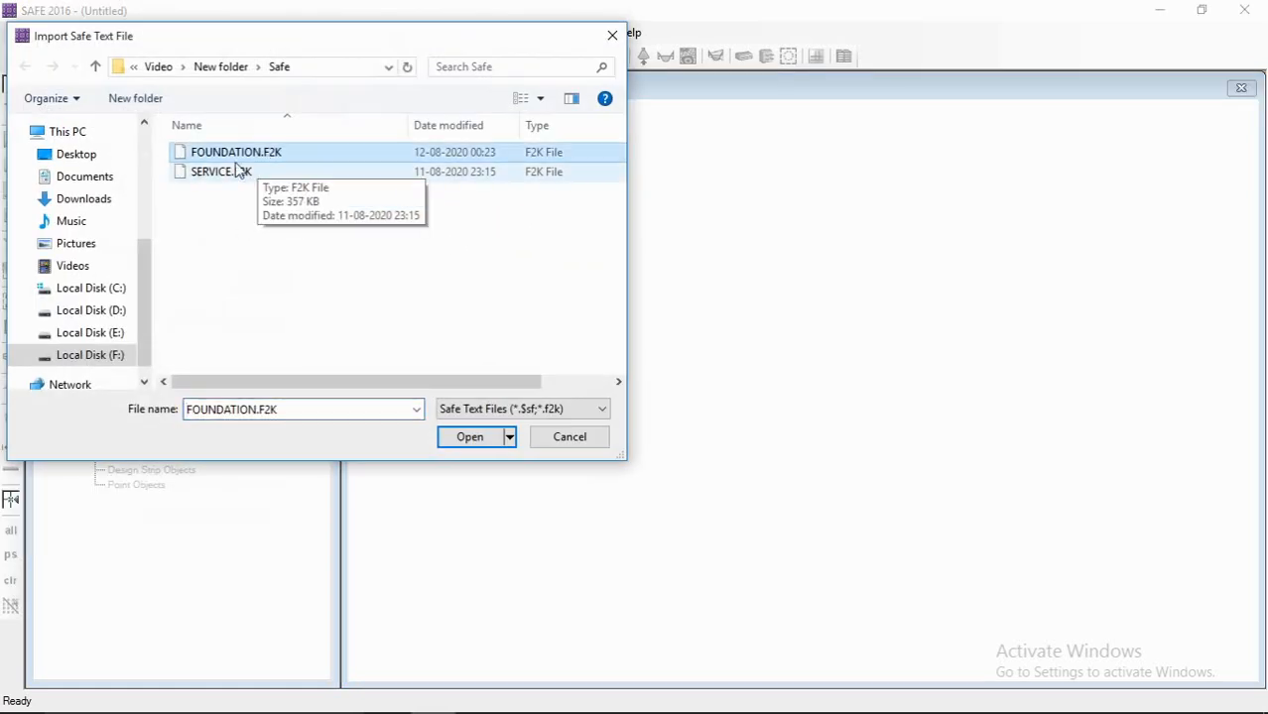
click(470, 438)
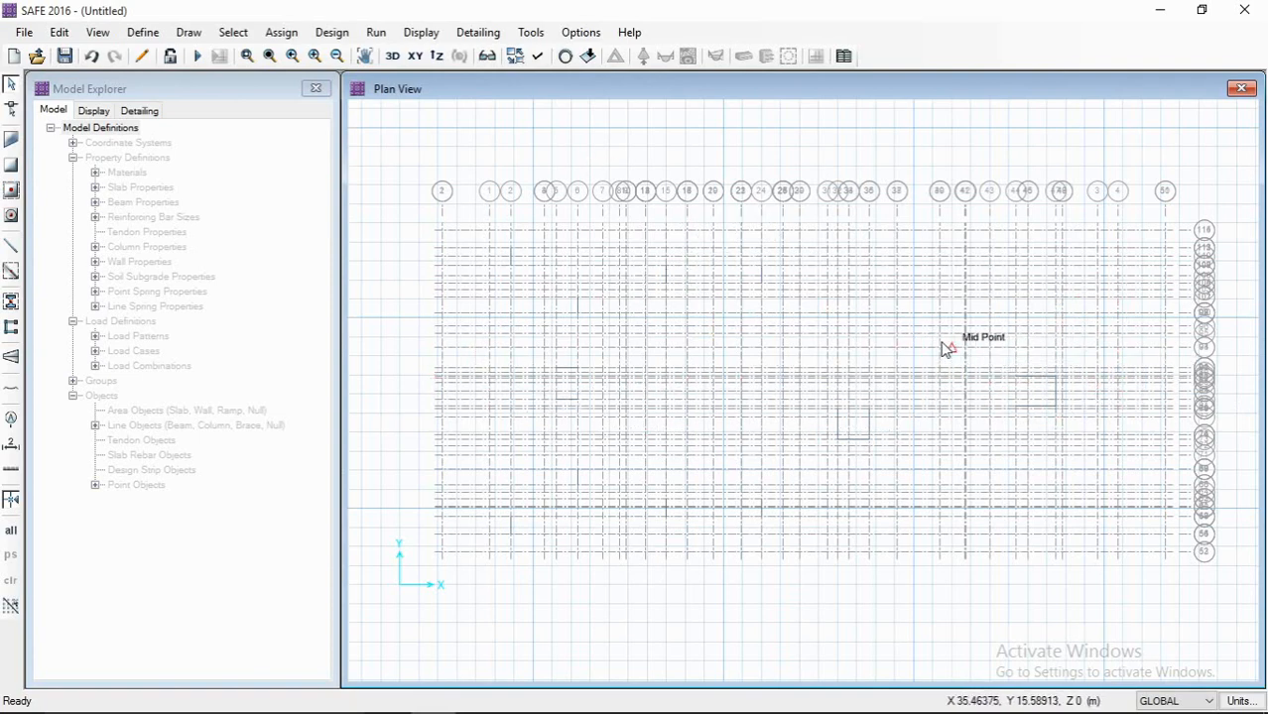
- Make the point objects visible in the plan view by turning off their Invisible display option
click(537, 56)
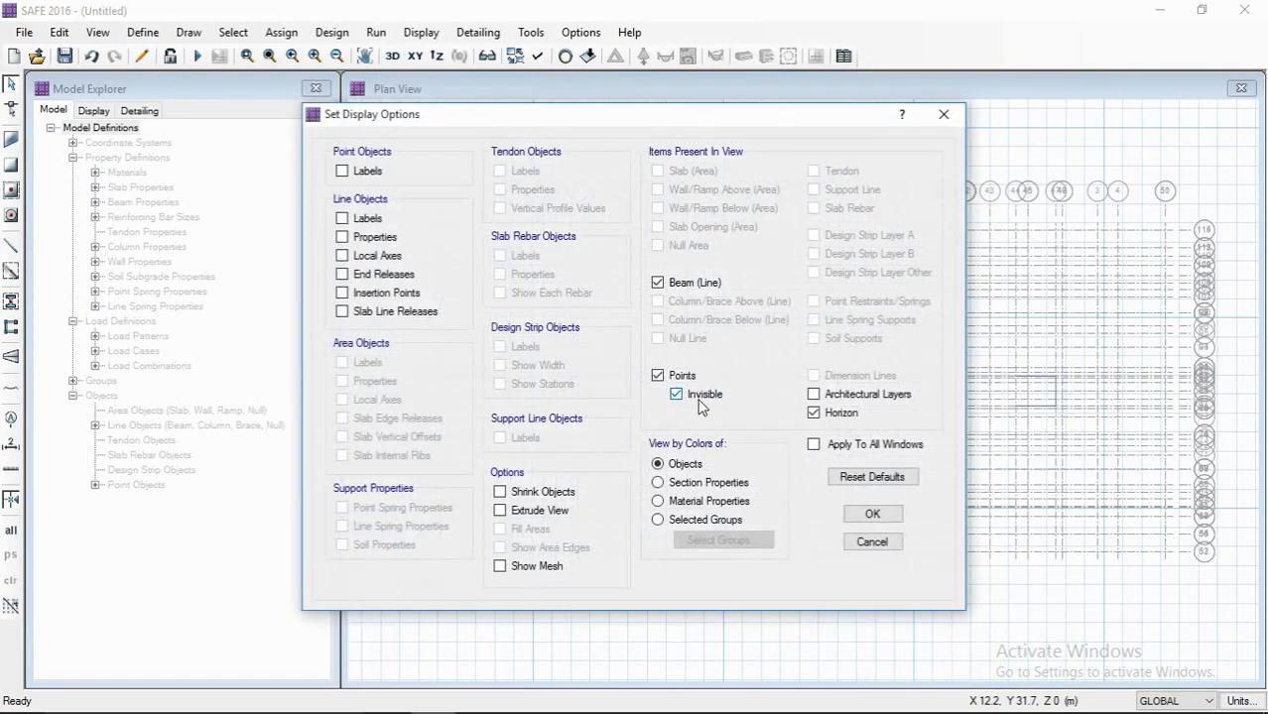
click(888, 515)
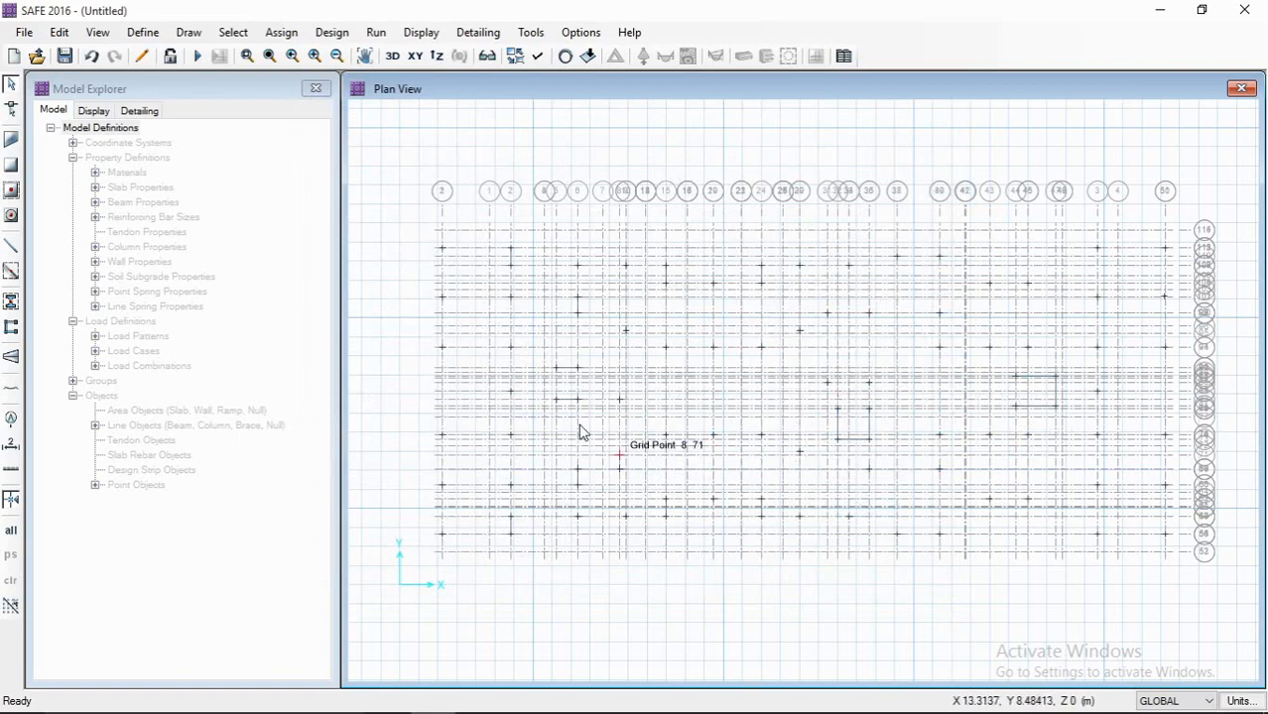
middle_drag(571, 388, 588, 345)
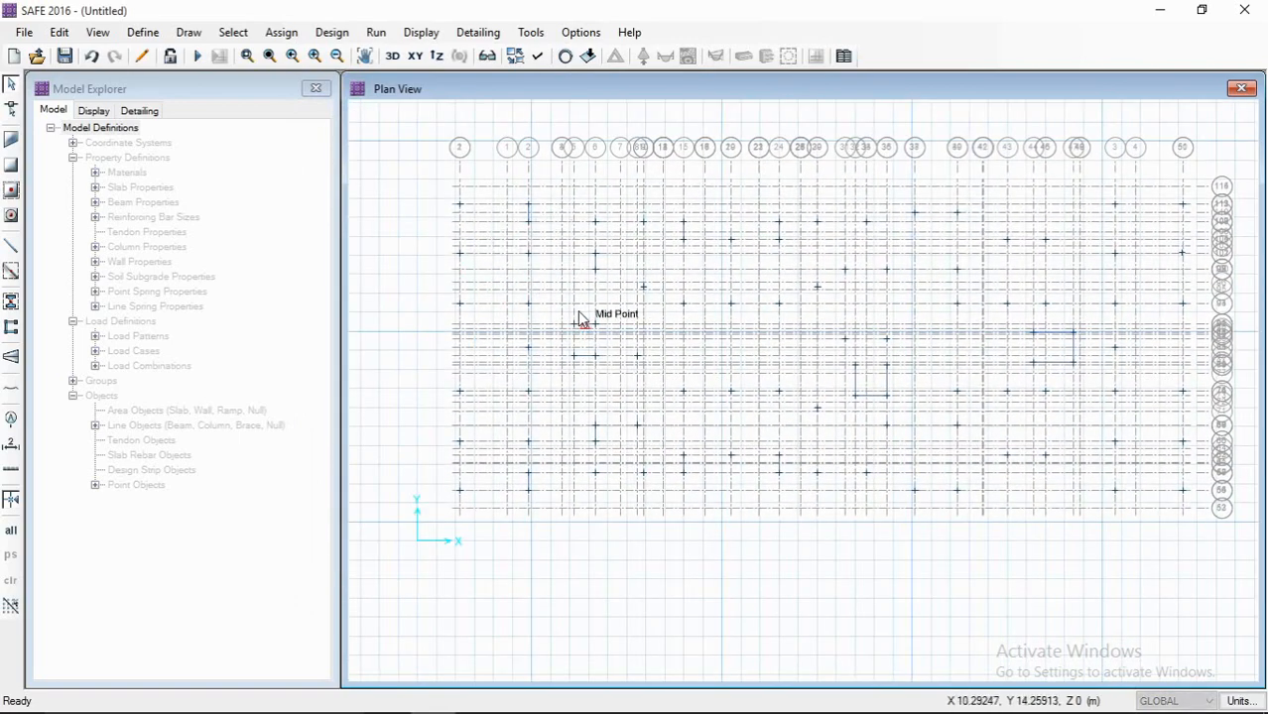
- Turn off the Horizon display in the plan view
click(534, 58)
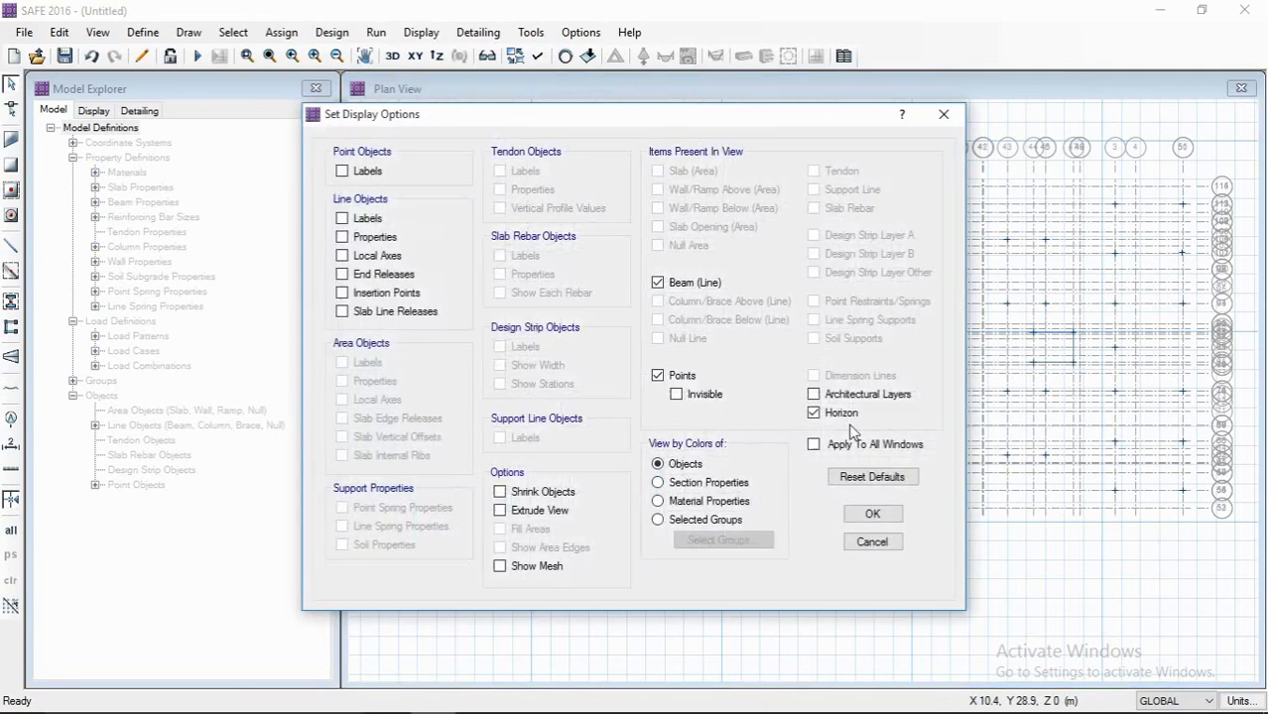
click(814, 412)
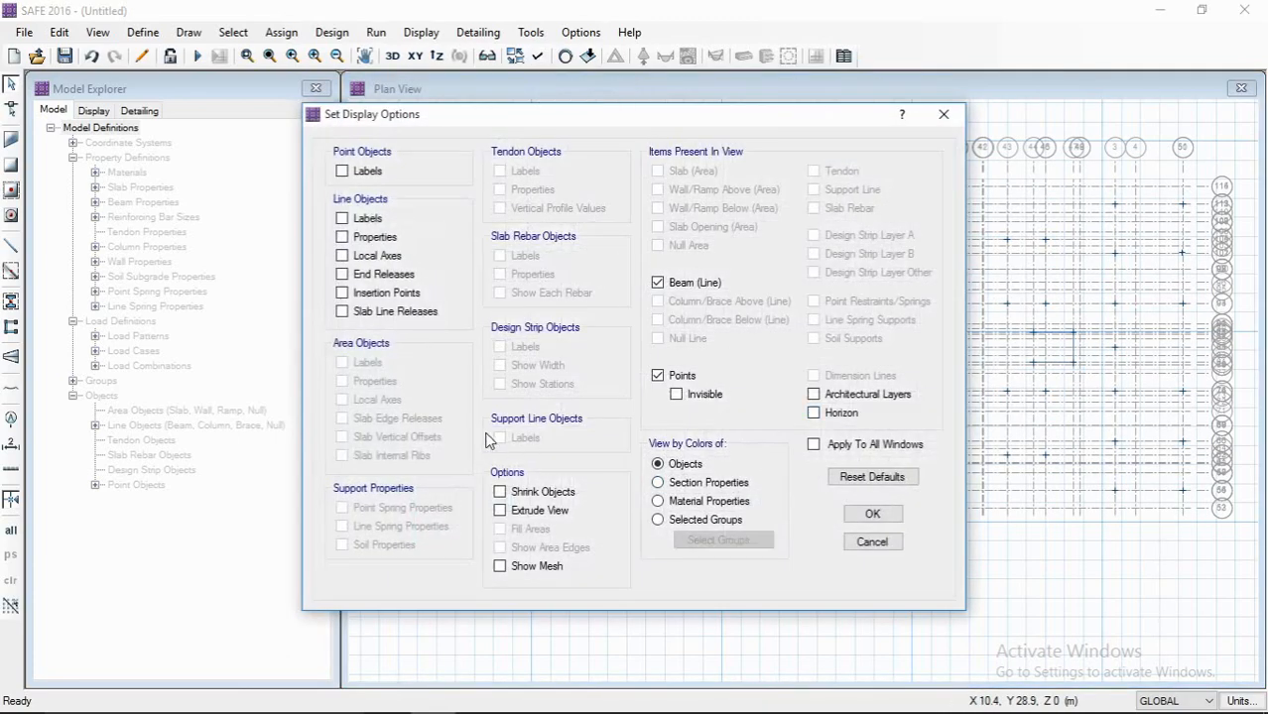
click(871, 514)
- Modify the GLOBAL coordinate system, setting the grid bubble size to 0.1 mm, and try to apply it
right_click(732, 275)
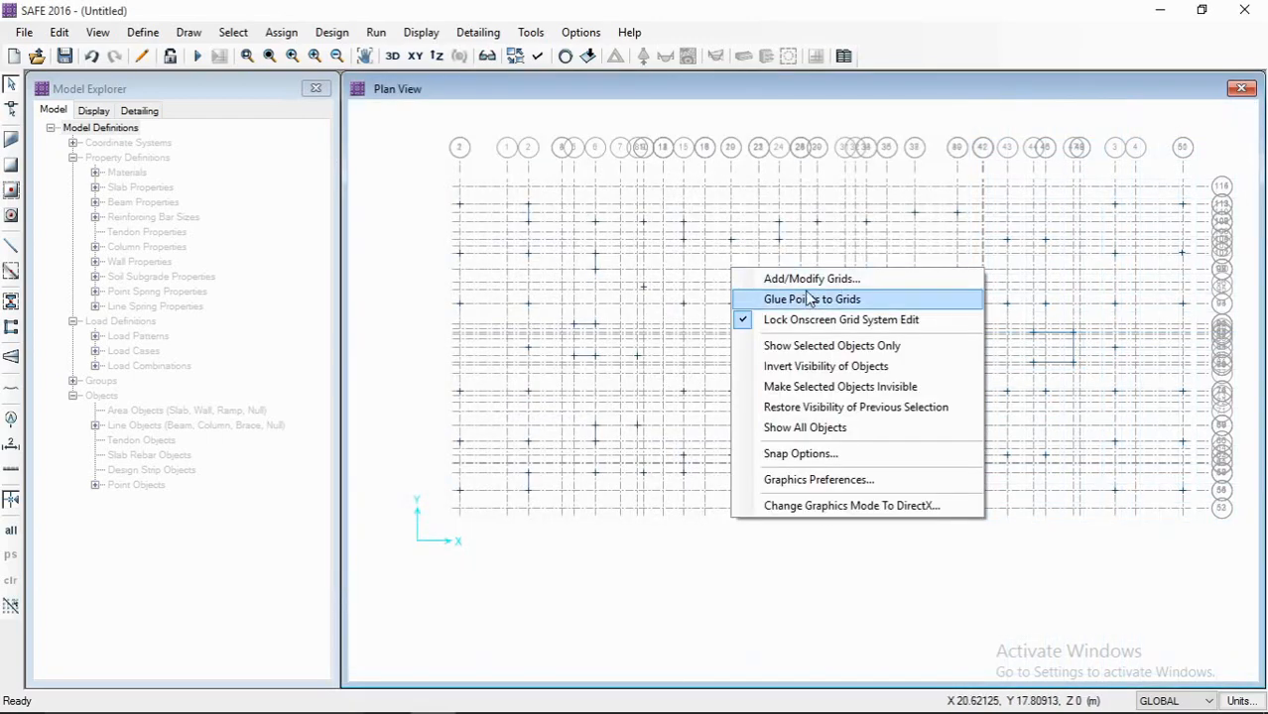
click(784, 279)
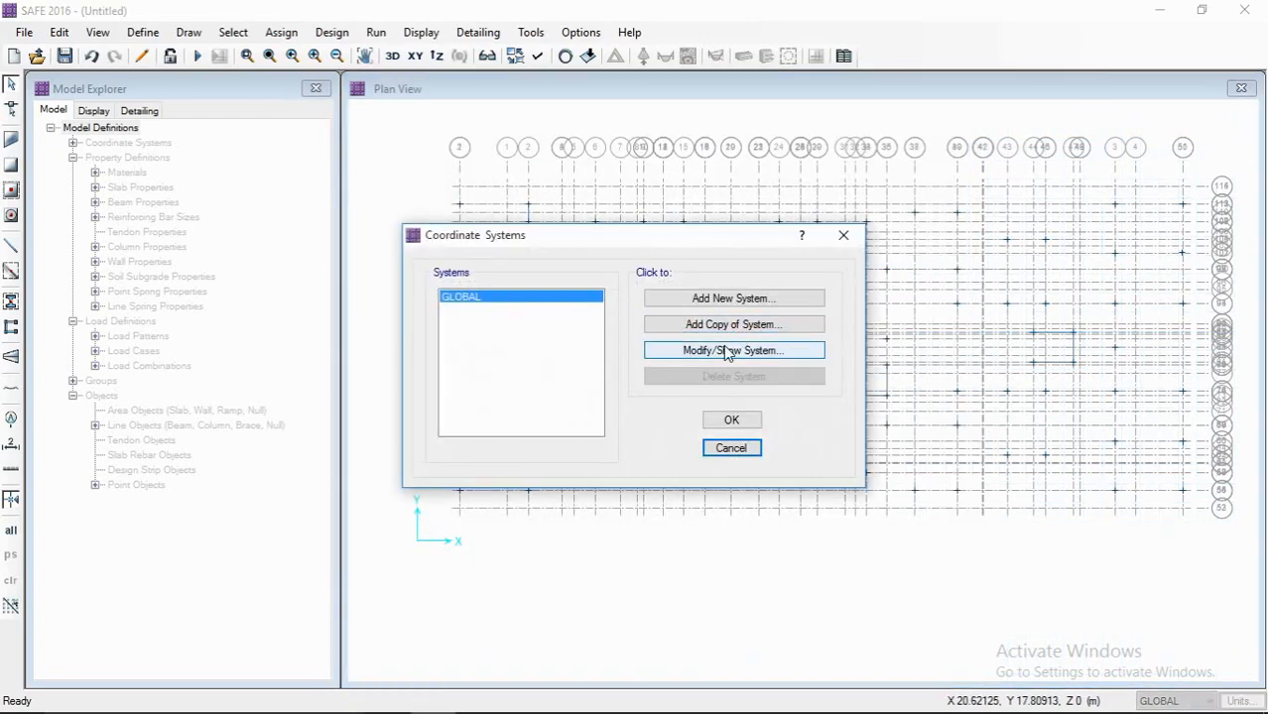
click(730, 351)
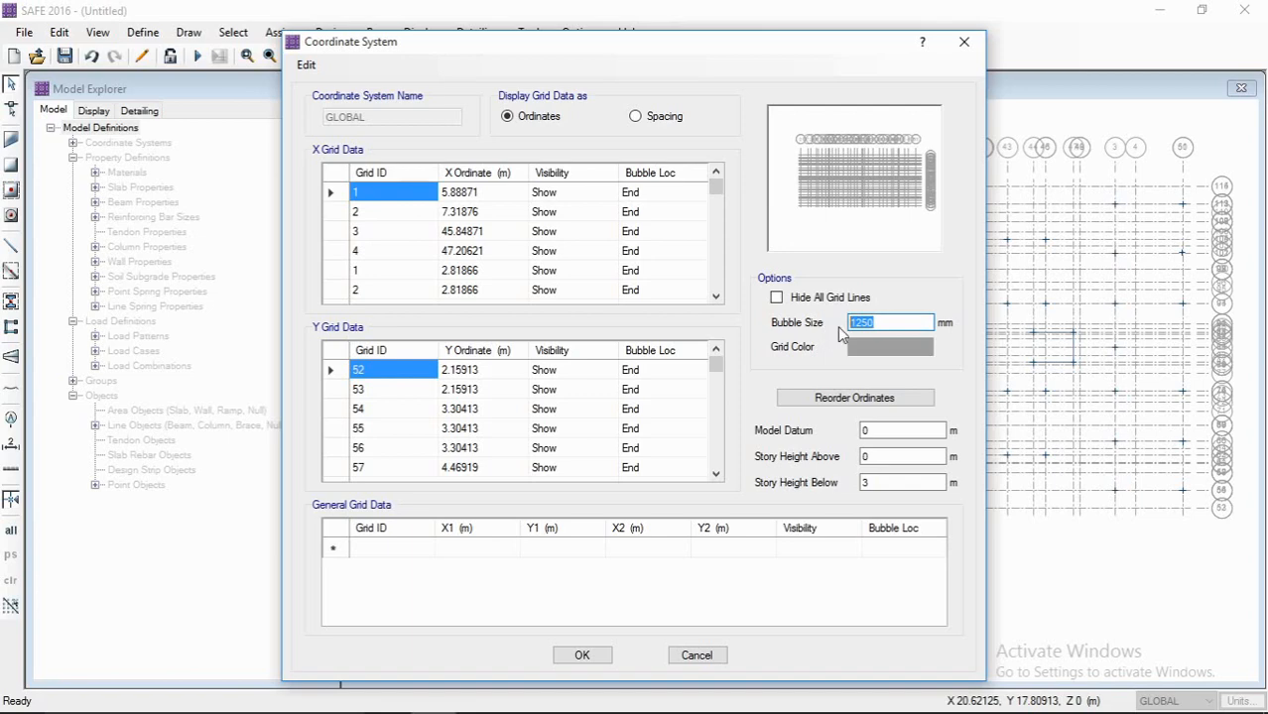
text(0.1)
click(593, 656)
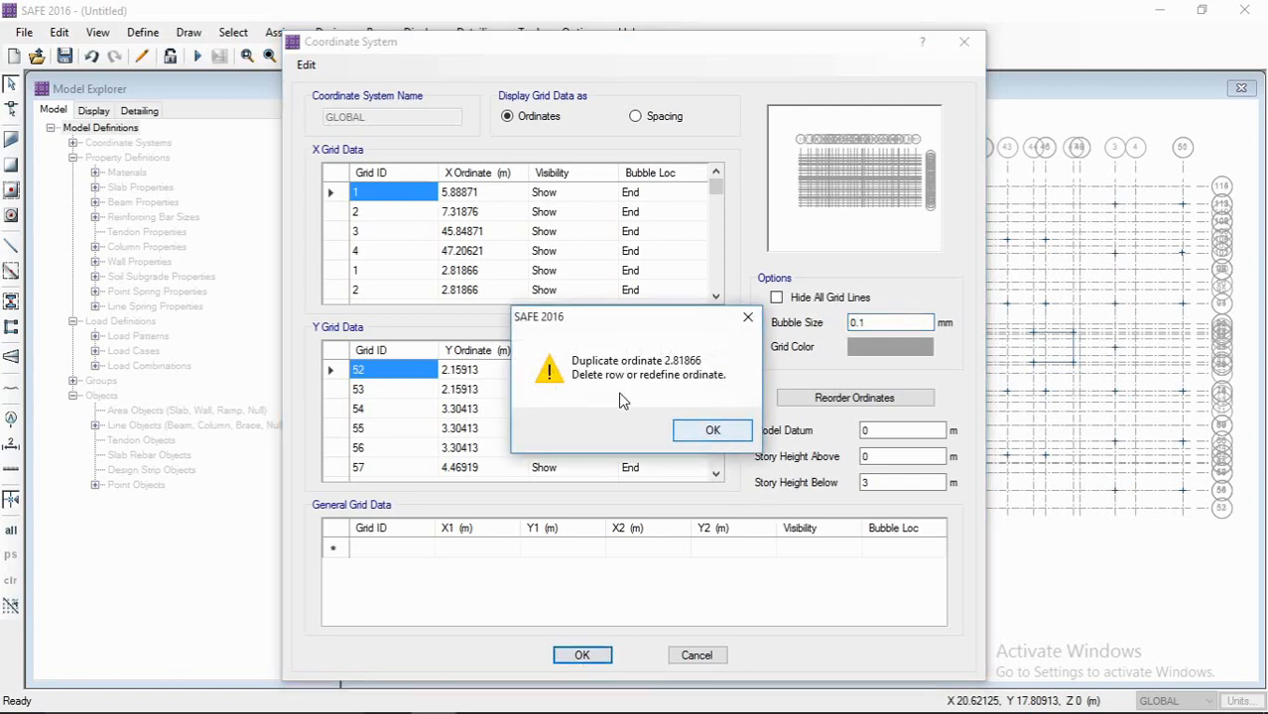
click(745, 434)
- Delete the duplicate X grid rows: grid 1 at 2.81866 m and grid 4 at 9.51856 m
click(412, 235)
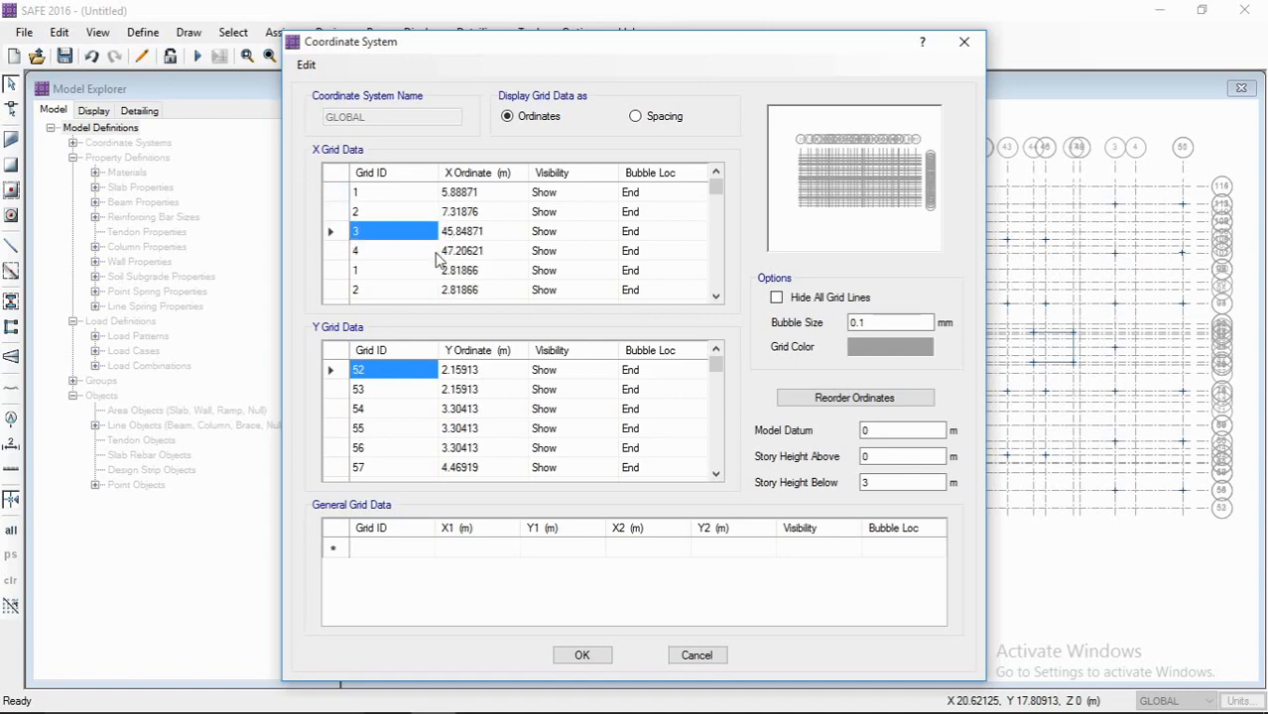
scroll(436, 258, down, 1)
click(337, 213)
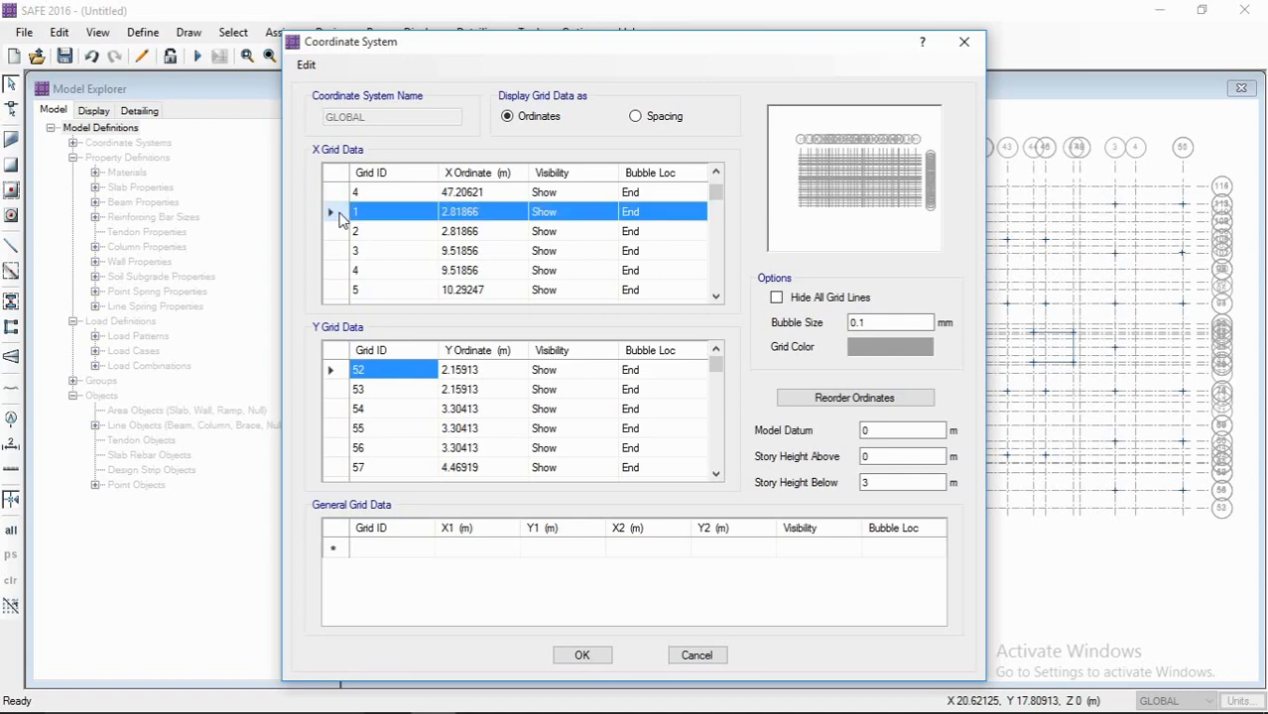
key(Delete)
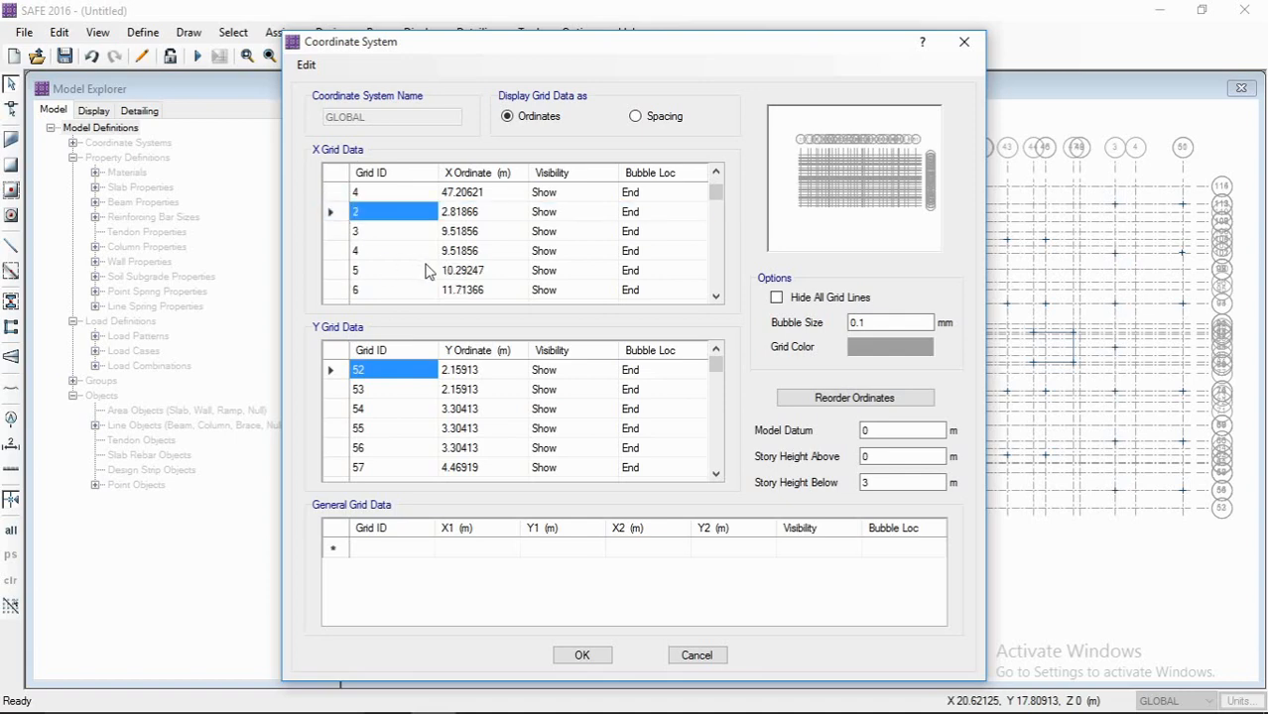
click(336, 251)
key(Delete)
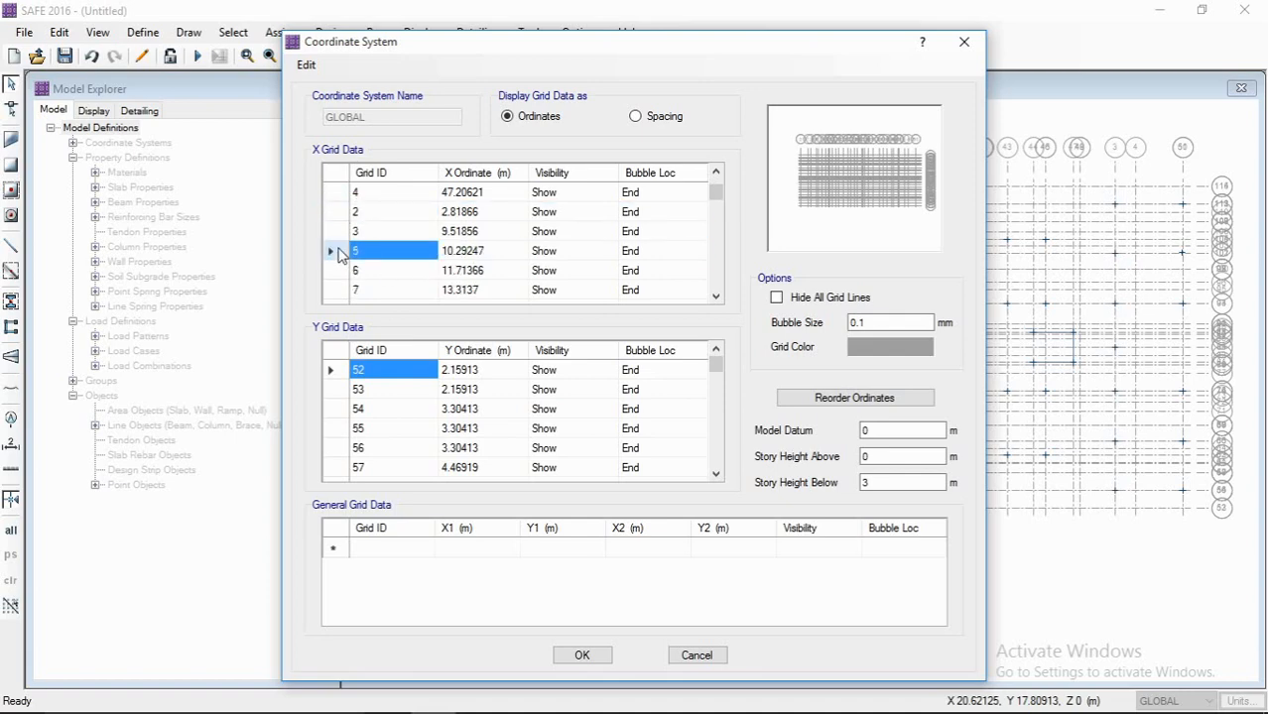
- Delete the duplicate X grid rows: grid 10 at 14.86879 m and grids 12, 13 and 14 at 16.16621 m
scroll(391, 250, down, 1)
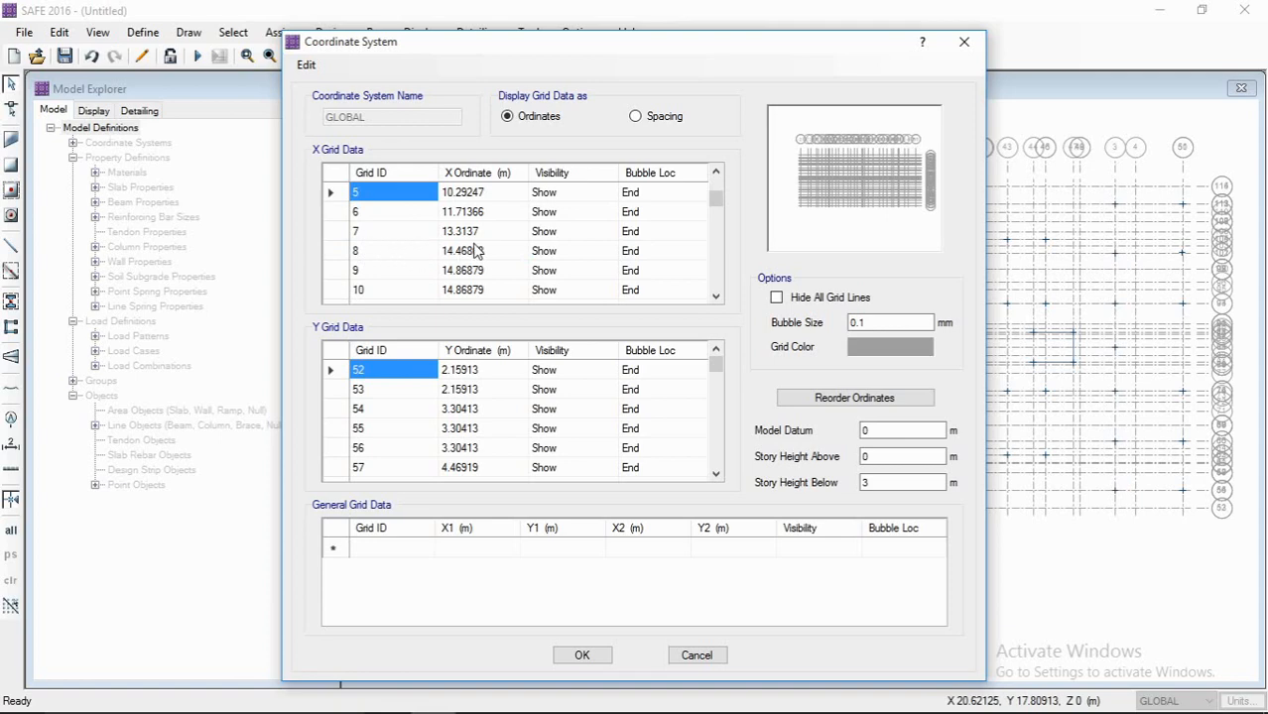
scroll(451, 279, down, 1)
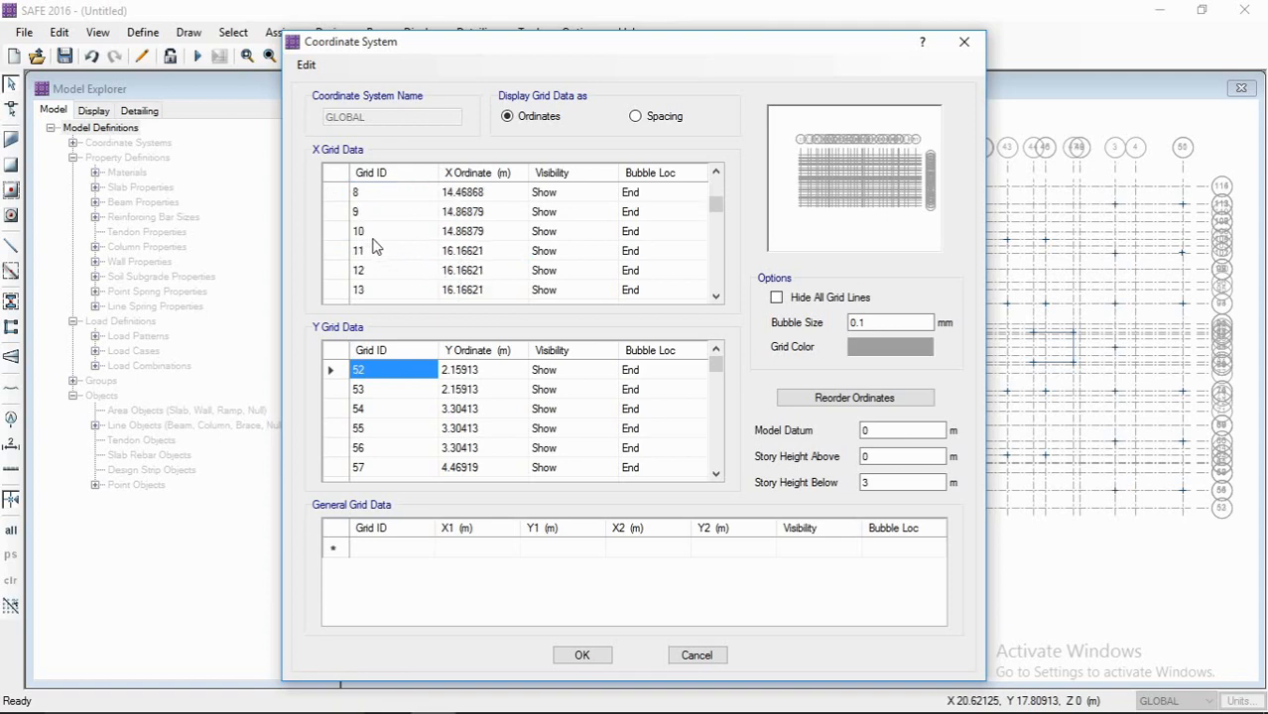
click(335, 231)
key(Delete)
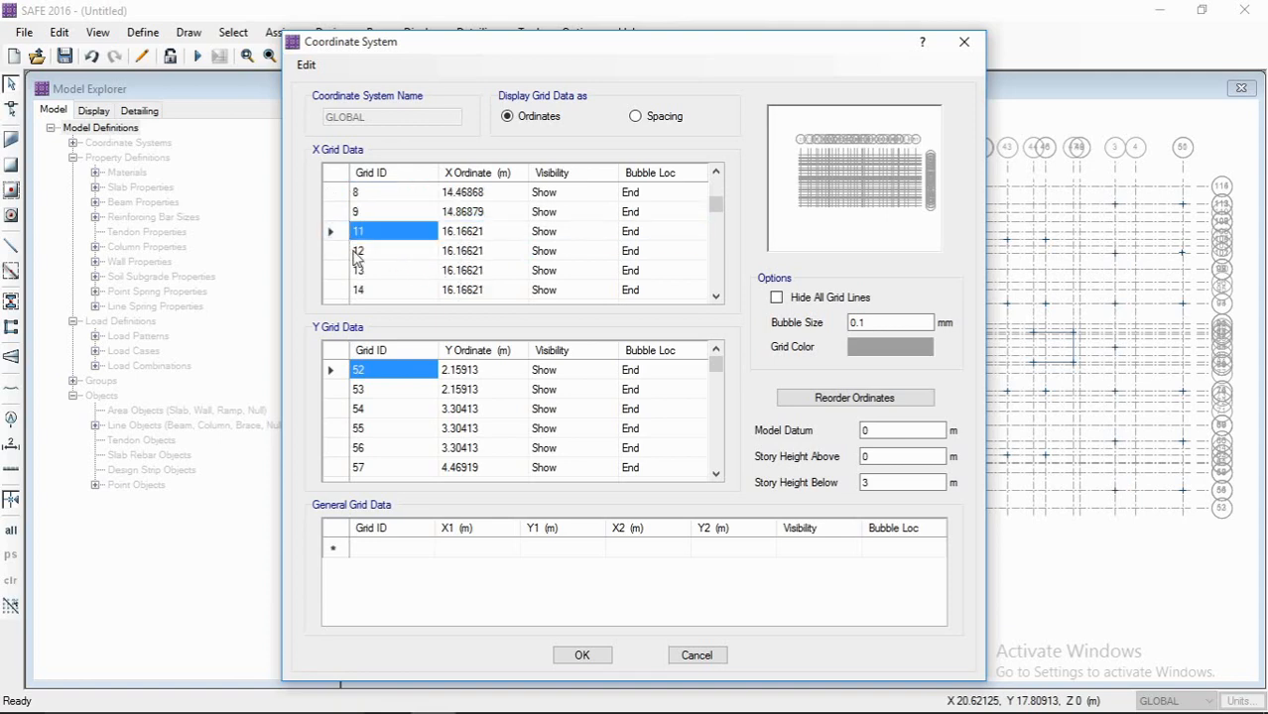
click(330, 252)
drag(332, 255, 333, 296)
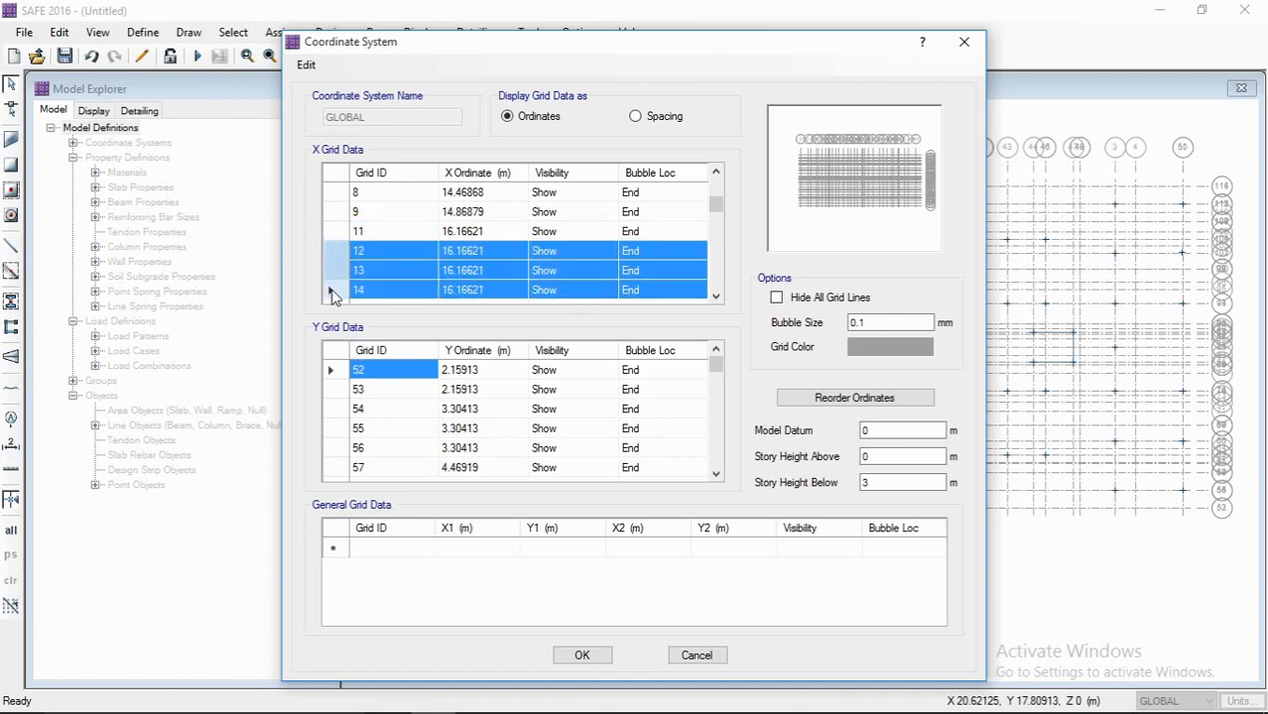
key(Delete)
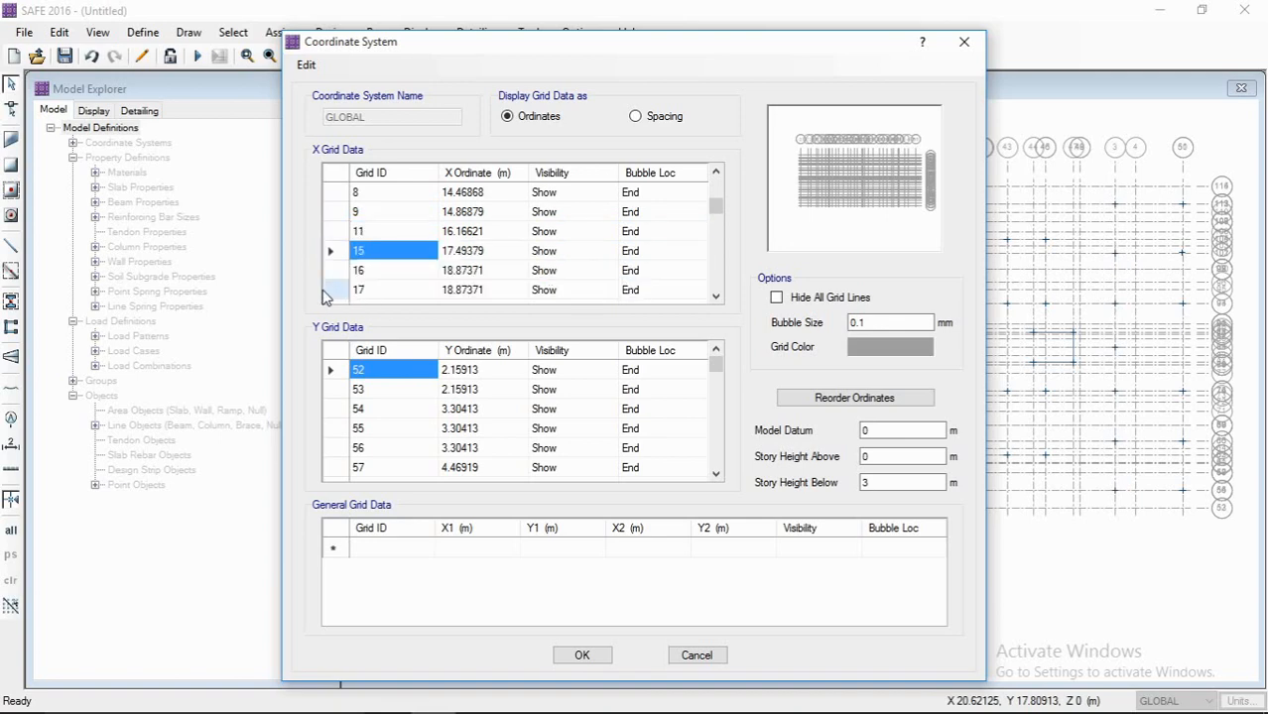
- Delete the duplicate X grid rows 17 and 18 at 18.87371 m
click(334, 289)
key(Delete)
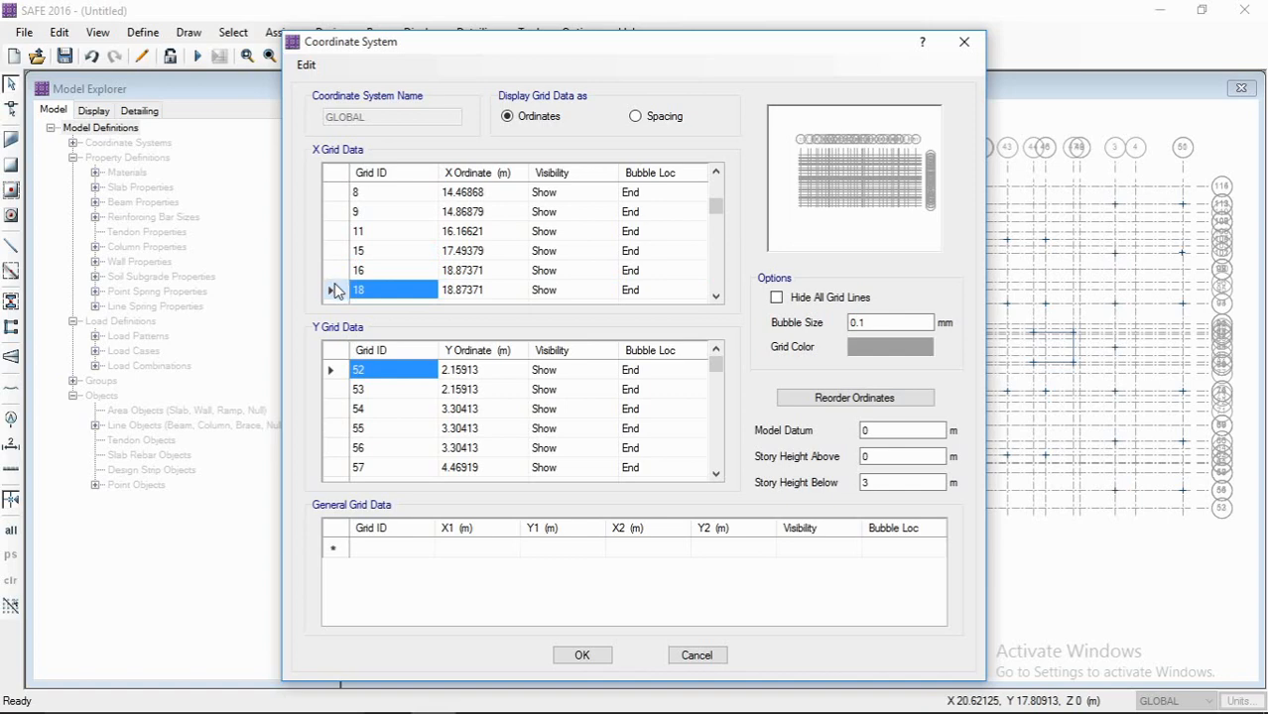
click(335, 289)
key(Delete)
- Delete the duplicate X grid rows: grids 22 and 23 at 22.45371 m and grids 26, 27 and 28 at 25.18125 m
scroll(351, 288, down, 2)
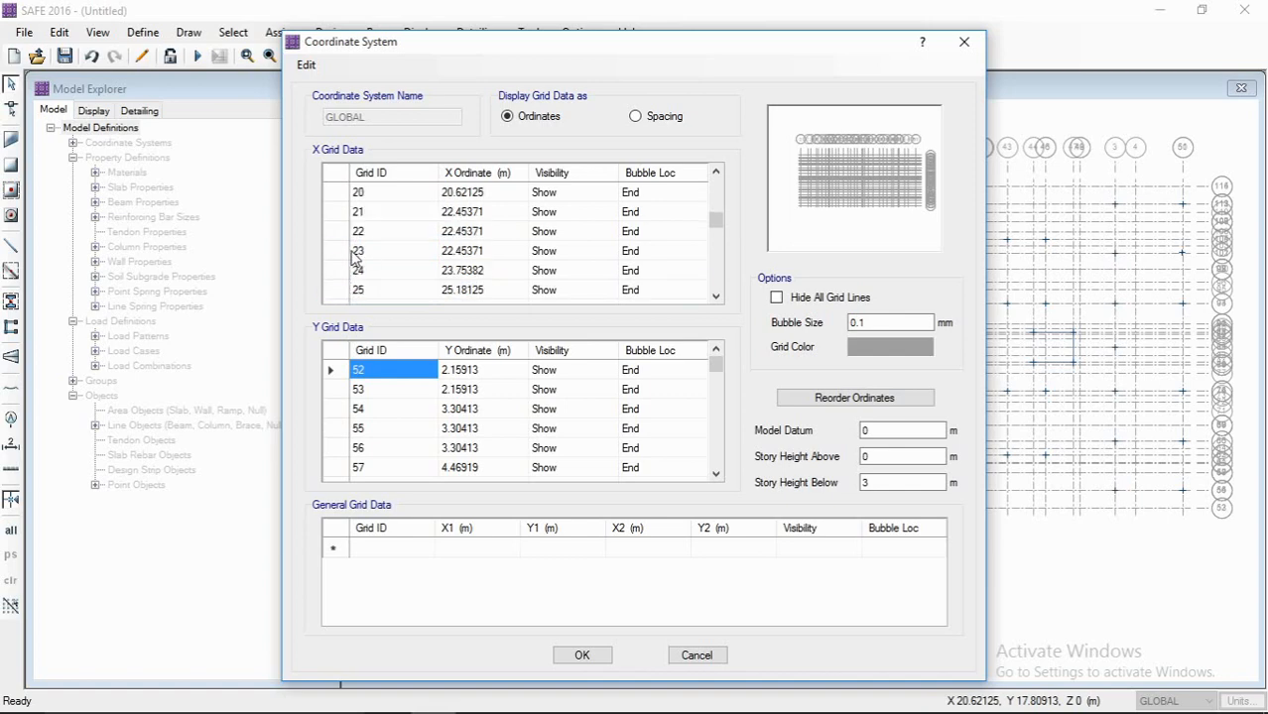
drag(334, 234, 335, 298)
key(Delete)
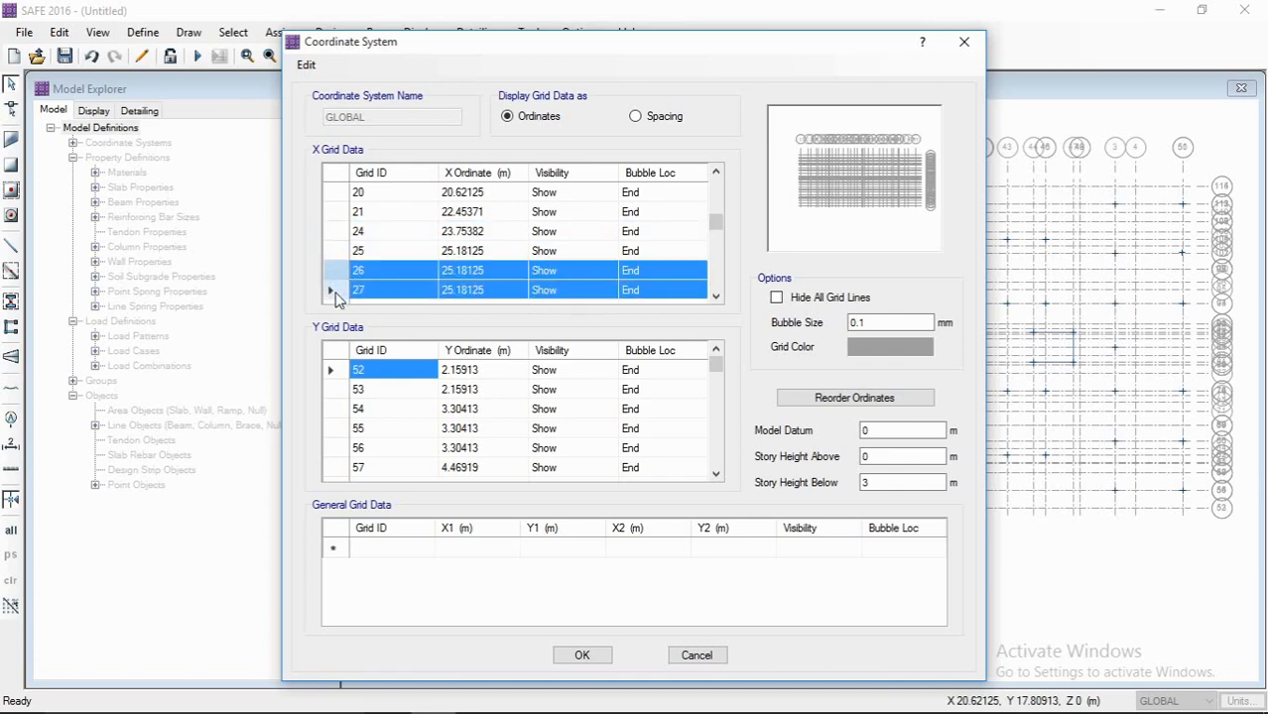
key(Delete)
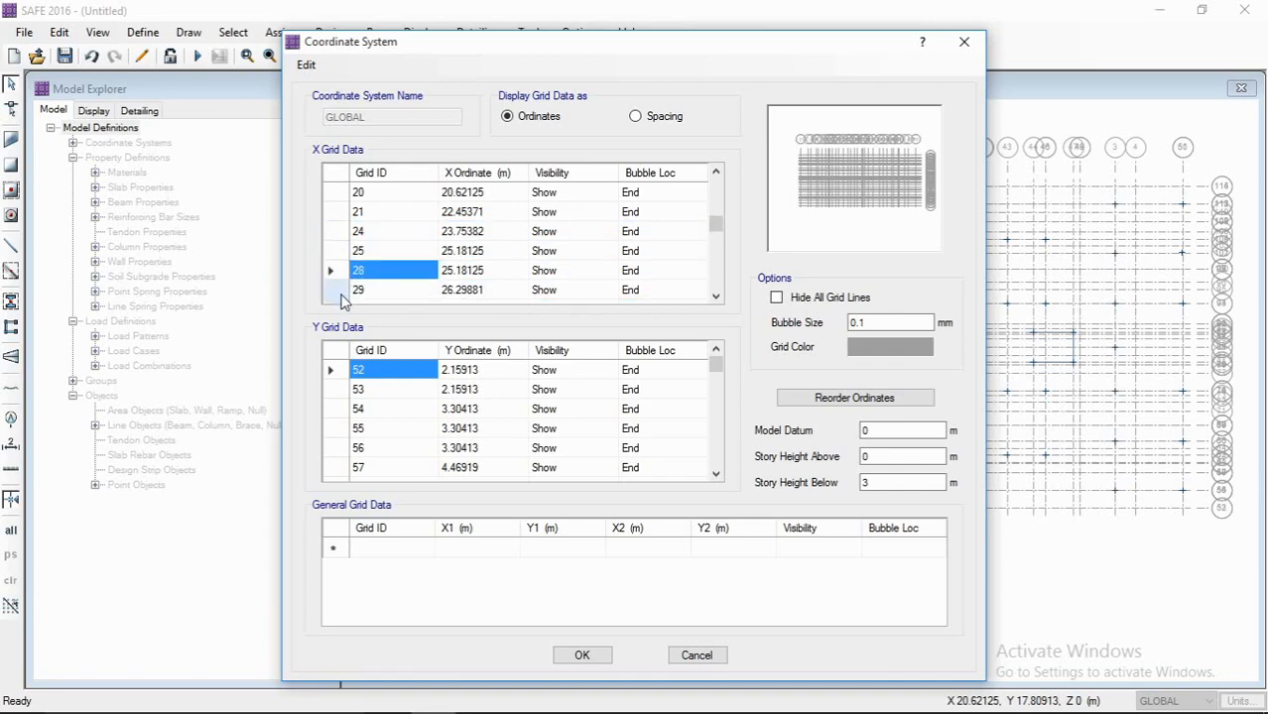
click(332, 272)
key(Delete)
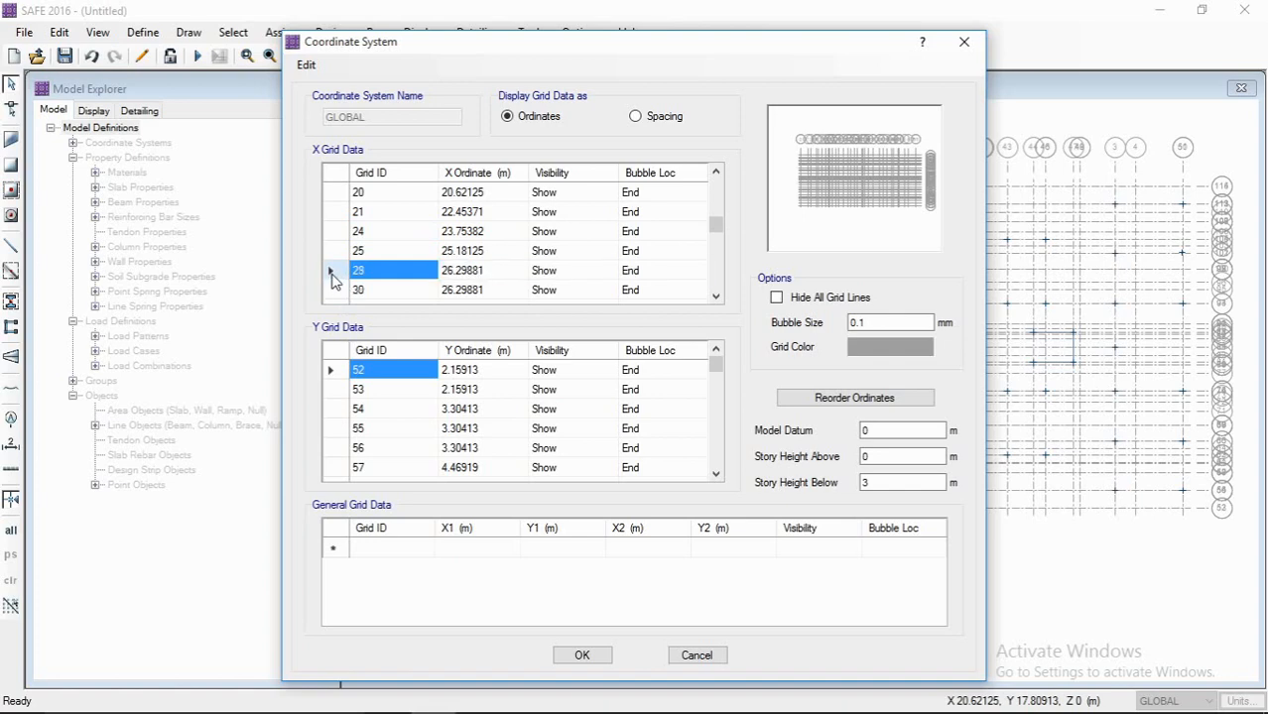
- Delete the duplicate X grid rows 30 at 26.29881 m and 33 at 29.53371 m, and select grid row 40 at 35.46375 m
click(332, 291)
key(Delete)
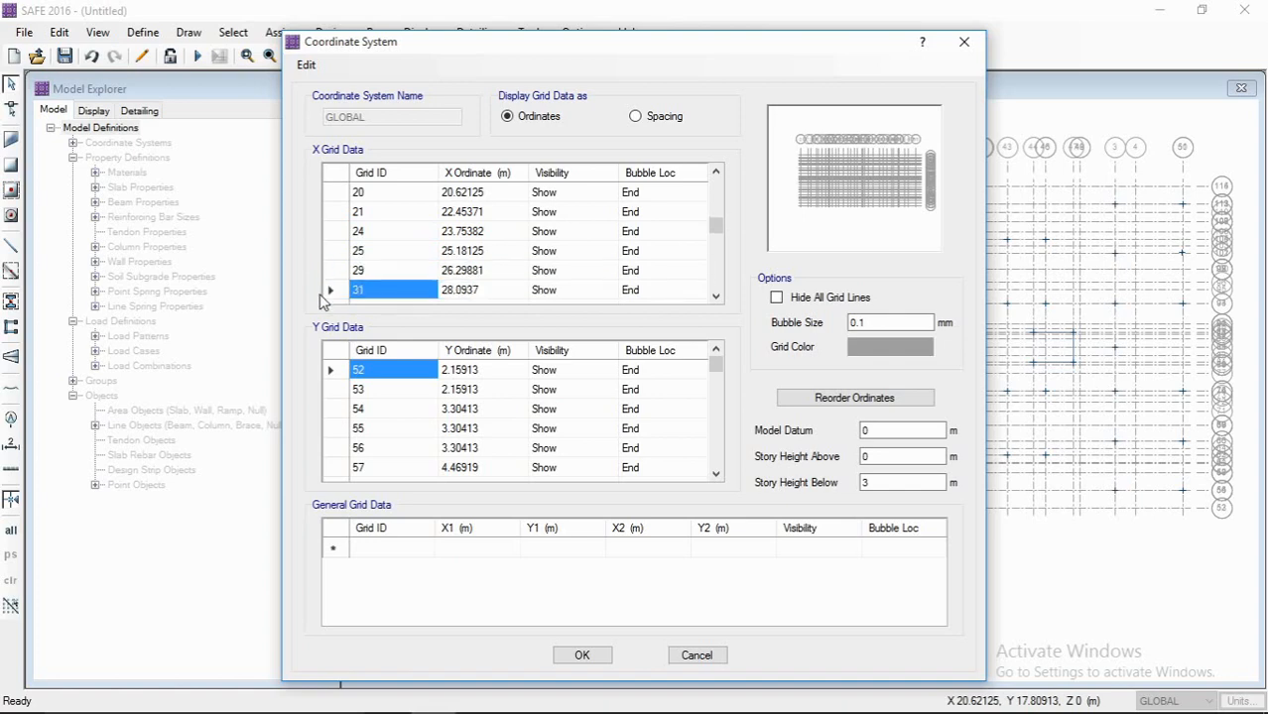
scroll(349, 281, down, 1)
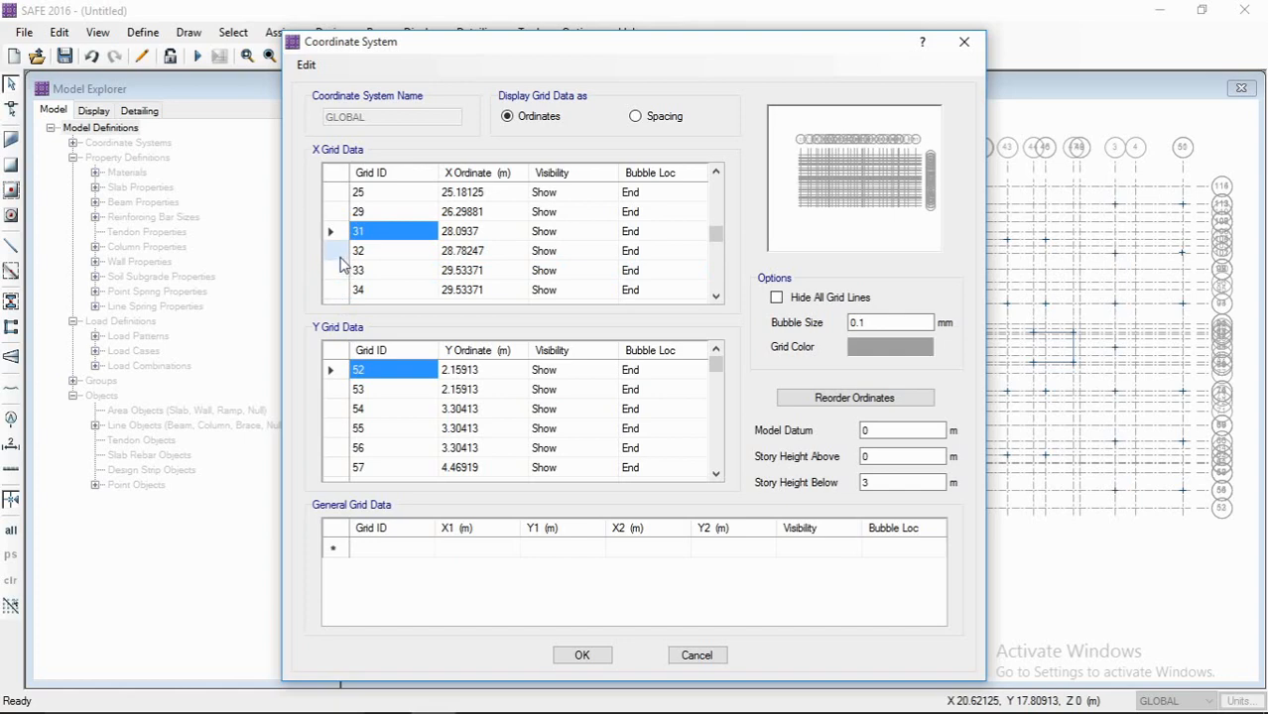
click(332, 272)
key(Delete)
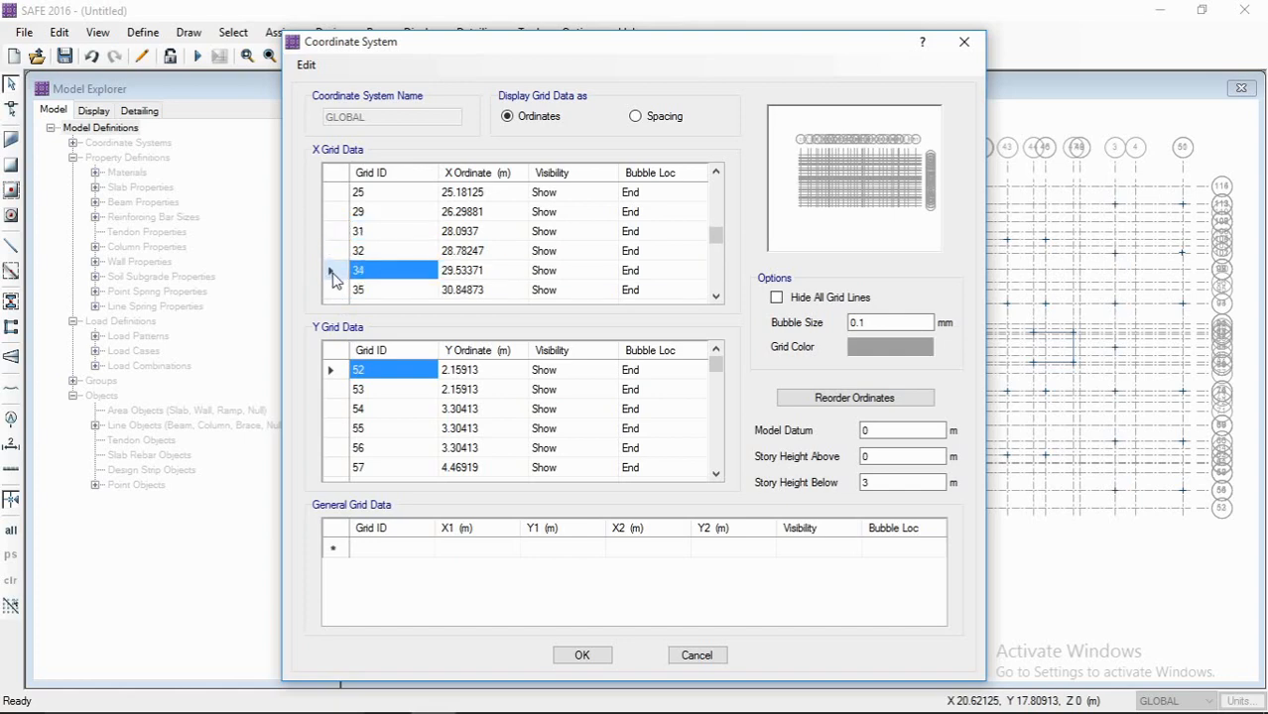
scroll(338, 281, down, 1)
scroll(347, 285, down, 1)
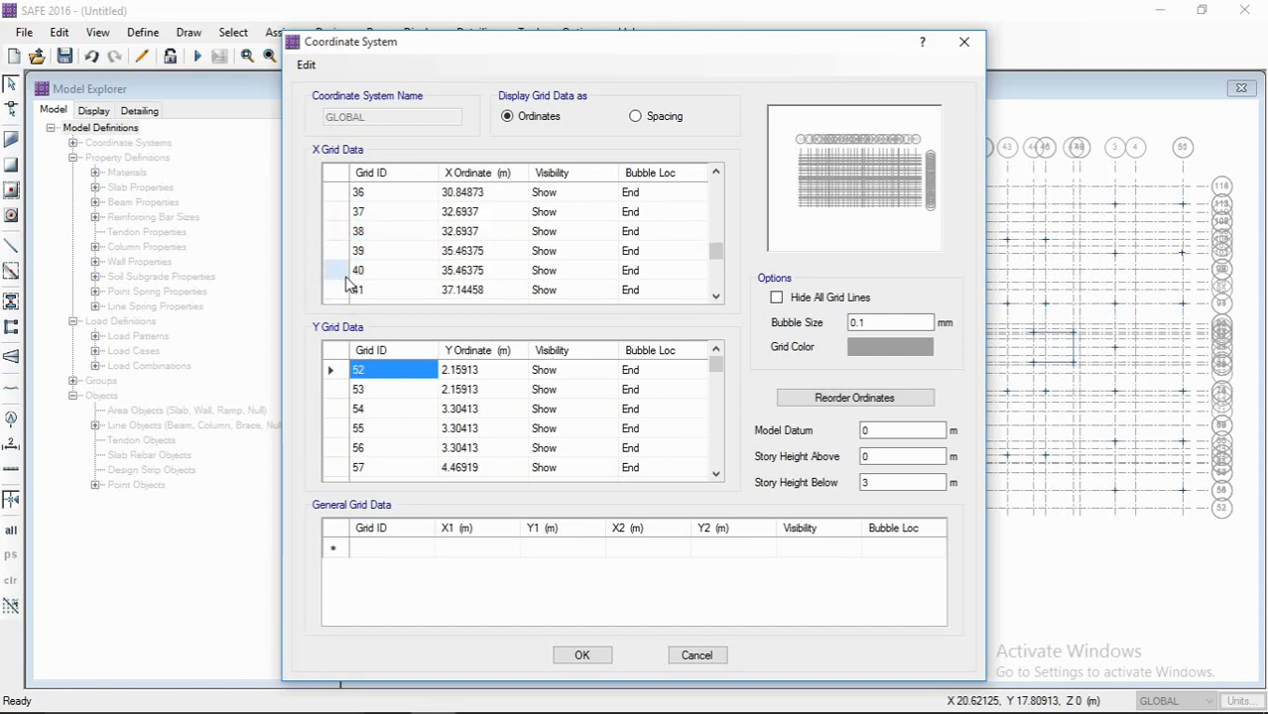
click(334, 271)
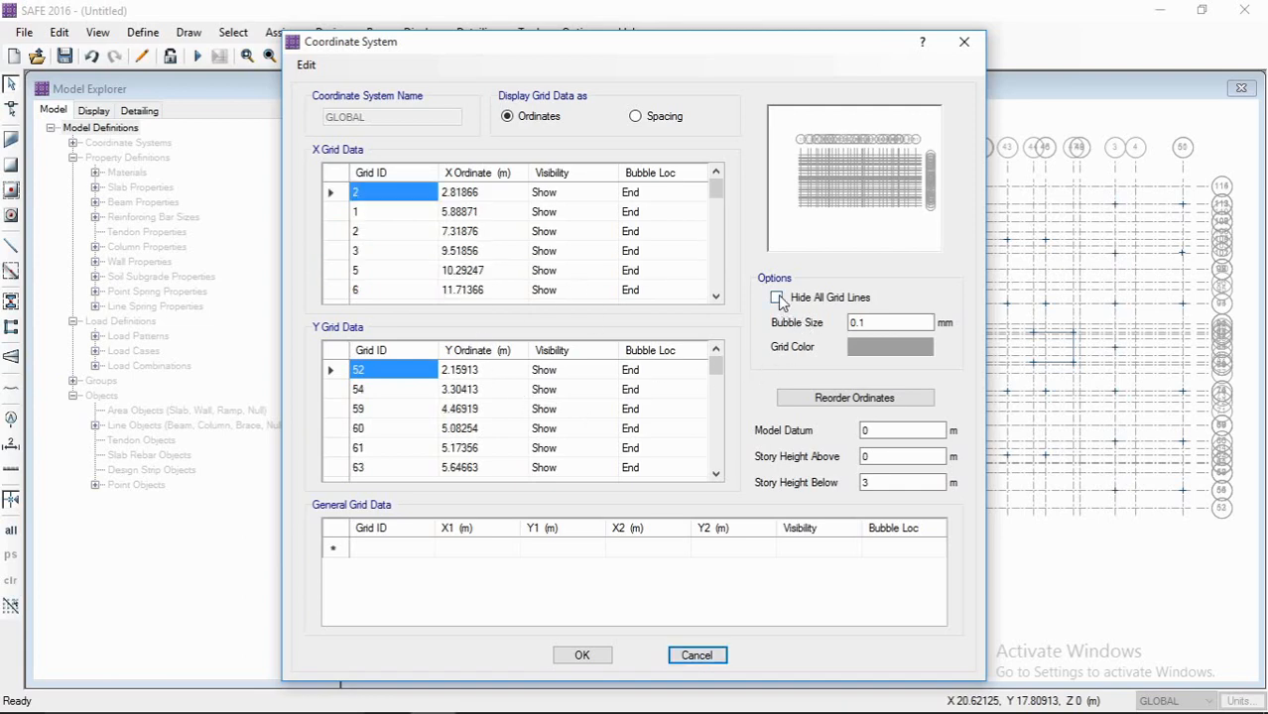
- Hide all grid lines of the GLOBAL coordinate system and apply the coordinate system changes
click(778, 297)
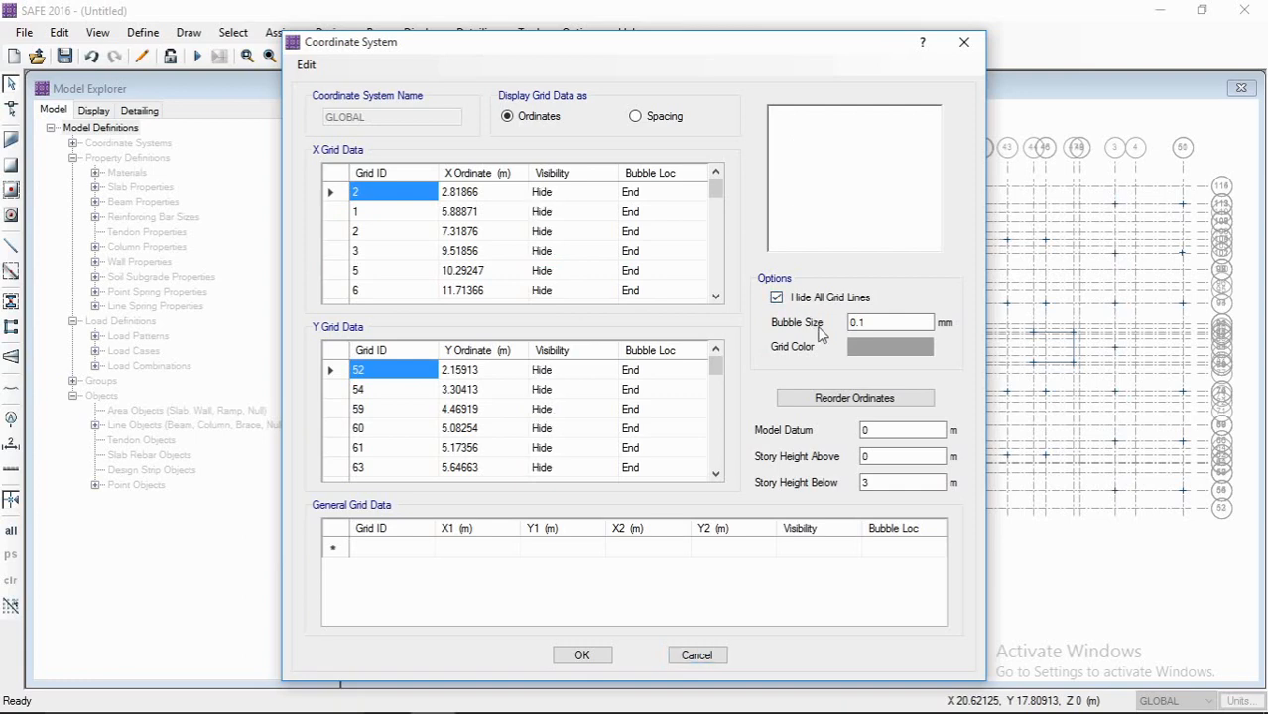
click(581, 654)
click(736, 423)
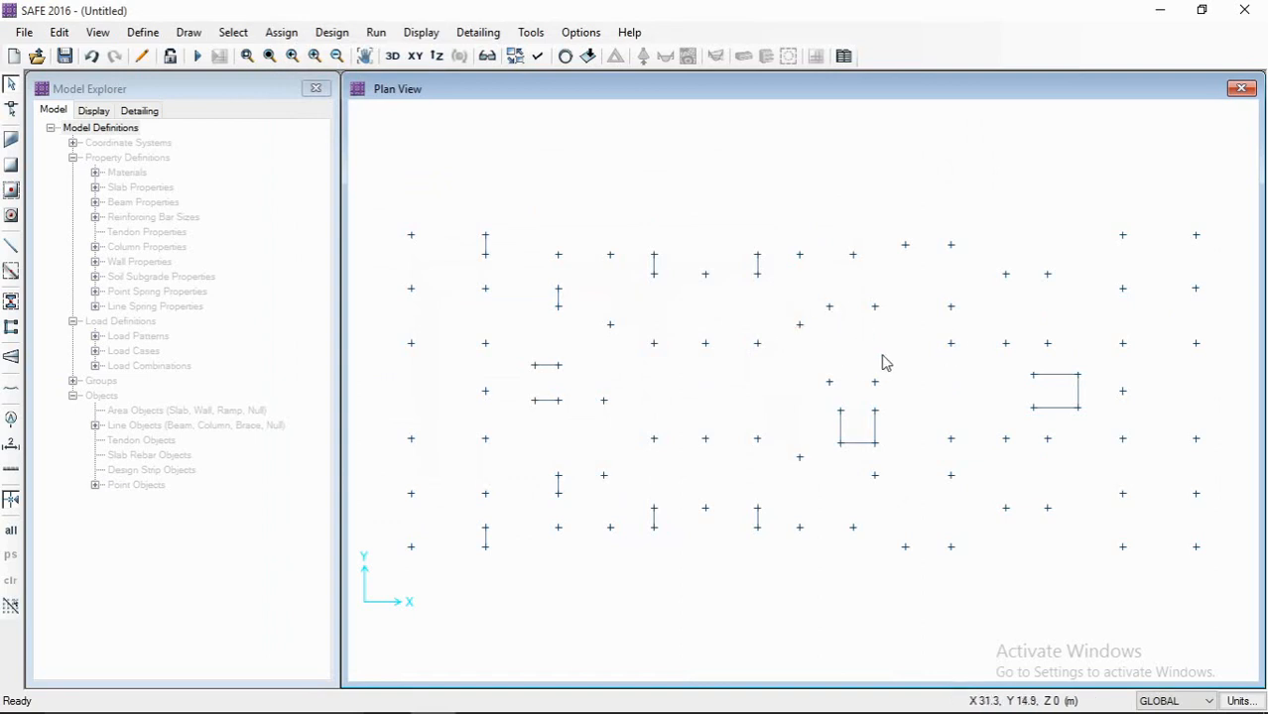
- Examine the imported point loads on the corner point object at X 2.81866, Y 3.30413 m
middle_drag(790, 362, 822, 342)
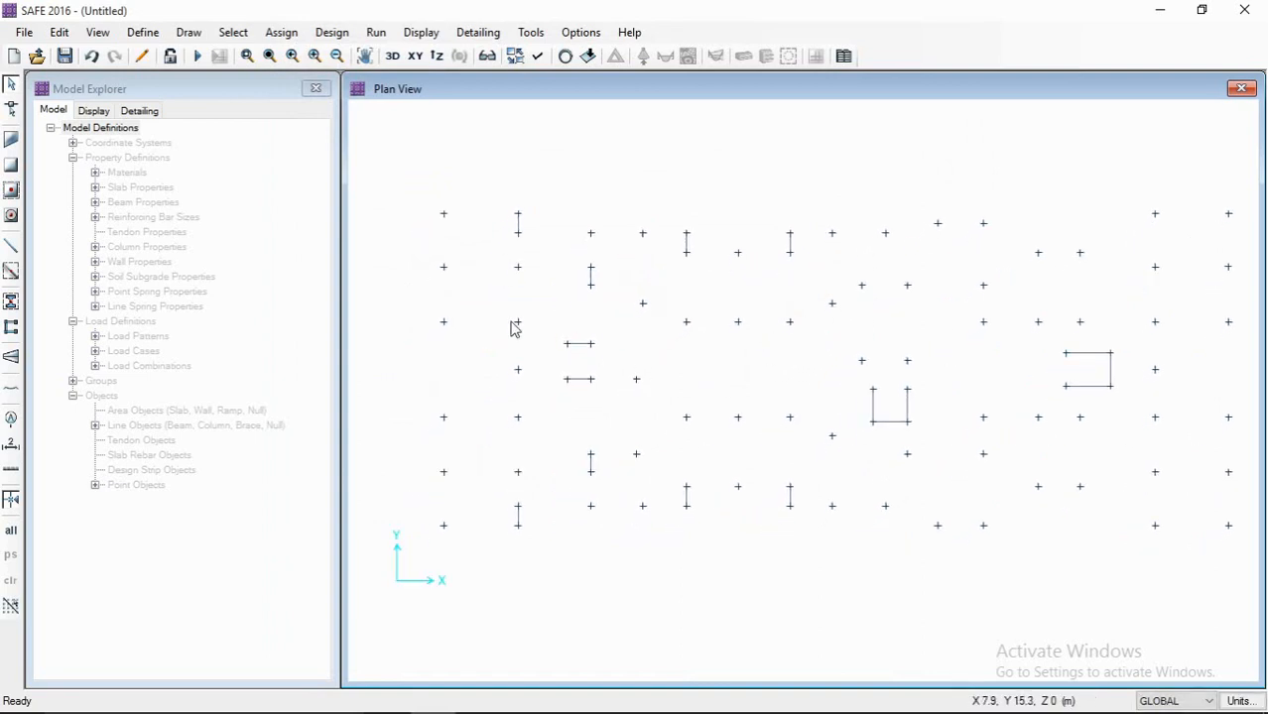
middle_drag(616, 440, 647, 413)
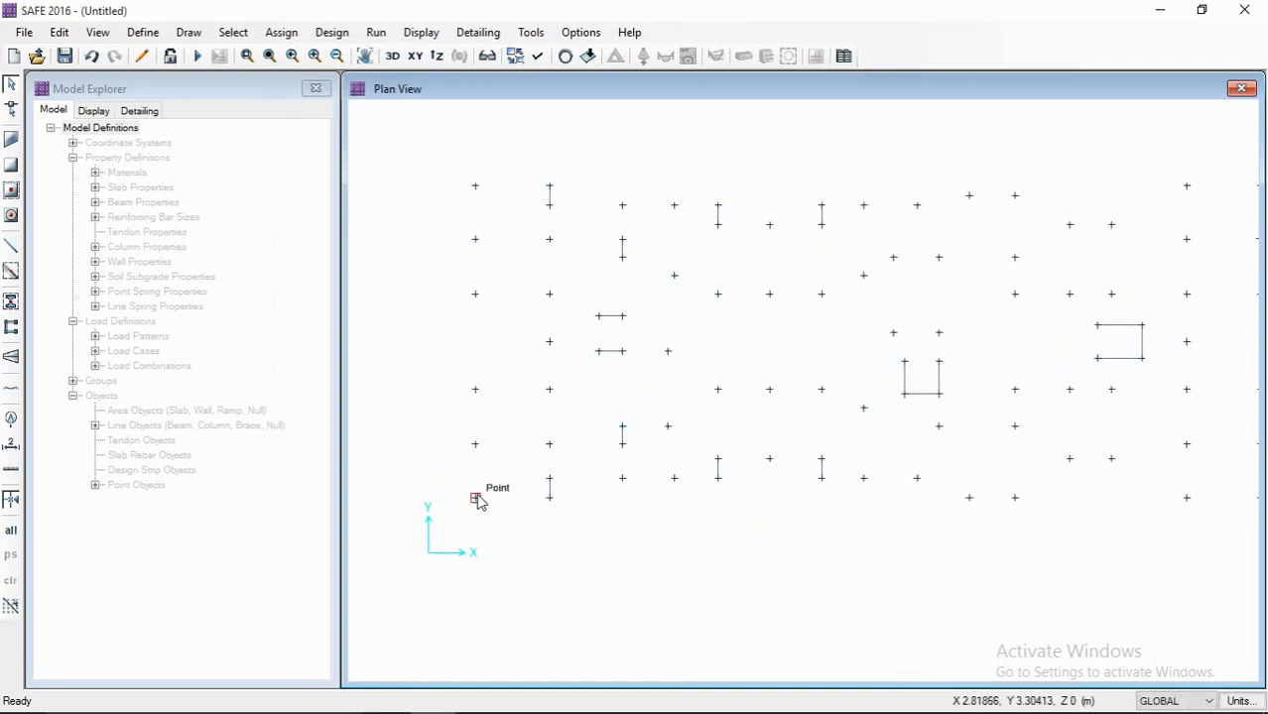
right_click(475, 499)
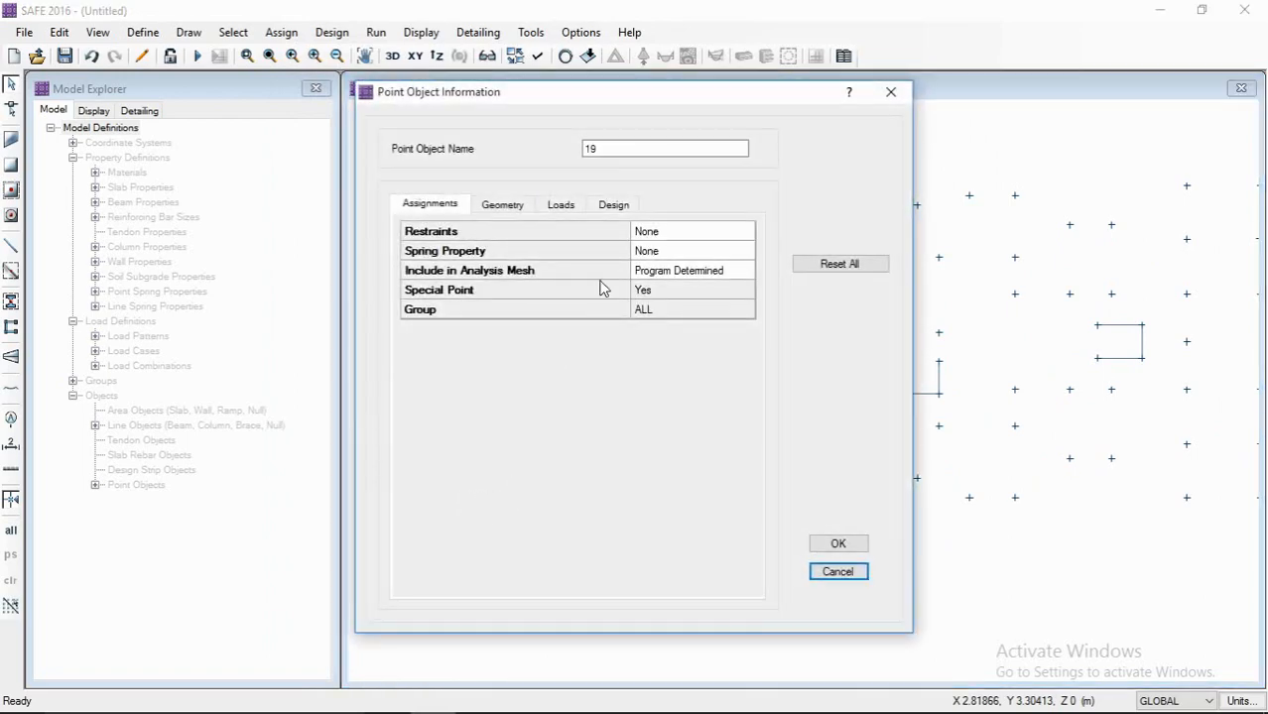
click(577, 210)
scroll(551, 312, down, 6)
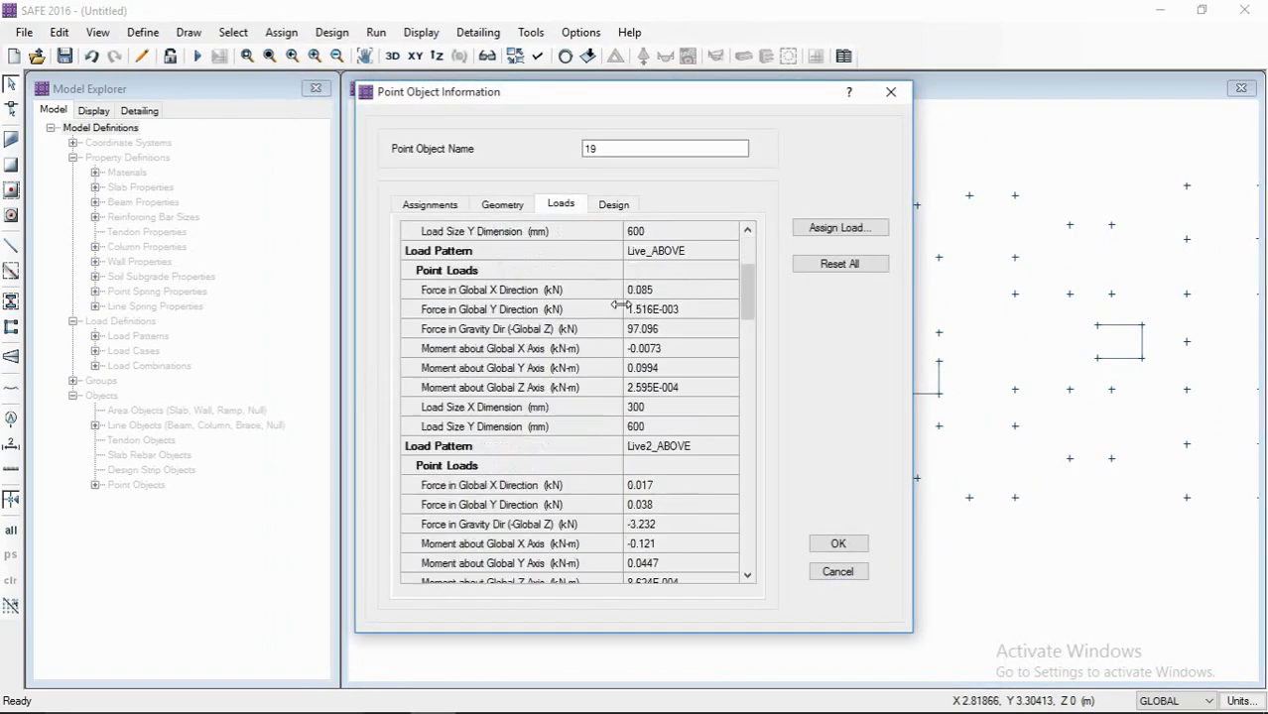
scroll(648, 450, down, 15)
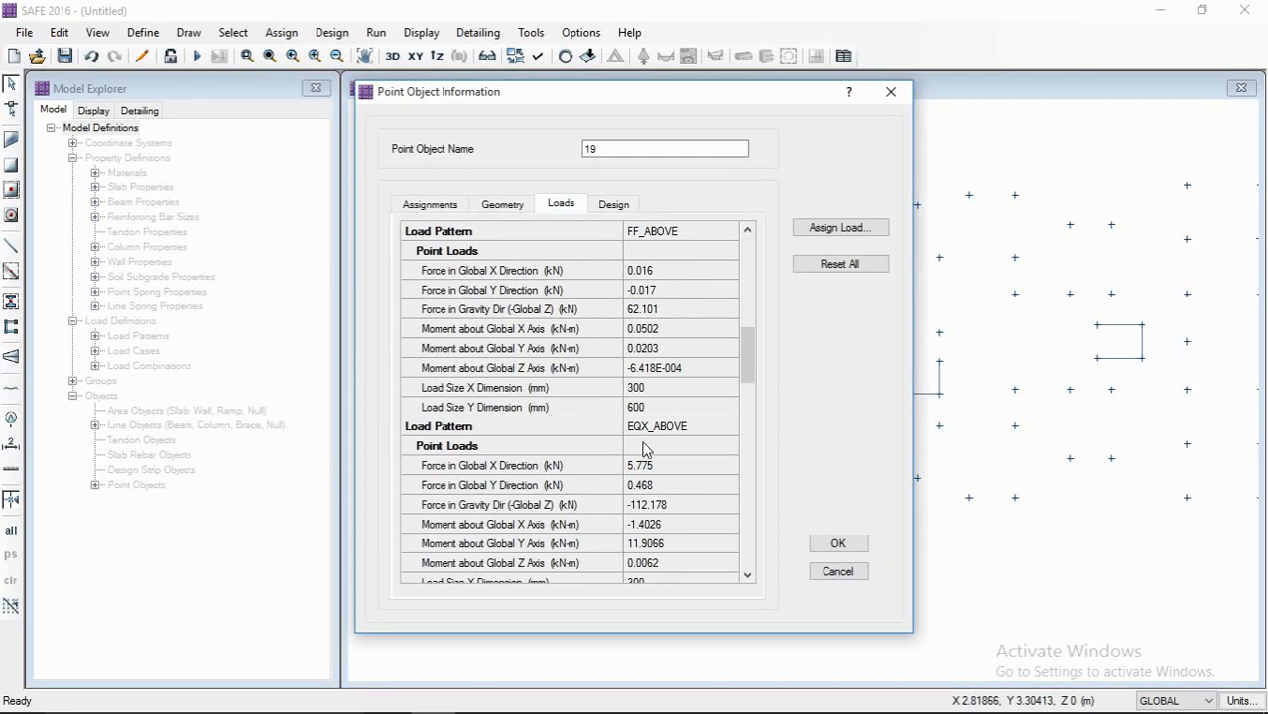
click(838, 572)
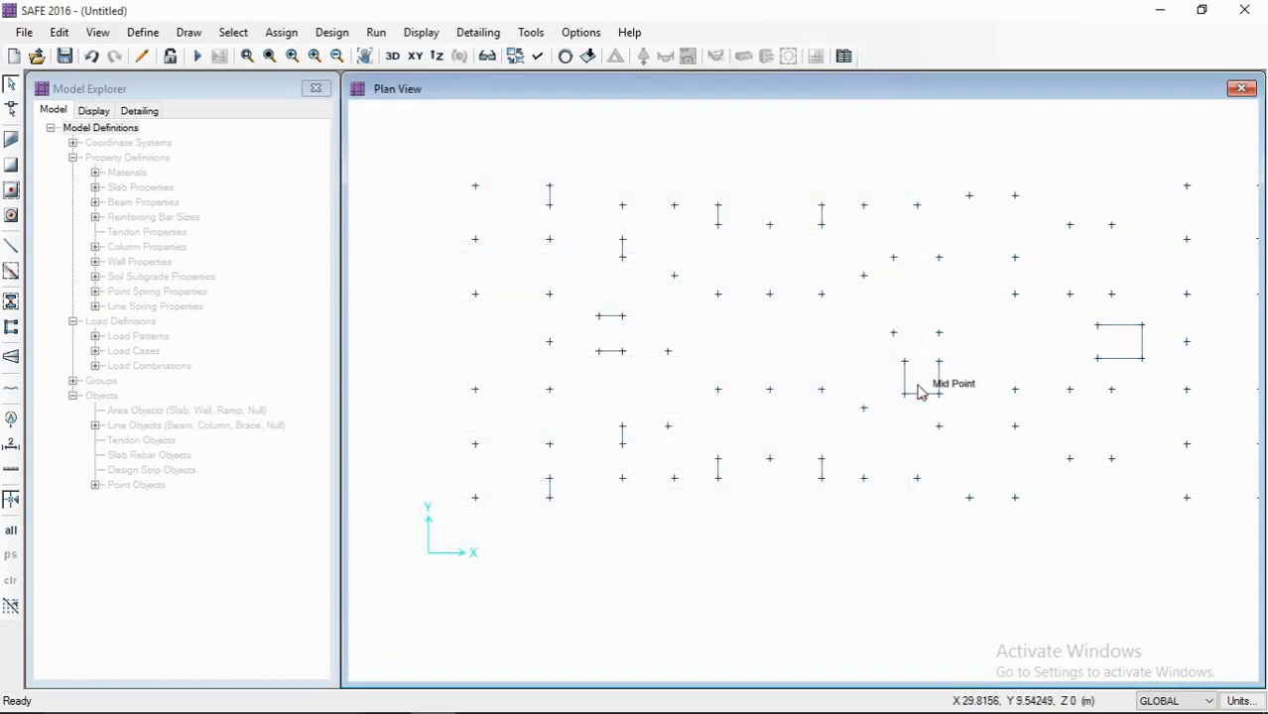
- Review the load patterns and point loads on the point object at X 26.29881, Y 8.72407 m
right_click(867, 413)
click(573, 208)
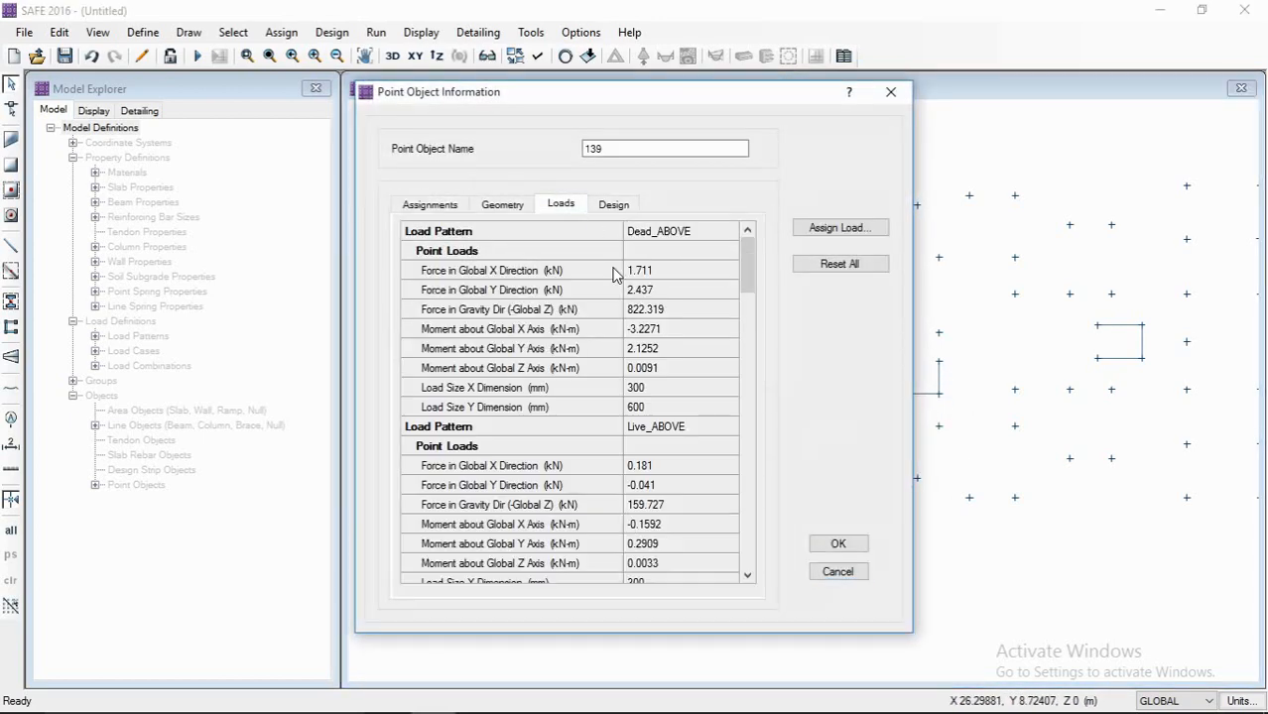
scroll(617, 298, down, 20)
scroll(634, 467, up, 6)
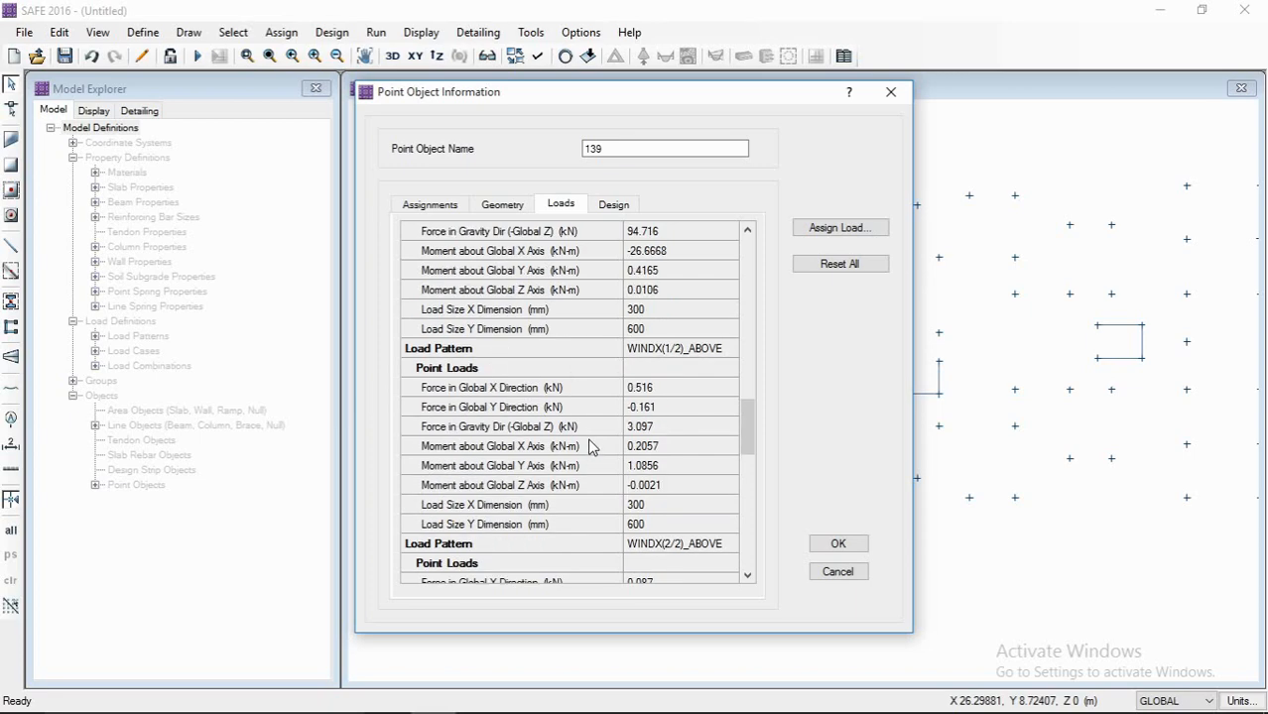
scroll(596, 414, up, 6)
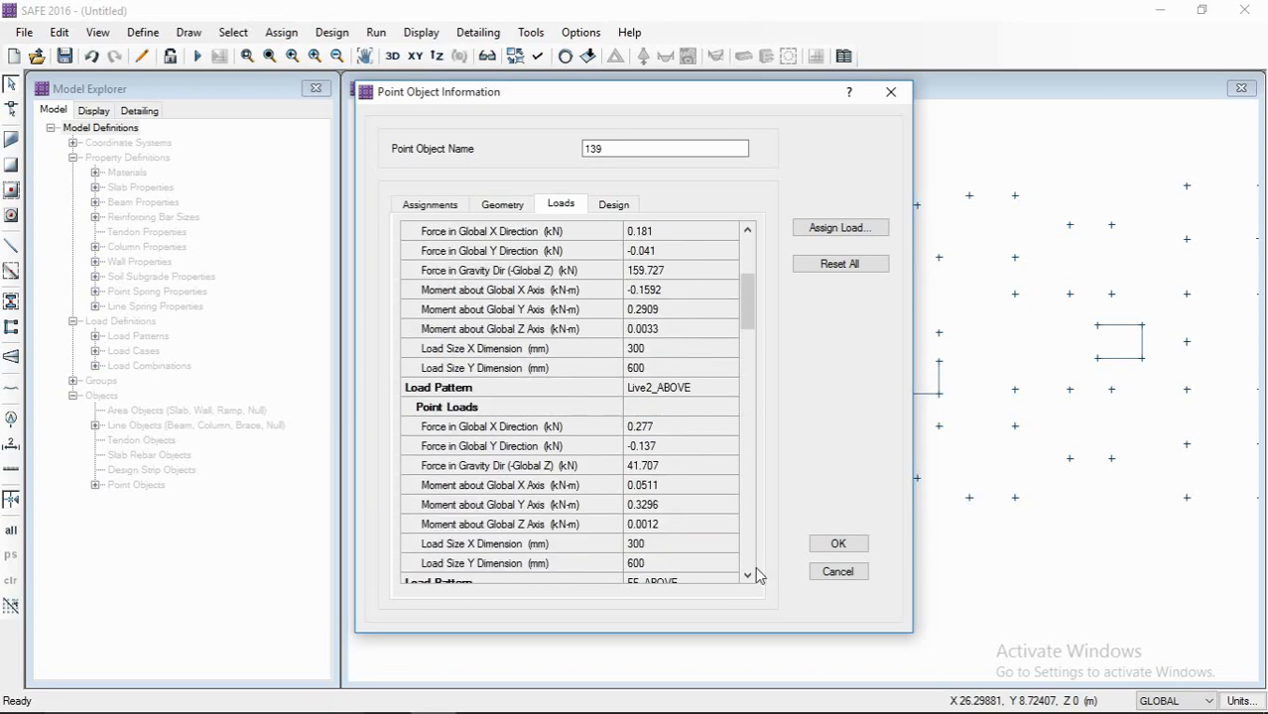
scroll(642, 483, up, 5)
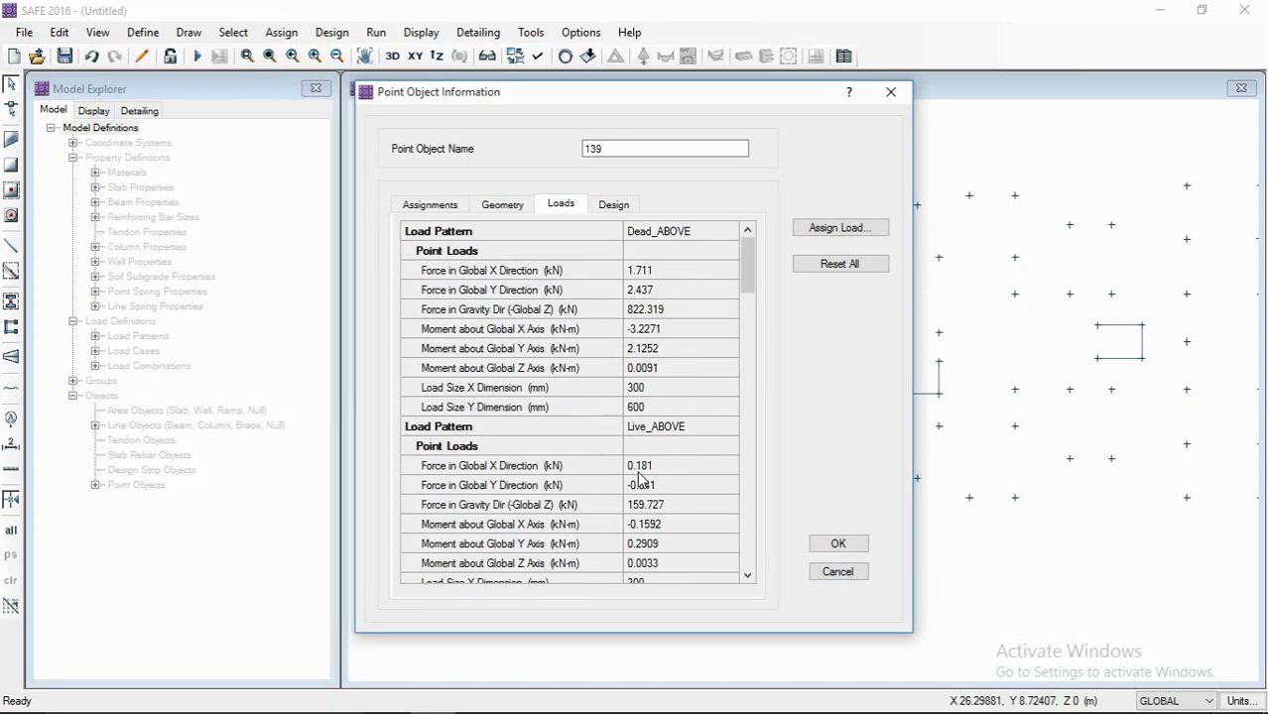
click(838, 575)
- Check the imported point loads on the point object at X 17.49379, Y 9.83413 m
right_click(719, 392)
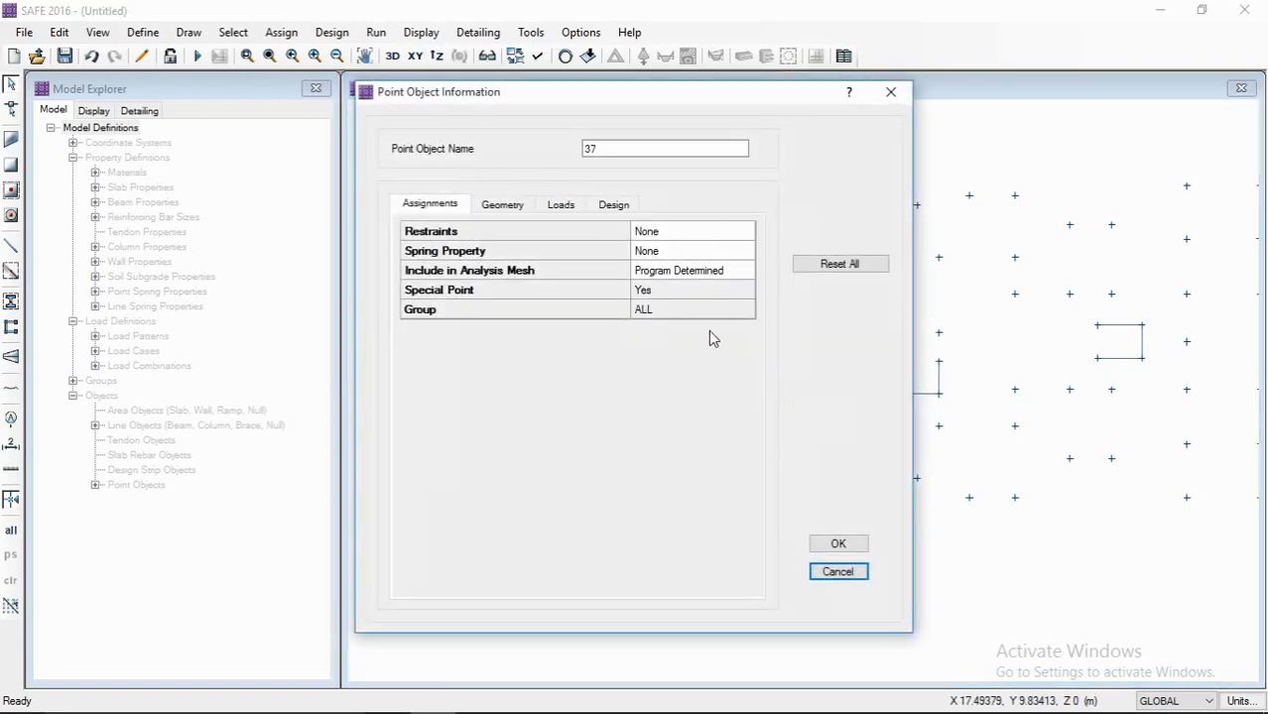
click(560, 206)
scroll(690, 380, down, 8)
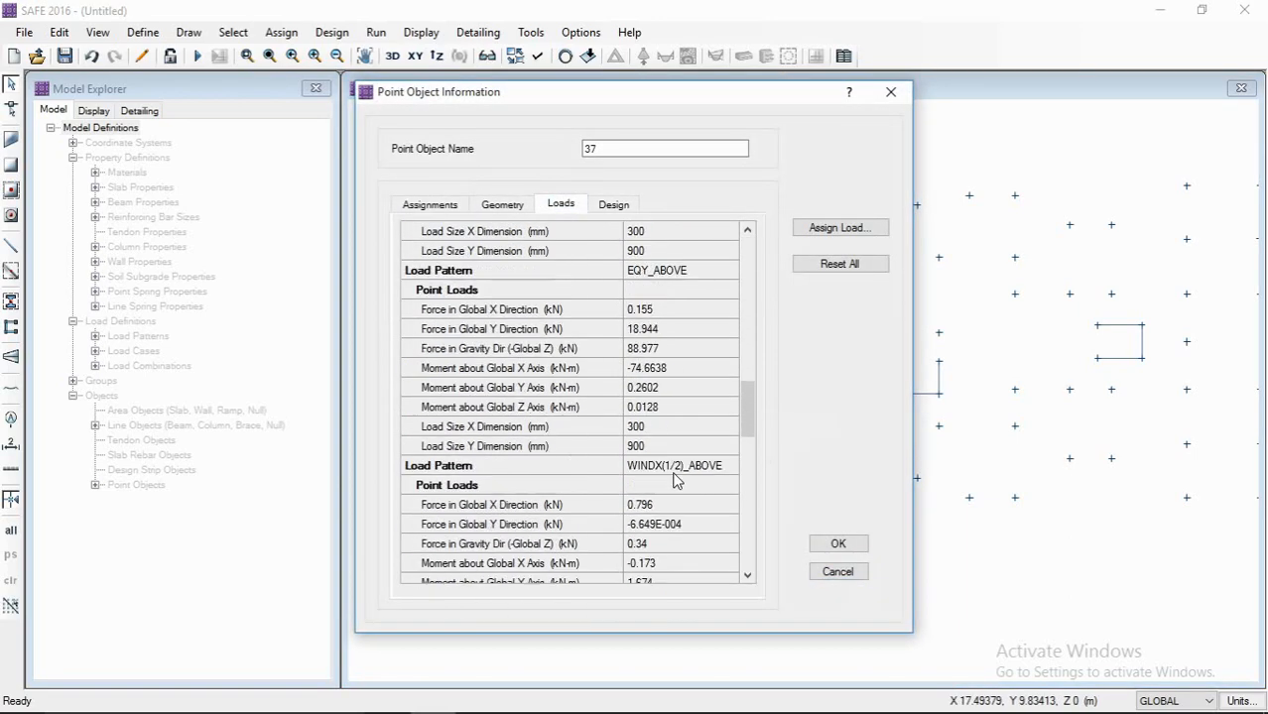
click(838, 572)
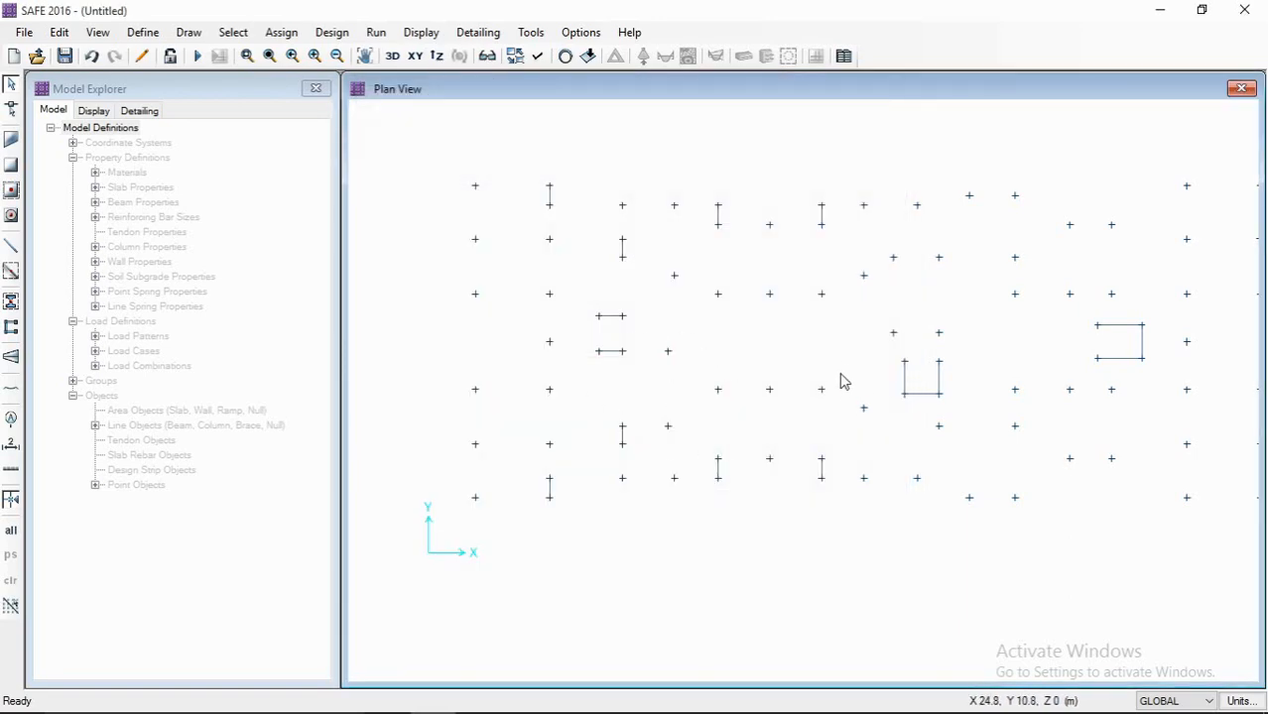
middle_drag(745, 362, 731, 371)
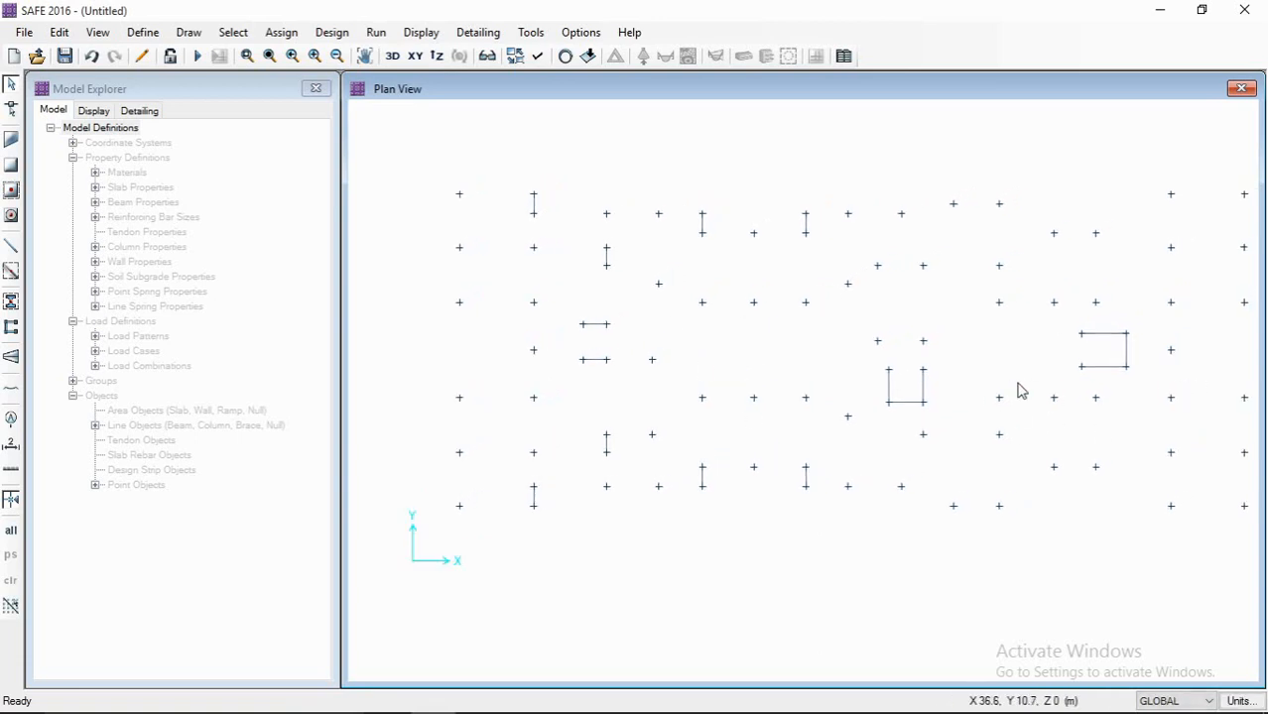
middle_drag(1020, 391, 988, 387)
mouse_move(1065, 357)
middle_down()
mouse_move(1042, 361)
mouse_move(1076, 362)
middle_up()
middle_drag(872, 331, 939, 341)
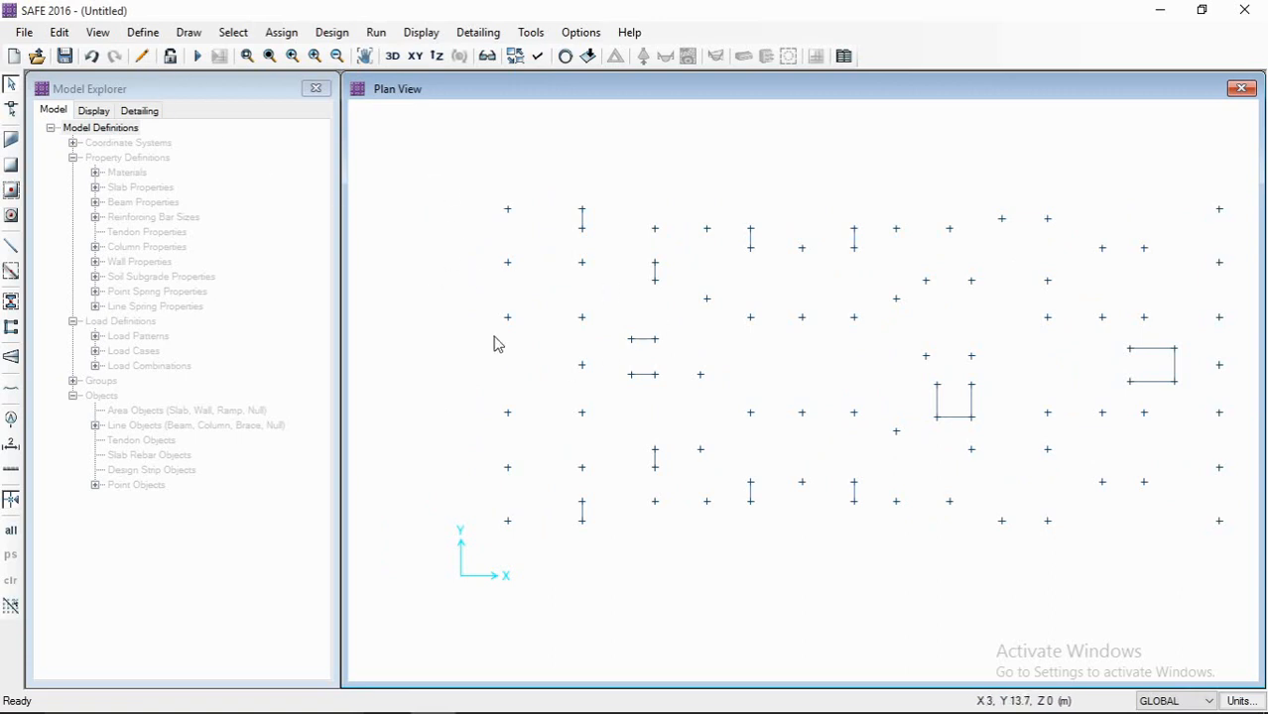
- Add a new material named M25 and set its material type to Concrete
click(143, 32)
click(219, 56)
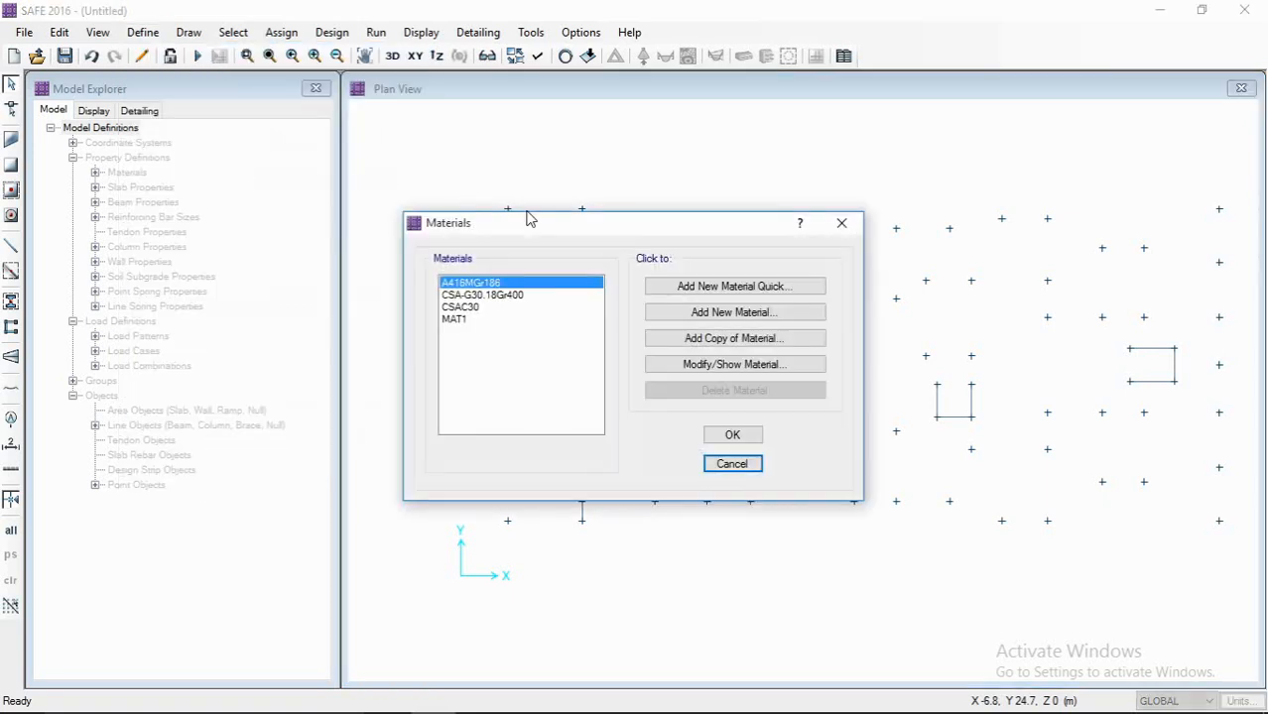
click(734, 313)
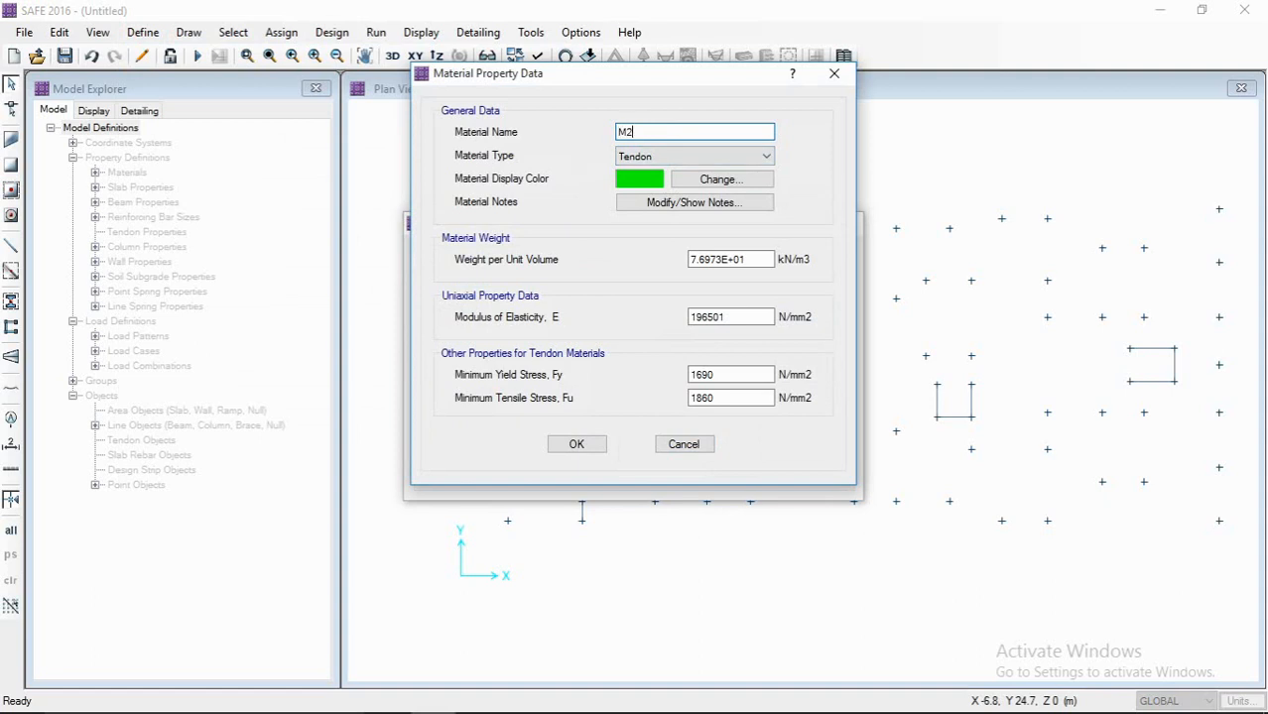
click(716, 157)
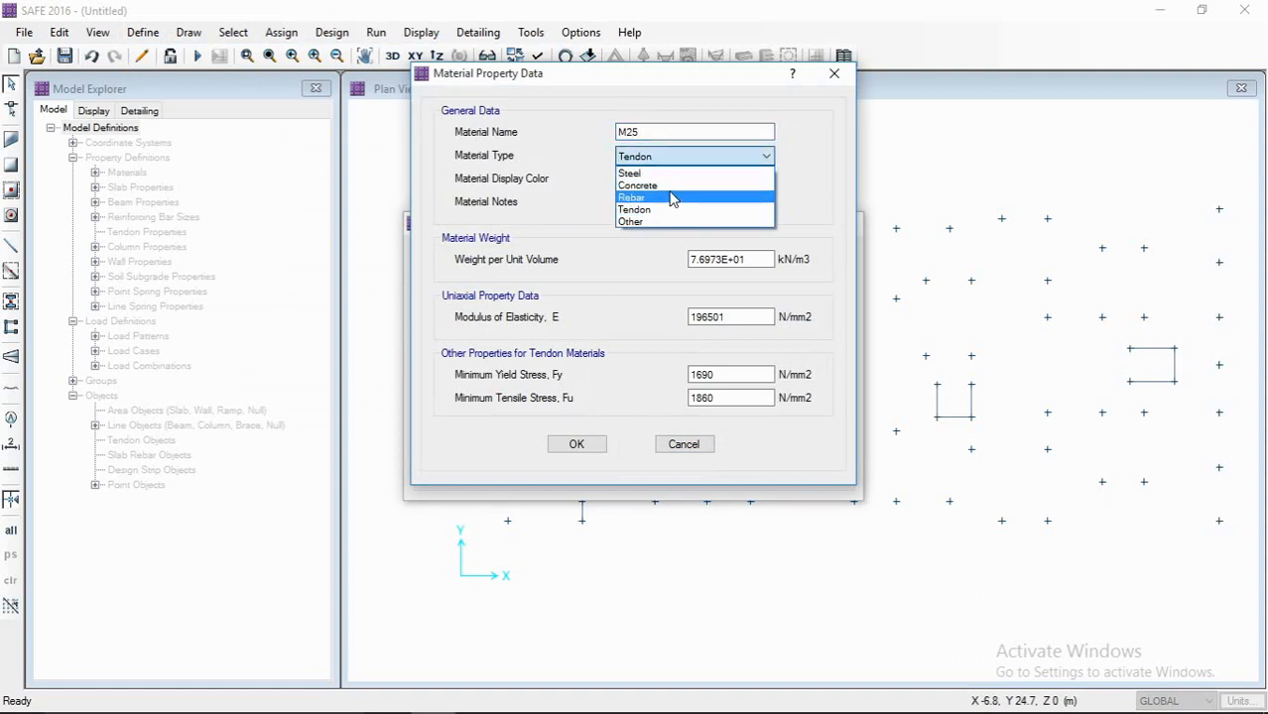
click(660, 186)
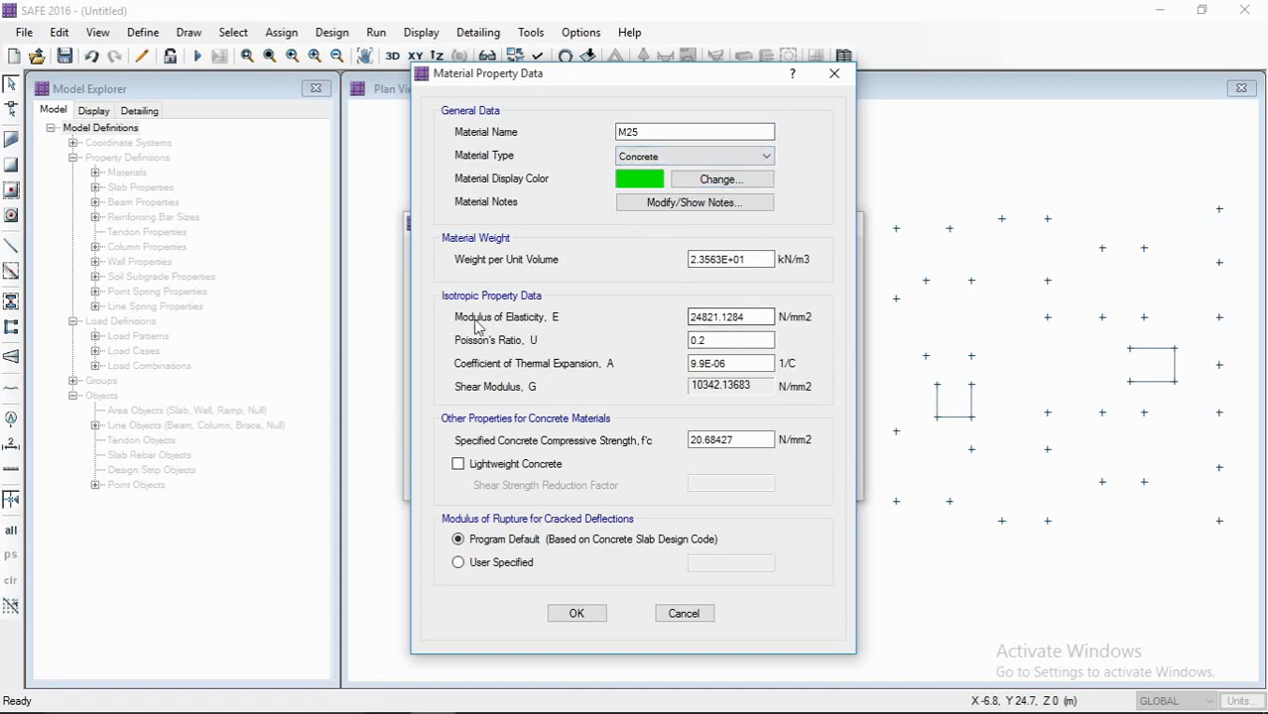
- Set M25's modulus of elasticity to 25000 N/mm2 and its concrete compressive strength to 25 N/mm2, then accept the material
drag(754, 317, 690, 317)
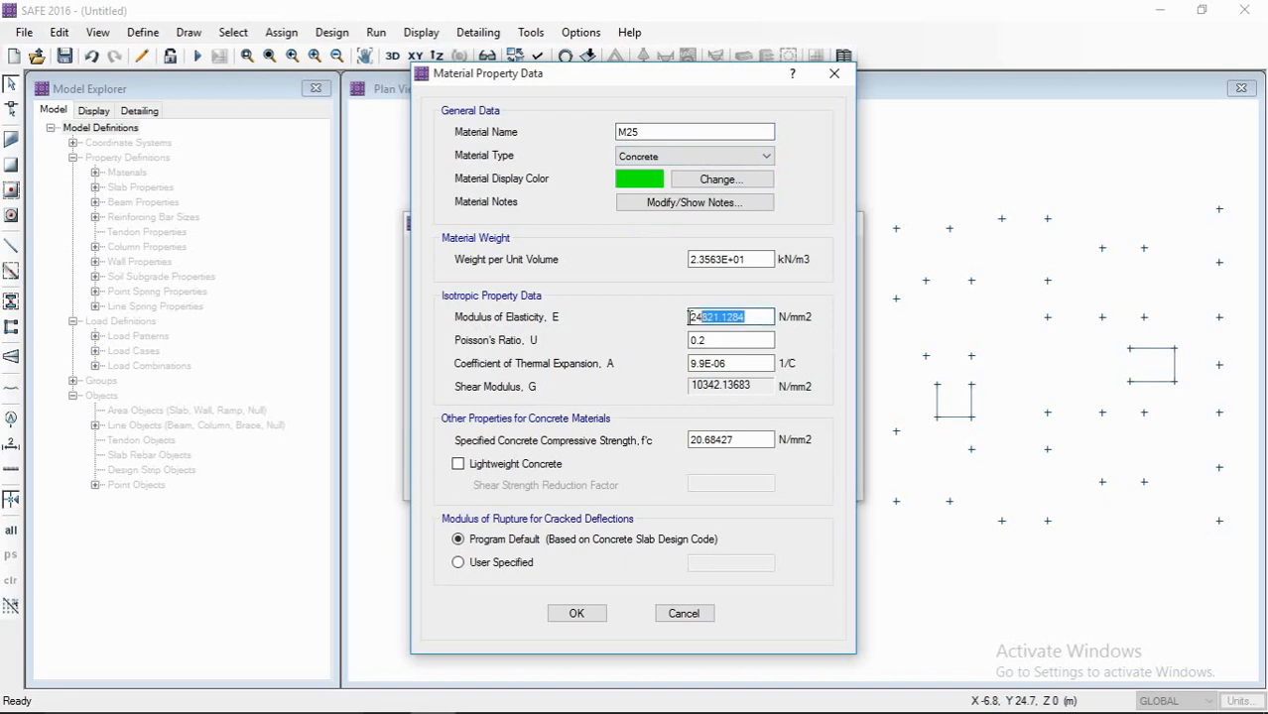
text(25000)
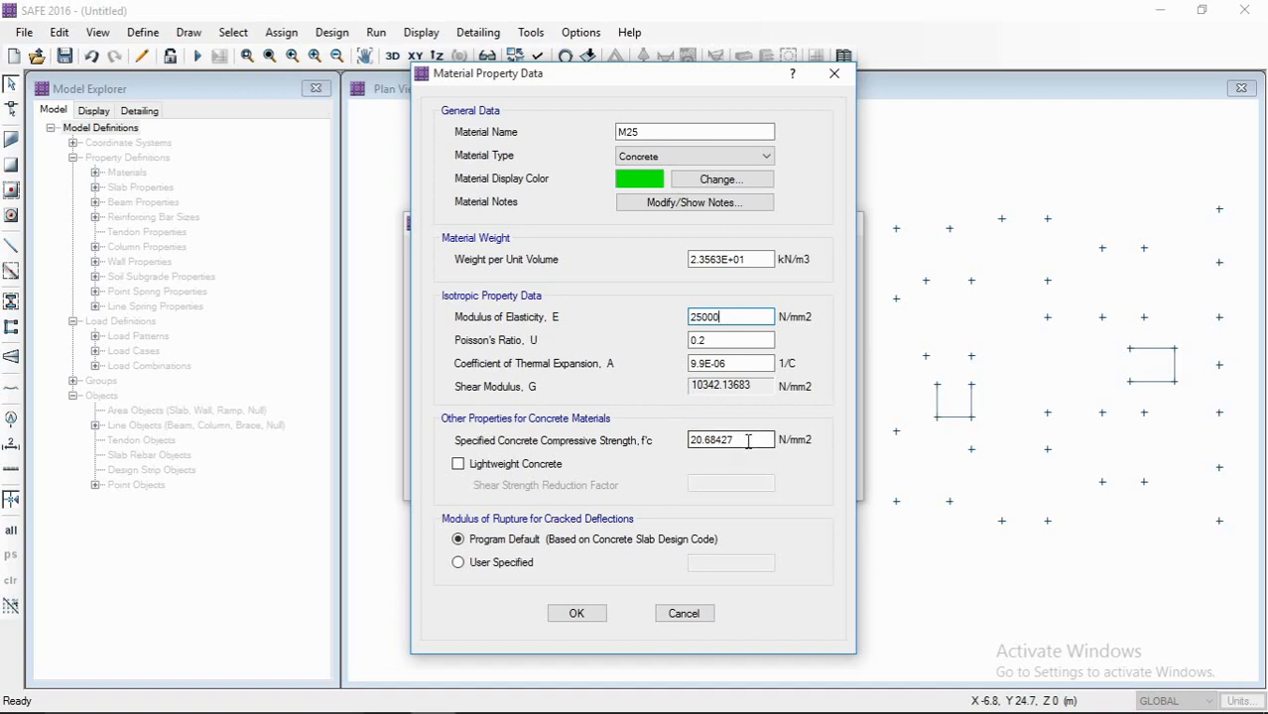
drag(748, 440, 653, 451)
text(25)
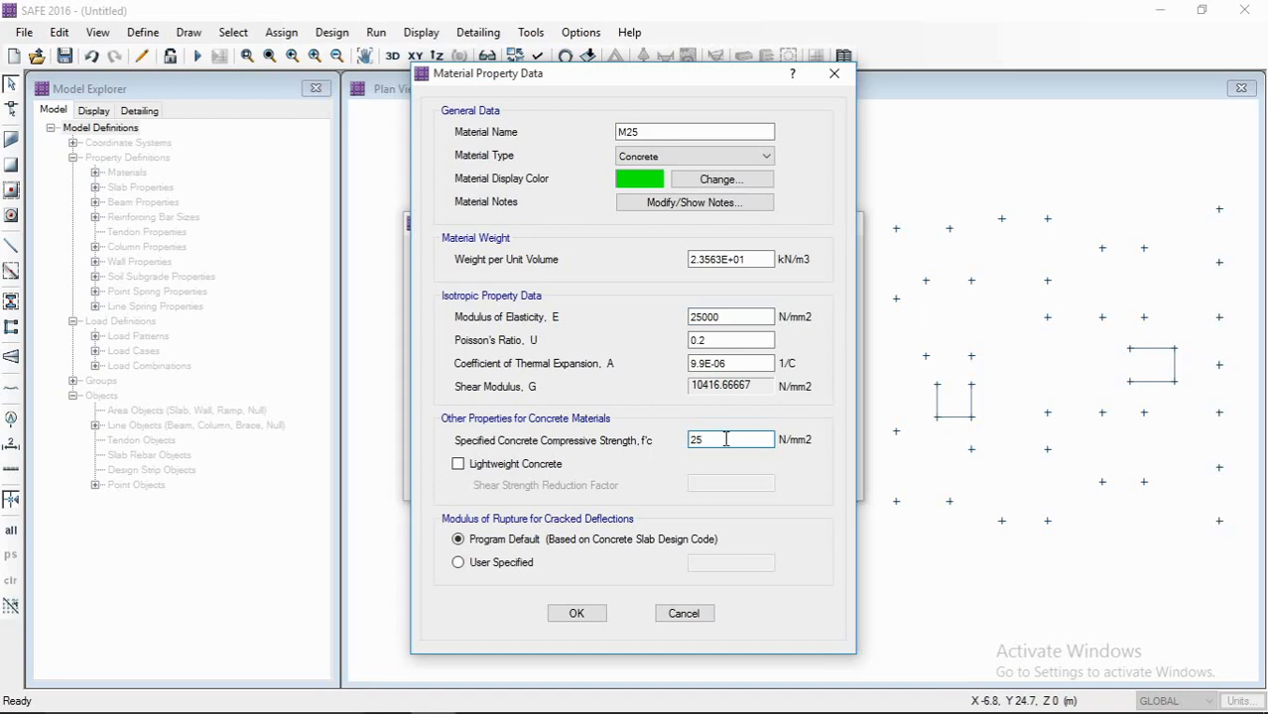
click(589, 614)
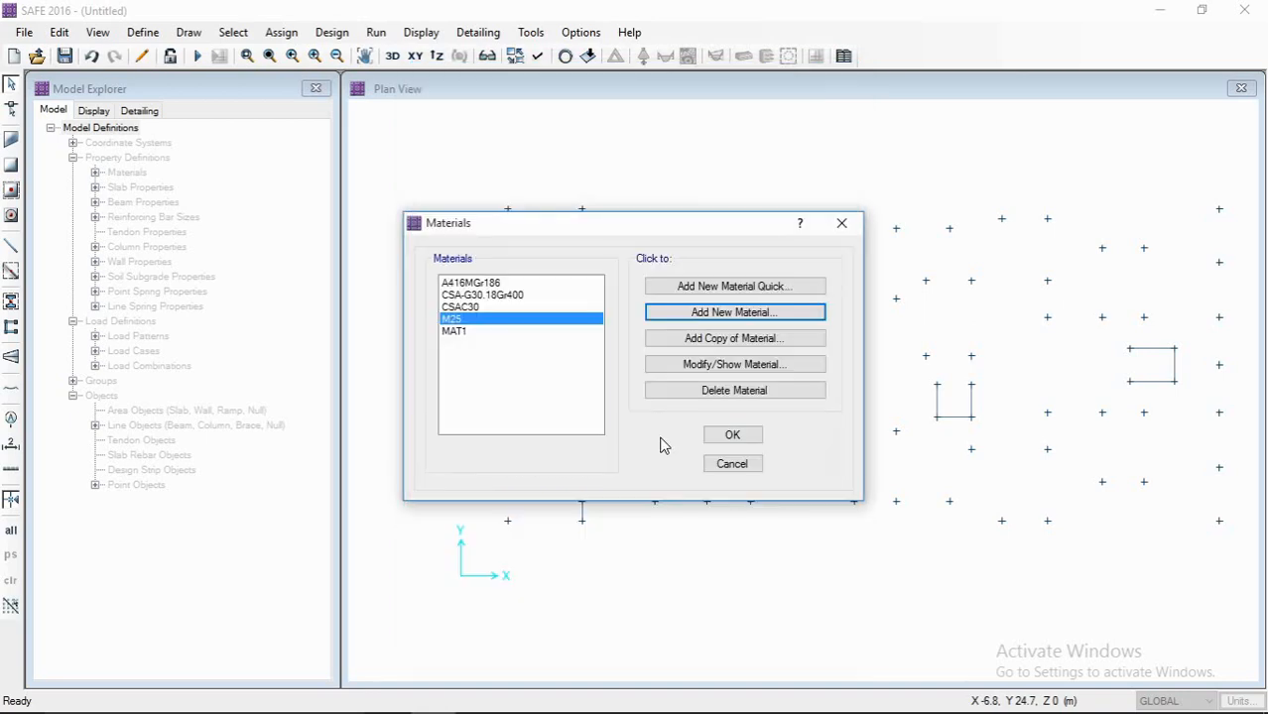
- Add another new material named FE500 and set its material type to Rebar
click(721, 311)
drag(667, 133, 603, 151)
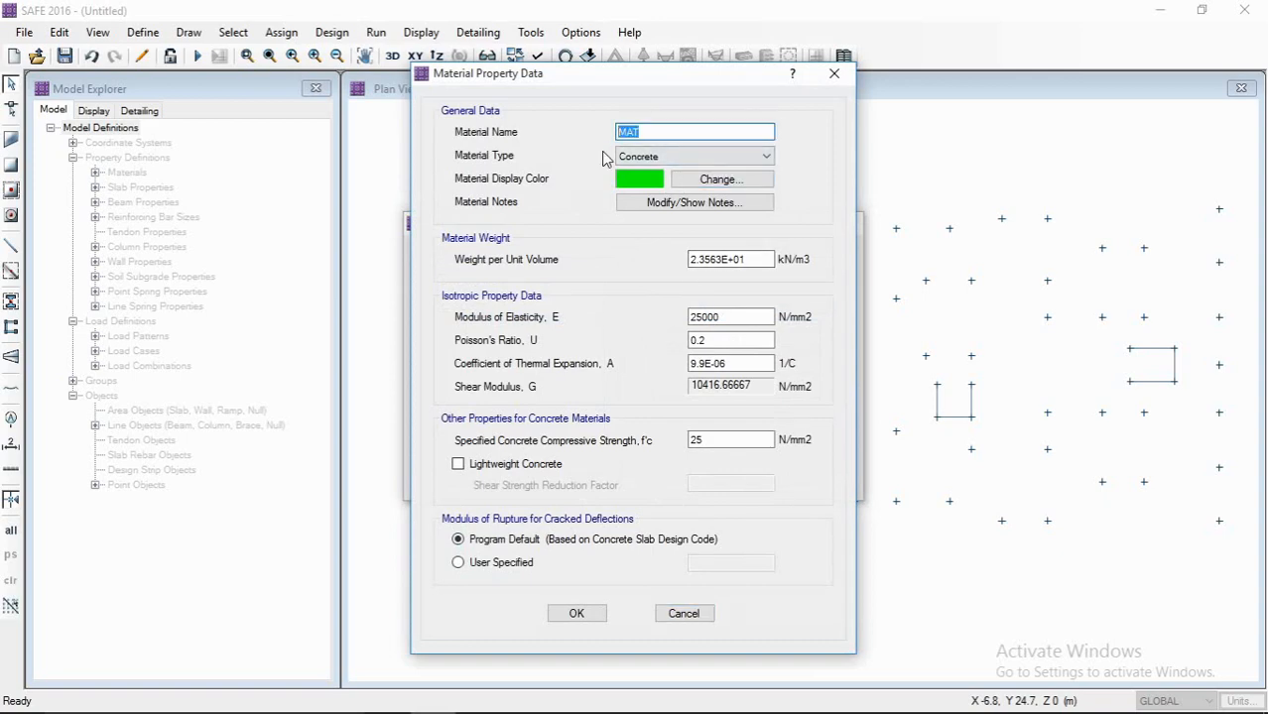
text(FE500)
click(730, 156)
click(655, 203)
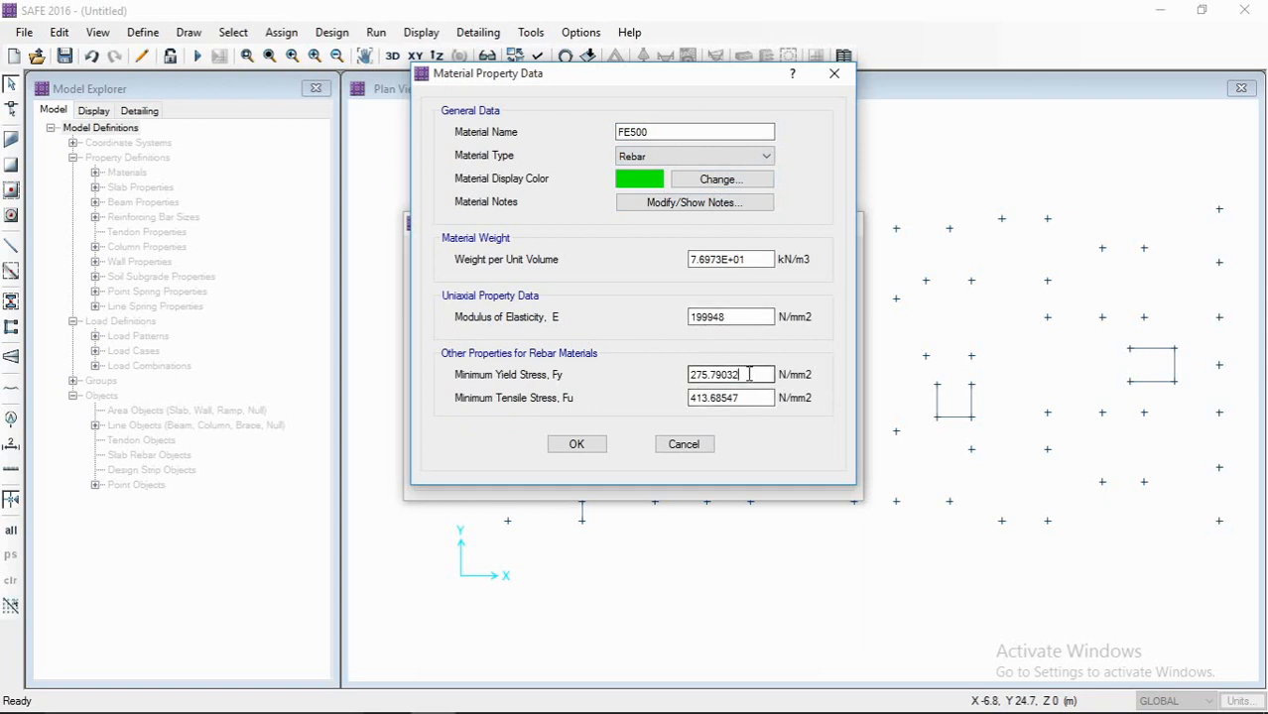
- Set FE500's minimum yield stress to 500 N/mm2 and minimum tensile stress to 545 N/mm2, and accept the material
drag(759, 374, 651, 396)
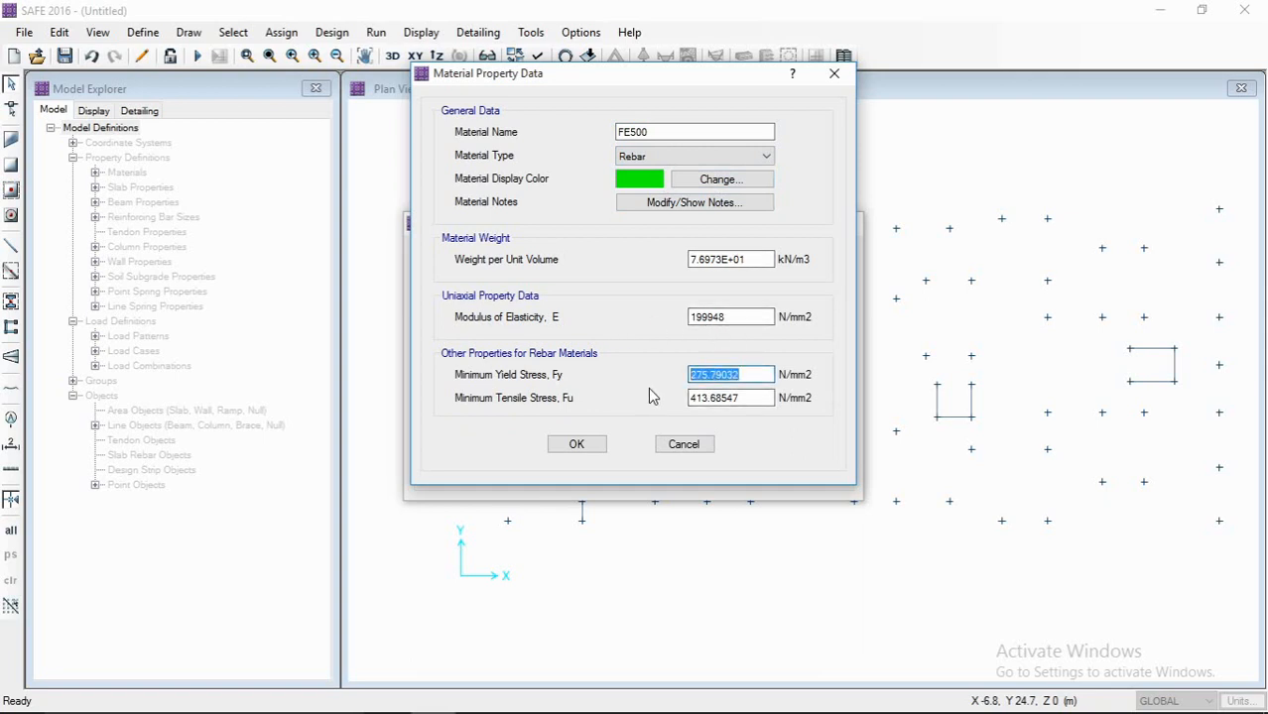
text(500)
drag(755, 397, 670, 422)
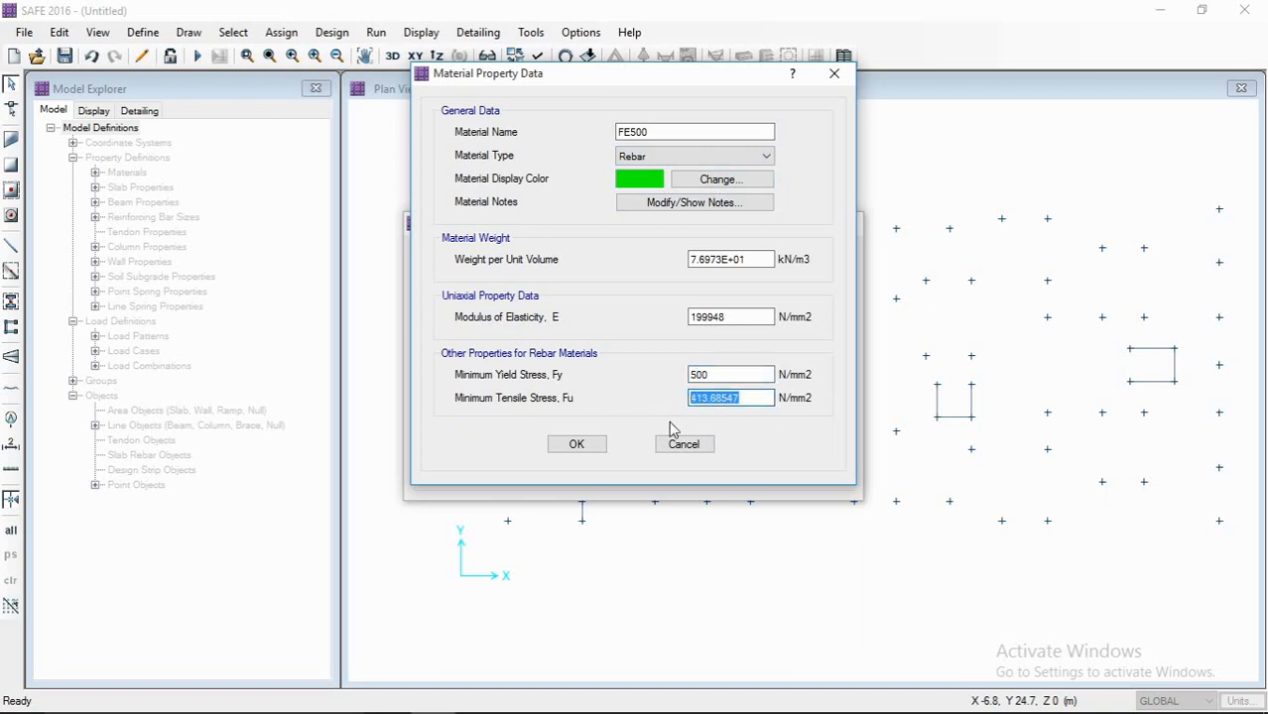
text(545)
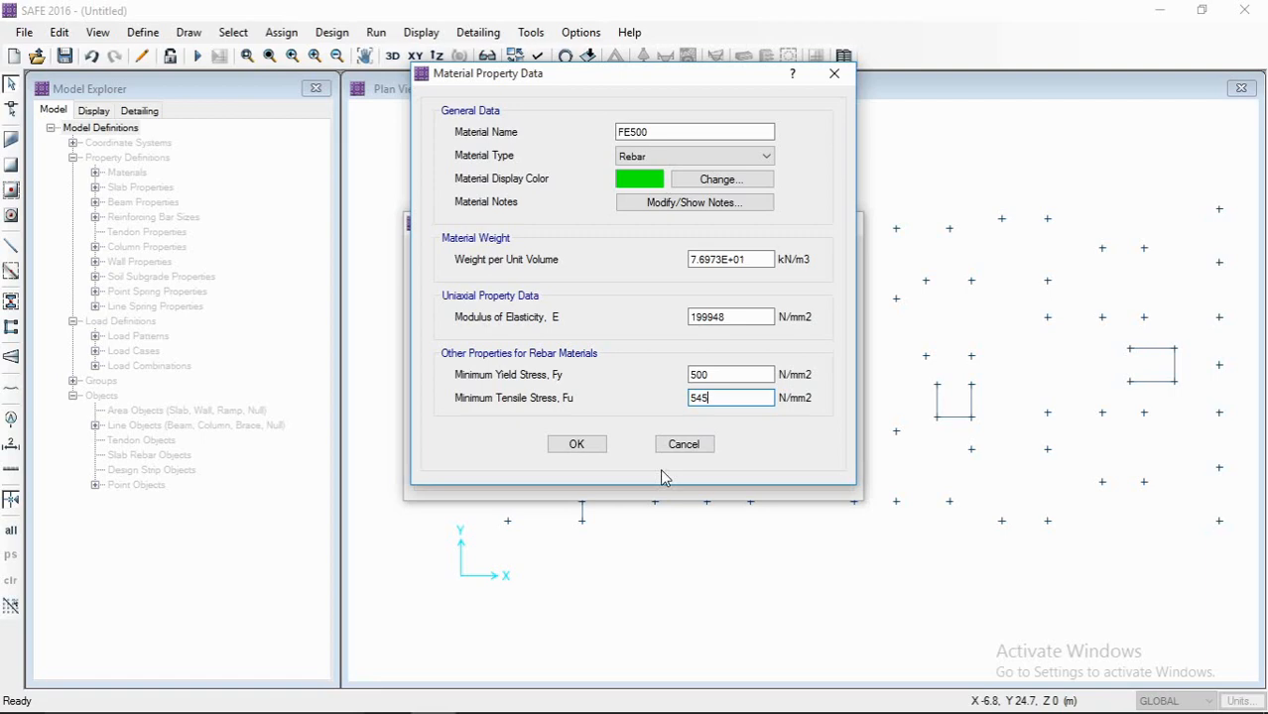
click(576, 445)
- Add a new rebar material named FE415
click(734, 313)
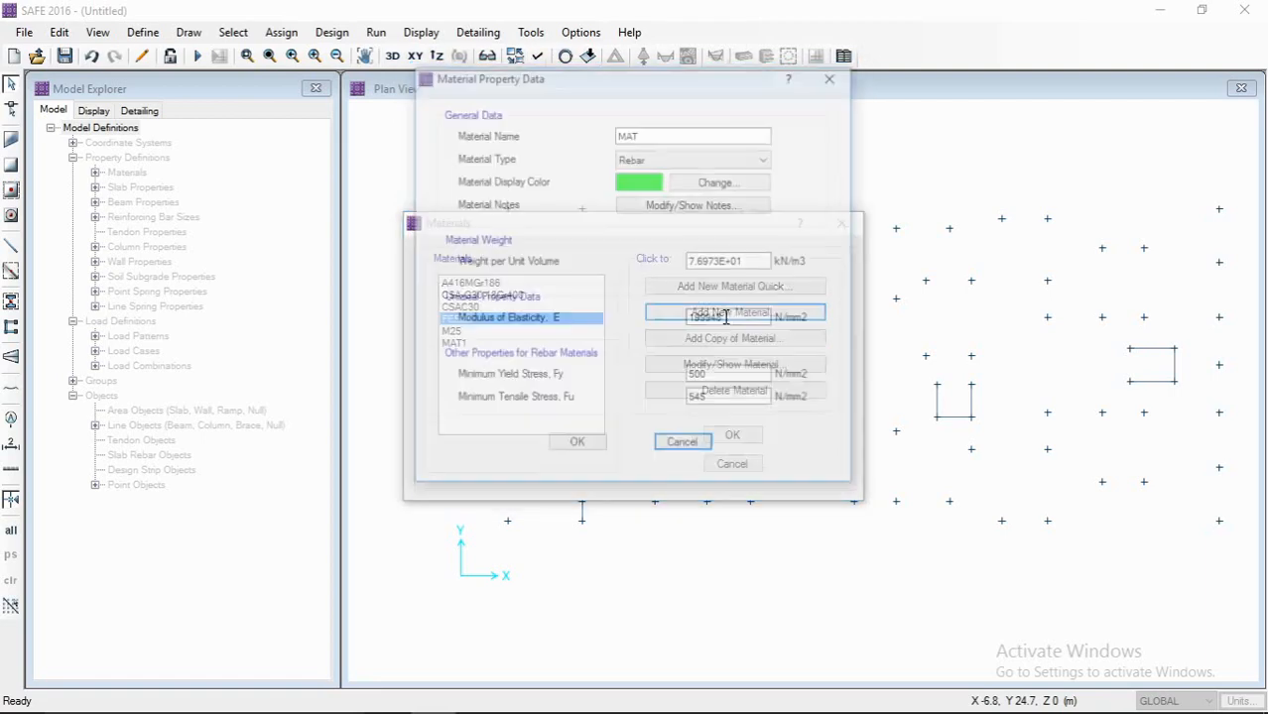
double_click(637, 134)
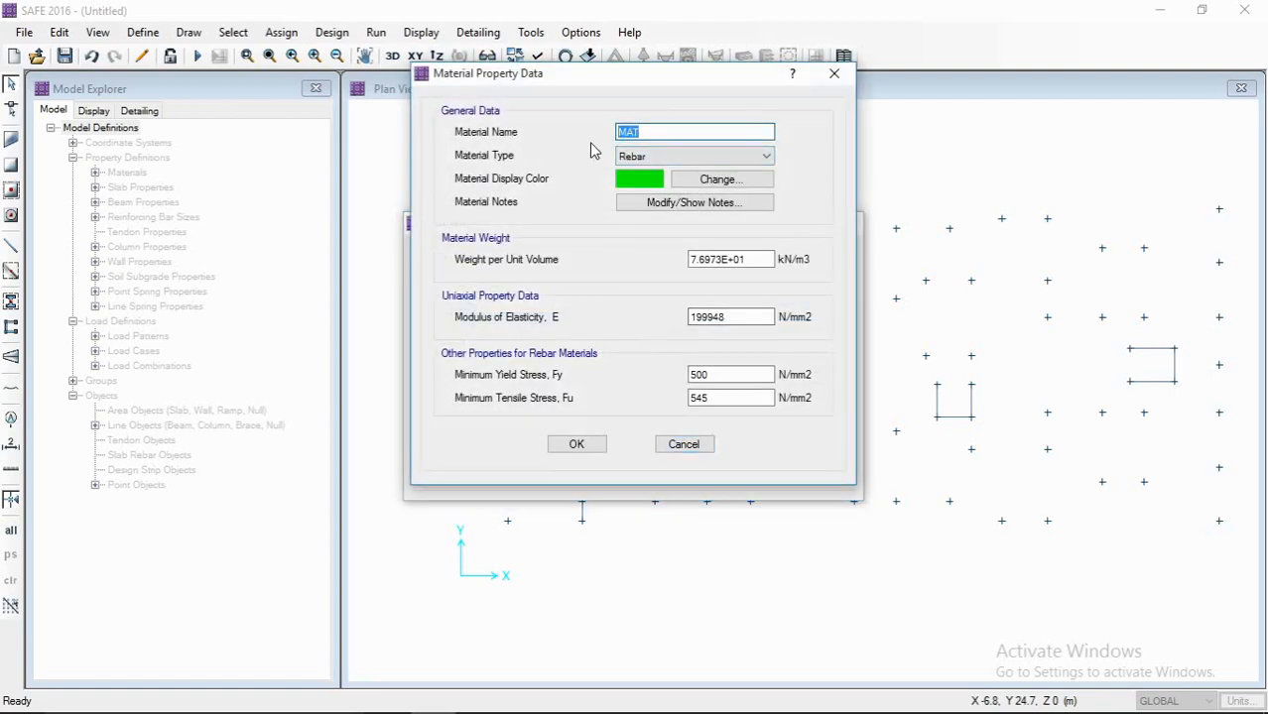
text(FE)
- Set FE415's minimum yield stress to 415 N/mm2, replace its minimum tensile stress, and accept the material definitions
key(Tab)
key(Tab)
key(Tab)
key(Tab)
key(Tab)
key(Tab)
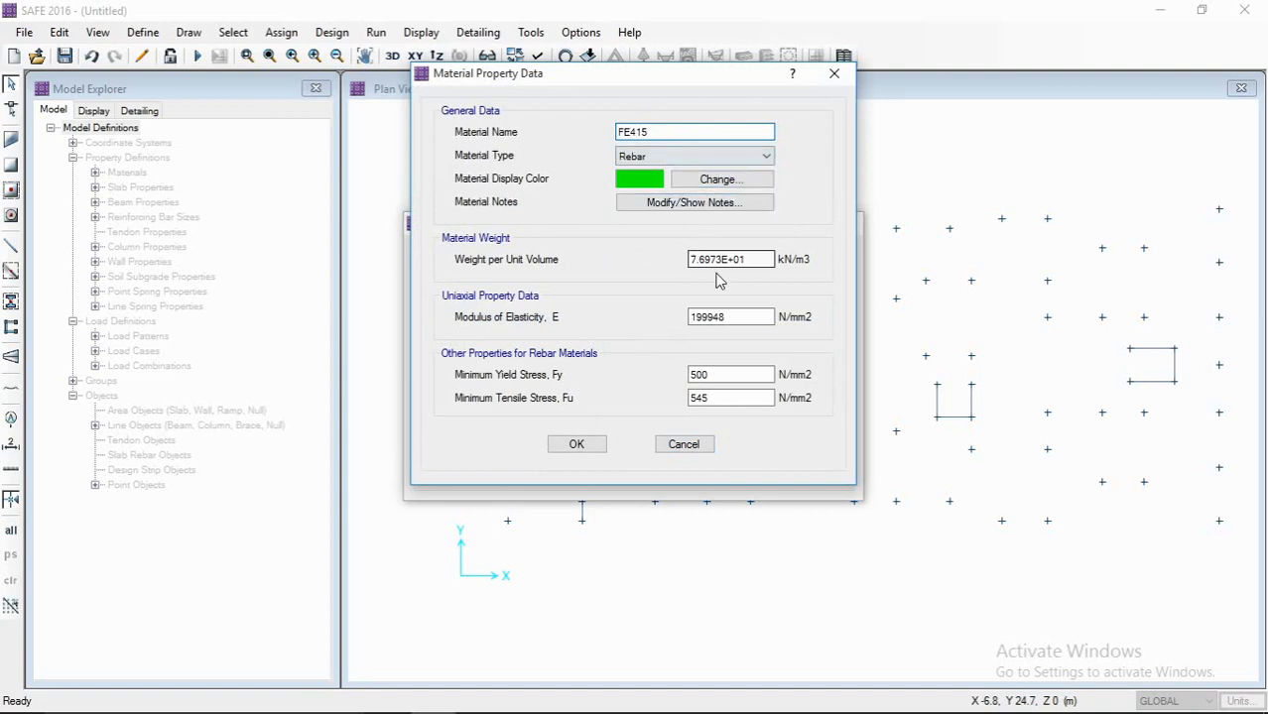
text(41)
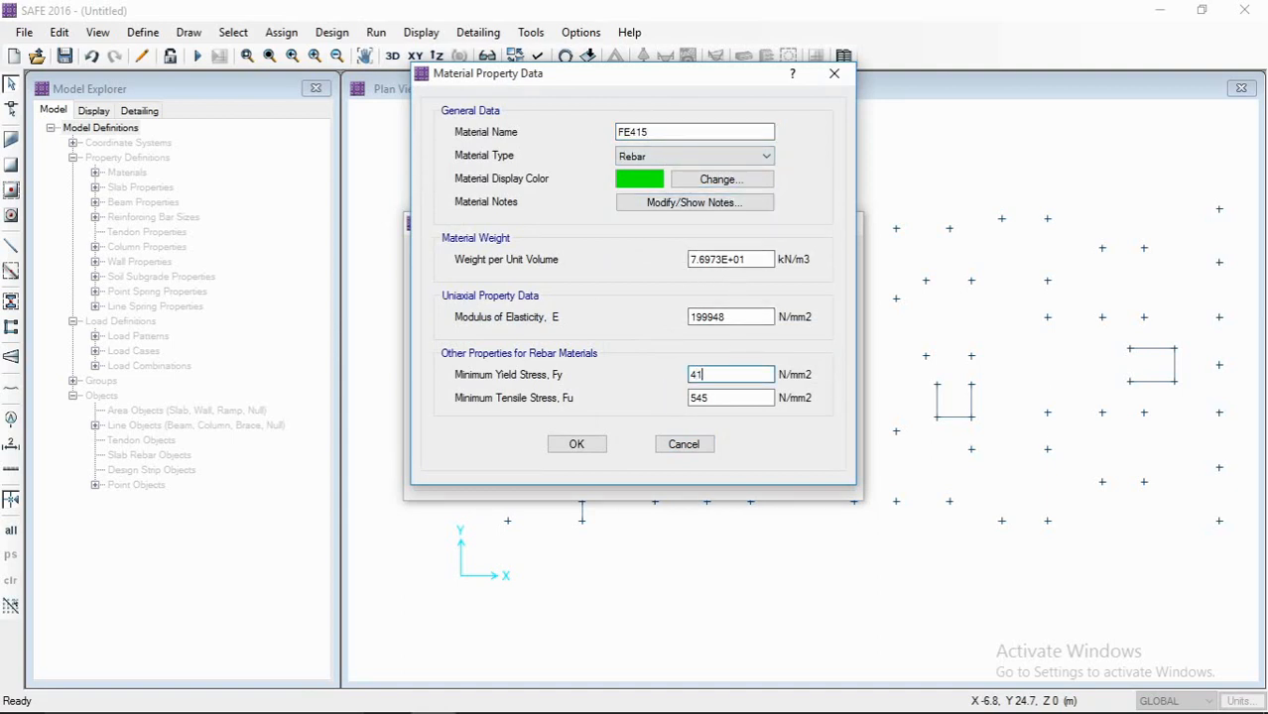
text(5)
double_click(724, 397)
text(4)
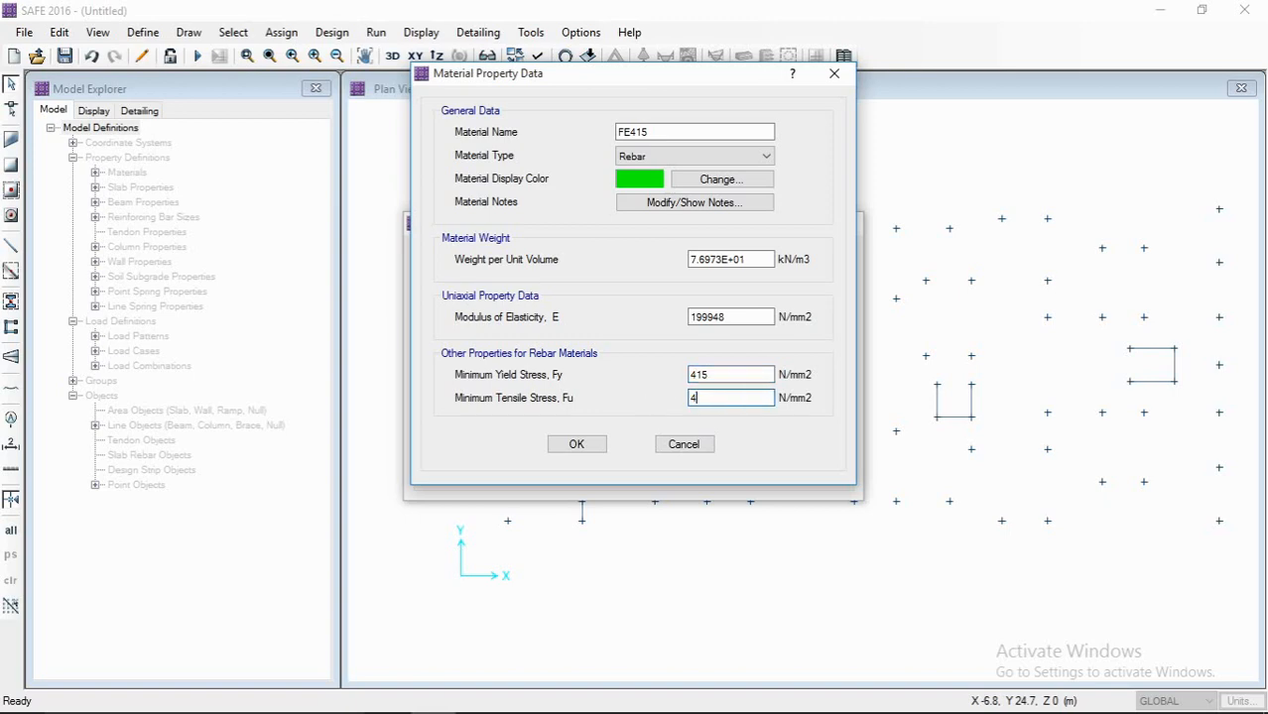
click(585, 444)
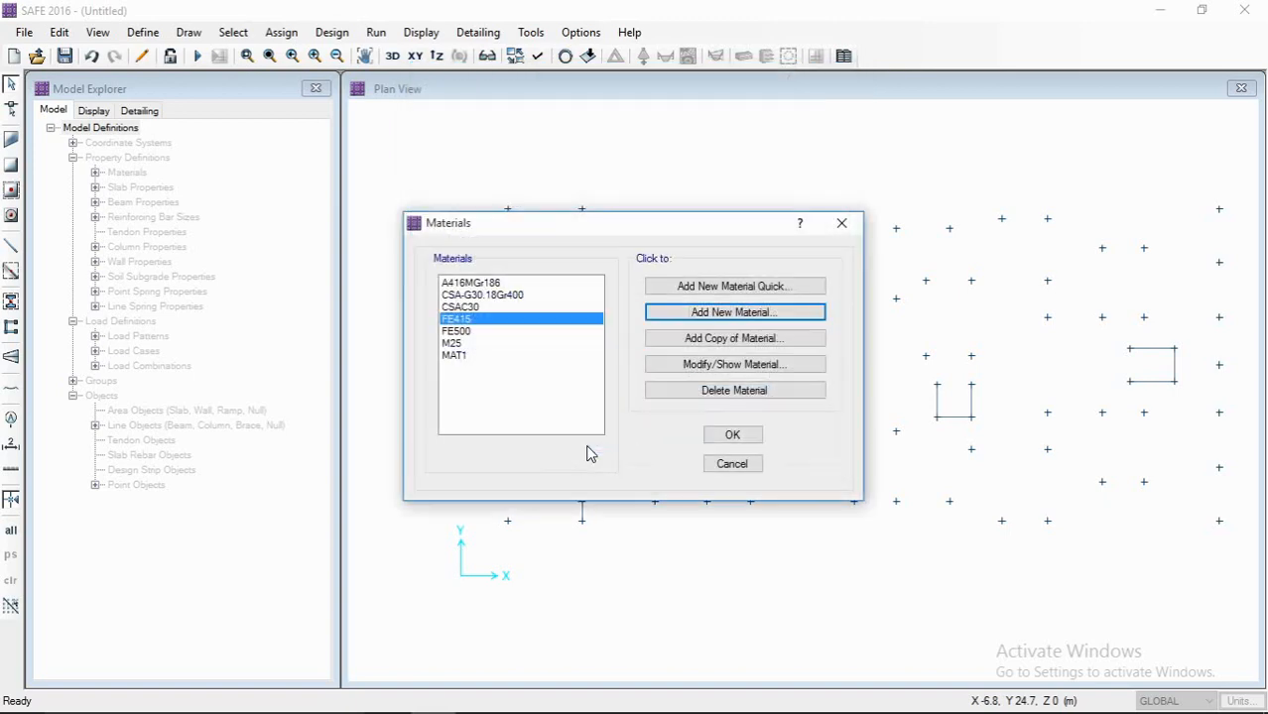
click(746, 439)
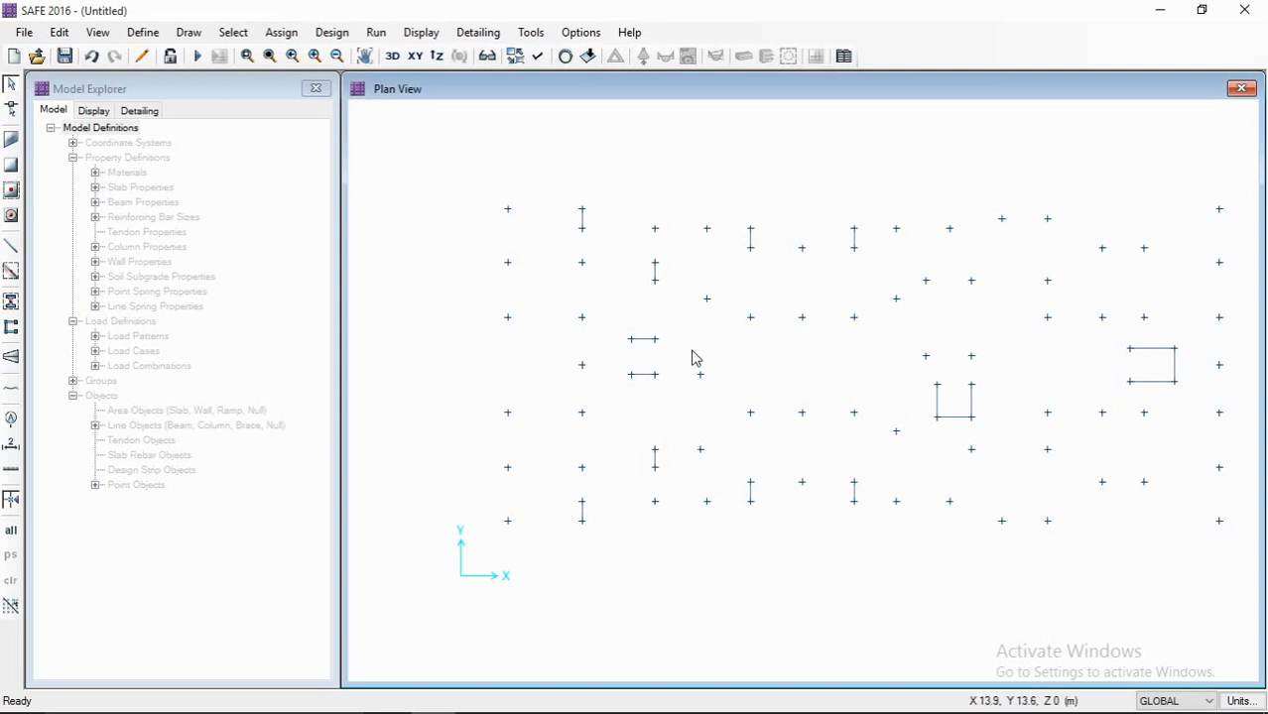
- Add a new slab property named F450 with M25 as its slab material
click(144, 33)
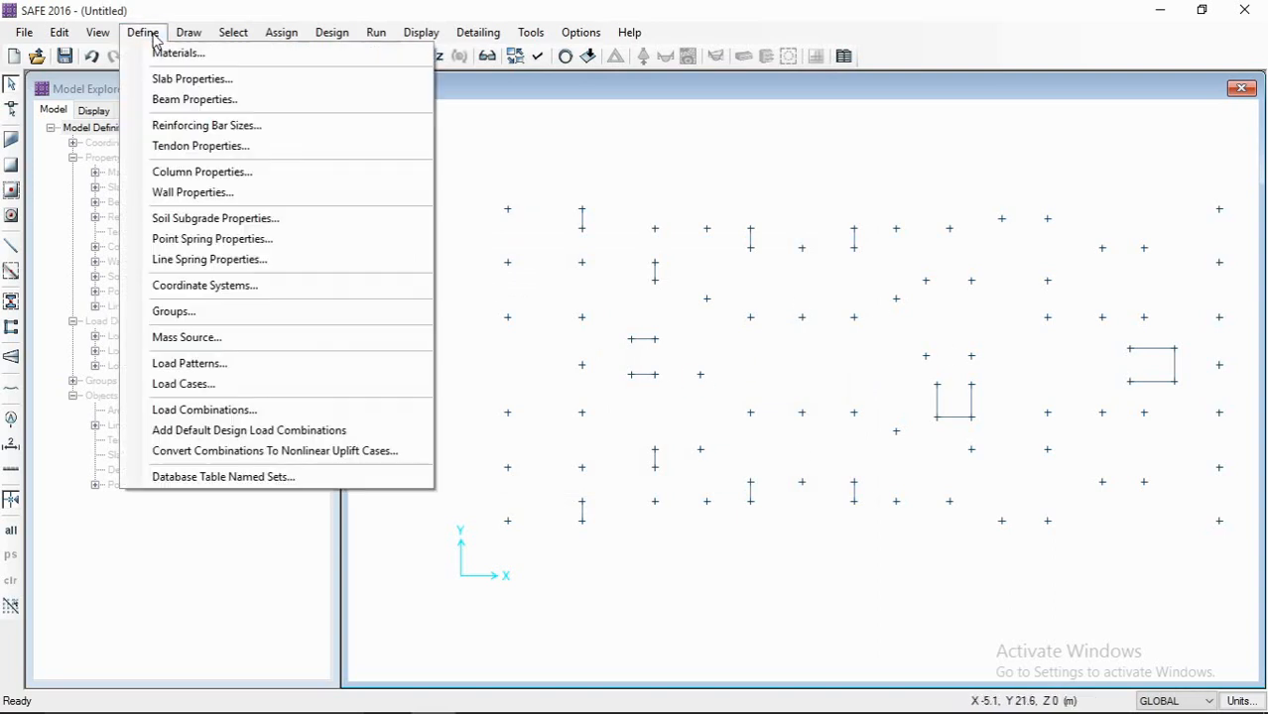
click(210, 82)
click(724, 328)
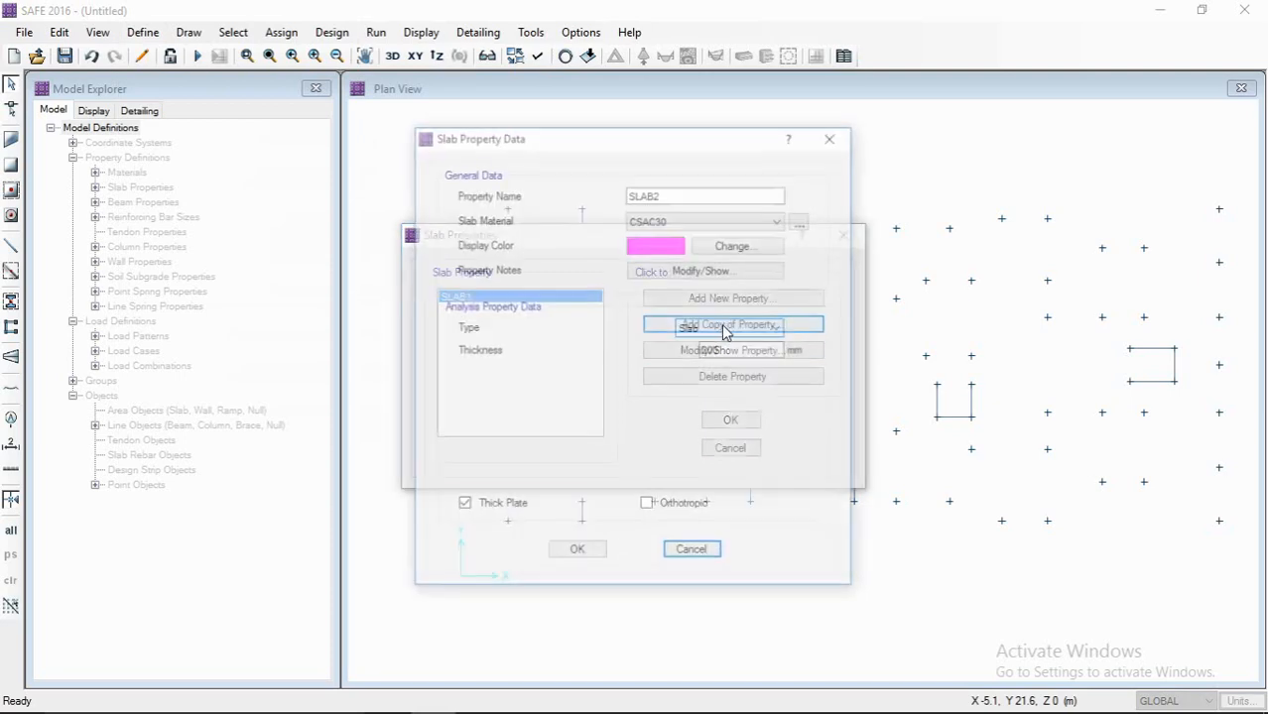
click(695, 547)
click(724, 298)
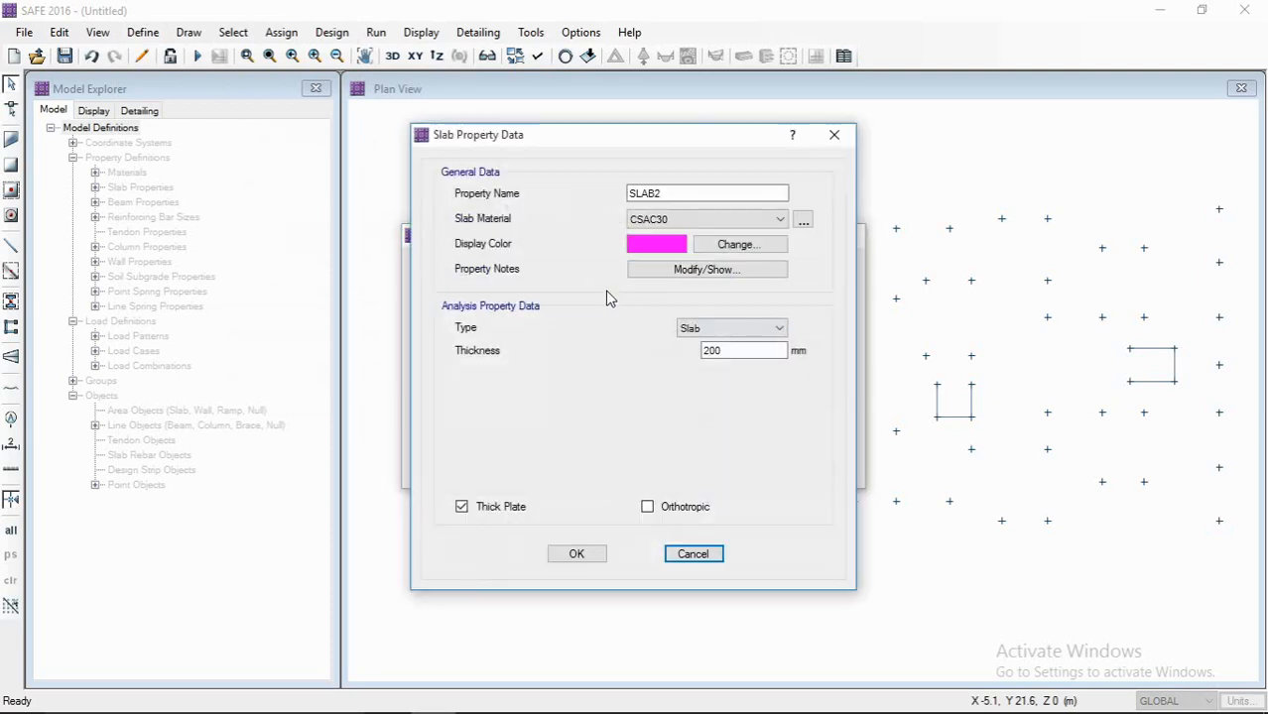
drag(664, 195, 602, 210)
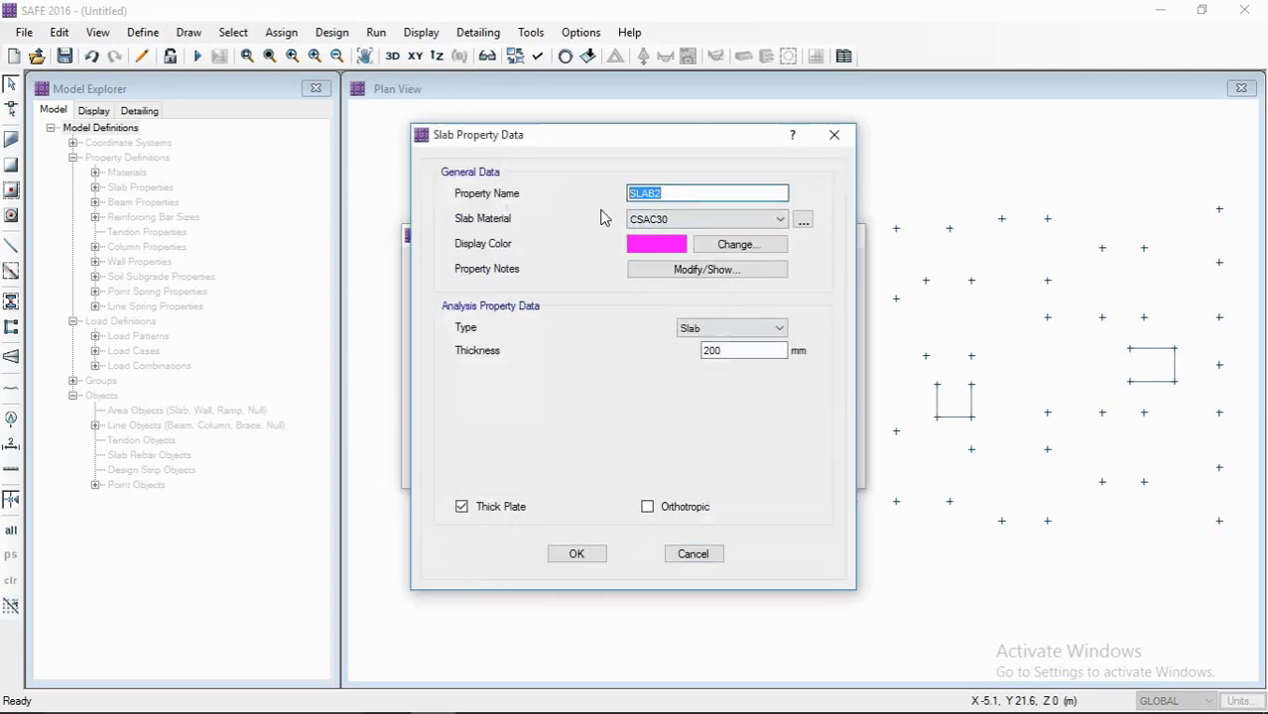
text(F)
text(50)
click(692, 228)
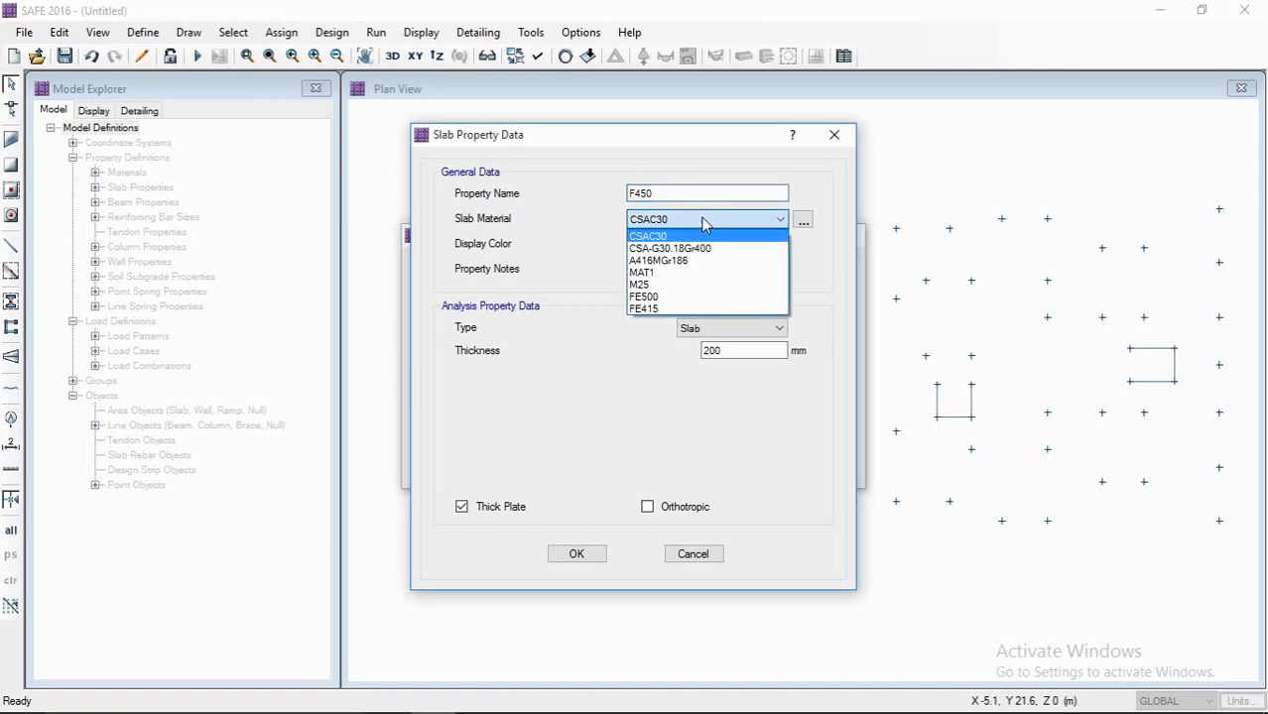
click(670, 284)
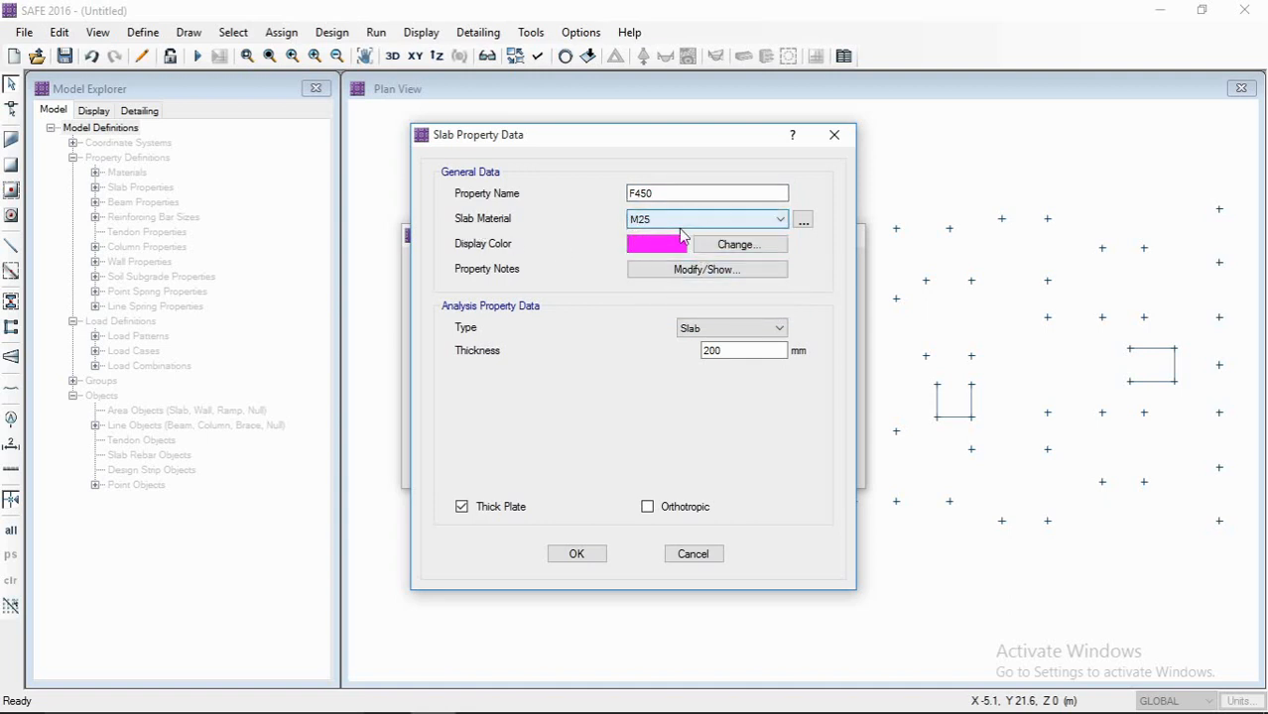
- Set the F450 property's type to Footing and its thickness to 450 mm, and accept it
click(721, 330)
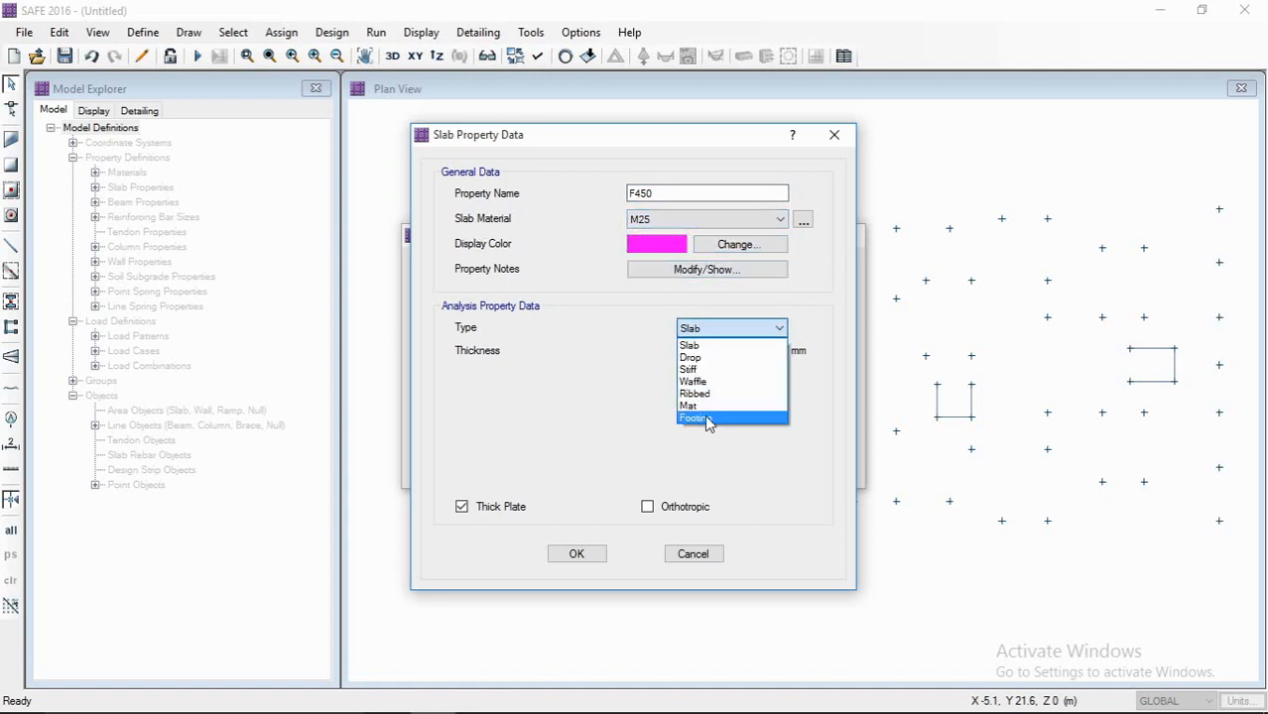
click(709, 419)
click(739, 328)
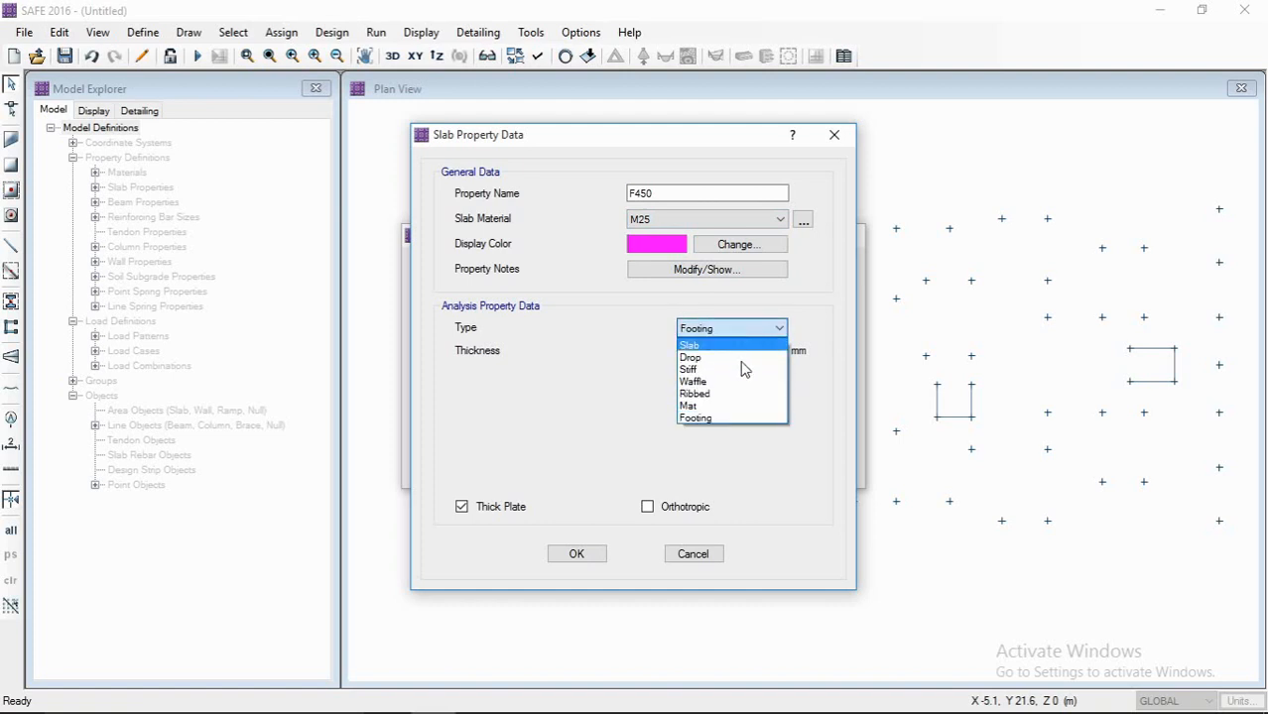
click(716, 419)
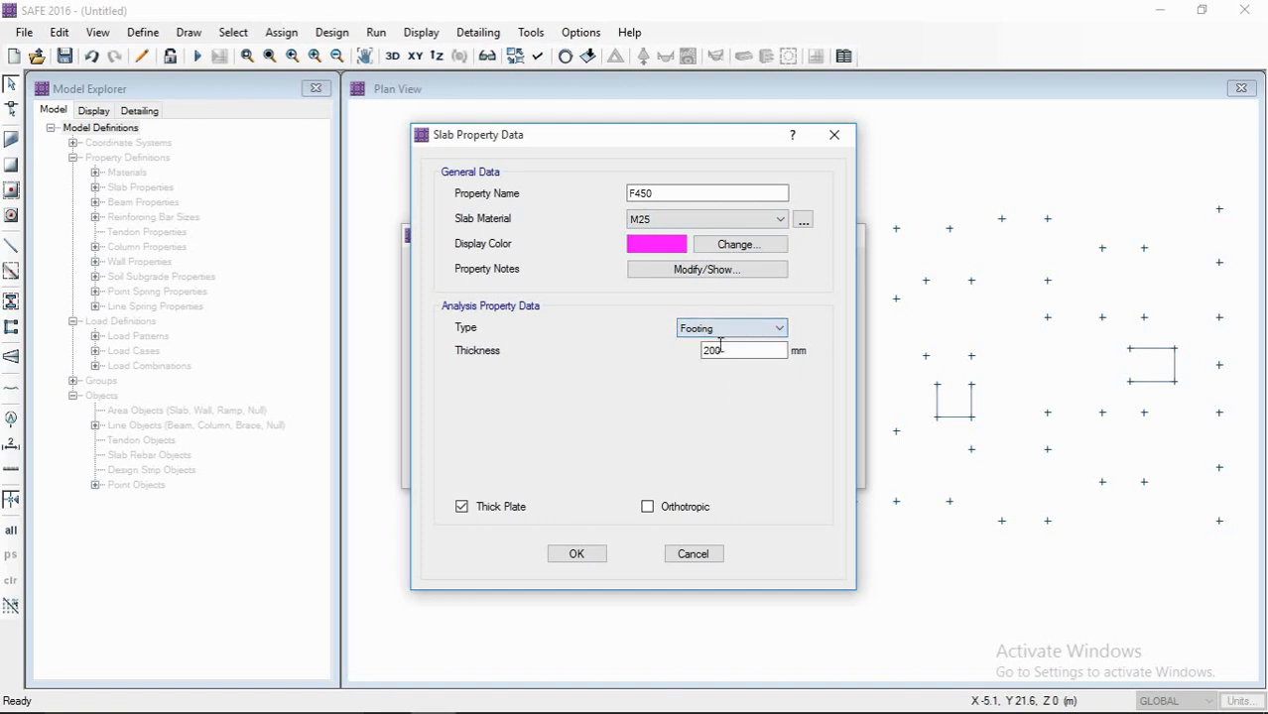
drag(734, 351, 686, 361)
text(450)
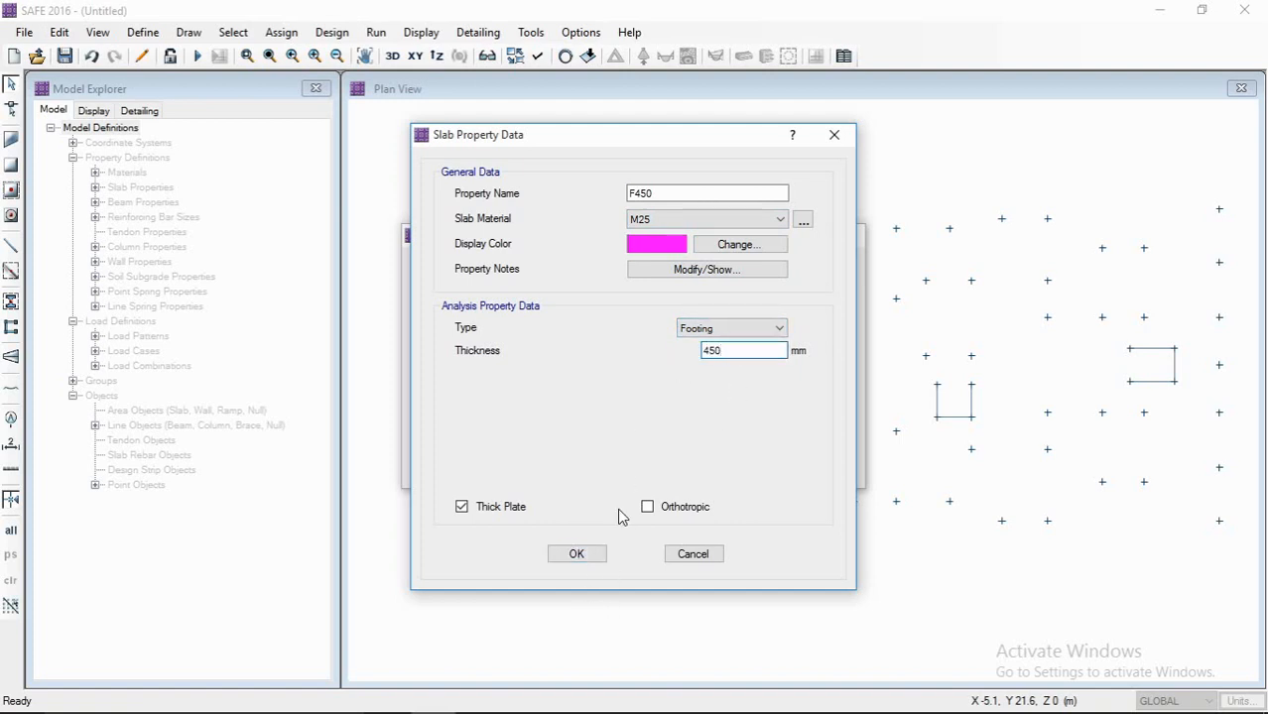
click(597, 555)
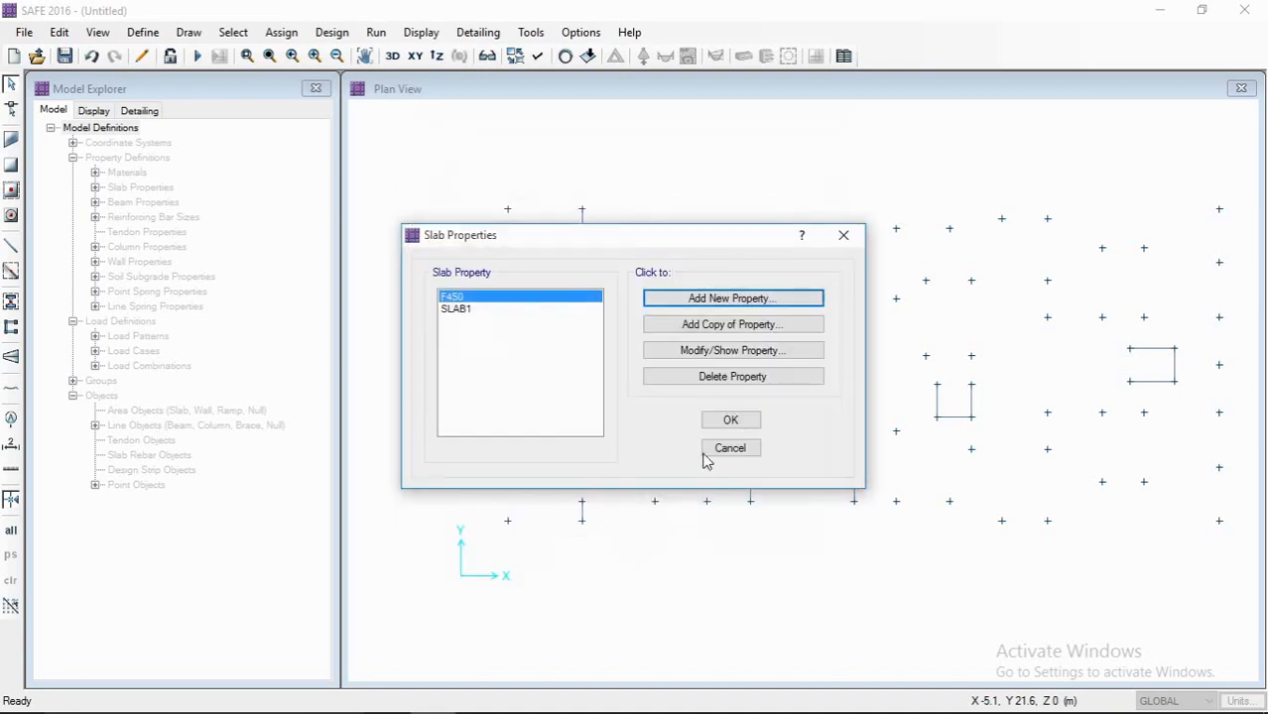
- Delete the SLAB1 slab property
click(520, 309)
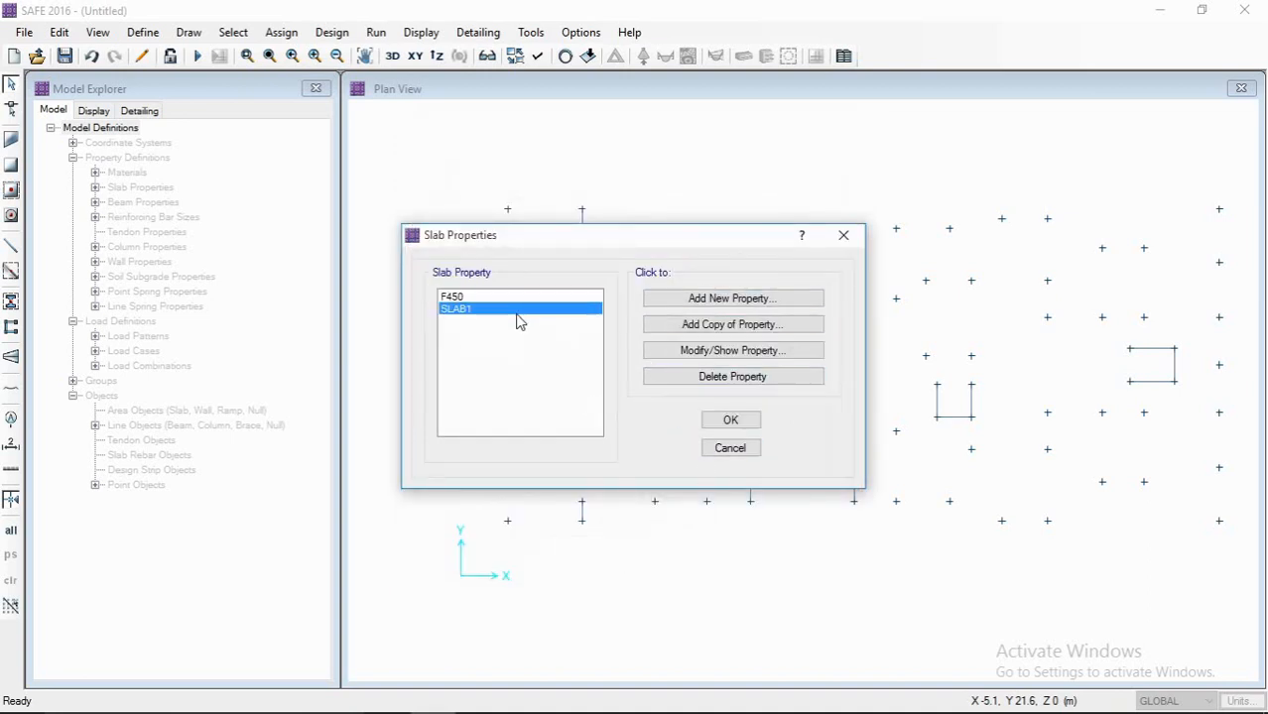
click(716, 379)
- Add a copy of the F450 slab property named F500 with a thickness of 500 mm, and accept it
click(730, 297)
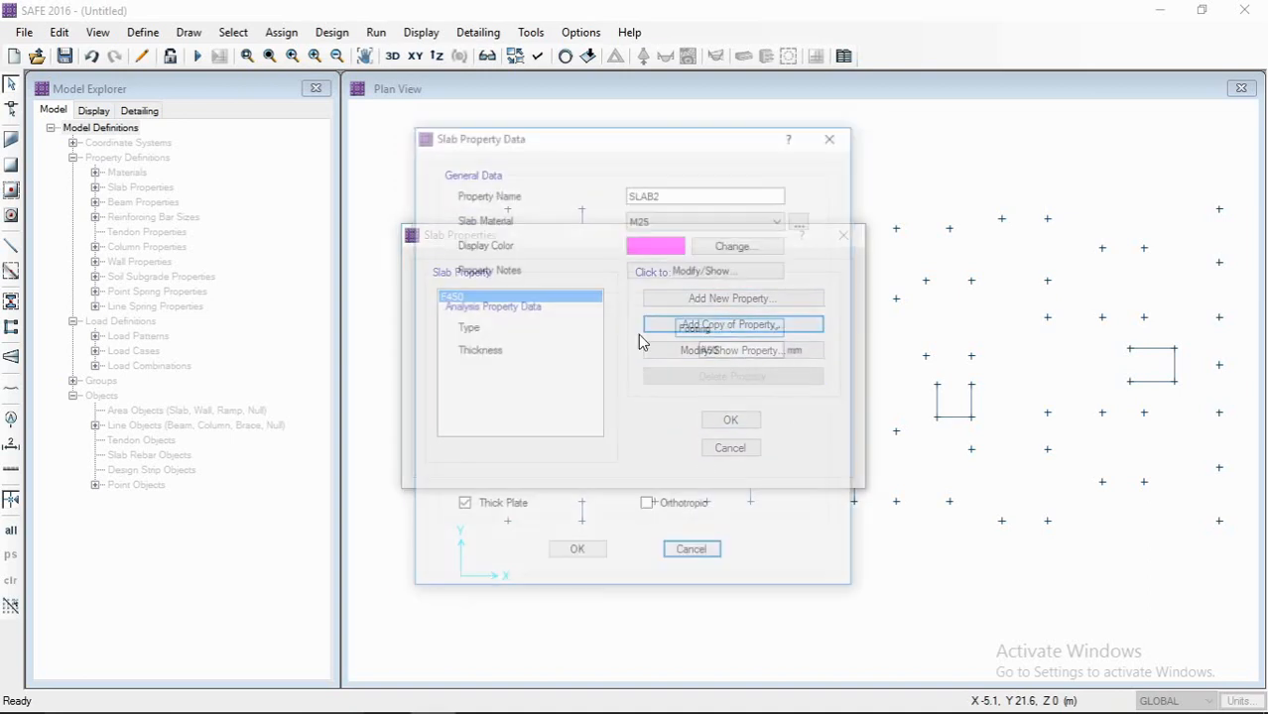
drag(675, 194, 574, 206)
text(F500)
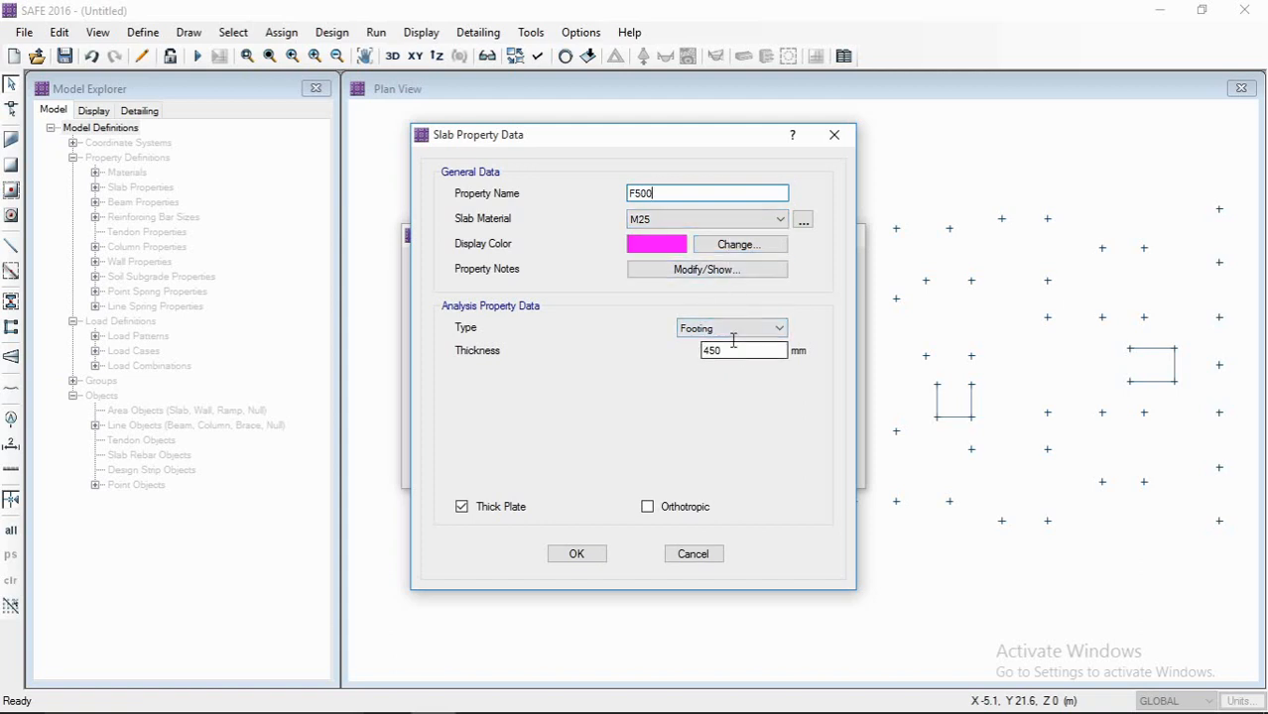
drag(726, 351, 683, 356)
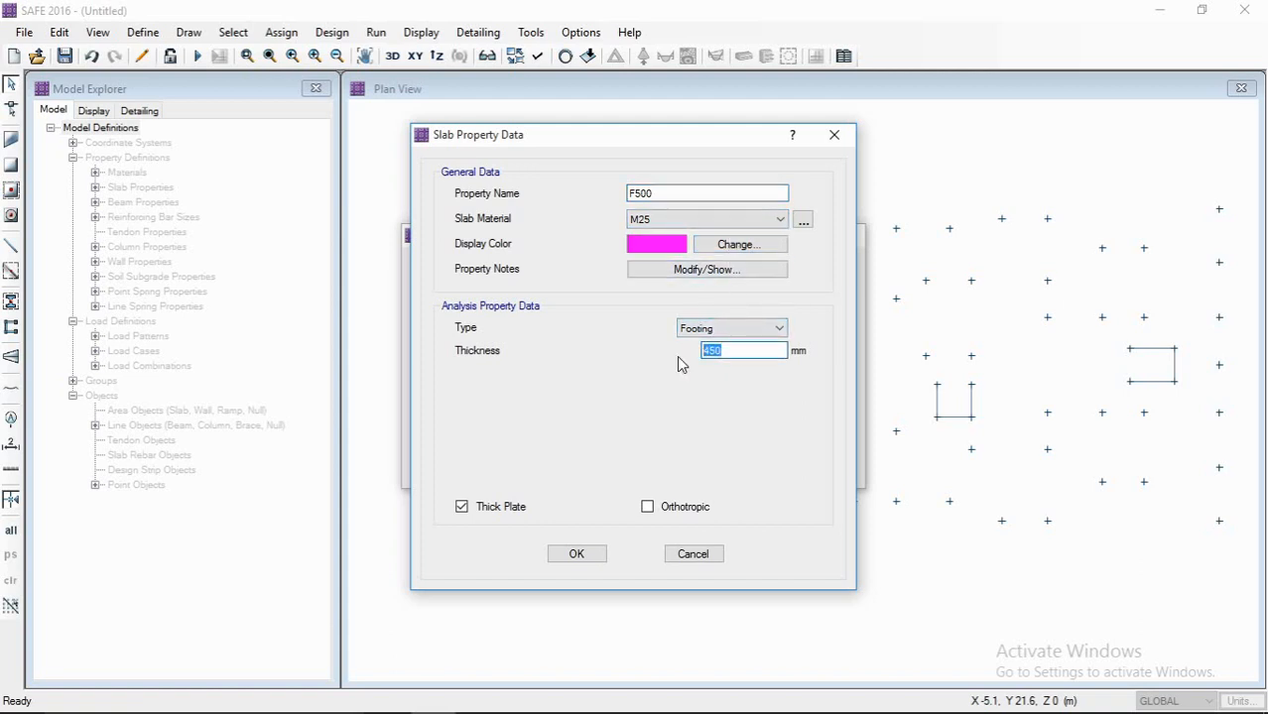
text(50)
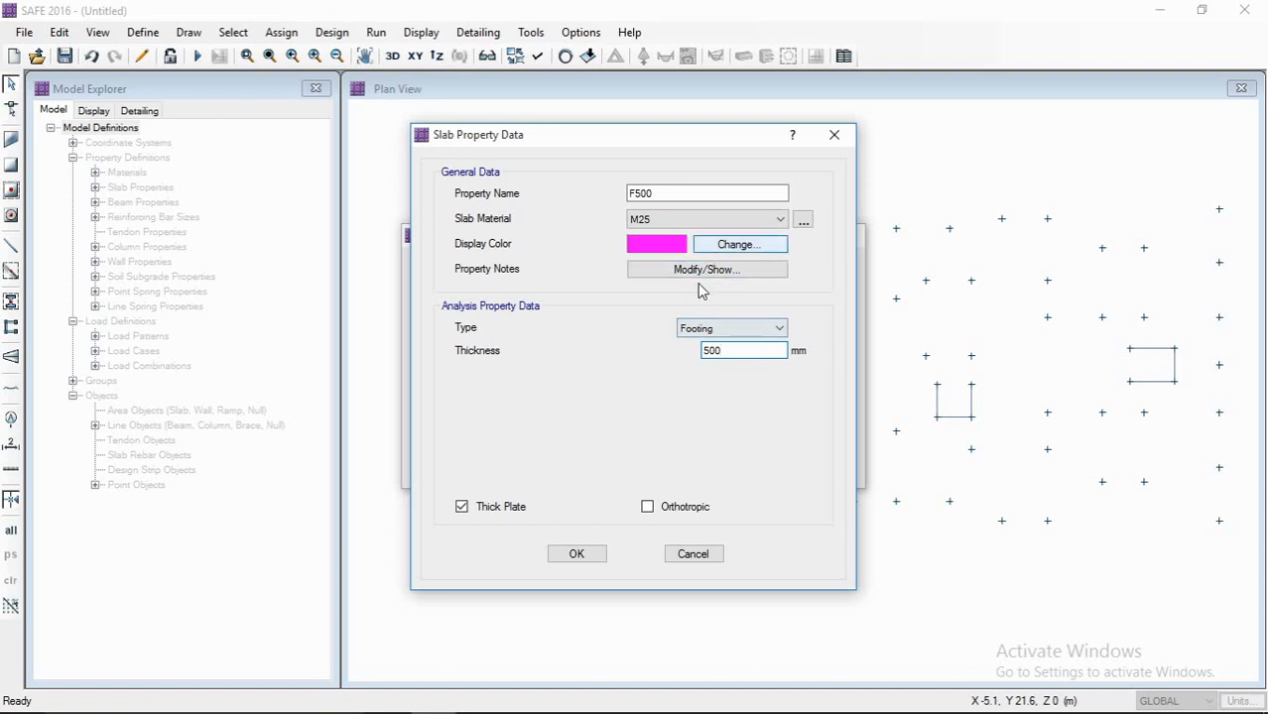
click(585, 558)
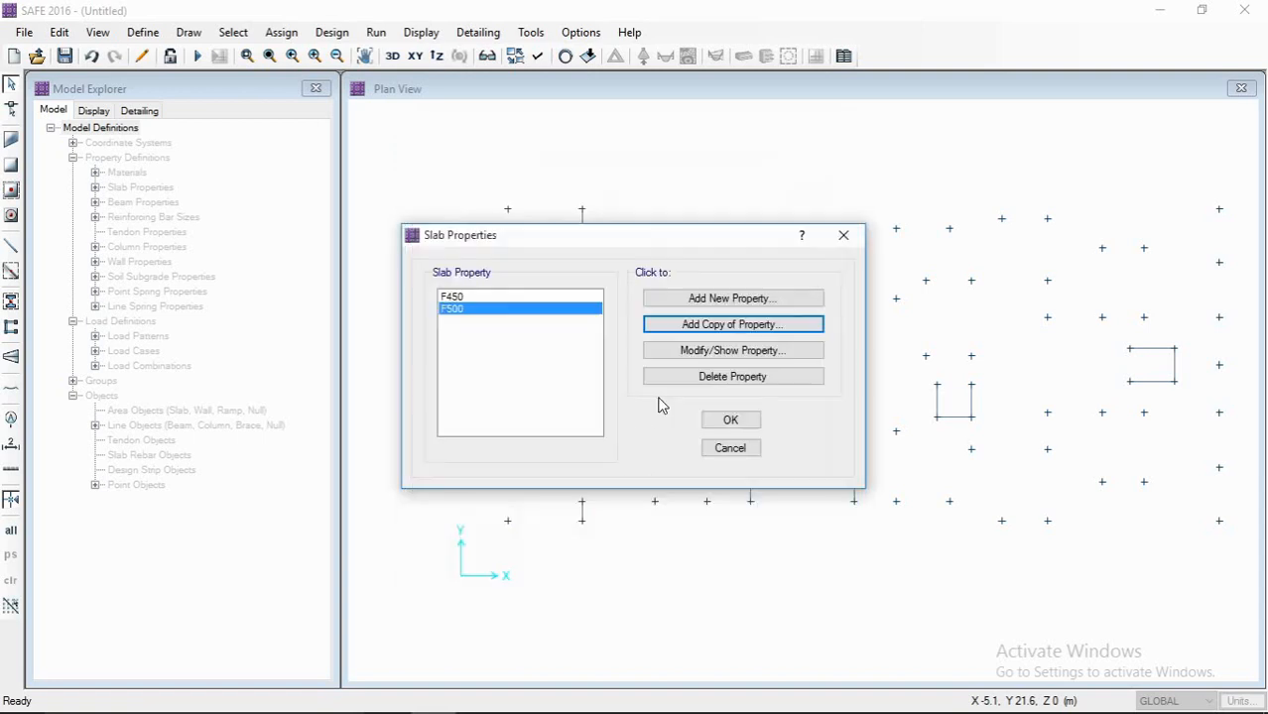
- Add a copy of the F500 slab property named F600 with a thickness of 600 mm, and accept it
click(695, 327)
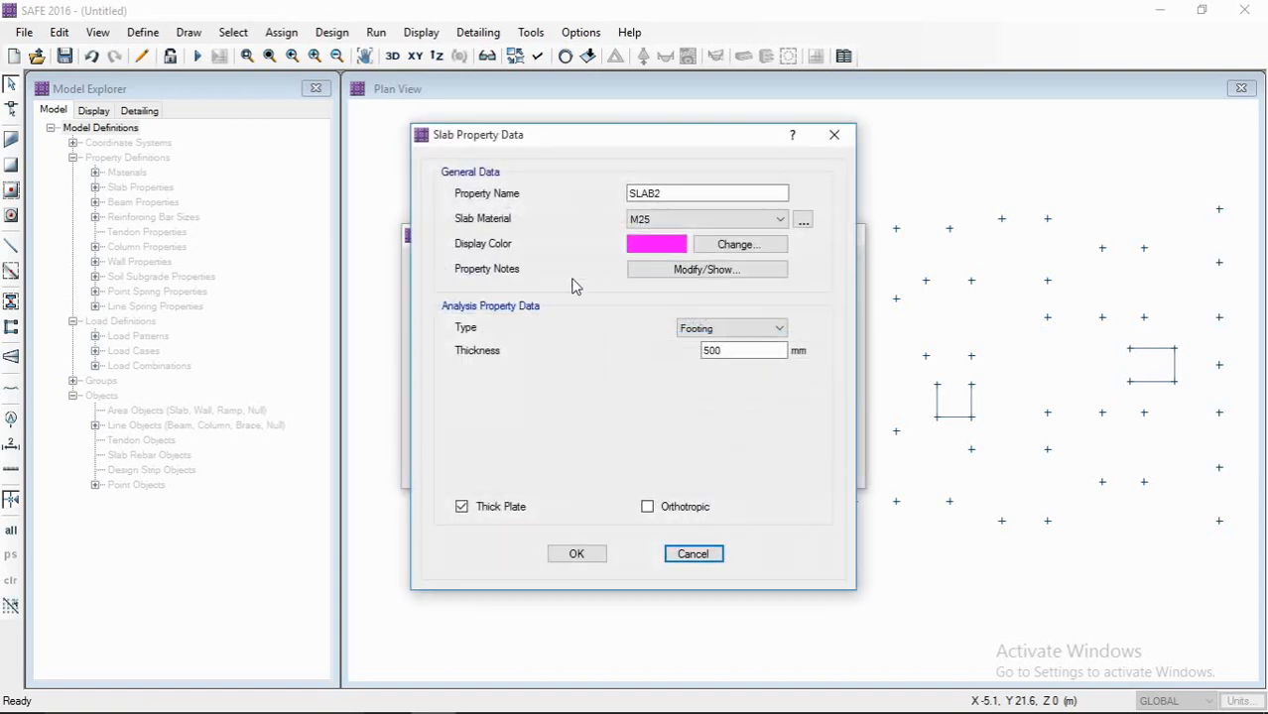
double_click(671, 193)
text(F600)
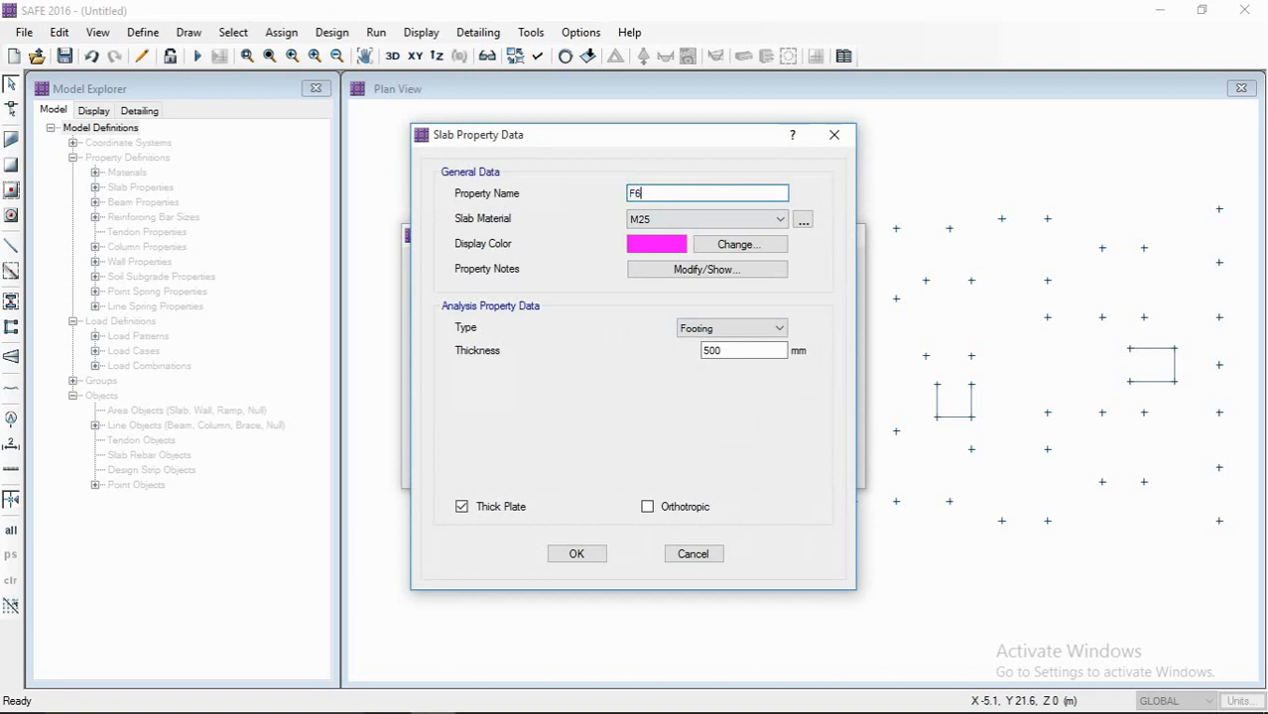
double_click(707, 351)
text(600)
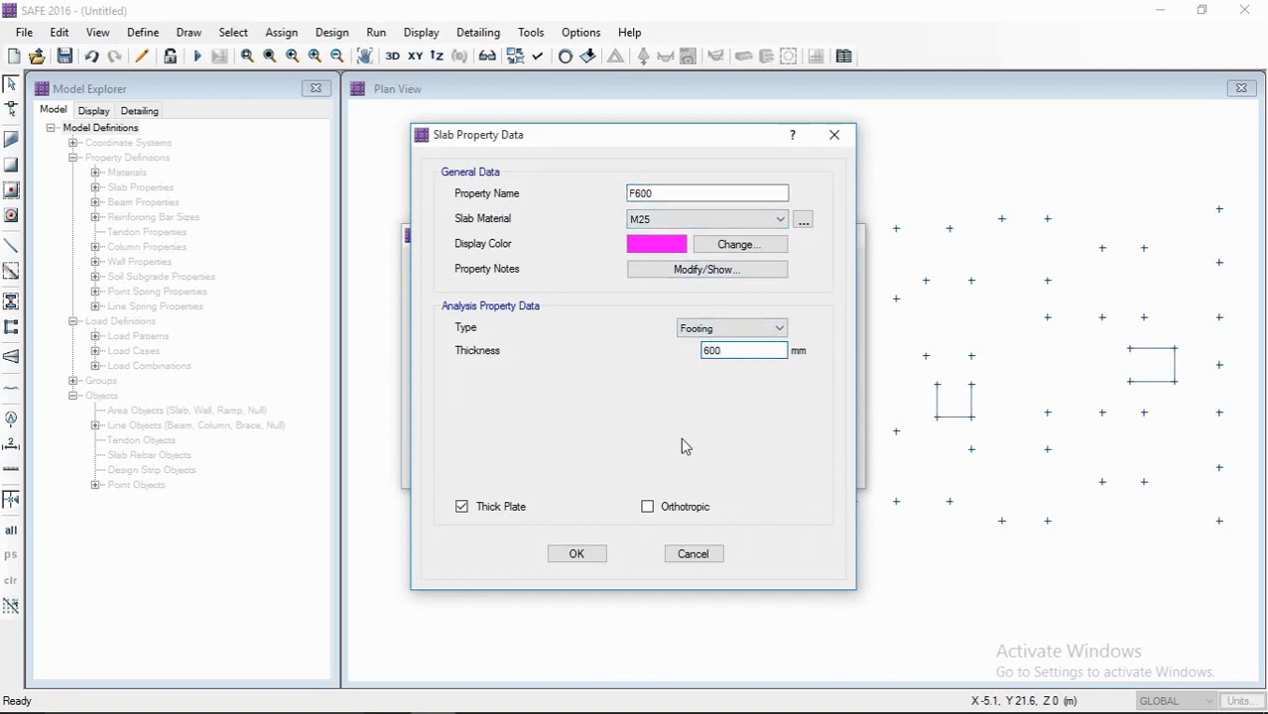
click(583, 556)
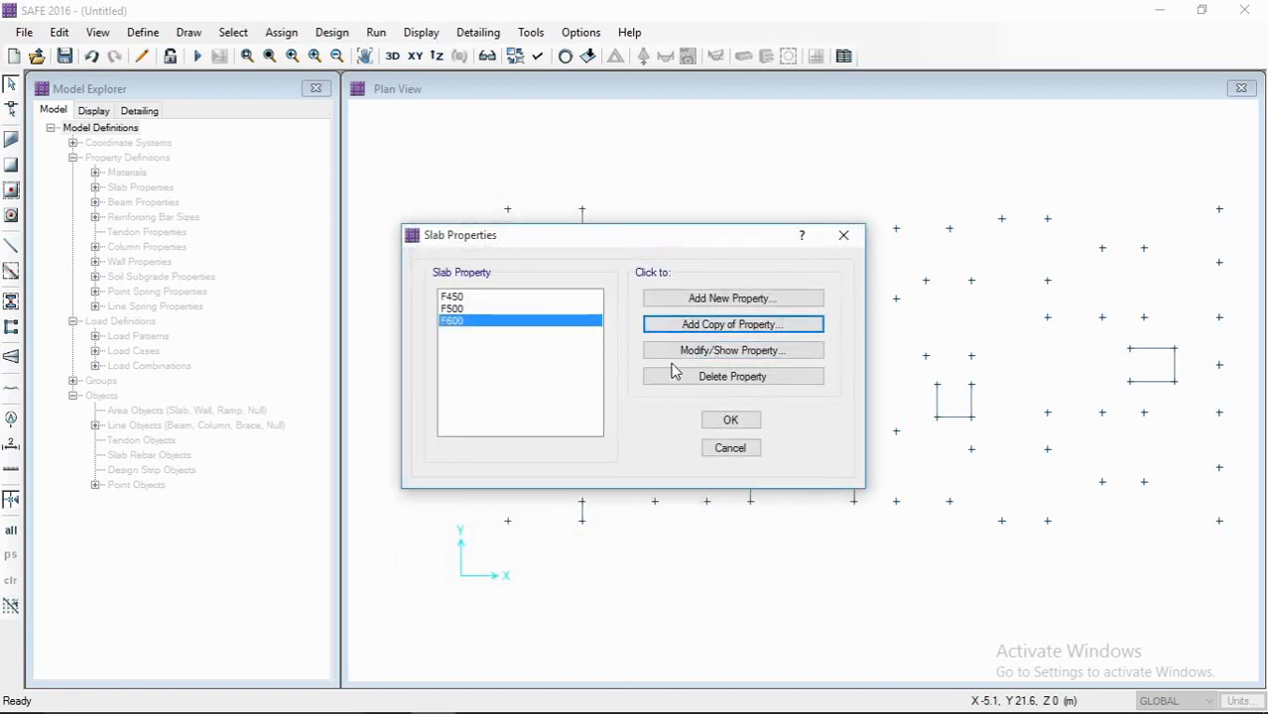
- Add a copy of the F600 slab property named F750 with a thickness of 750 mm, and accept it
click(723, 327)
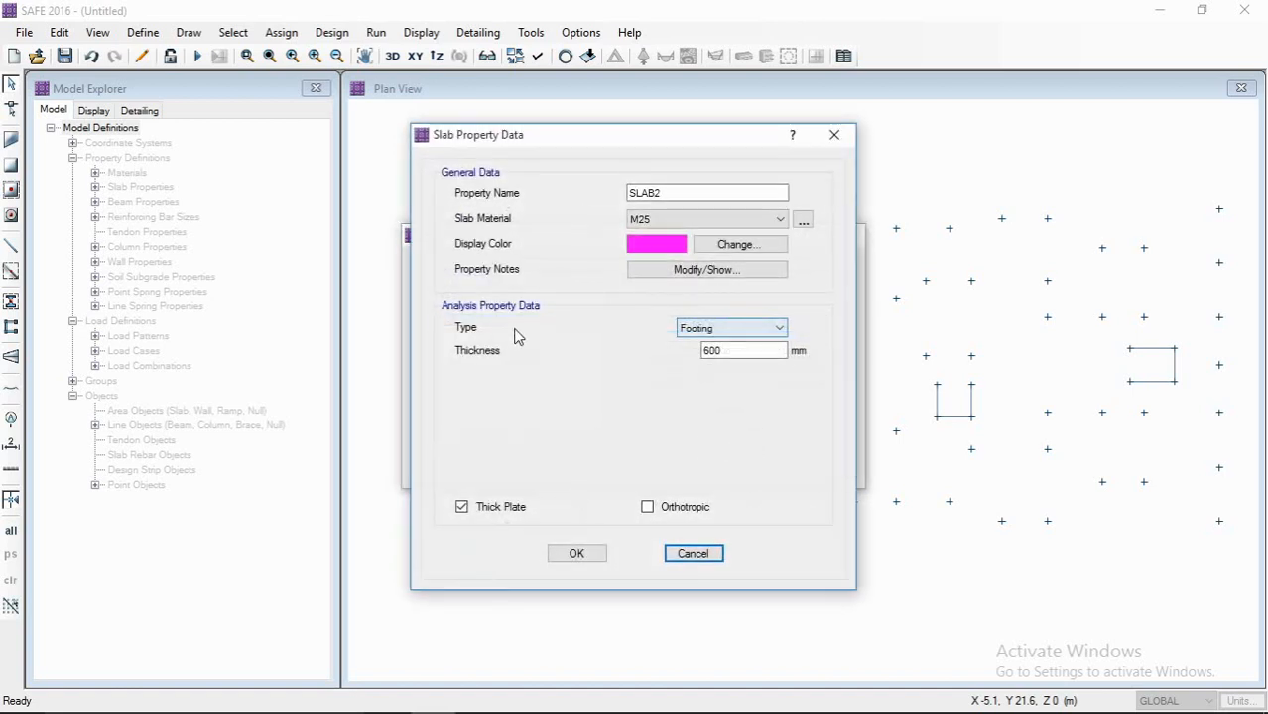
double_click(687, 193)
text(F750)
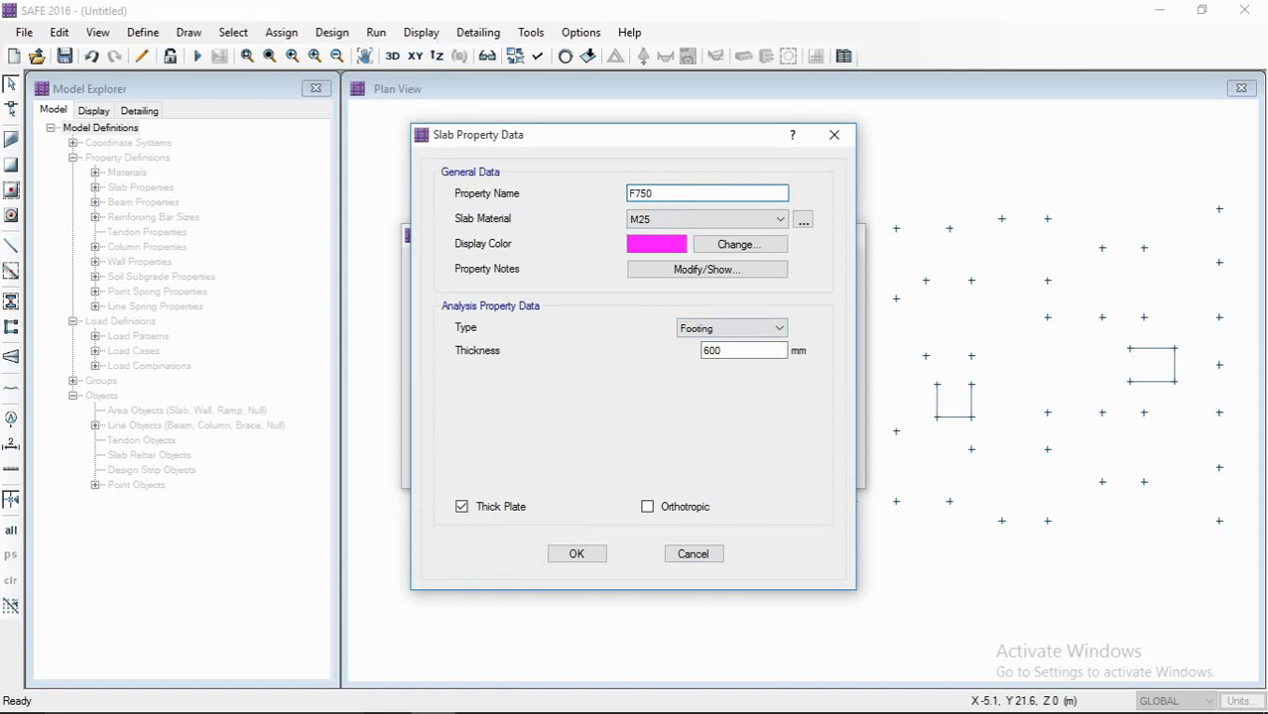
click(721, 353)
drag(719, 353, 684, 361)
text(750)
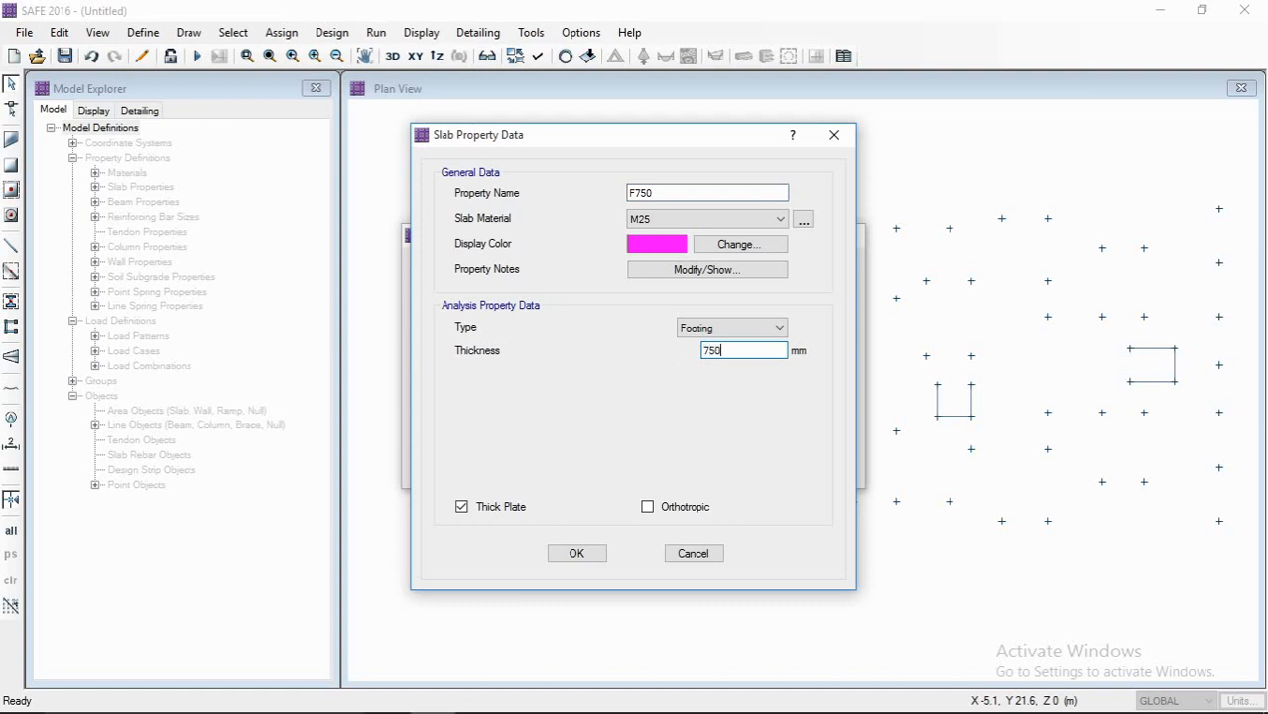
key(Return)
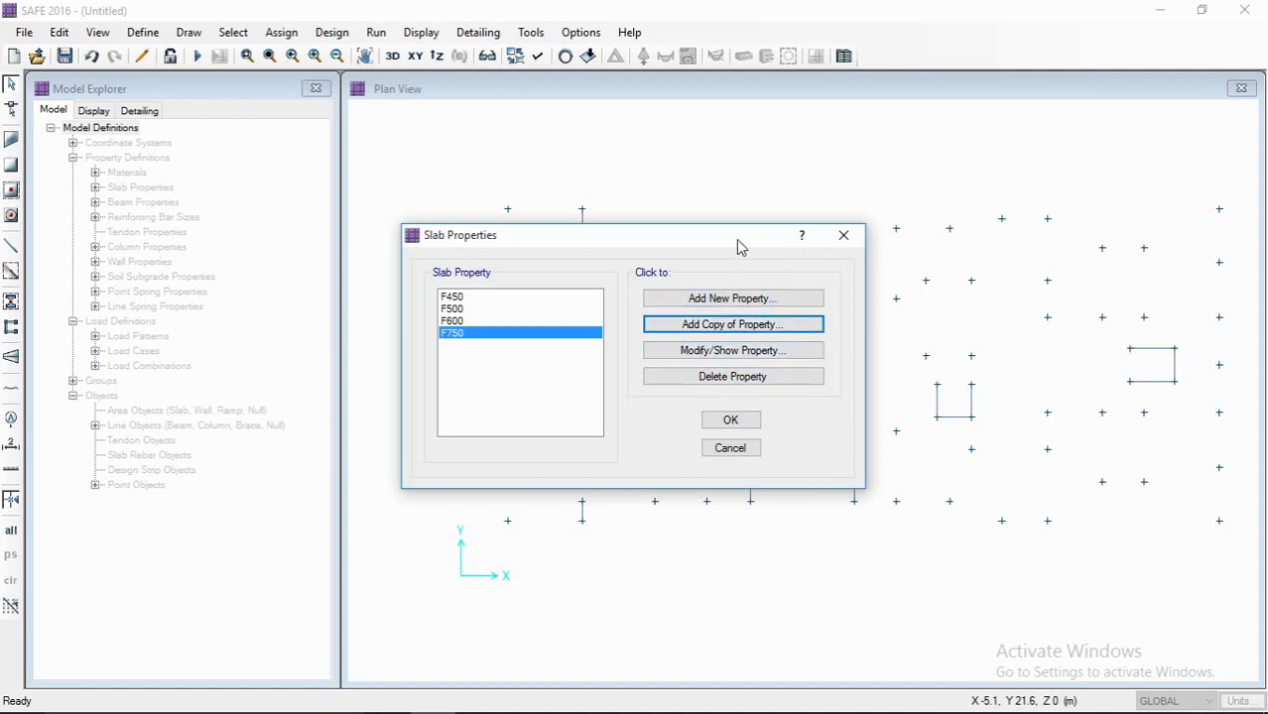
- Add a new slab property named STIFF400 with M25 as its slab material
drag(737, 242, 827, 191)
click(818, 243)
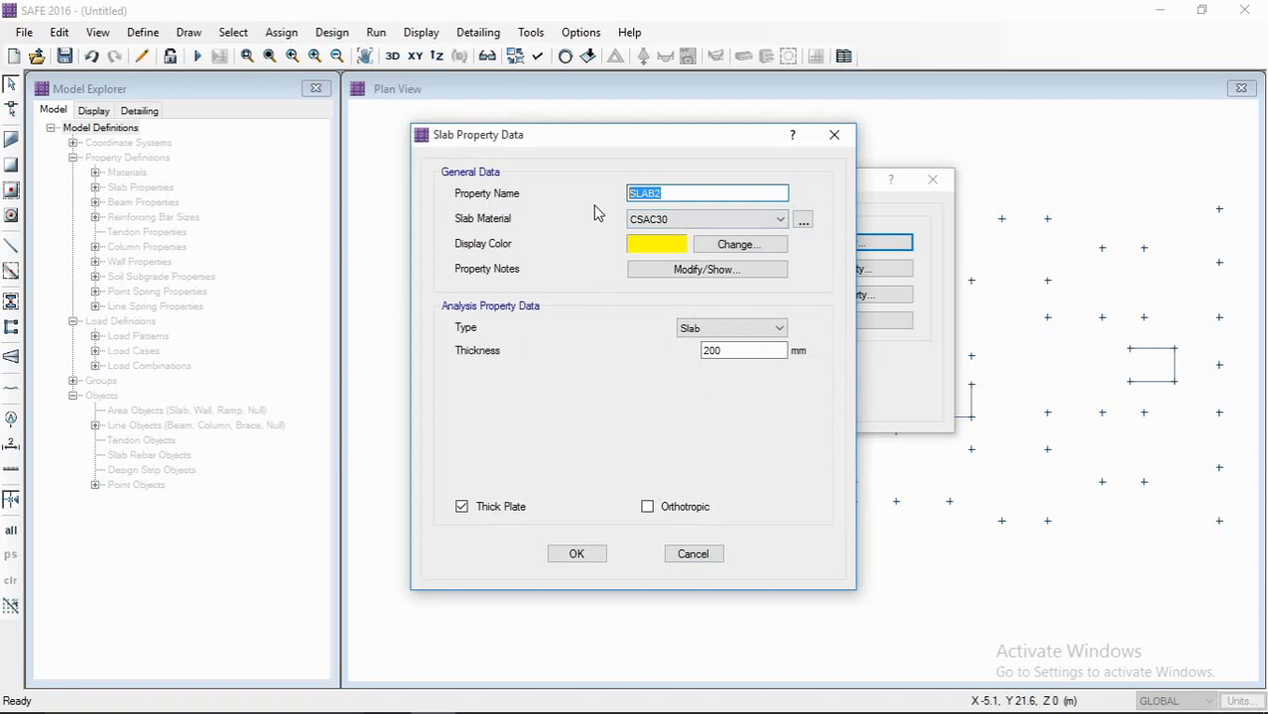
text(STIFF400)
click(671, 222)
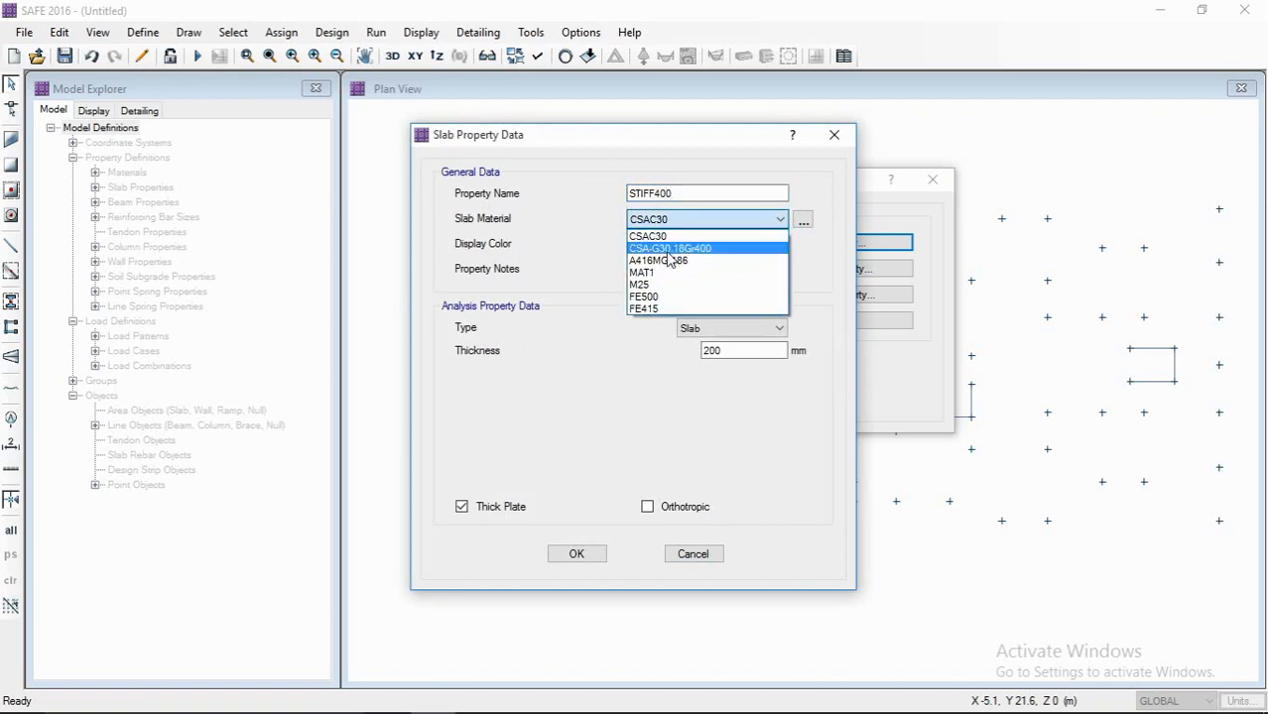
click(706, 221)
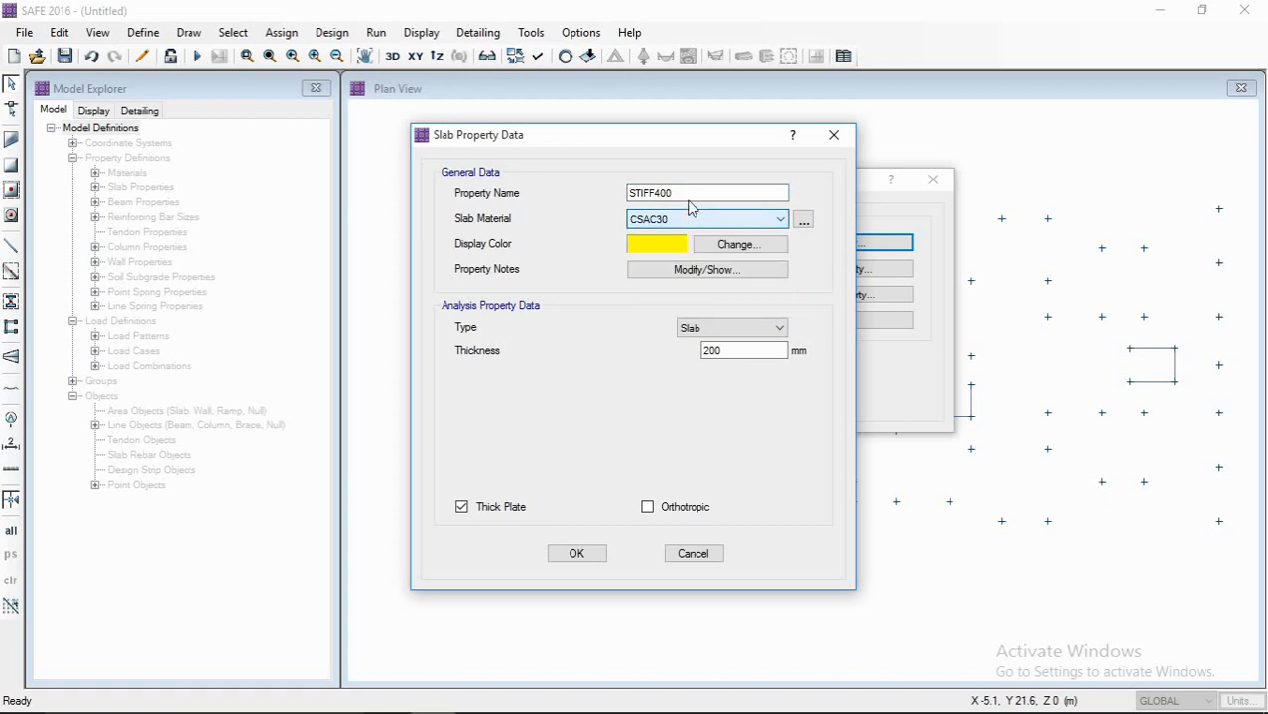
click(708, 222)
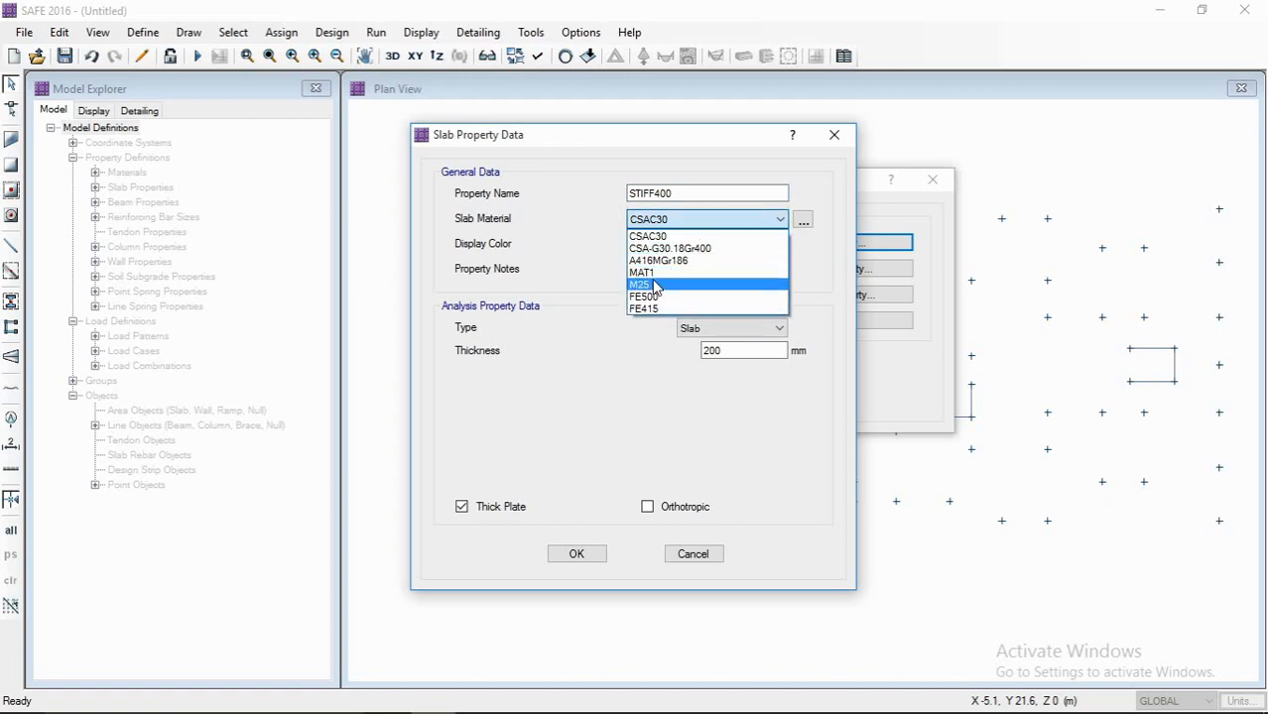
click(655, 285)
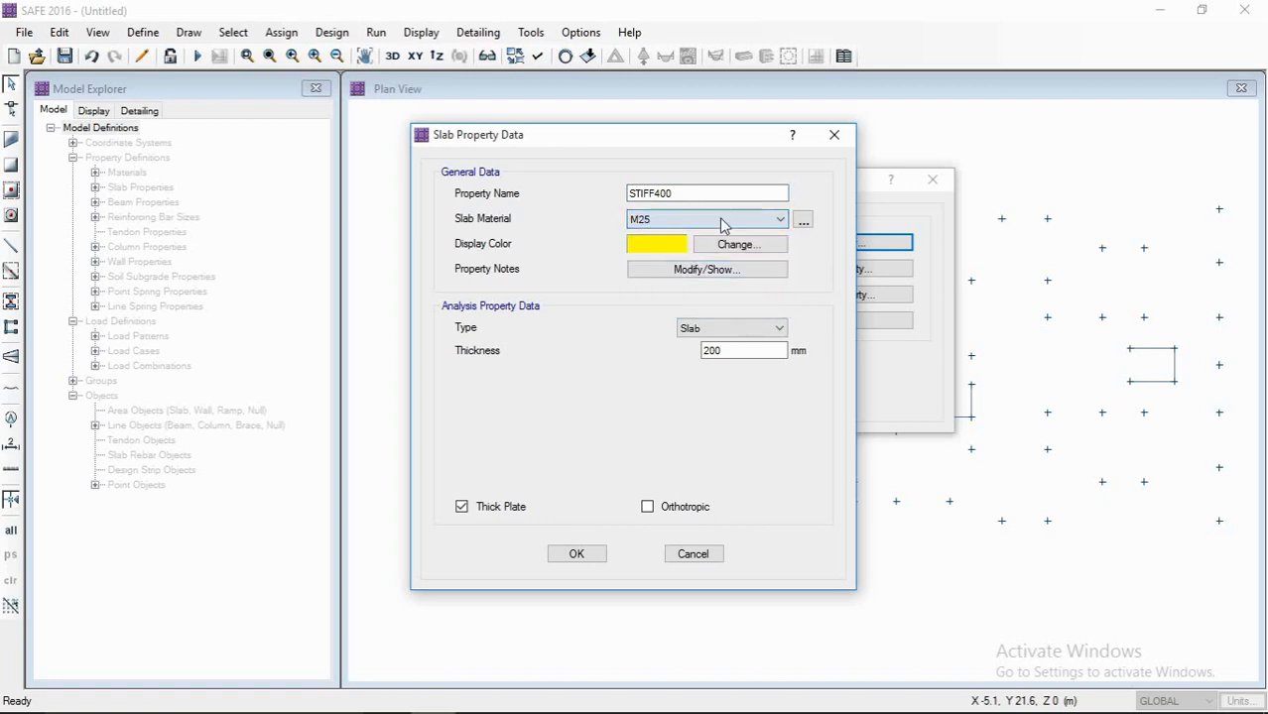
- Set the new property's type to Stiff and thickness to 450 mm, rename it STIFF450, and accept it
click(722, 329)
click(714, 369)
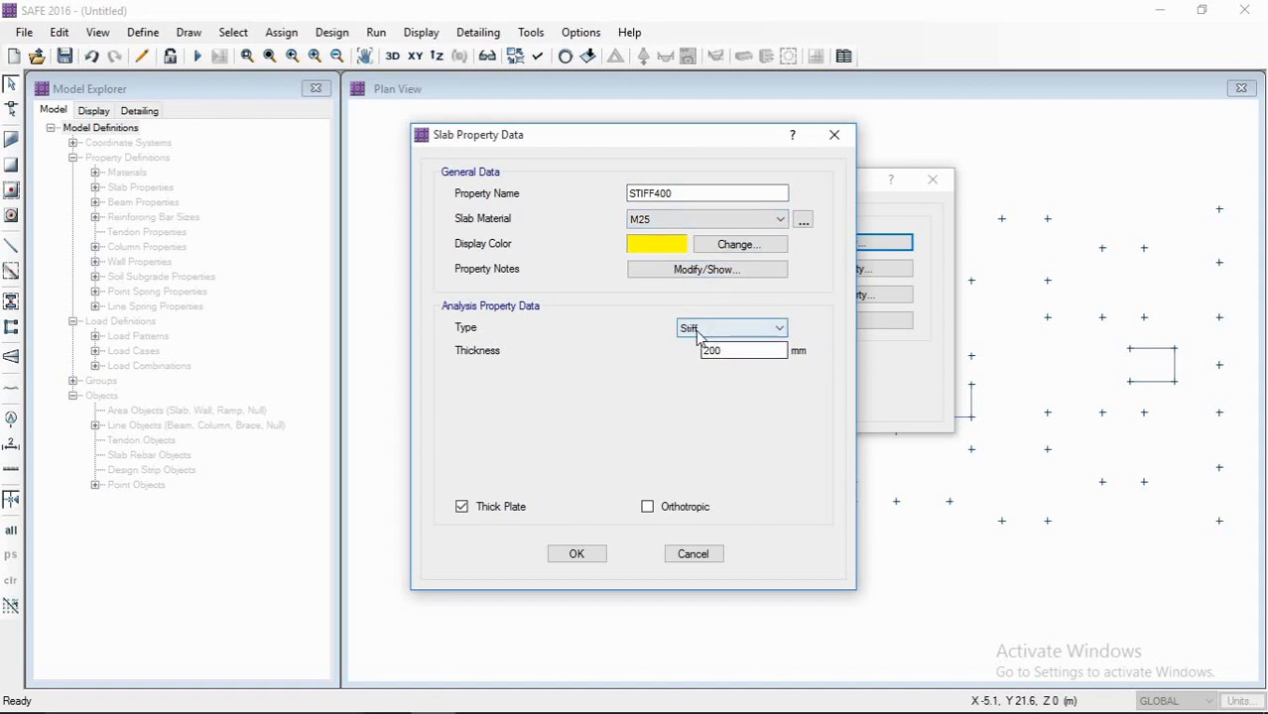
double_click(710, 350)
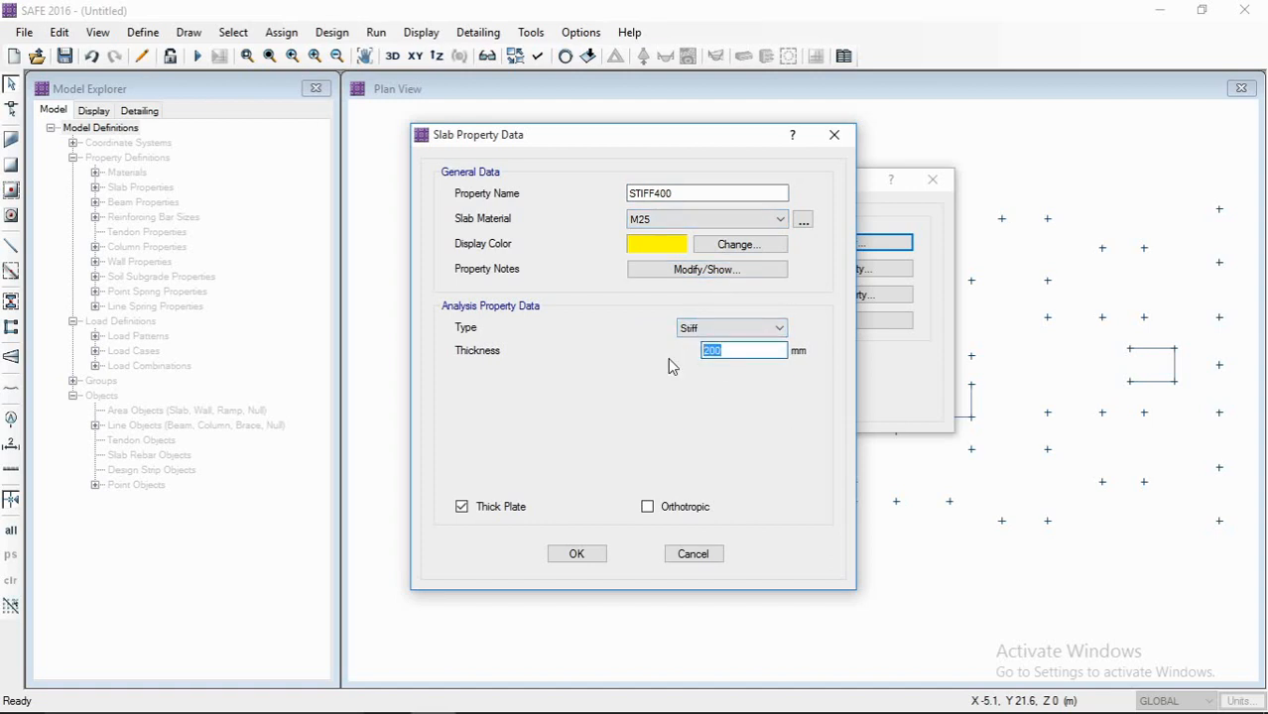
text(450)
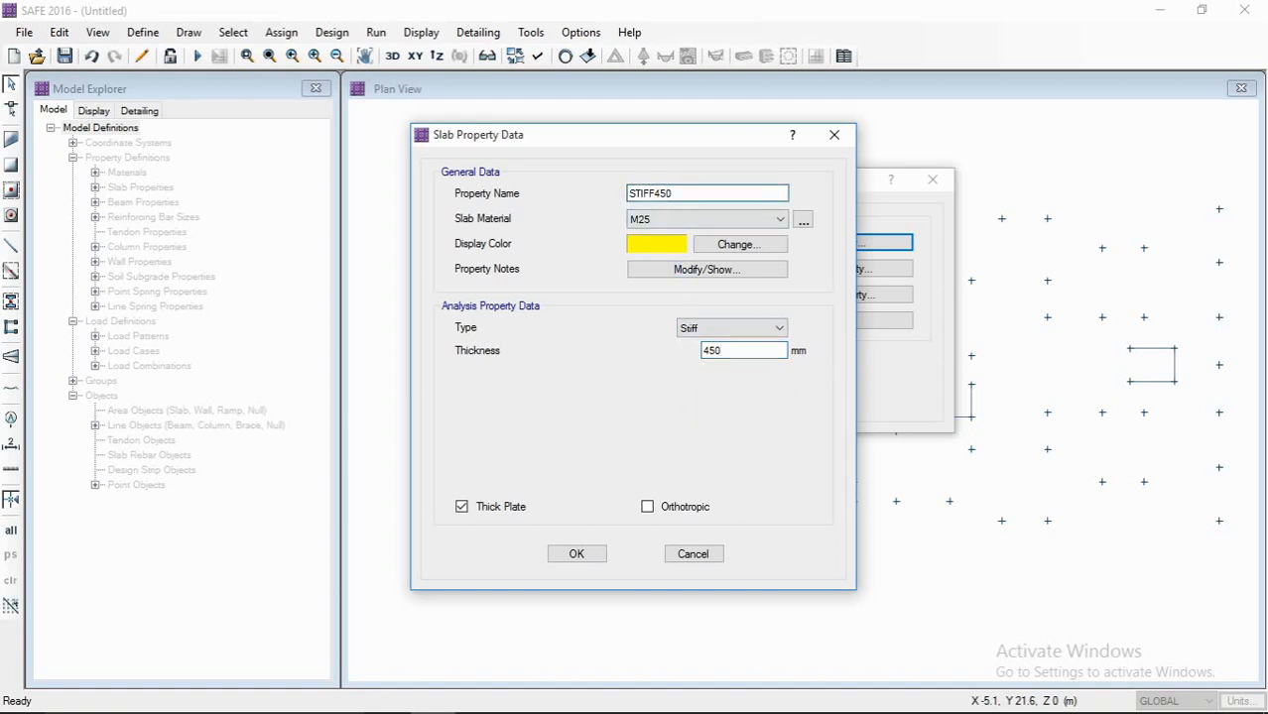
click(577, 554)
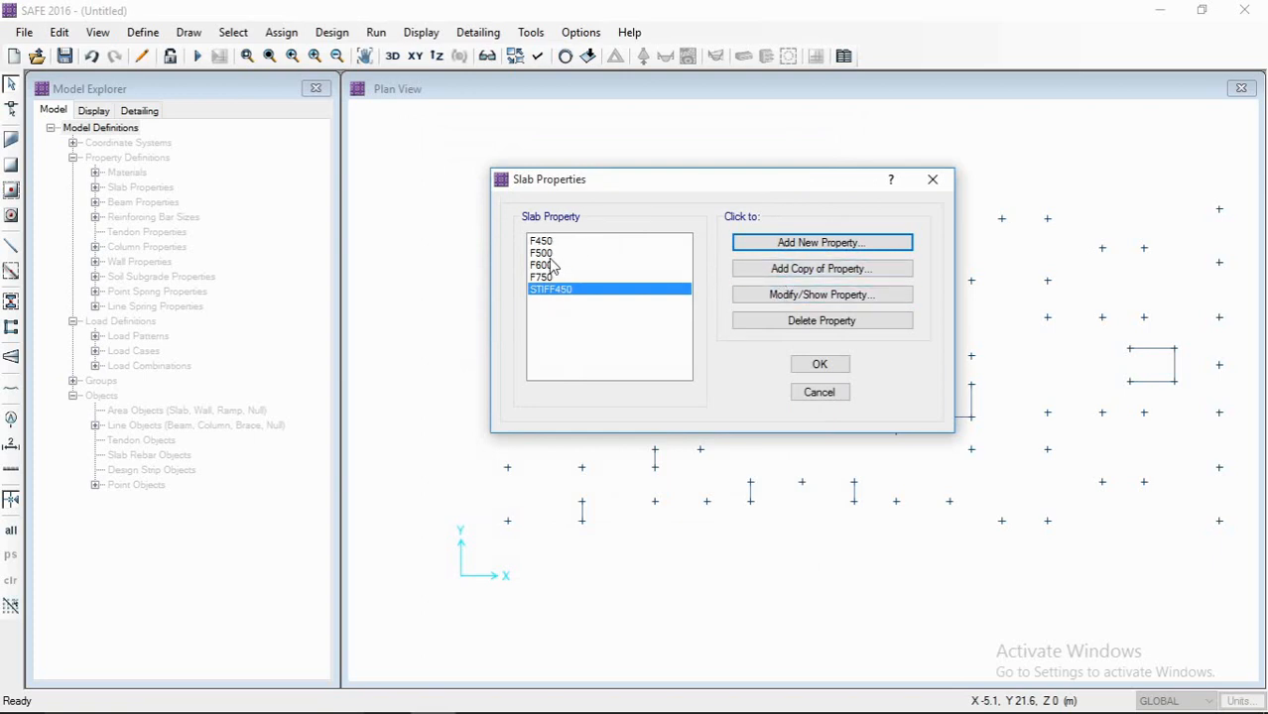
- Add a copy of the STIFF450 slab property named STIFF500 with a thickness of 500 mm, and accept it
click(778, 272)
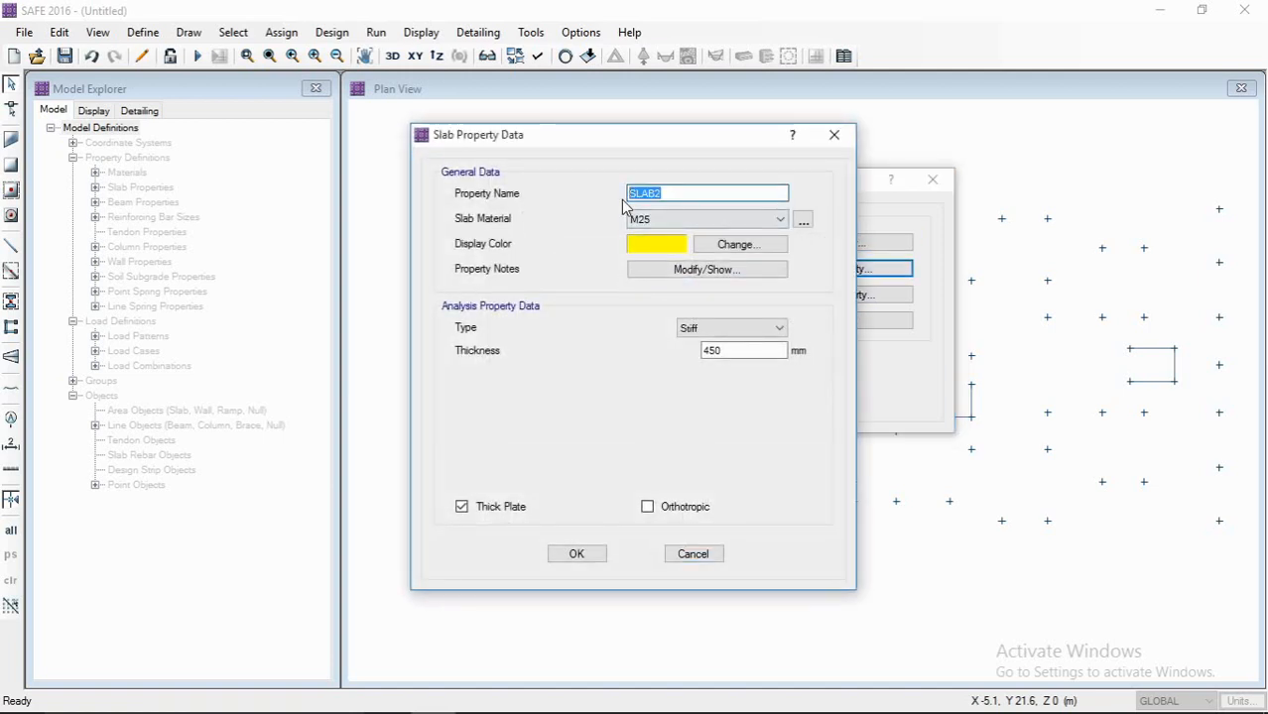
text(STIFF500)
double_click(724, 350)
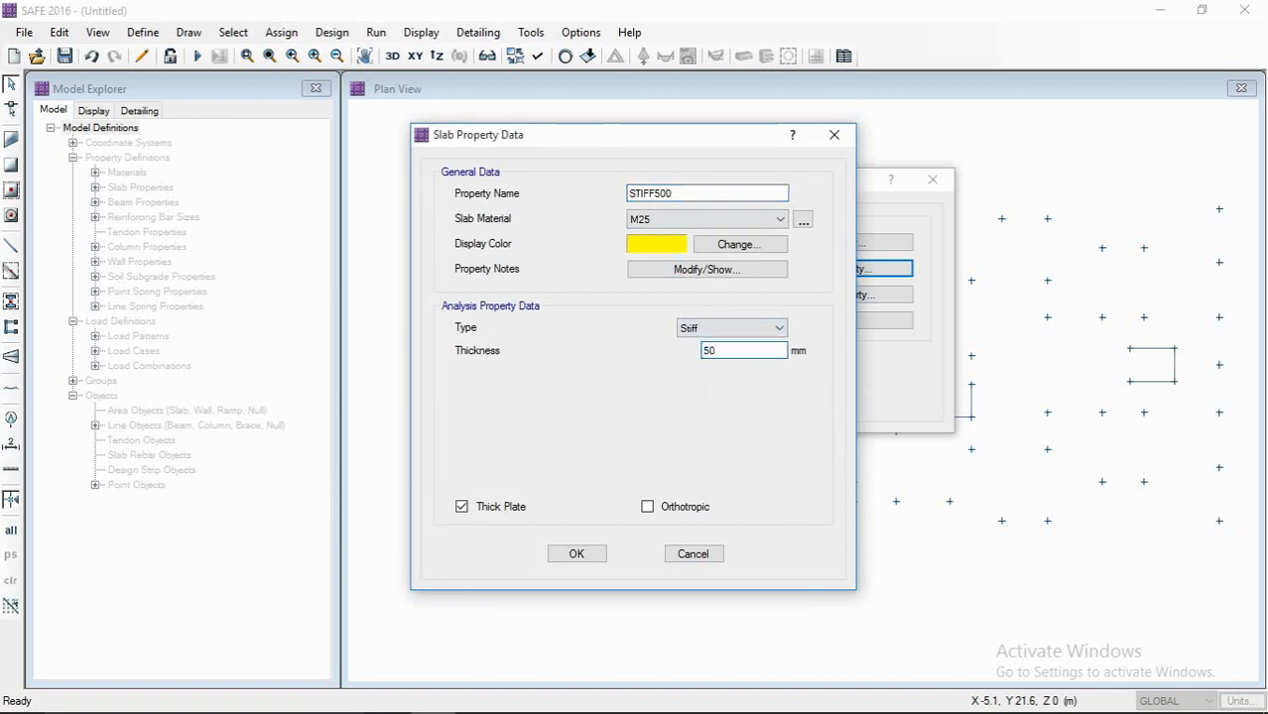
click(582, 556)
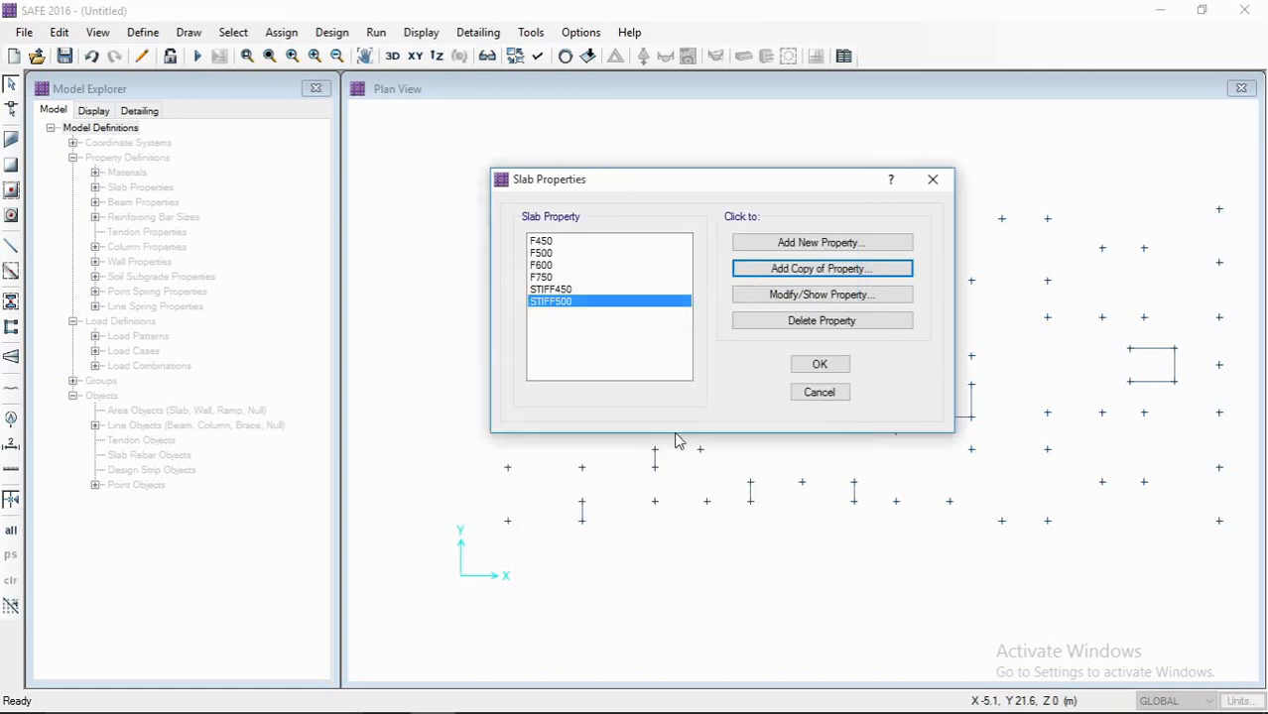
- Add a copy of the STIFF500 slab property named STIFF600 with a thickness of 600 mm, and accept it
click(806, 275)
drag(712, 193, 585, 199)
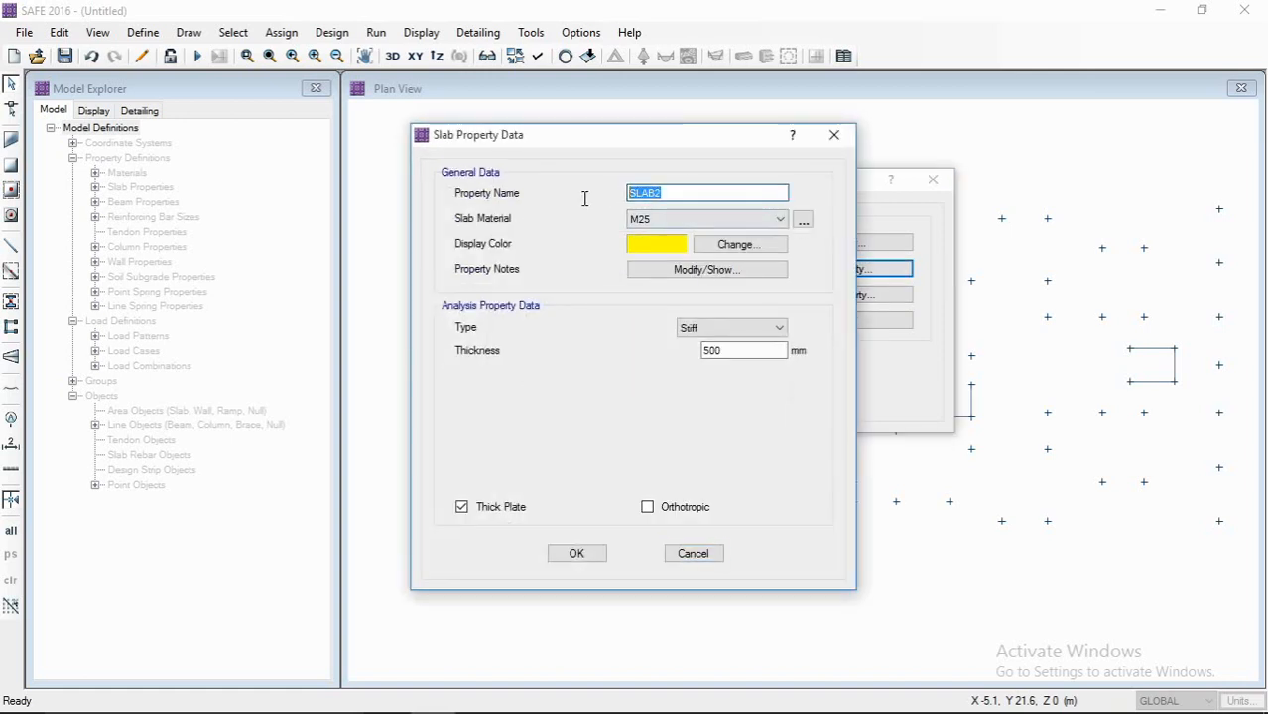
text(STIFF600)
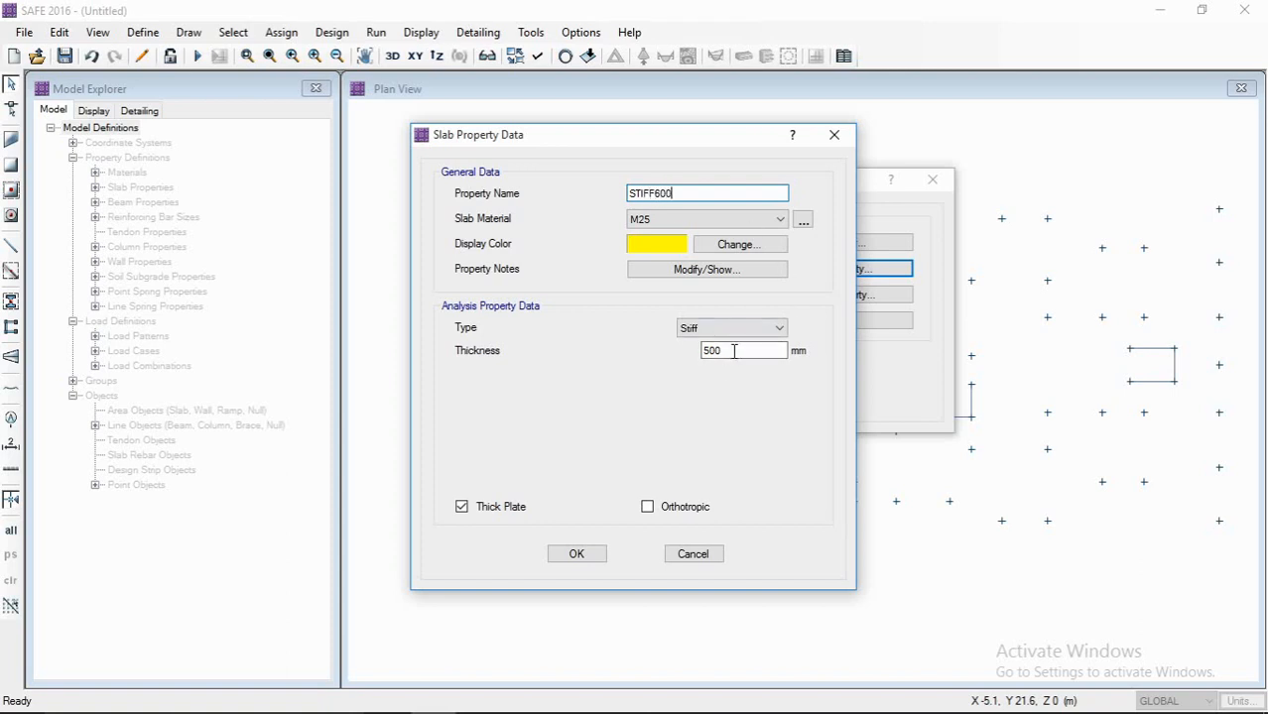
drag(733, 351, 651, 380)
text(600)
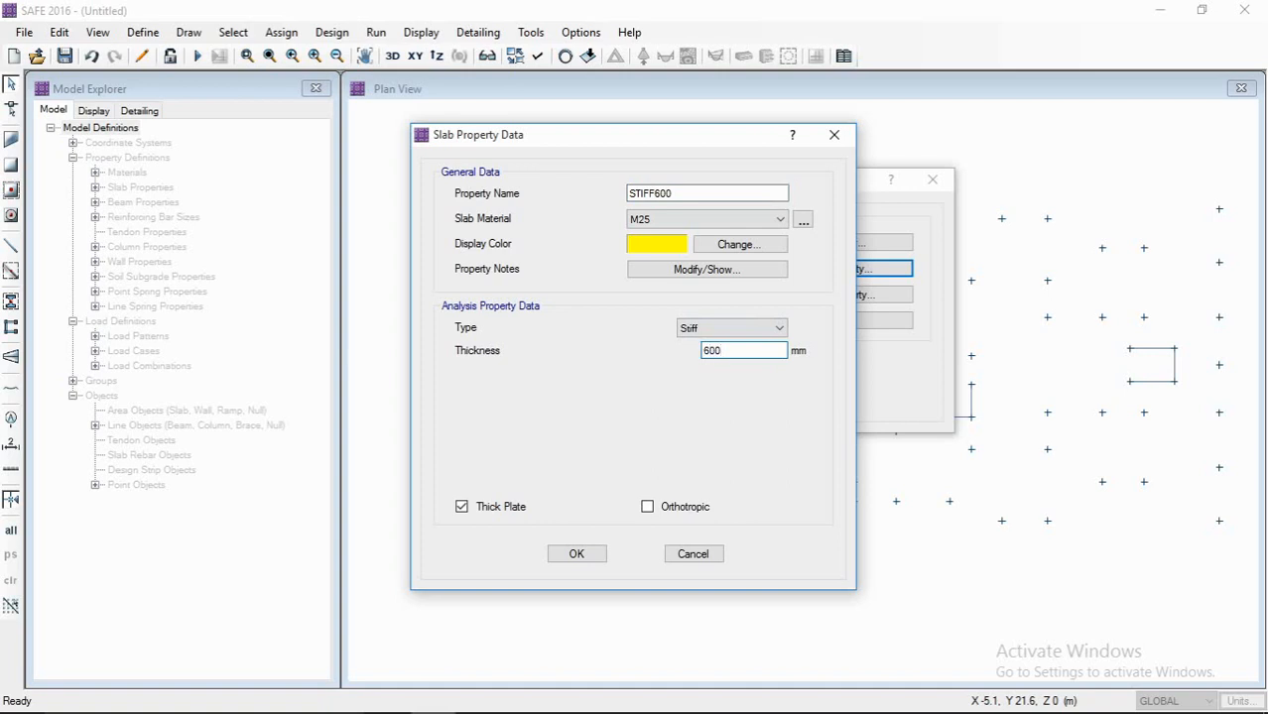
click(597, 552)
- Add a copy of STIFF600 named STIFF with a thickness of 750 mm, and accept the slab property definitions
click(816, 274)
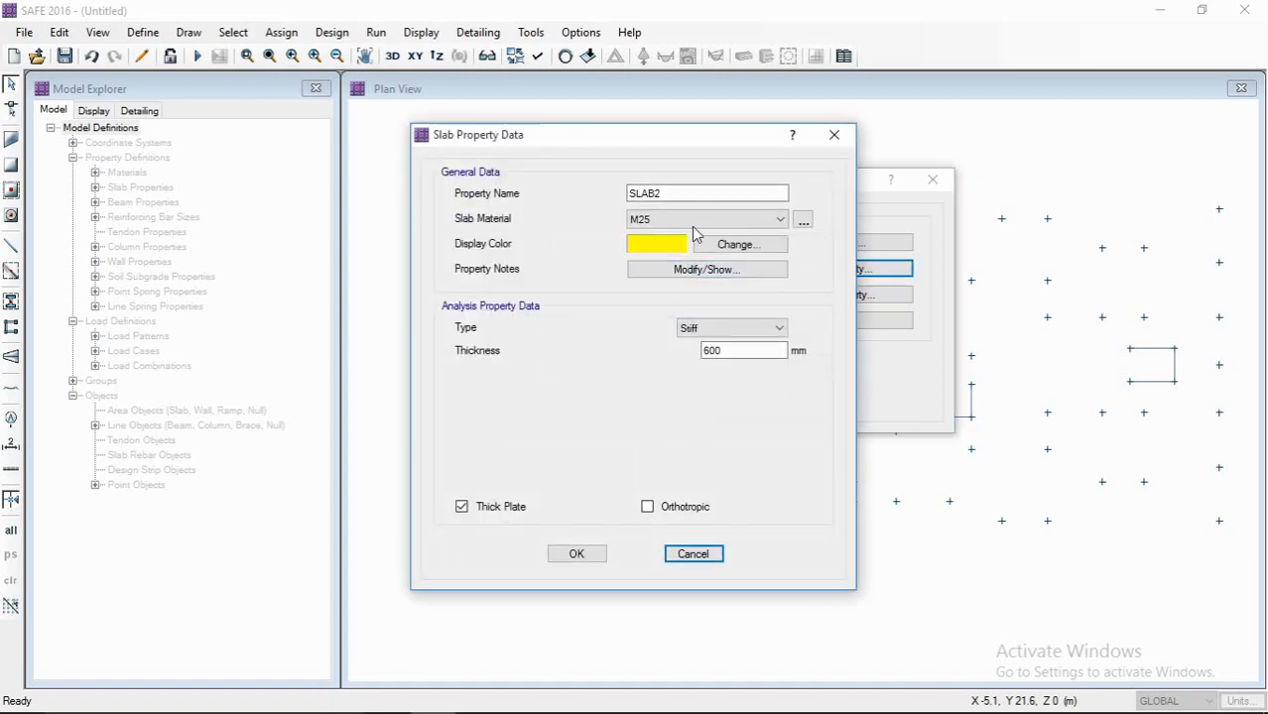
text(STIFF)
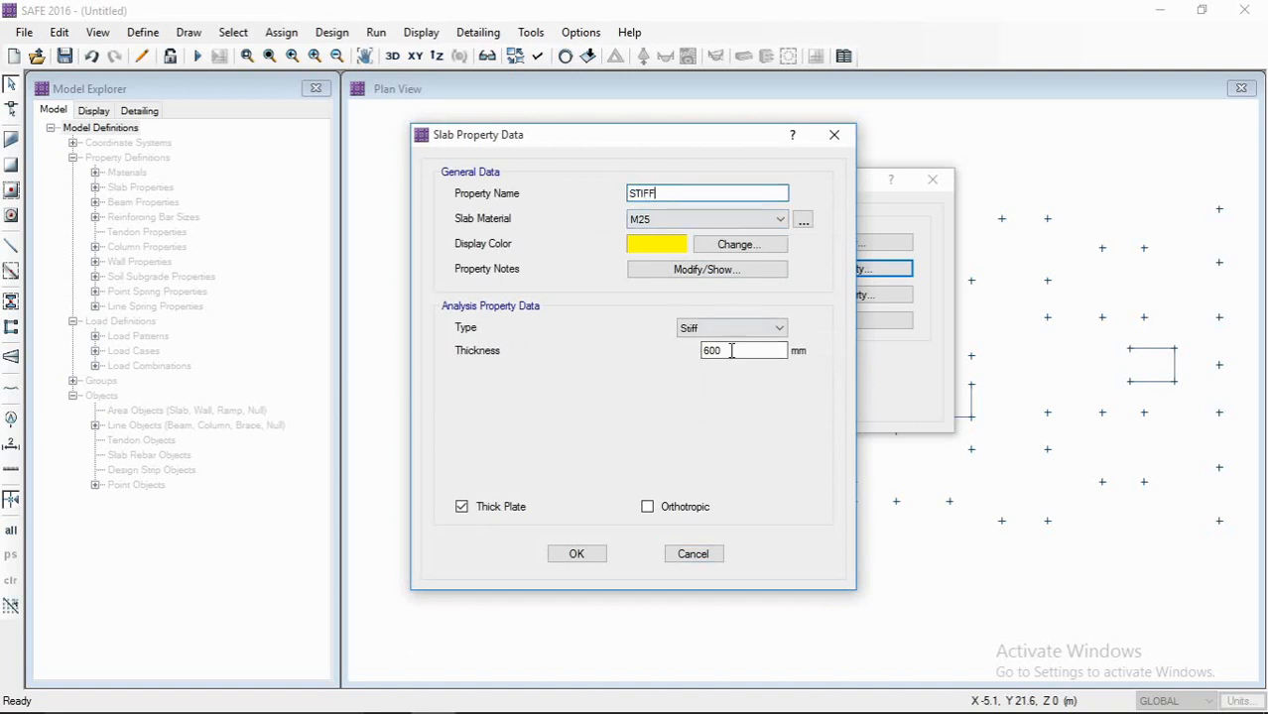
drag(732, 351, 650, 365)
text(750)
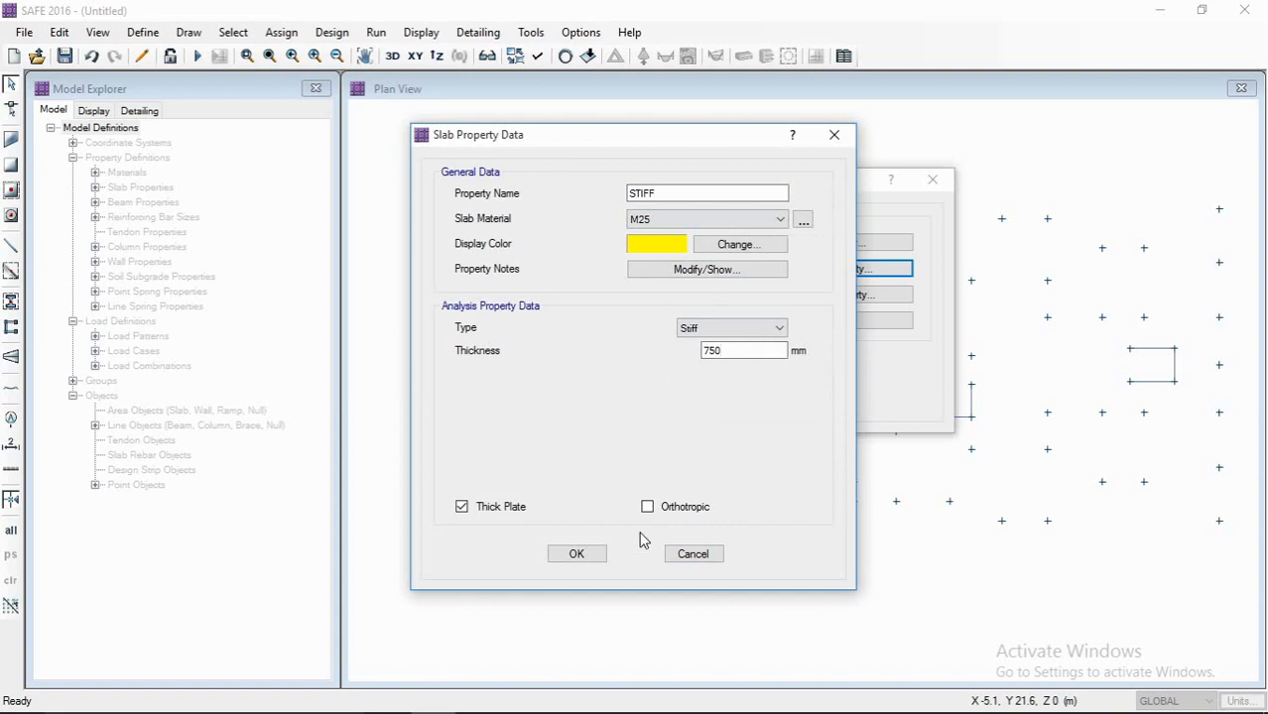
click(578, 554)
click(815, 363)
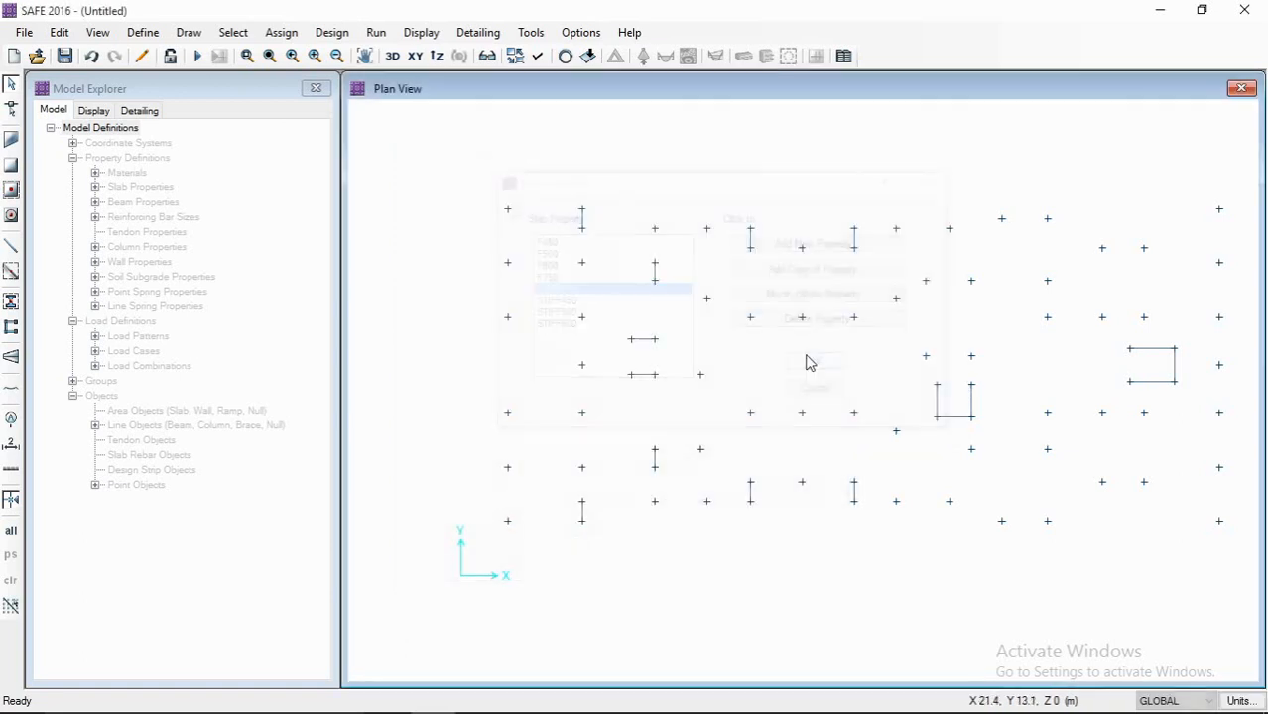
- Open the SOIL1 soil subgrade property for modification and rename it SBC300
middle_drag(630, 375, 628, 348)
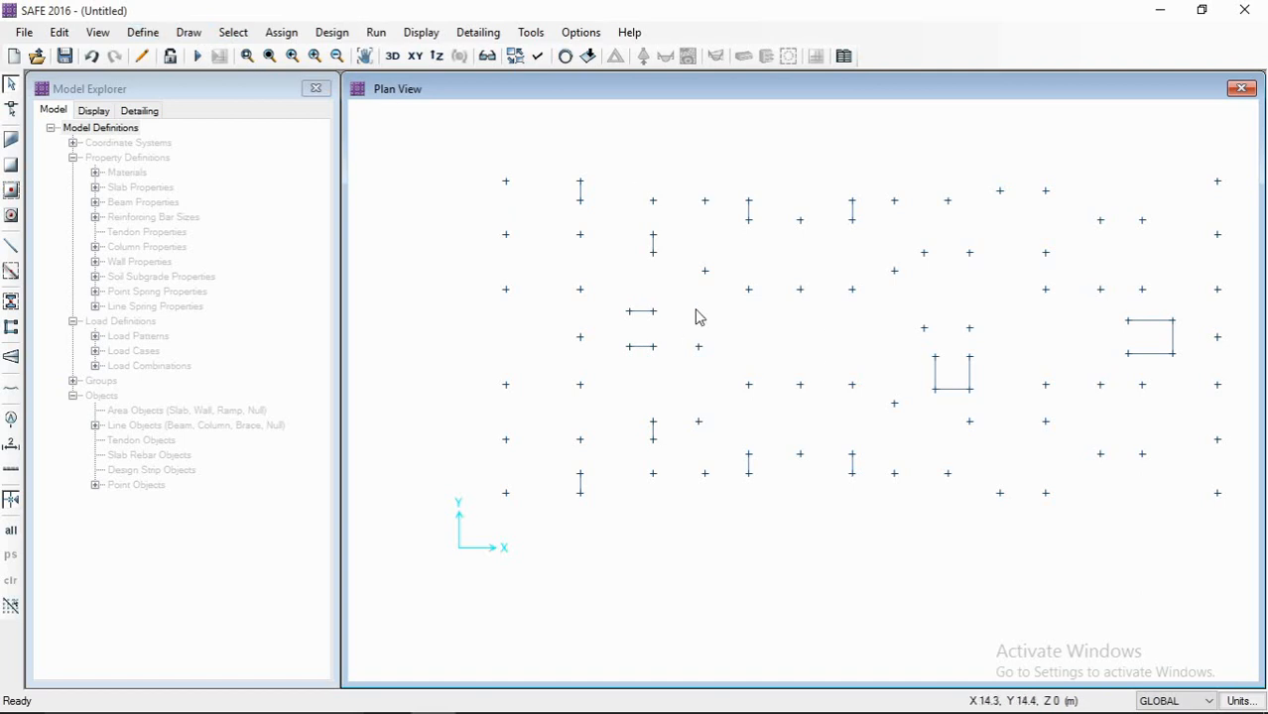
middle_drag(696, 316, 716, 316)
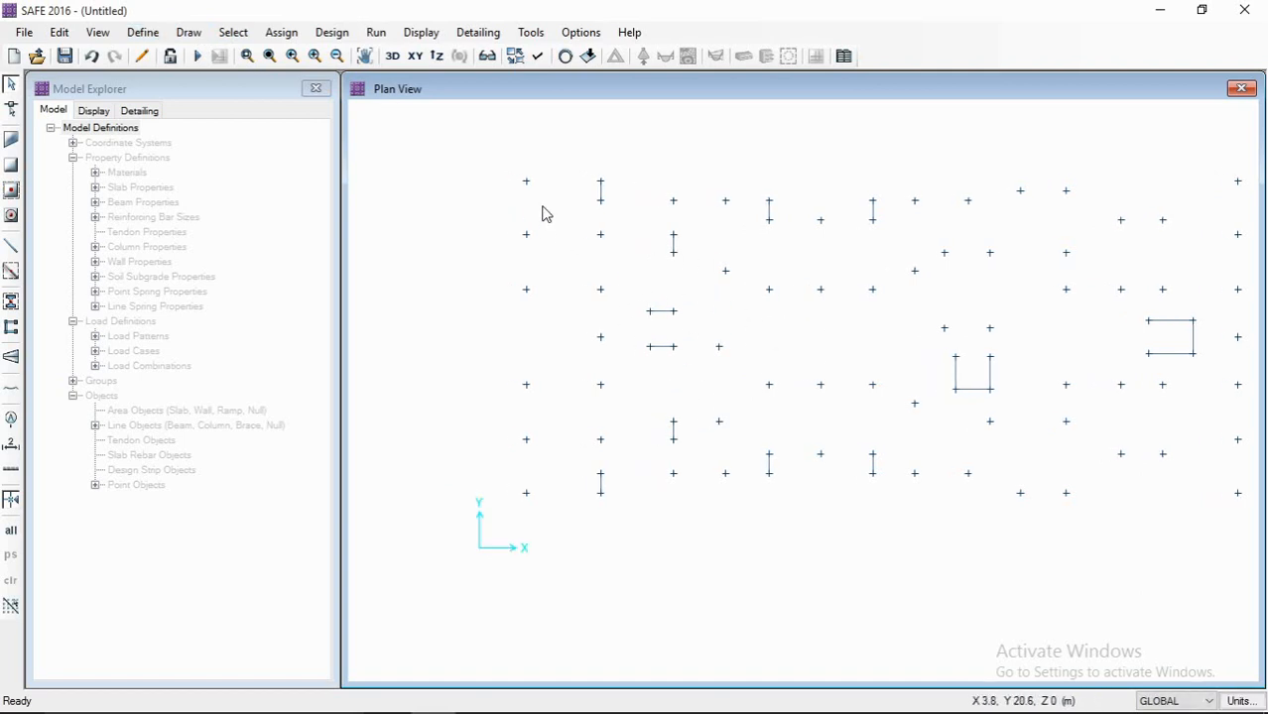
click(143, 32)
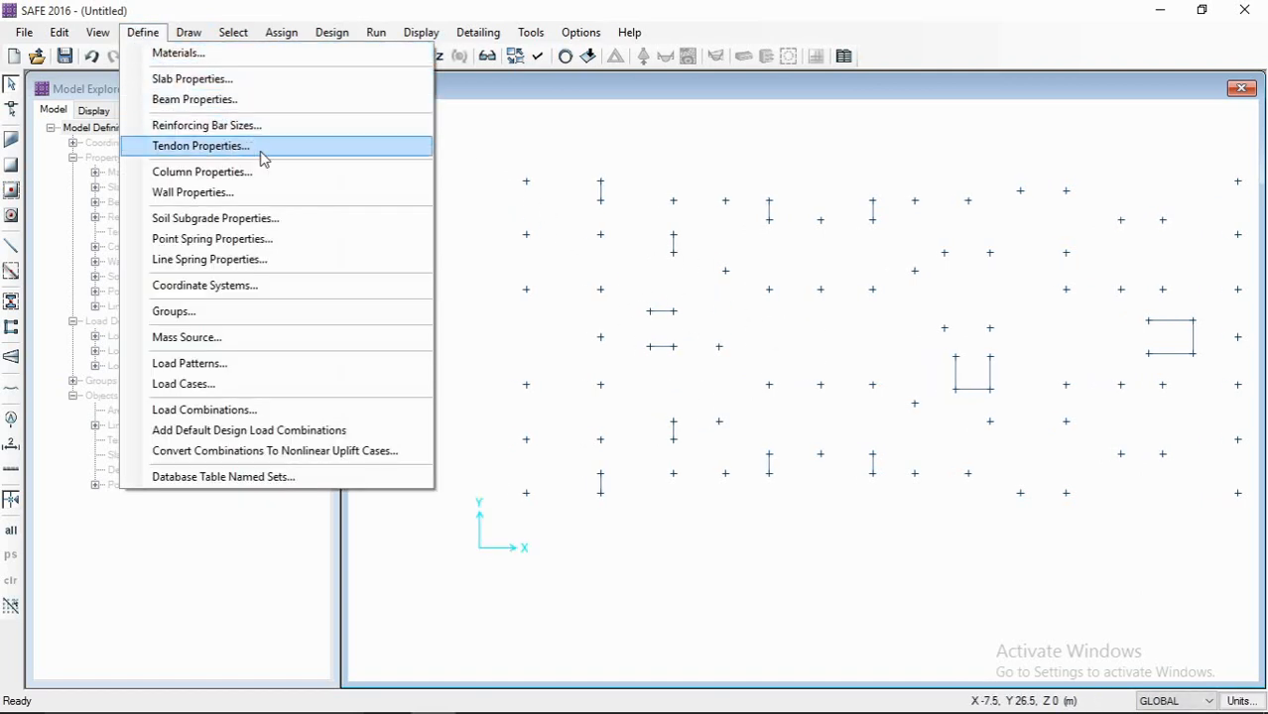
click(282, 220)
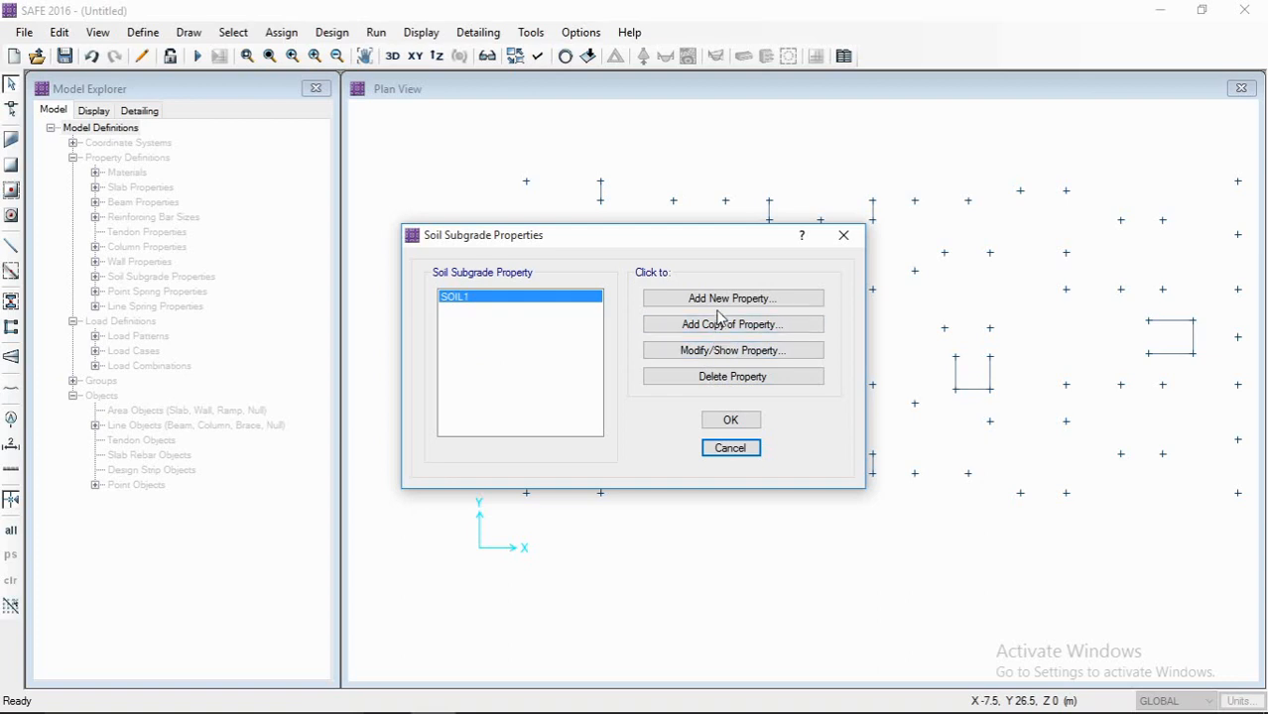
click(720, 350)
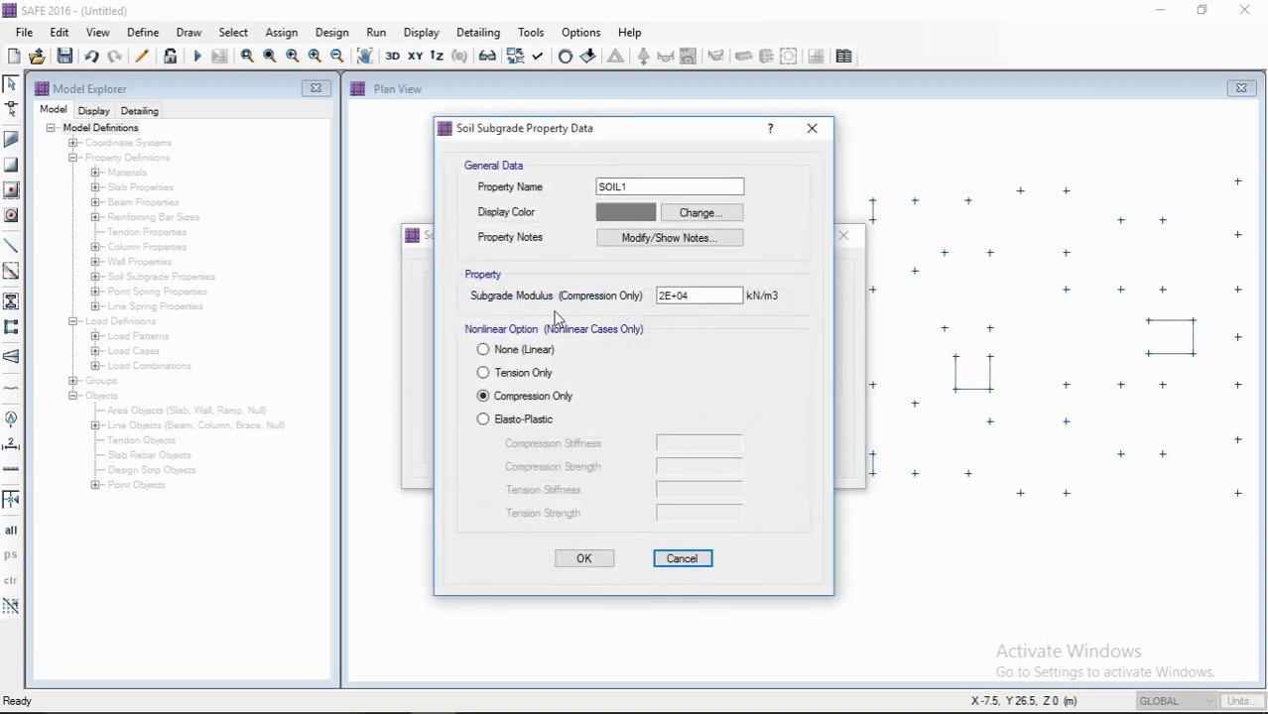
click(622, 188)
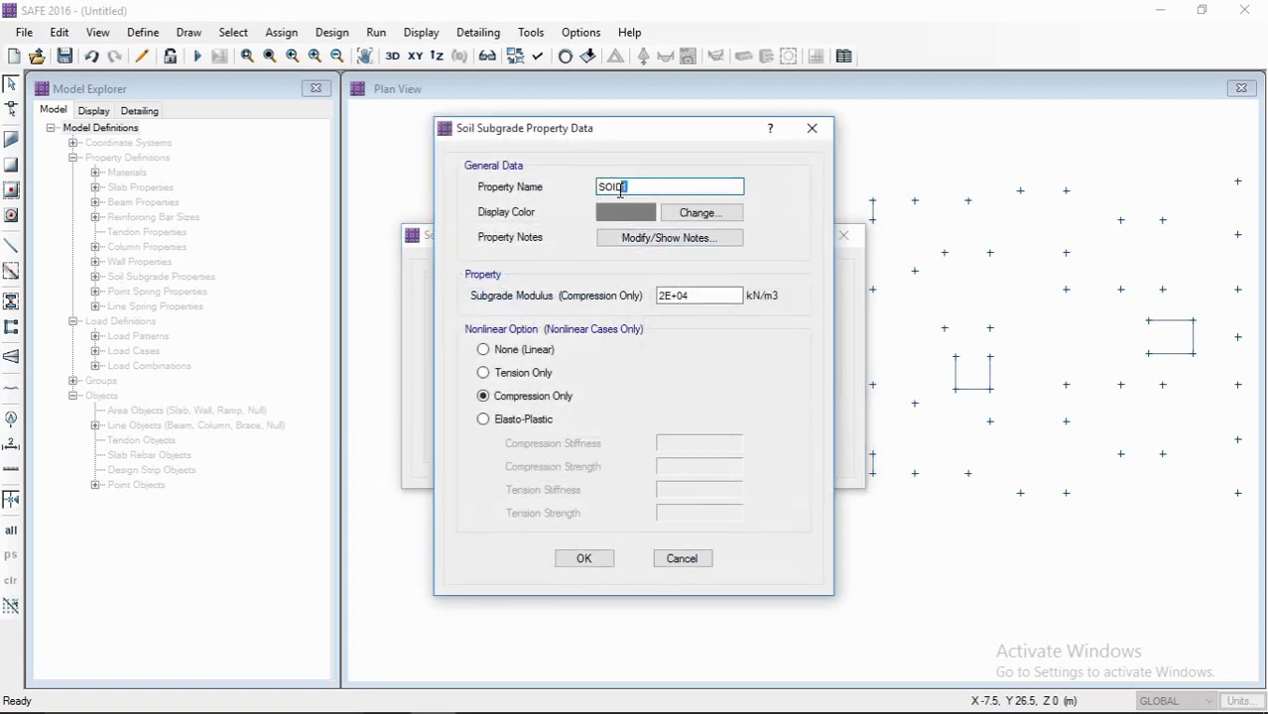
drag(604, 190, 585, 195)
text(SBC300)
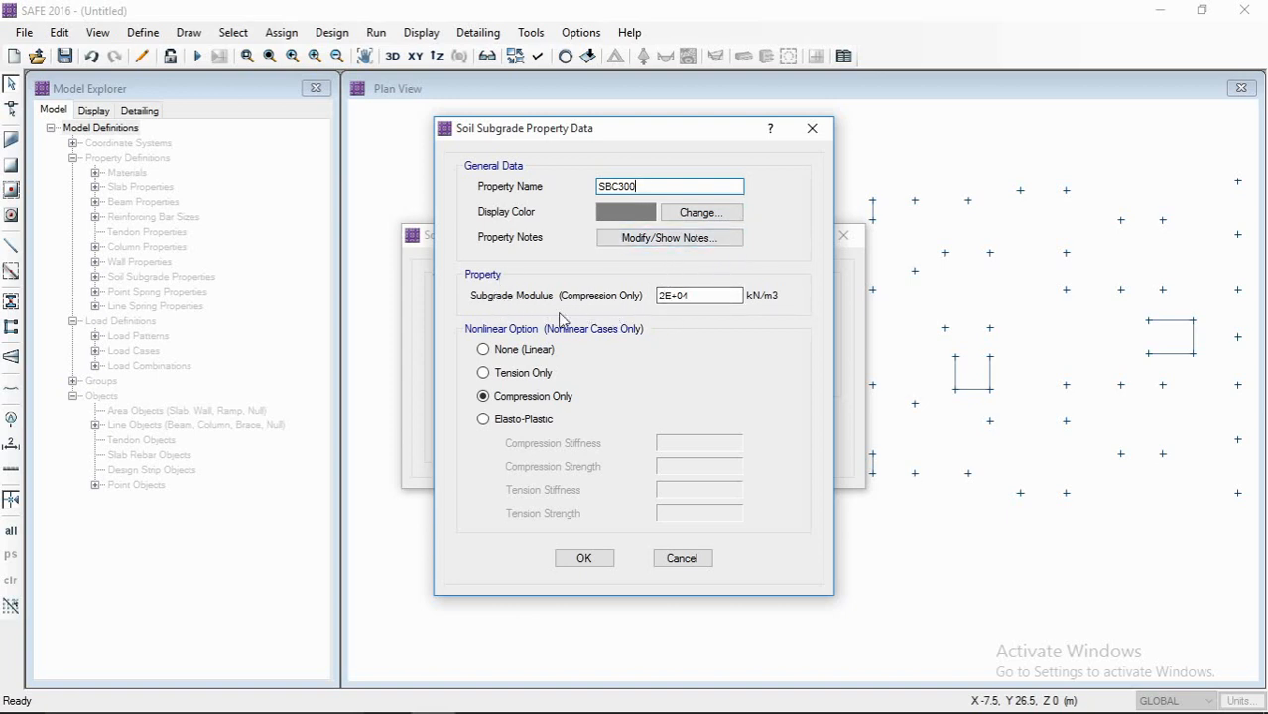
- Switch to the subgrade modulus calculation in Paint, correct the result's unit to KN/M3, and return to SAFE
click(691, 301)
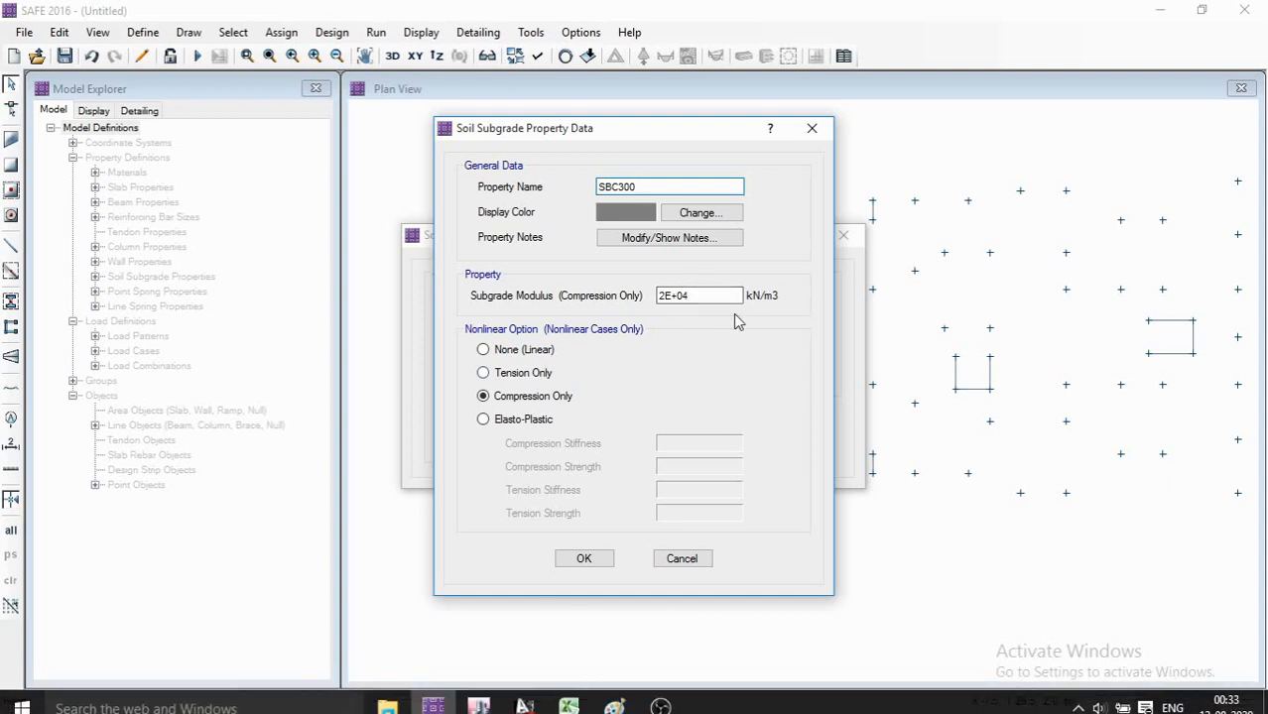
click(717, 296)
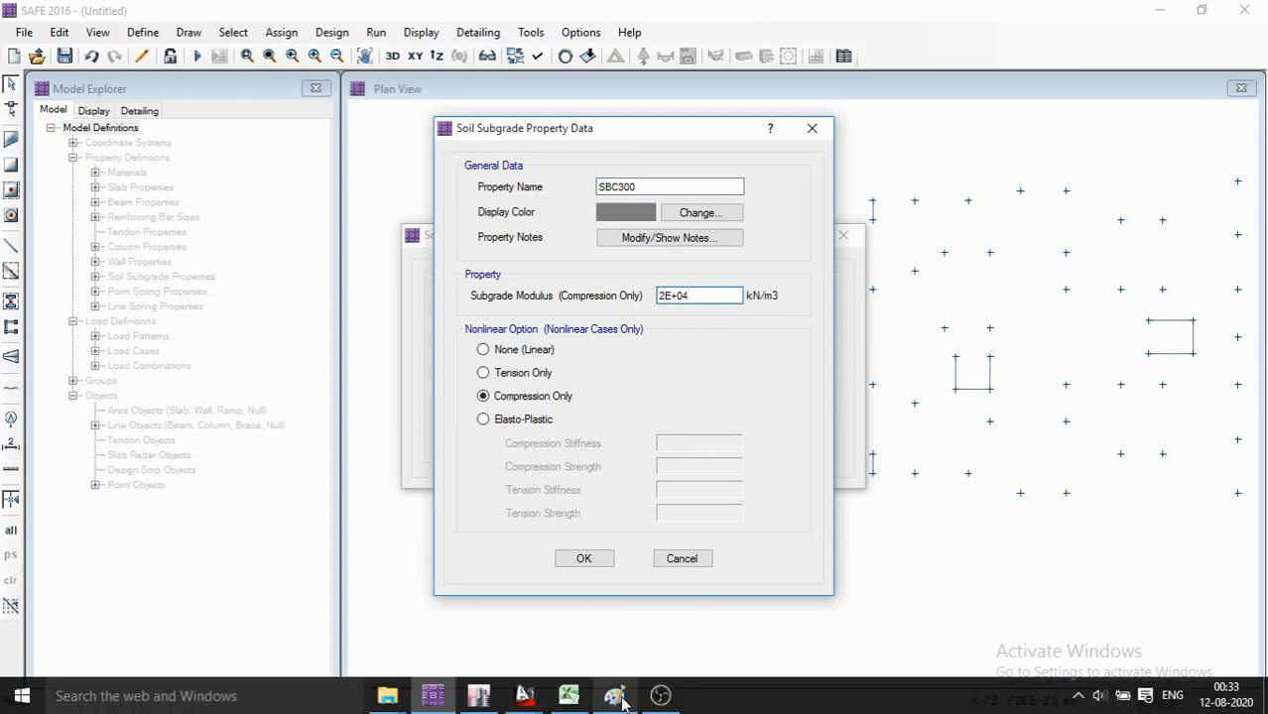
click(615, 697)
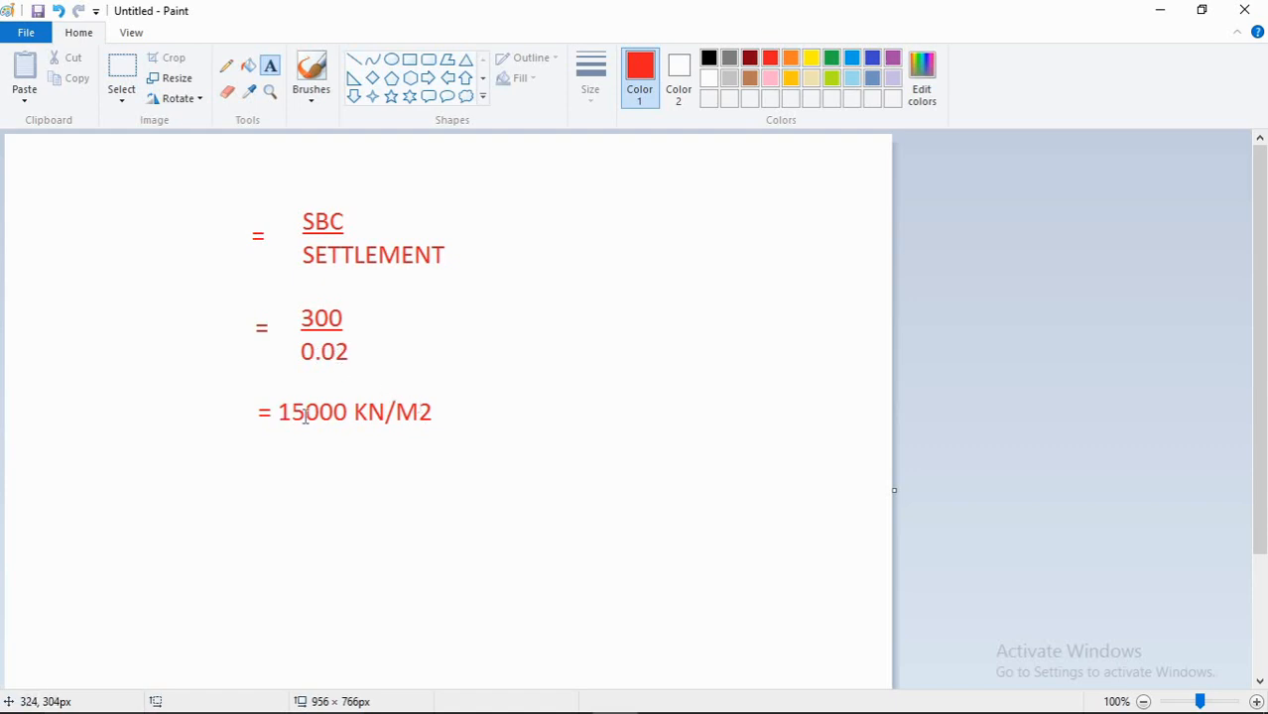
click(416, 412)
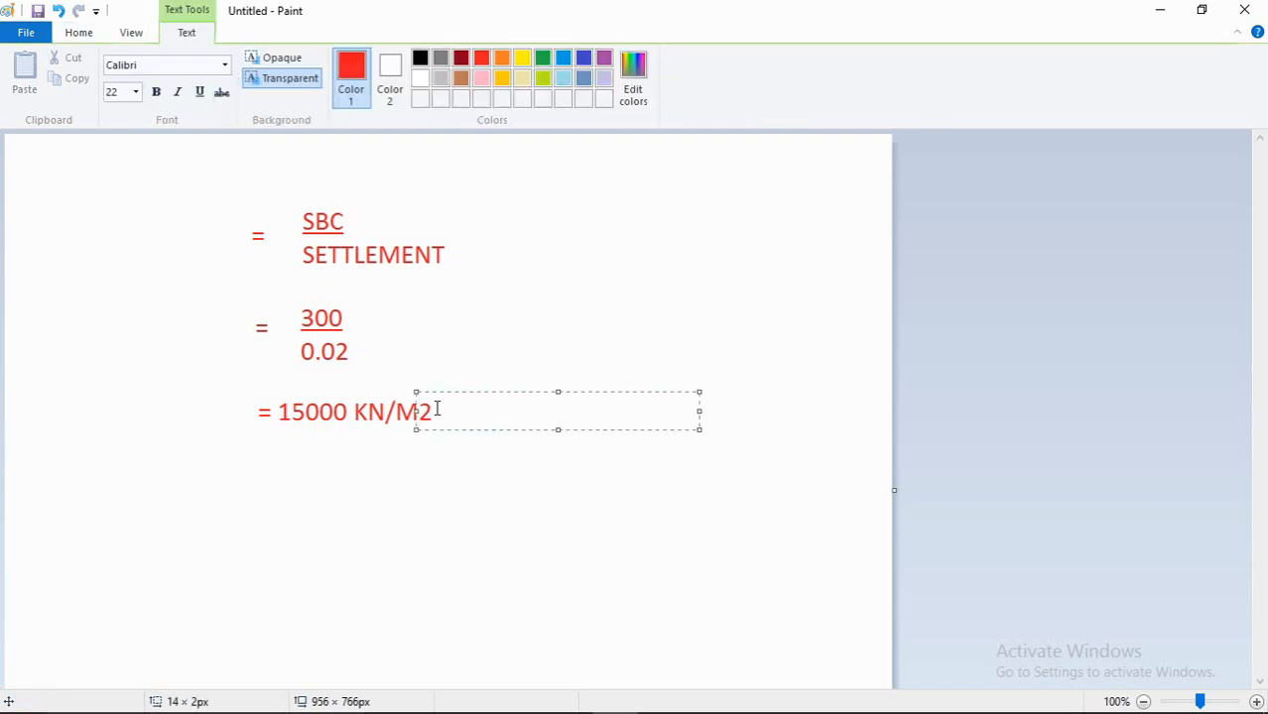
text(2)
click(483, 354)
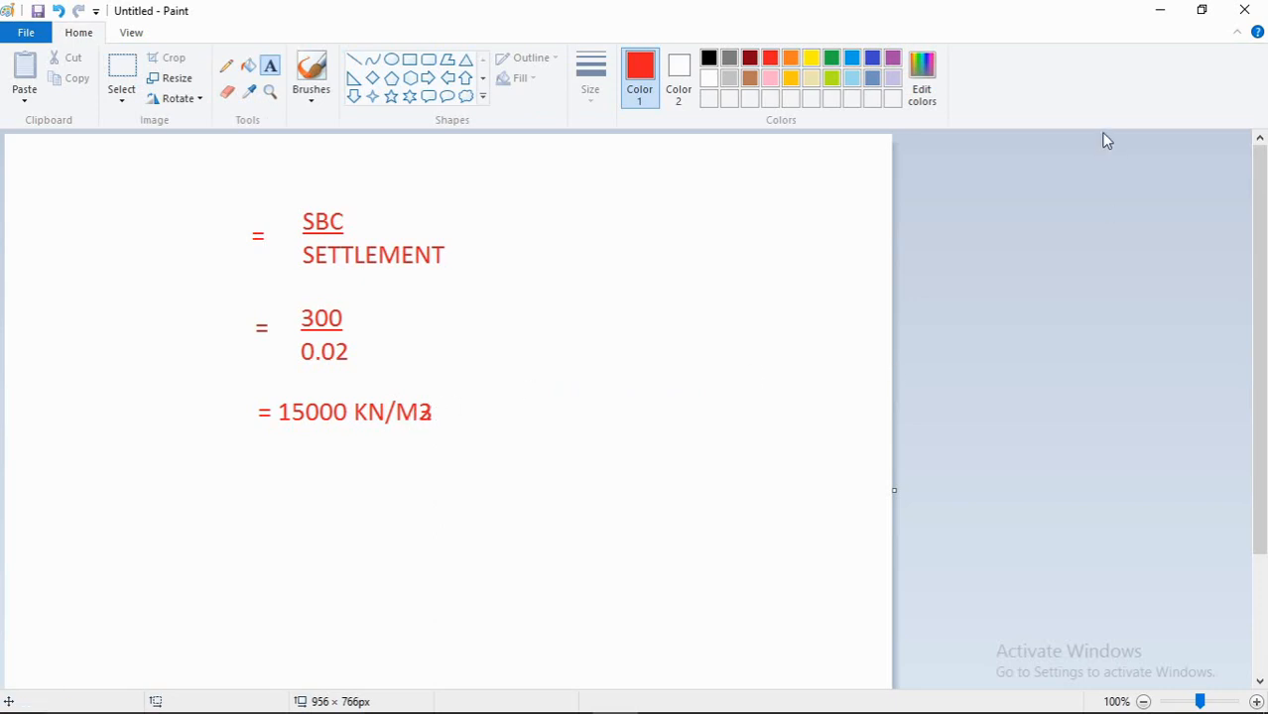
click(1159, 11)
- Set the SBC300 subgrade modulus to 15000 kN/m3 and accept the soil subgrade property definitions
drag(710, 297, 631, 310)
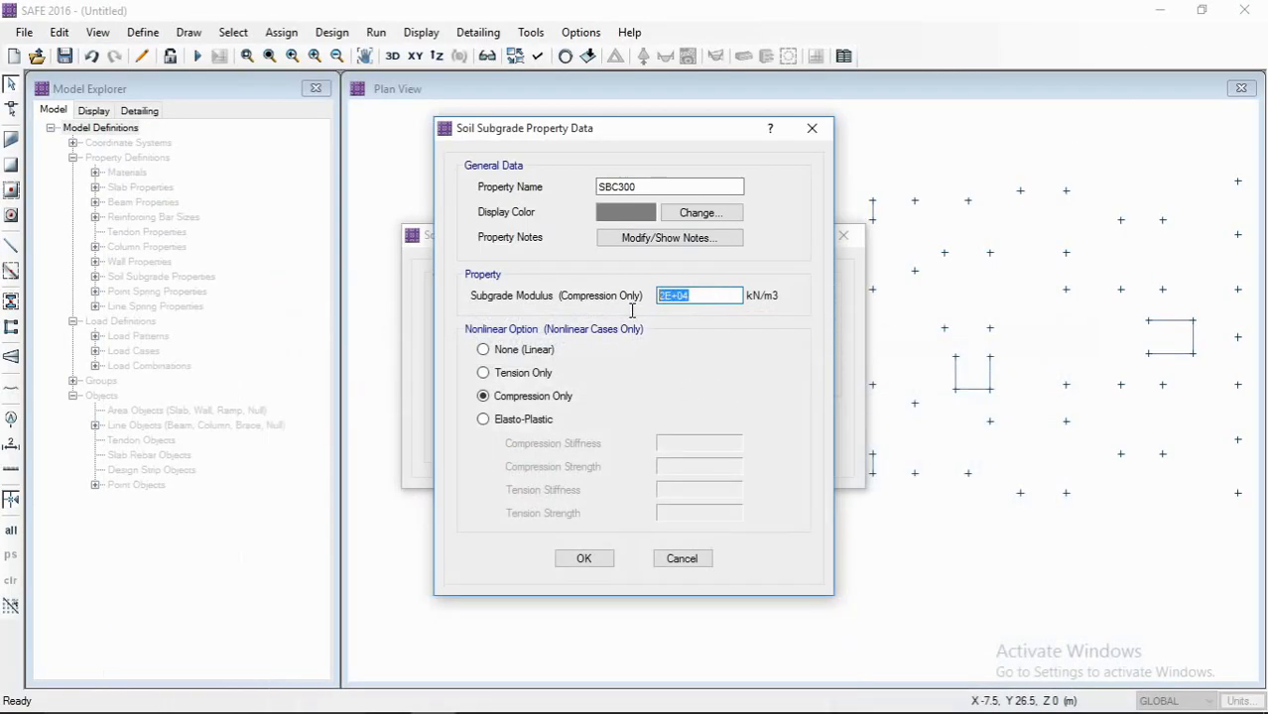
text(15000)
click(586, 559)
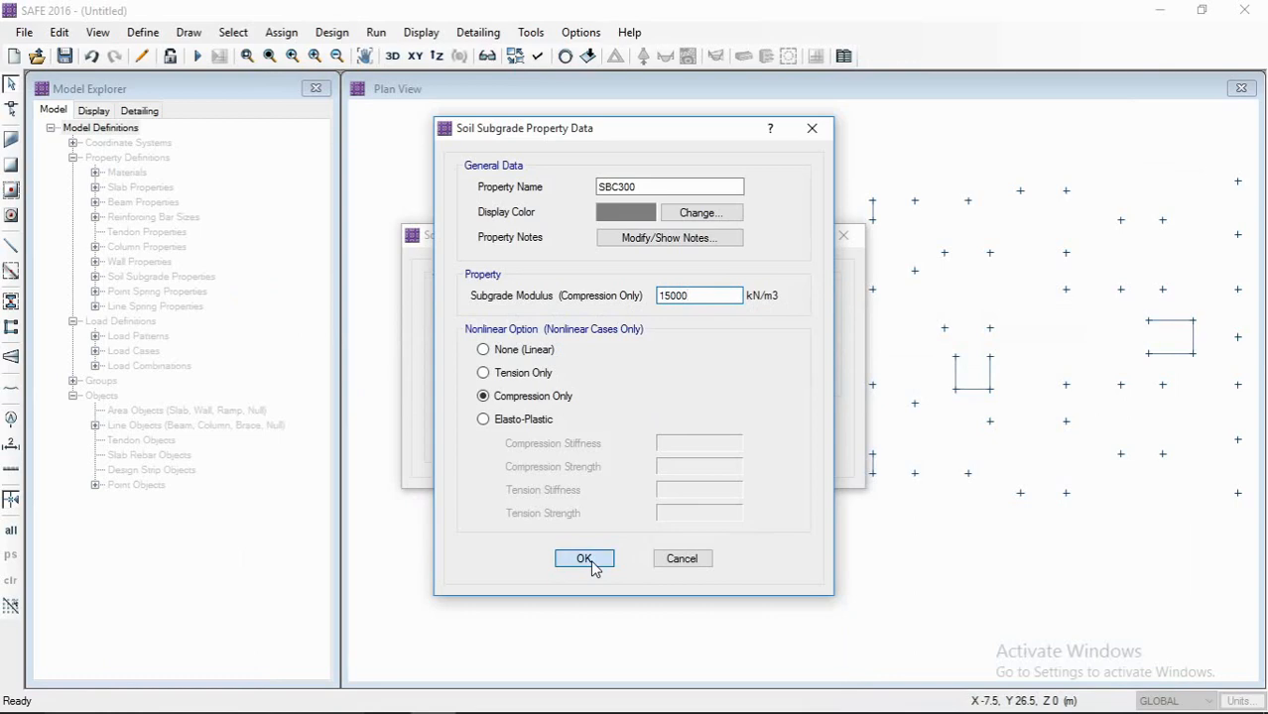
click(731, 421)
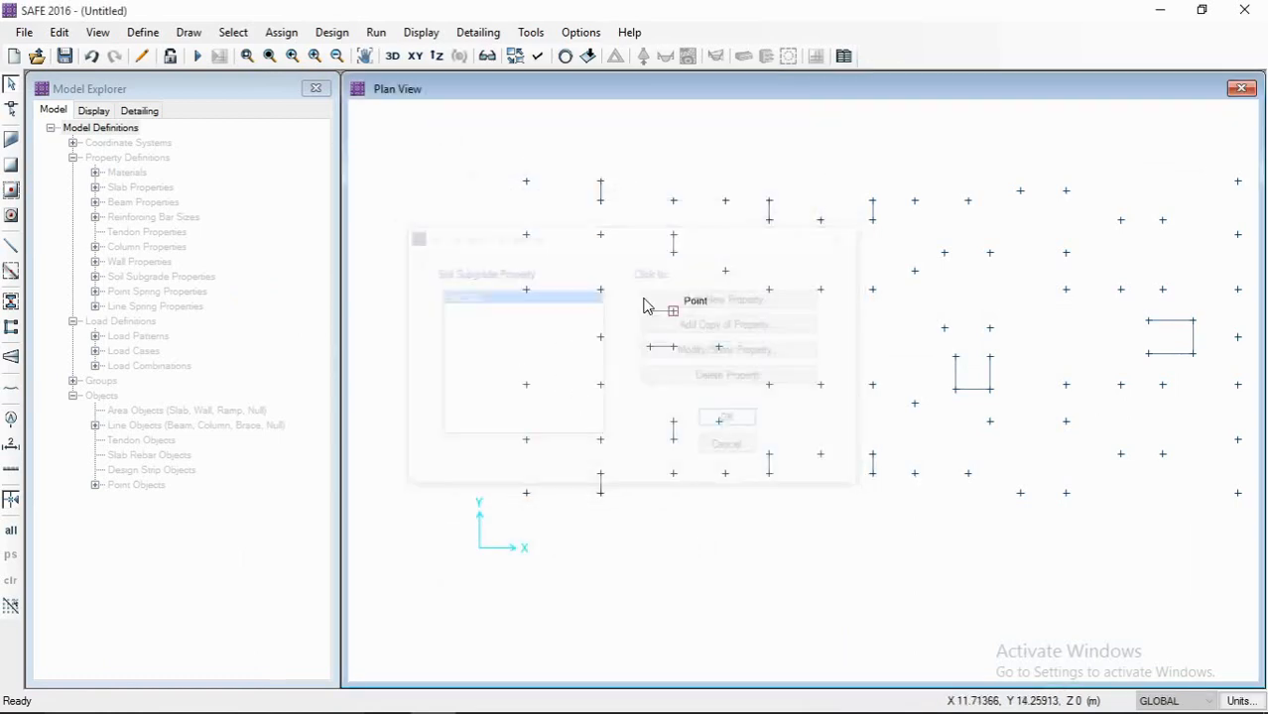
- Review the names, types and self-weight multipliers of the imported load patterns, and close the list
click(143, 33)
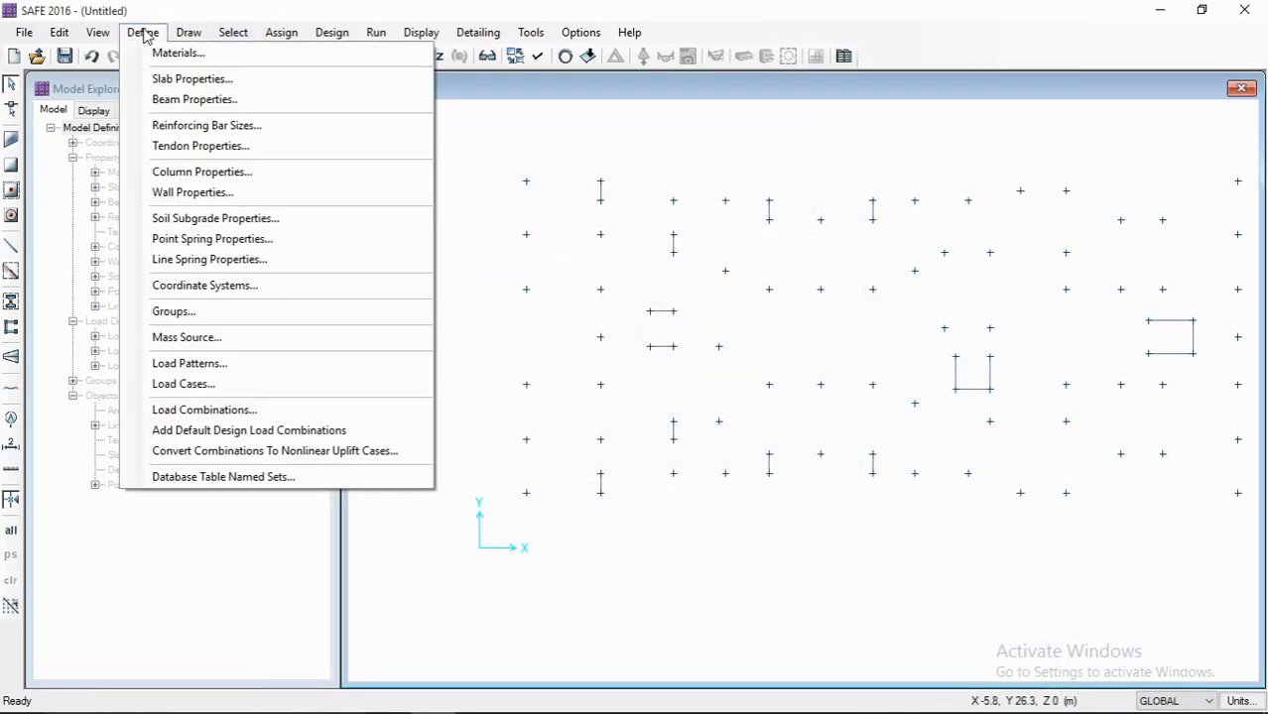
click(144, 32)
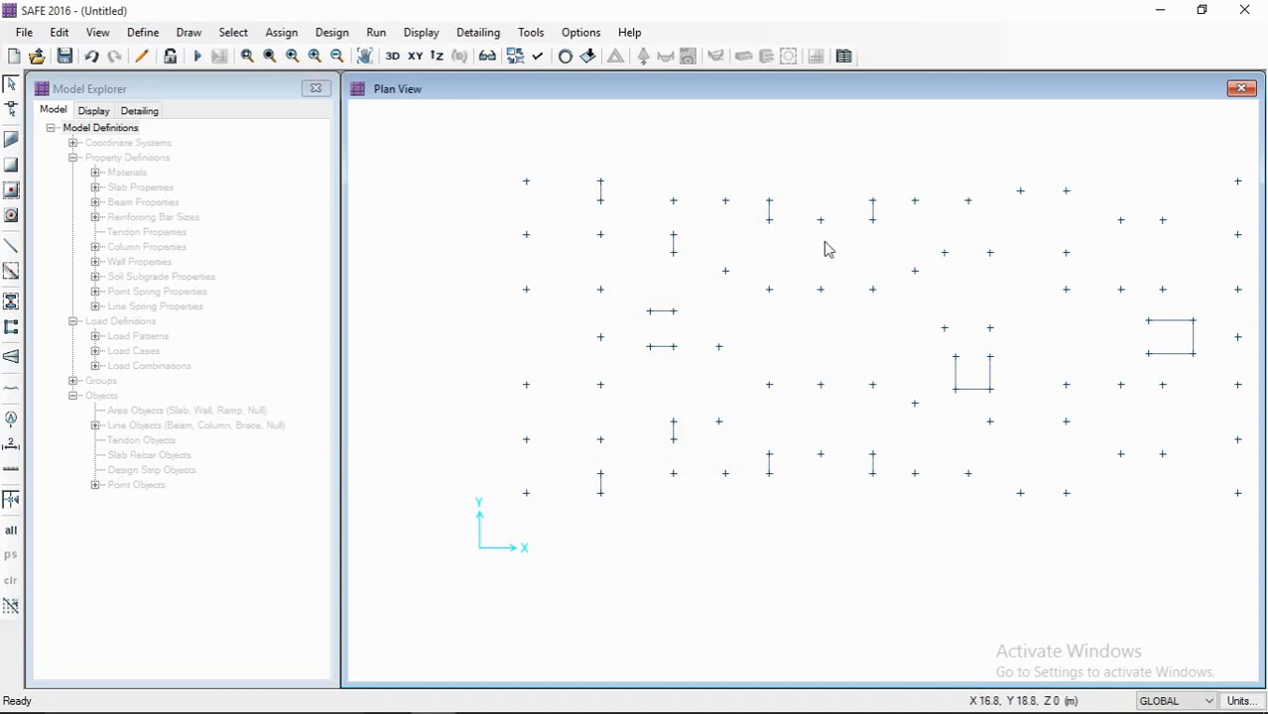
middle_drag(770, 371, 750, 368)
click(146, 32)
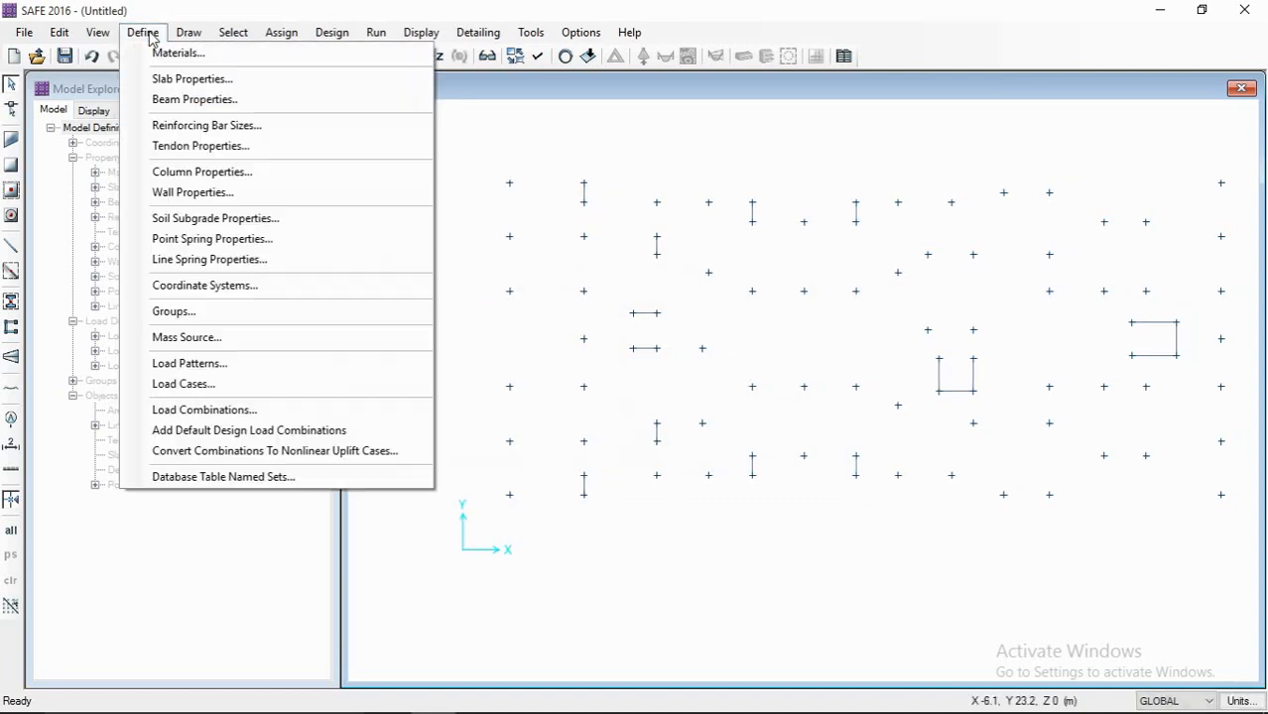
click(212, 363)
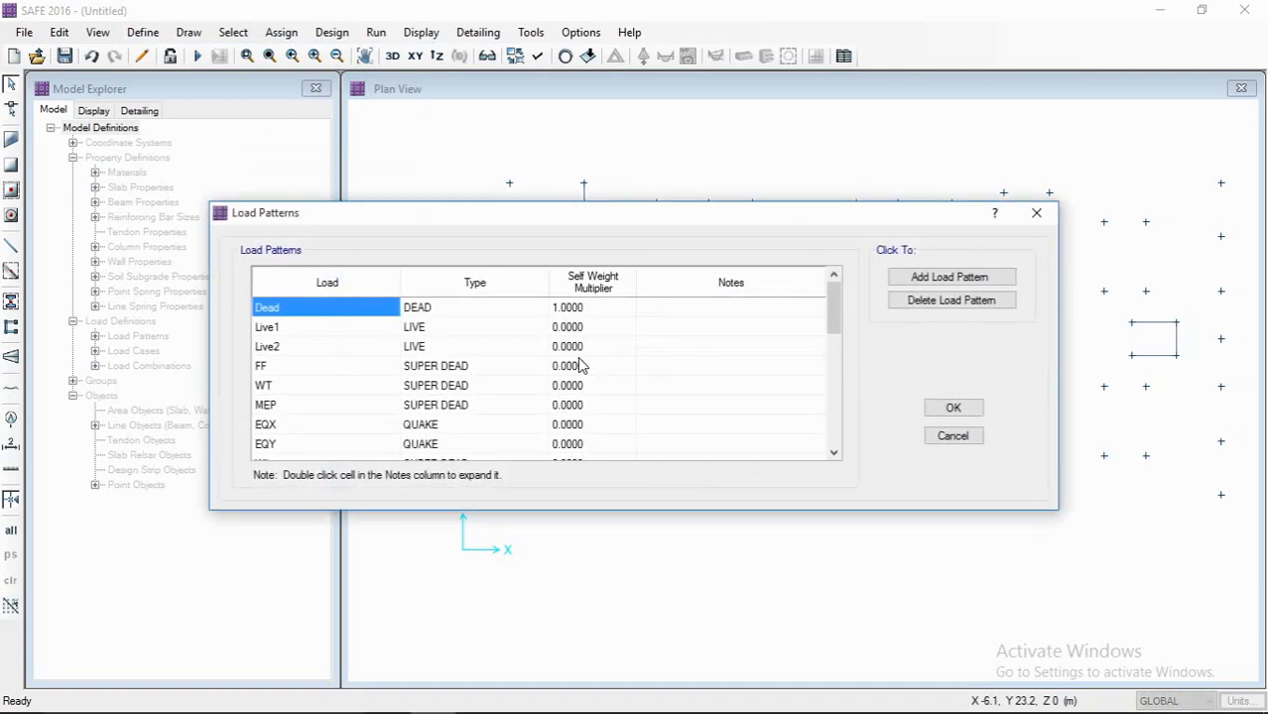
scroll(401, 343, down, 6)
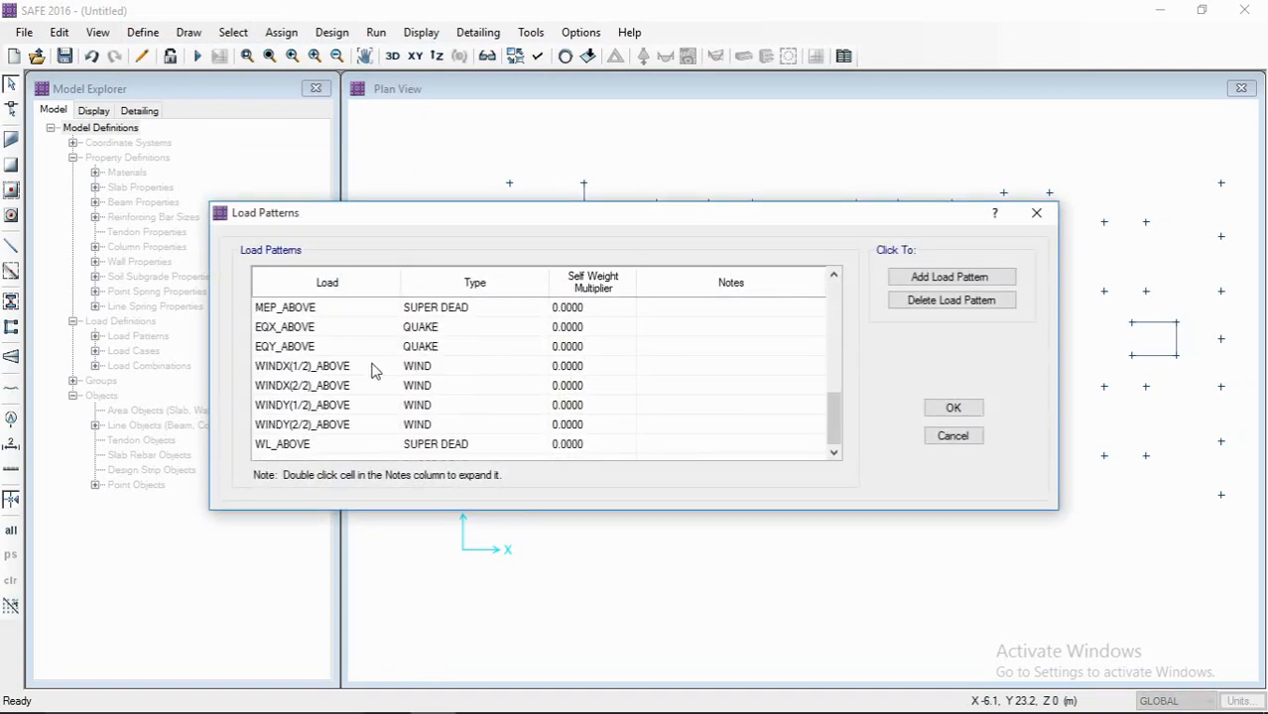
scroll(327, 392, up, 6)
scroll(354, 348, down, 6)
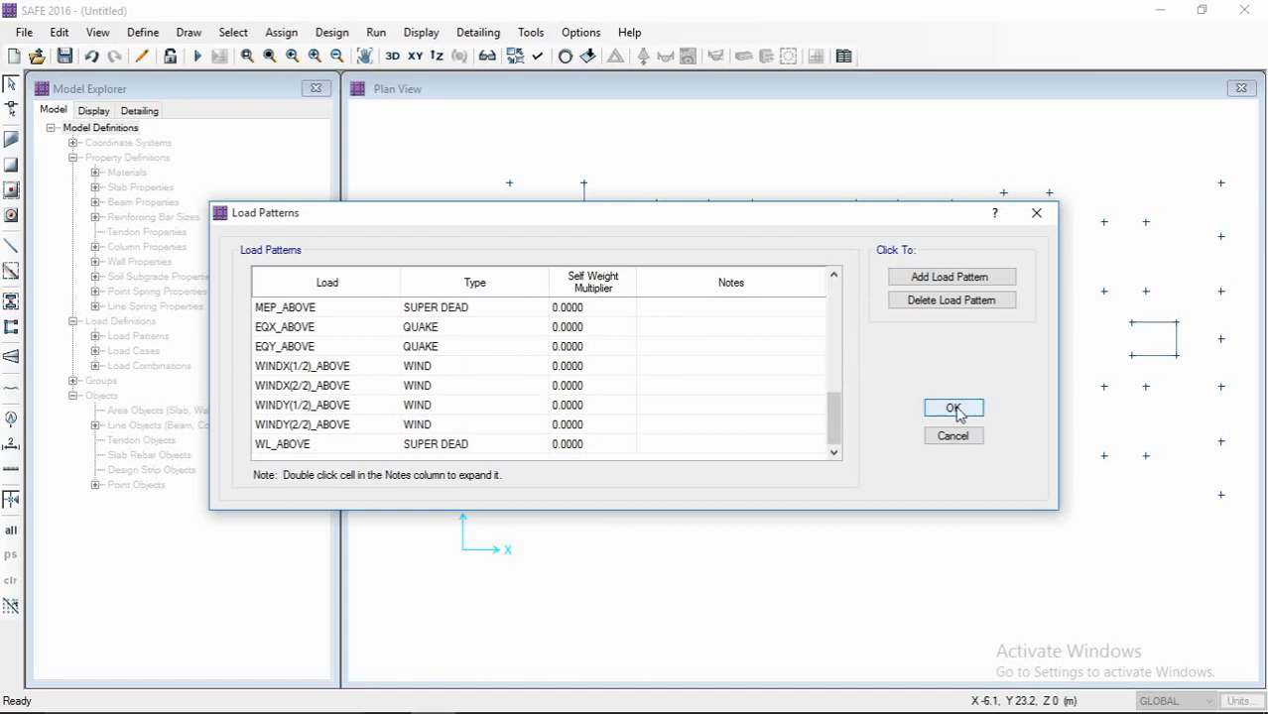
scroll(418, 391, up, 3)
scroll(418, 392, up, 3)
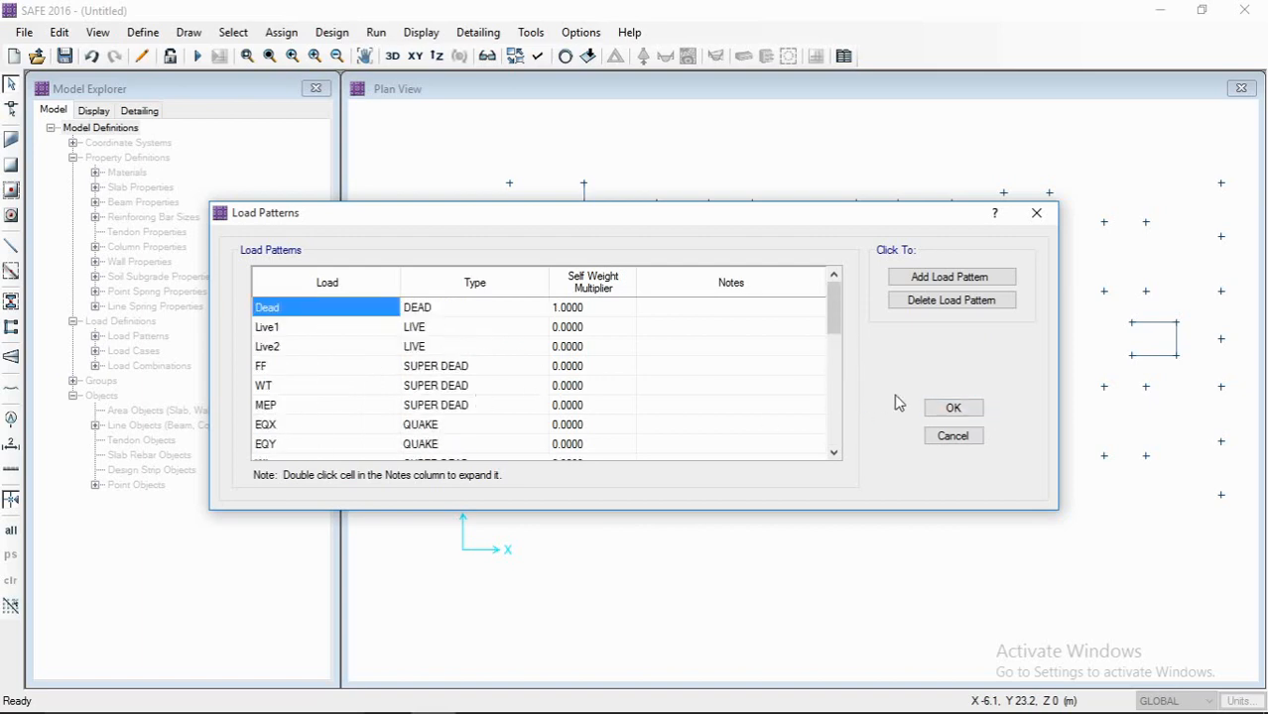
click(947, 408)
- Review the full list of imported load combinations and close it
click(143, 32)
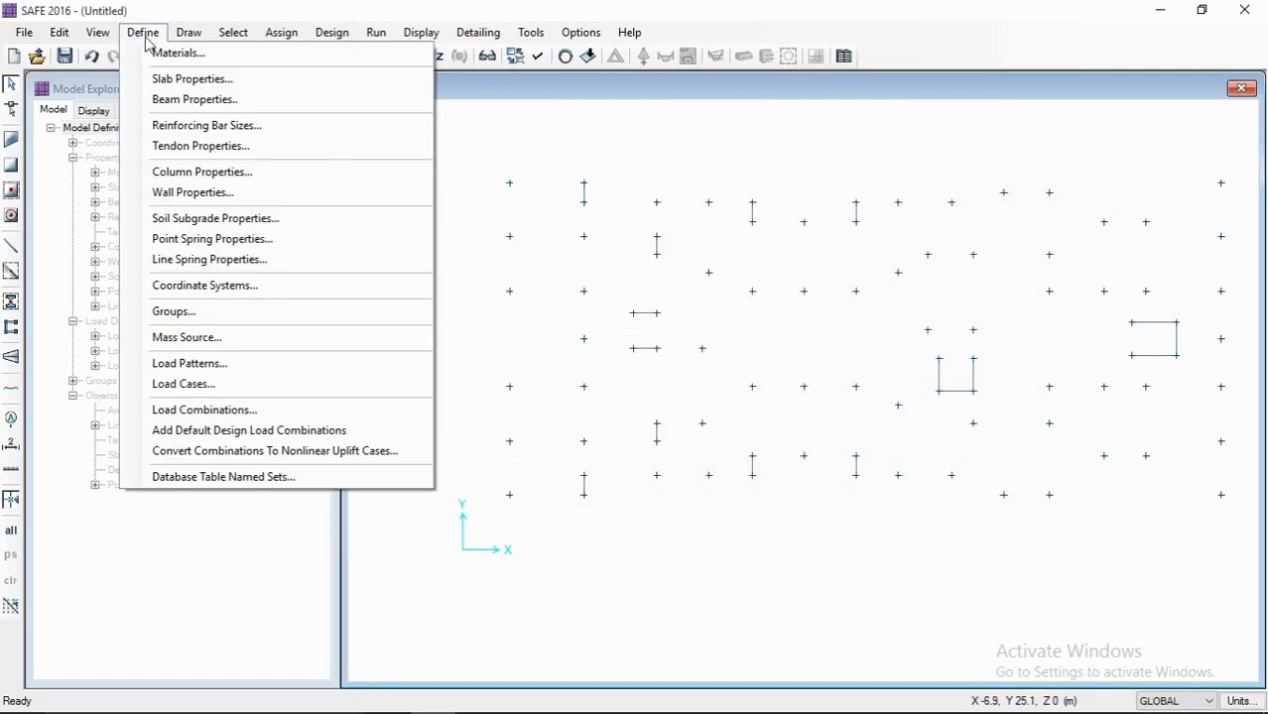
click(211, 412)
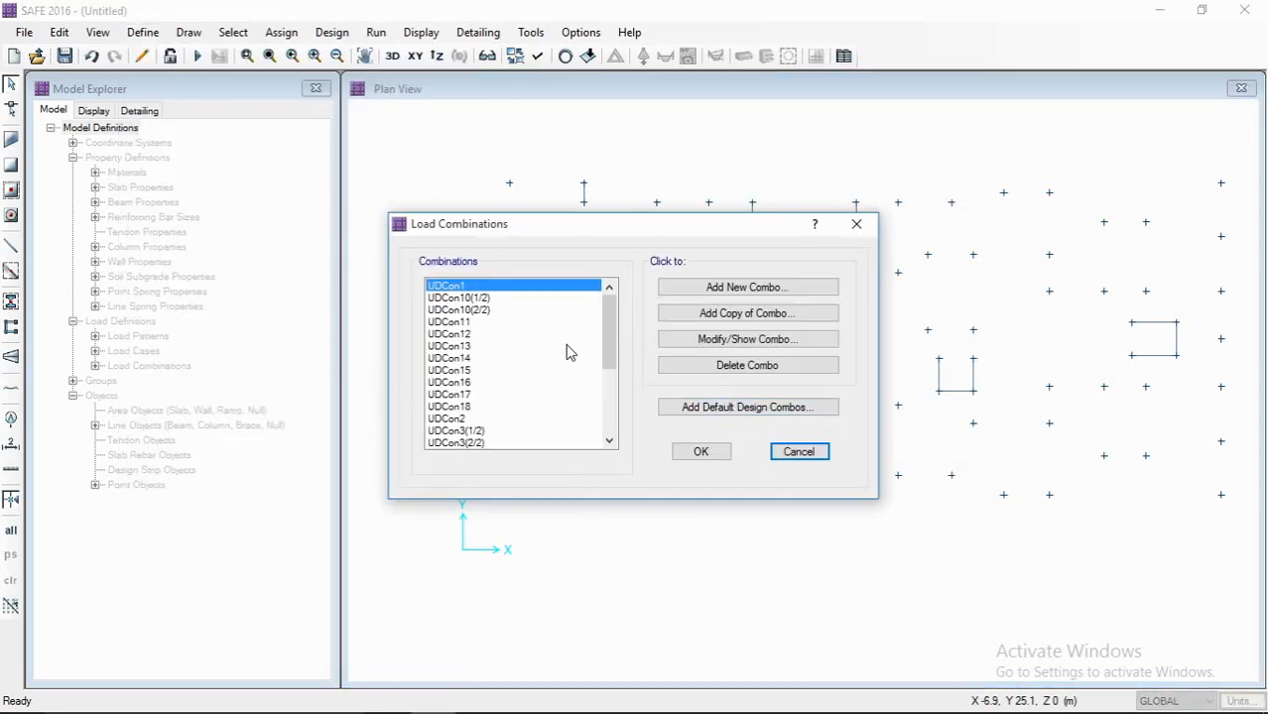
scroll(483, 327, down, 3)
scroll(483, 327, down, 3)
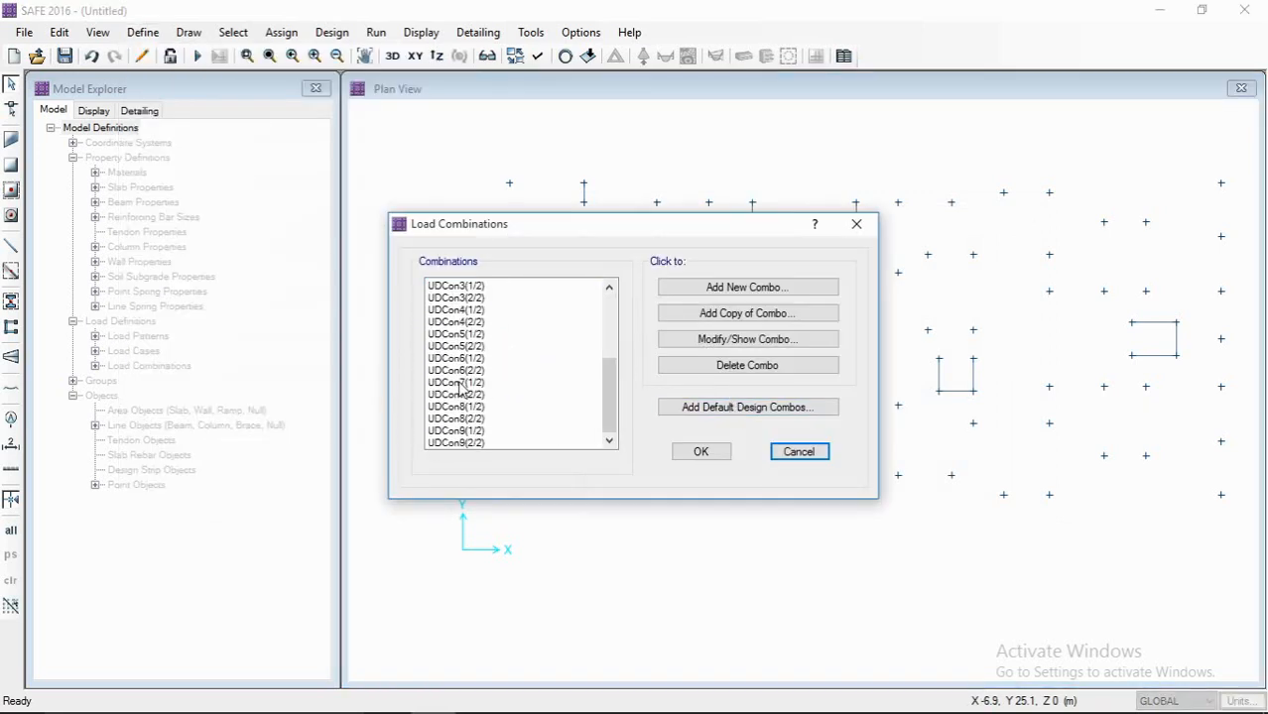
scroll(498, 406, up, 4)
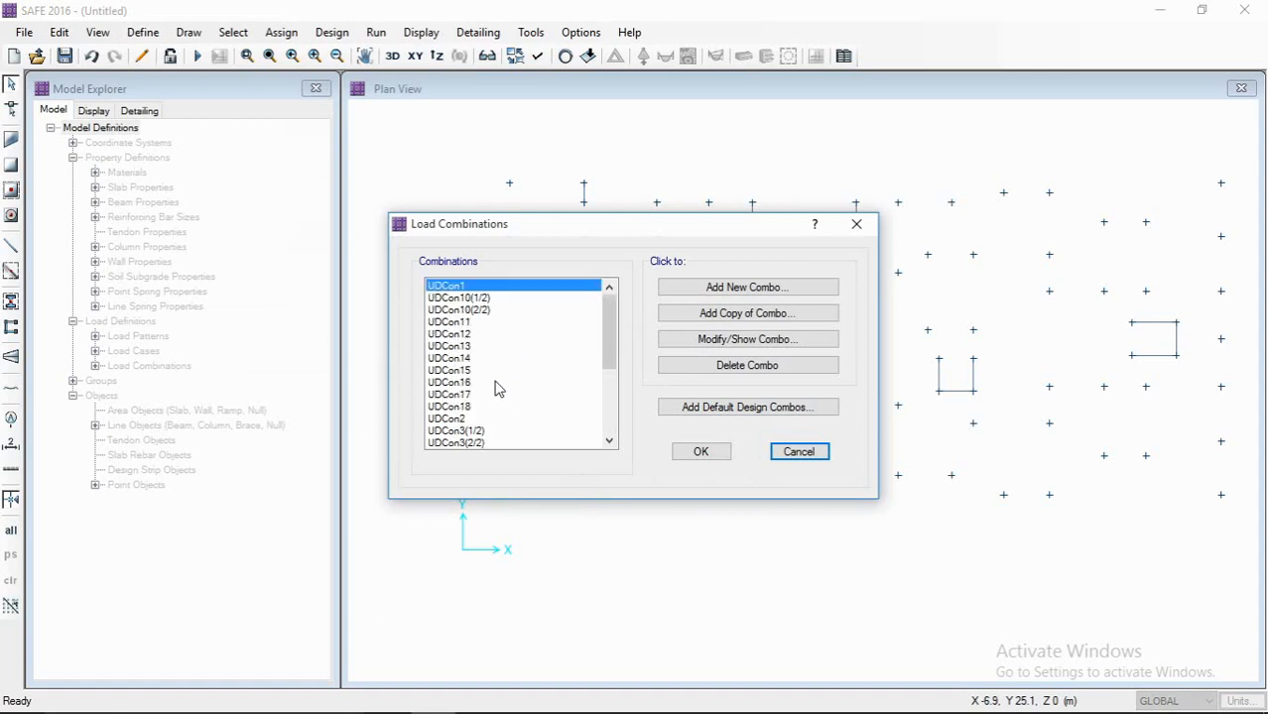
scroll(514, 352, down, 4)
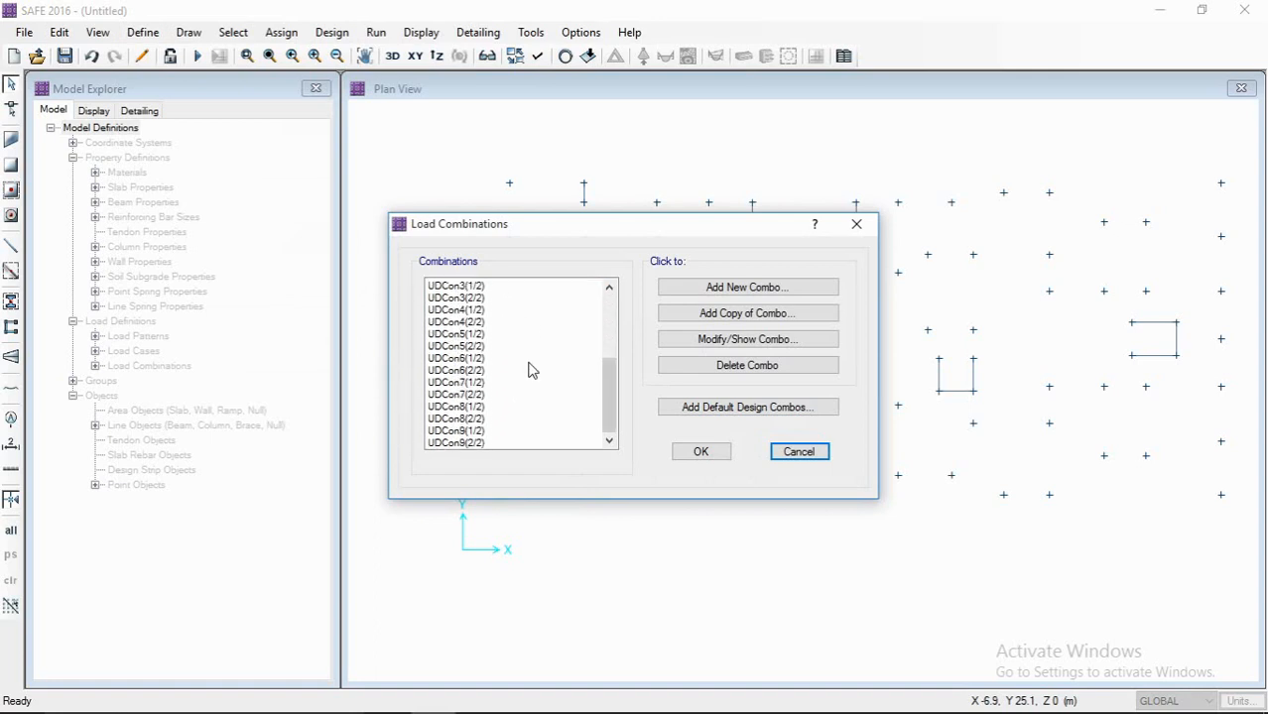
scroll(501, 357, up, 4)
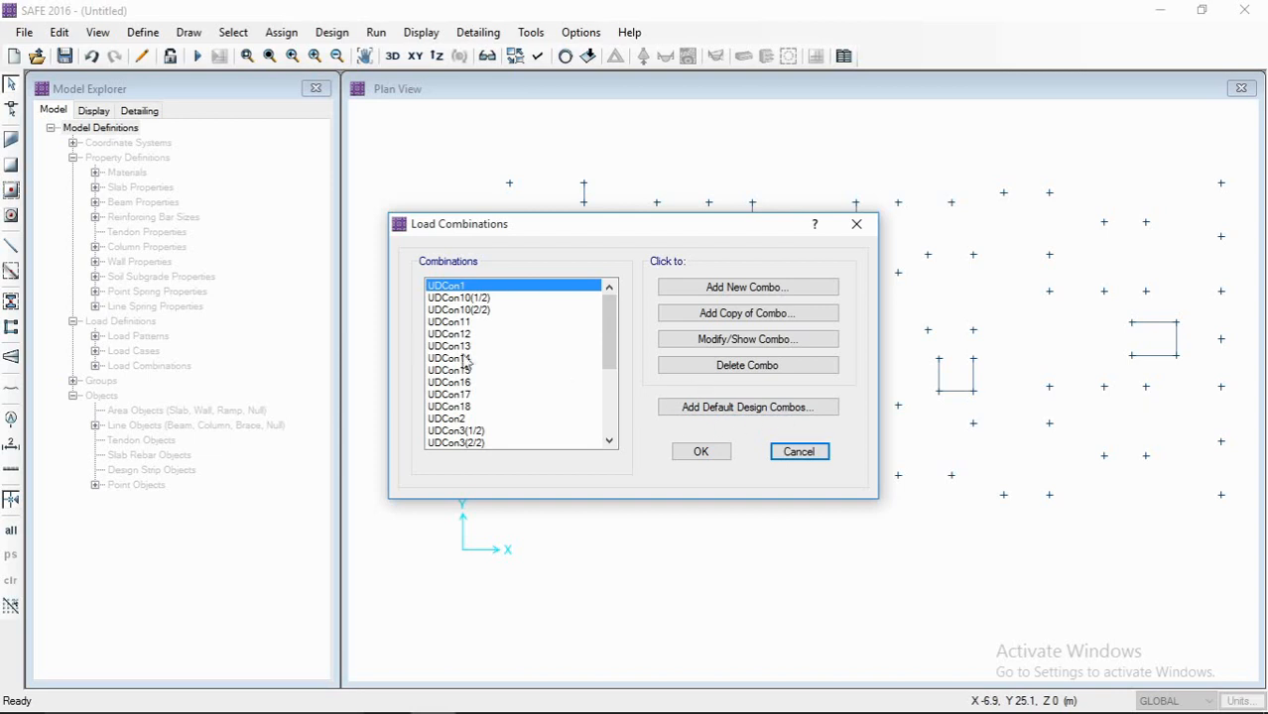
scroll(464, 362, down, 4)
drag(605, 395, 610, 298)
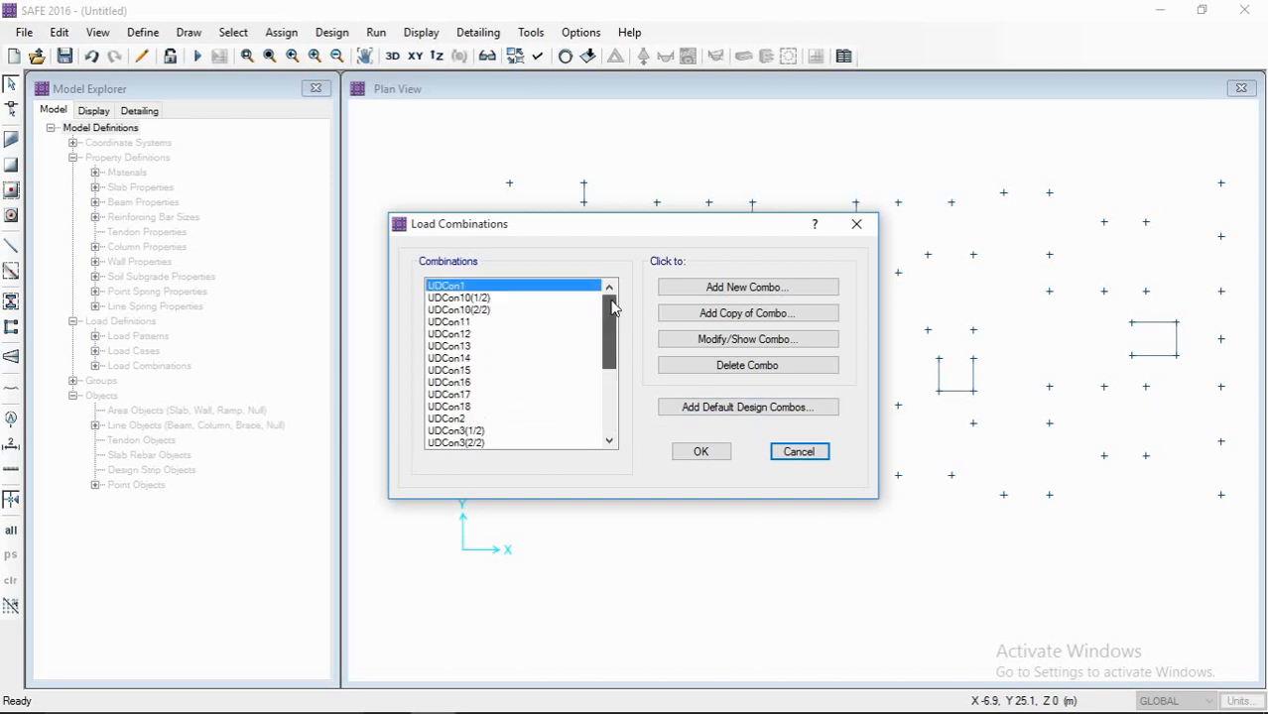
click(701, 452)
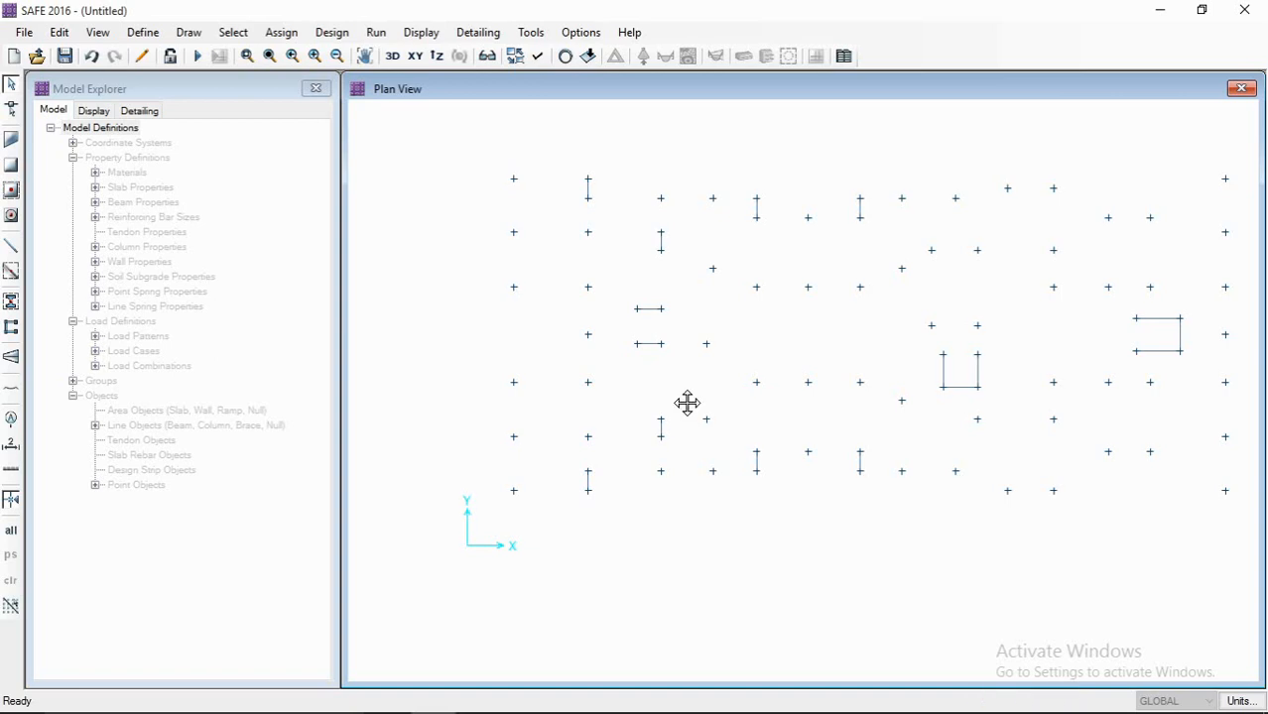
middle_drag(687, 403, 710, 420)
middle_drag(768, 356, 735, 347)
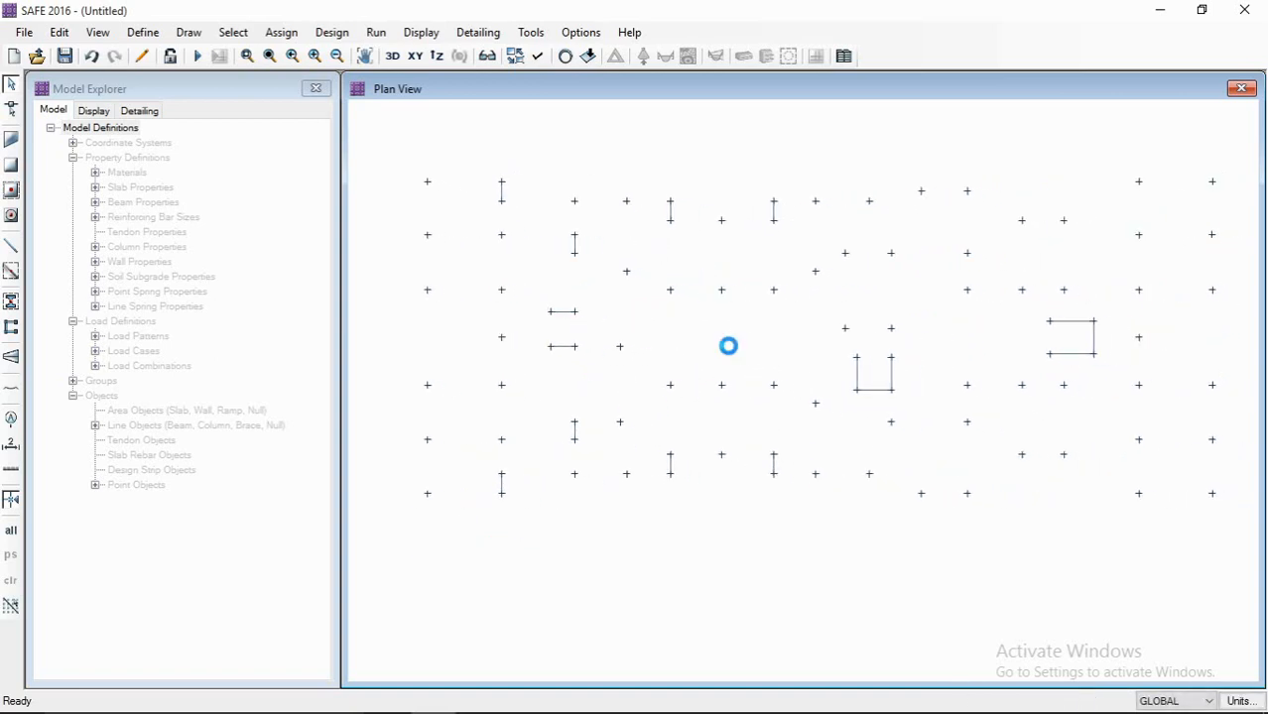
middle_drag(646, 372, 704, 335)
drag(456, 383, 520, 495)
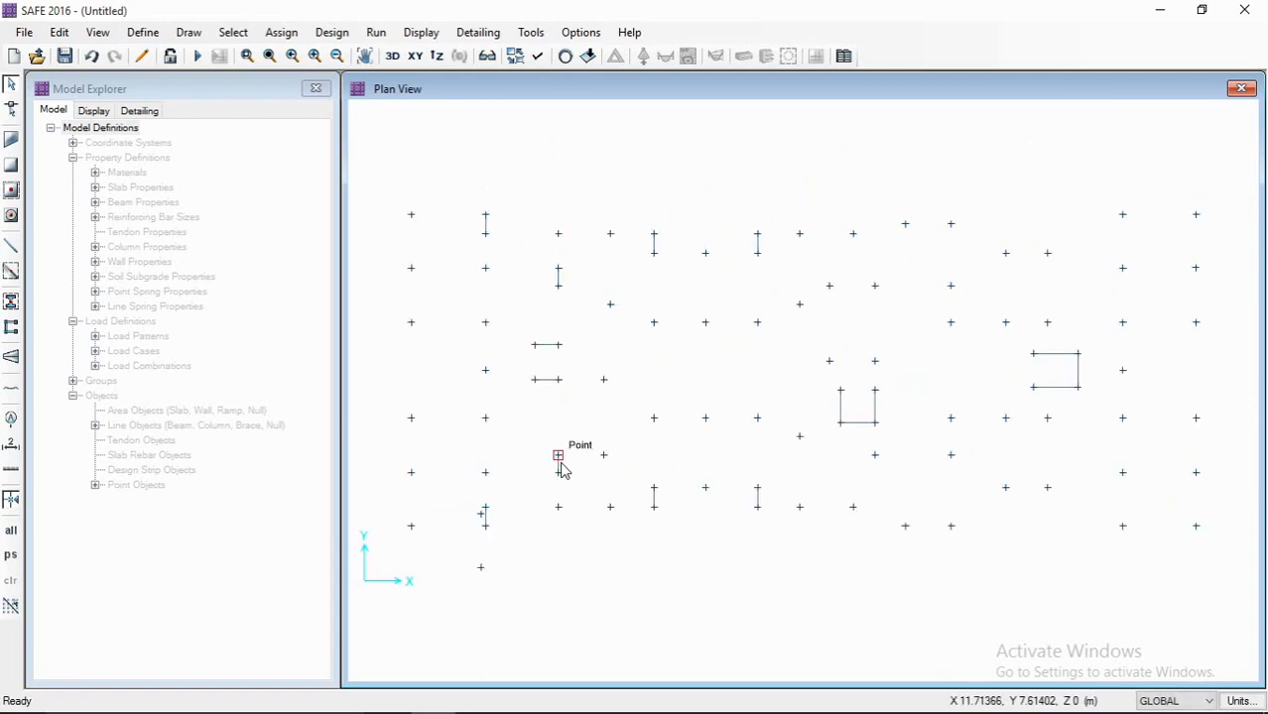
middle_drag(559, 461, 619, 435)
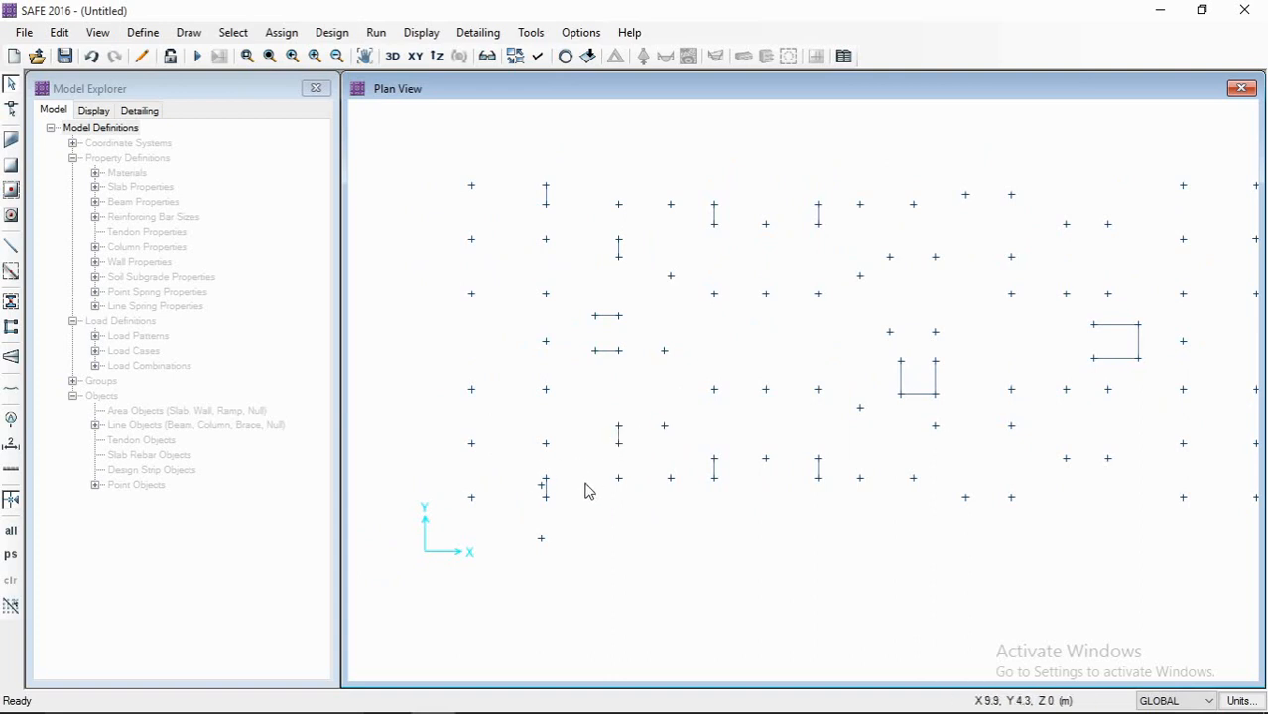
- Delete the supports and walls in the upper half of the plan and those along its lower right part
scroll(571, 365, down, 1)
drag(472, 181, 1094, 375)
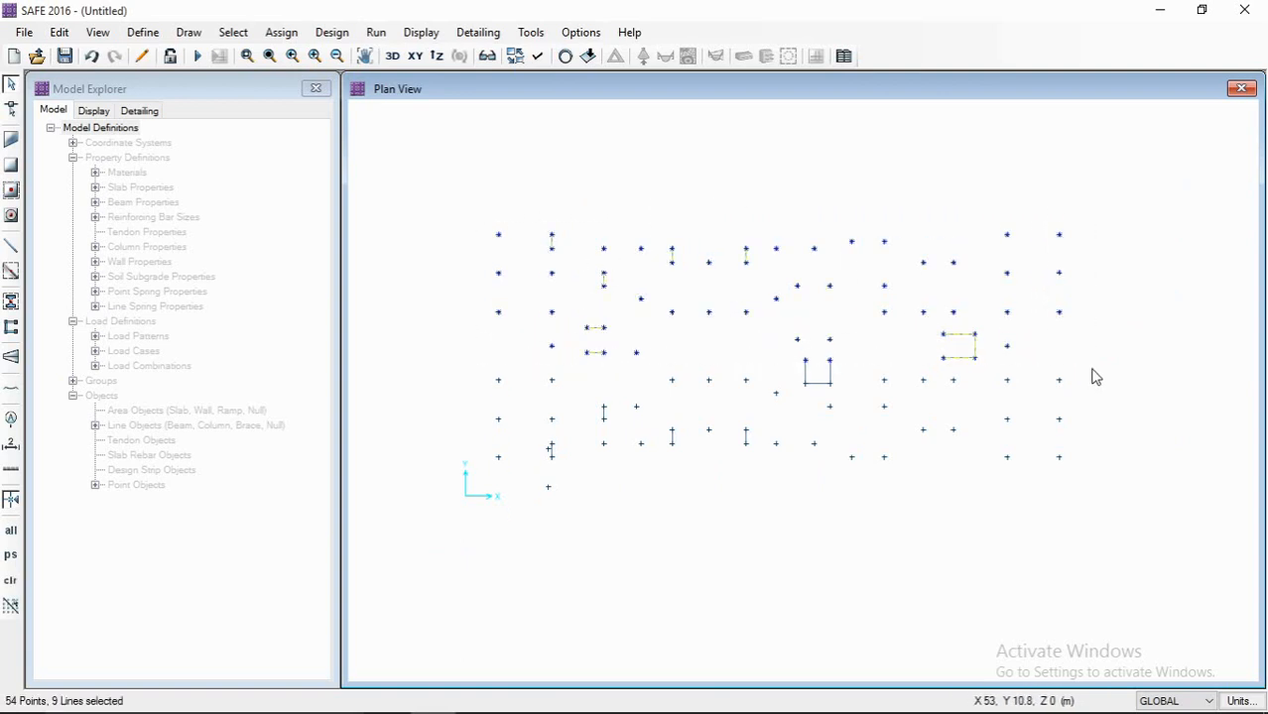
key(Delete)
drag(1097, 270, 666, 521)
key(Delete)
- Delete the remaining lower-left supports except the two lowest on the leftmost column line, the short wall and the single point beside it
drag(670, 443, 538, 520)
key(Delete)
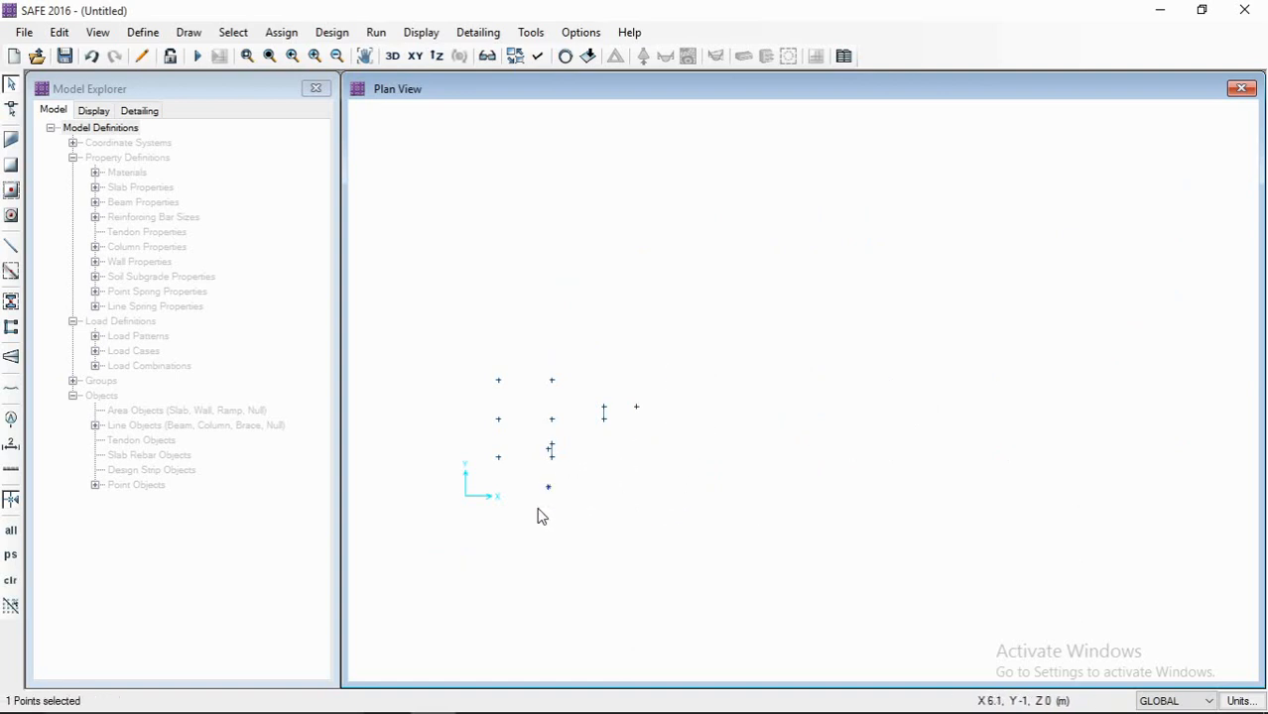
key(Delete)
drag(566, 363, 506, 546)
key(Delete)
scroll(588, 413, up, 2)
key(Delete)
middle_drag(704, 487, 906, 475)
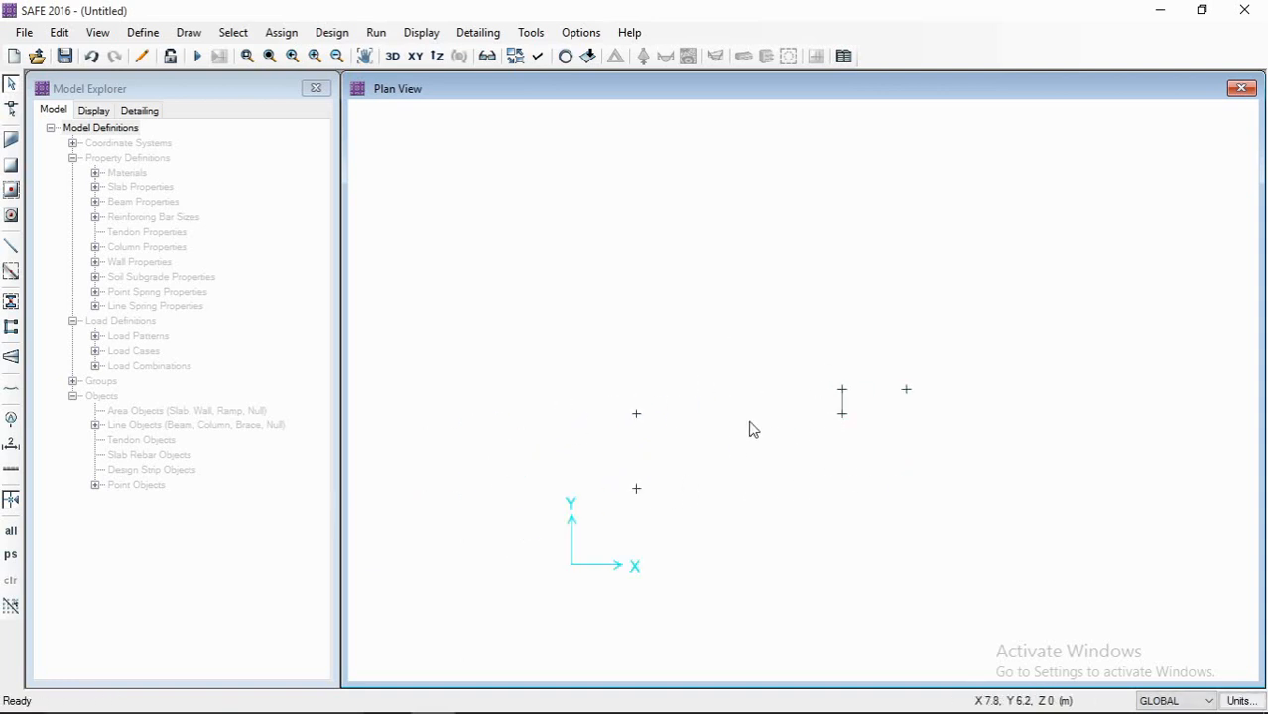
middle_drag(769, 419, 709, 413)
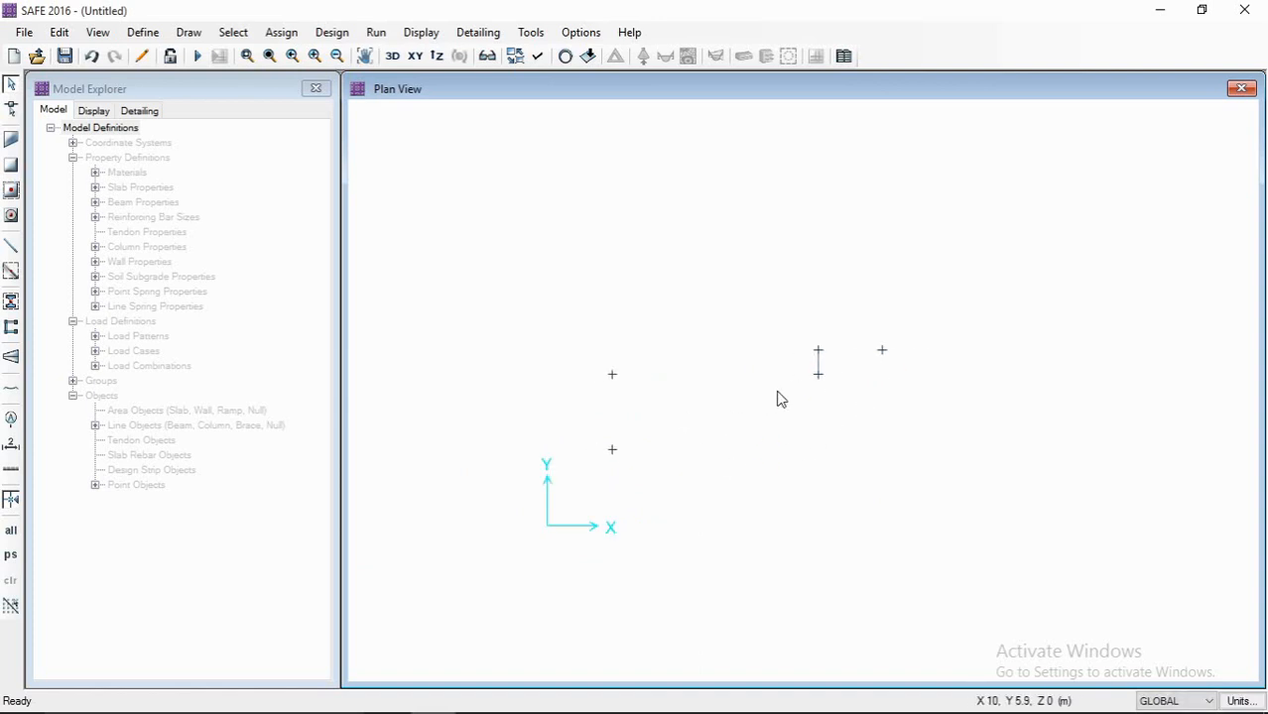
middle_drag(599, 357, 623, 335)
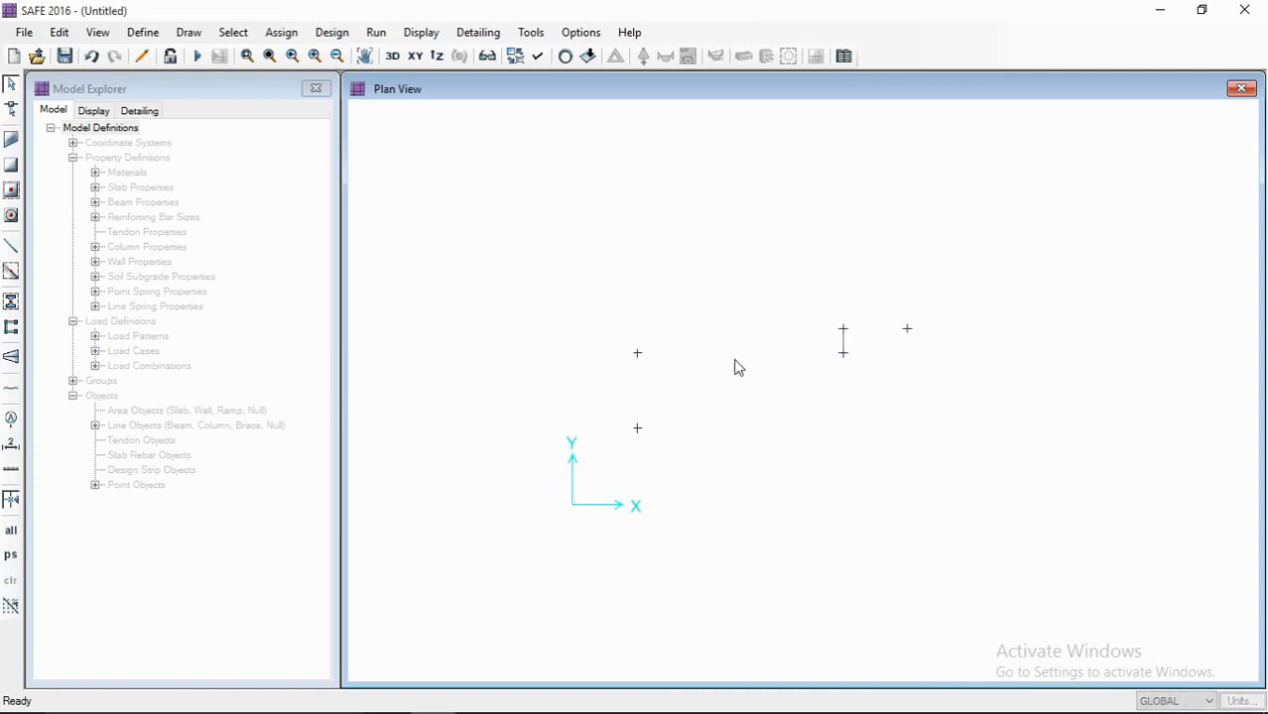
middle_drag(772, 383, 805, 381)
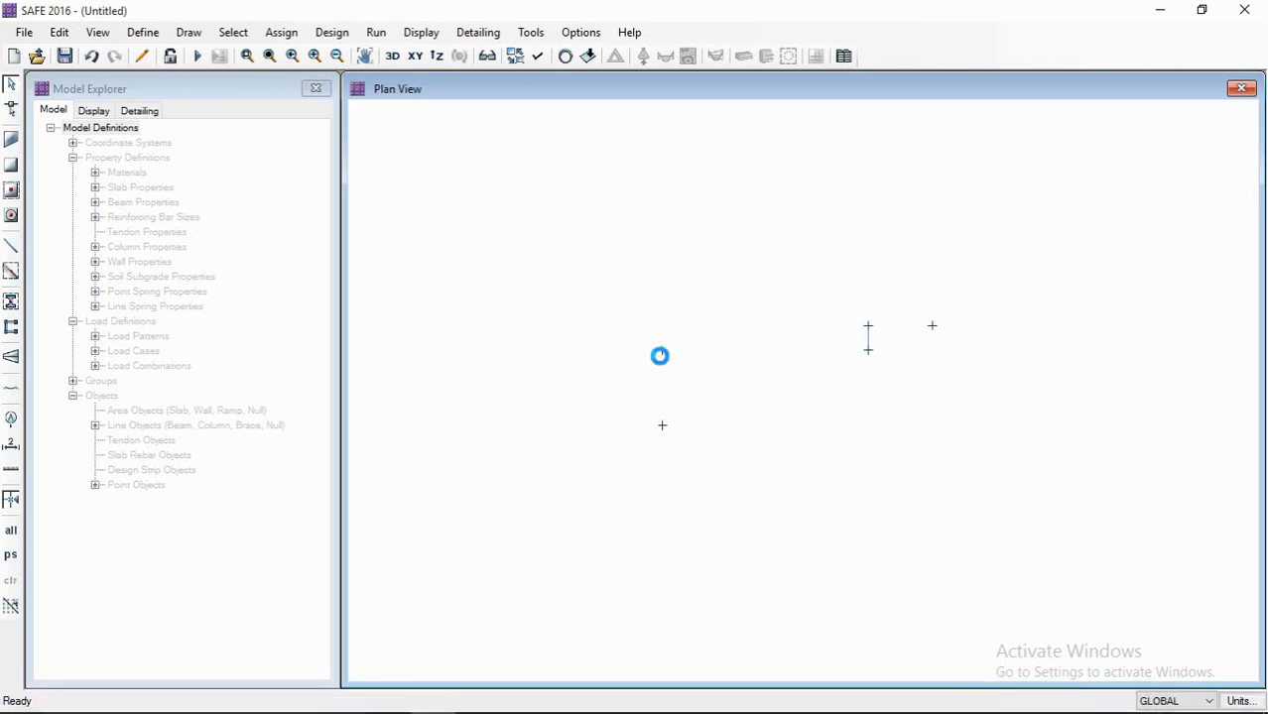
scroll(667, 357, up, 2)
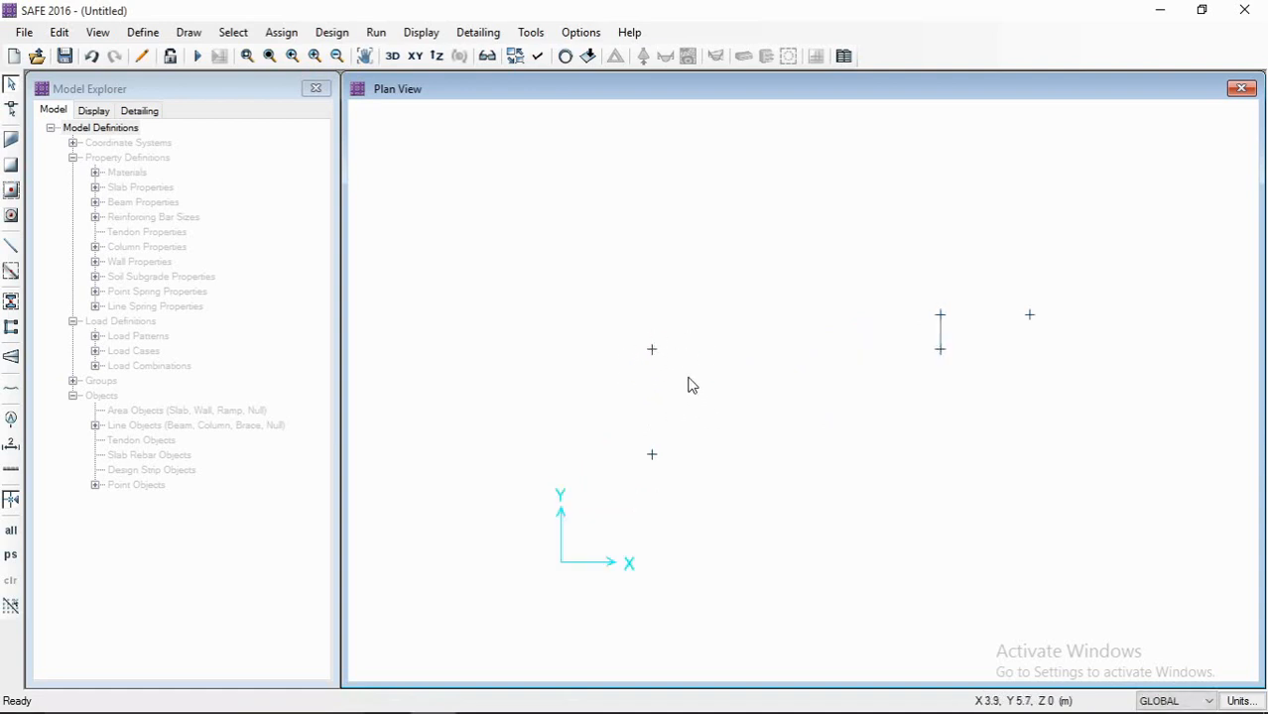
middle_drag(639, 361, 663, 339)
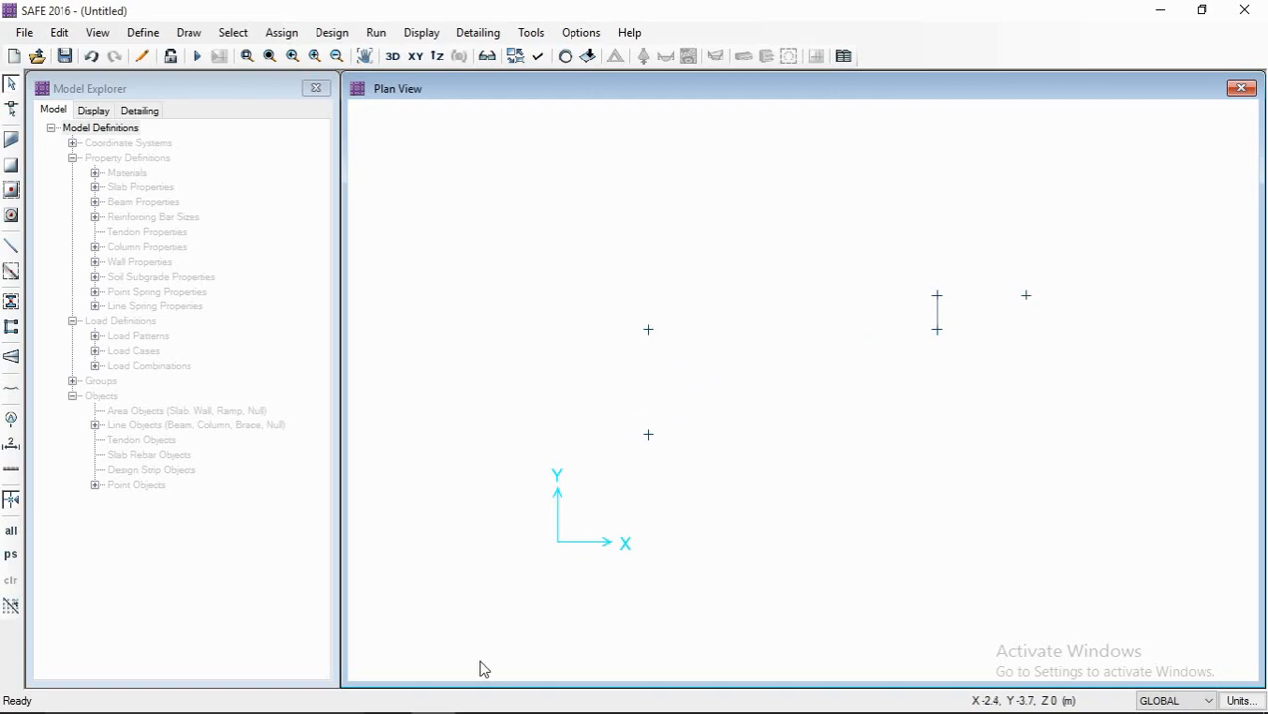
- Switch to the SERVICE model in ETABS and show the plan view of the Base level
mouse_move(535, 709)
click(478, 696)
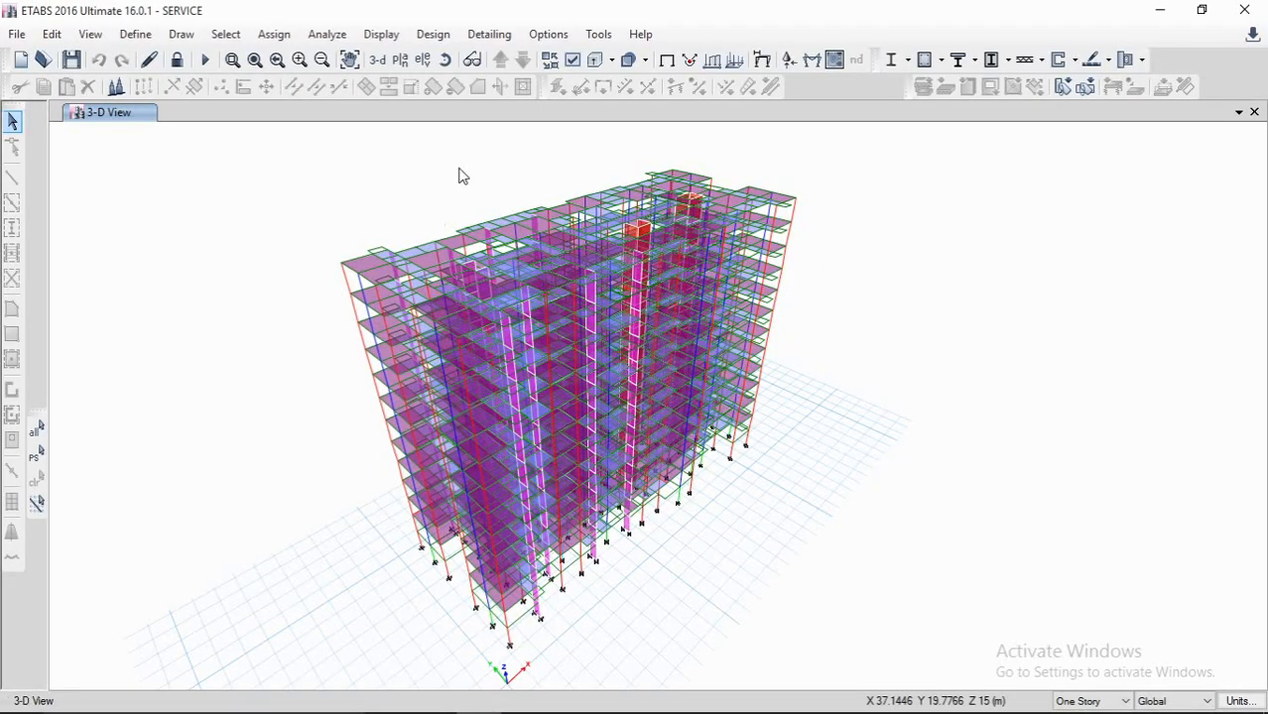
click(377, 60)
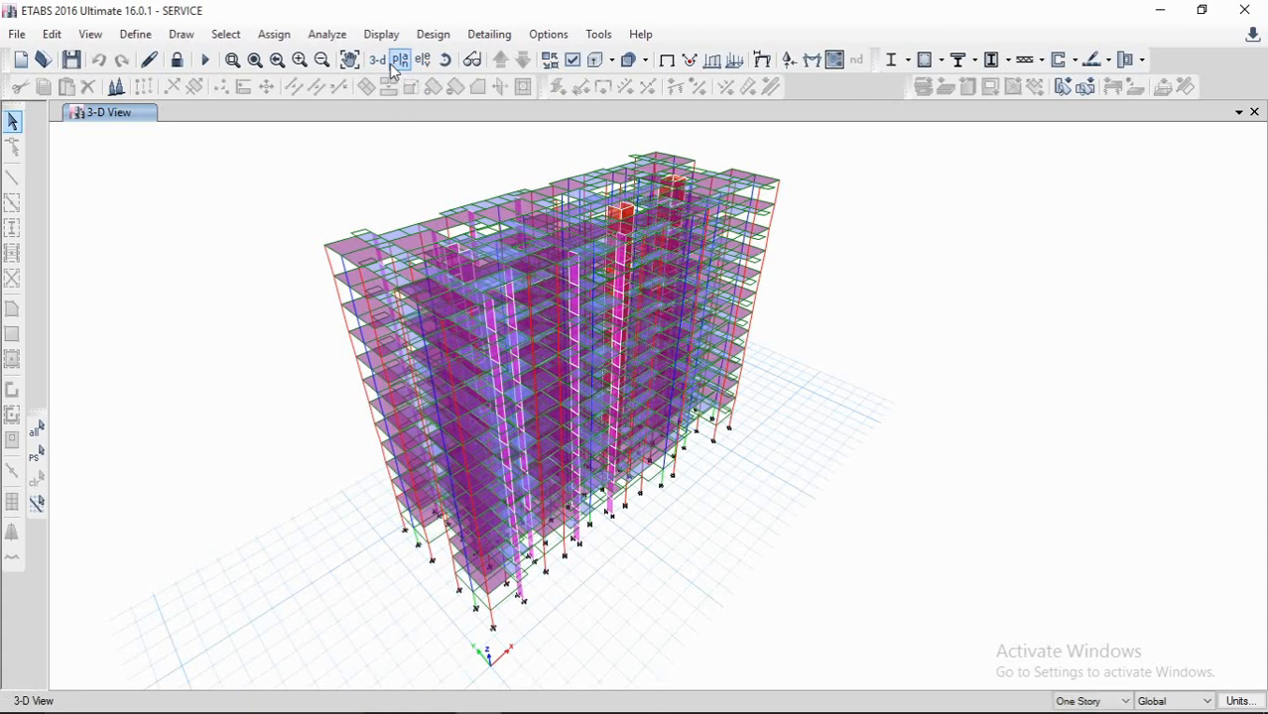
click(399, 59)
click(545, 446)
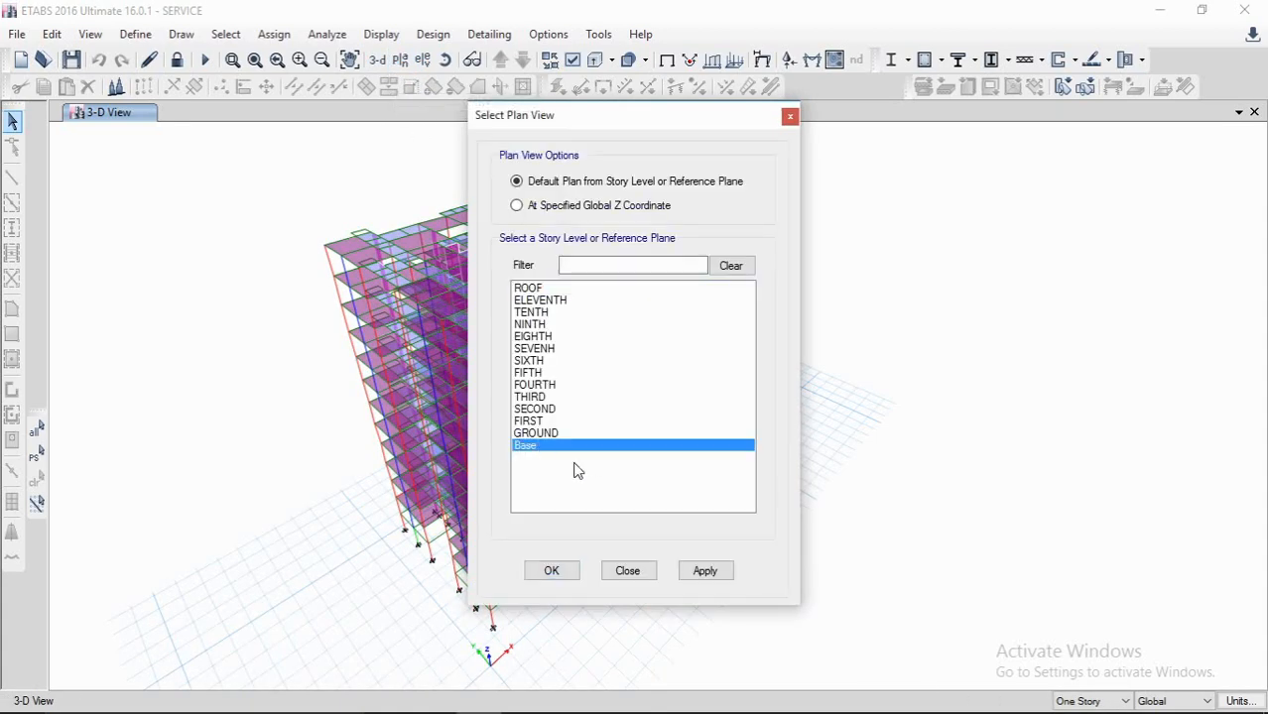
click(710, 573)
- Clear the selection, select the five base joints matching the supports kept in SAFE, and show only those objects
scroll(428, 298, down, 5)
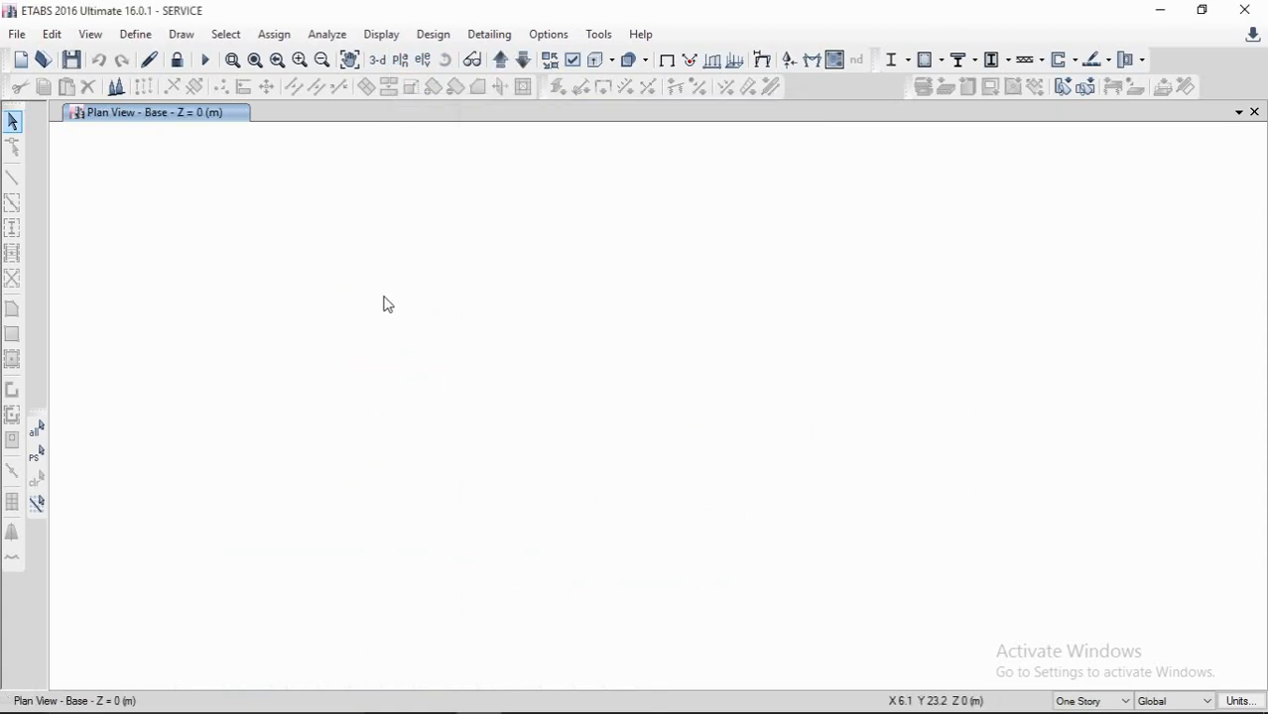
scroll(427, 339, up, 3)
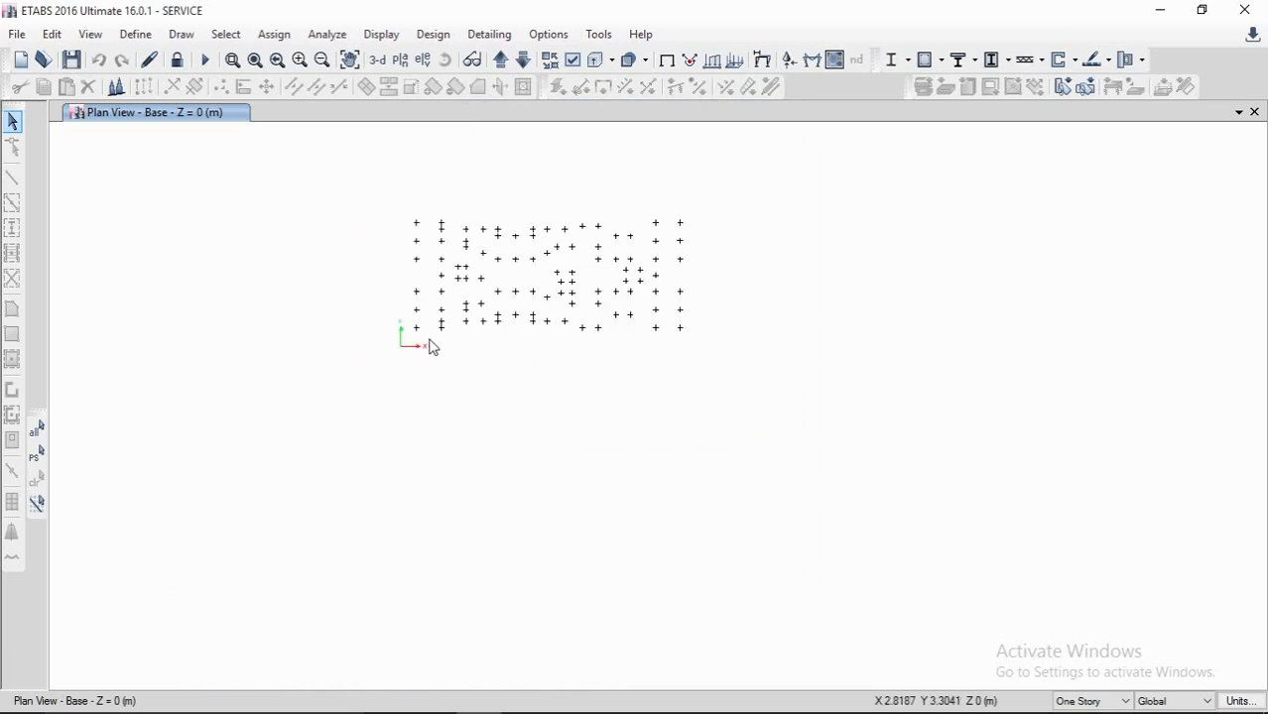
scroll(424, 339, up, 5)
middle_drag(400, 276, 438, 428)
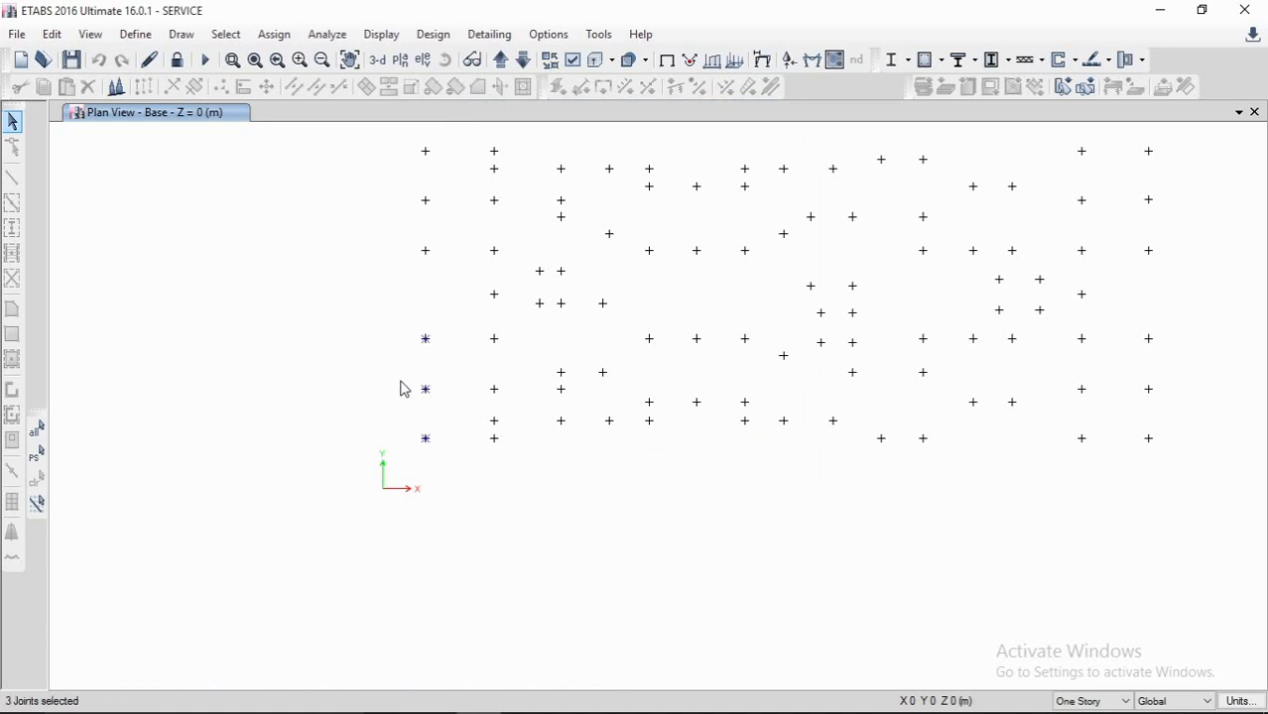
click(32, 483)
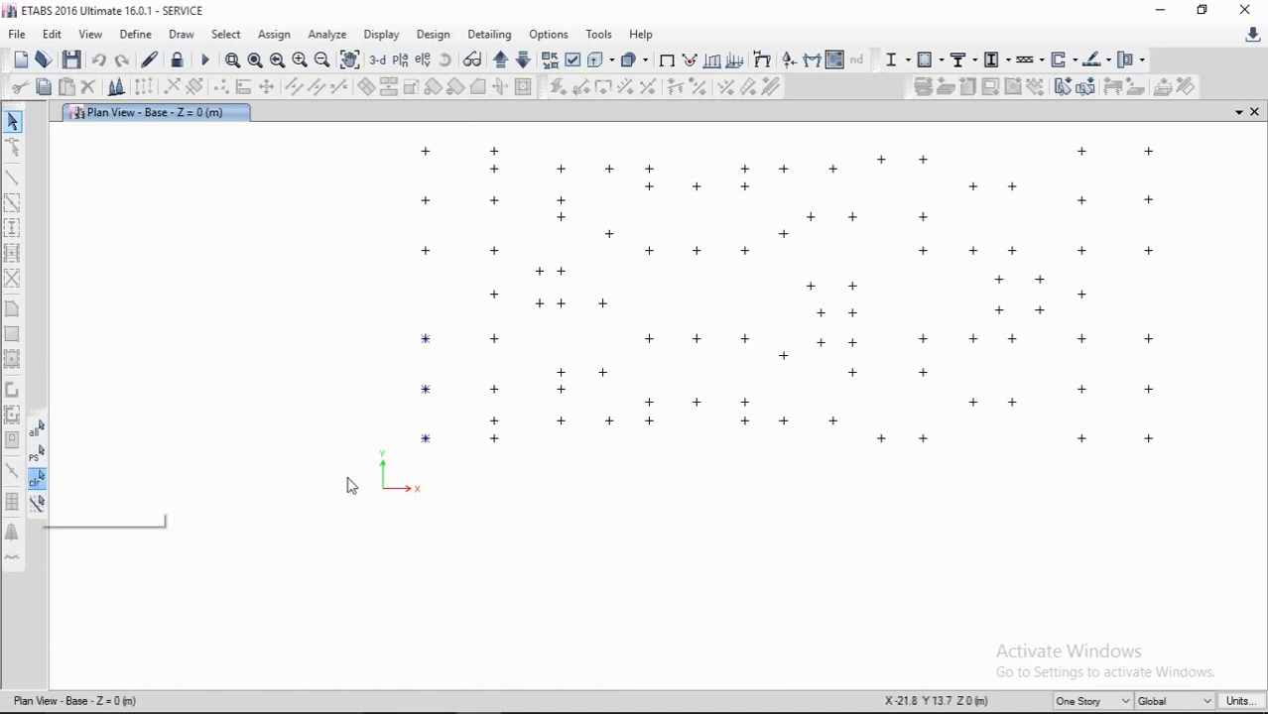
drag(403, 381, 456, 488)
drag(547, 358, 625, 410)
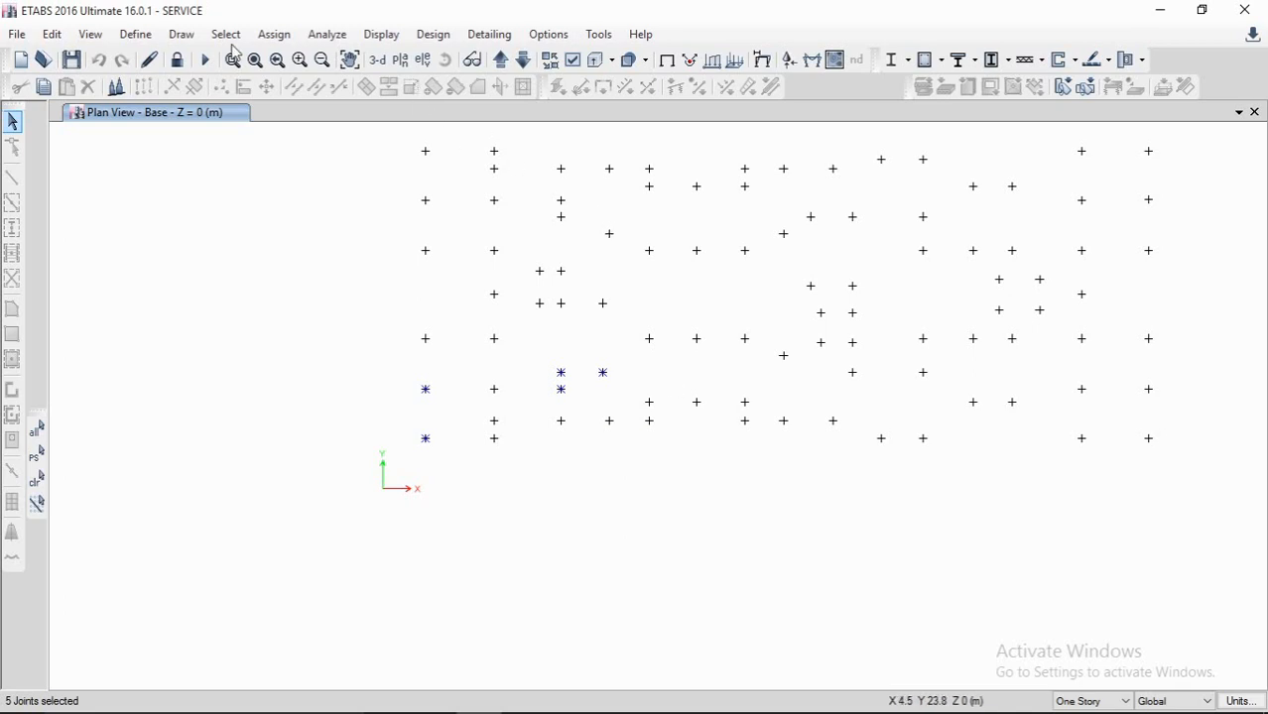
click(91, 36)
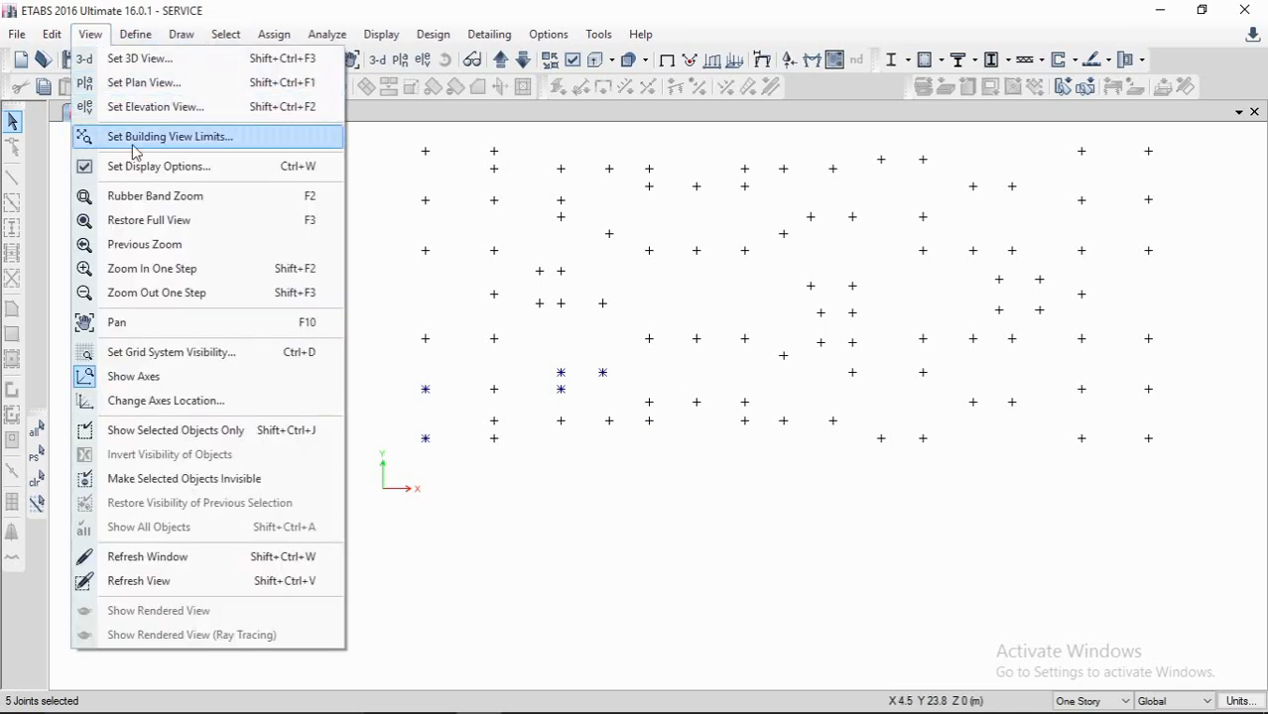
click(161, 431)
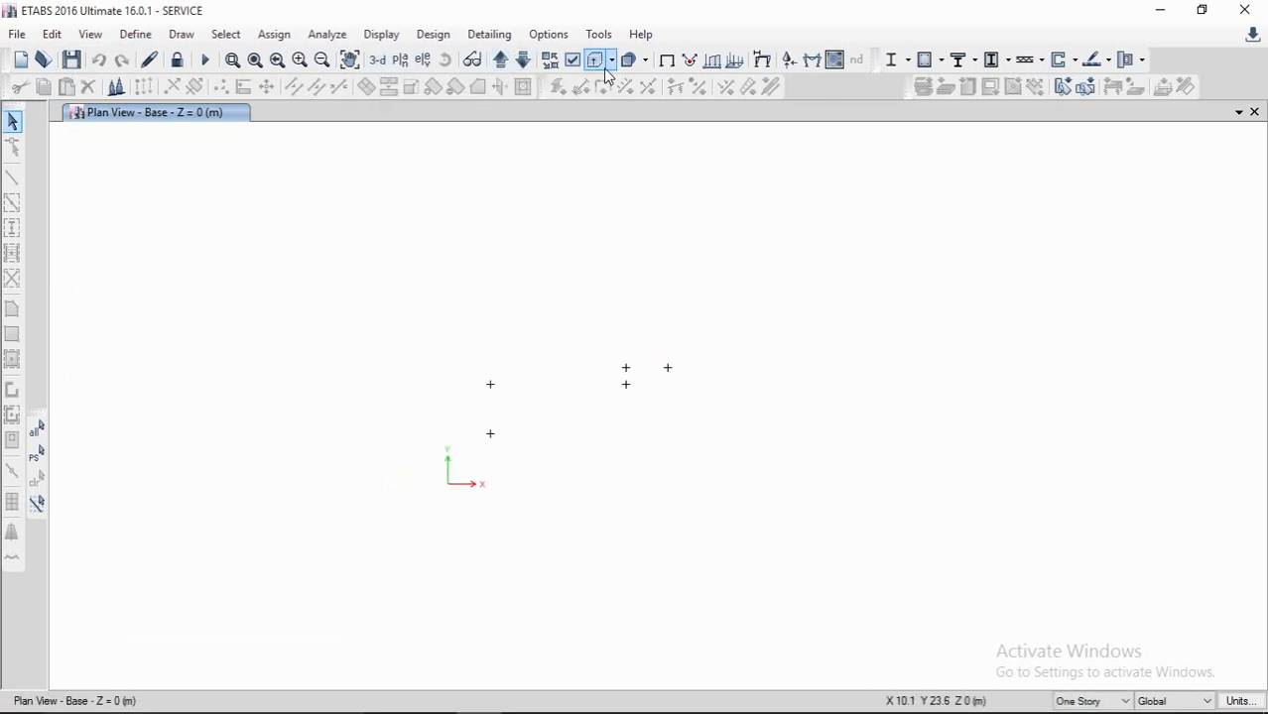
- Display the Fz support reactions as arrows for load combination UDCon2
click(383, 35)
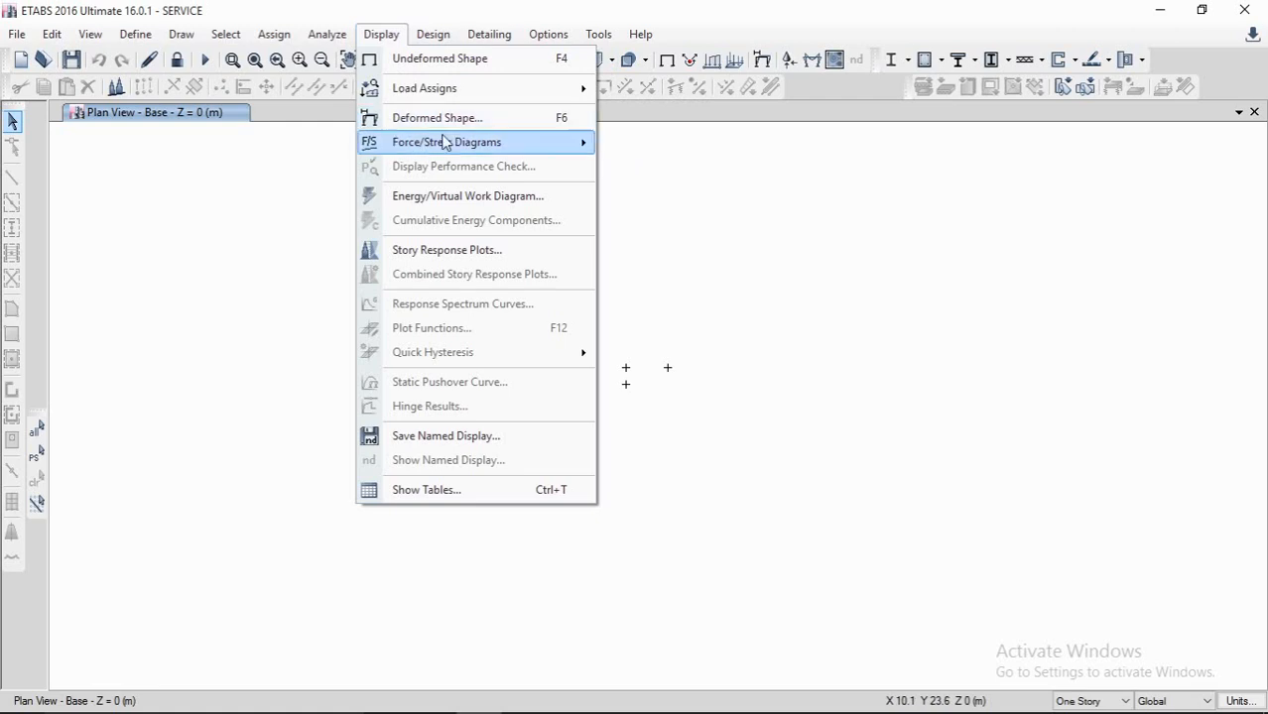
mouse_move(445, 144)
click(701, 144)
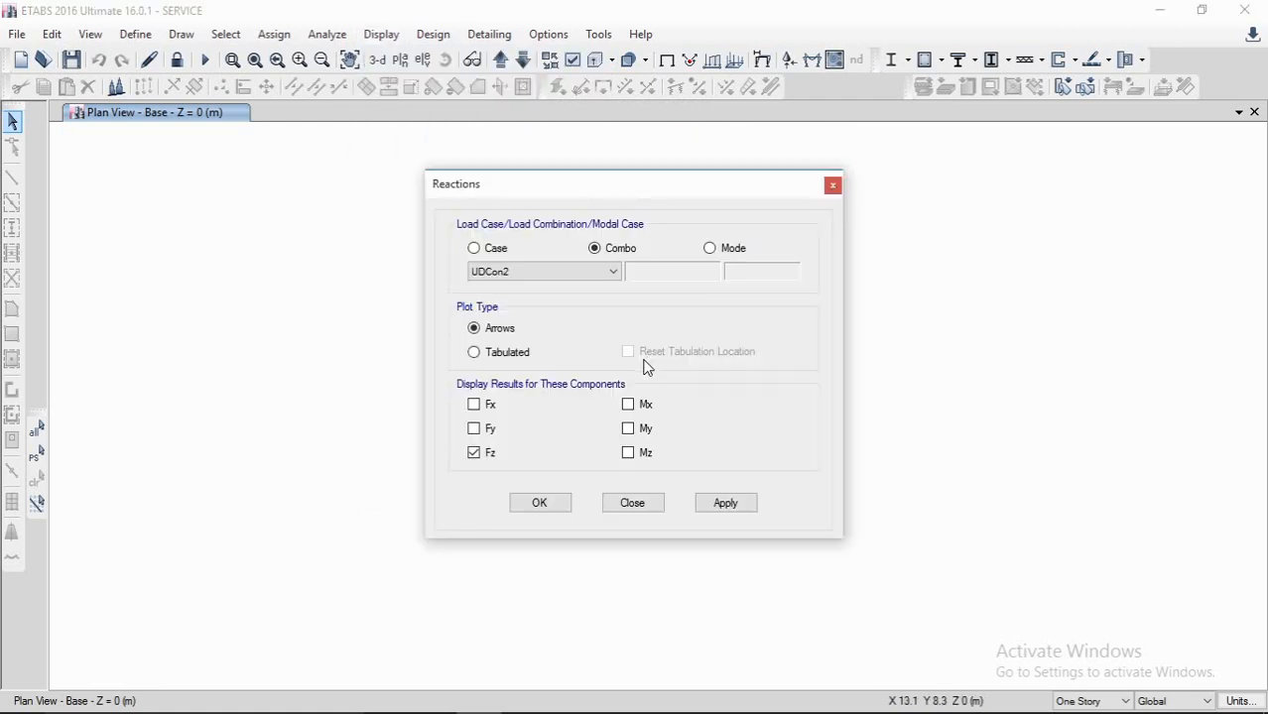
click(586, 272)
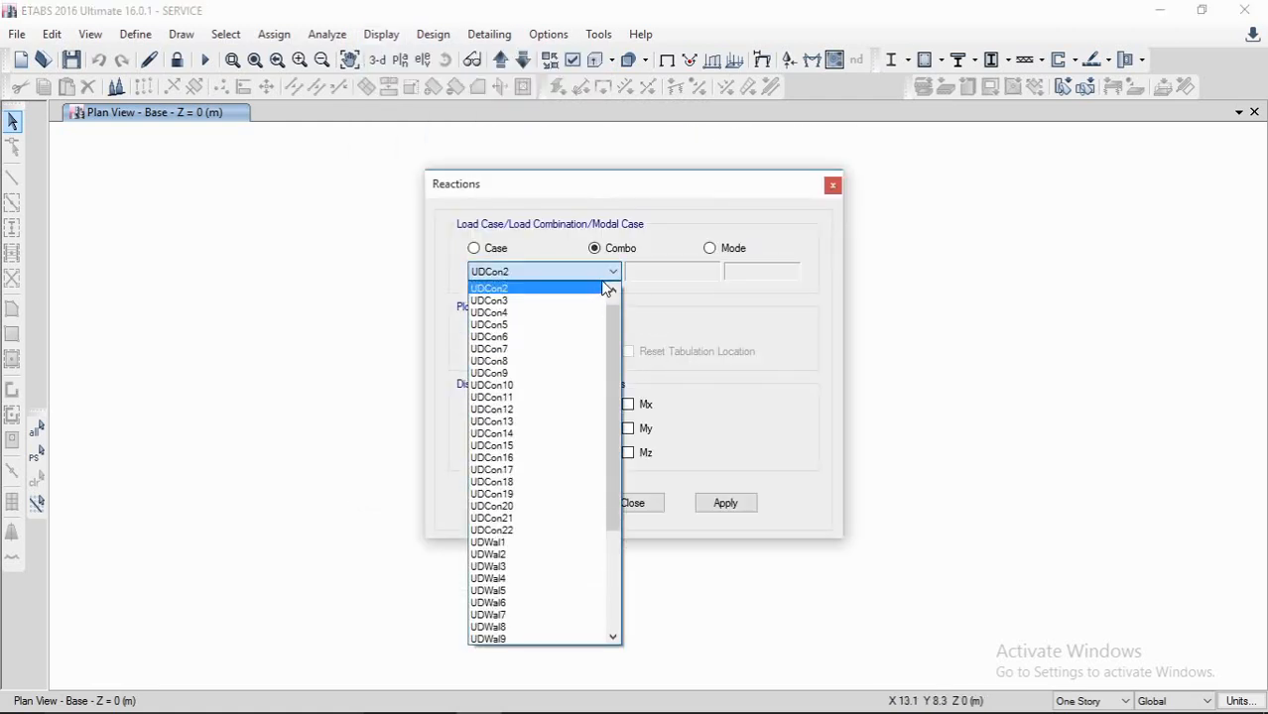
click(565, 284)
click(739, 505)
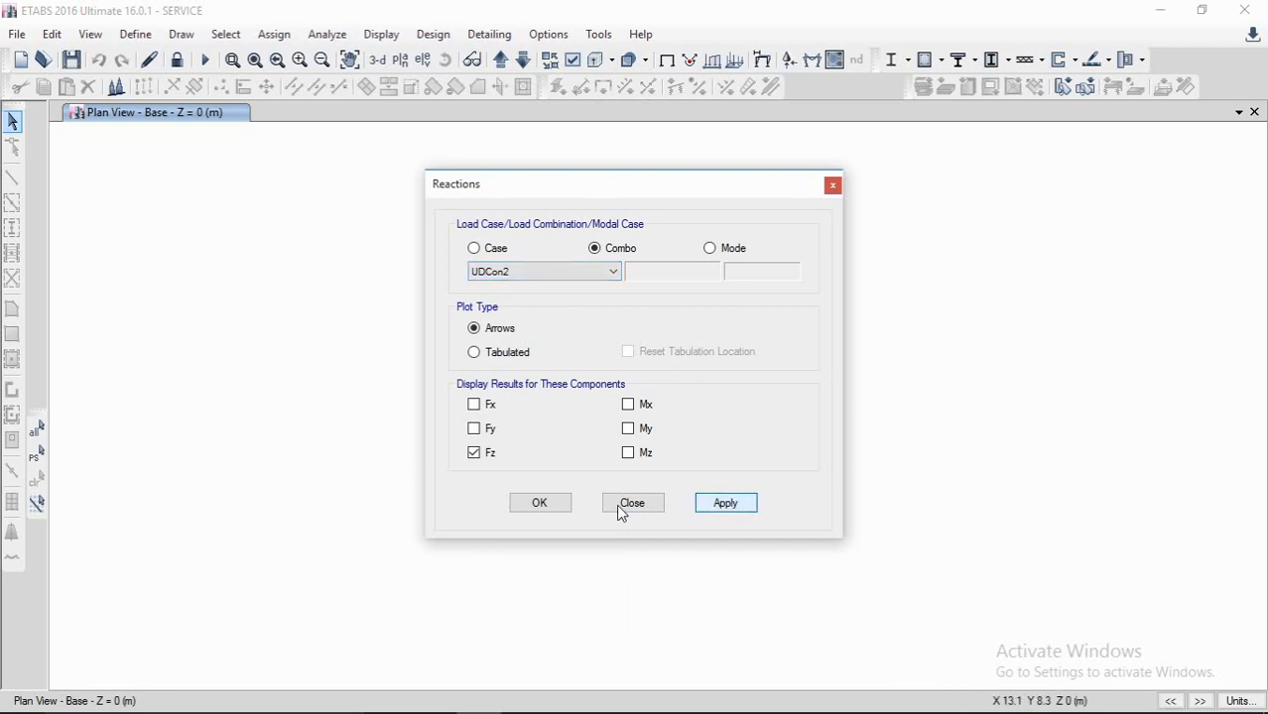
click(633, 501)
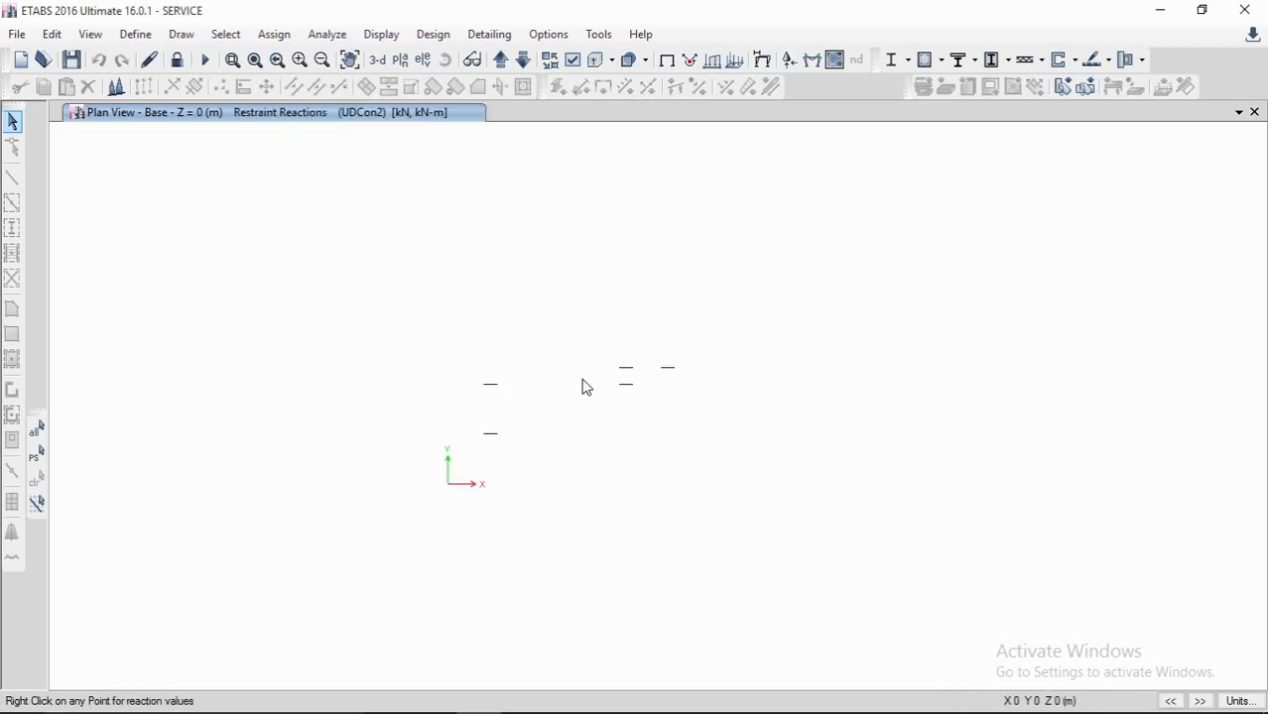
- Switch to the 3D view and examine the vertical reactions at the two column supports nearest the origin
click(378, 61)
scroll(613, 496, up, 4)
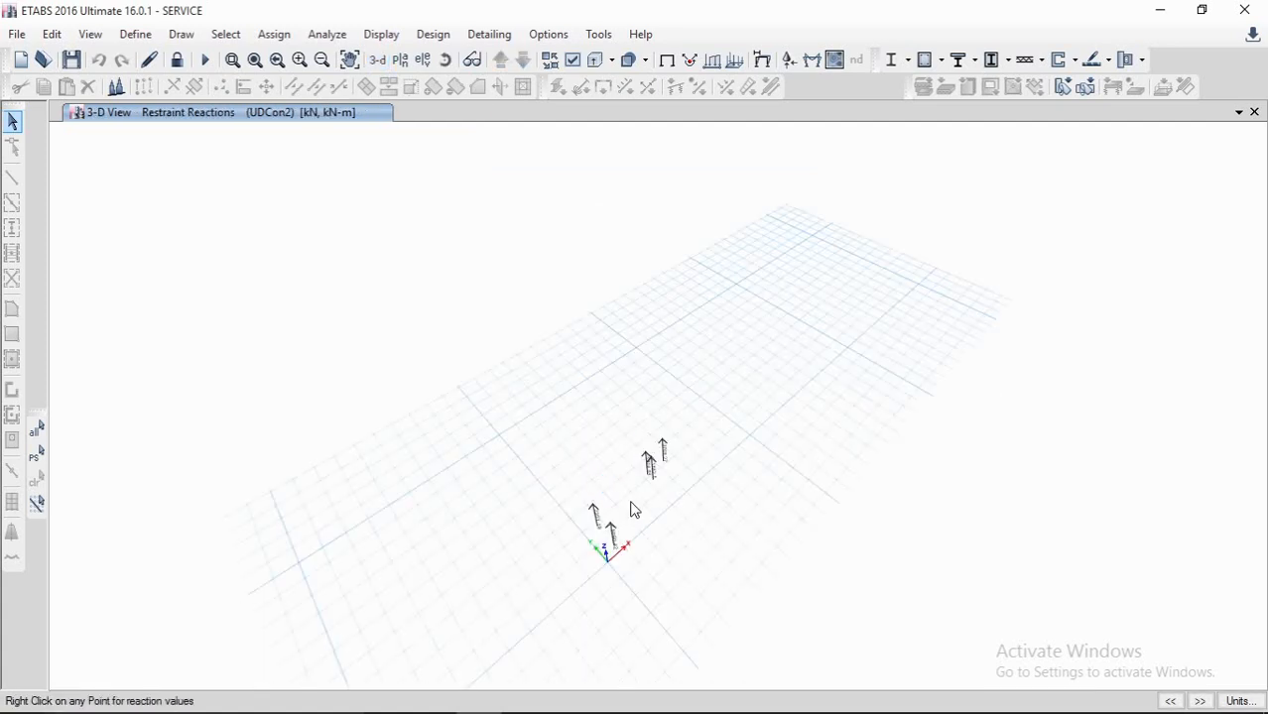
scroll(574, 385, up, 2)
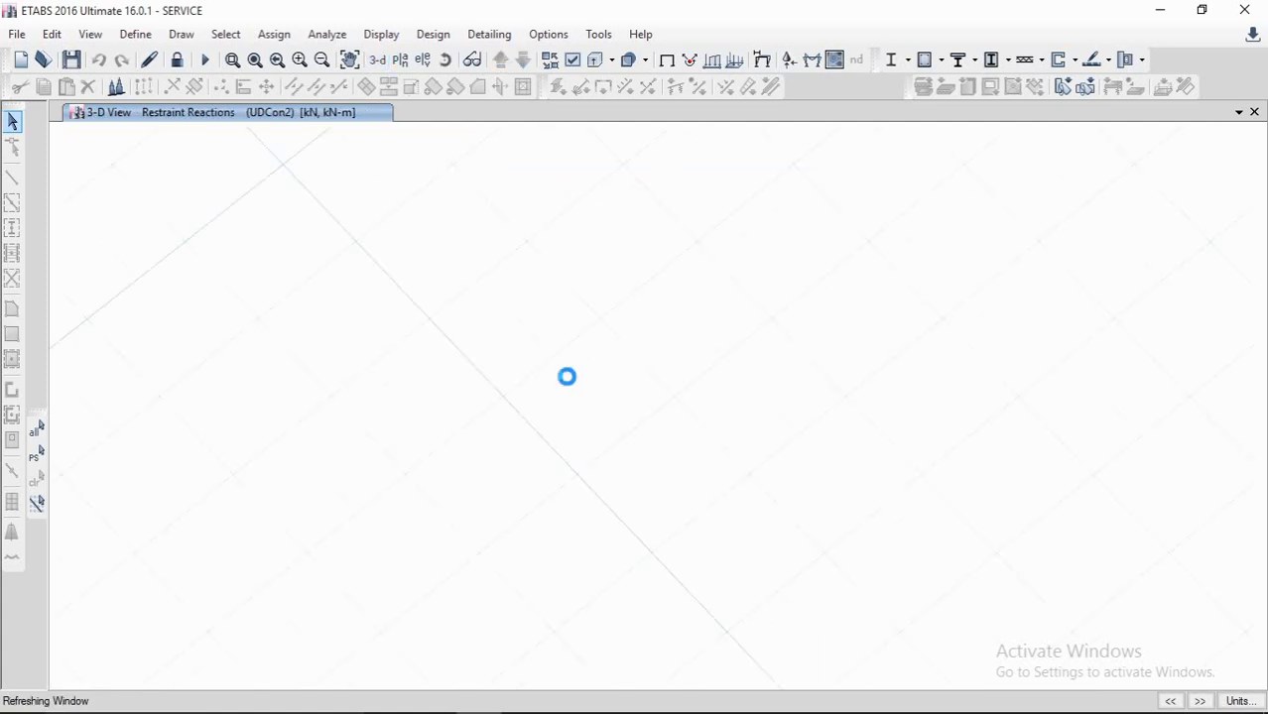
middle_drag(591, 419, 558, 235)
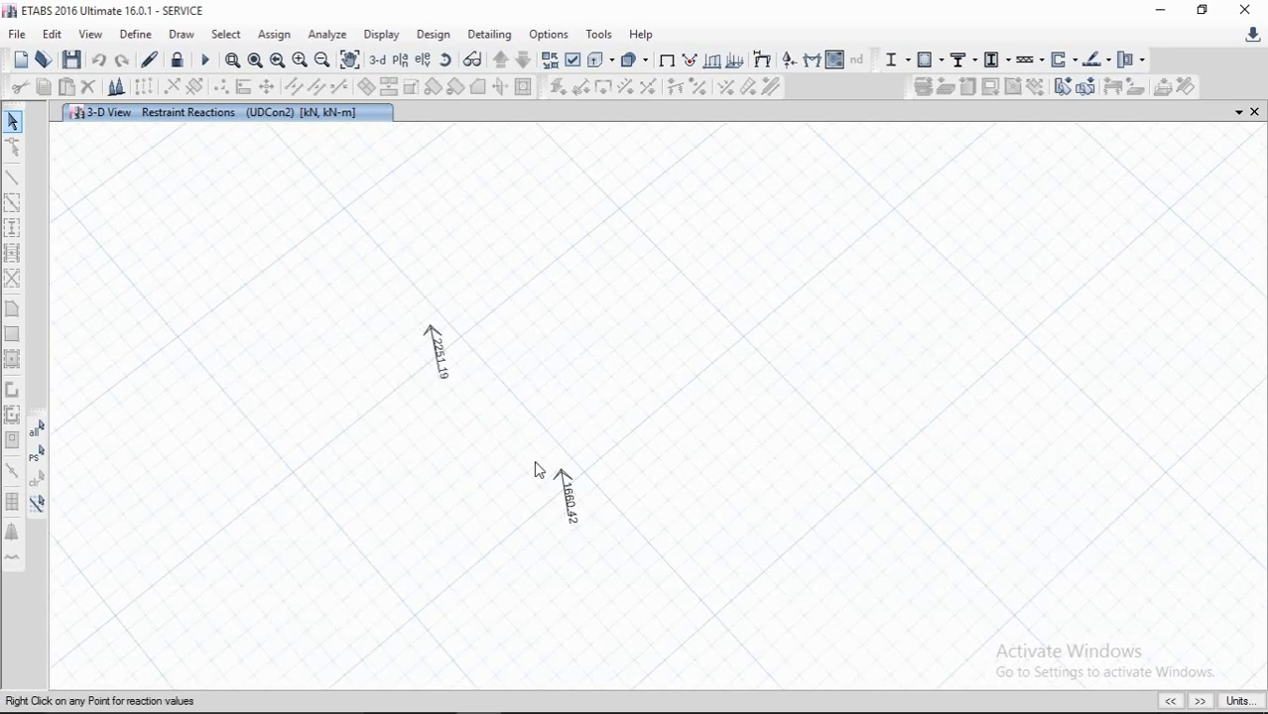
middle_drag(533, 469, 529, 454)
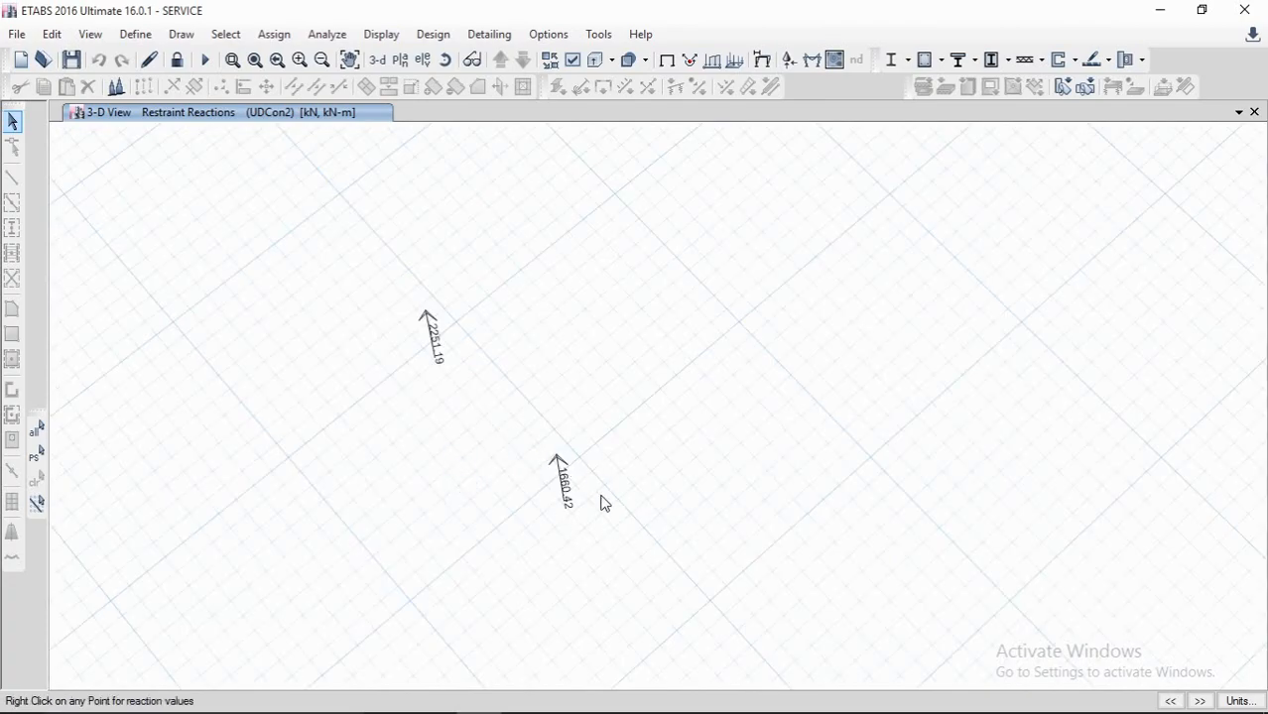
- Switch to the footing design workbook in Excel, recheck the ETABS reactions, and set the column load P to 1620 KN
click(569, 696)
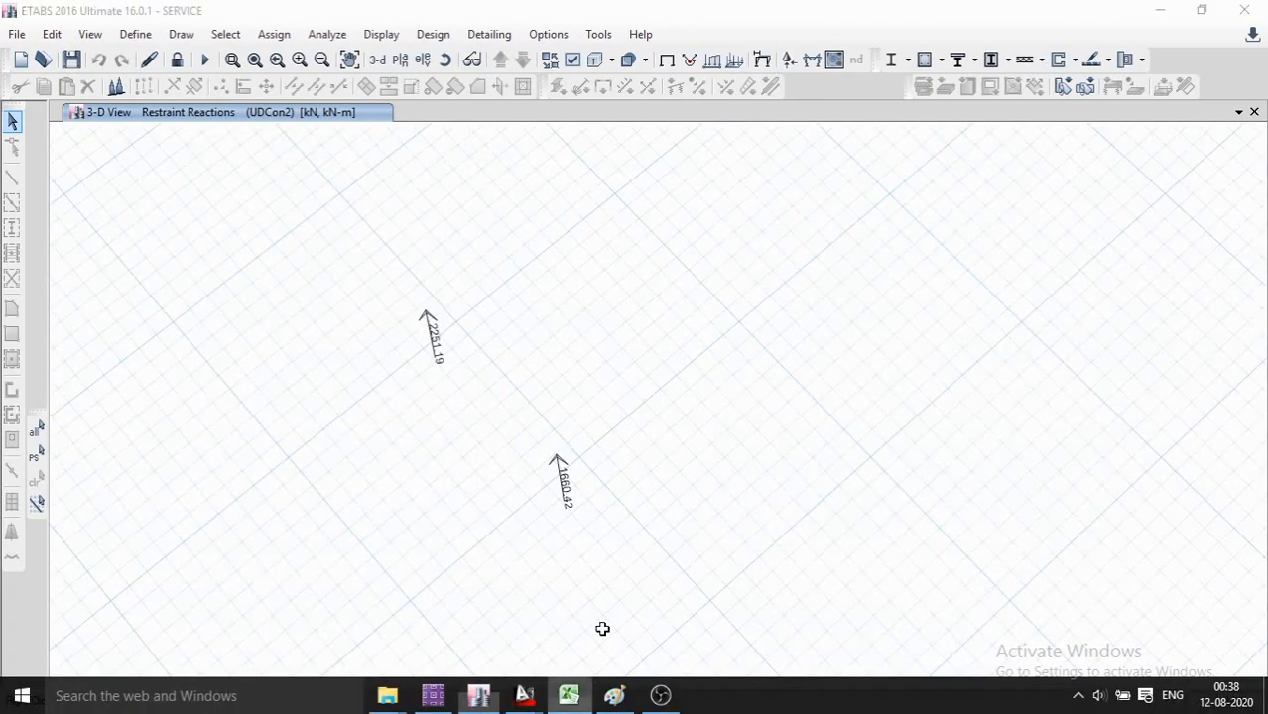
scroll(587, 434, up, 20)
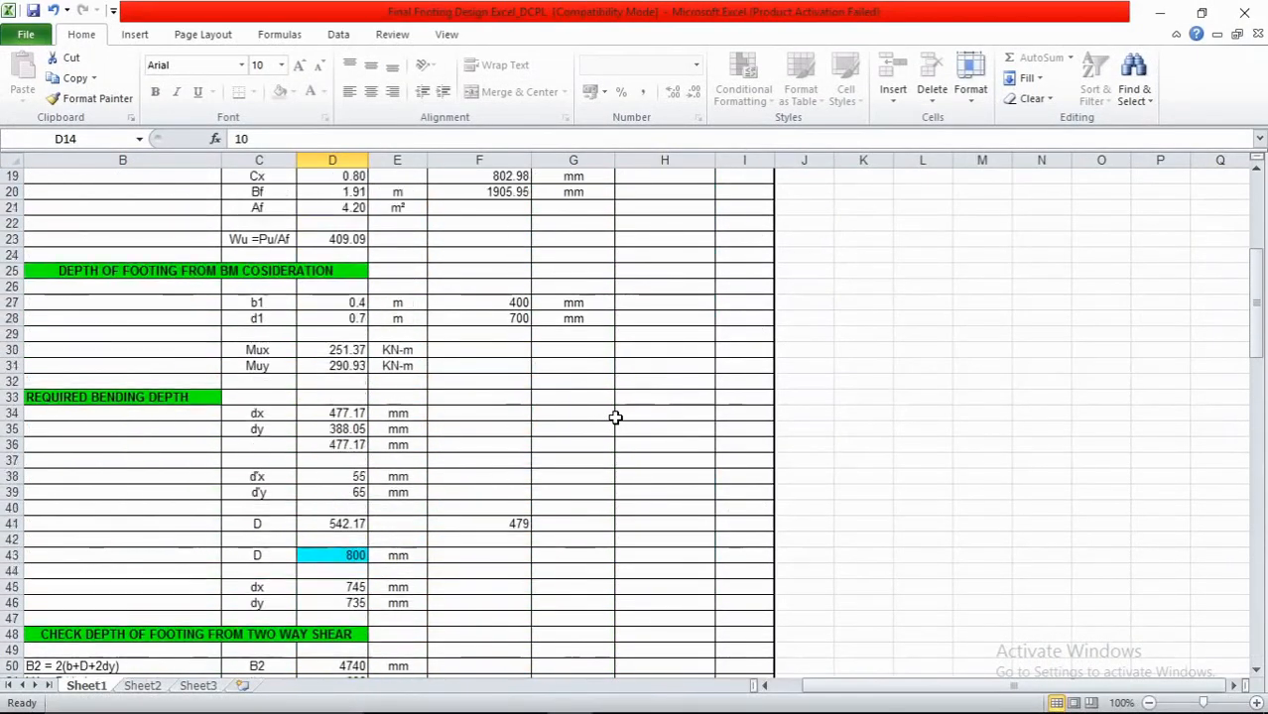
click(335, 245)
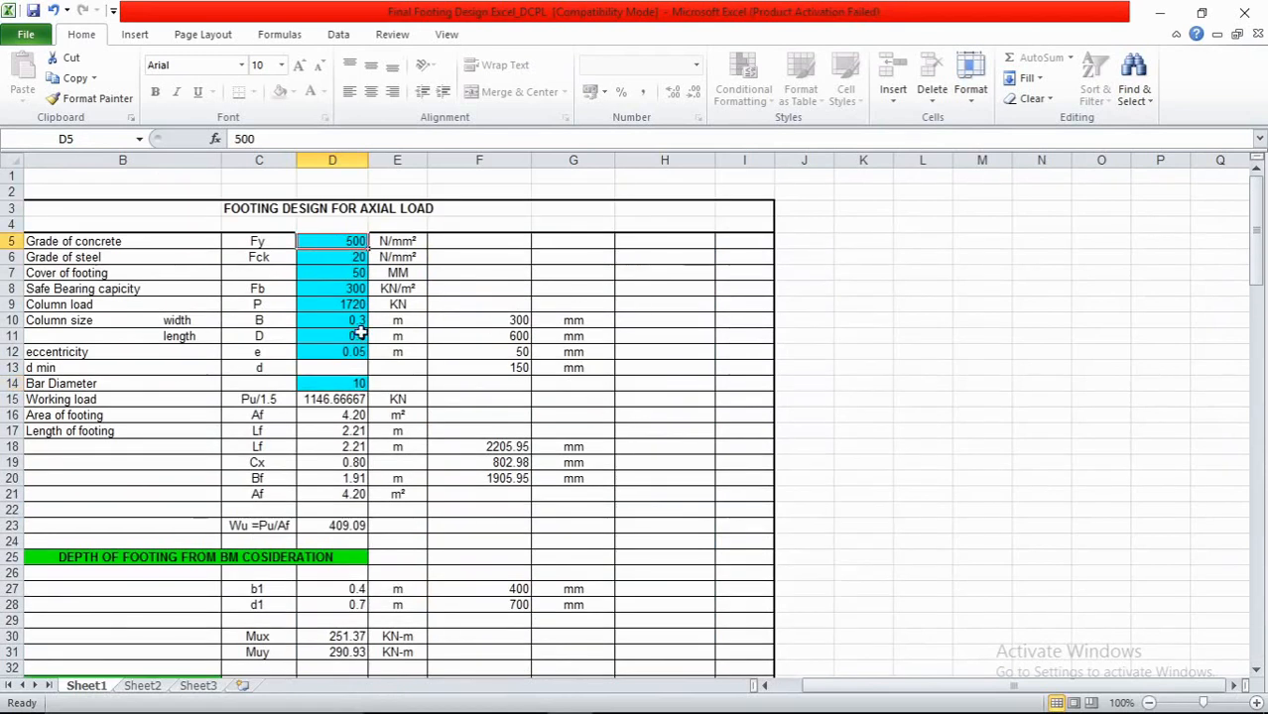
click(343, 307)
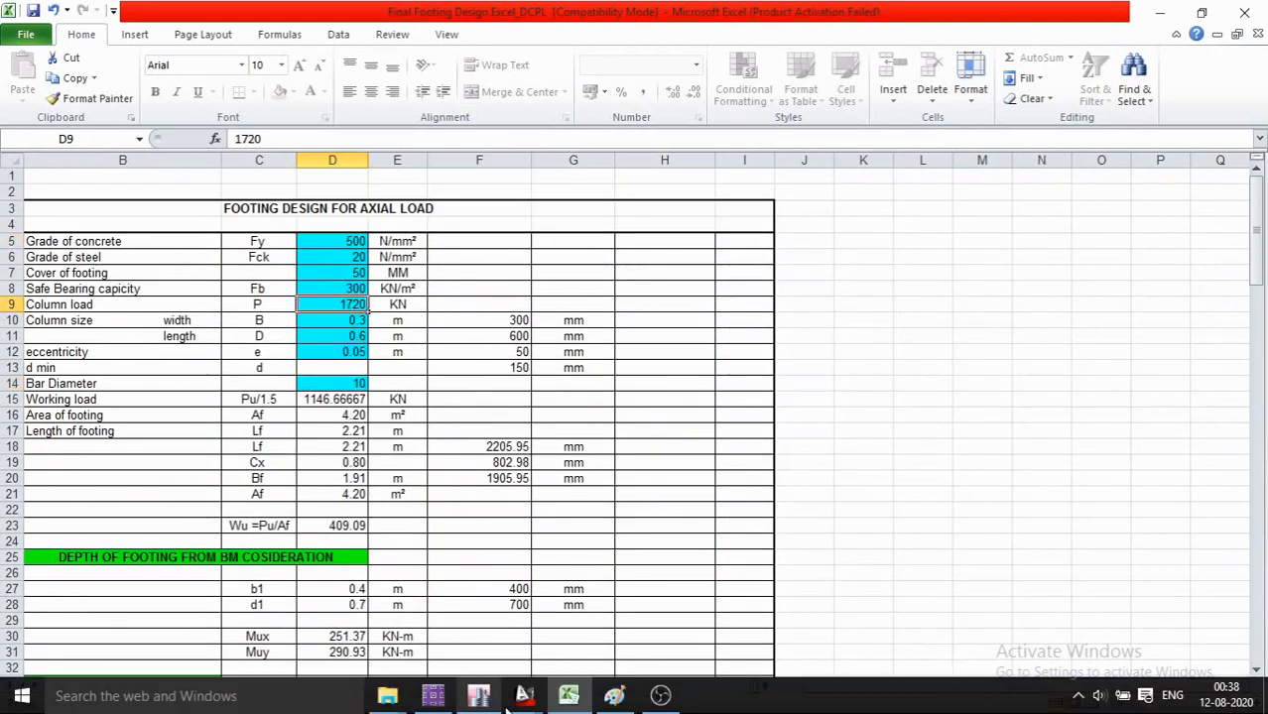
click(478, 706)
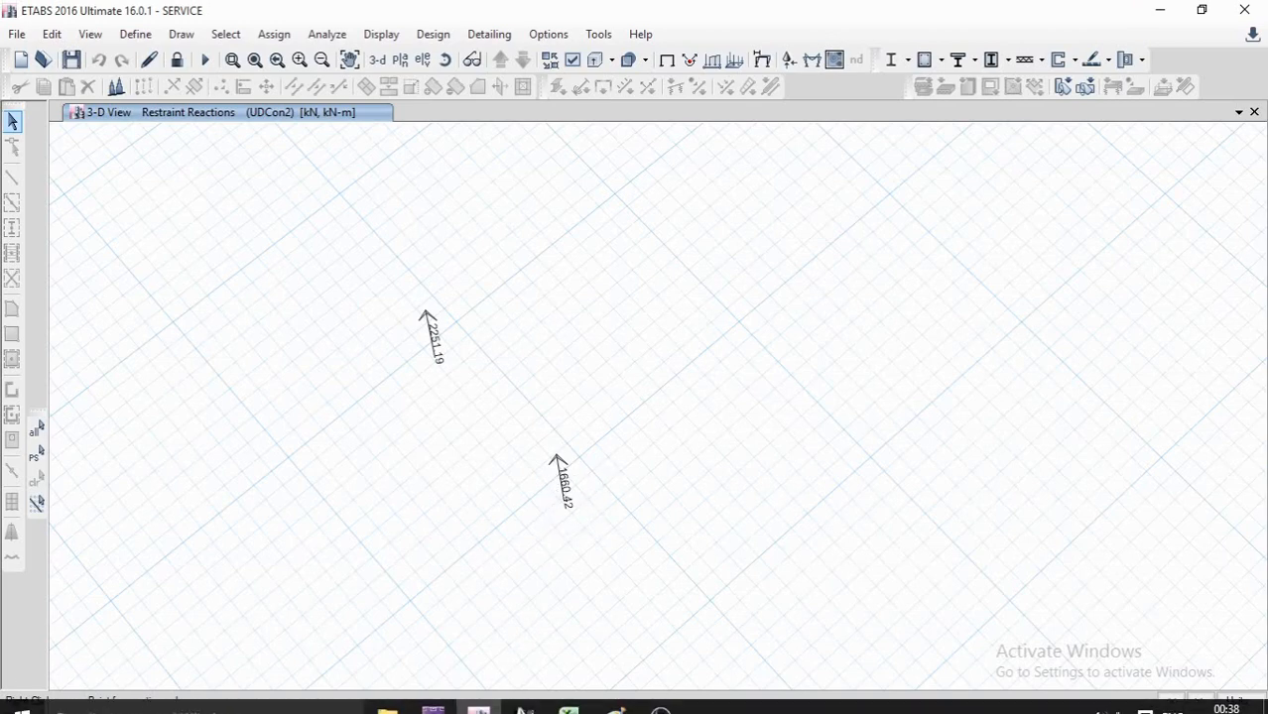
click(570, 704)
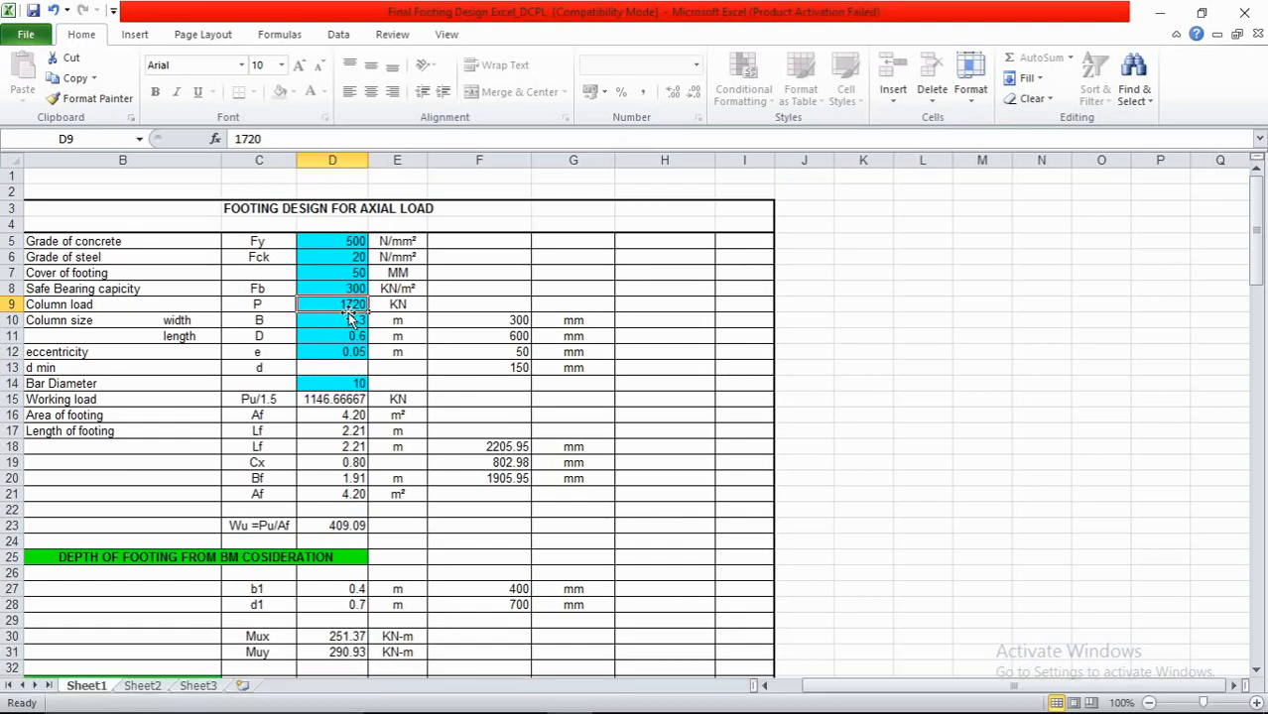
text(1)
click(353, 318)
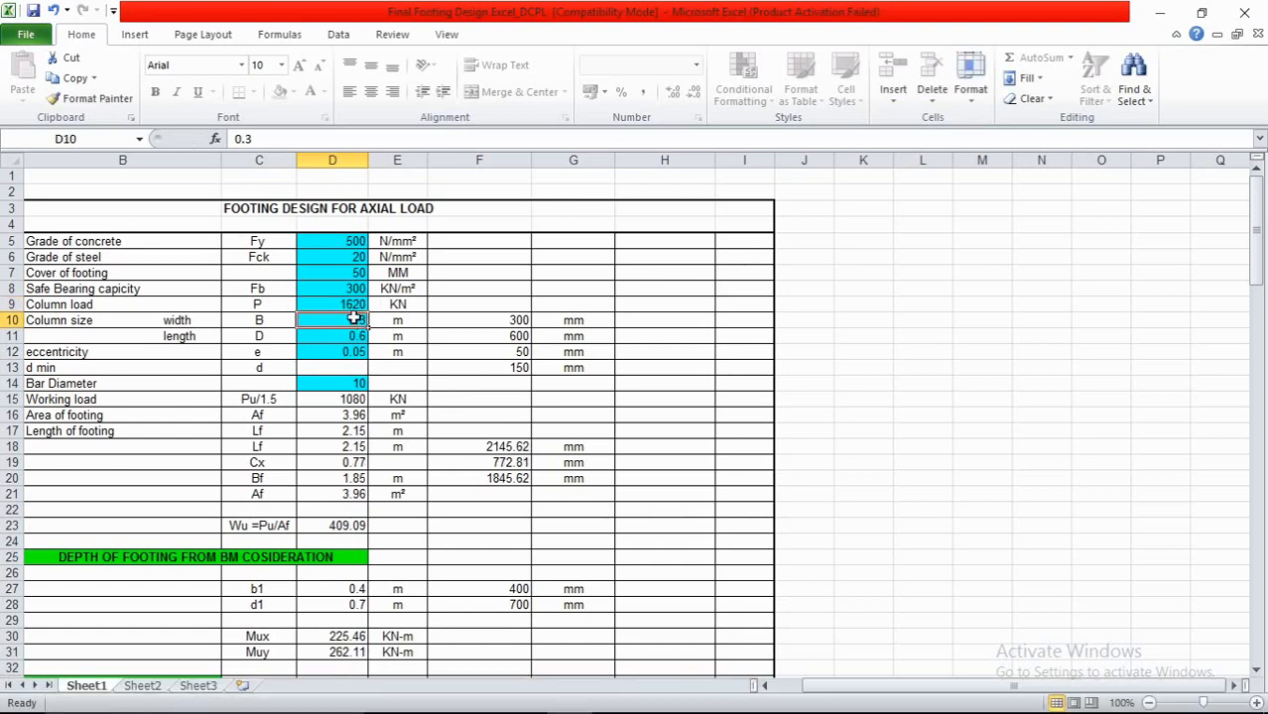
click(353, 366)
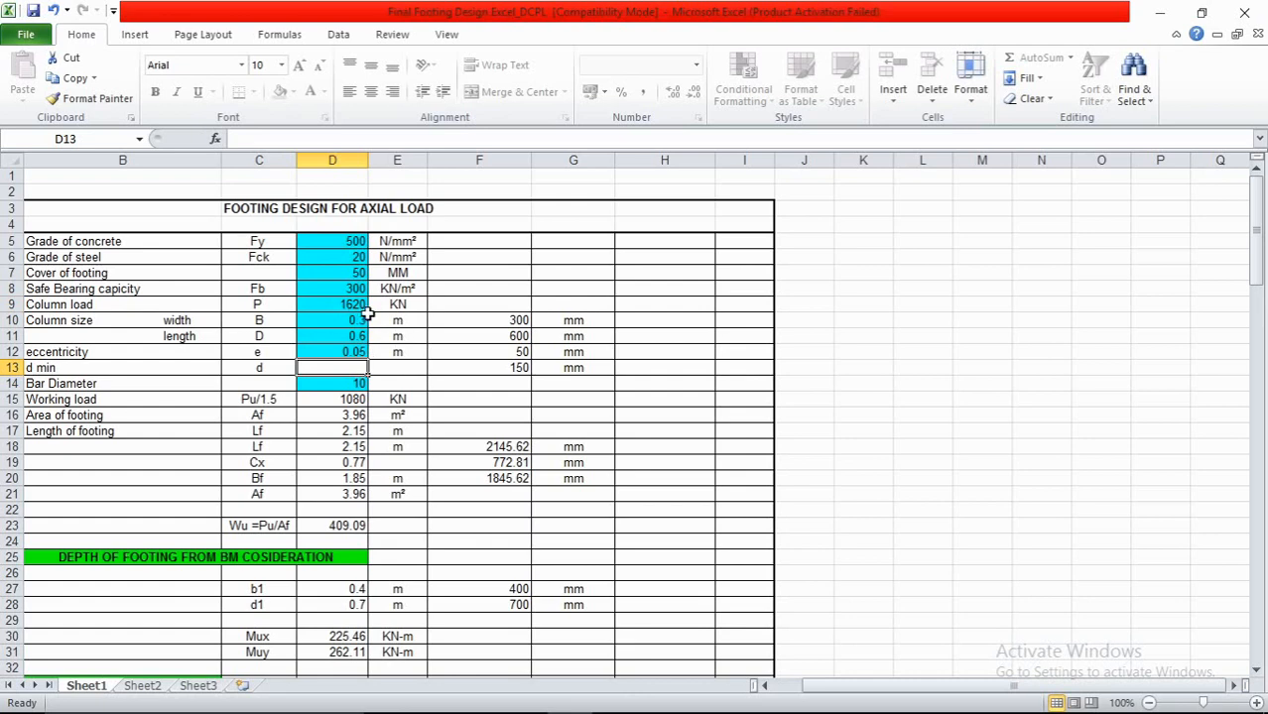
- Review the column size inputs and the final R.C.C. footing length and width in the footing design workbook
click(337, 335)
click(355, 322)
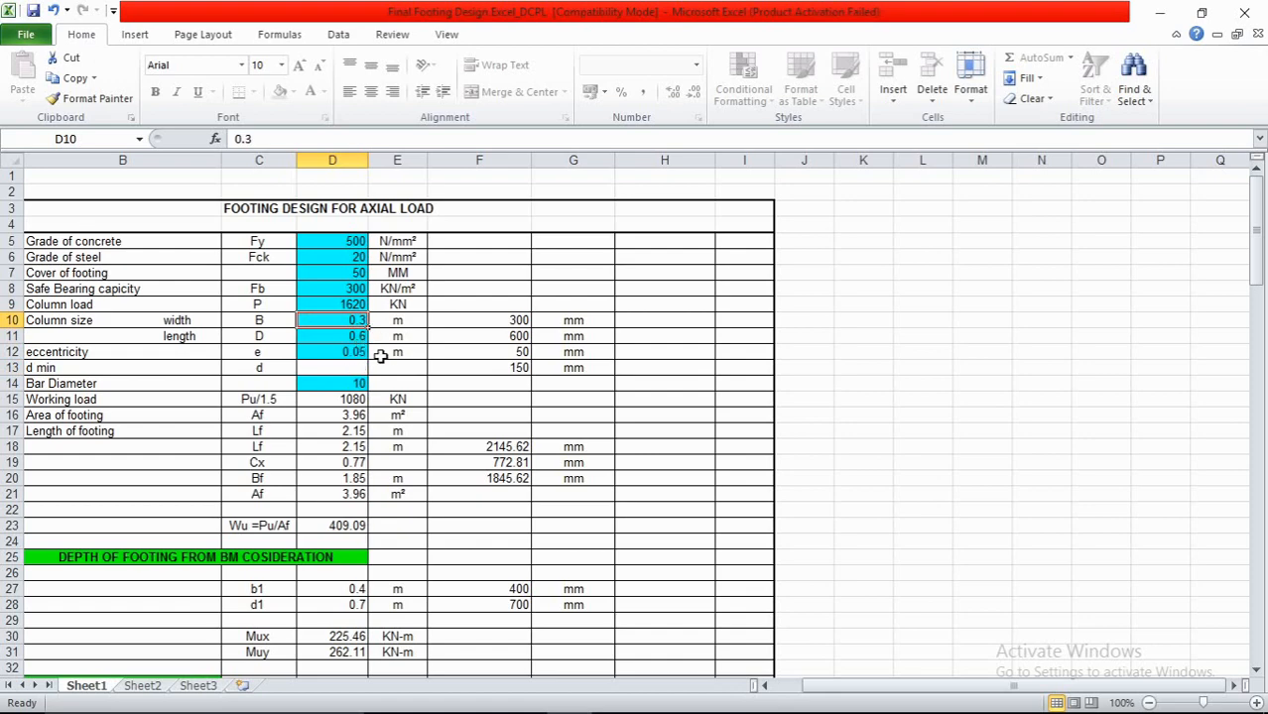
scroll(364, 344, down, 19)
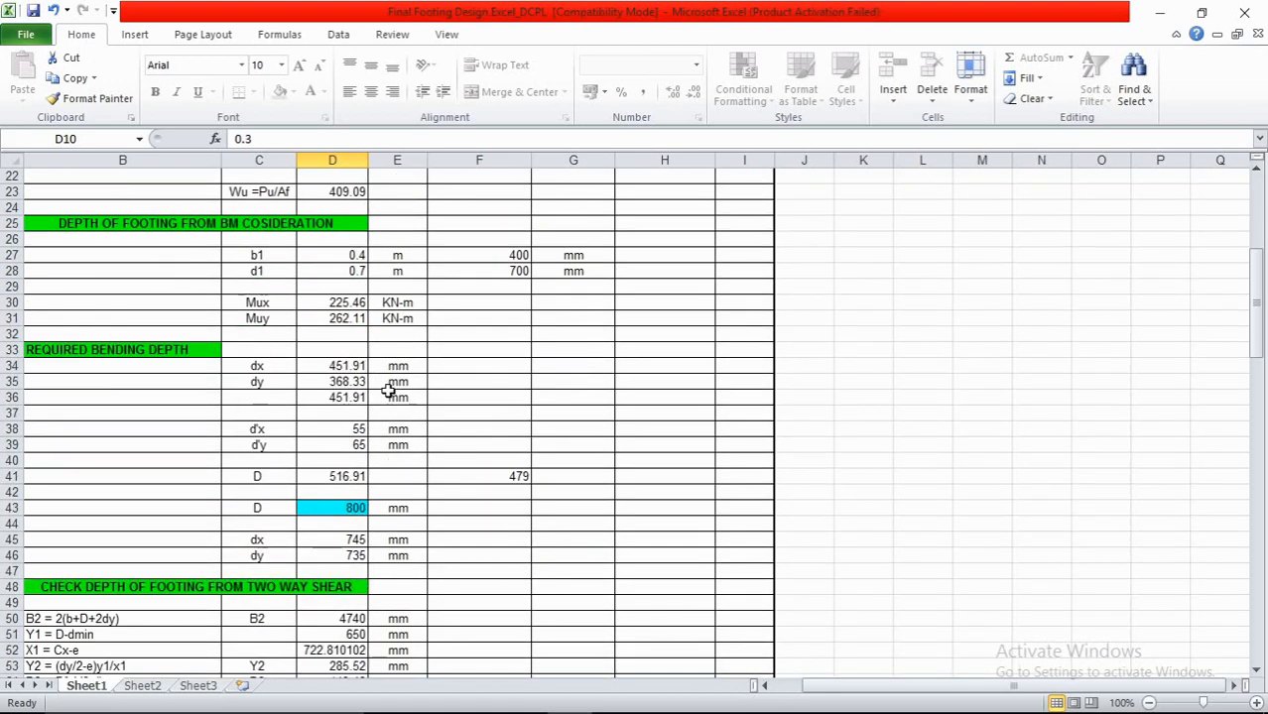
scroll(390, 412, down, 20)
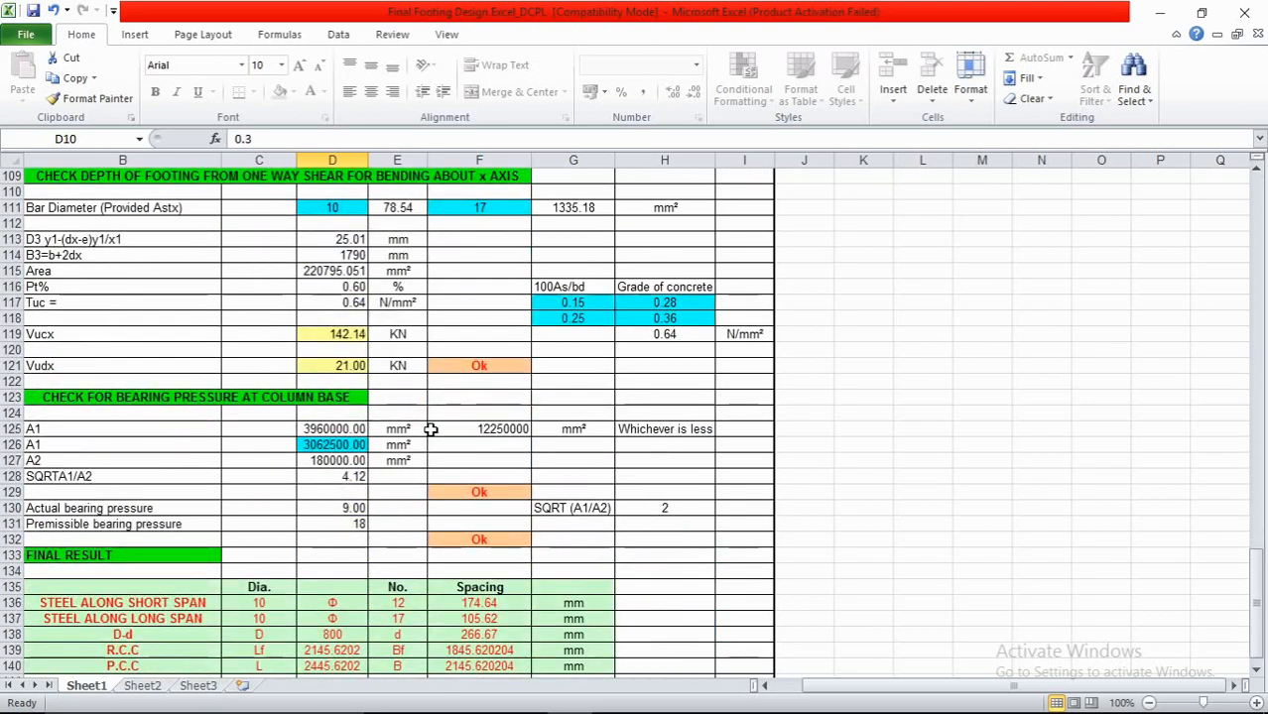
drag(330, 367, 477, 366)
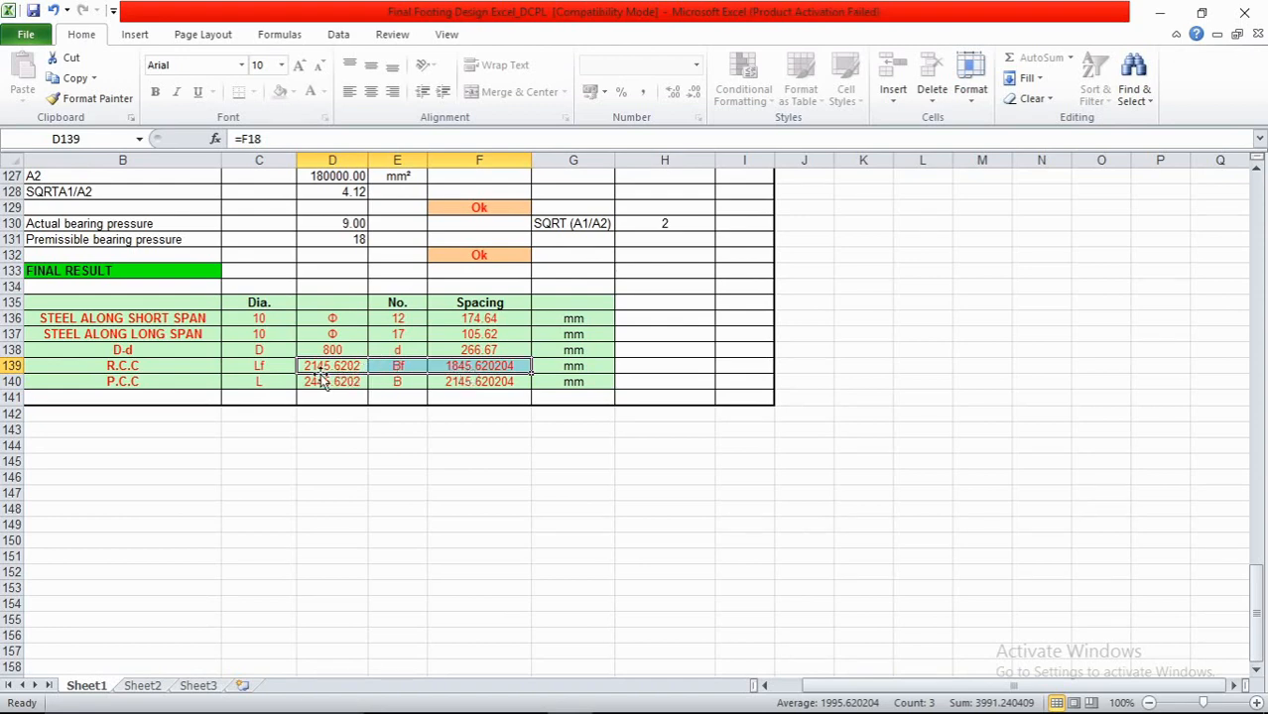
- Switch to SAFE and set up Quick Draw Areas Around Points with X dimension 1.9 m and Y dimension 2.2 m
click(1159, 12)
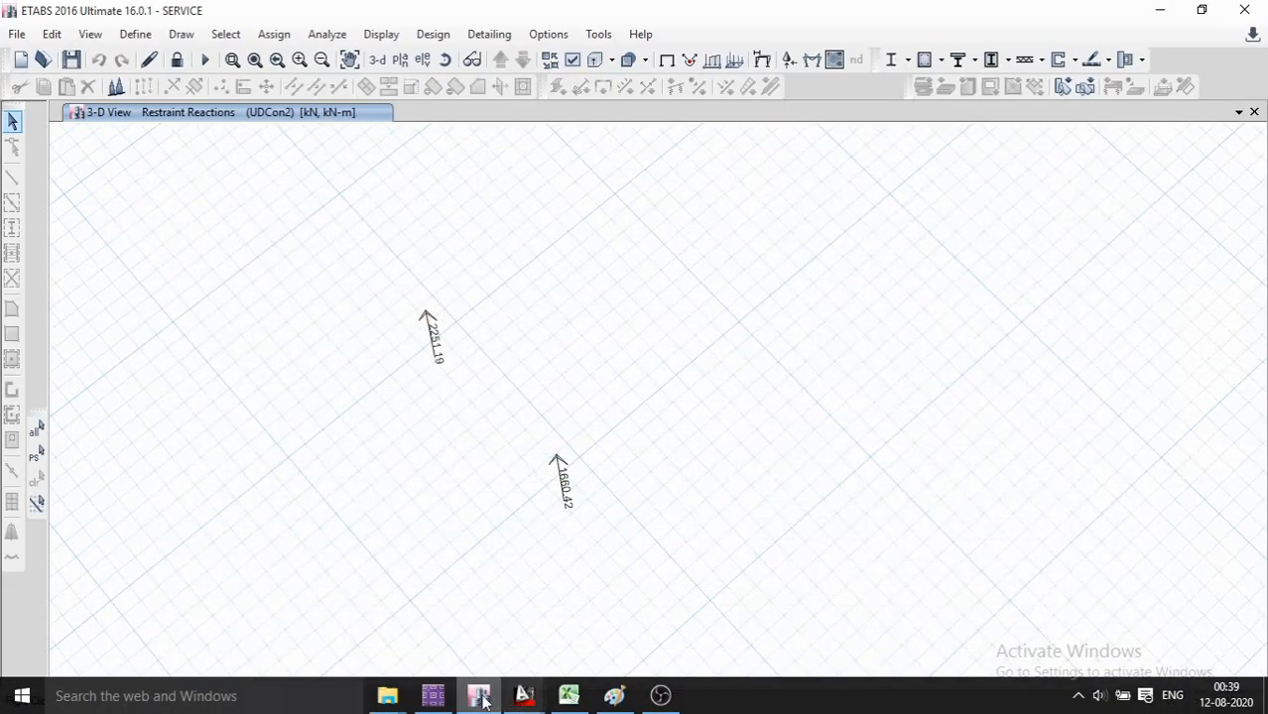
click(433, 695)
scroll(646, 429, up, 2)
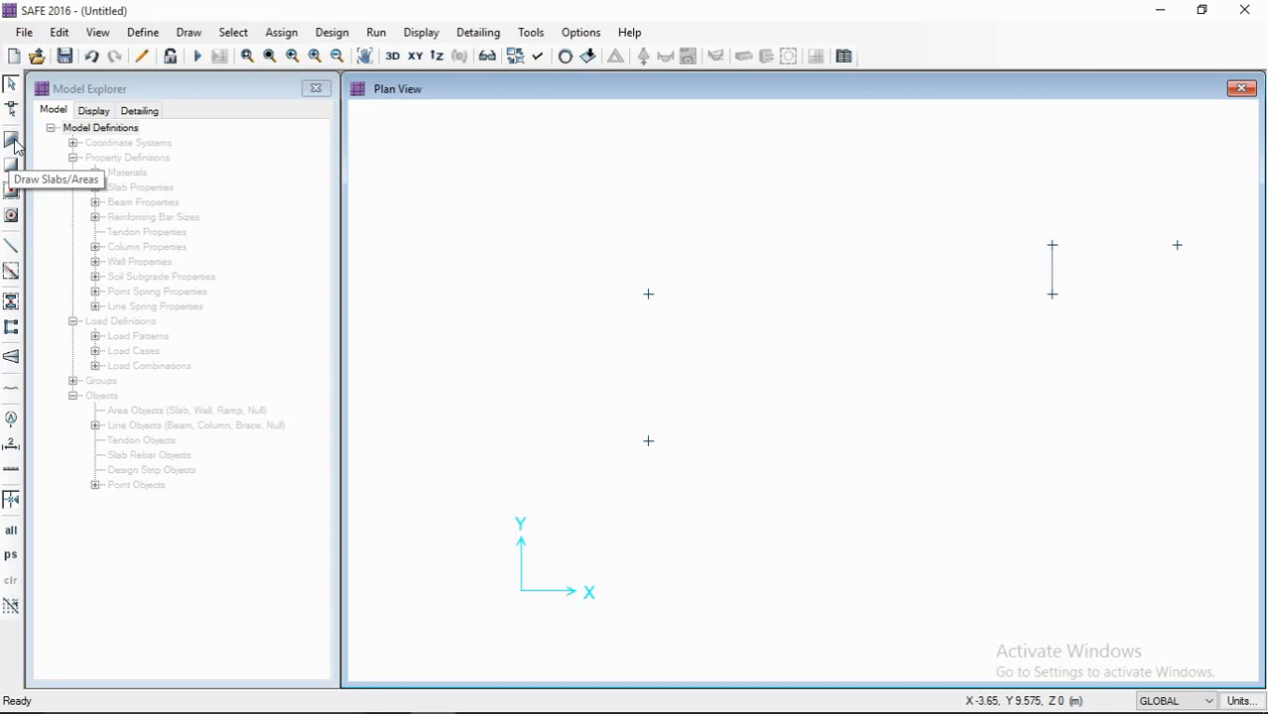
click(11, 215)
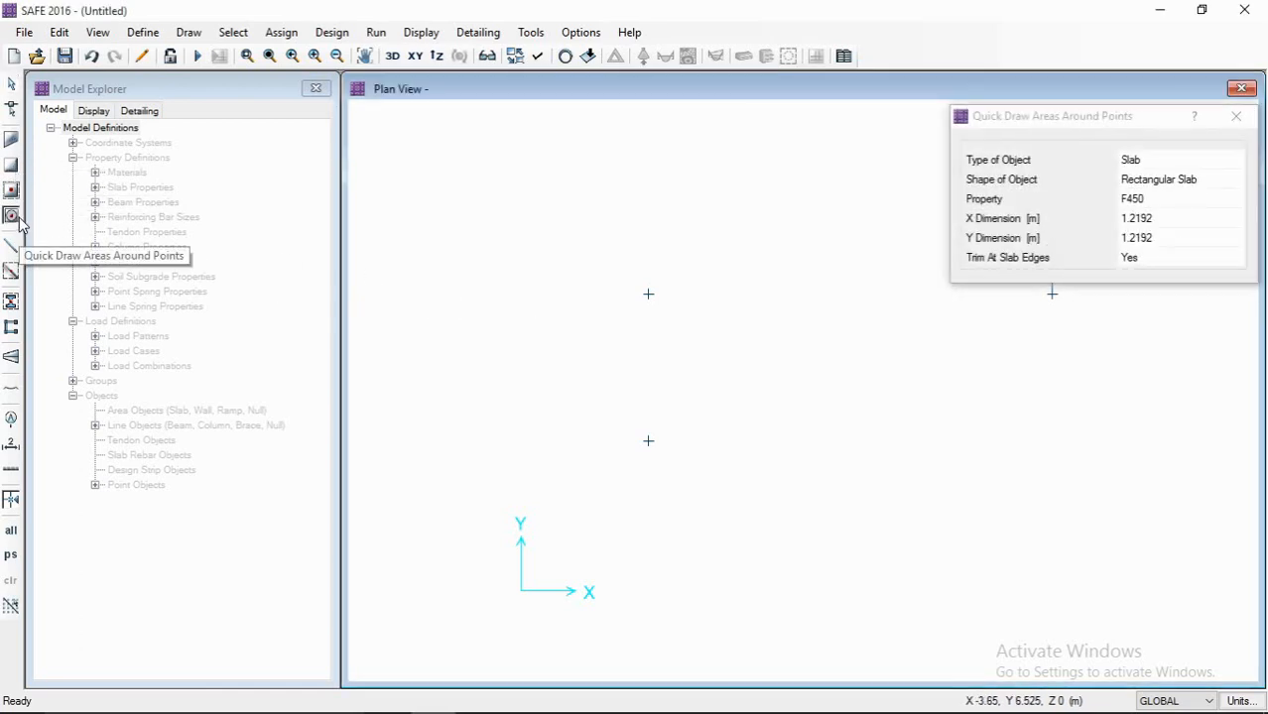
click(1179, 222)
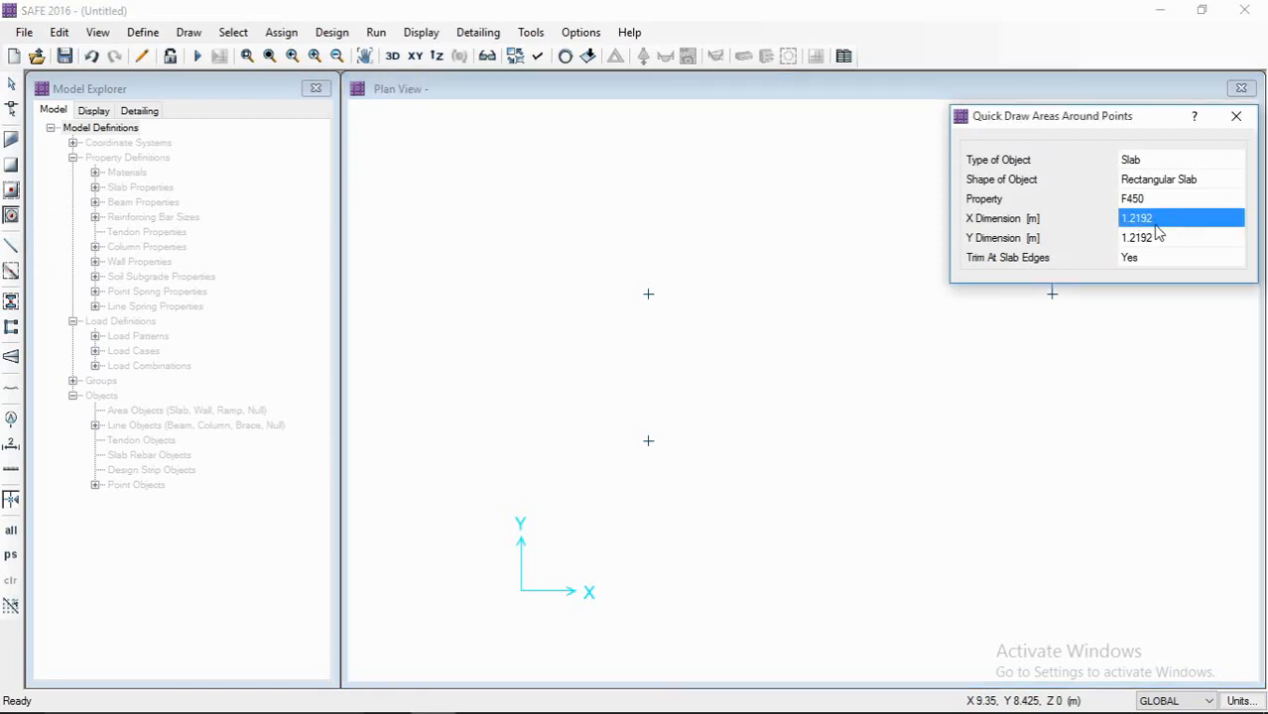
text(1)
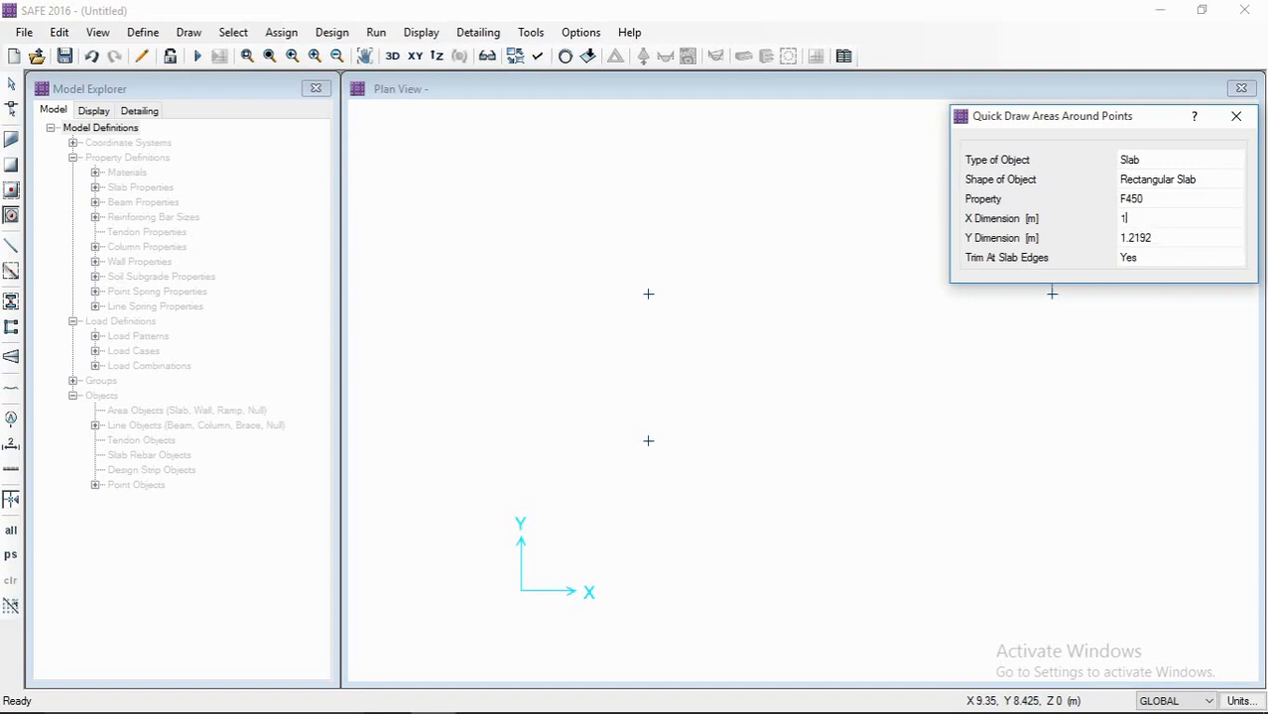
click(1178, 243)
text(2.2)
key(Return)
- Place the rectangular footing slab with property F450 around the support point nearest the origin
click(1180, 203)
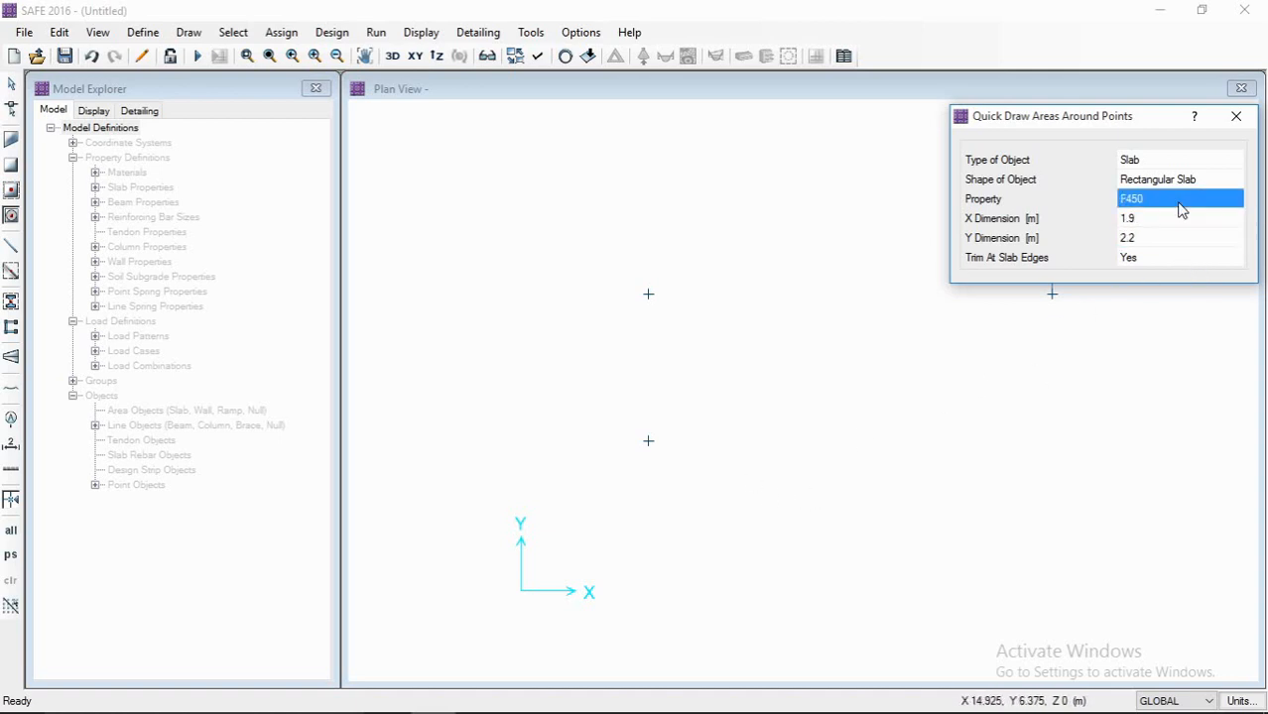
click(1180, 205)
click(1195, 201)
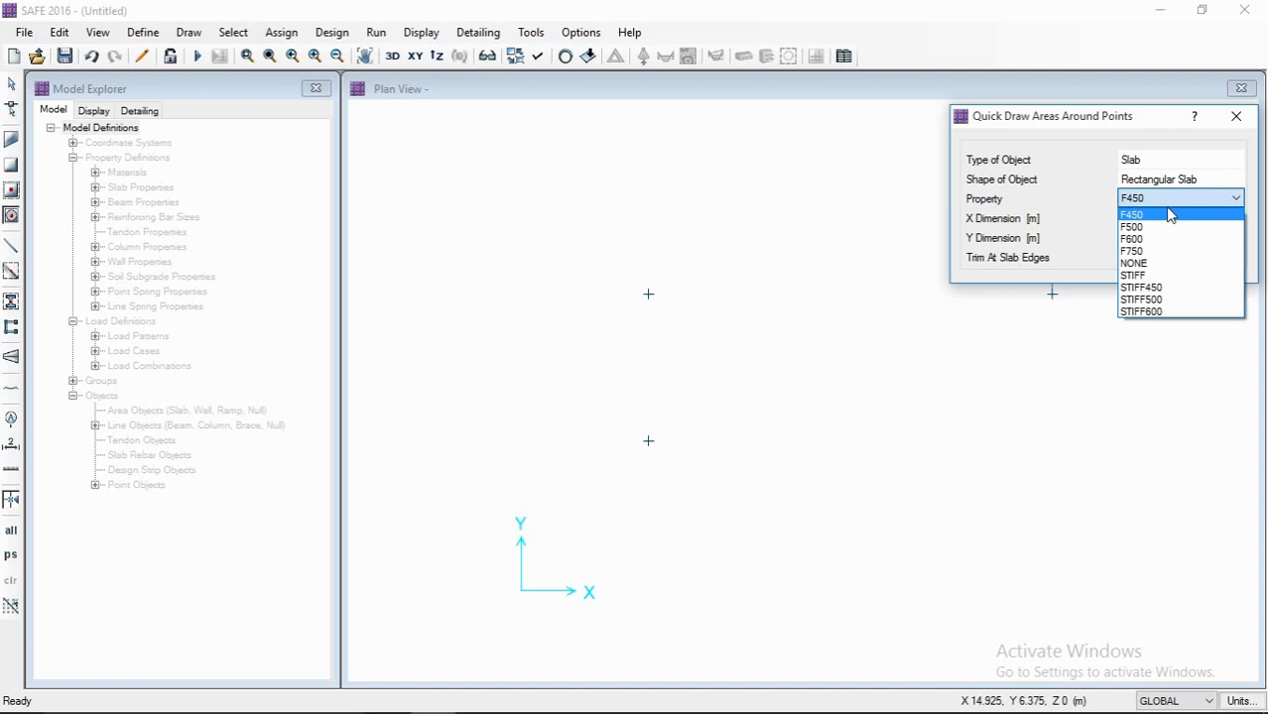
click(1170, 215)
click(1185, 201)
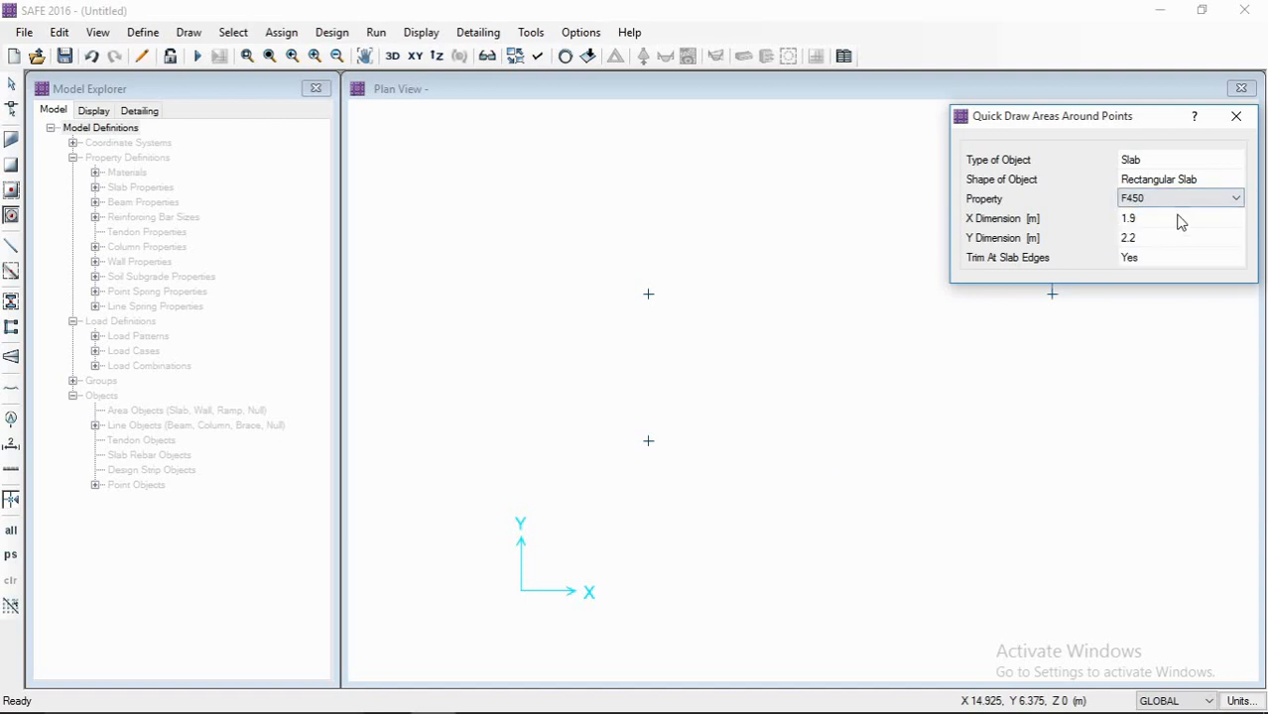
click(1228, 202)
click(1185, 215)
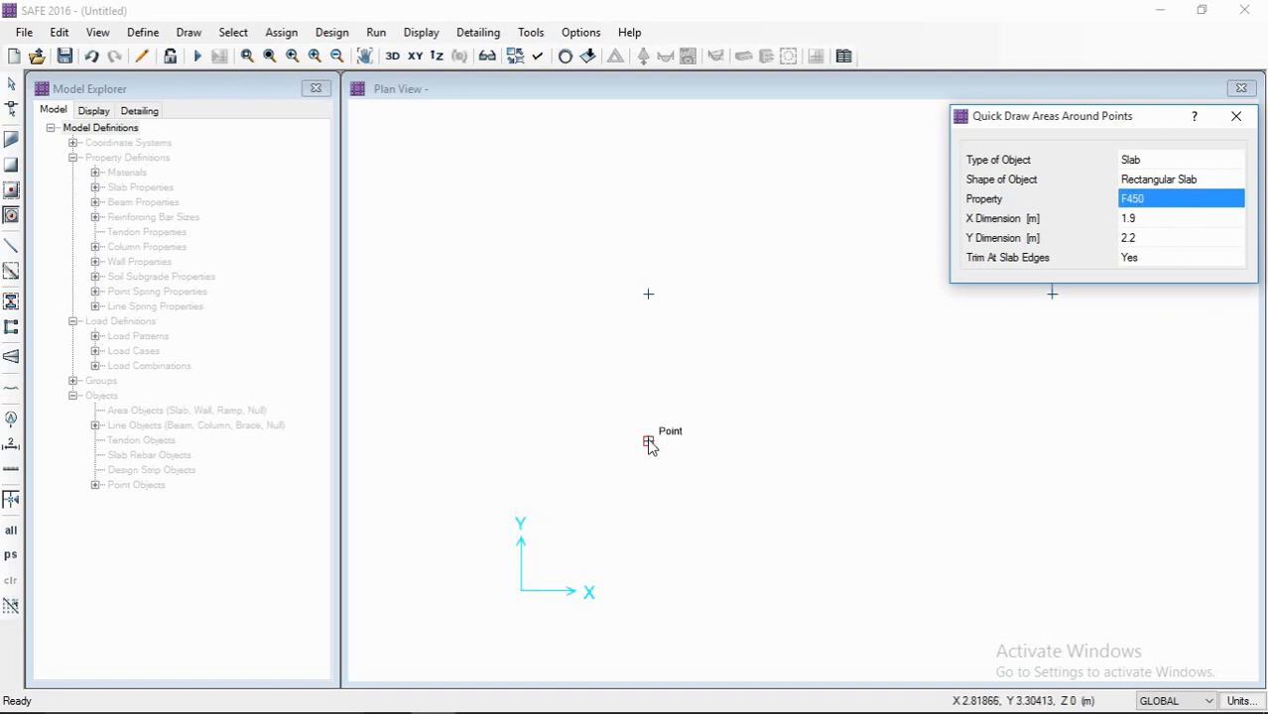
click(649, 443)
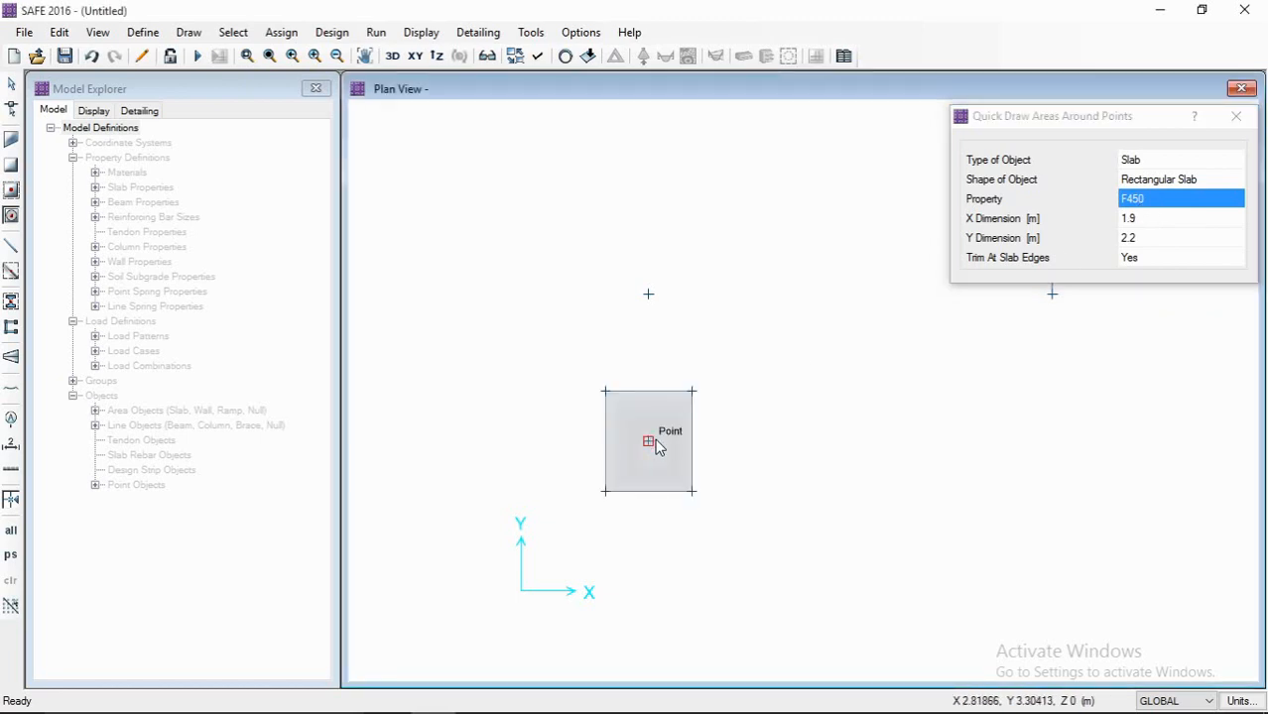
- Place a 0.3 m by 0.6 m STIFF450 rectangular slab around the same support point inside the footing
scroll(648, 442, up, 2)
middle_drag(648, 432, 682, 410)
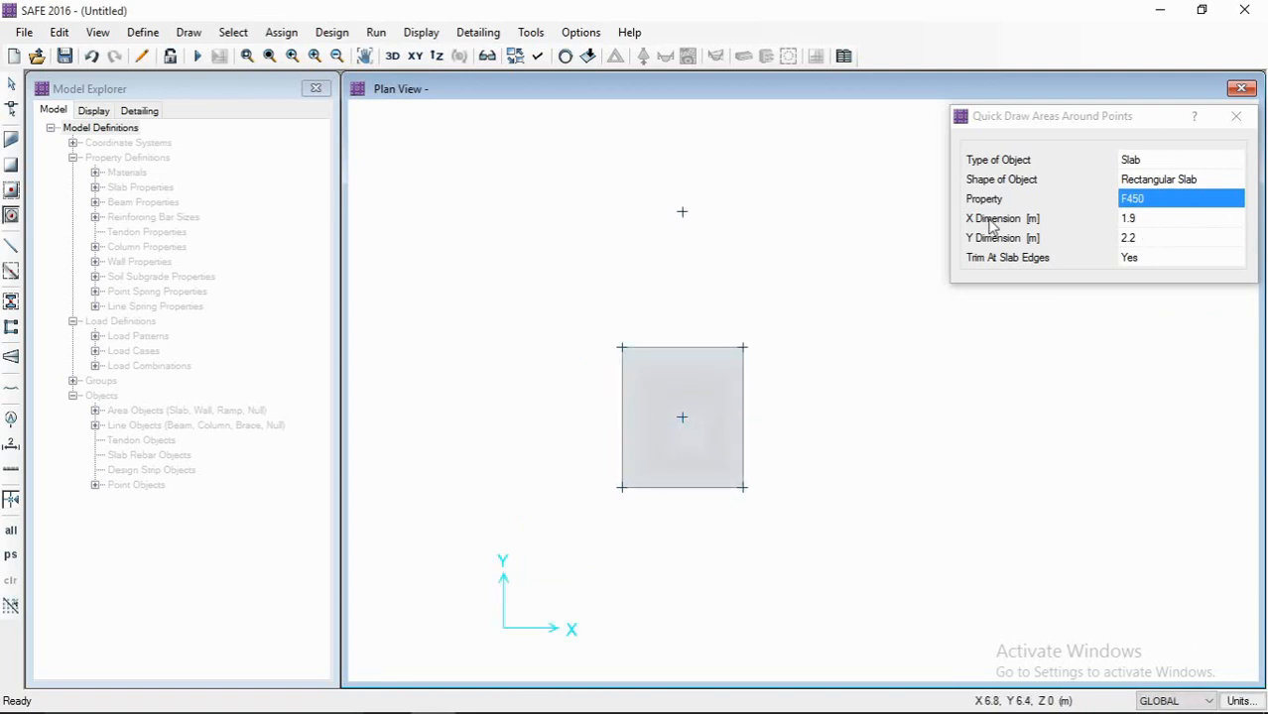
click(1178, 210)
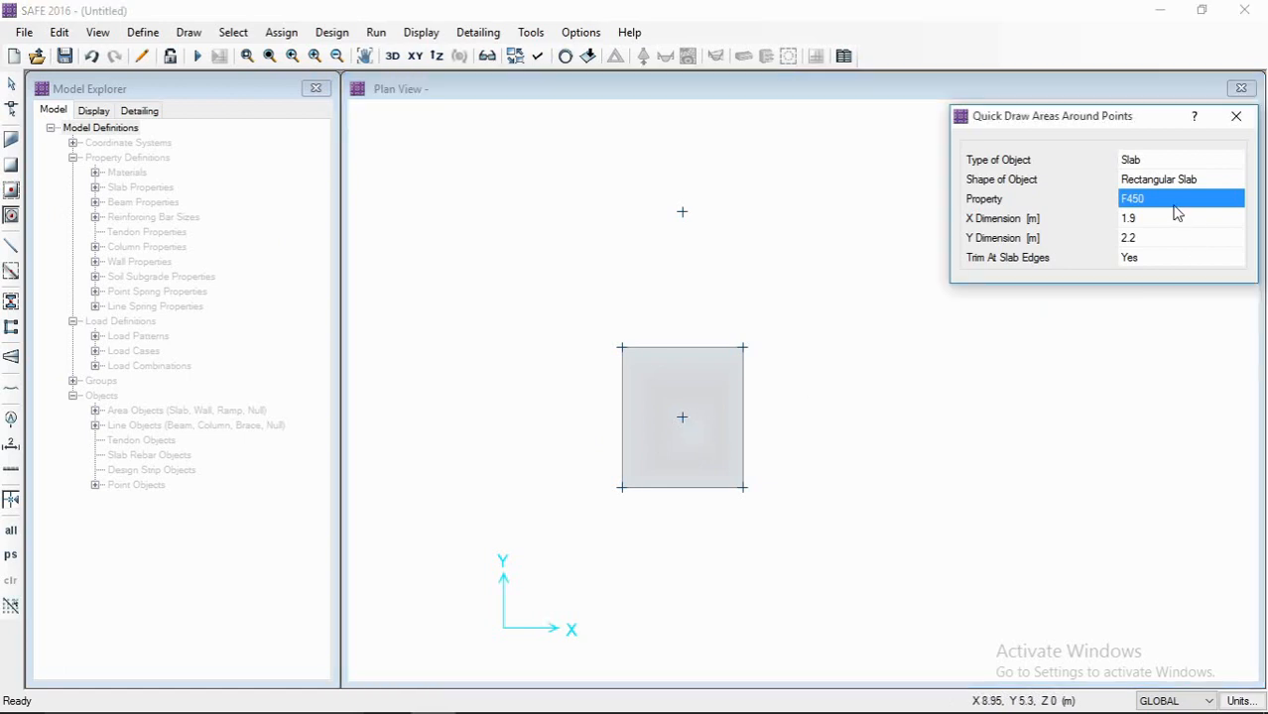
click(1187, 209)
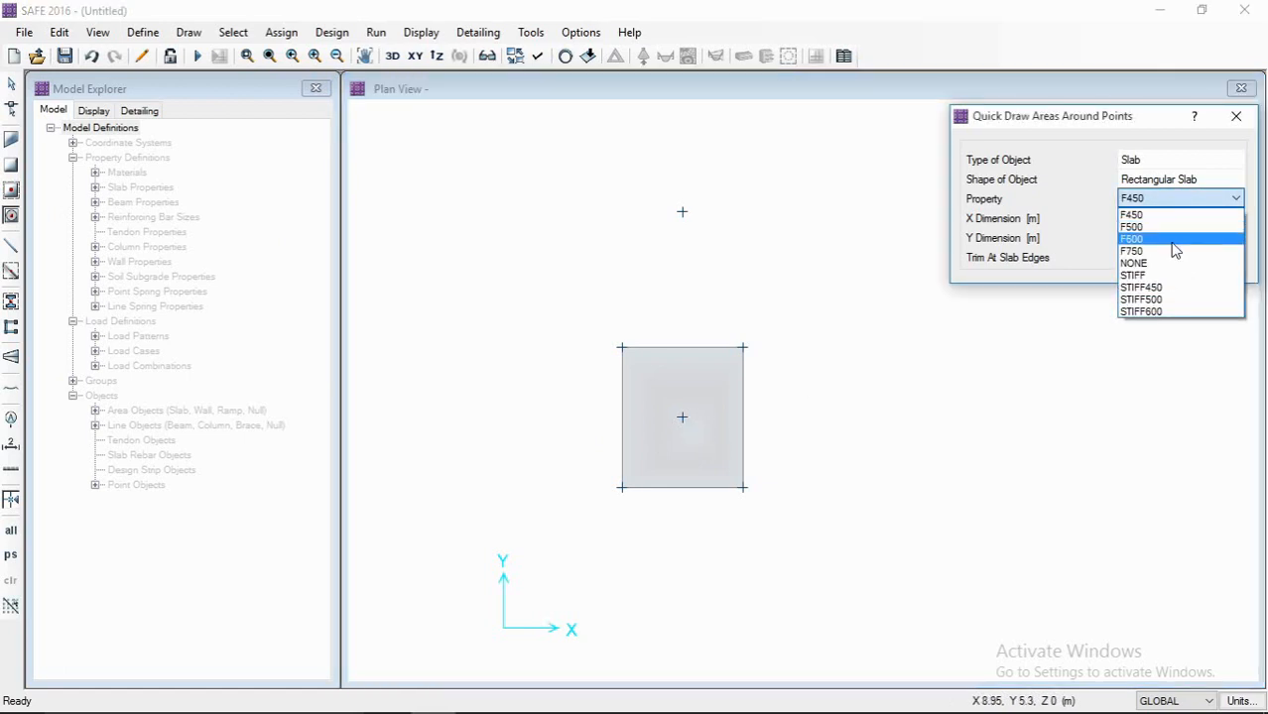
click(1167, 287)
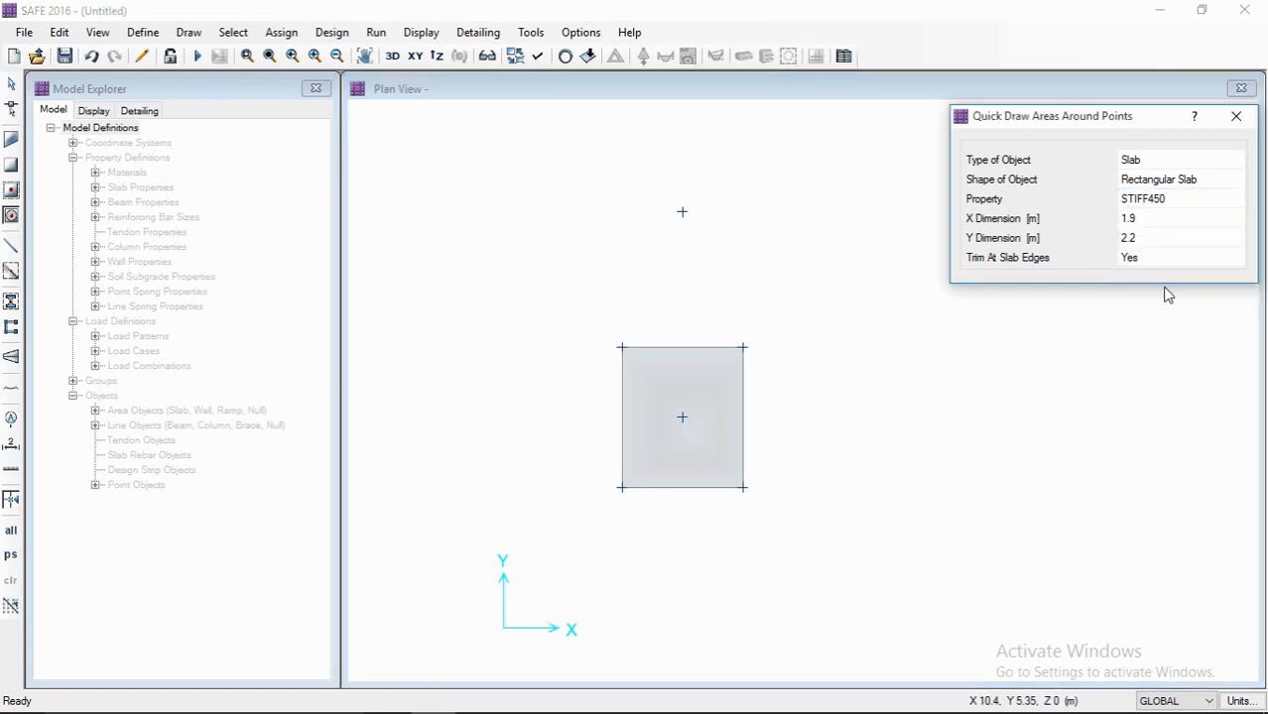
click(1152, 220)
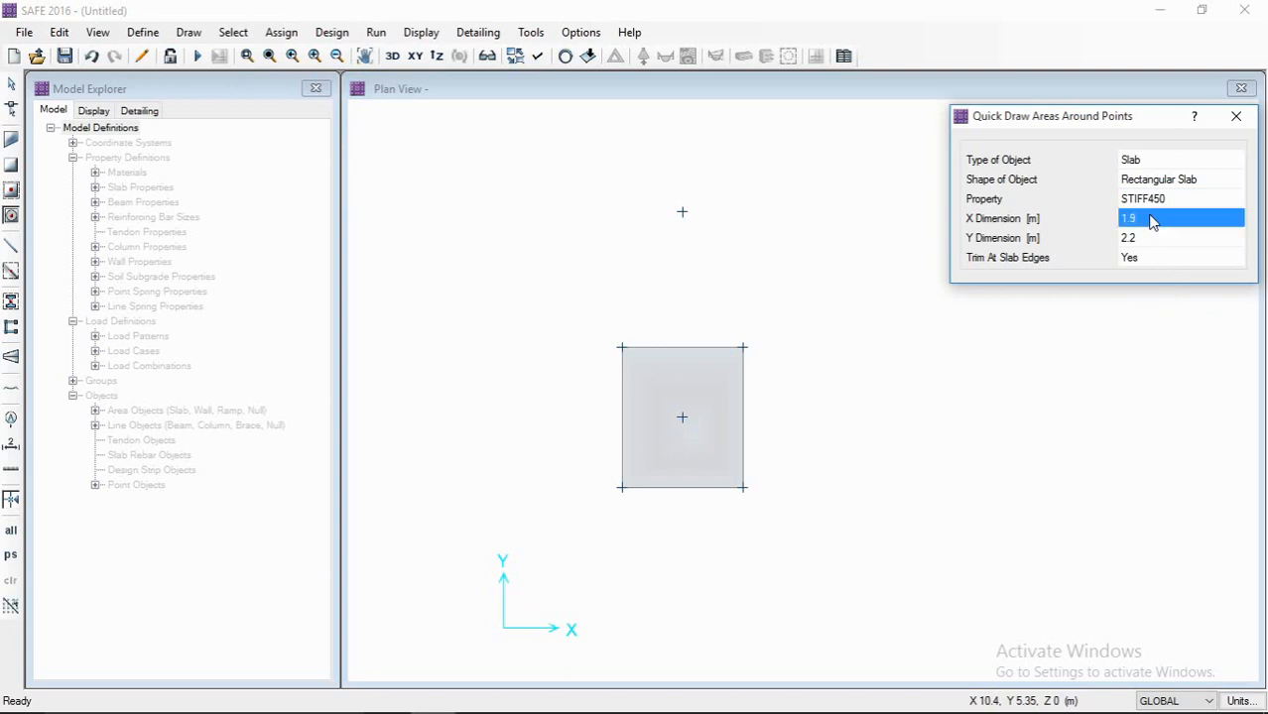
text(0.3)
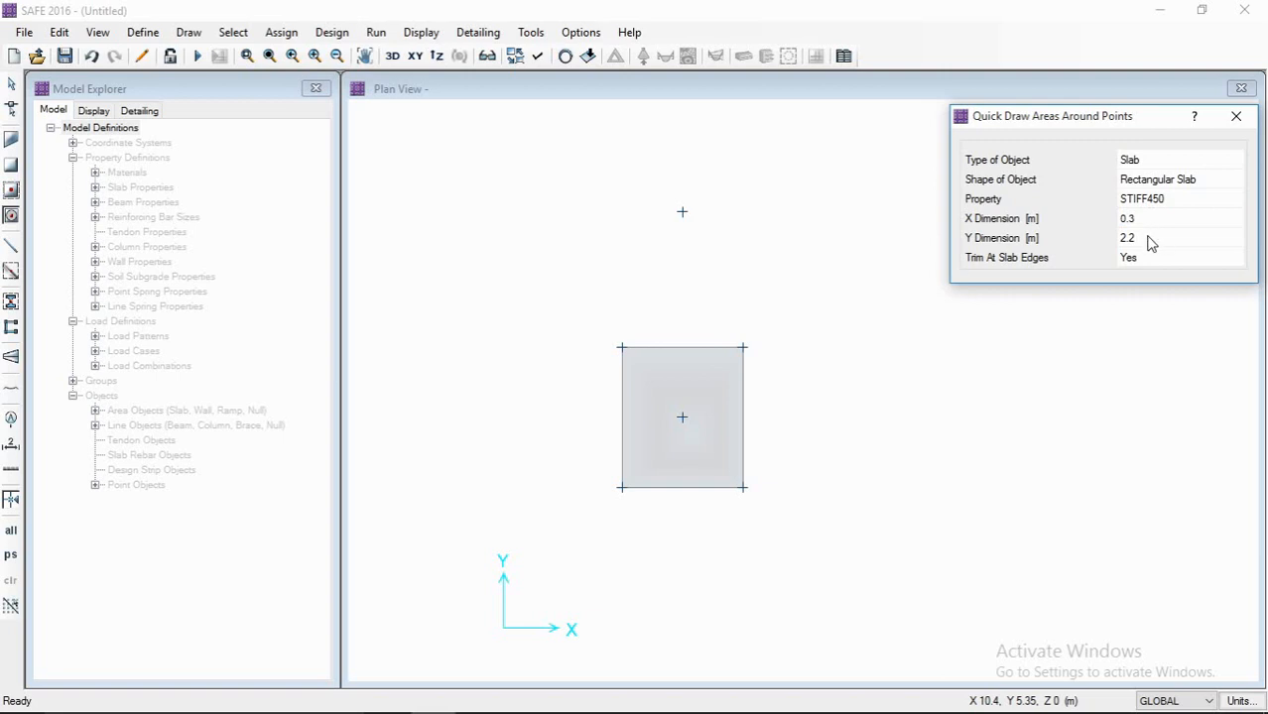
click(1151, 239)
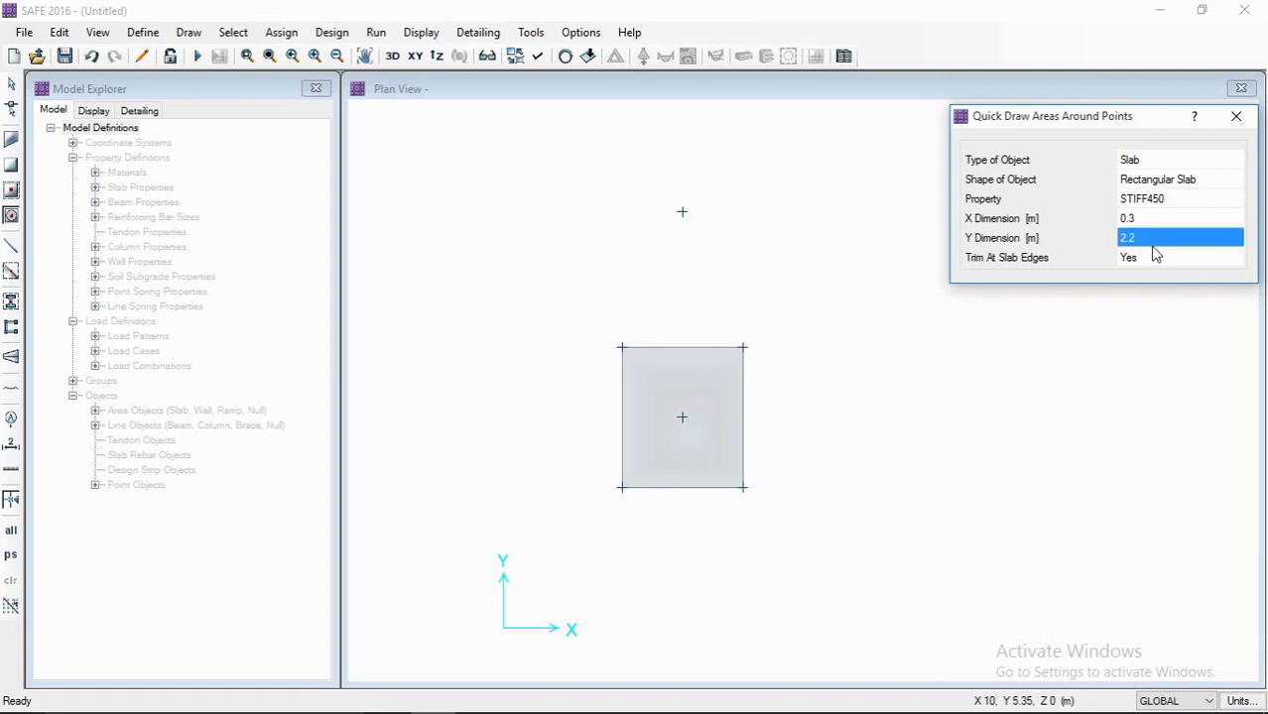
text(0.6)
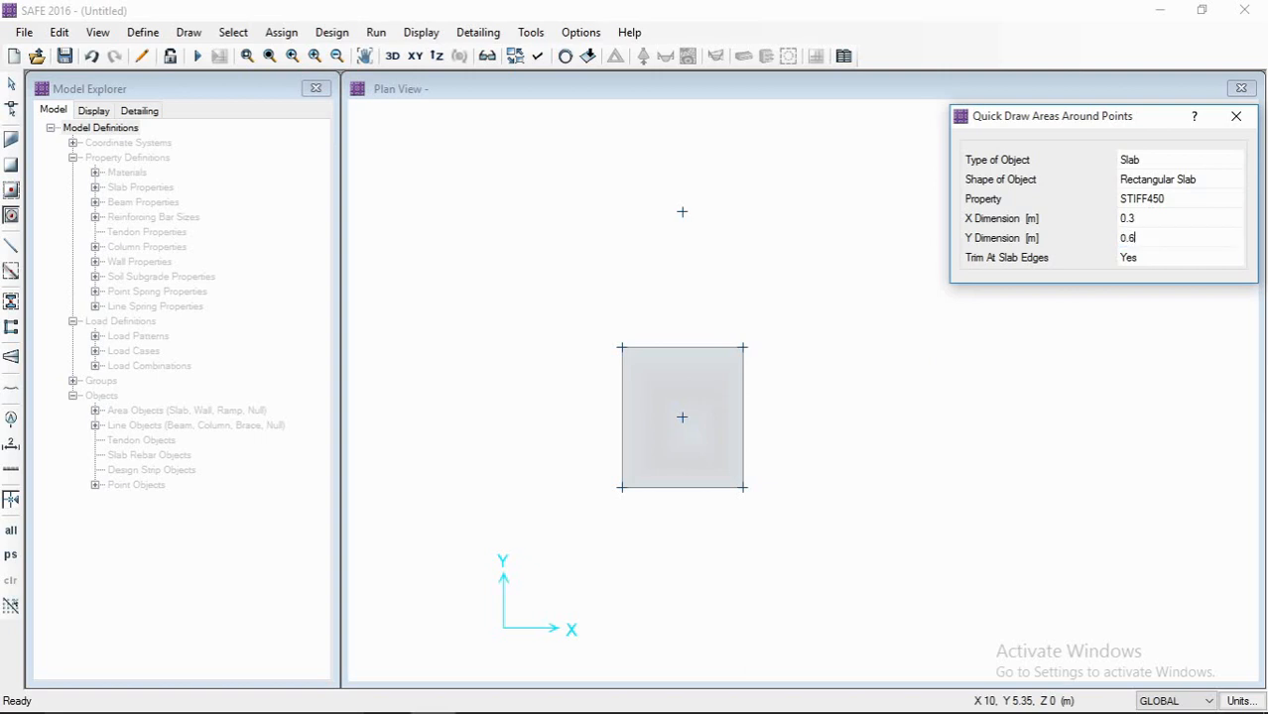
click(682, 418)
- Inspect the footing and its column stiff area in plan, and in a 3D view with Extrude View enabled
scroll(655, 441, up, 2)
scroll(662, 426, up, 1)
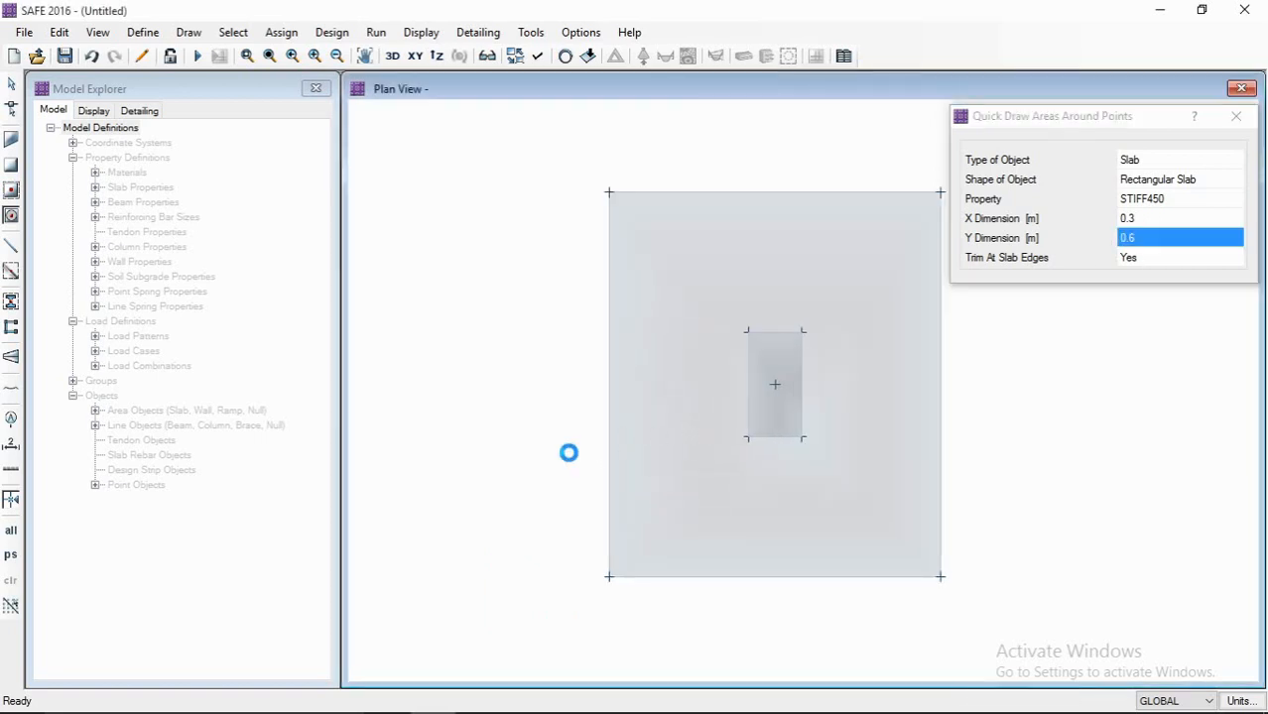
middle_drag(727, 421, 692, 436)
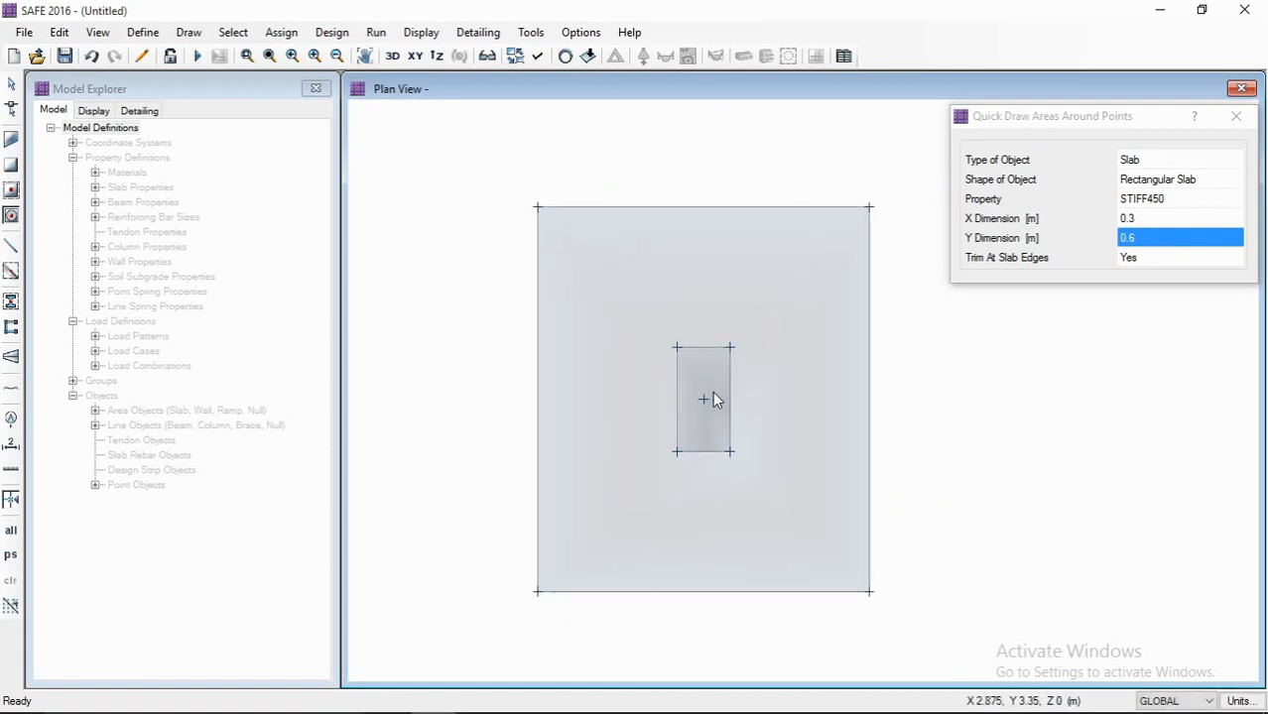
click(394, 58)
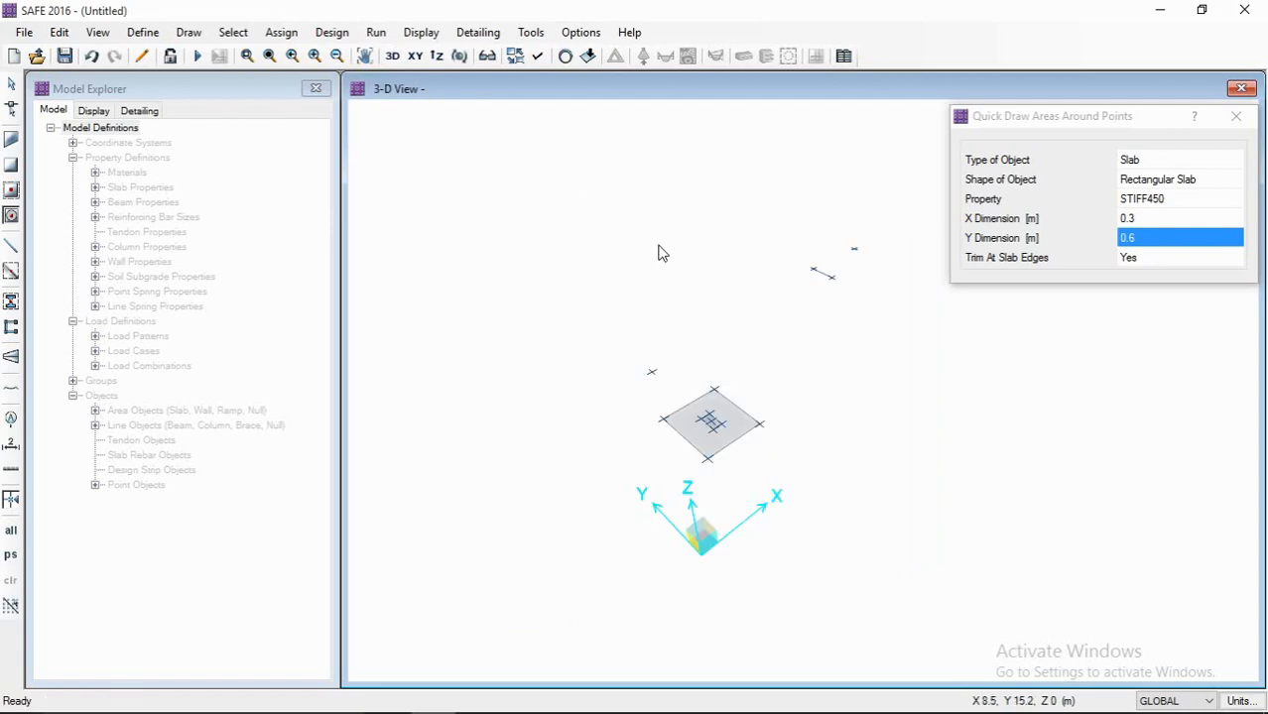
click(539, 57)
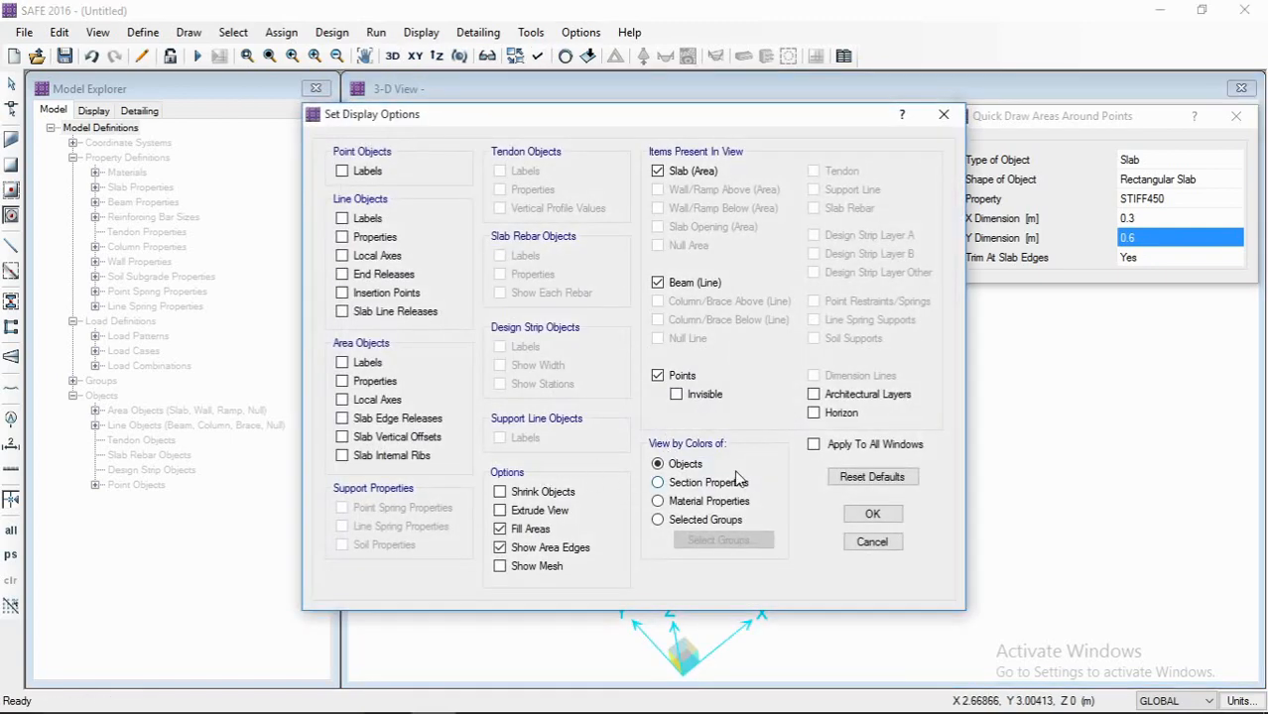
click(872, 513)
scroll(691, 451, down, 3)
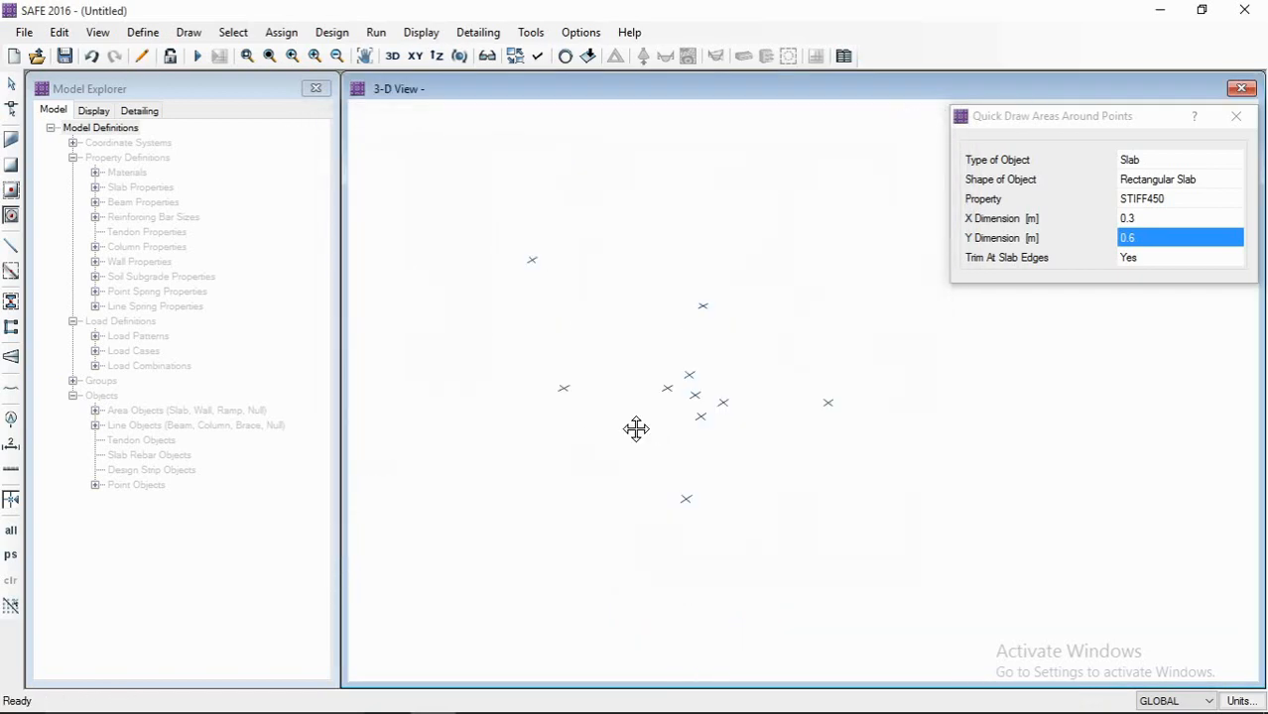
middle_drag(631, 414, 669, 425)
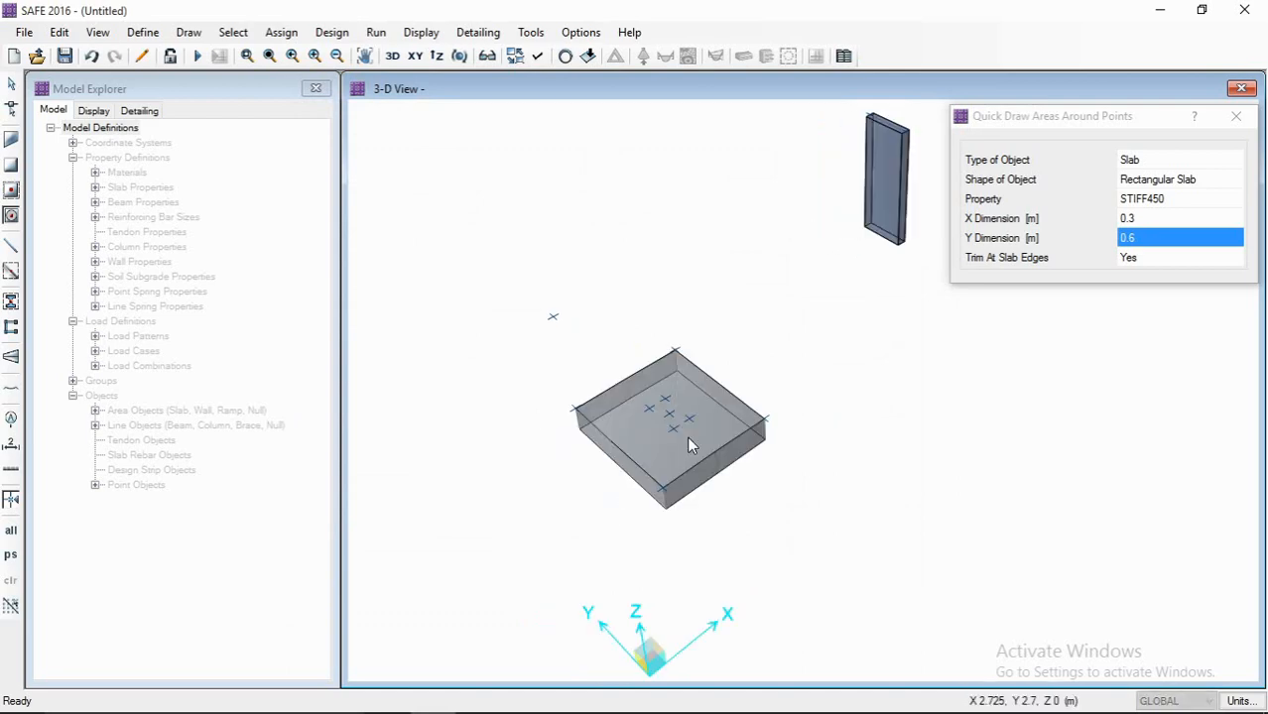
scroll(684, 431, up, 2)
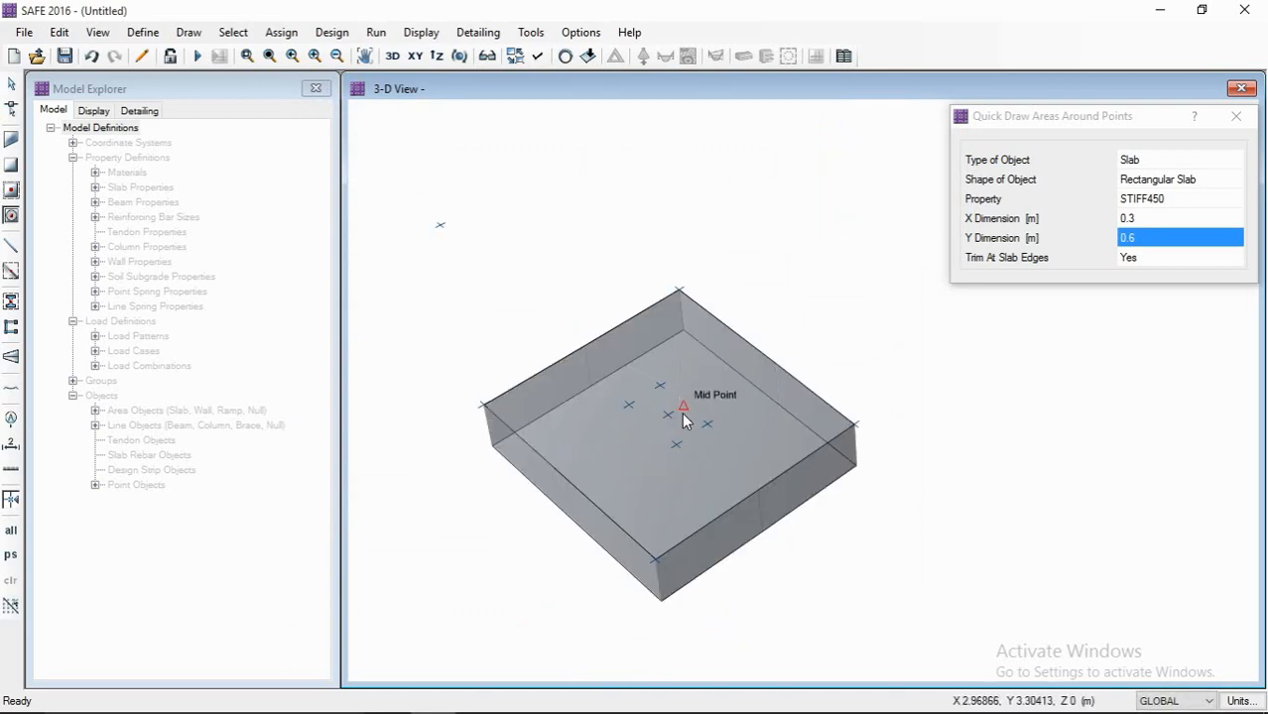
- Disable Extrude View and return to the plan view showing the footing and the remaining supports
click(536, 56)
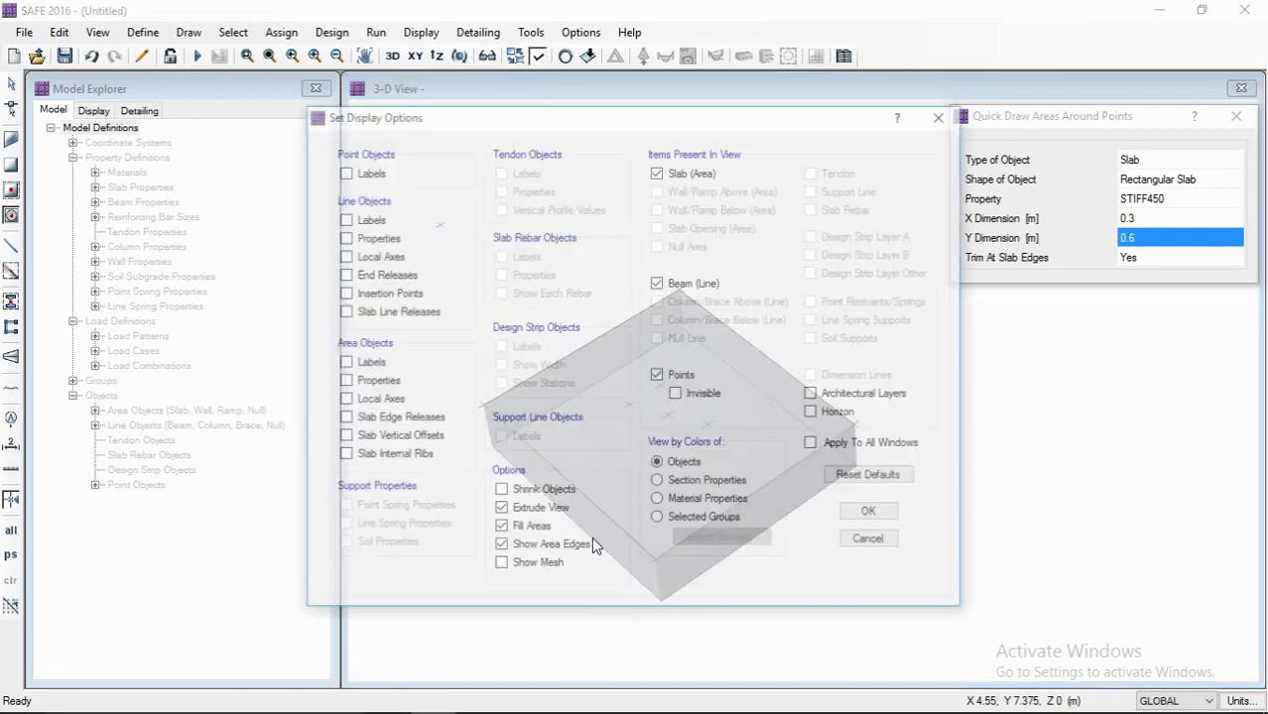
click(872, 514)
click(415, 57)
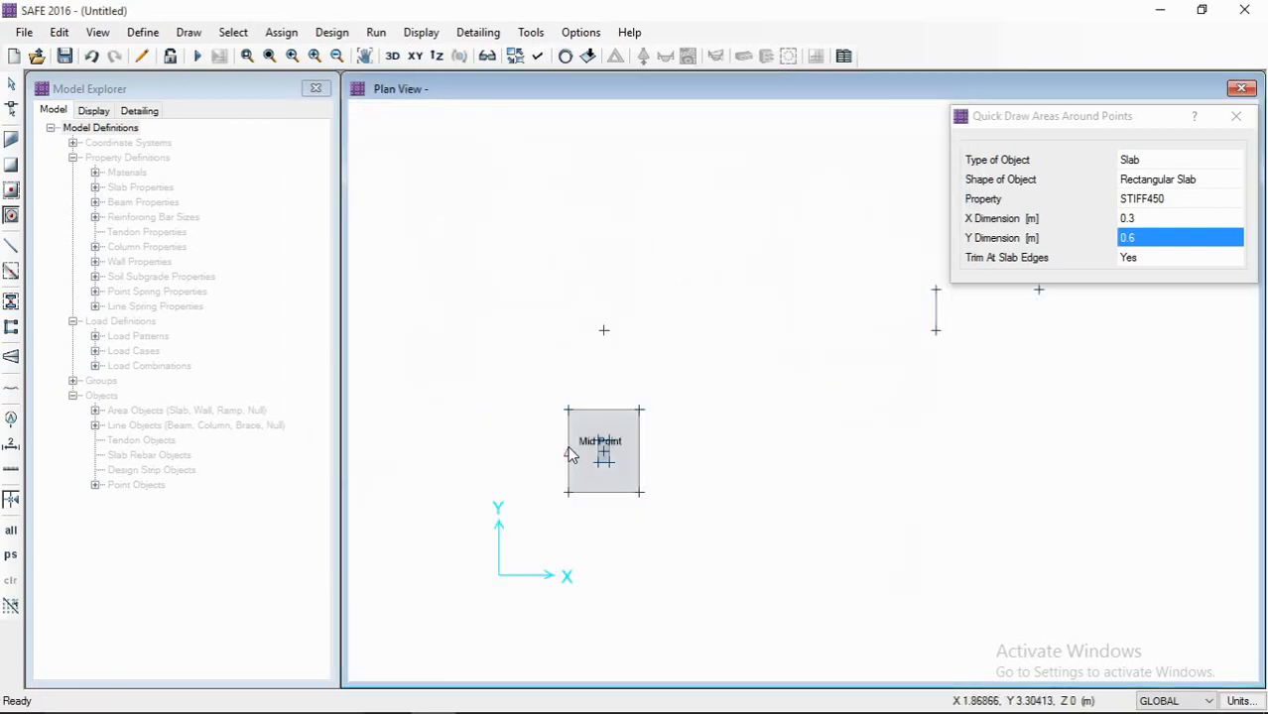
scroll(625, 451, up, 3)
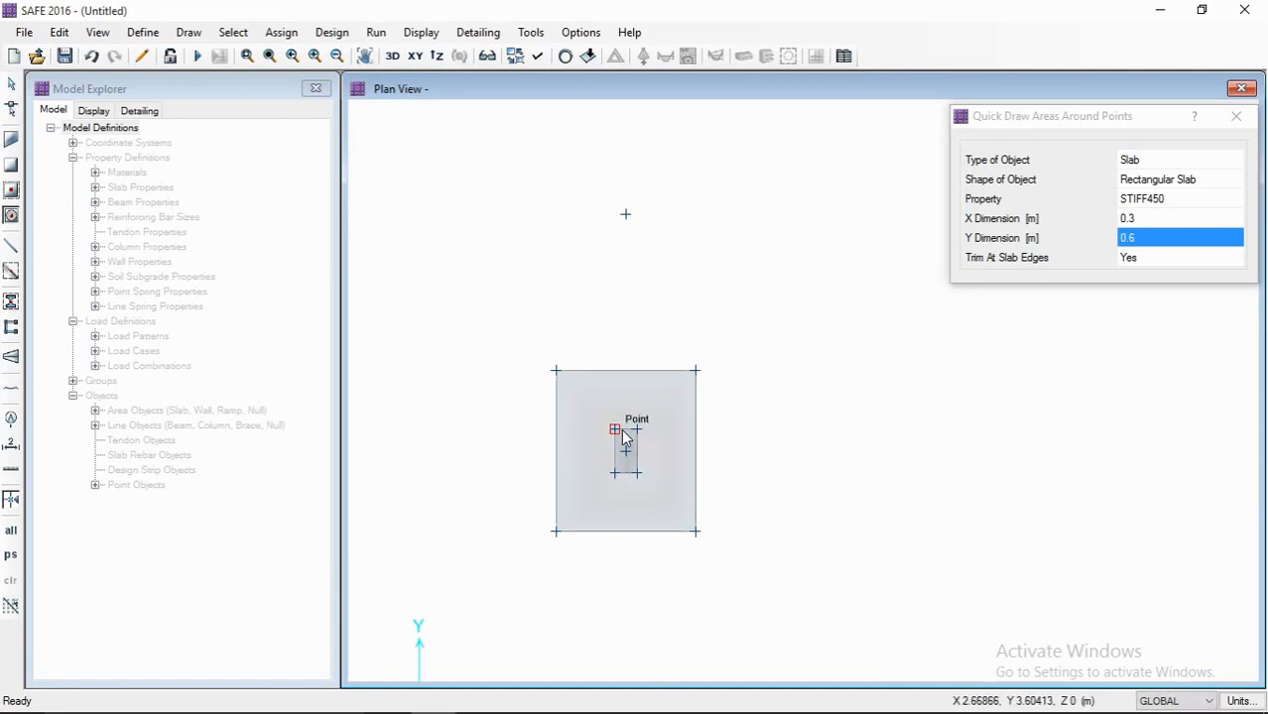
middle_drag(600, 466, 651, 459)
scroll(667, 440, up, 2)
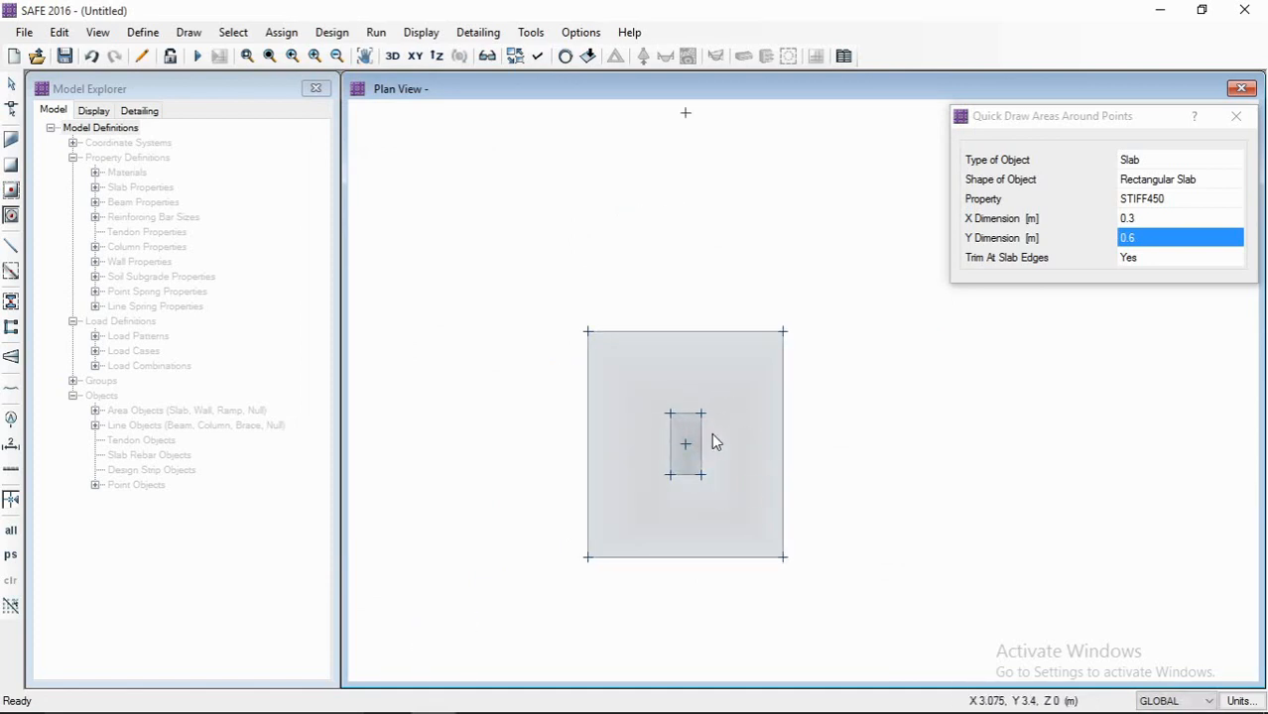
scroll(714, 441, down, 1)
scroll(618, 466, down, 2)
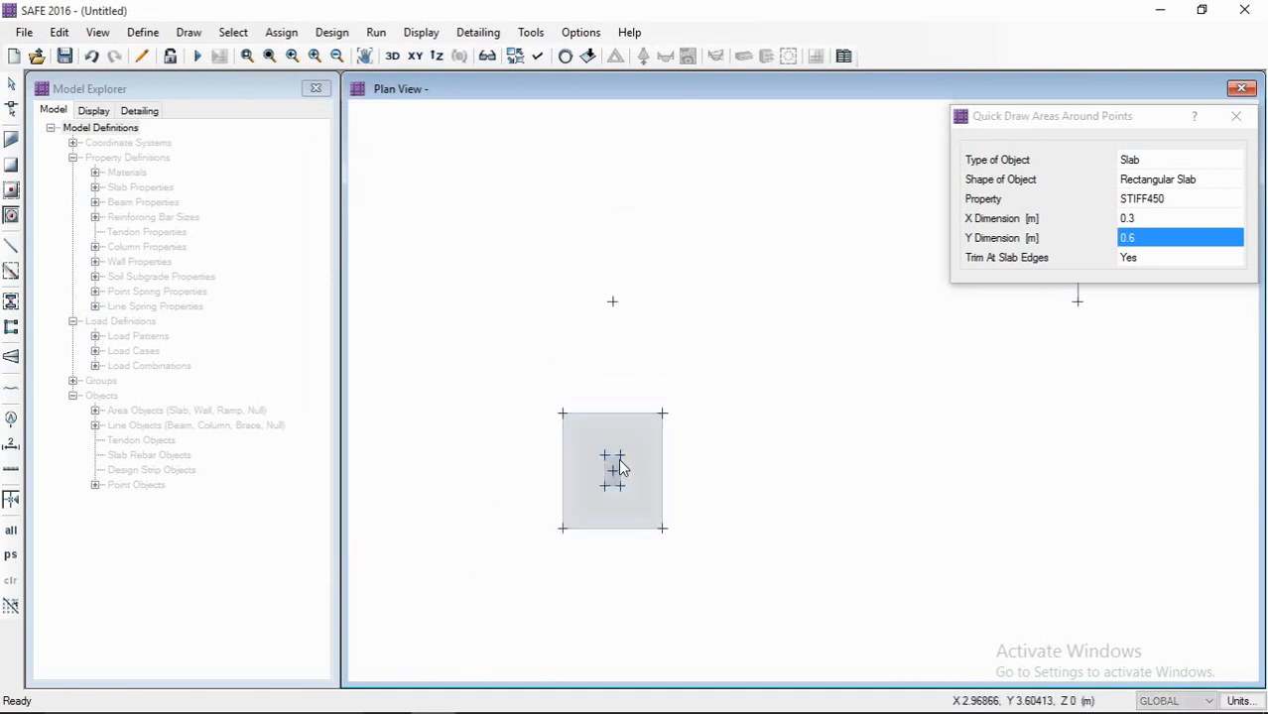
scroll(620, 468, down, 1)
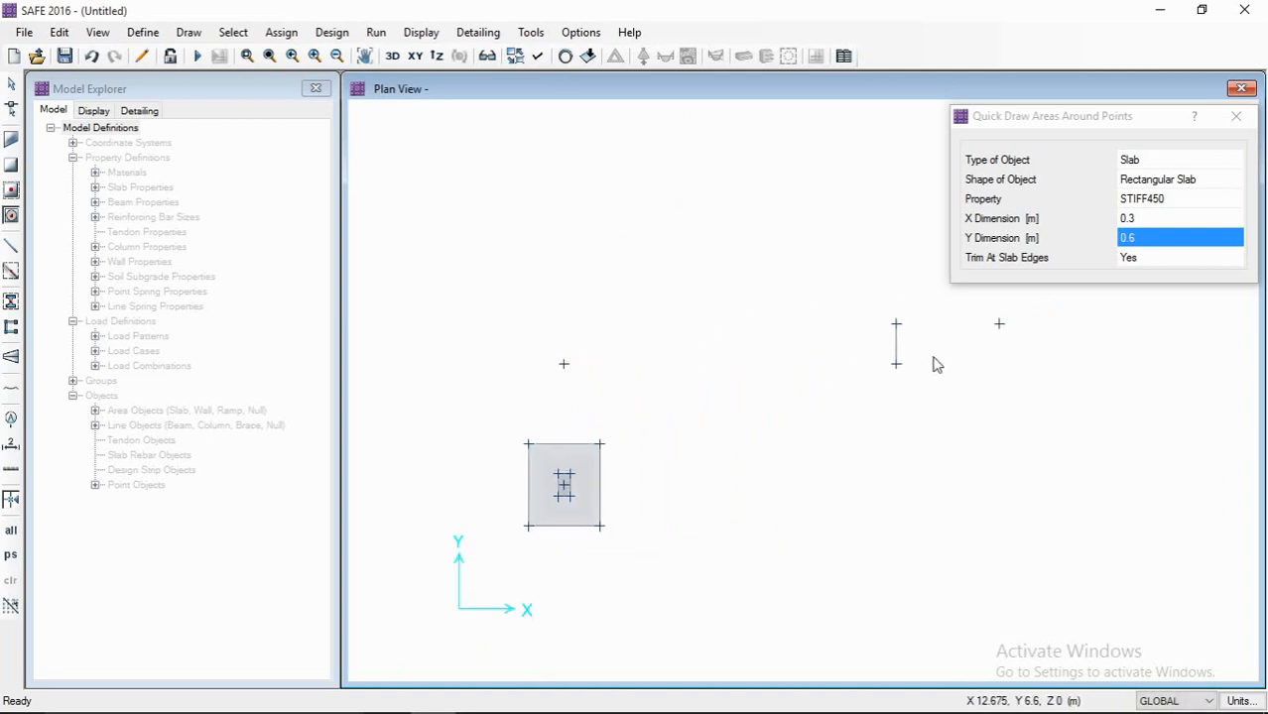
- Leave the area drawing tool and start drawing straight beam lines with property NONE at the two support points joined by a line
middle_drag(784, 396, 679, 382)
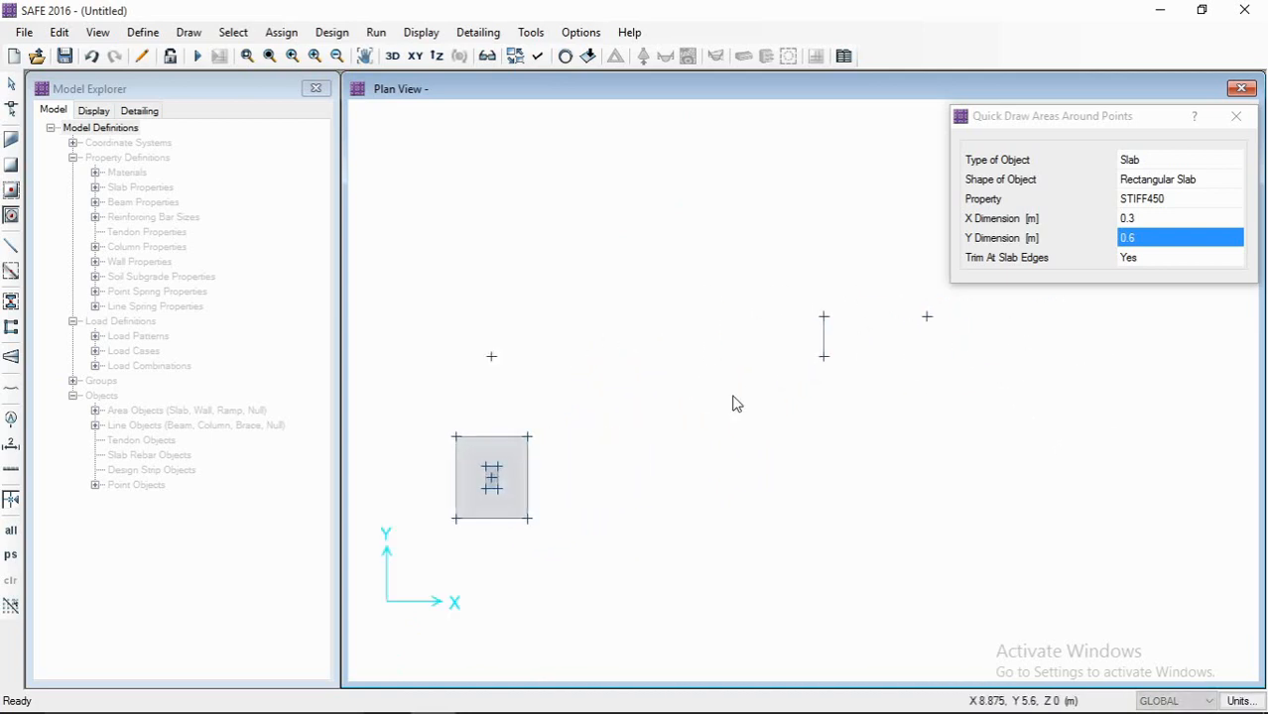
scroll(844, 347, up, 1)
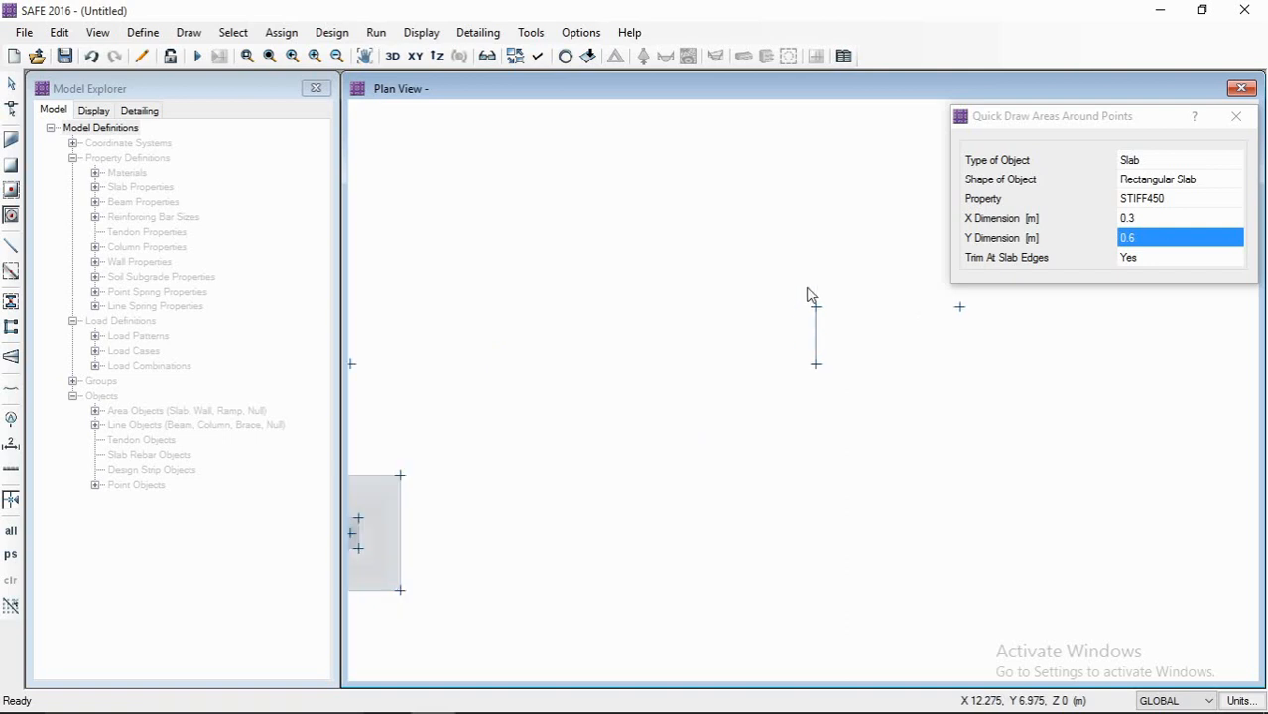
middle_drag(824, 337, 756, 367)
scroll(757, 367, up, 1)
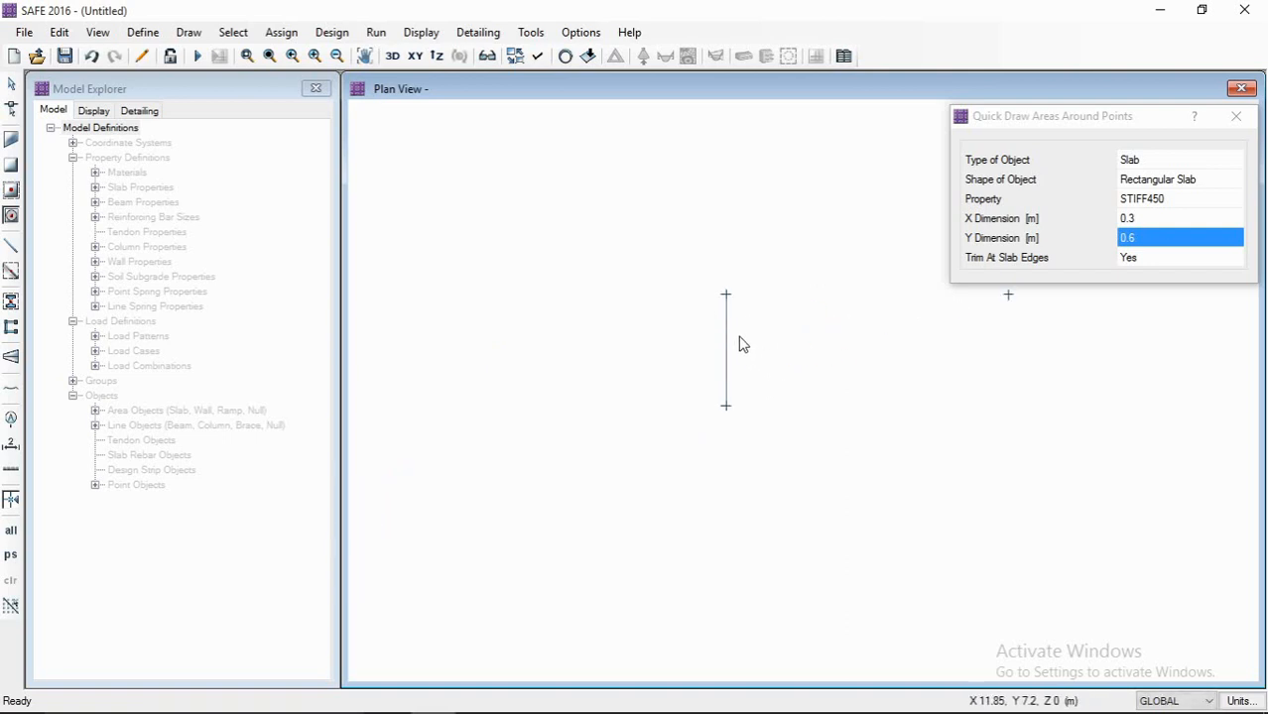
scroll(739, 345, down, 1)
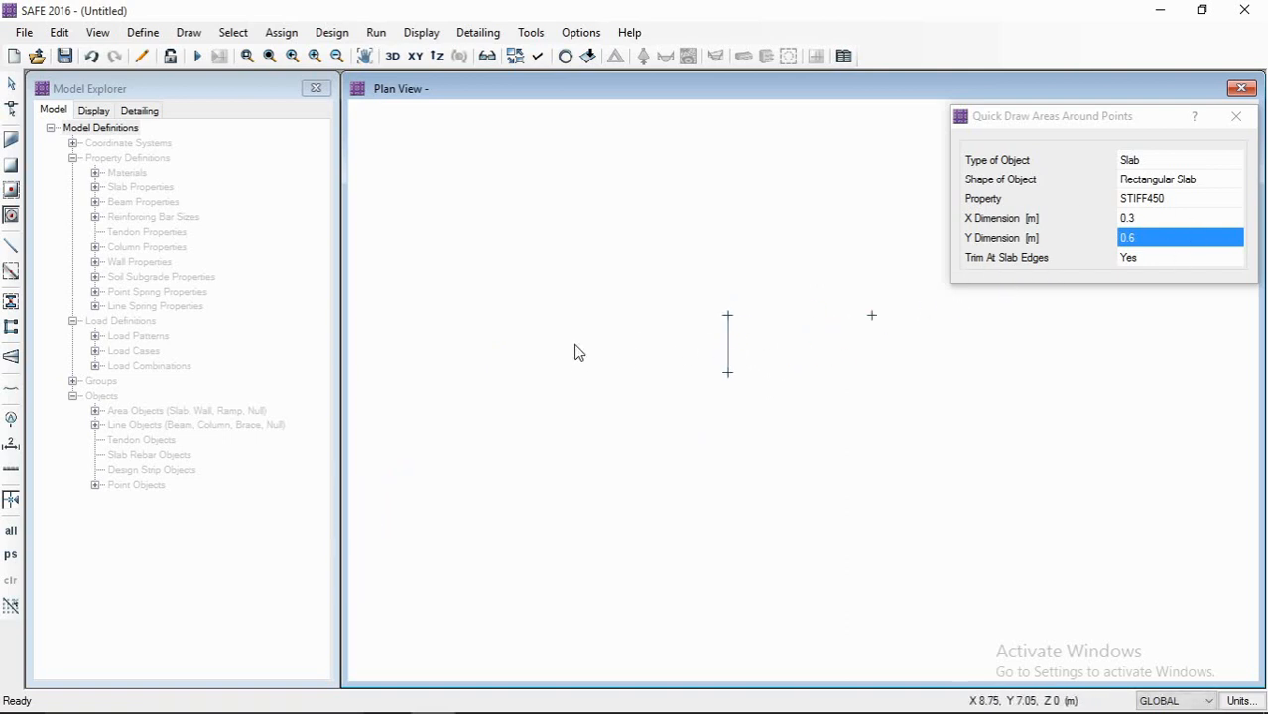
middle_drag(575, 352, 581, 390)
scroll(713, 391, up, 1)
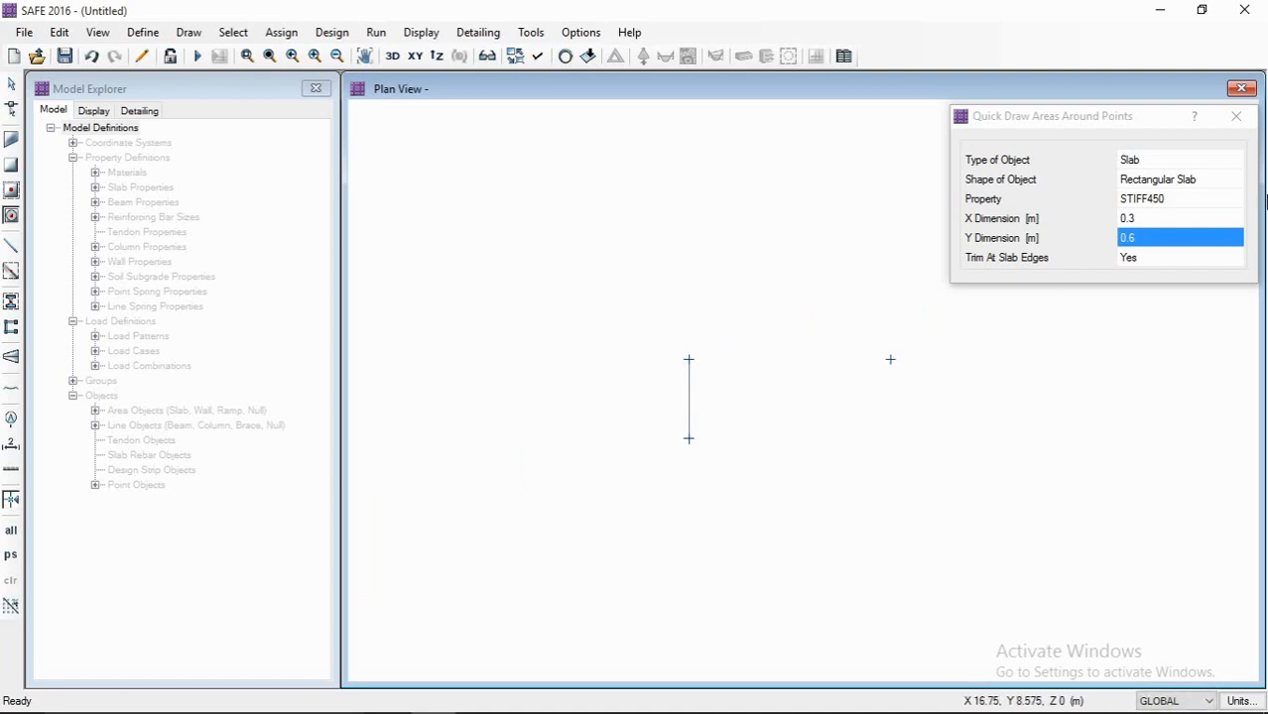
click(1236, 118)
scroll(654, 413, up, 1)
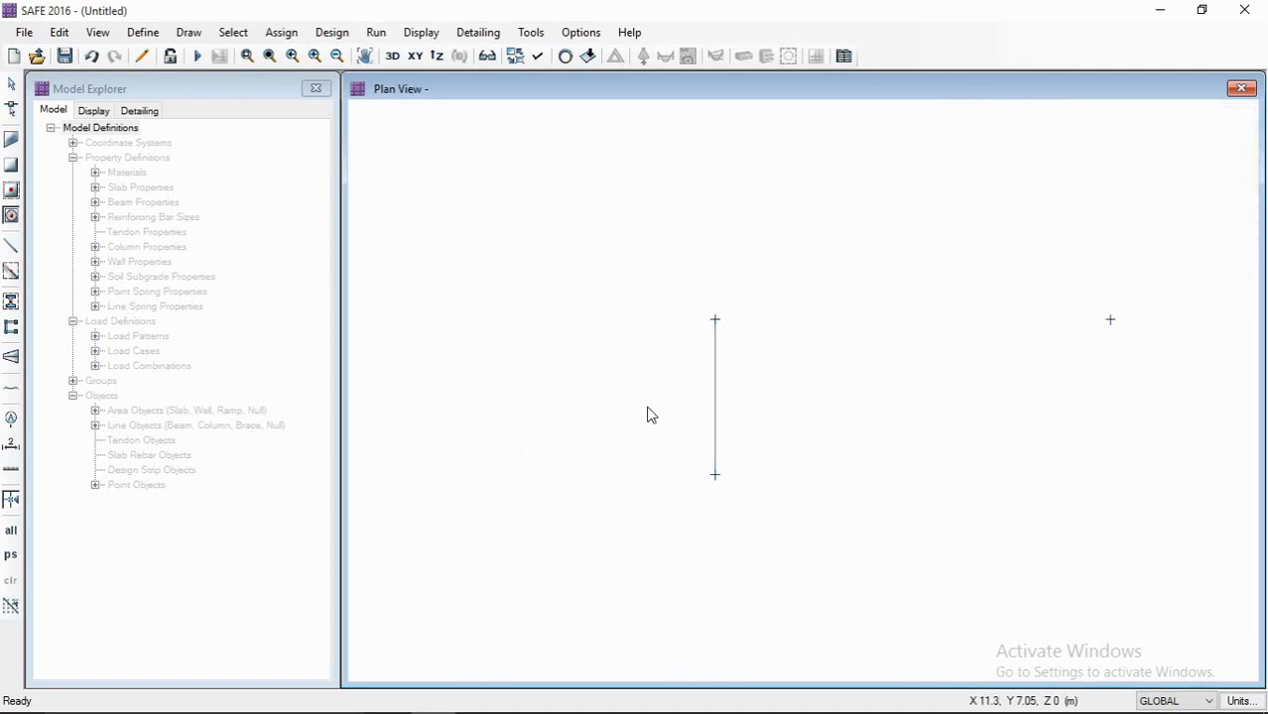
middle_drag(568, 448, 677, 416)
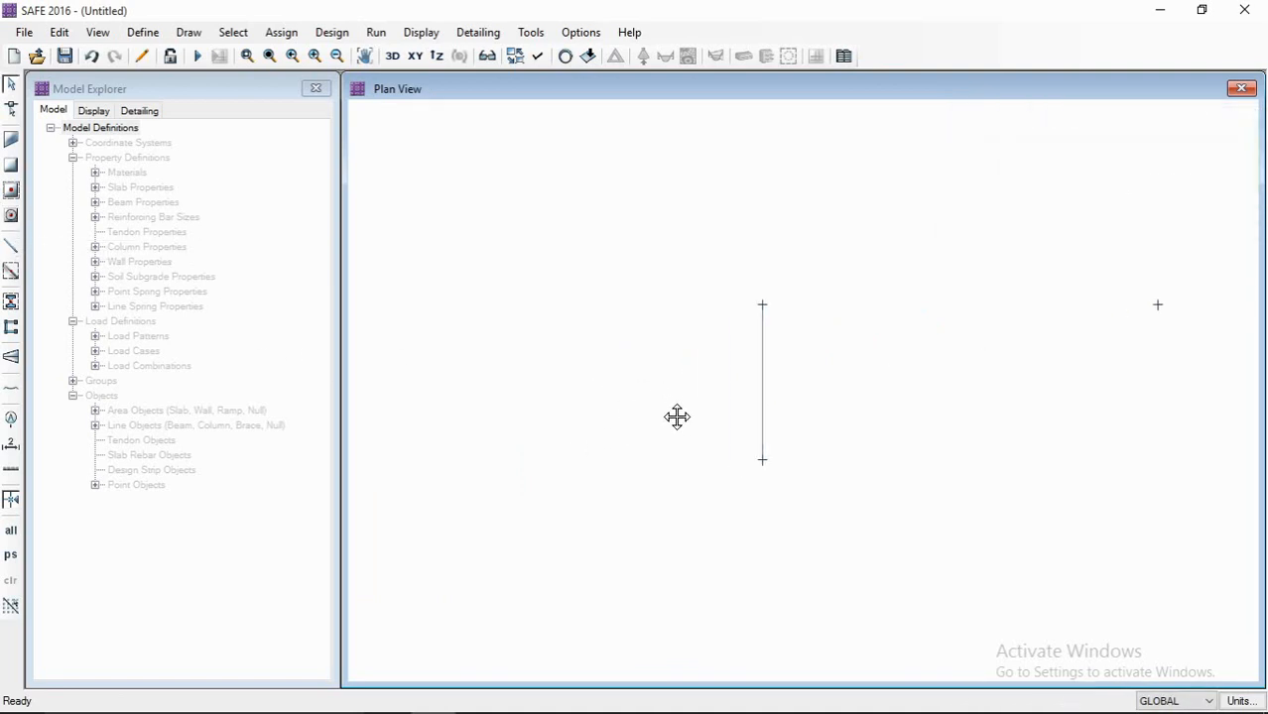
click(8, 250)
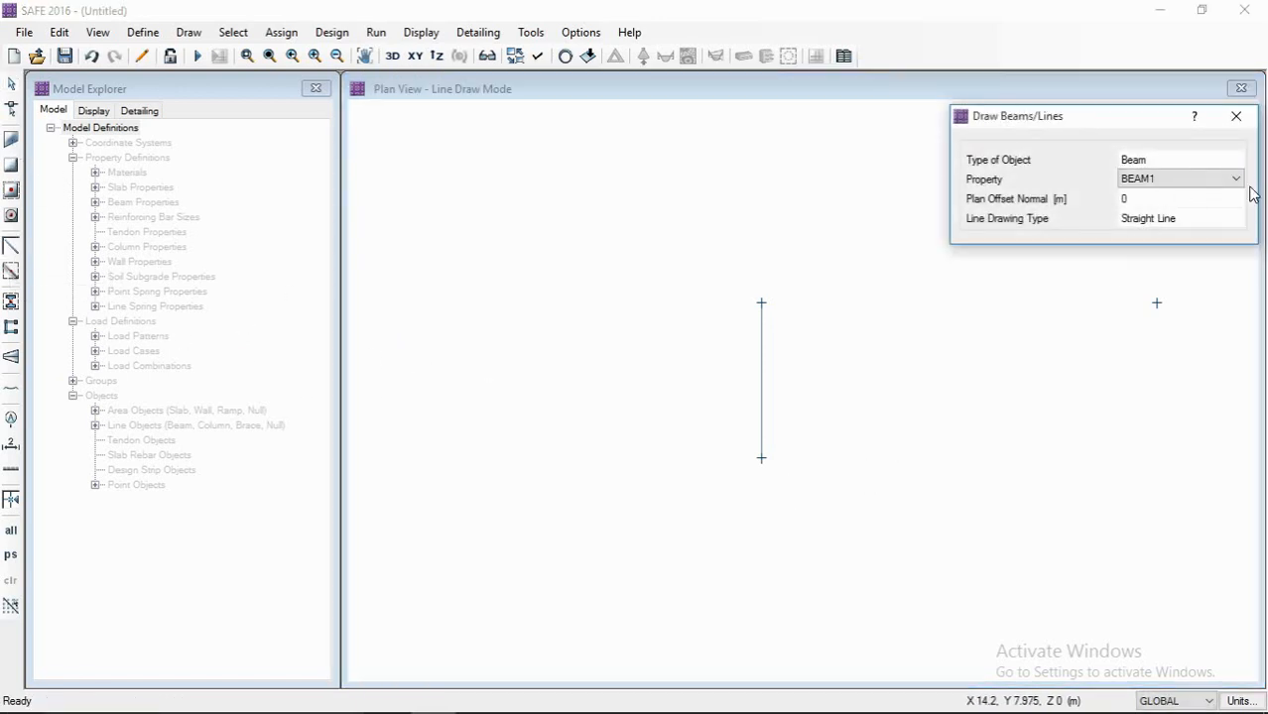
click(1236, 180)
click(1166, 207)
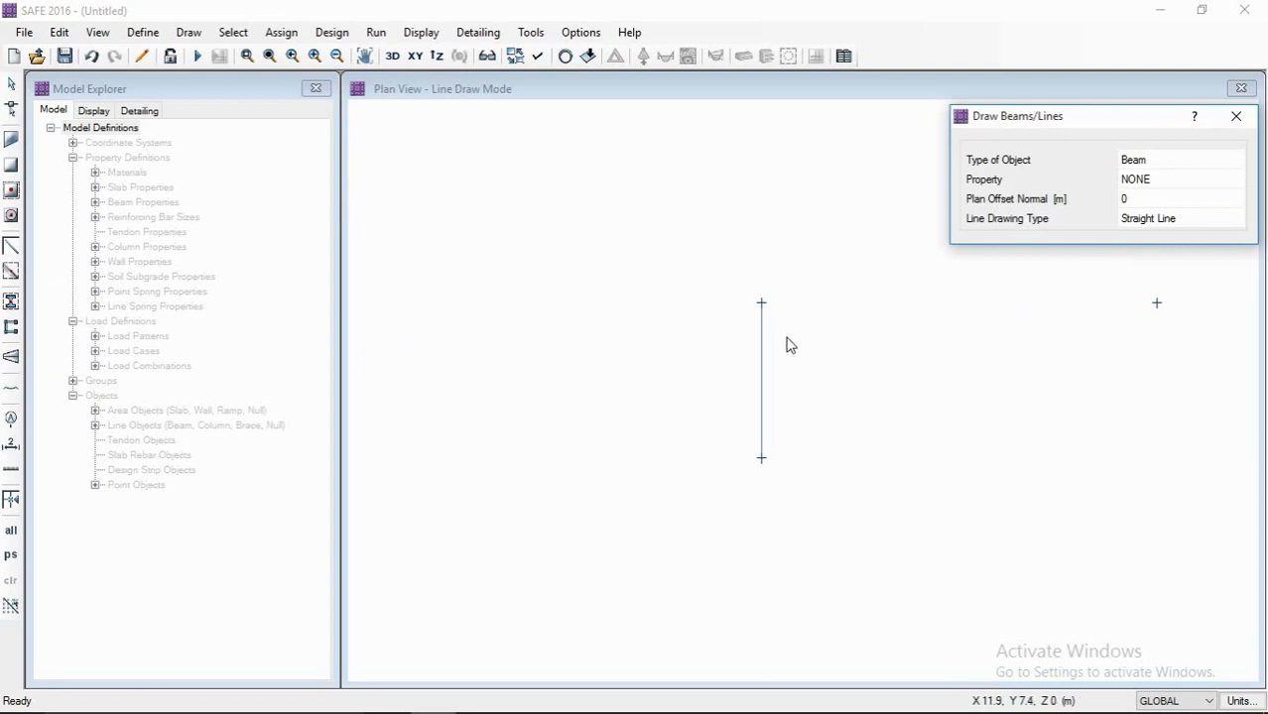
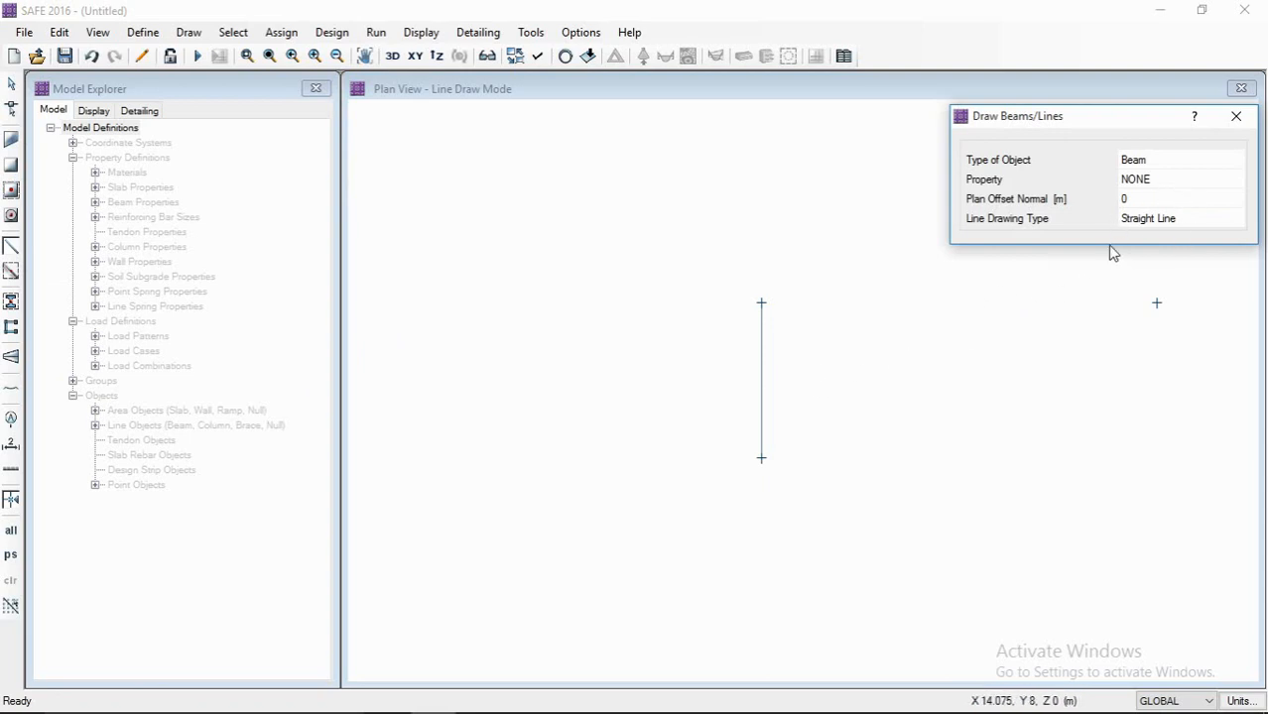
- Draw a parallel NONE line on each side of the line joining the two close supports, using a plan offset of 0.6 m
click(1190, 184)
click(1224, 181)
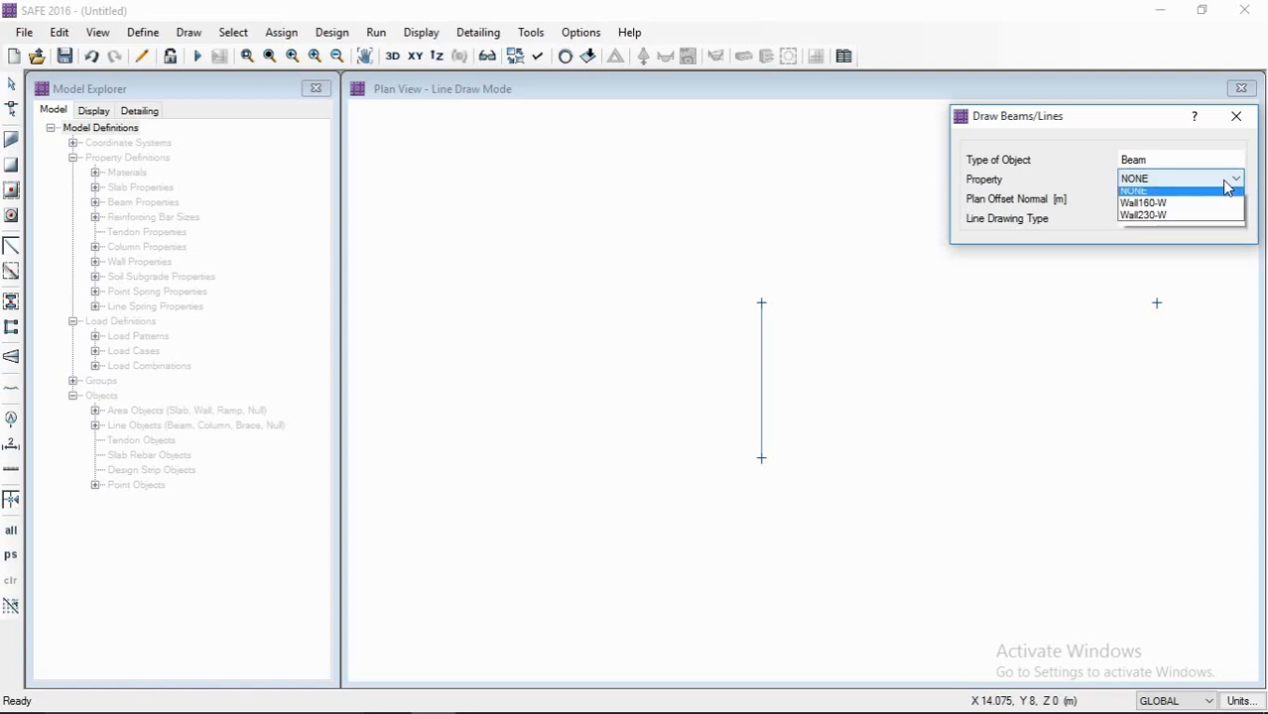
click(1202, 199)
click(1193, 200)
click(1188, 201)
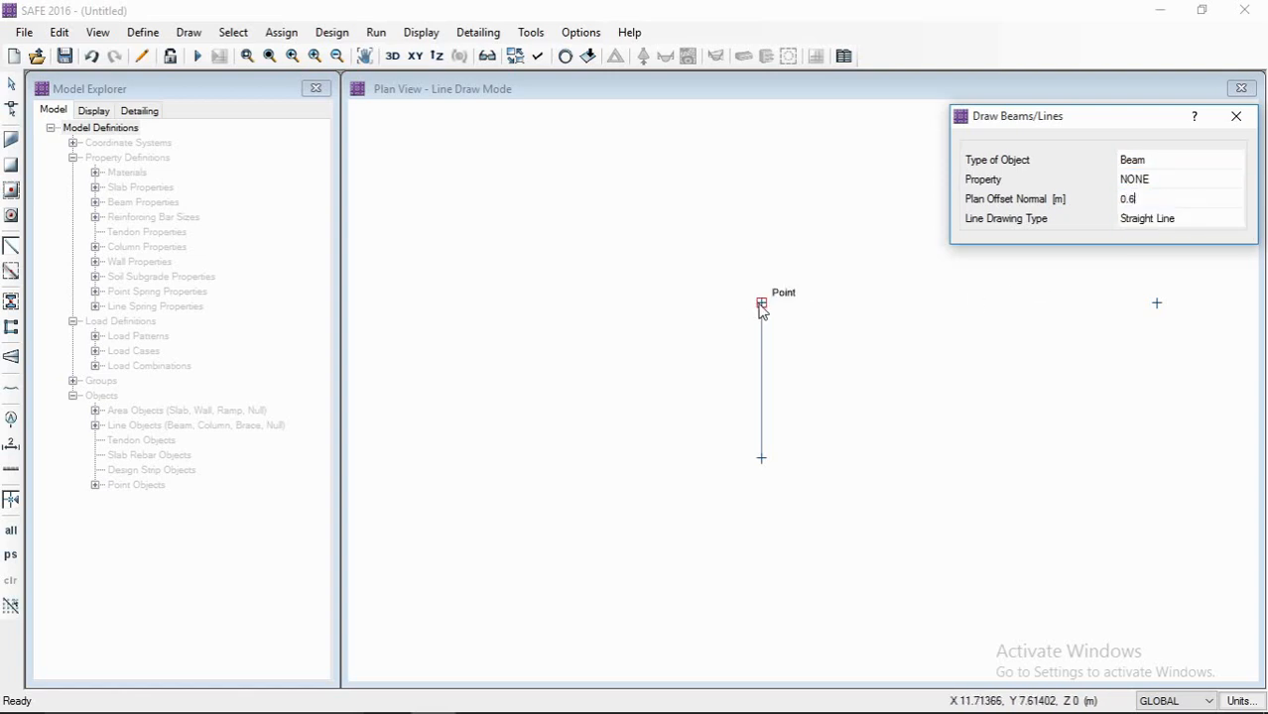
click(761, 305)
click(761, 459)
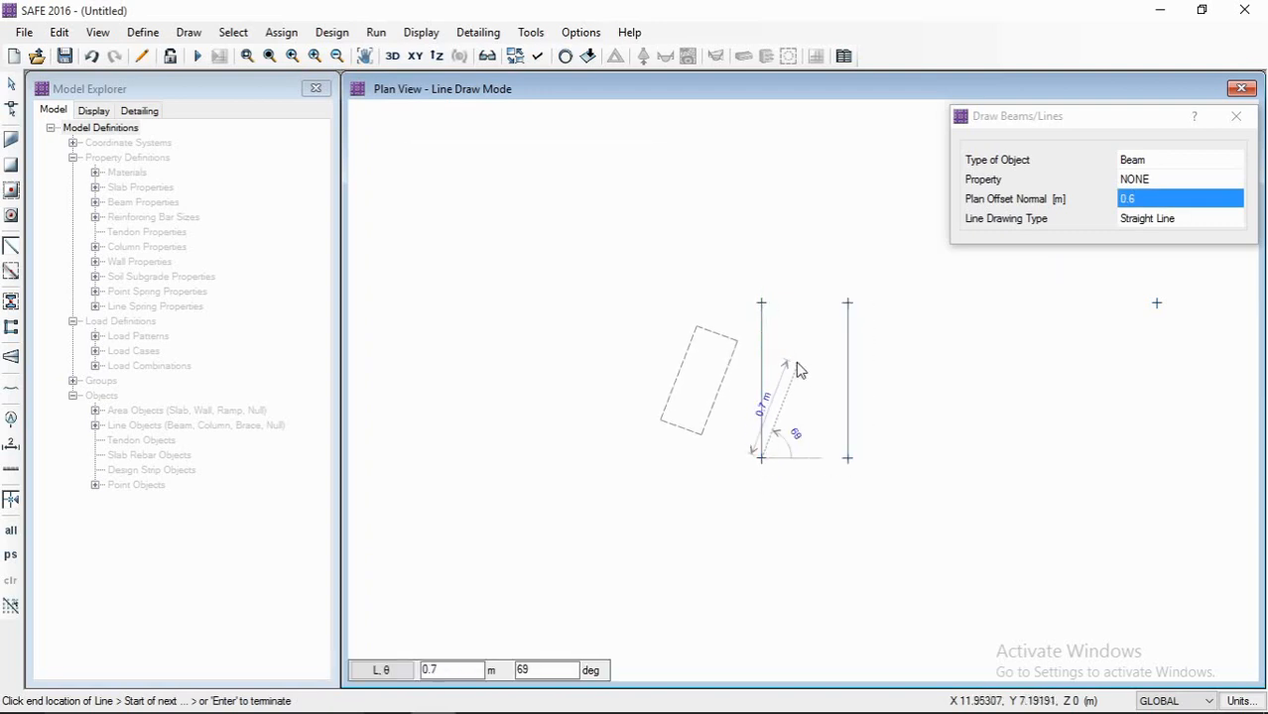
click(761, 304)
scroll(761, 249, down, 2)
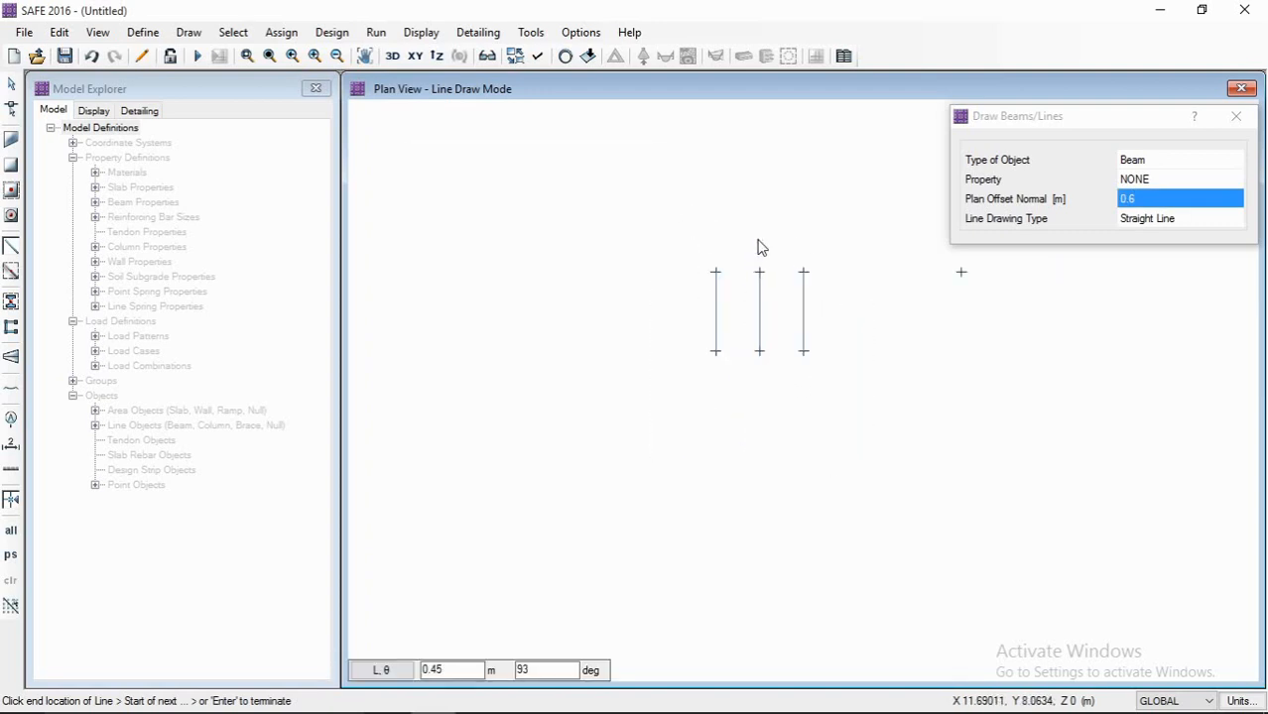
scroll(759, 249, up, 1)
key(Escape)
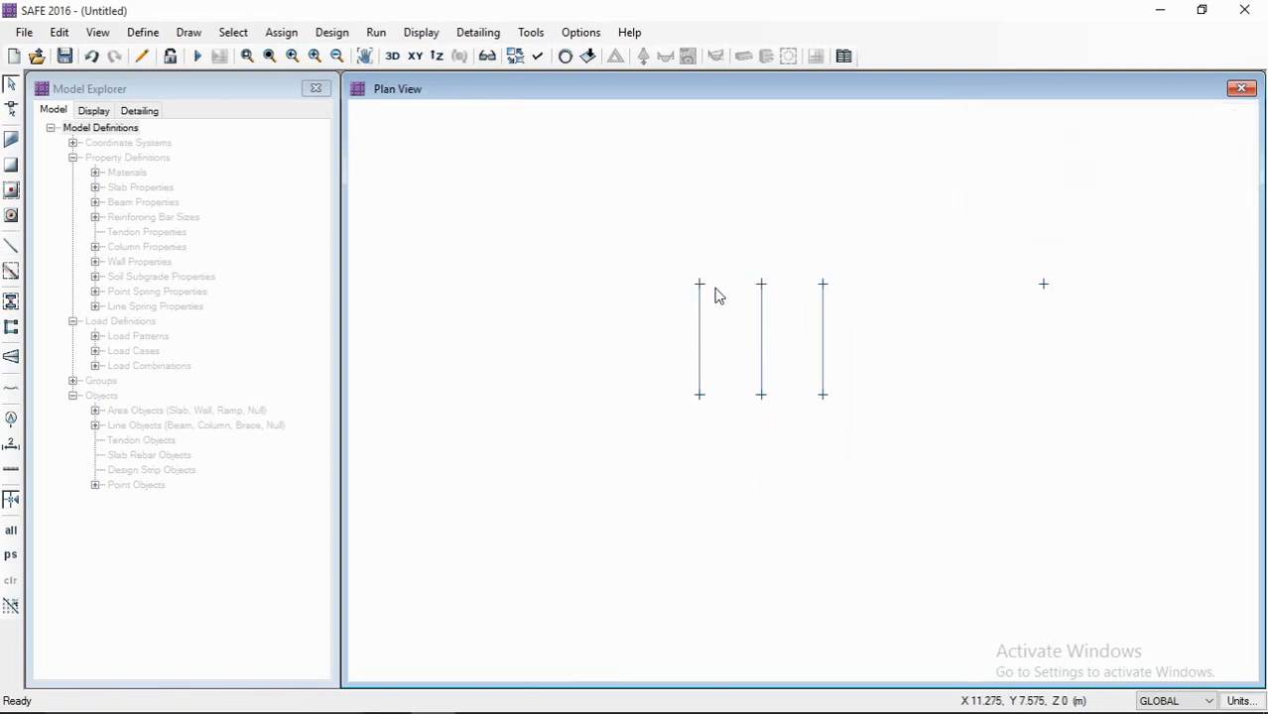
click(12, 247)
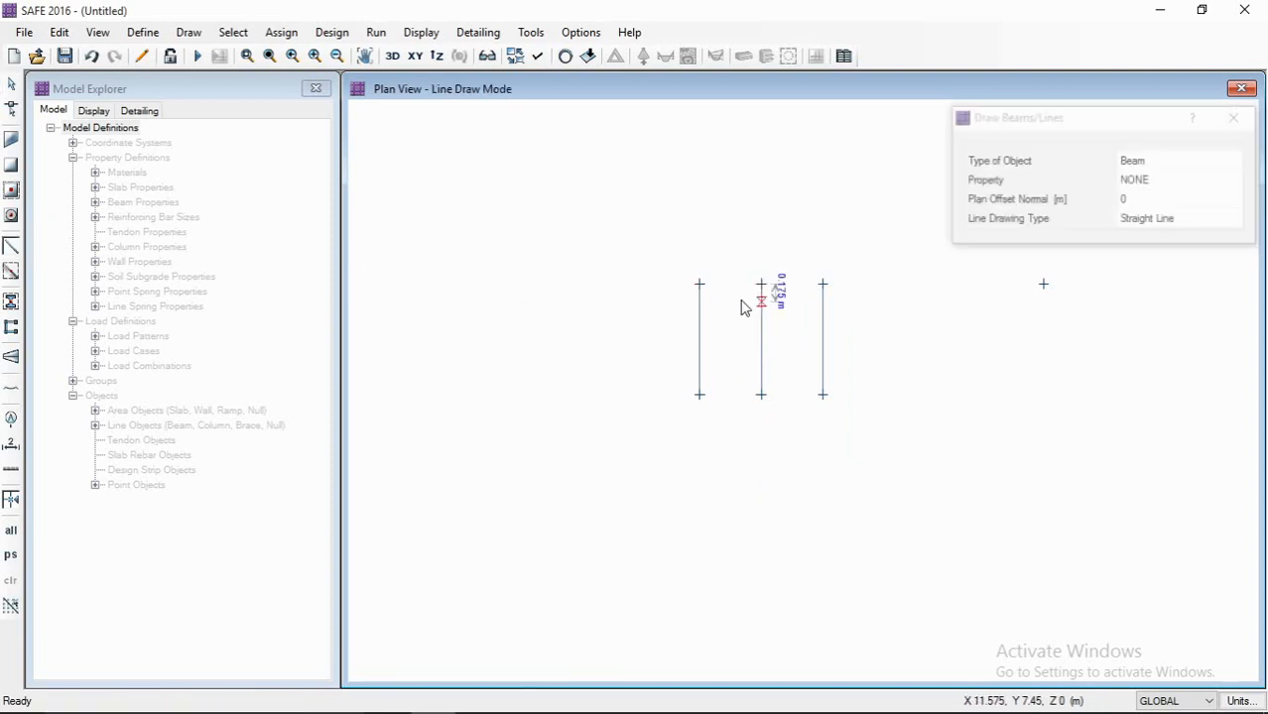
click(700, 284)
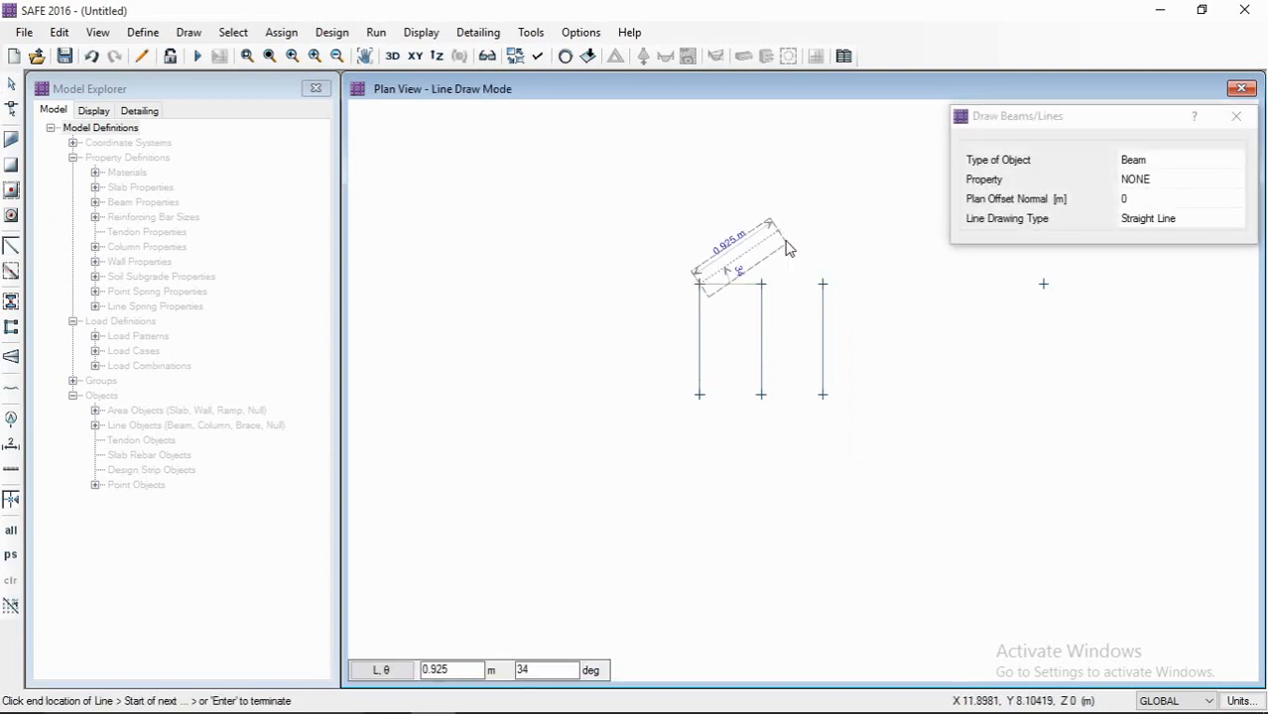
key(Escape)
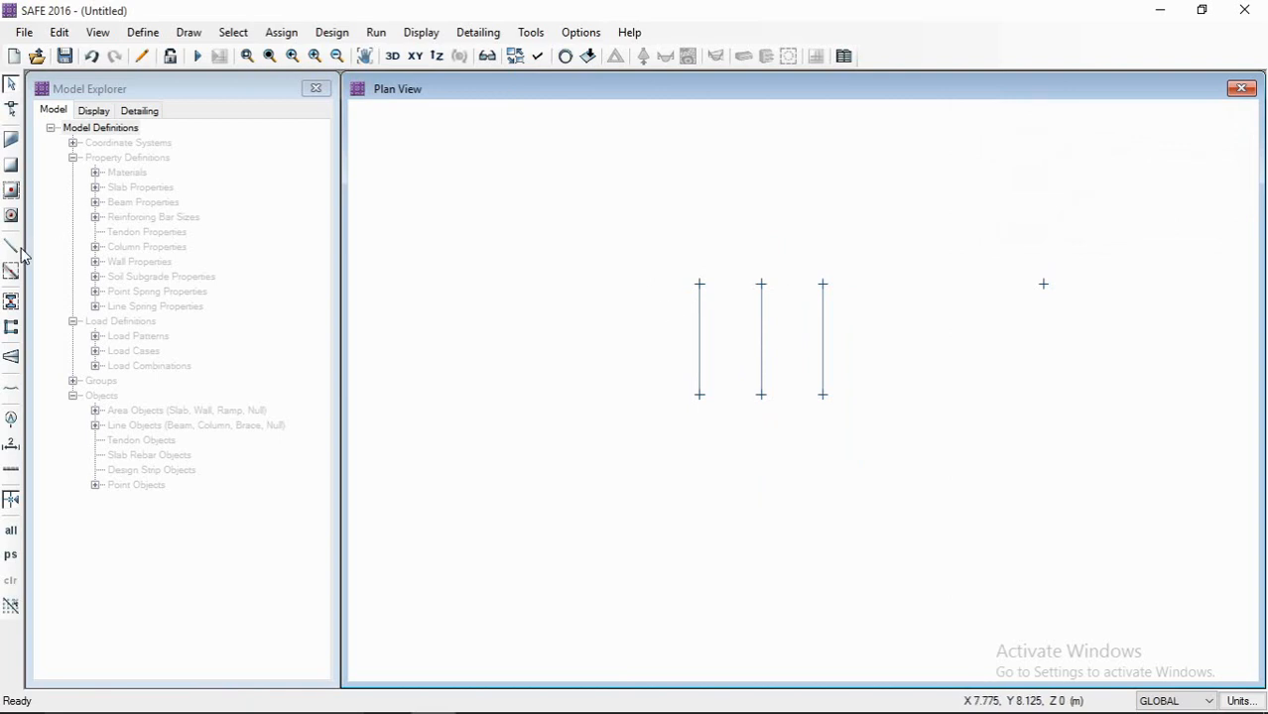
- Draw a 1.2 m NONE line beyond each end of the three parallel lines, using a plan offset of 0.6 m
click(14, 248)
click(1137, 204)
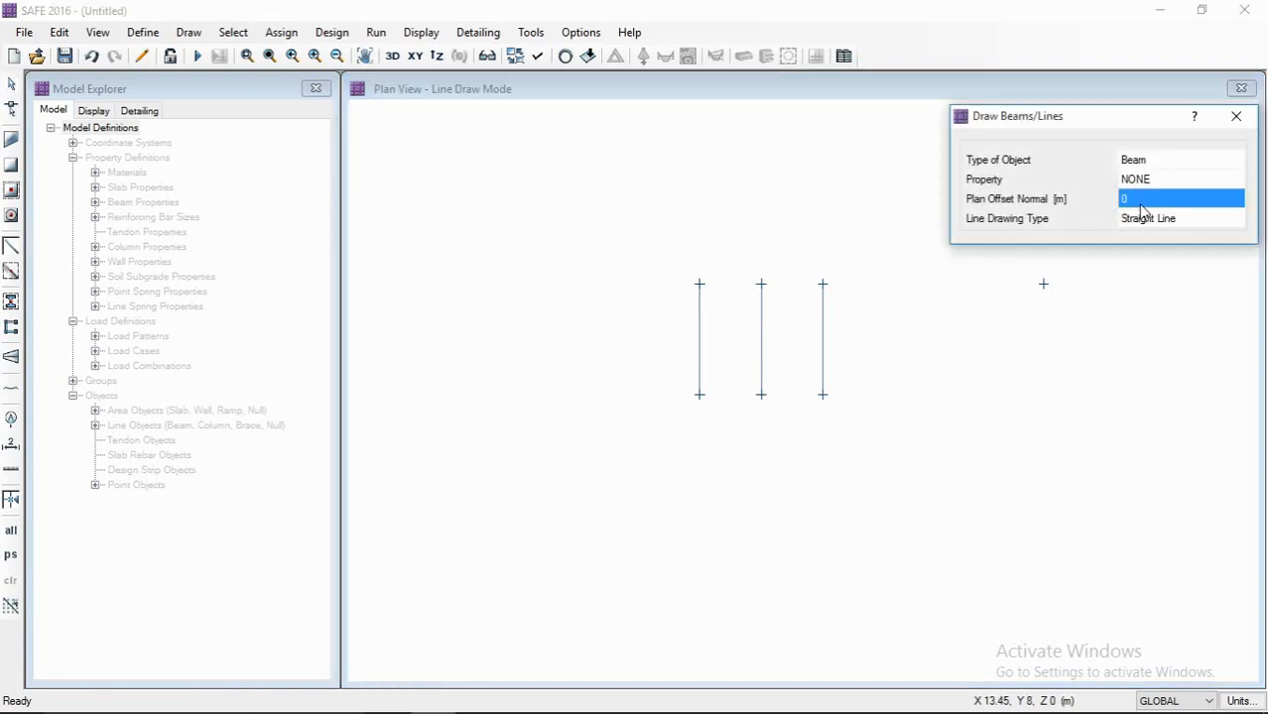
click(1142, 203)
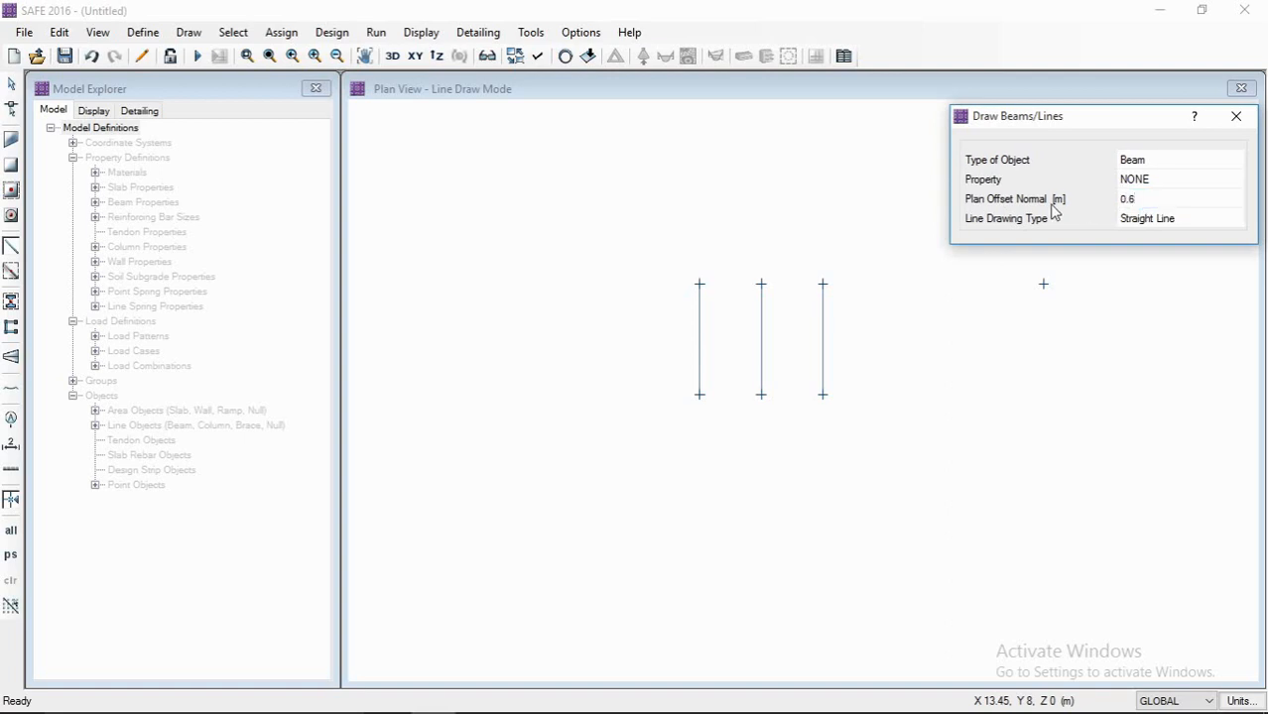
key(Return)
click(700, 284)
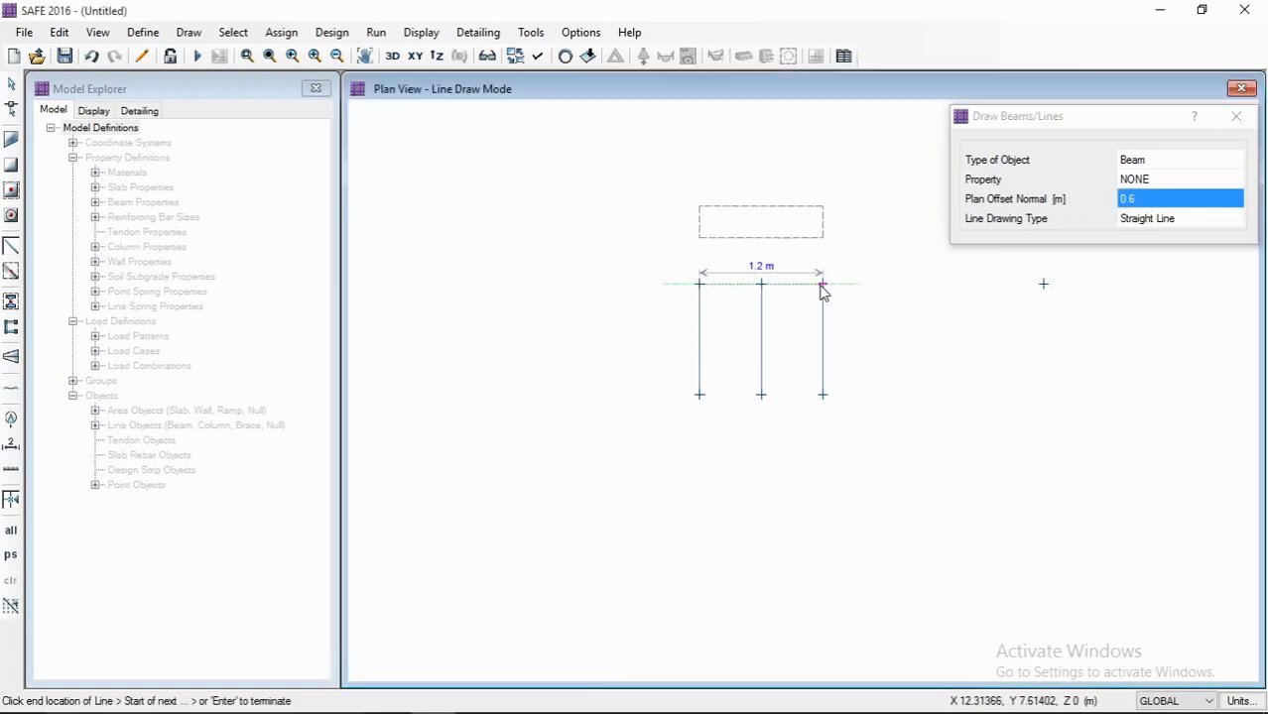
click(822, 285)
key(Return)
click(822, 394)
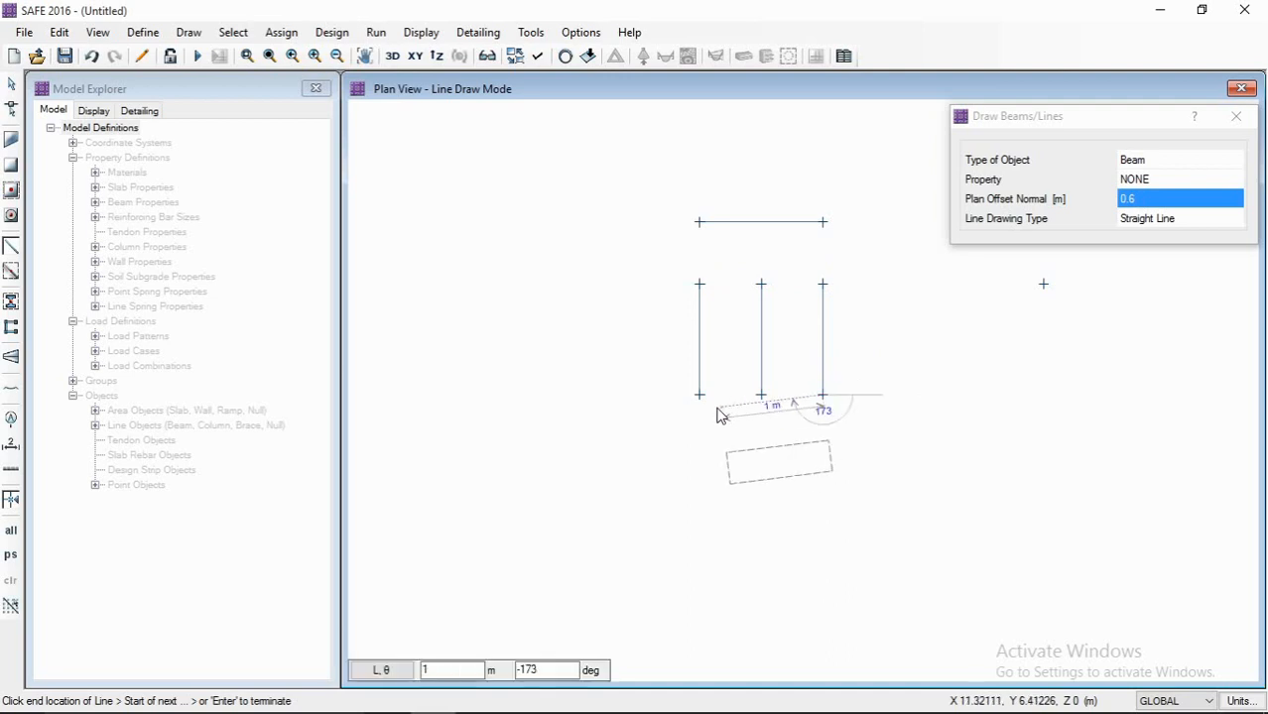
click(700, 395)
key(Return)
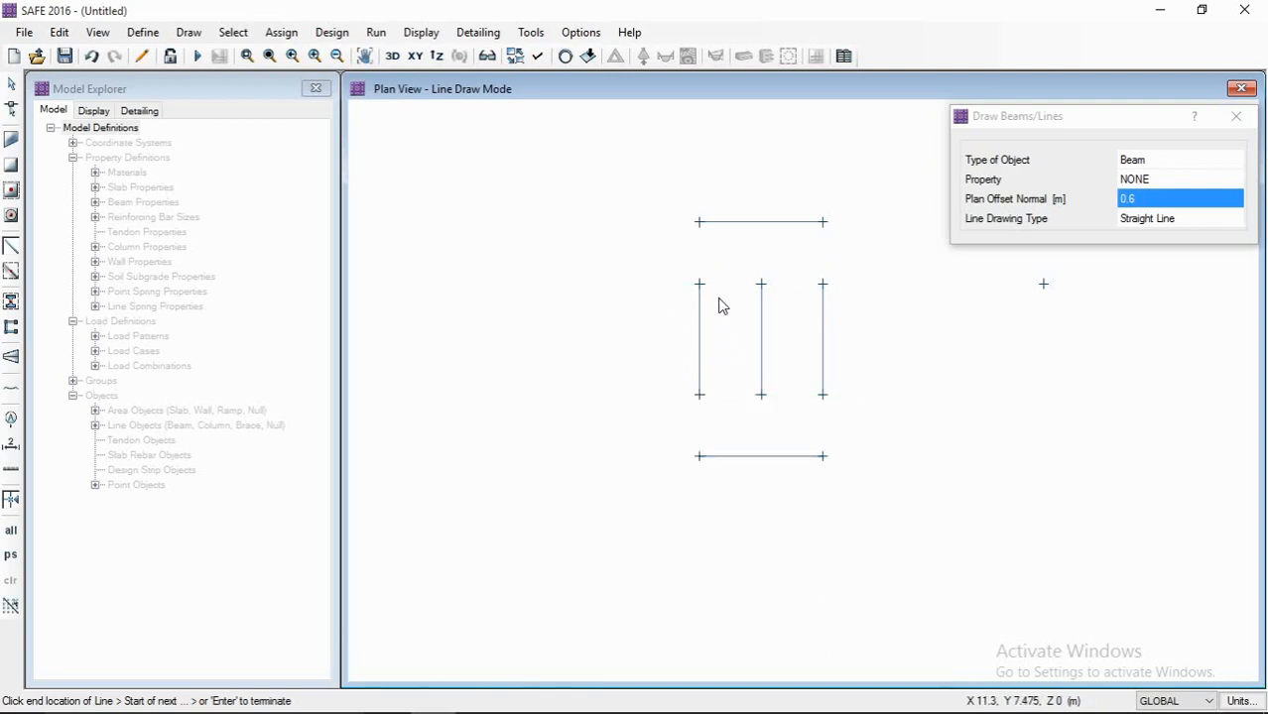
key(Escape)
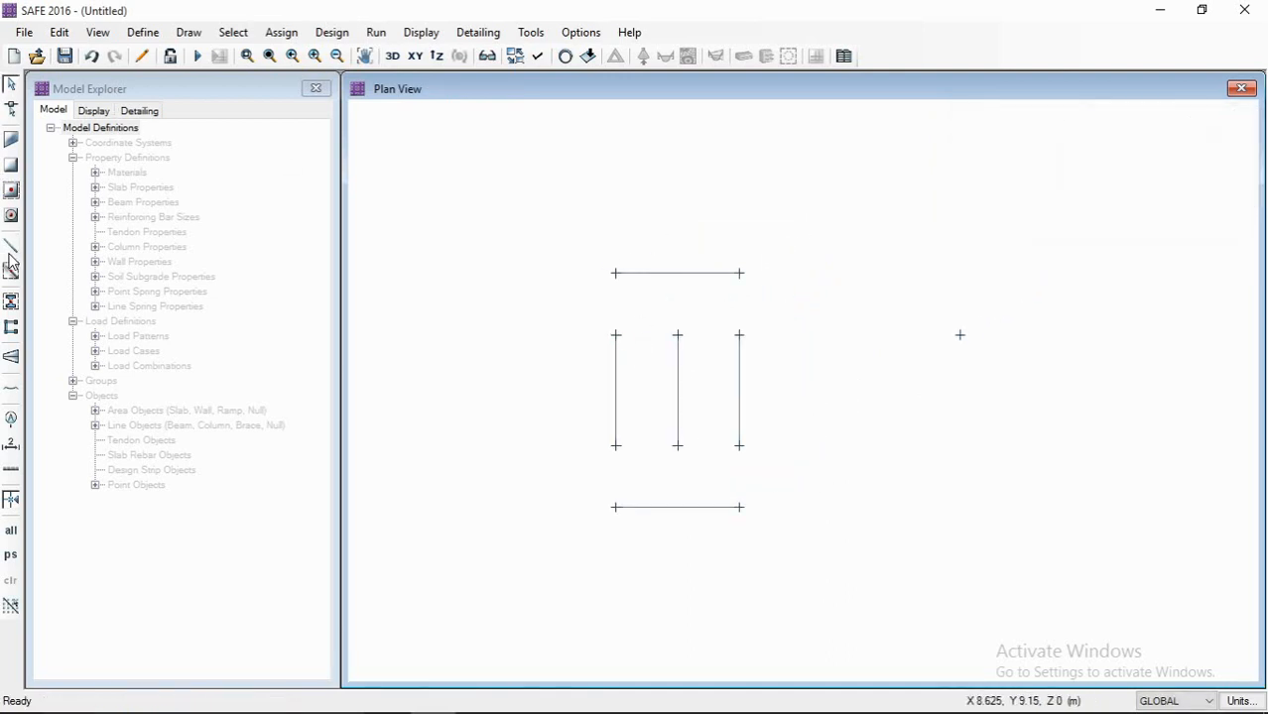
- Draw NONE lines with zero offset through the outer end points to close the rectangular footing outline around the paired supports
click(10, 250)
click(615, 273)
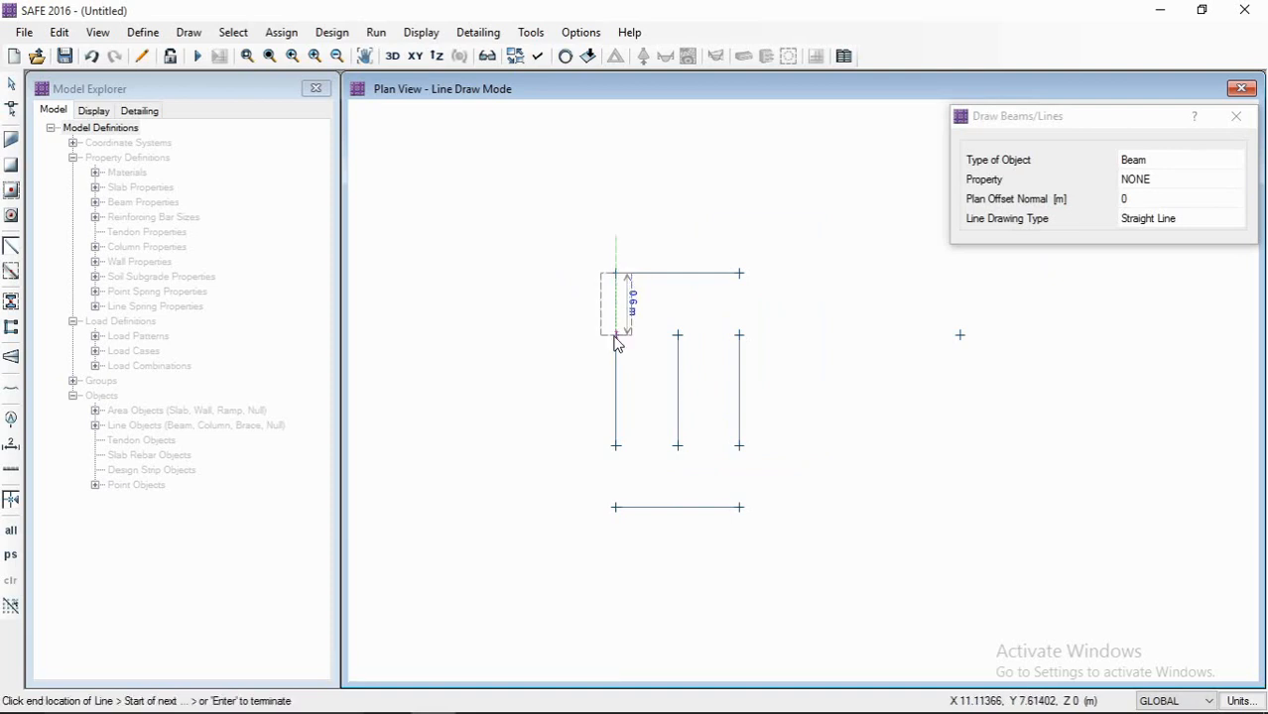
click(615, 337)
click(615, 508)
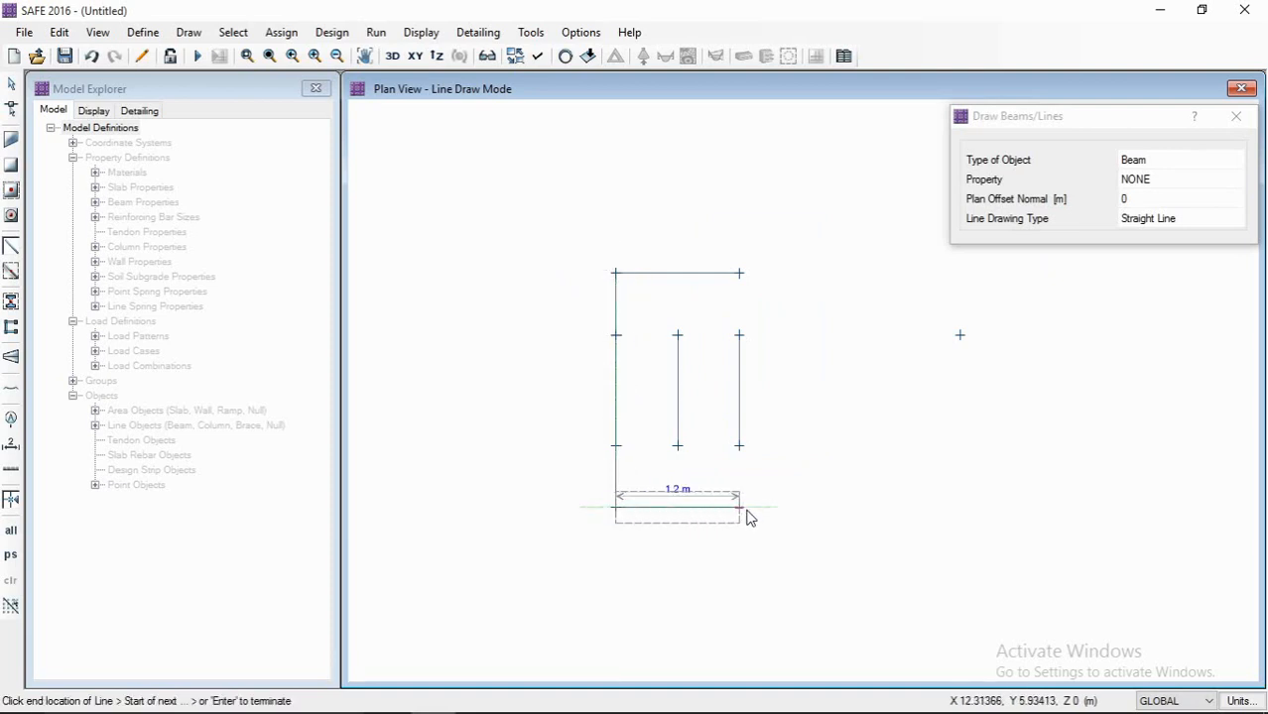
click(739, 508)
click(739, 274)
key(Escape)
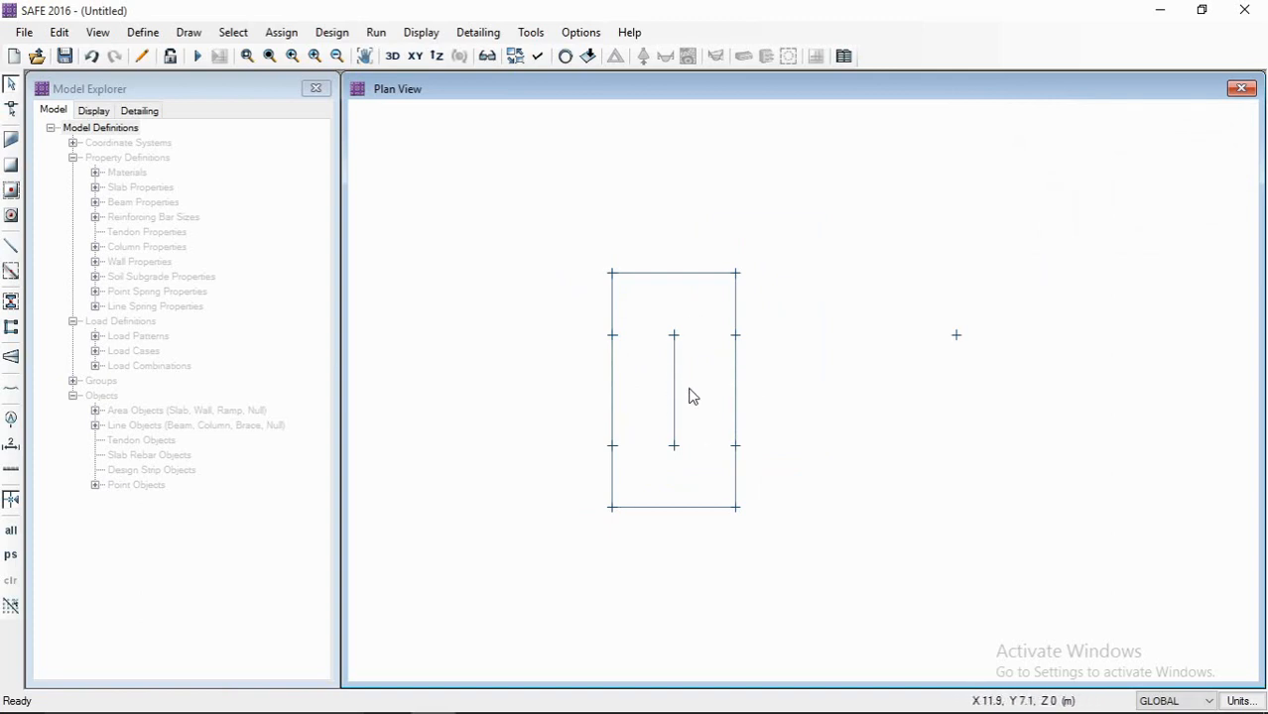
- Restart line drawing, then switch to ETABS to check the restraint reactions at the paired supports and return to SAFE
click(11, 250)
scroll(690, 412, up, 1)
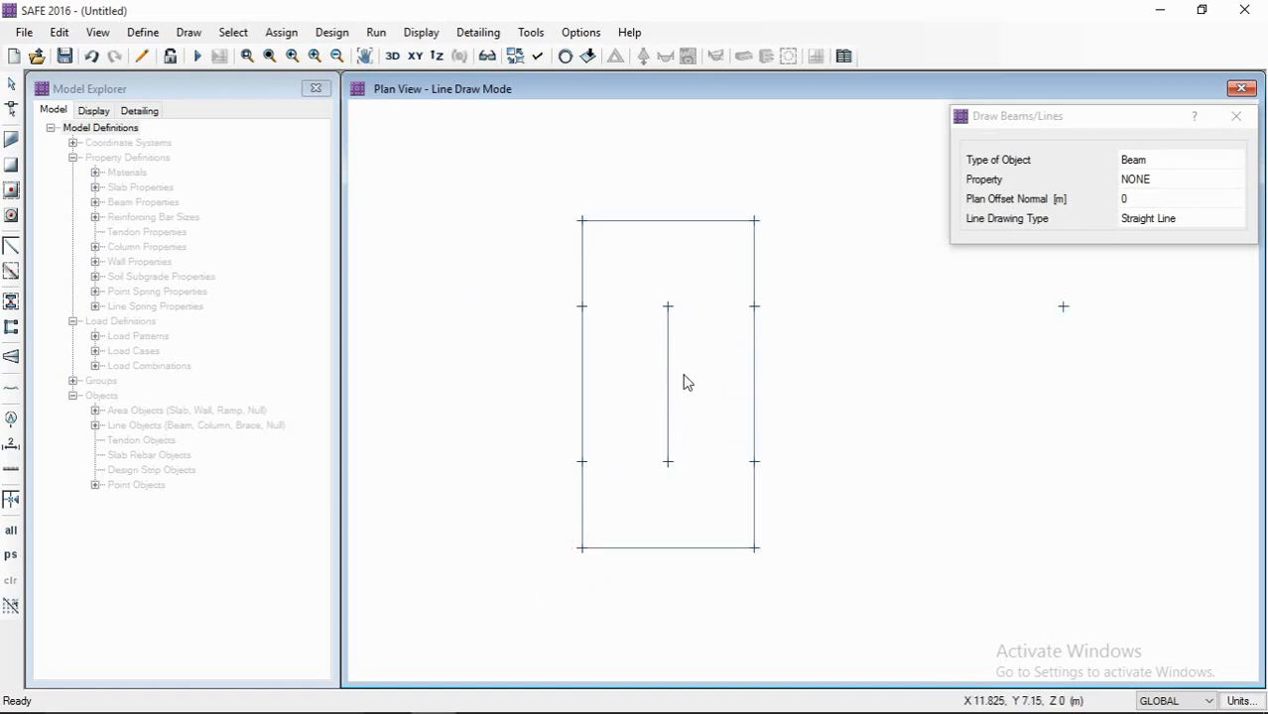
click(524, 694)
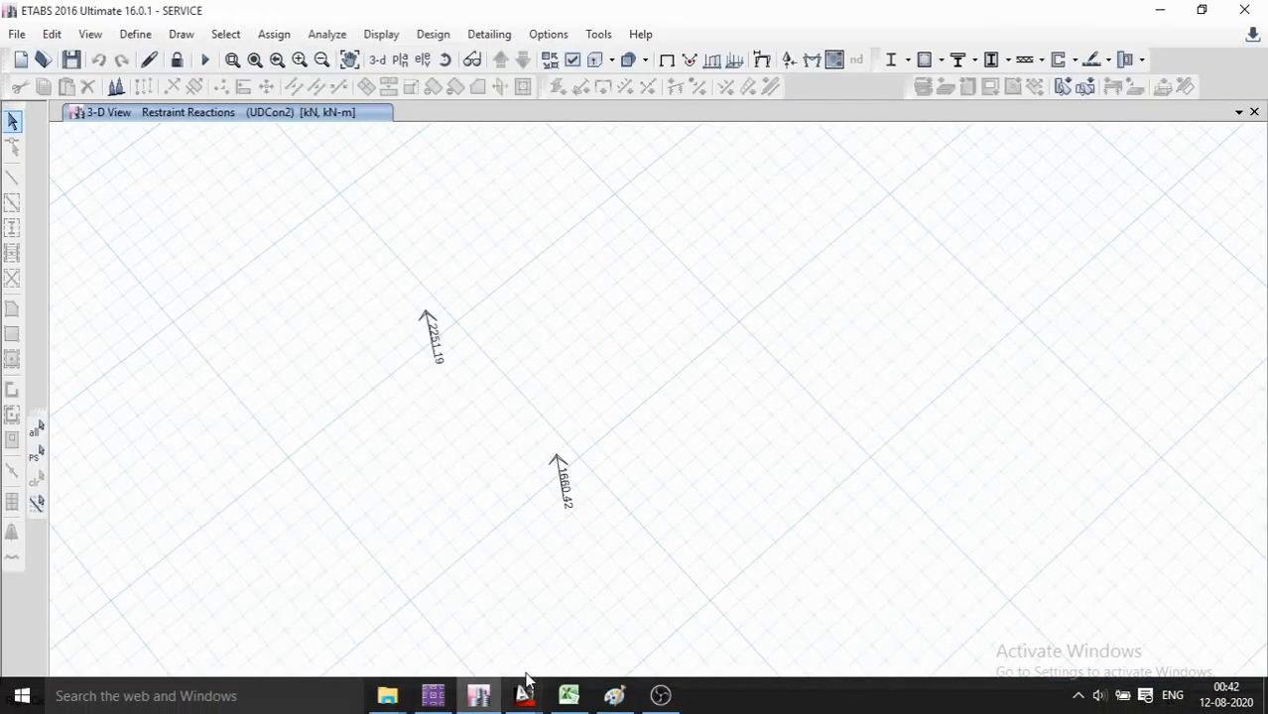
scroll(558, 506, down, 3)
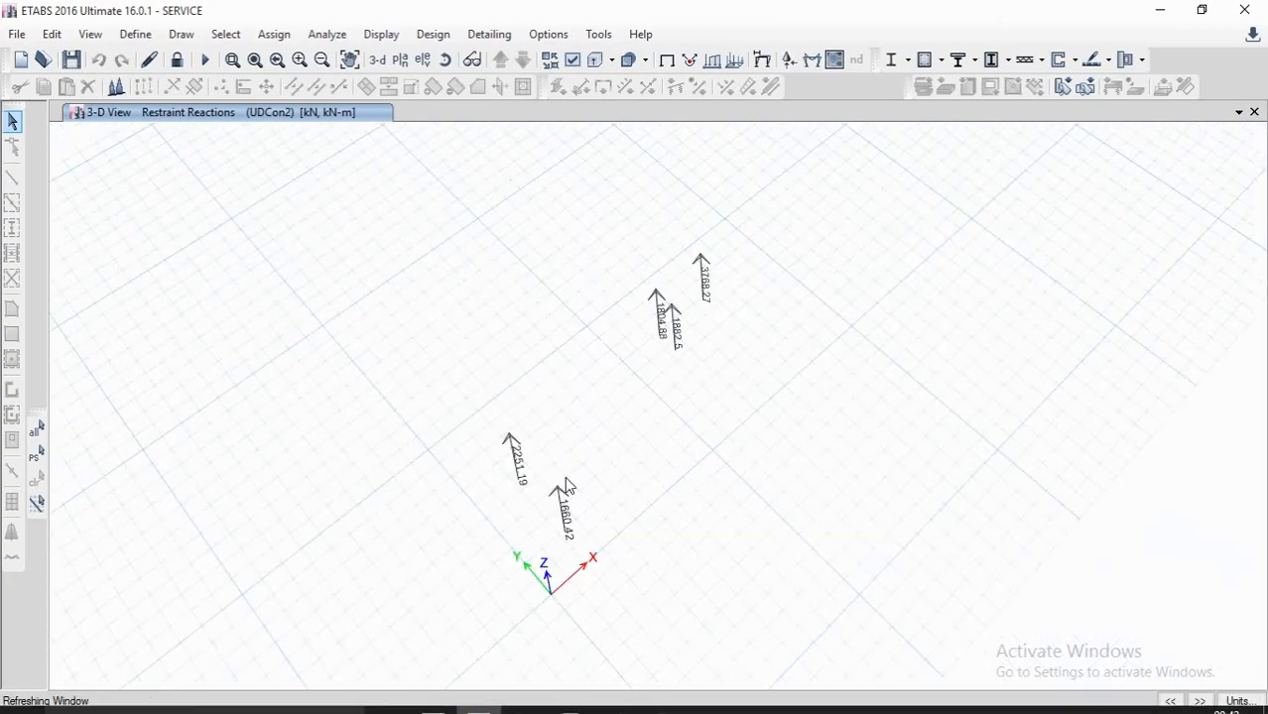
middle_drag(566, 478, 526, 483)
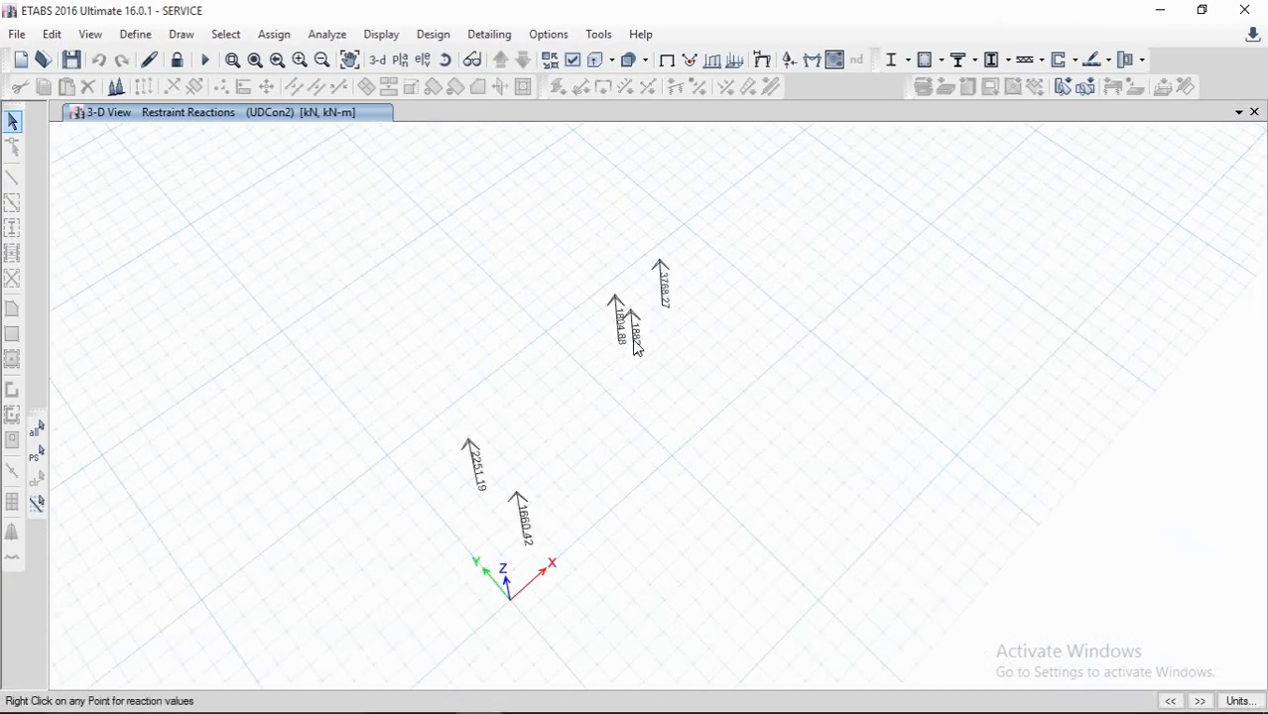
click(1158, 14)
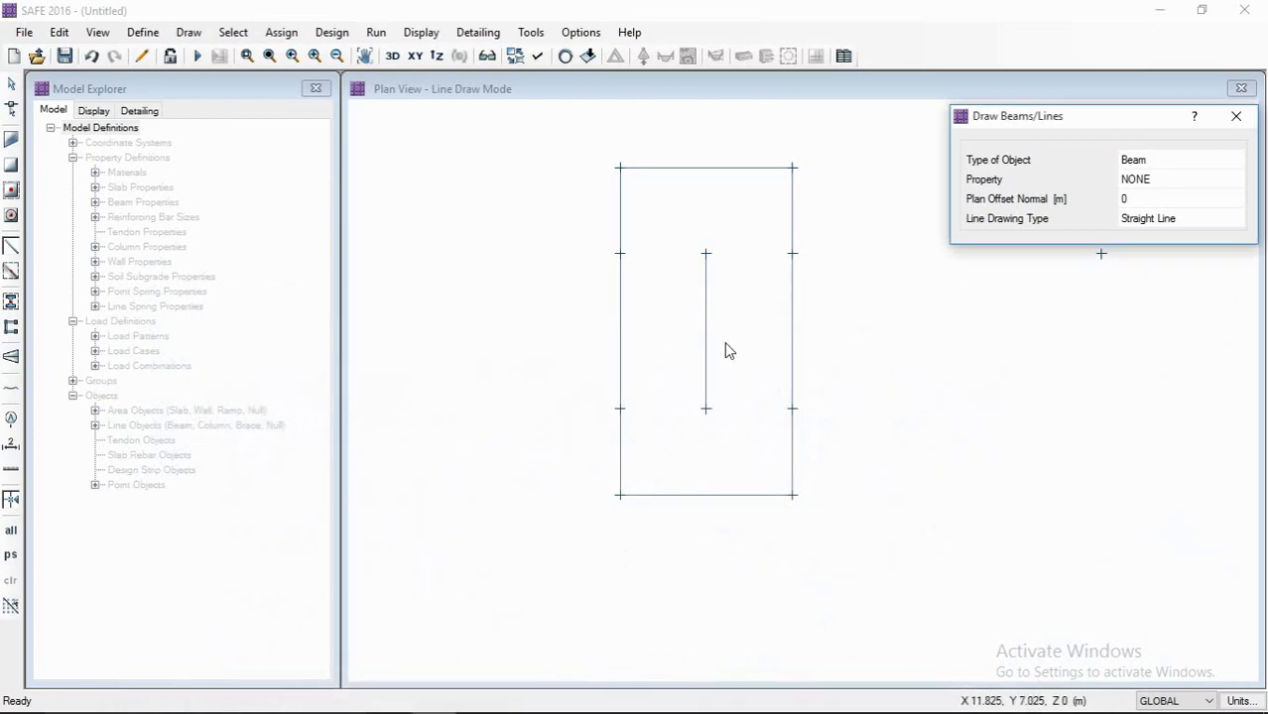
- Draw a parallel NONE line on each side of the footing's centre line, using a plan offset of 0.15 m
click(1156, 202)
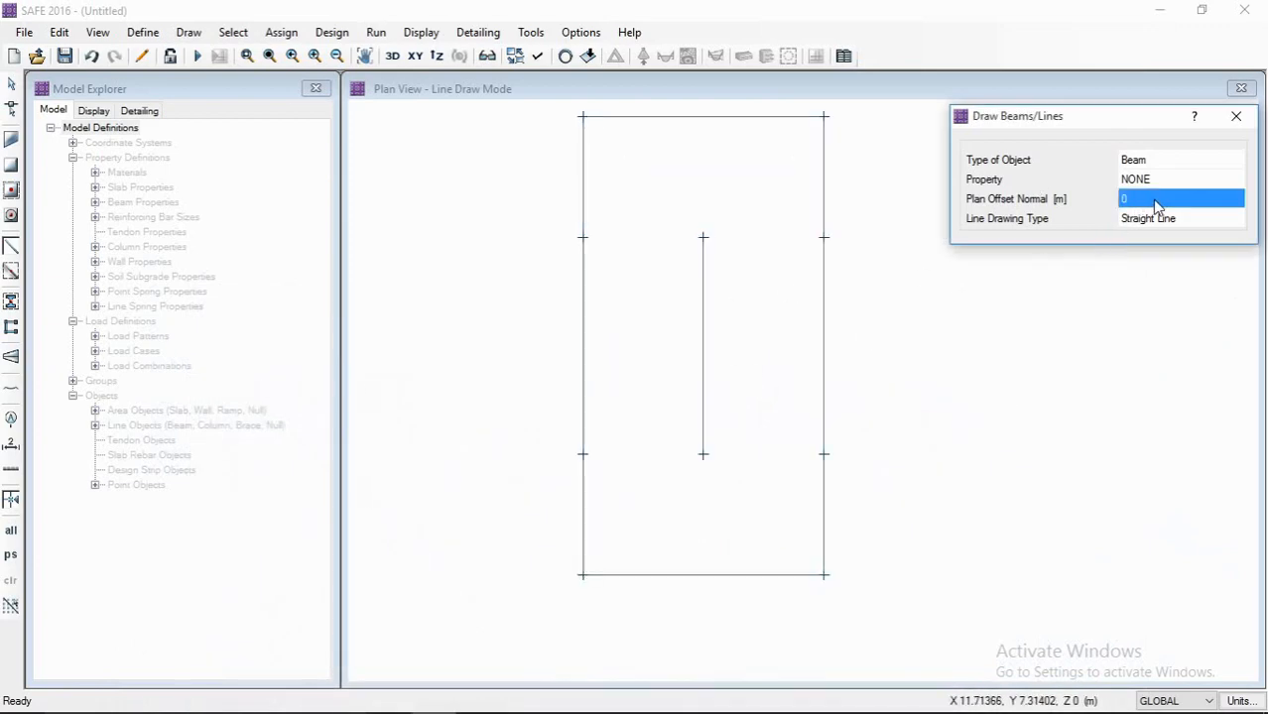
click(1155, 201)
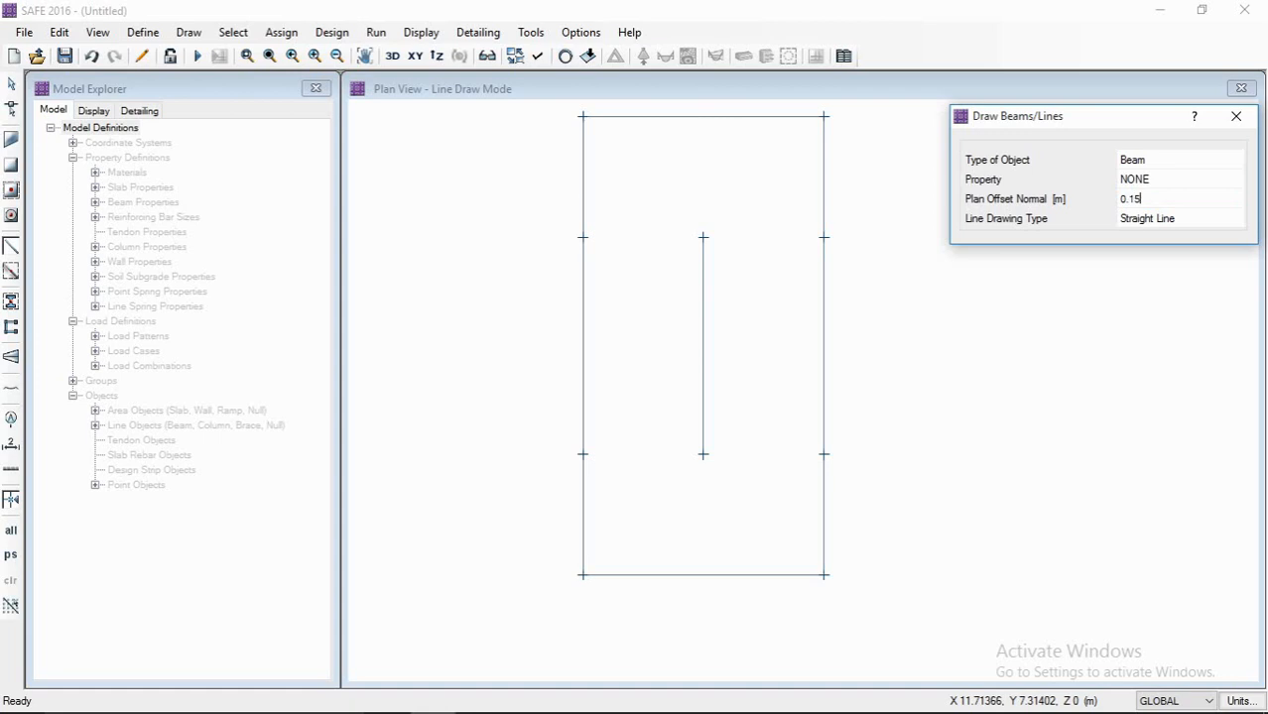
text(.15)
key(Return)
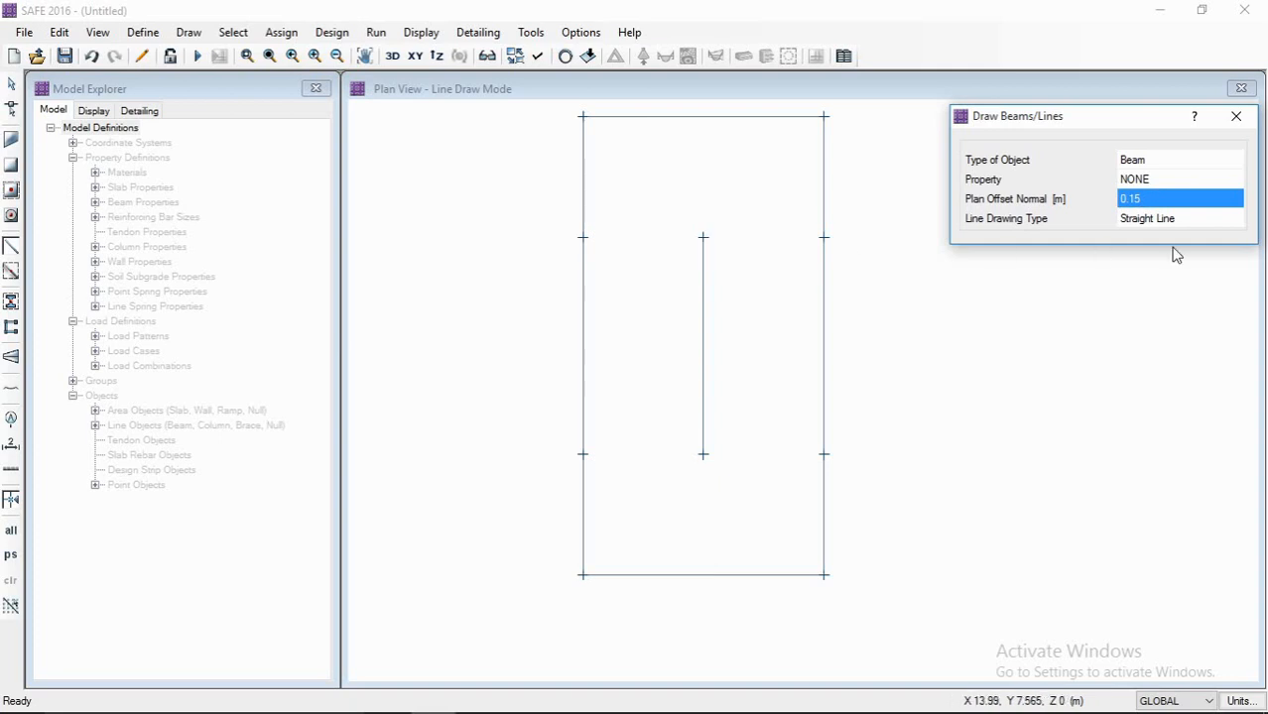
click(704, 238)
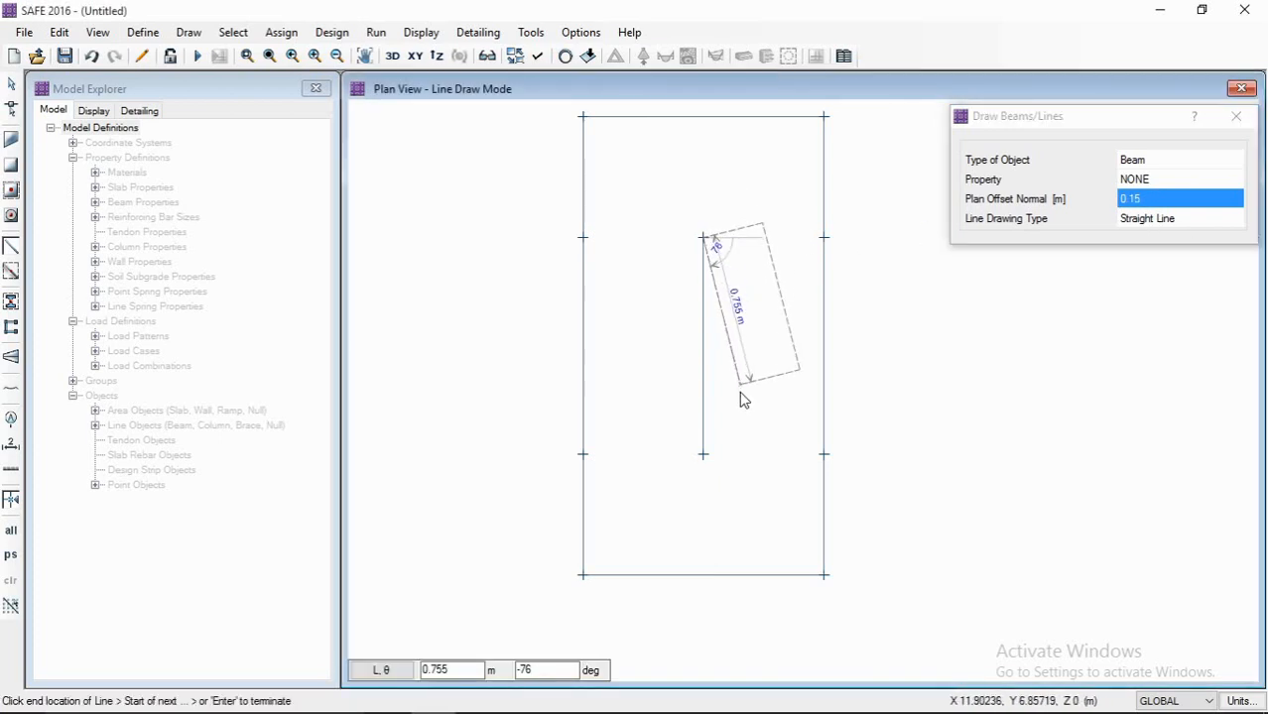
click(704, 456)
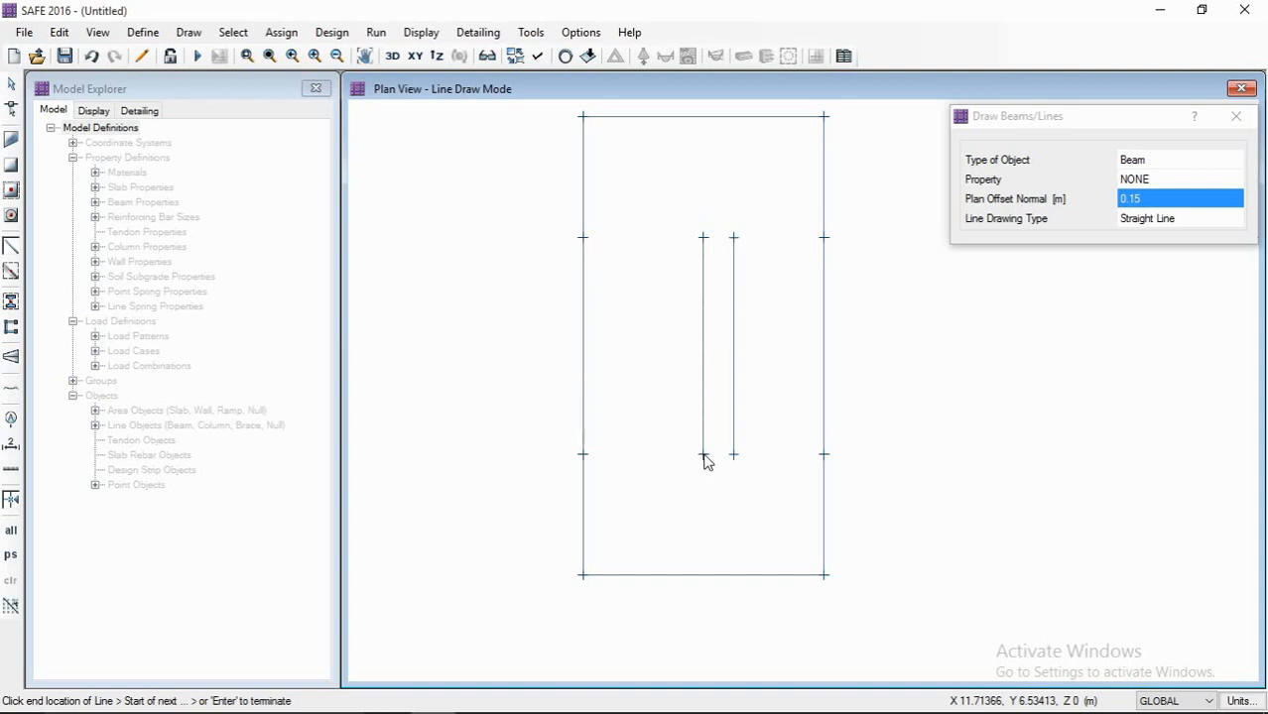
click(705, 241)
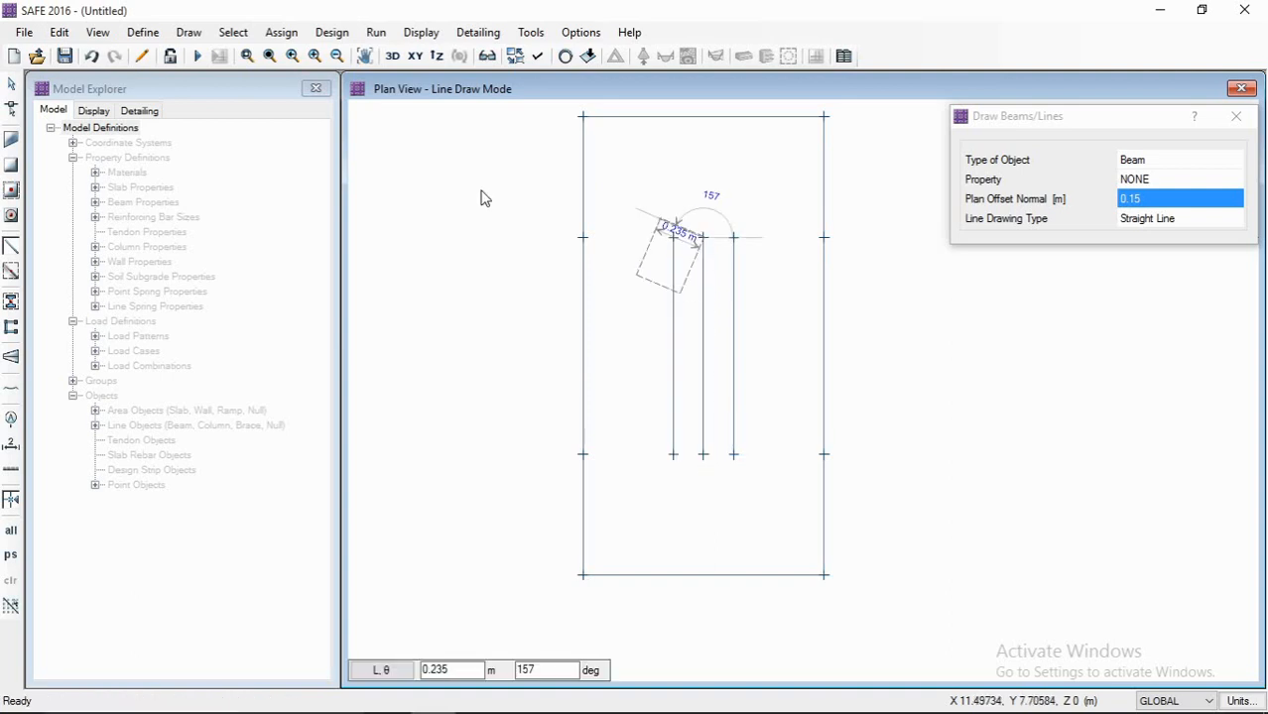
key(Escape)
- Close both ends of the inner strip around the paired supports with NONE lines at zero plan offset
click(11, 253)
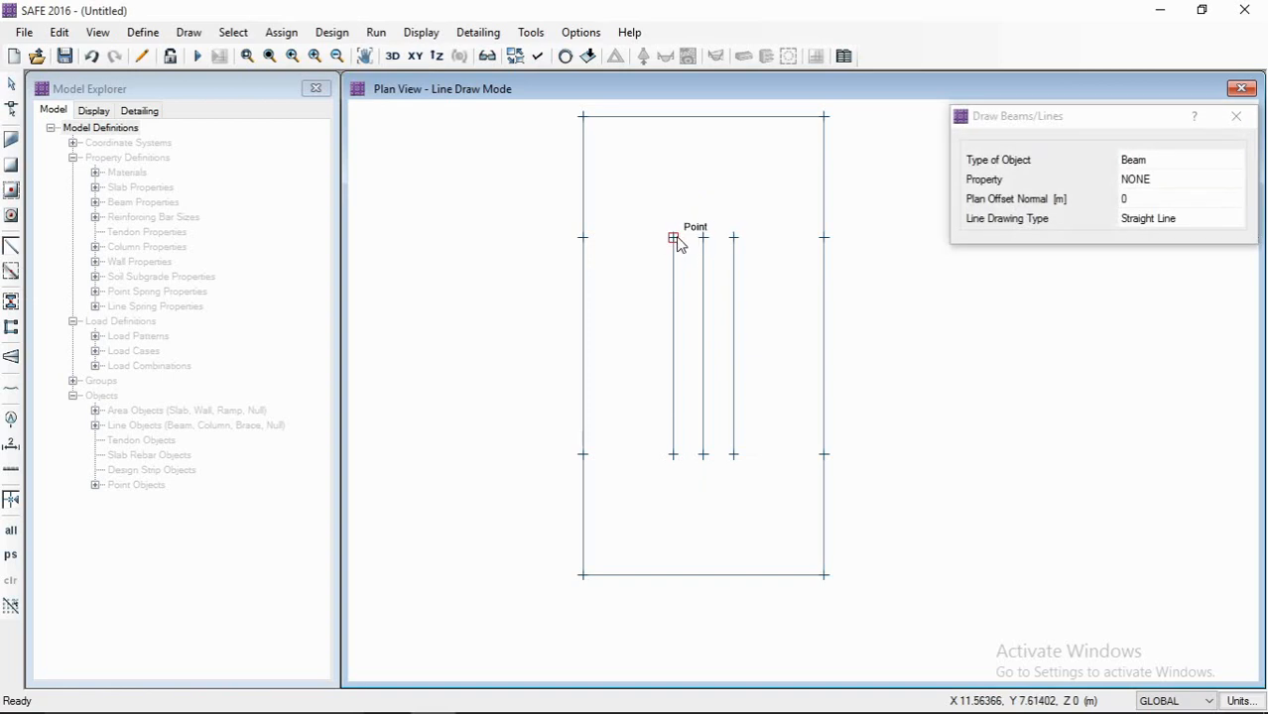
click(732, 238)
key(Escape)
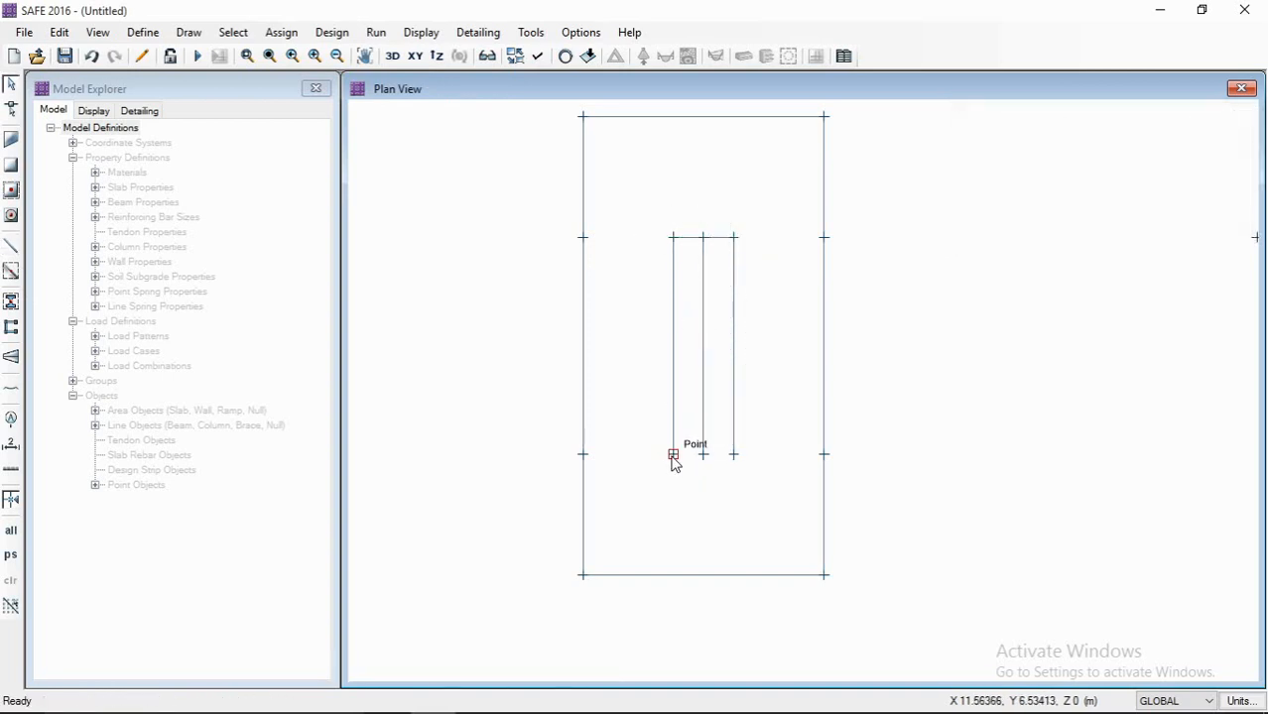
click(673, 455)
key(Escape)
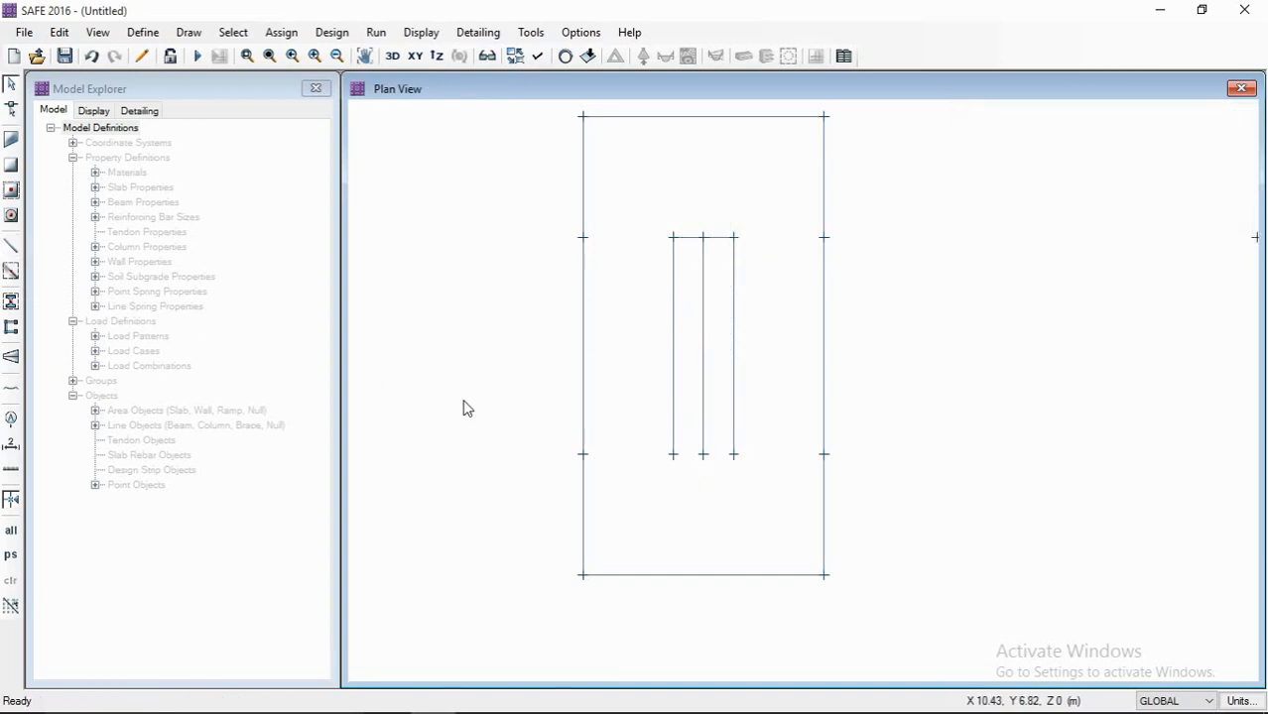
click(11, 246)
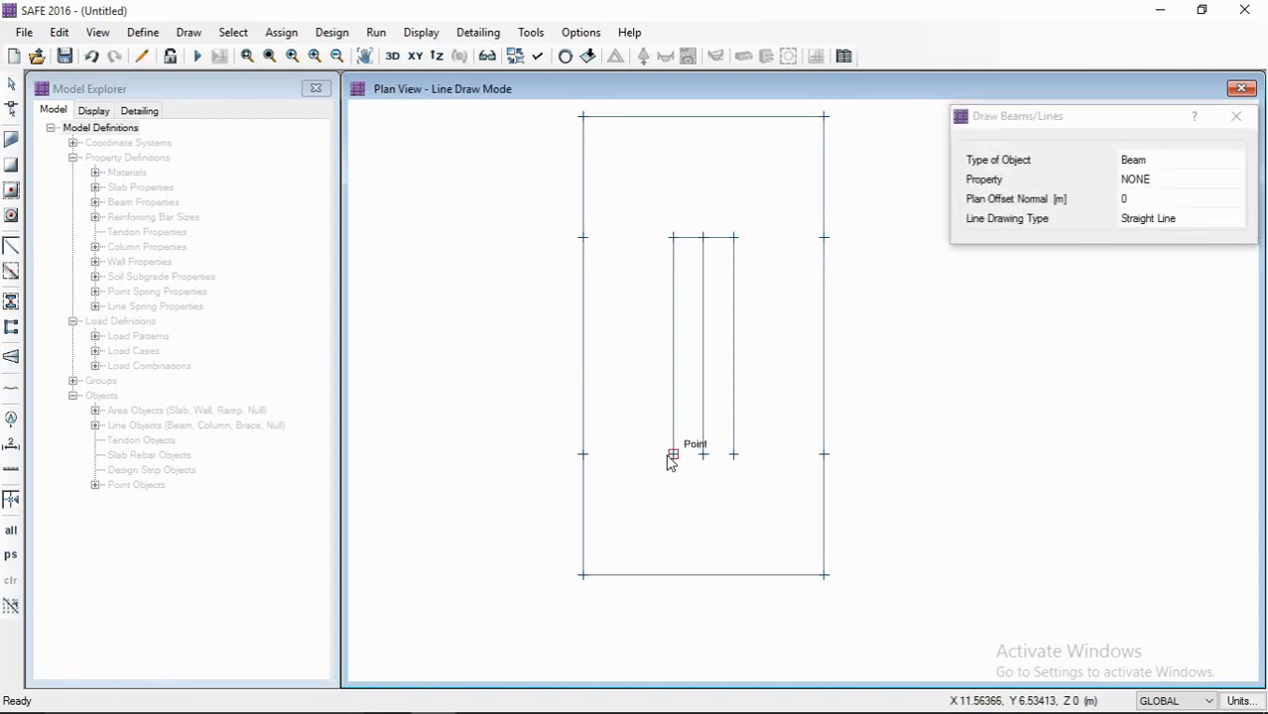
click(673, 455)
key(Escape)
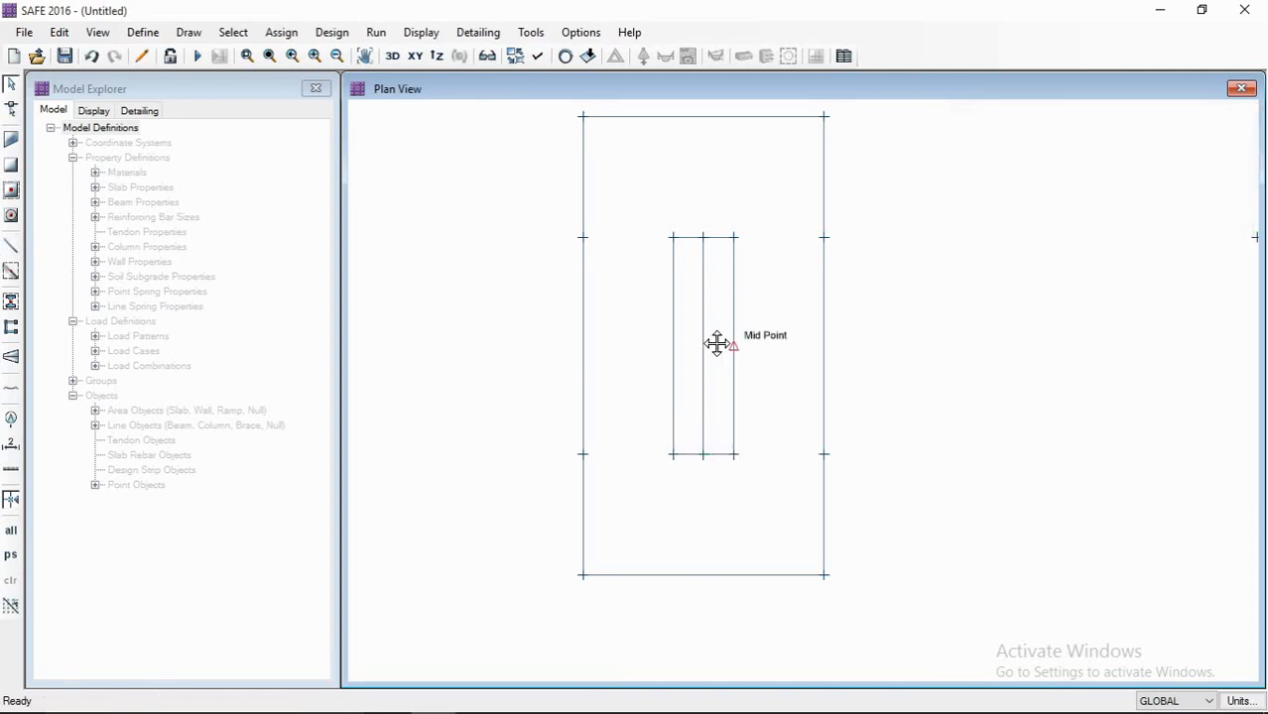
- Draw an F450 slab area through the four corners of the combined footing's outer rectangle
scroll(715, 339, down, 2)
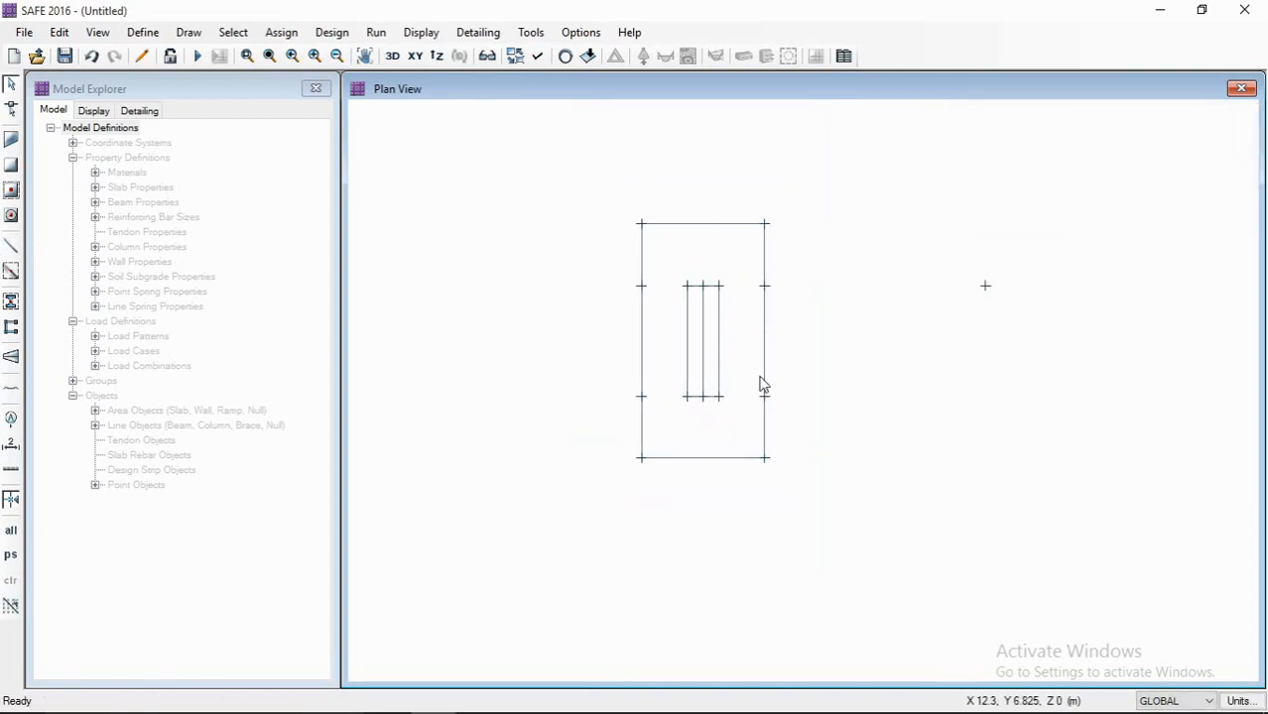
middle_drag(731, 335, 723, 340)
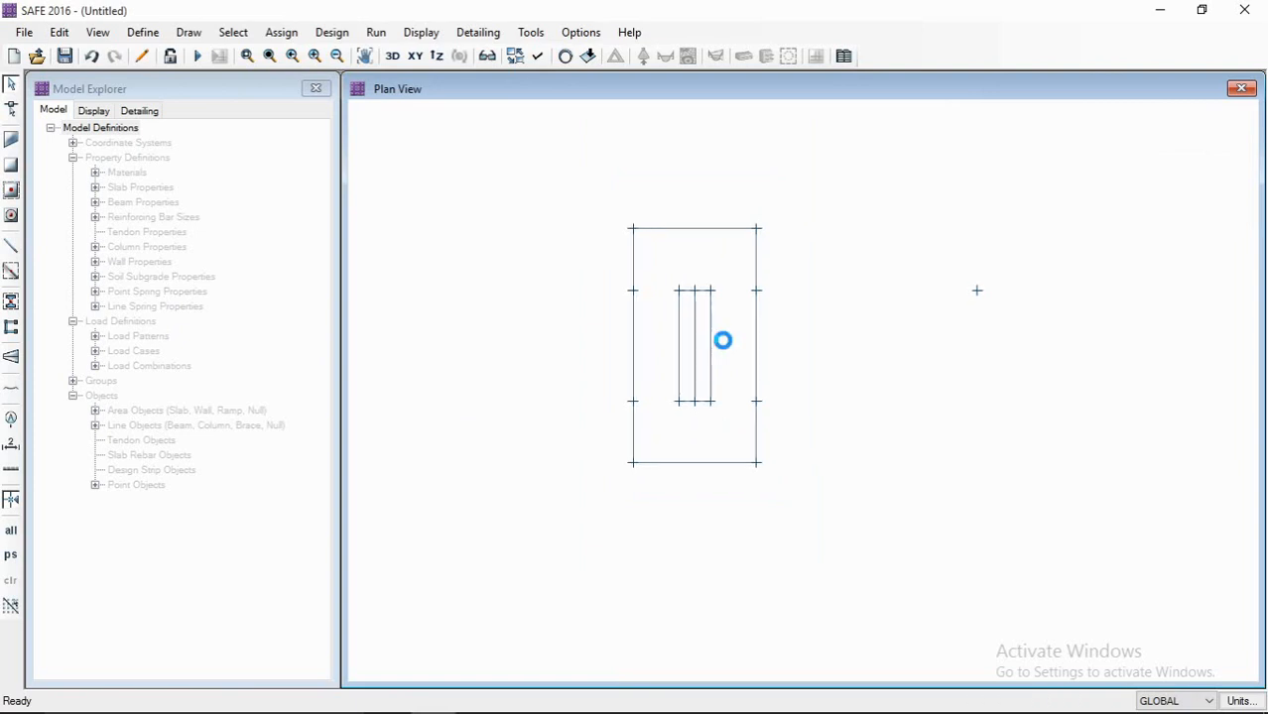
click(11, 140)
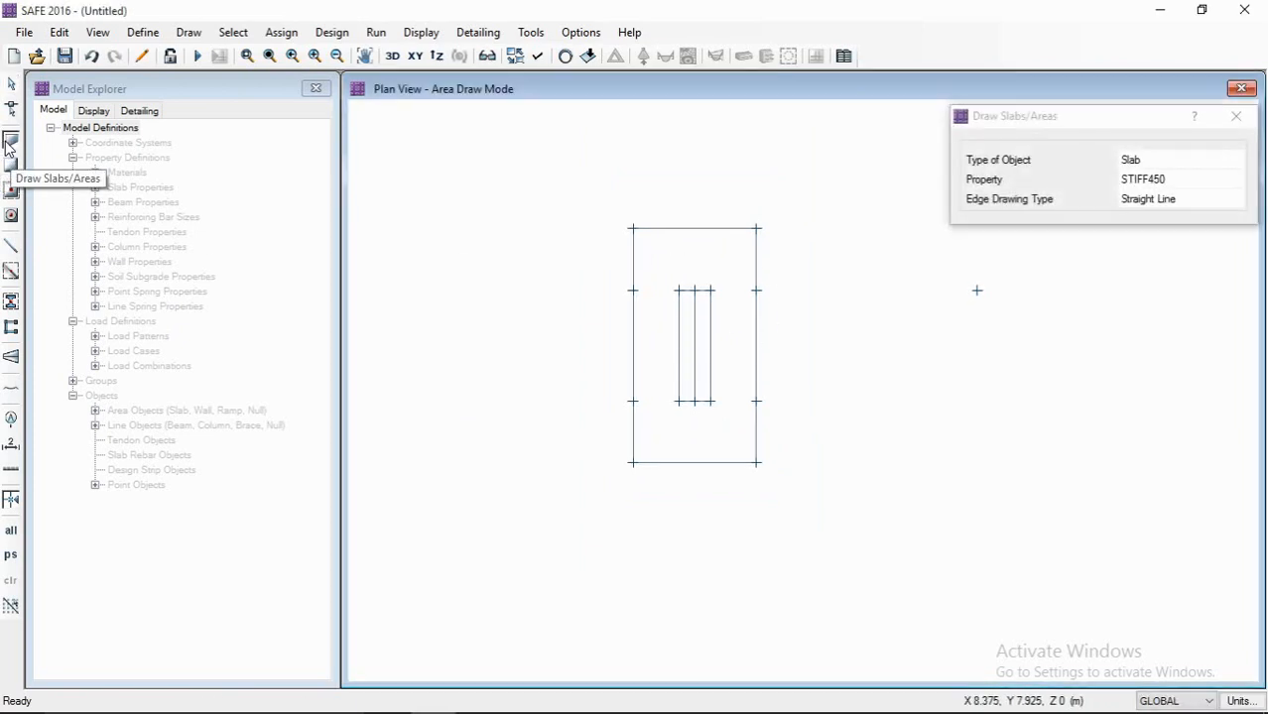
click(1135, 189)
click(1195, 180)
click(1171, 184)
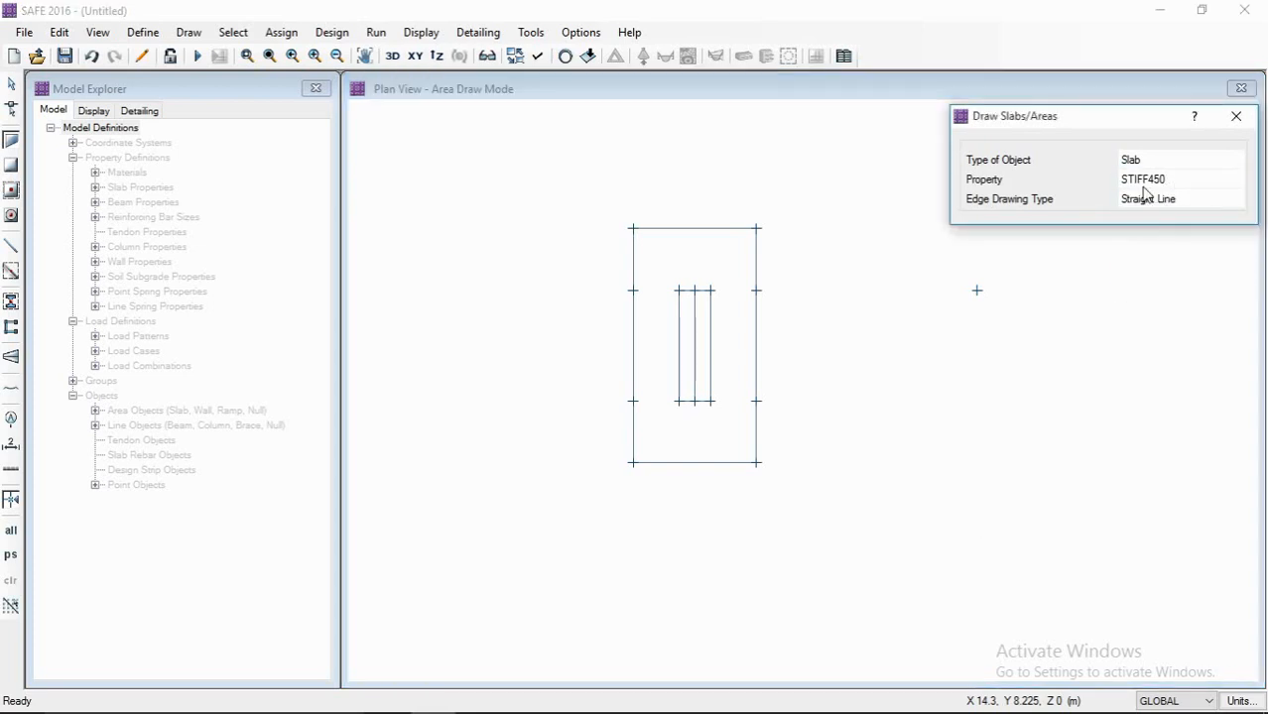
click(1175, 181)
click(1185, 183)
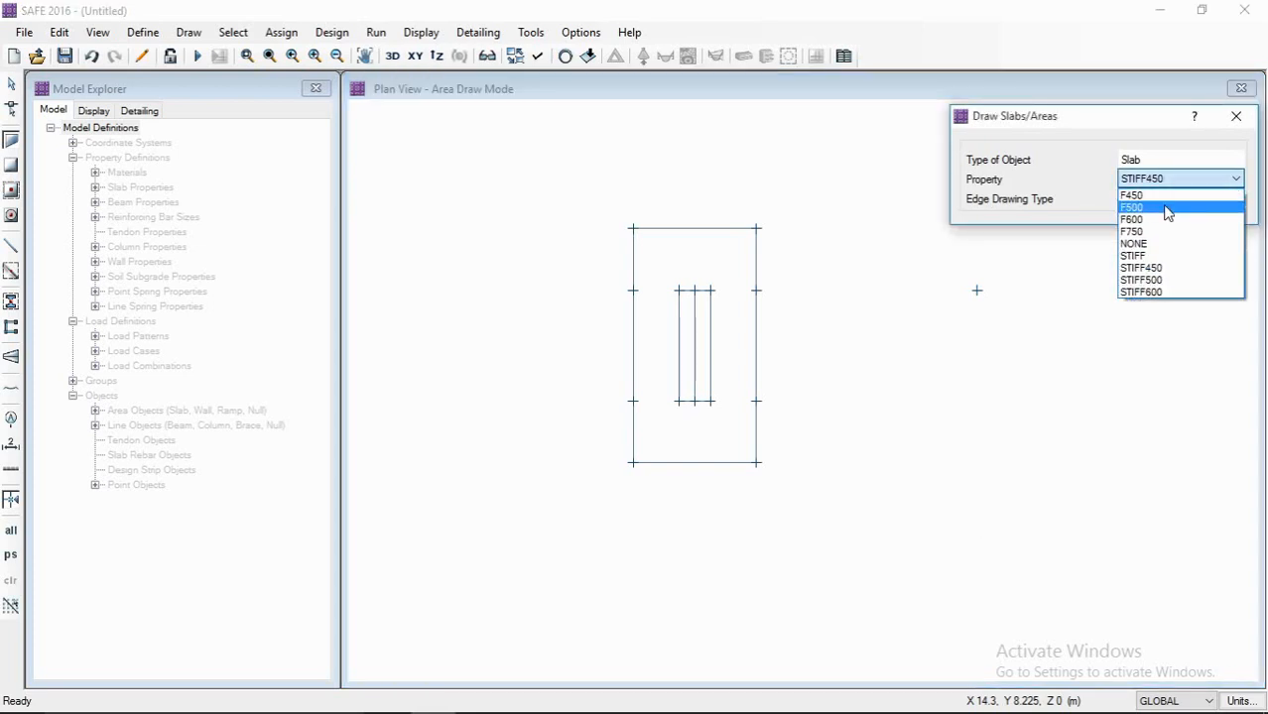
click(1155, 195)
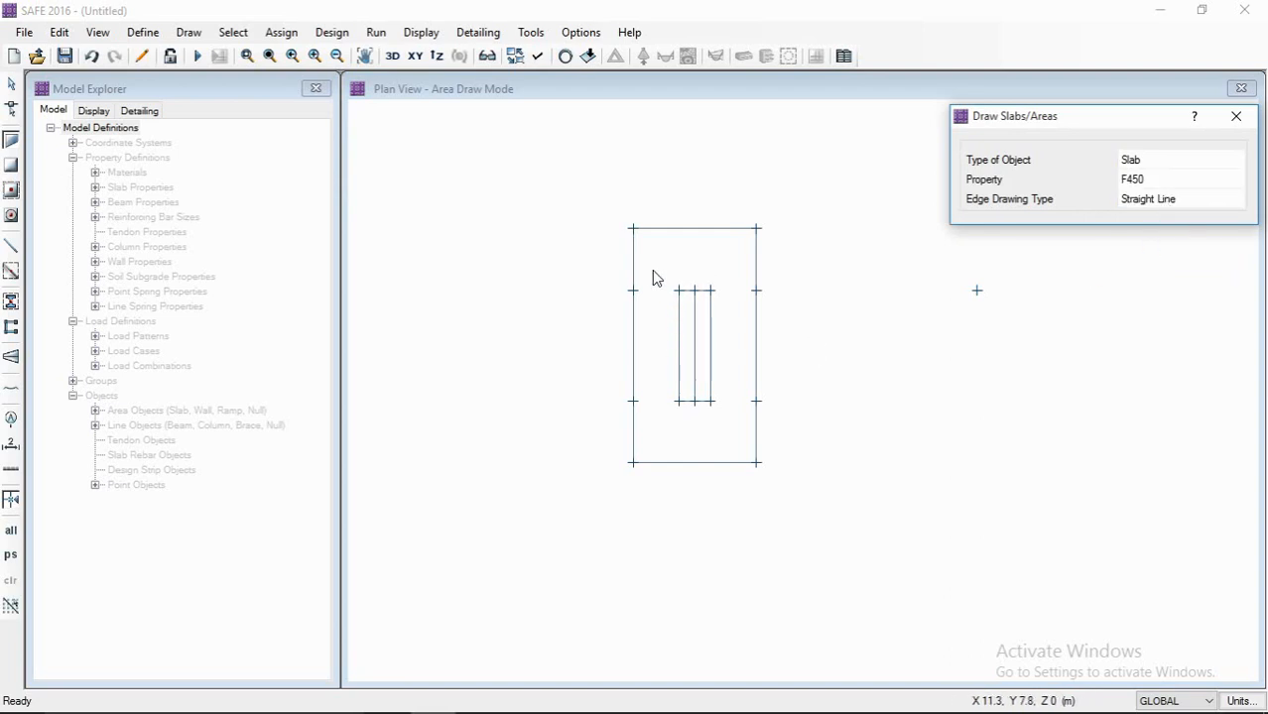
click(637, 238)
click(757, 229)
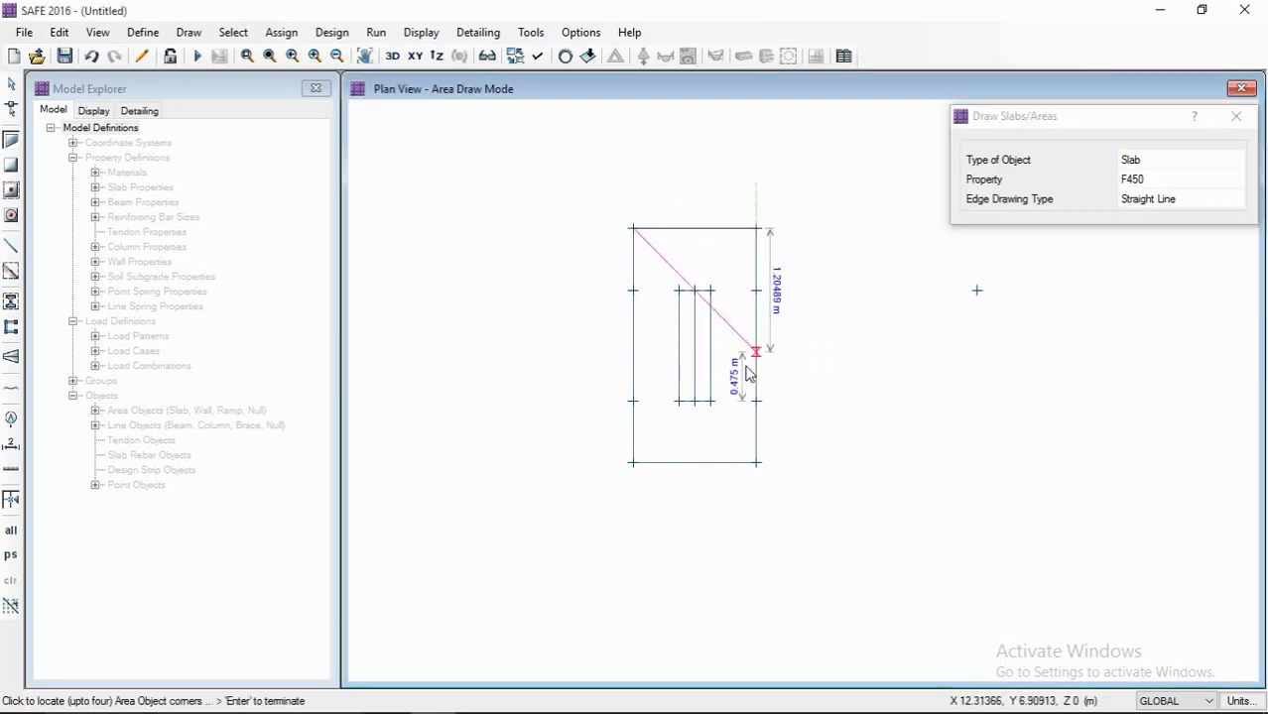
click(757, 462)
click(634, 462)
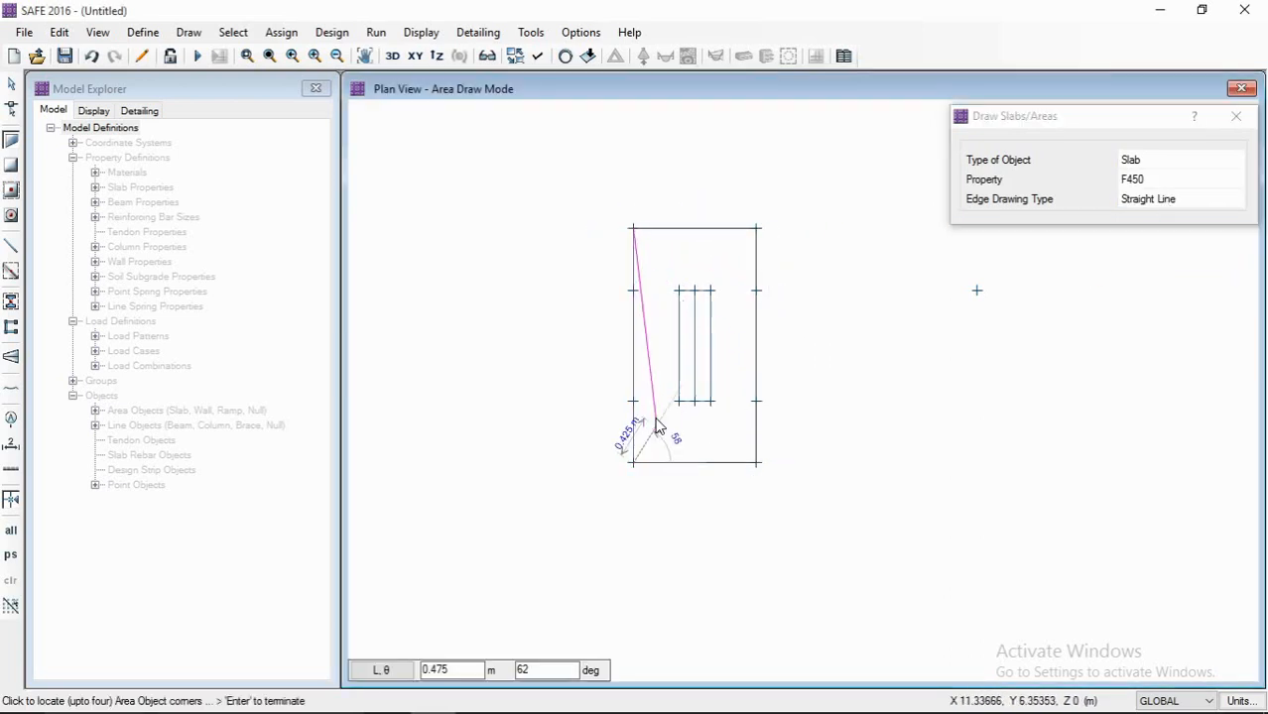
key(Return)
- Draw a STIFF450 slab area over the 0.3 m wide inner strip joining the paired supports
scroll(694, 406, up, 2)
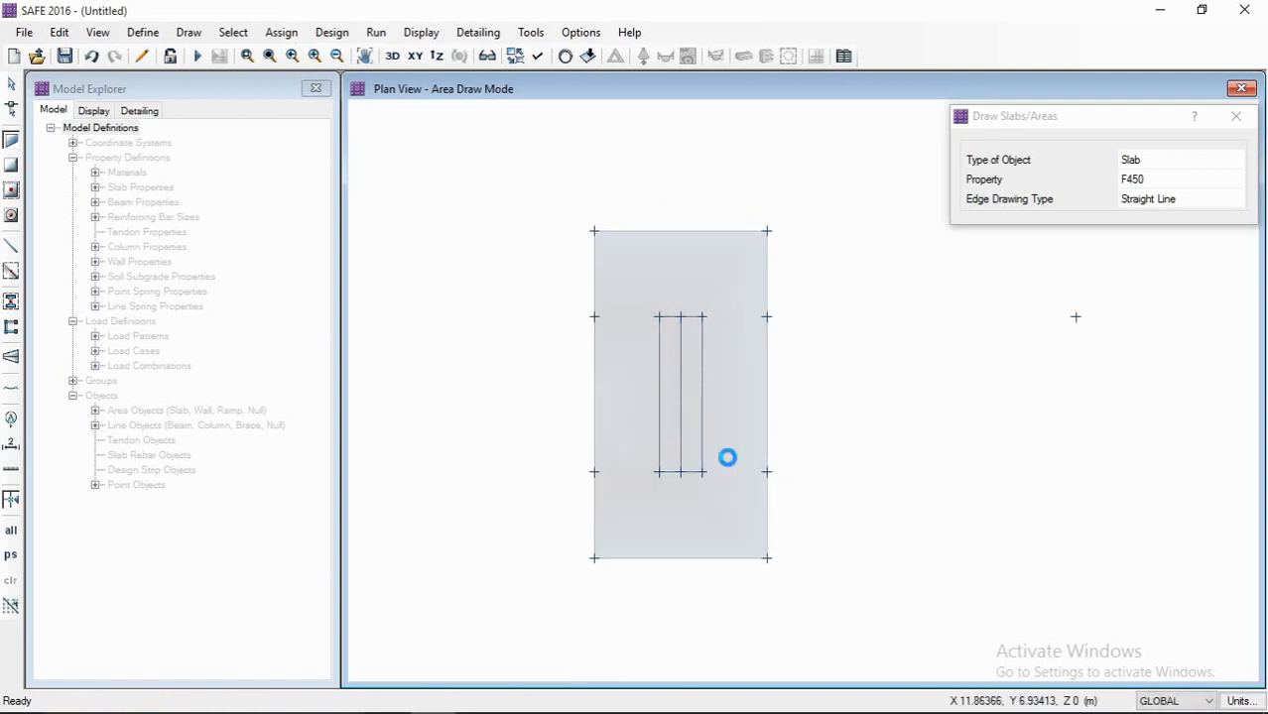
middle_drag(657, 316, 675, 268)
middle_drag(752, 316, 743, 321)
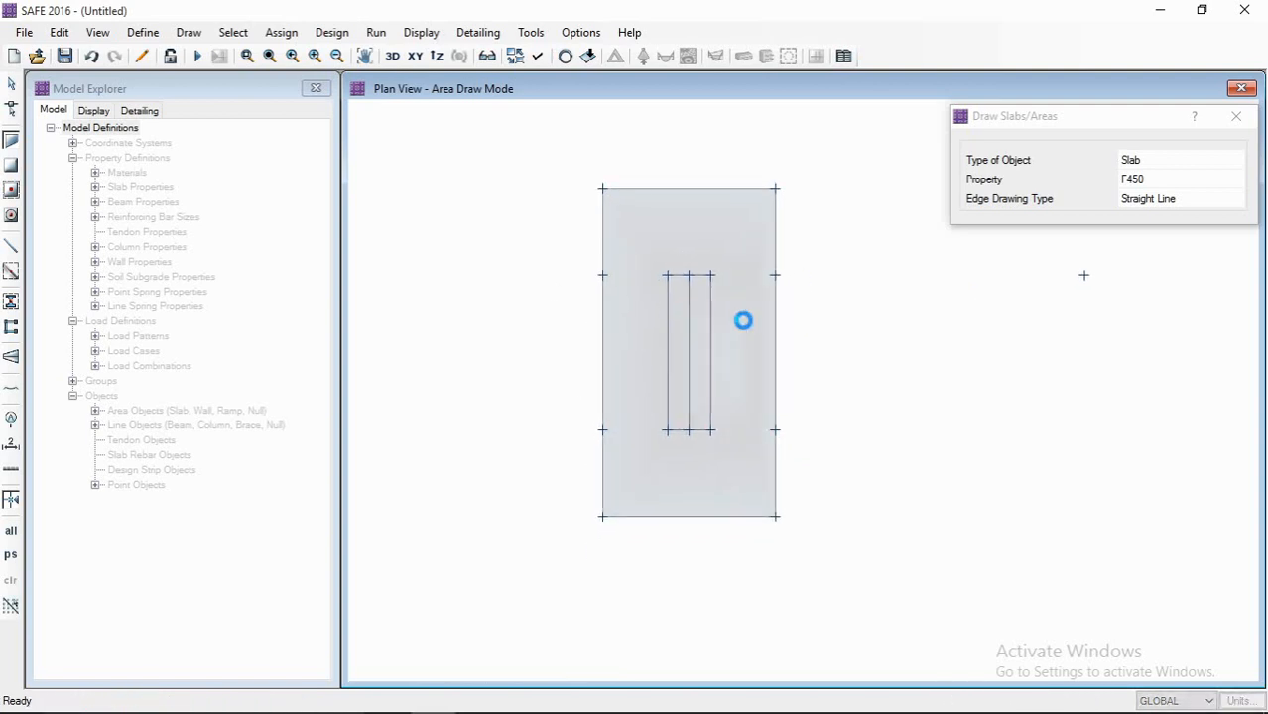
click(1171, 182)
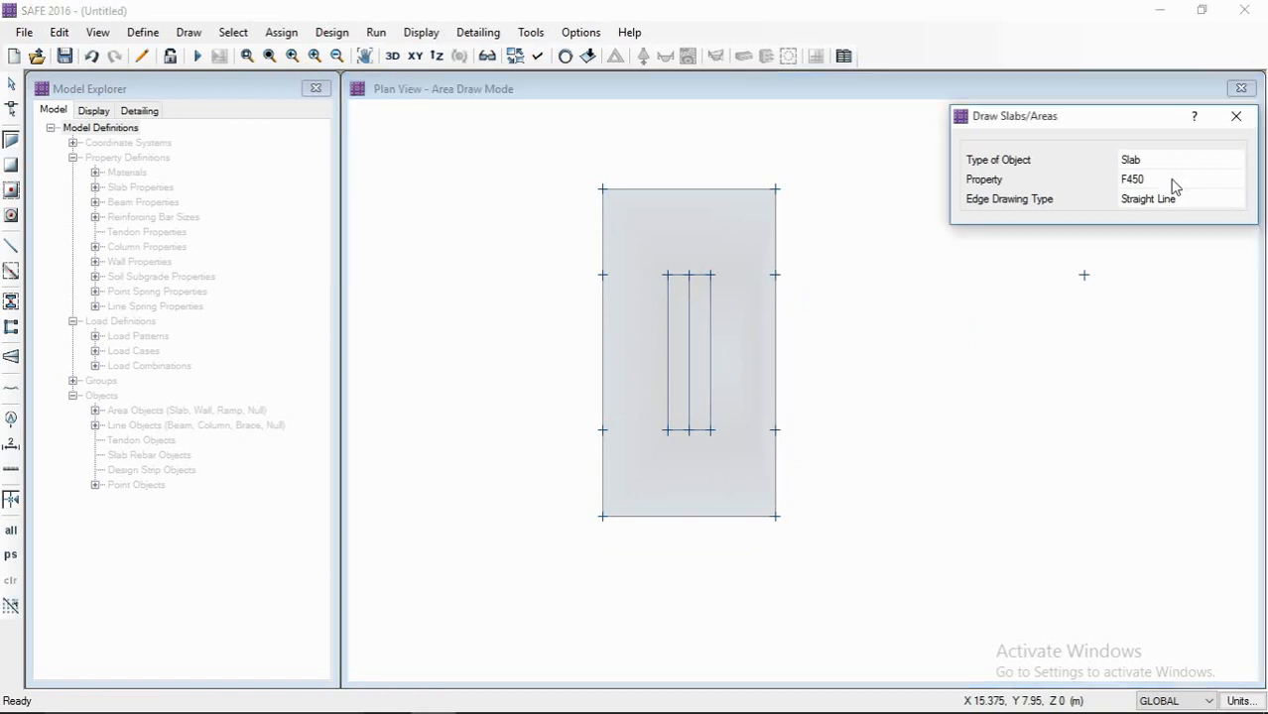
click(1174, 183)
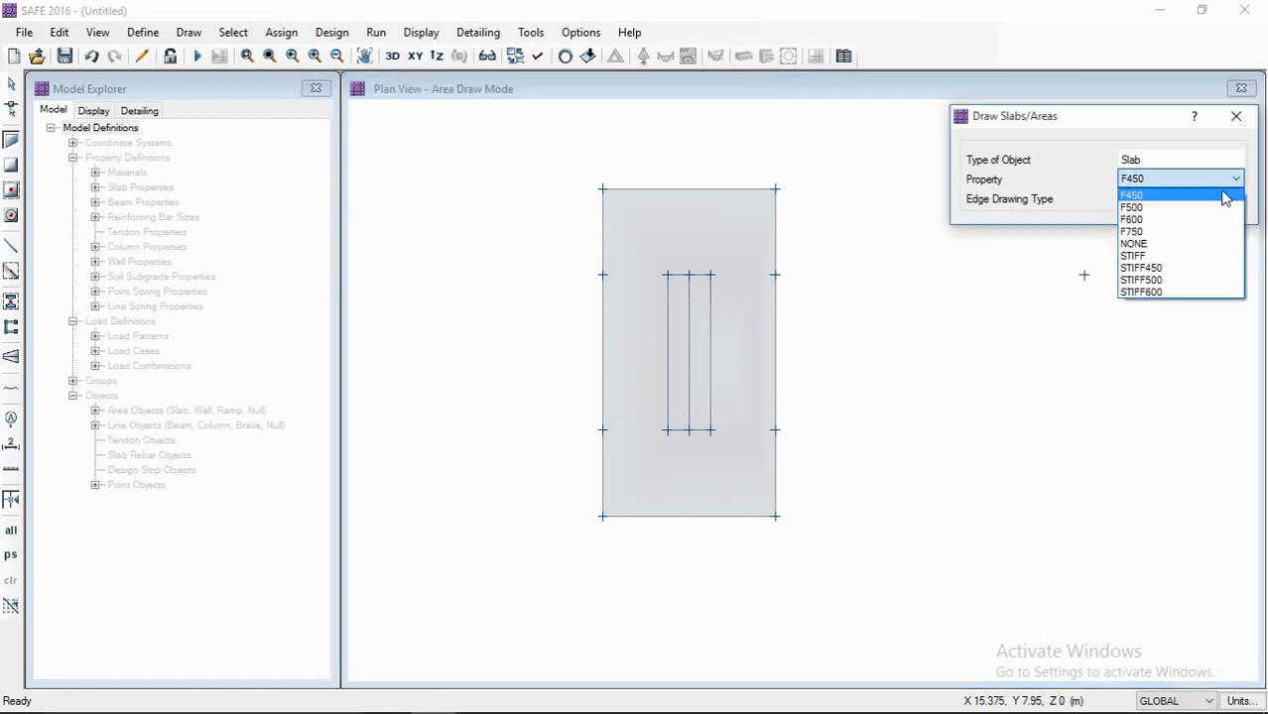
click(1158, 270)
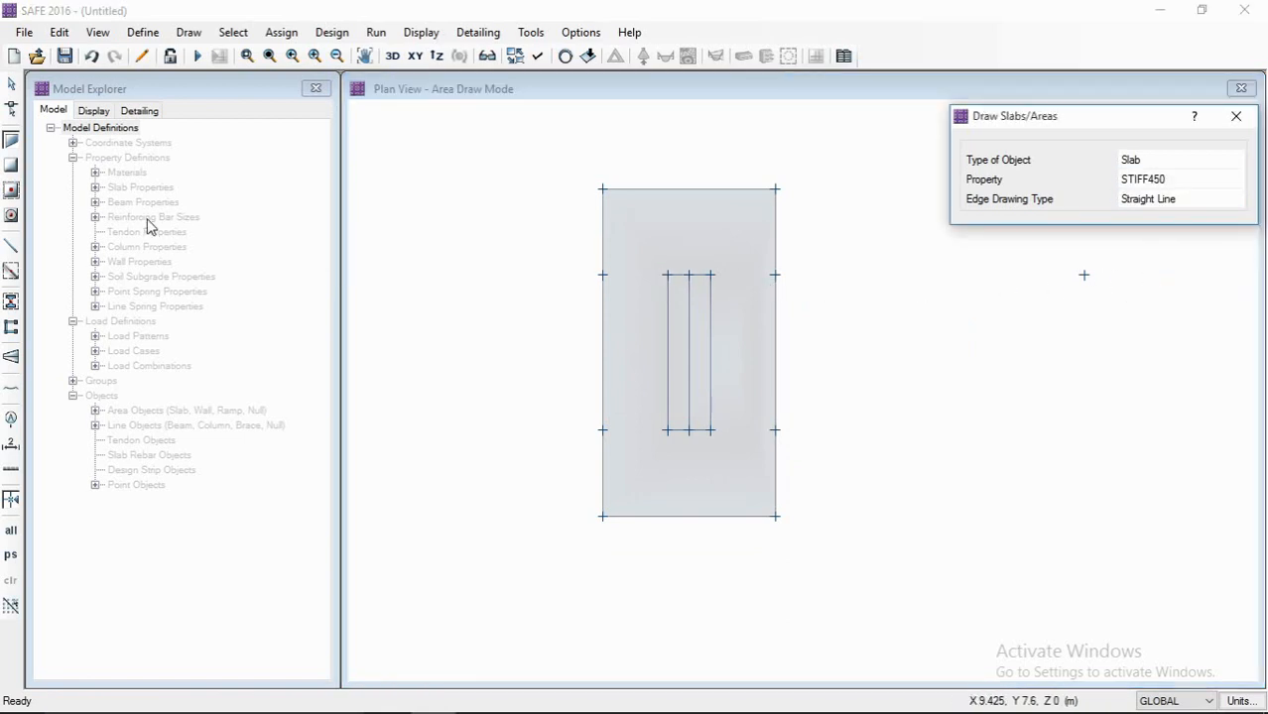
click(666, 275)
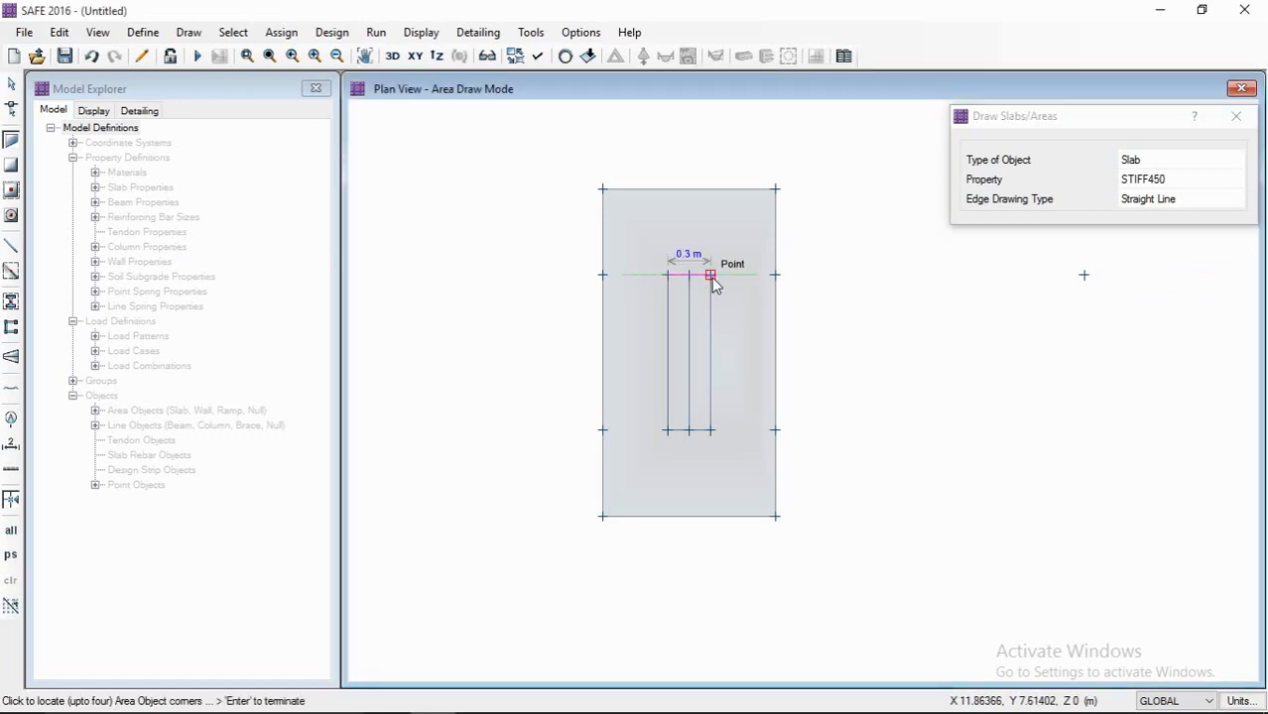
click(710, 430)
click(667, 429)
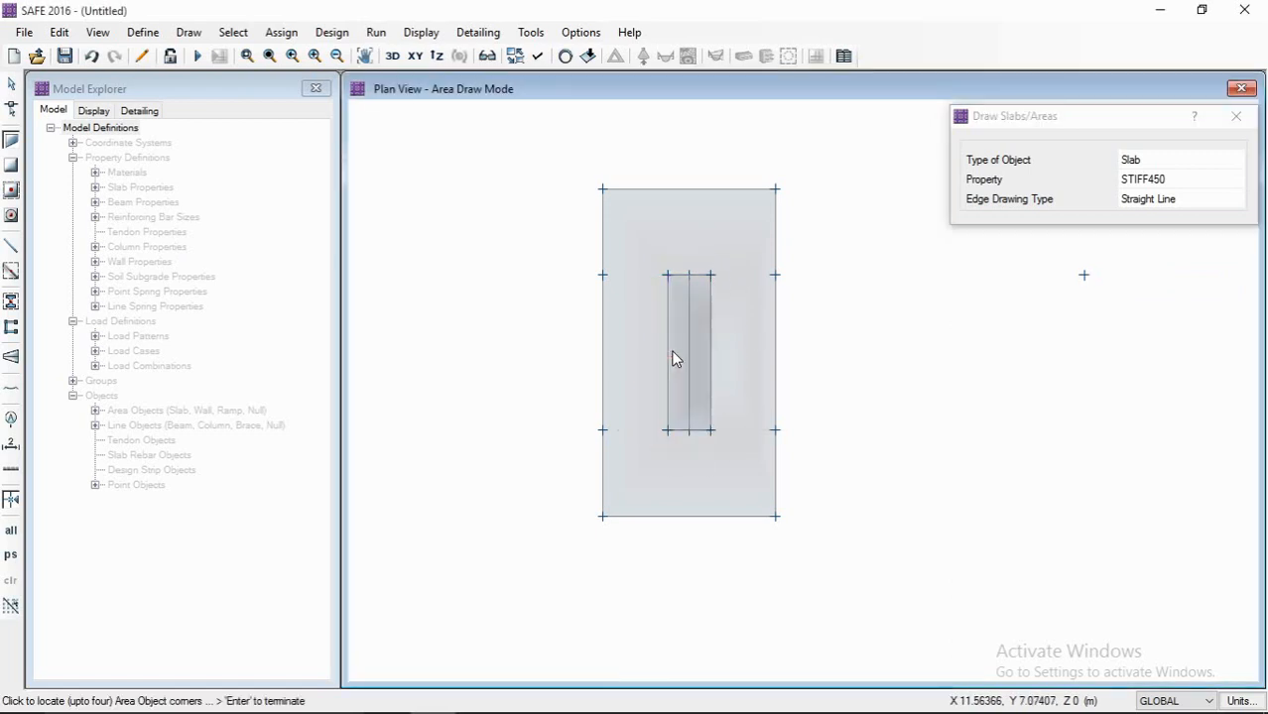
key(Escape)
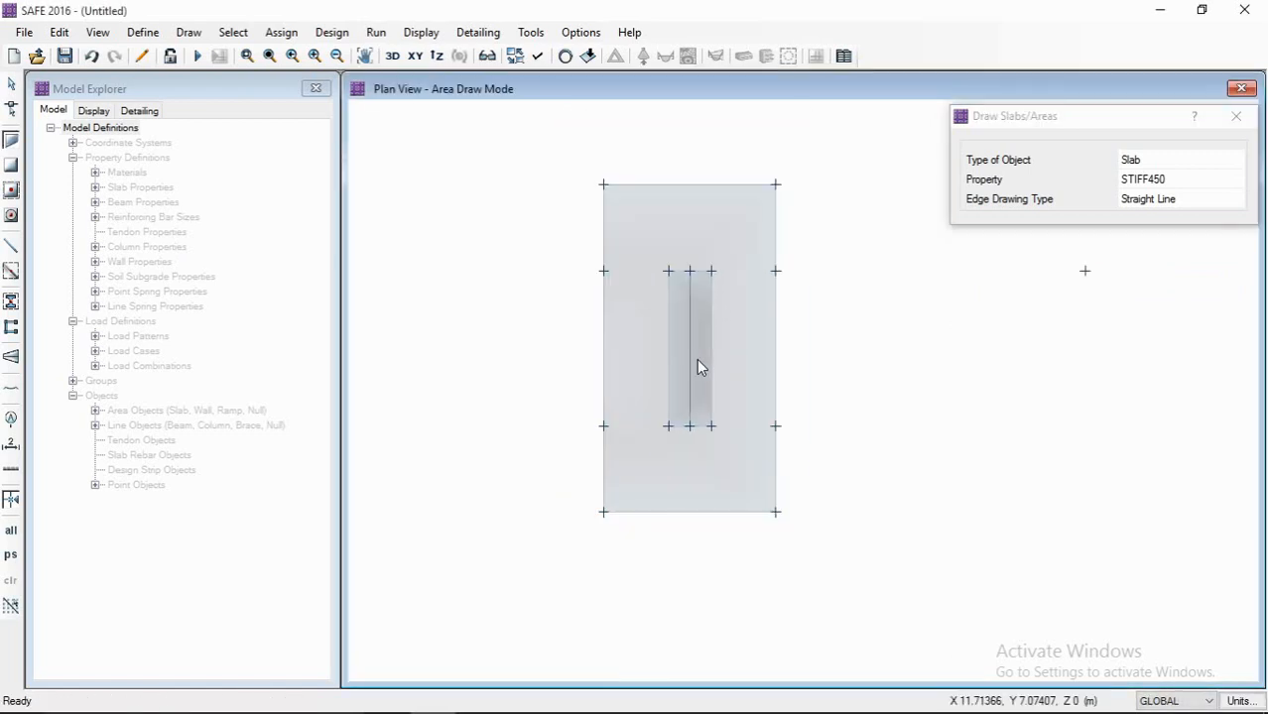
- Show the property names of area objects in the plan view
click(537, 57)
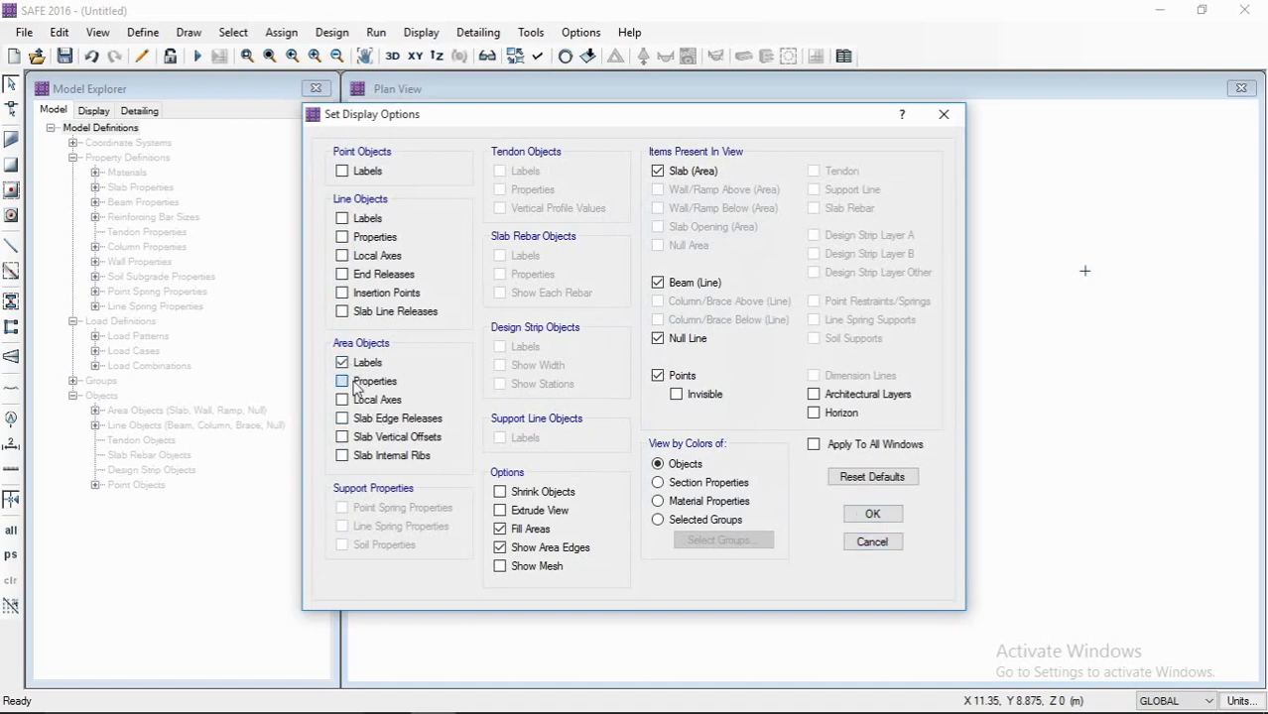
click(872, 513)
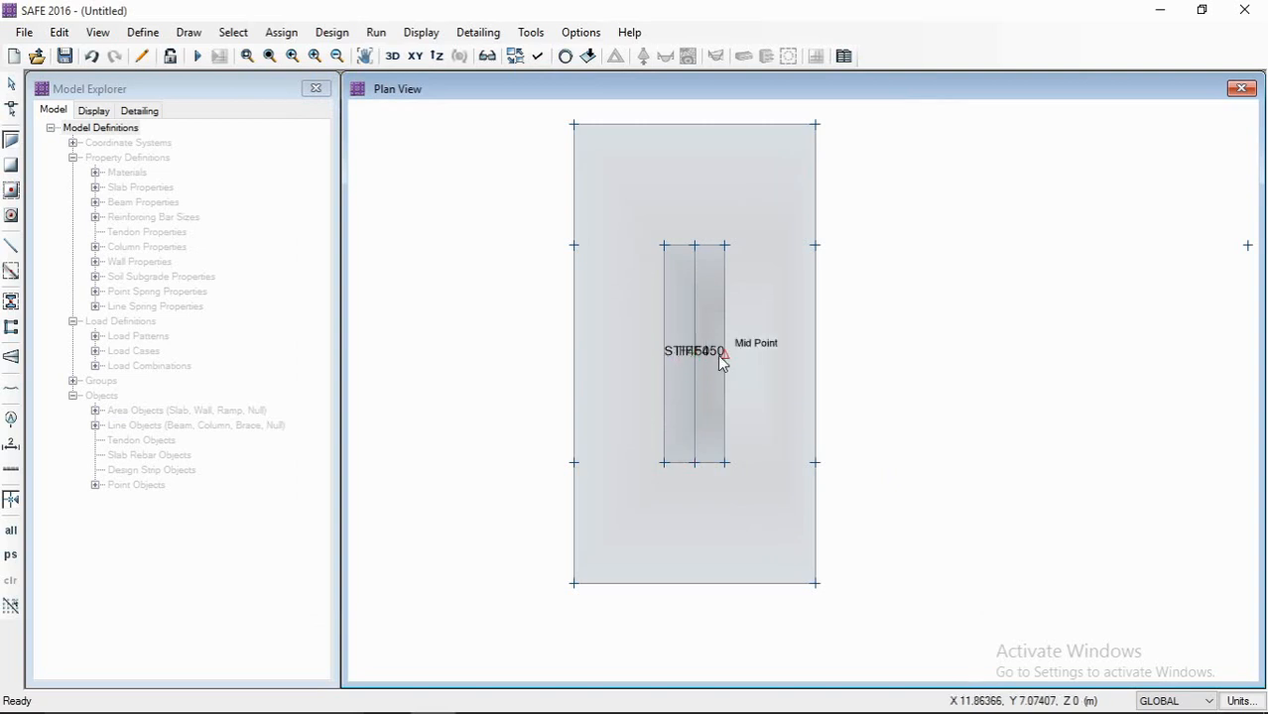
scroll(700, 359, up, 2)
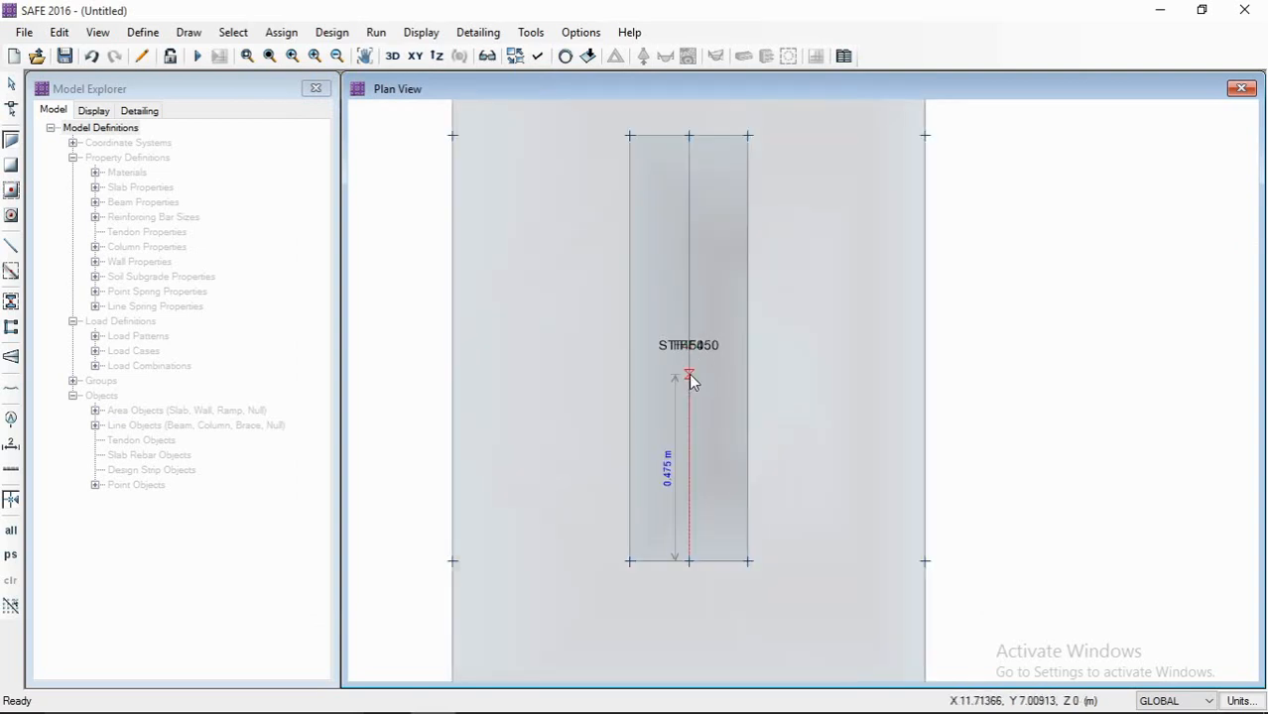
- Examine the slab property labels on the combined footing and the isolated footing in plan
scroll(689, 373, down, 3)
scroll(694, 385, down, 1)
scroll(692, 365, up, 1)
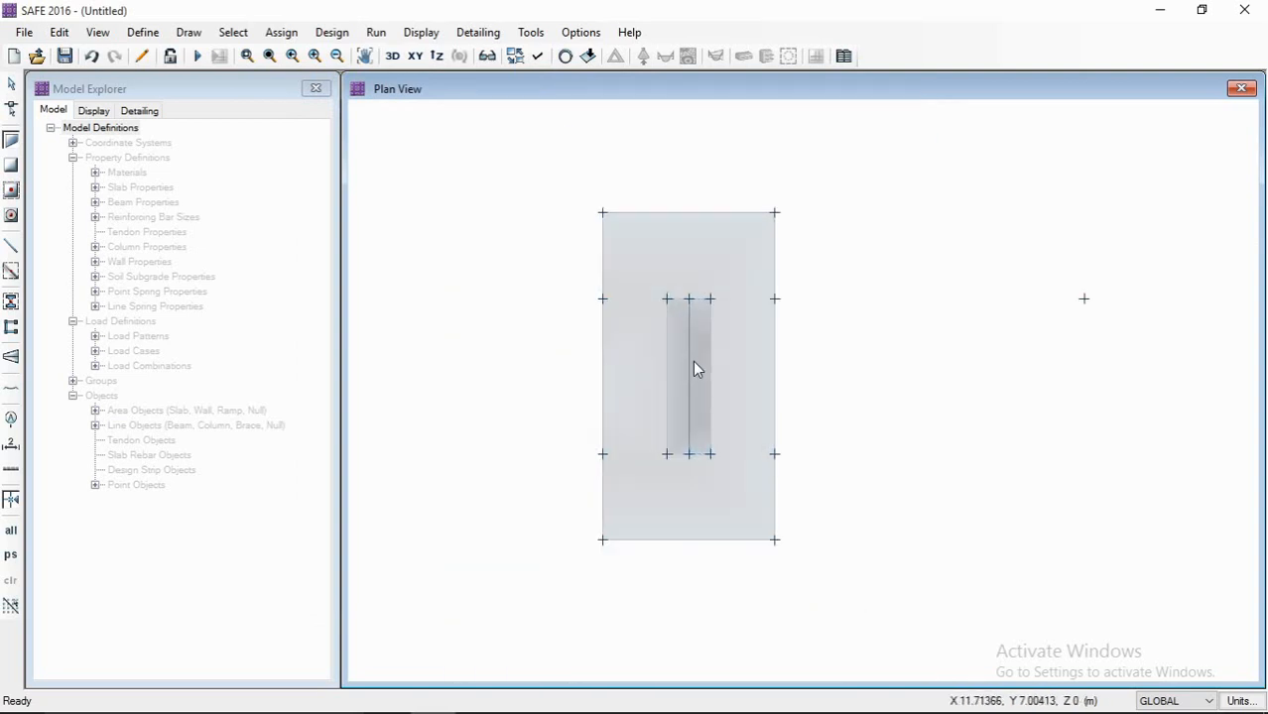
scroll(689, 377, down, 1)
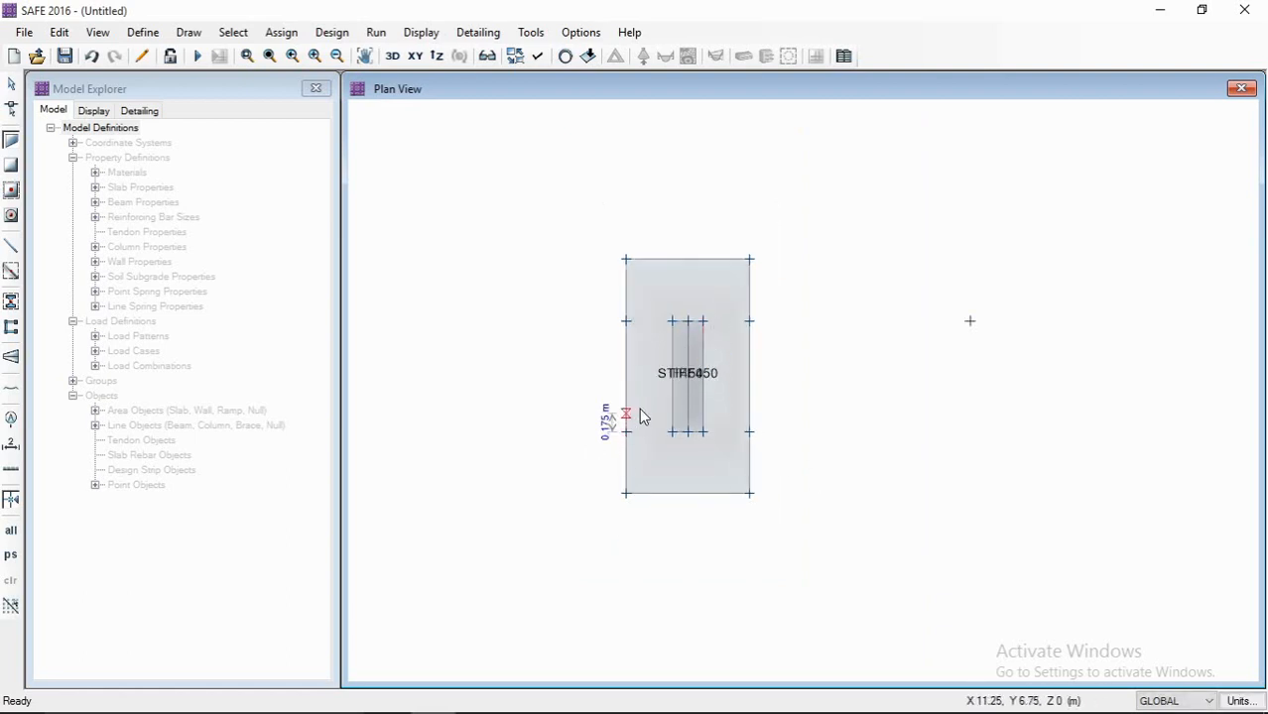
middle_drag(704, 387, 843, 374)
scroll(840, 368, down, 1)
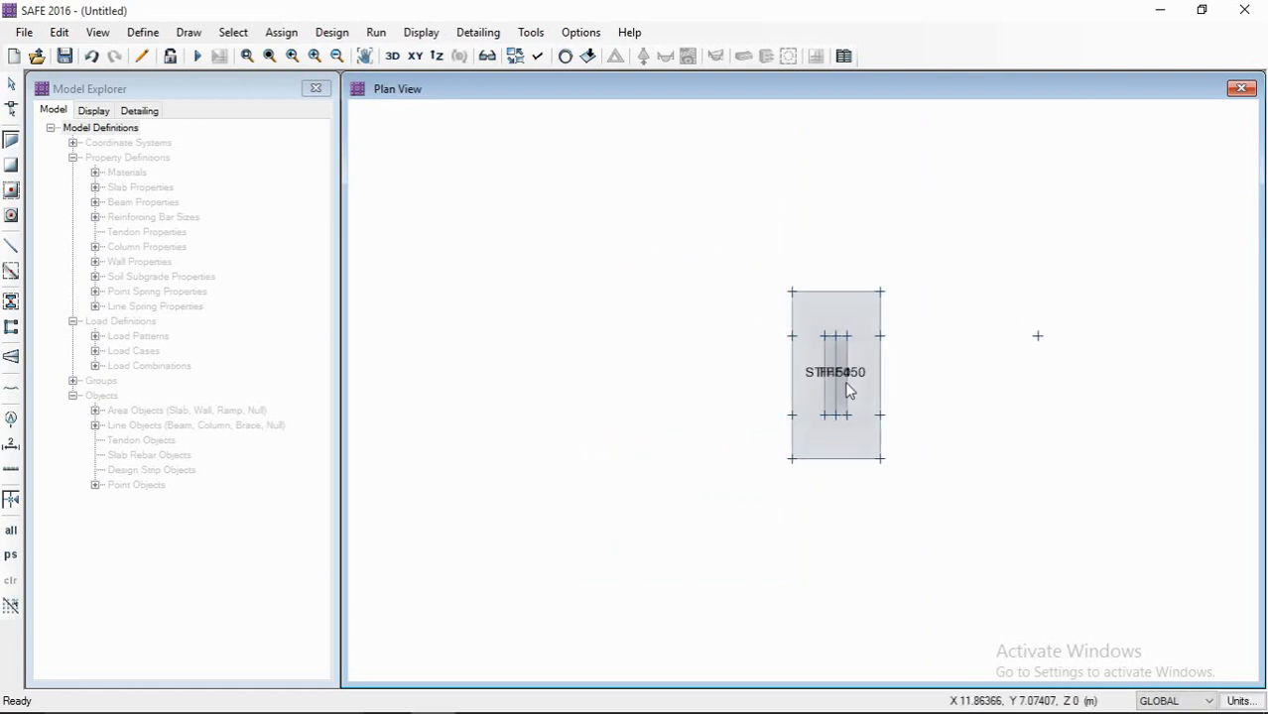
scroll(846, 391, down, 2)
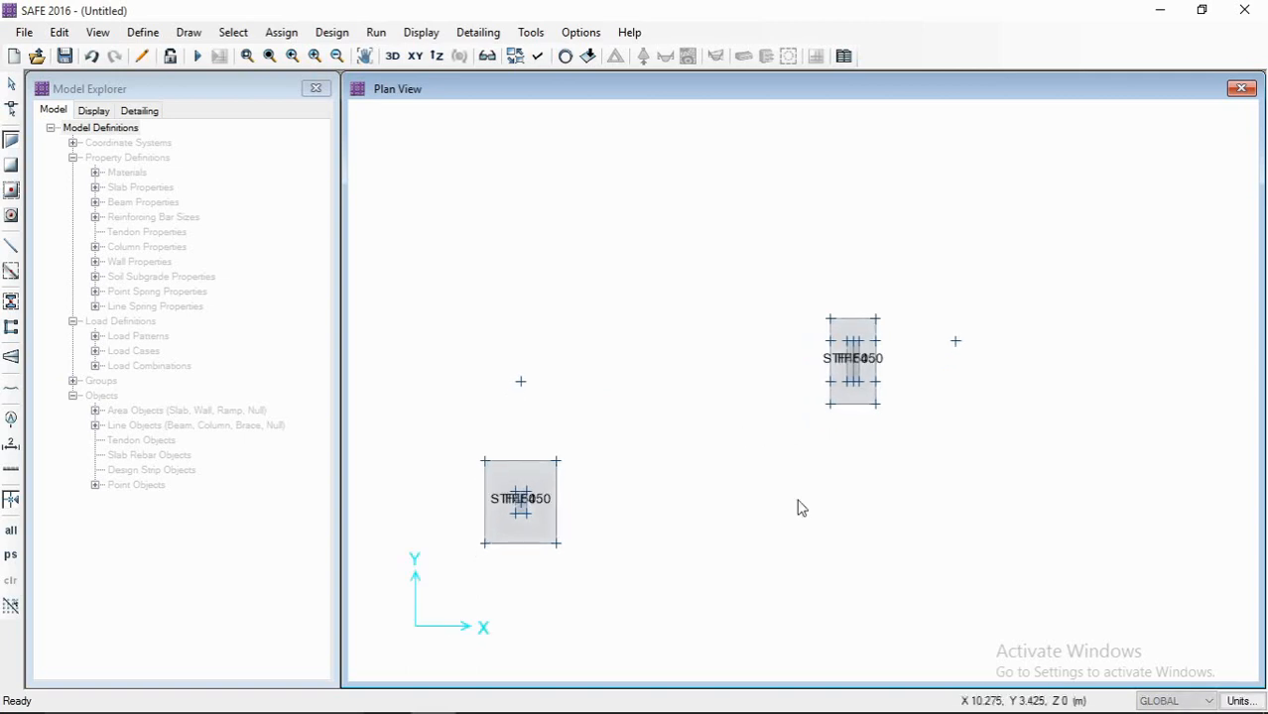
scroll(698, 495, down, 1)
scroll(770, 417, up, 1)
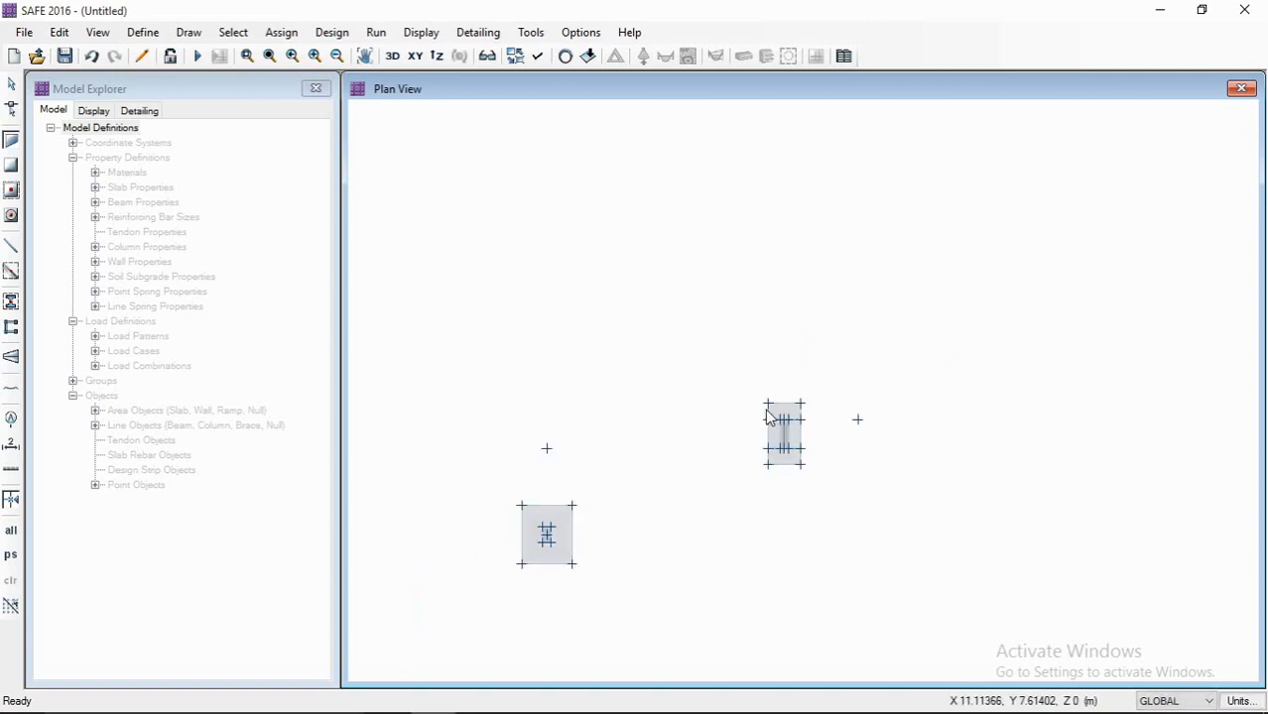
- Examine the layout of the isolated and combined footings in the FOUNDATION model's plan view
scroll(563, 527, up, 2)
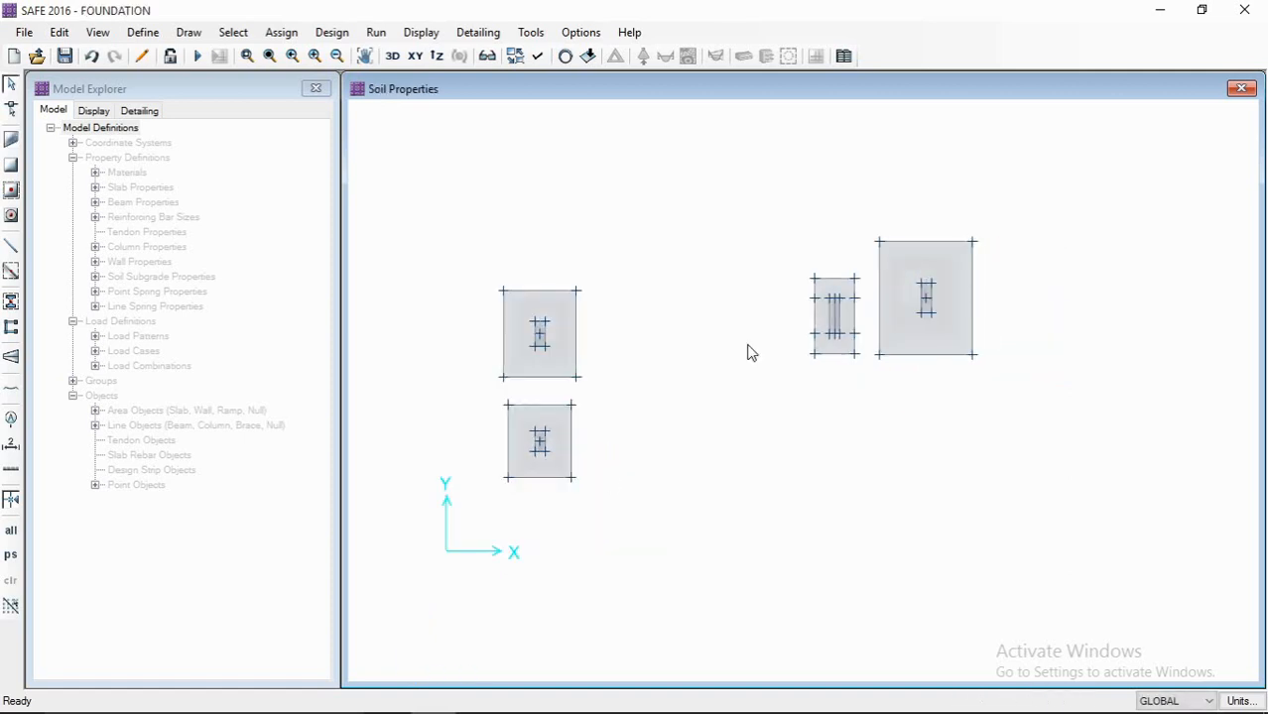
mouse_move(751, 348)
middle_down()
mouse_move(775, 348)
mouse_move(747, 348)
mouse_move(767, 362)
mouse_move(734, 361)
mouse_move(759, 345)
middle_up()
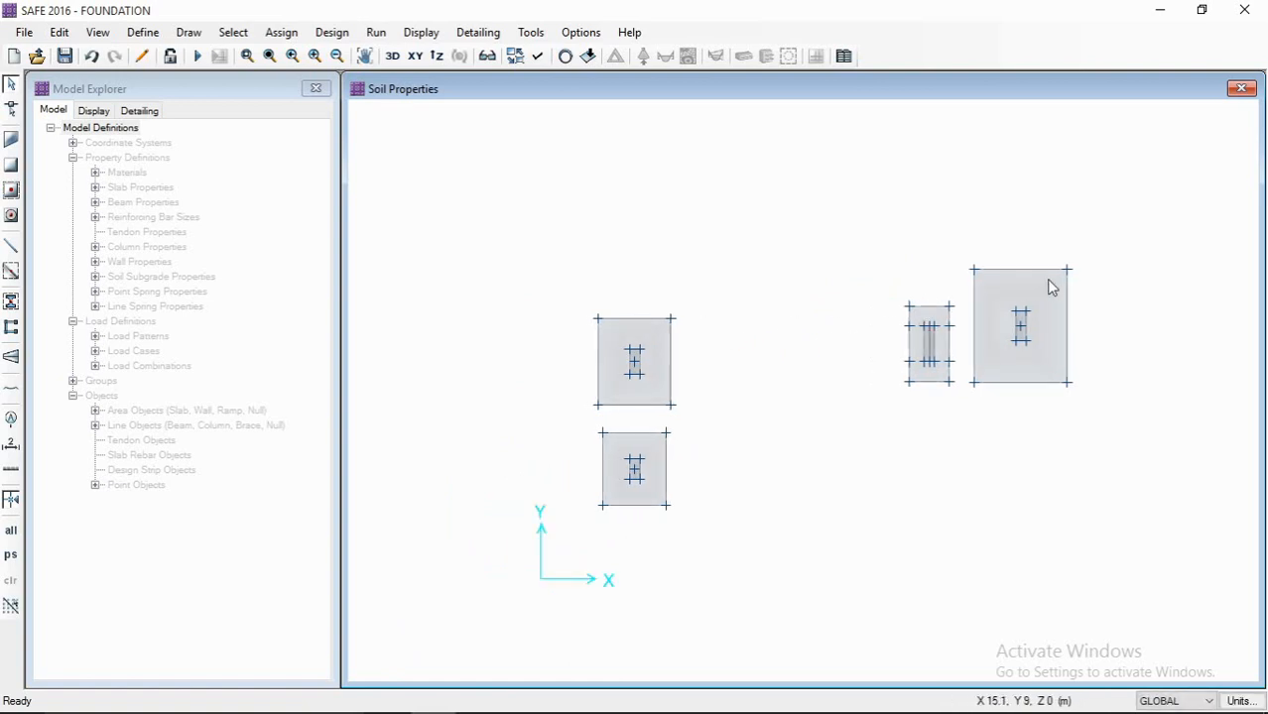
middle_drag(981, 331, 882, 326)
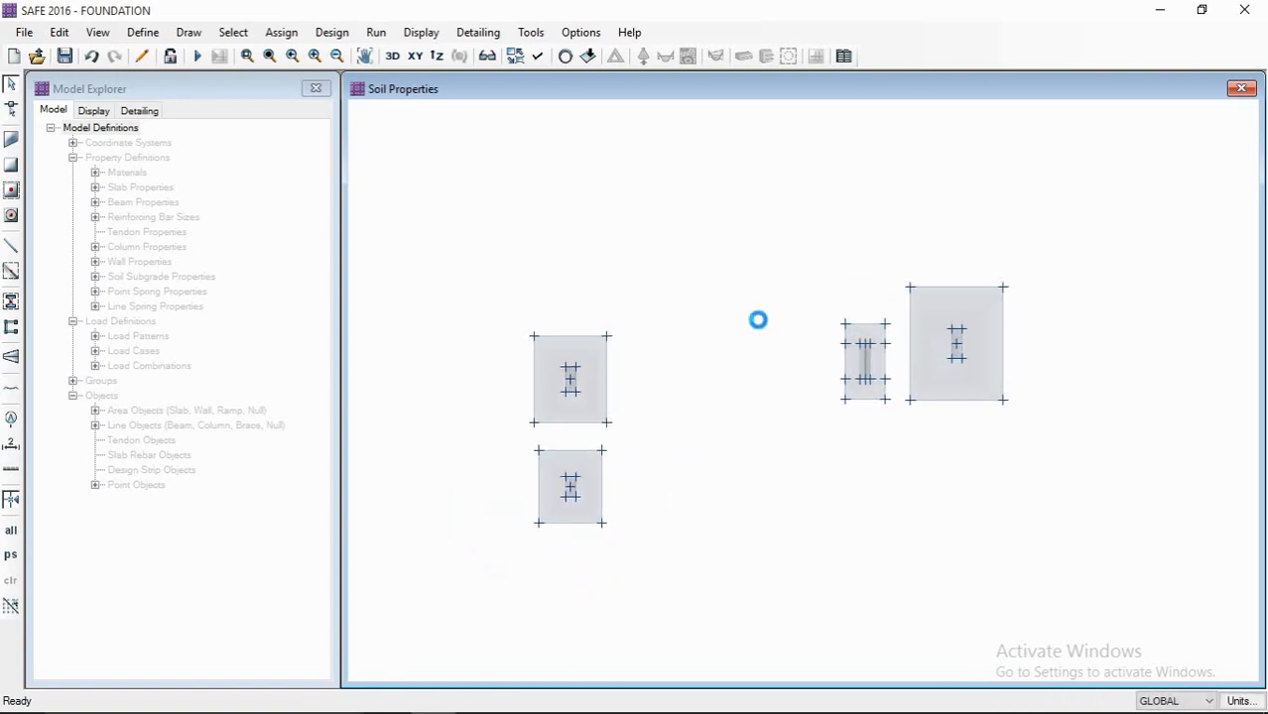
middle_drag(677, 335, 745, 322)
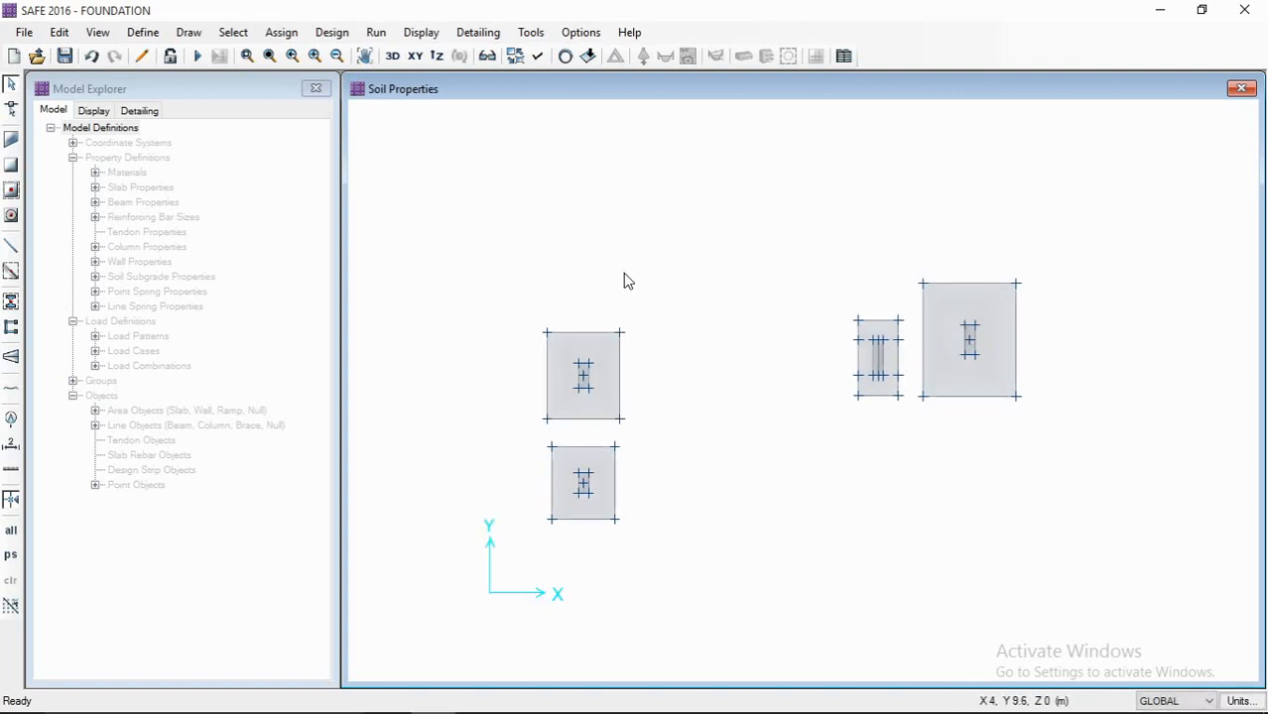
scroll(667, 334, down, 2)
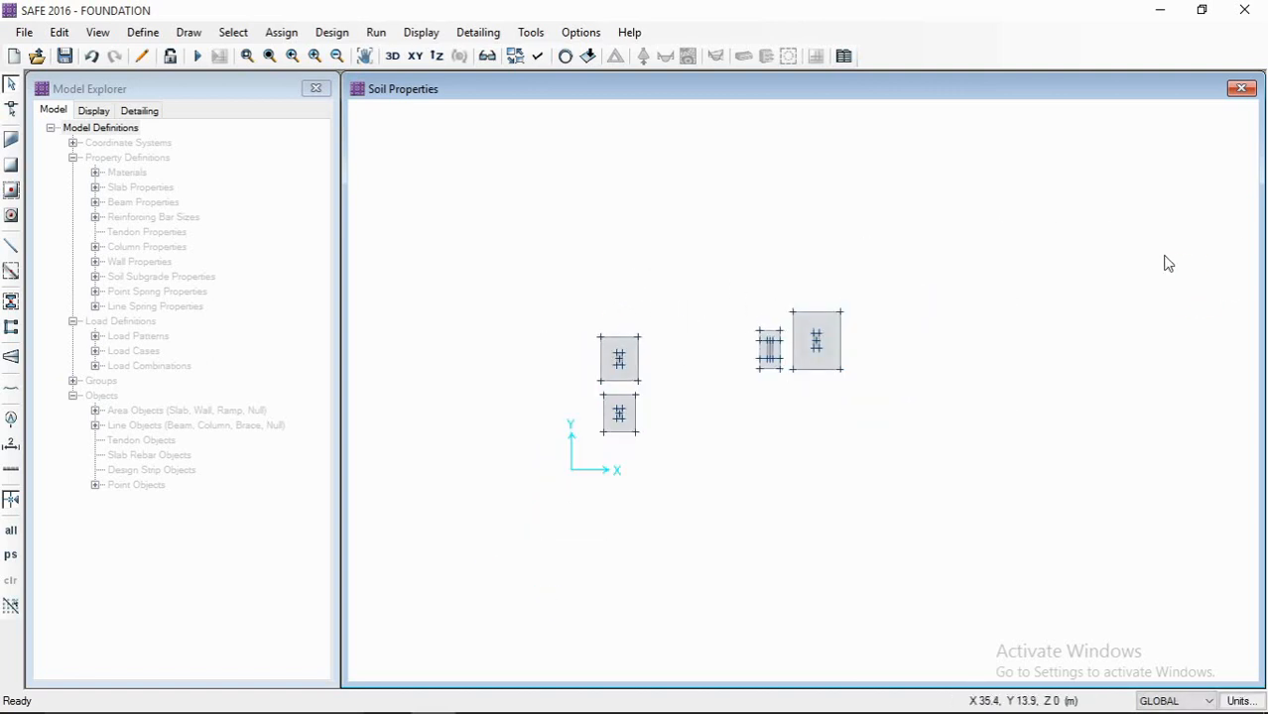
scroll(724, 368, up, 2)
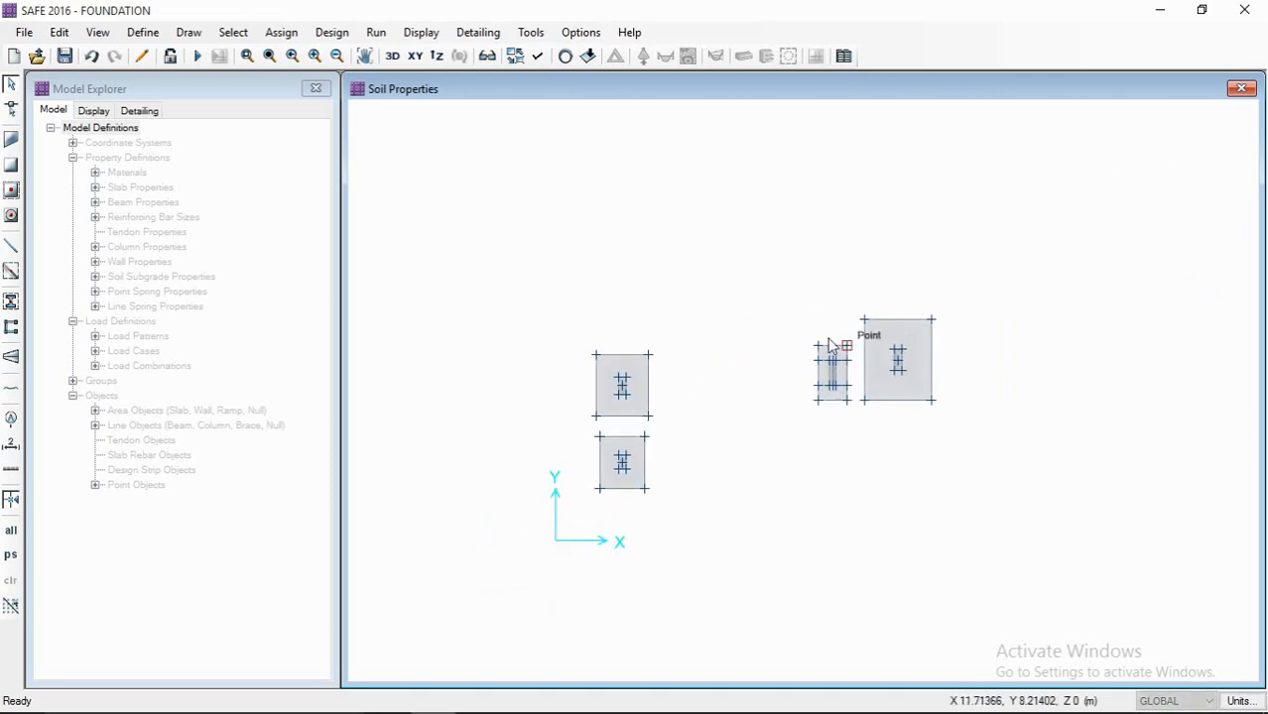
middle_drag(864, 352, 857, 352)
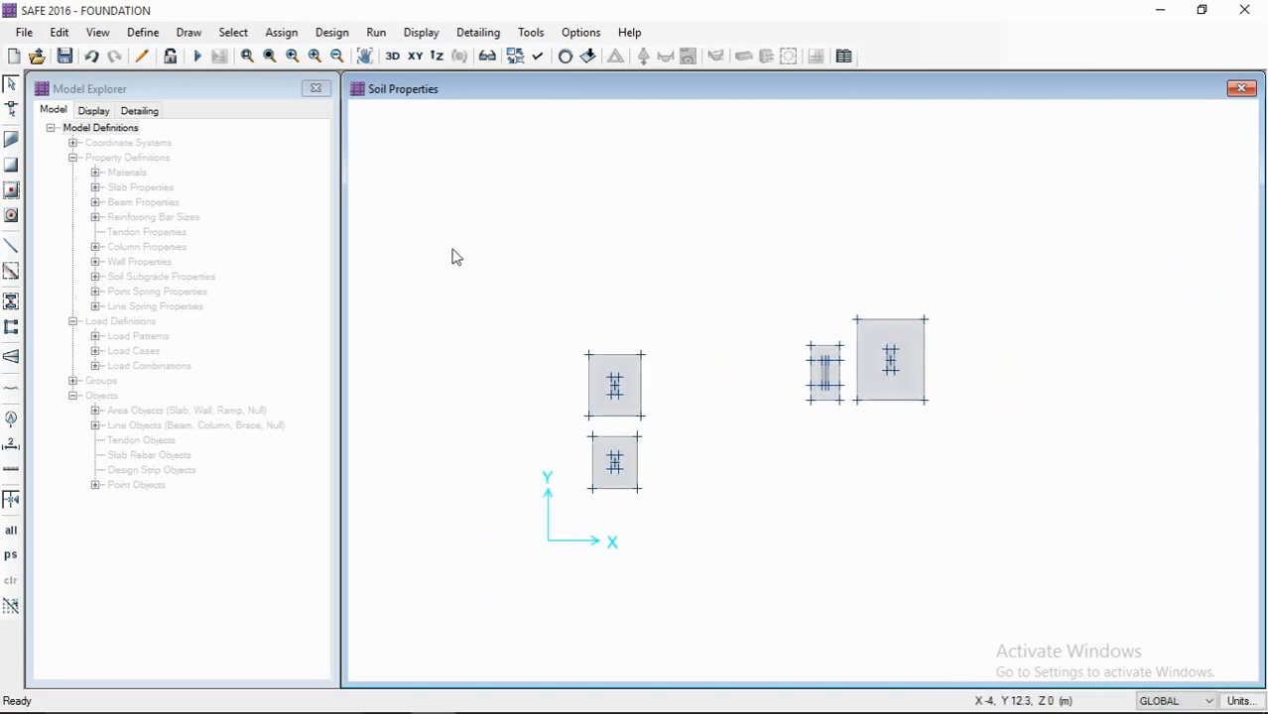
- Select all the footings in plan and assign them the SBC300 soil subgrade property
drag(457, 242, 1049, 567)
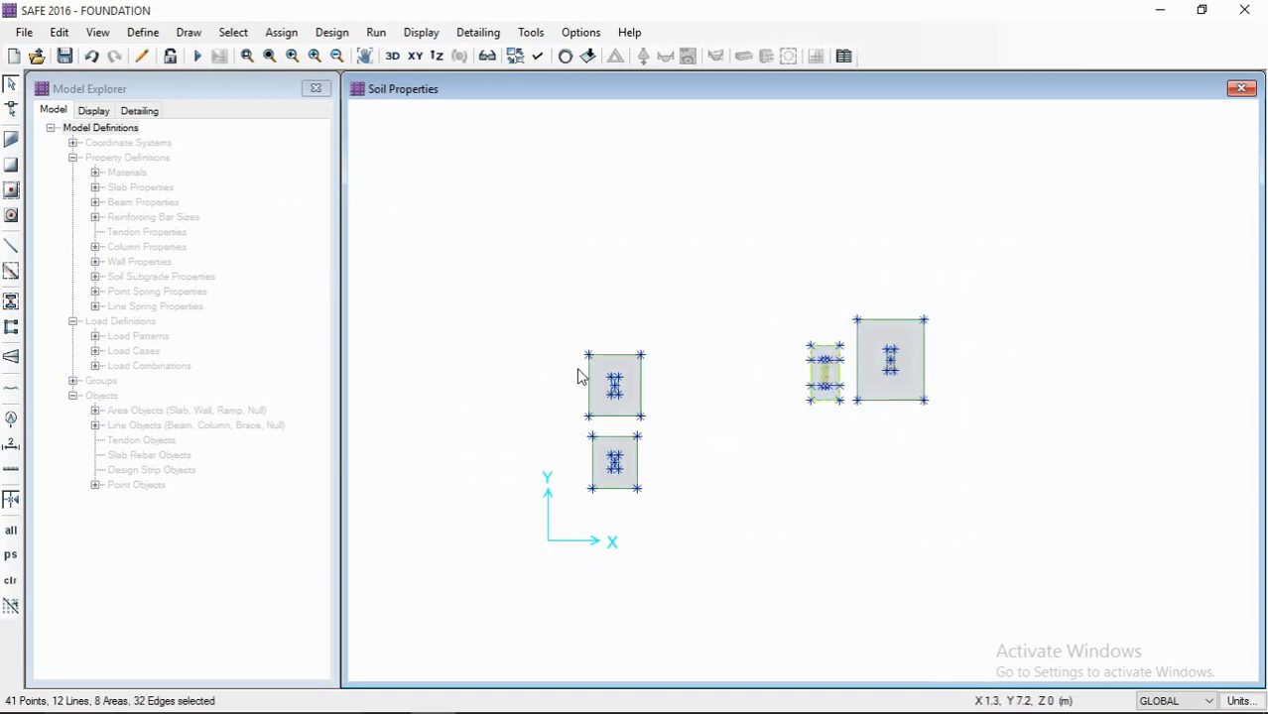
drag(496, 260, 1038, 566)
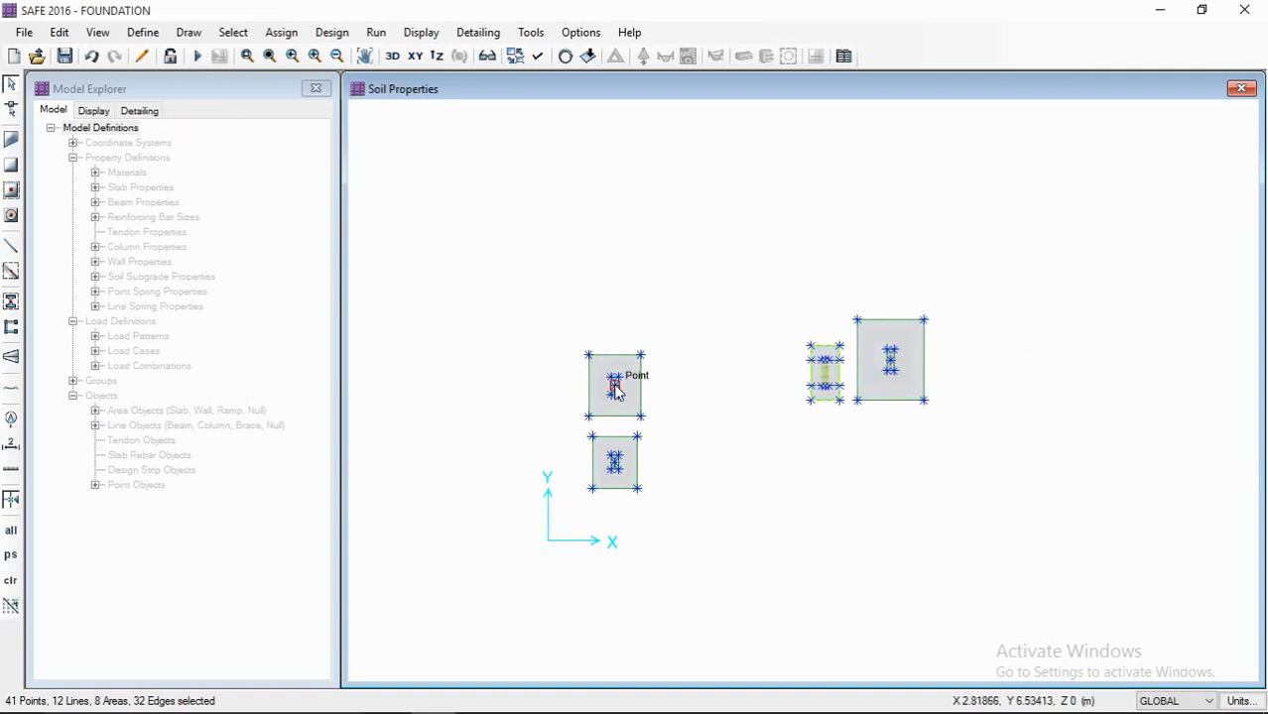
scroll(620, 382, up, 2)
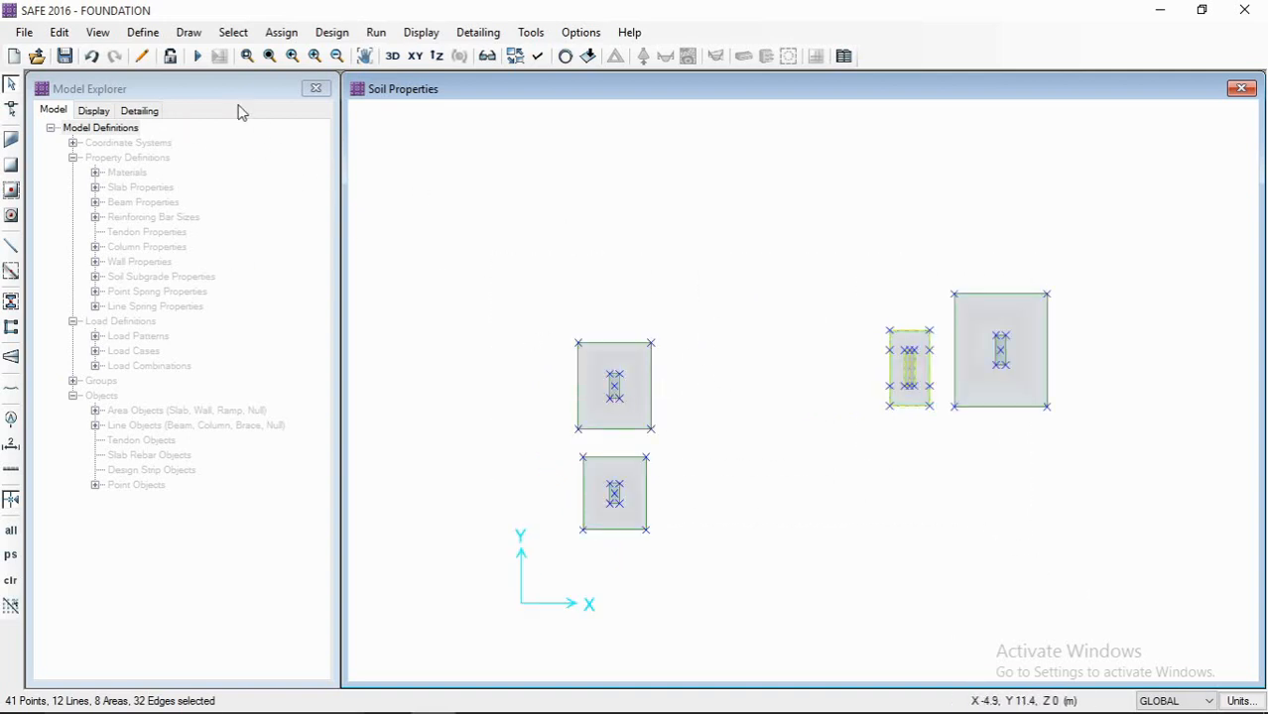
click(282, 33)
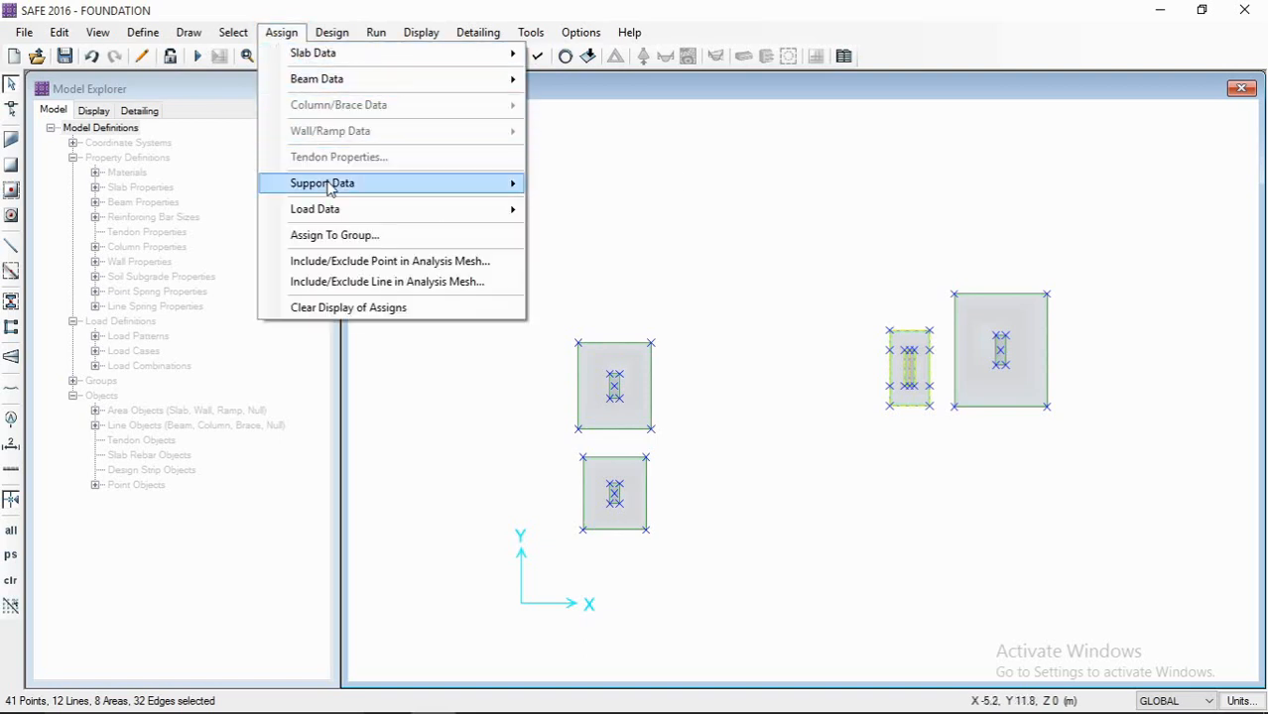
mouse_move(495, 194)
click(598, 188)
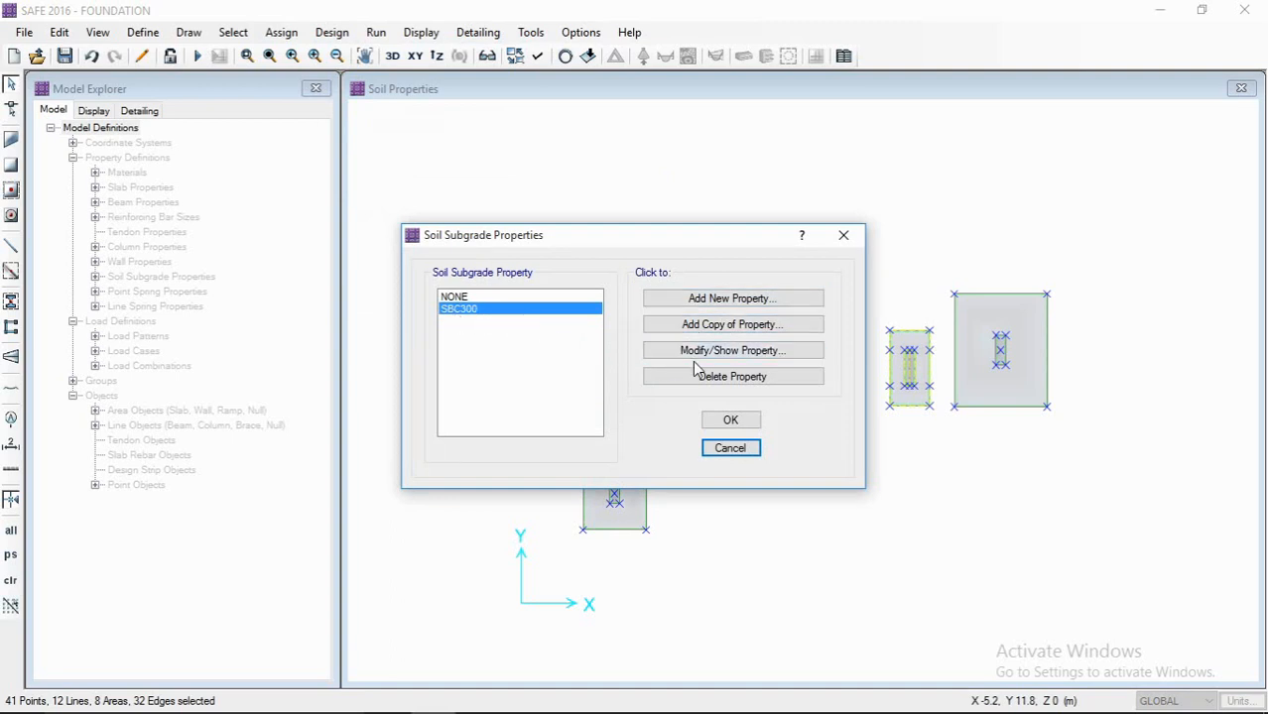
click(731, 420)
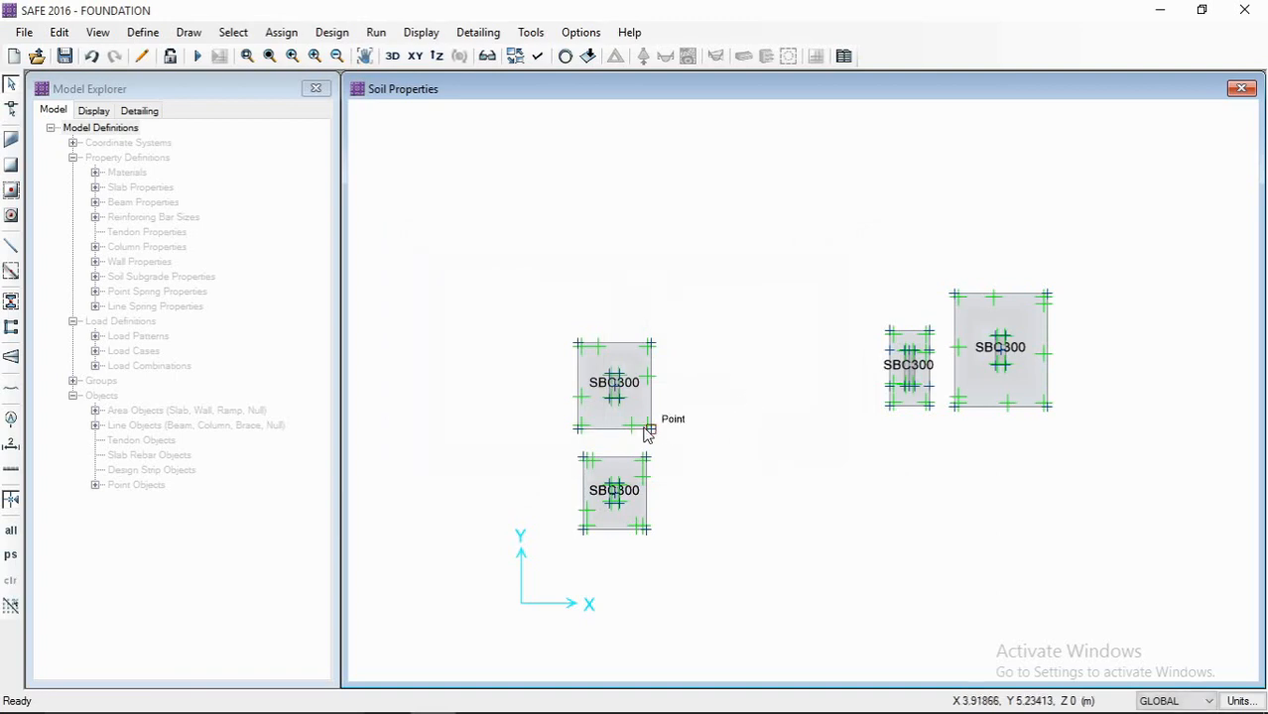
- Check the soil property labels on the isolated and combined footings in plan
scroll(640, 397, up, 1)
middle_drag(593, 380, 557, 361)
scroll(893, 342, down, 1)
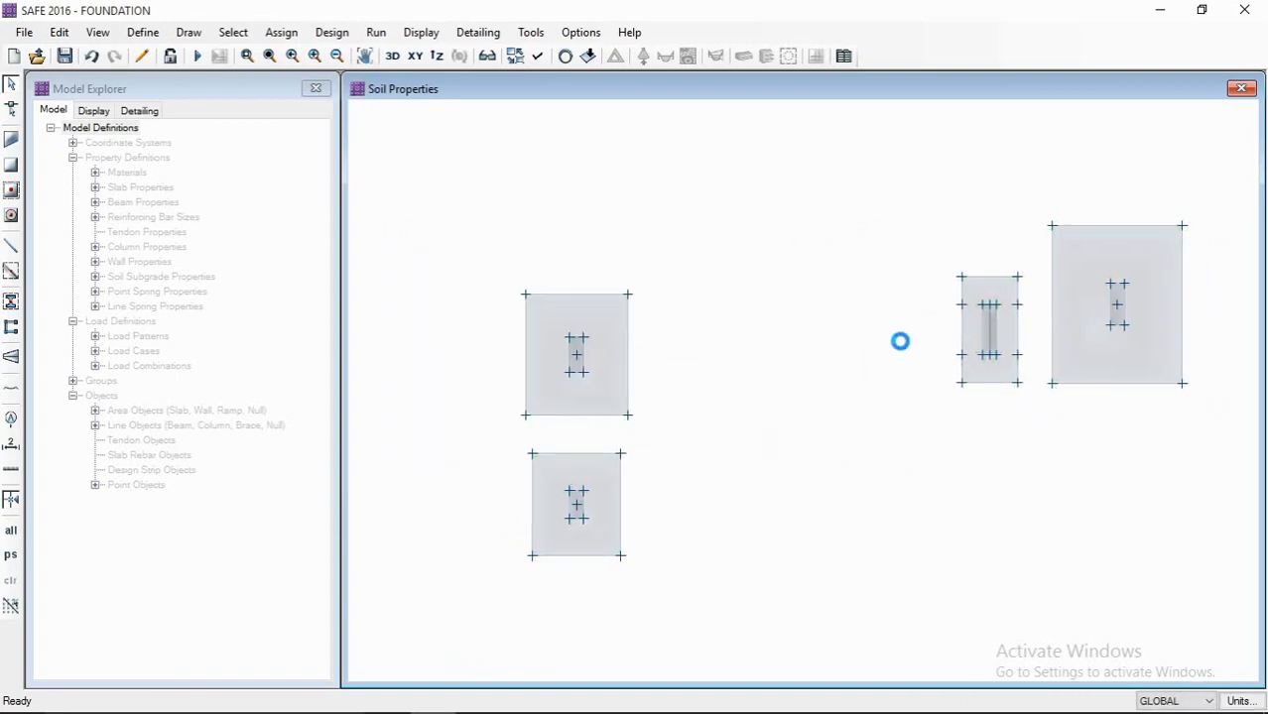
middle_drag(1063, 321, 1030, 326)
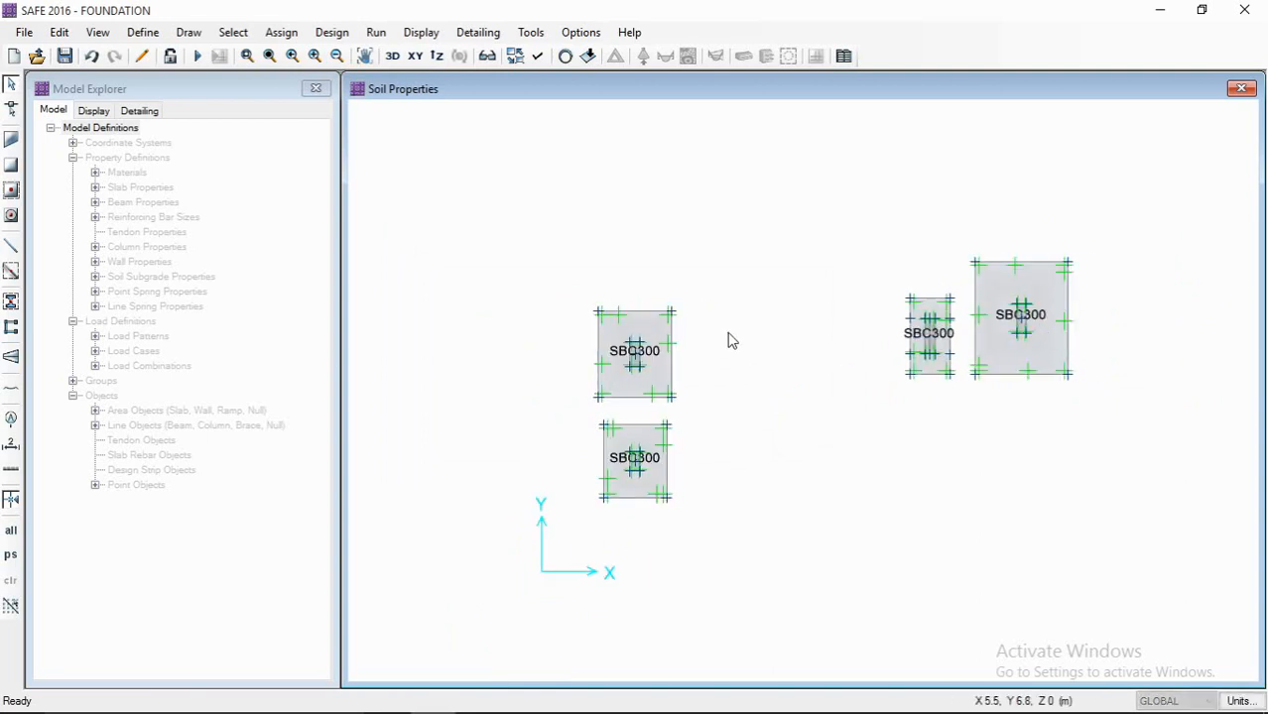
middle_drag(743, 373, 696, 378)
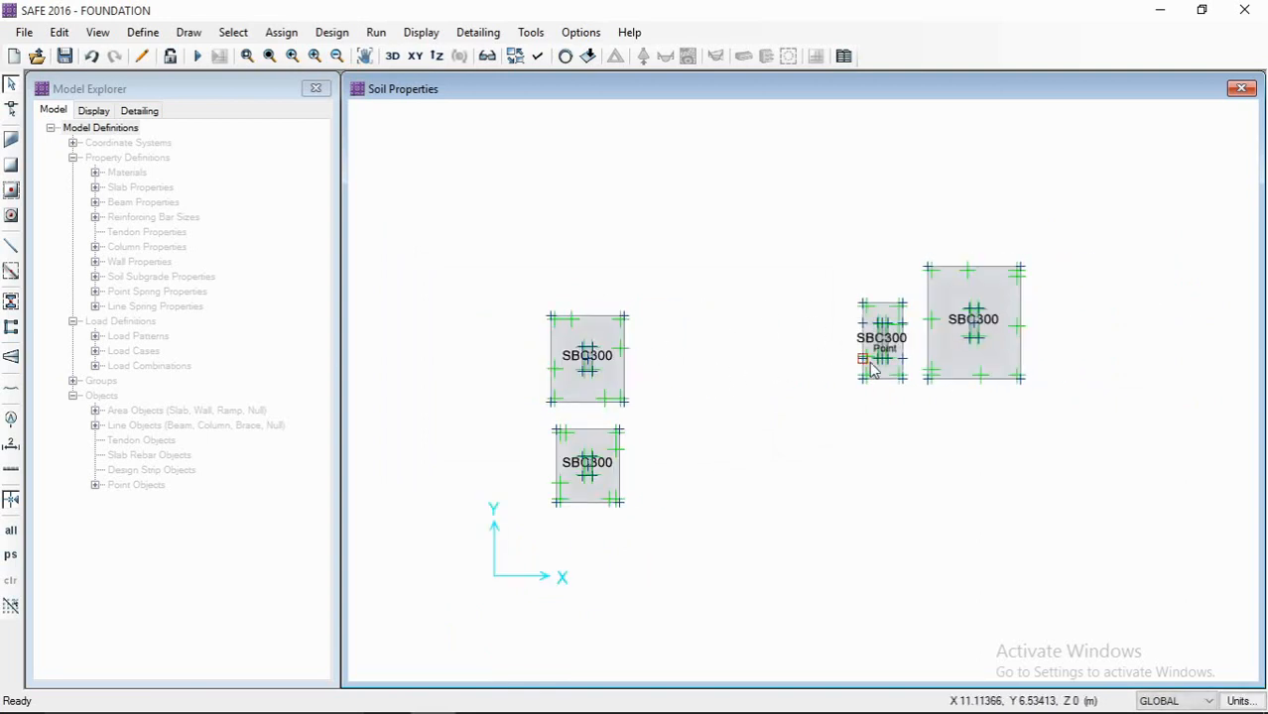
middle_drag(863, 362, 849, 359)
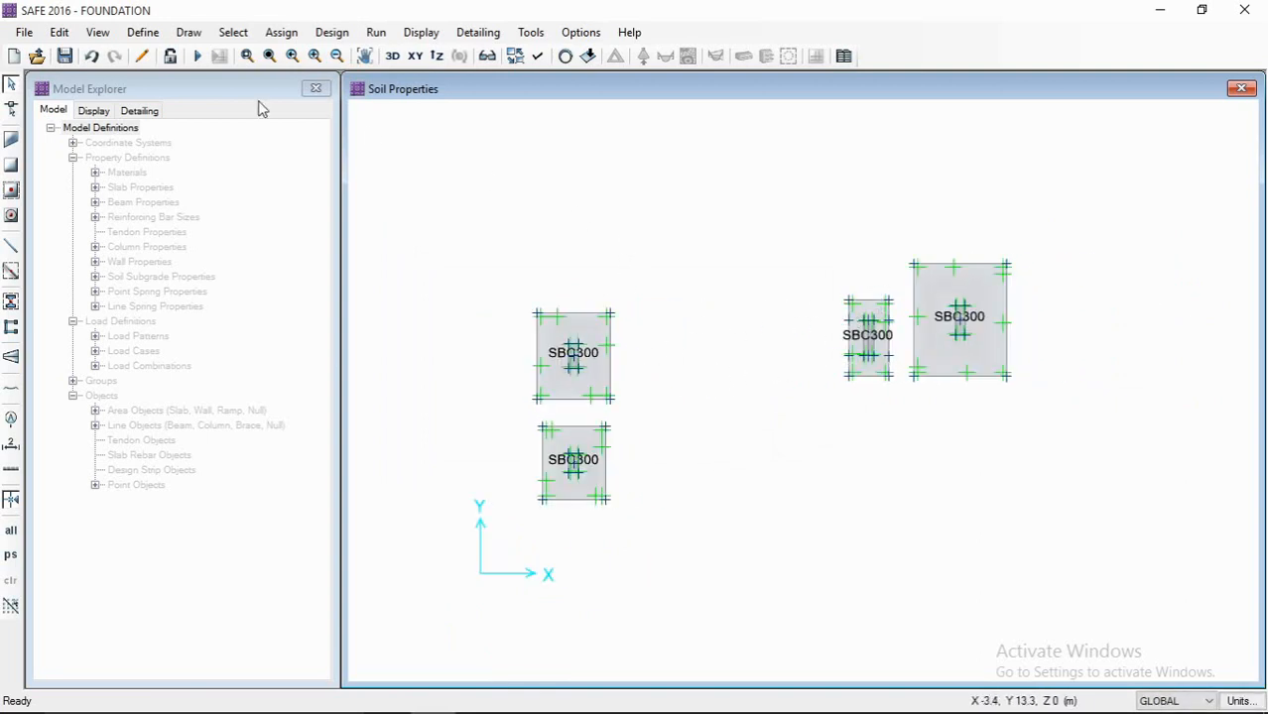
- Review the full list of defined load combinations and leave it without changes
click(143, 31)
click(255, 409)
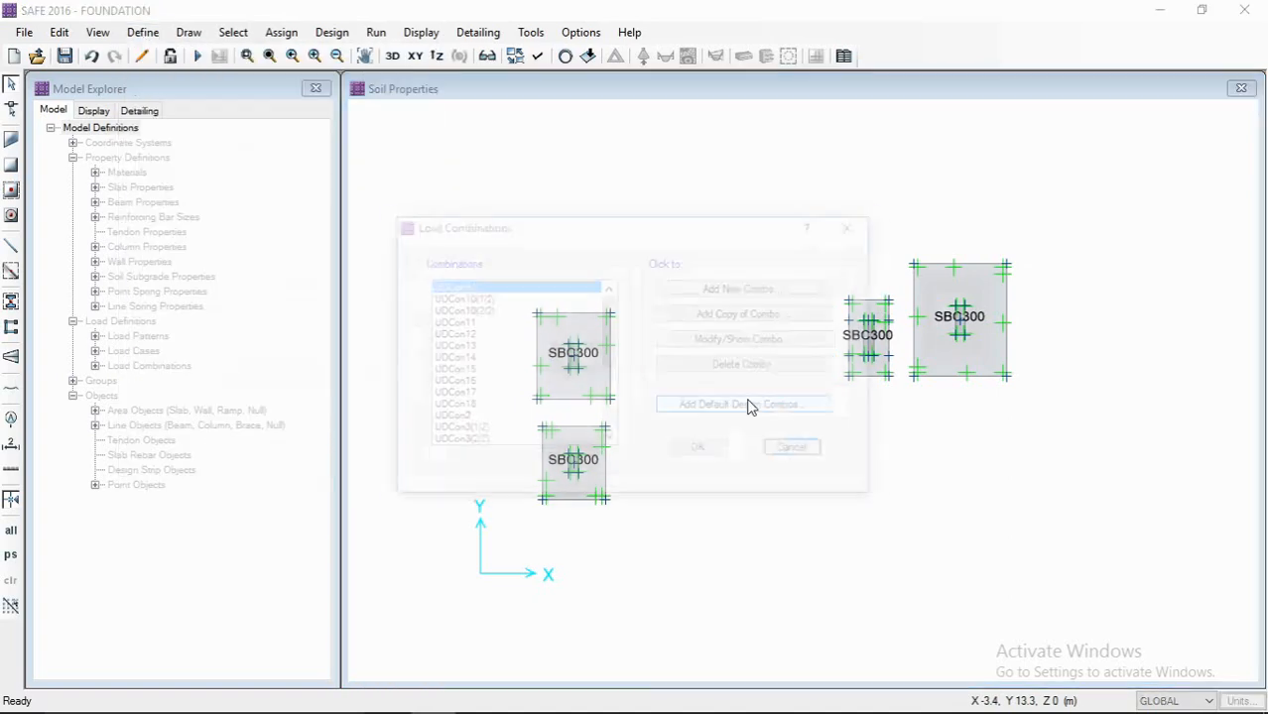
scroll(447, 409, down, 4)
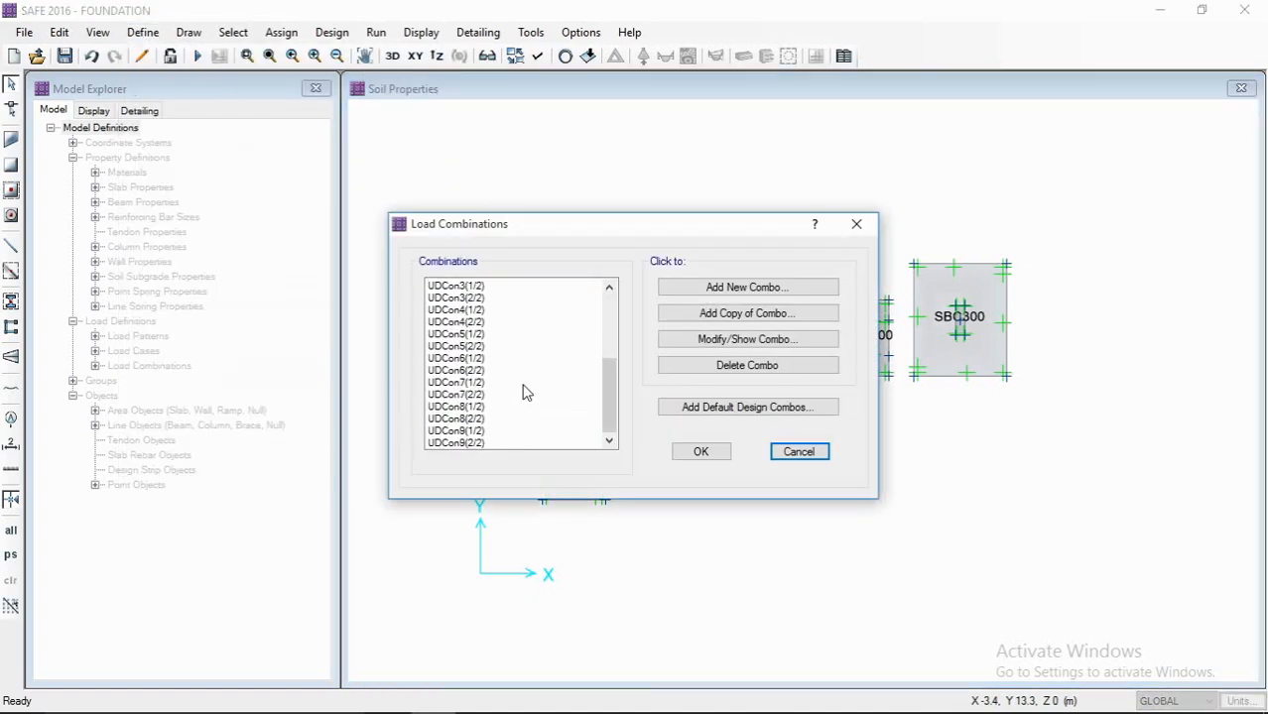
scroll(529, 382, up, 4)
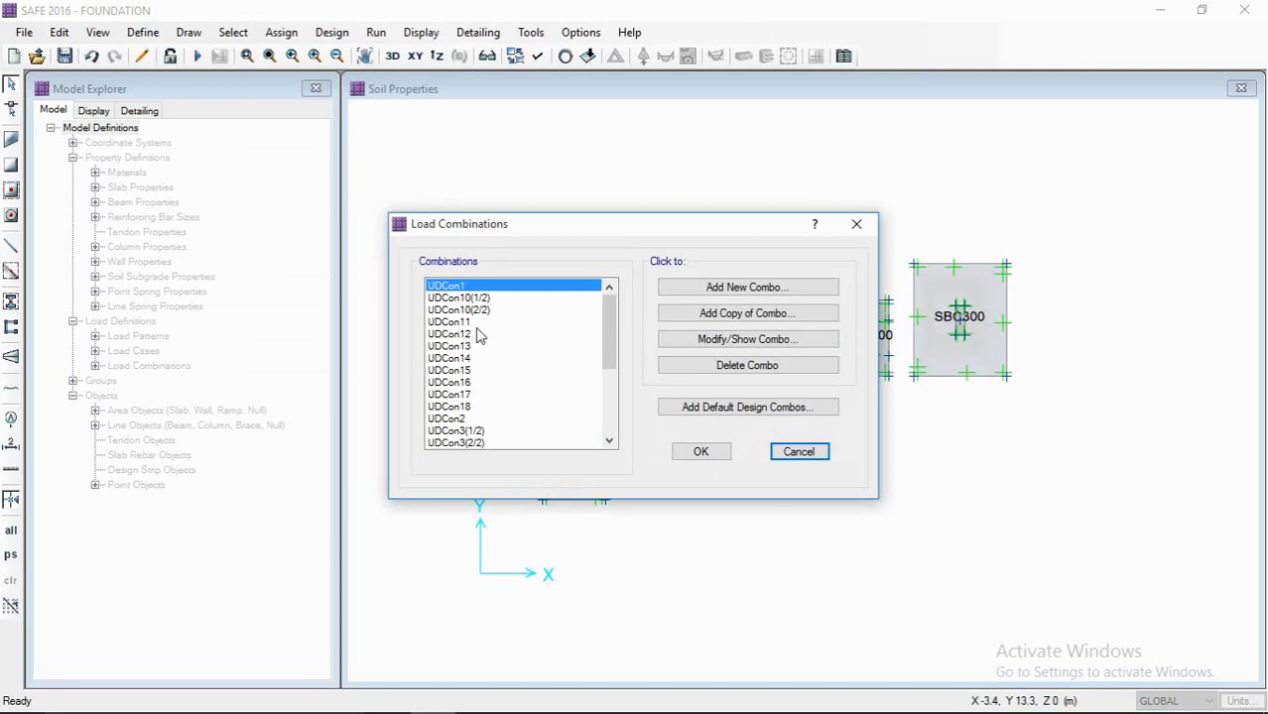
scroll(491, 344, down, 4)
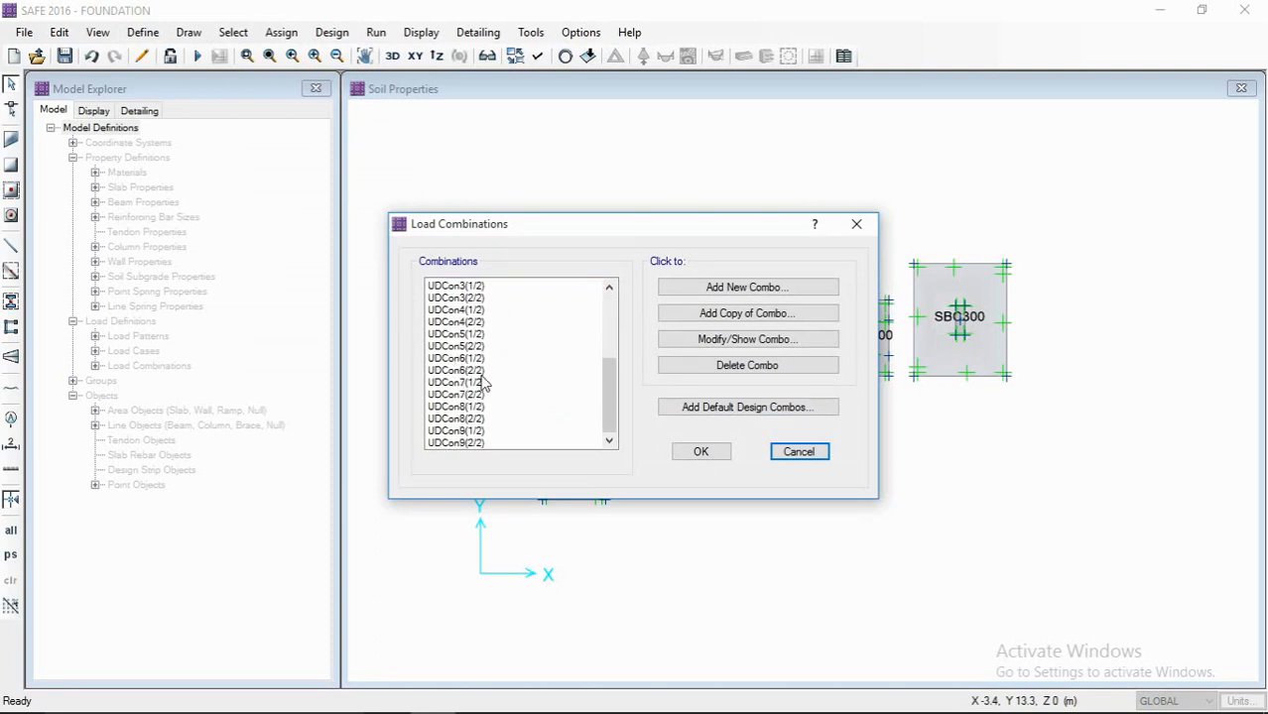
scroll(555, 417, up, 4)
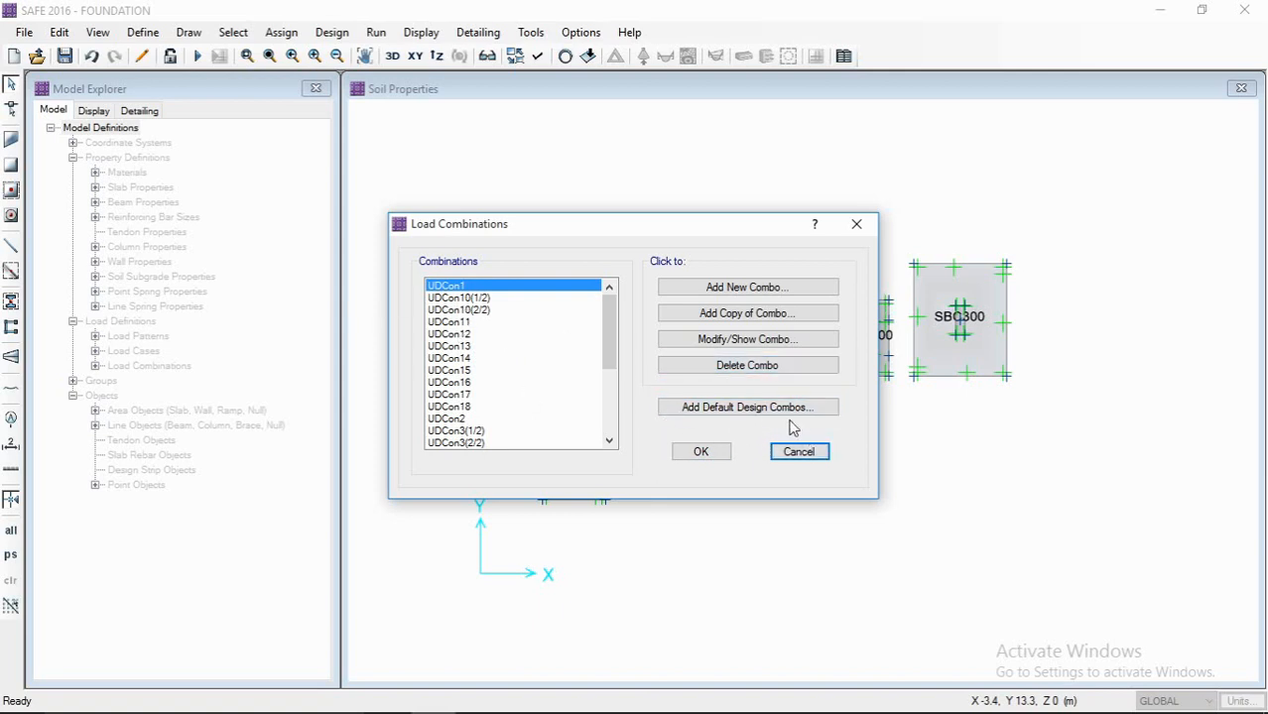
click(798, 451)
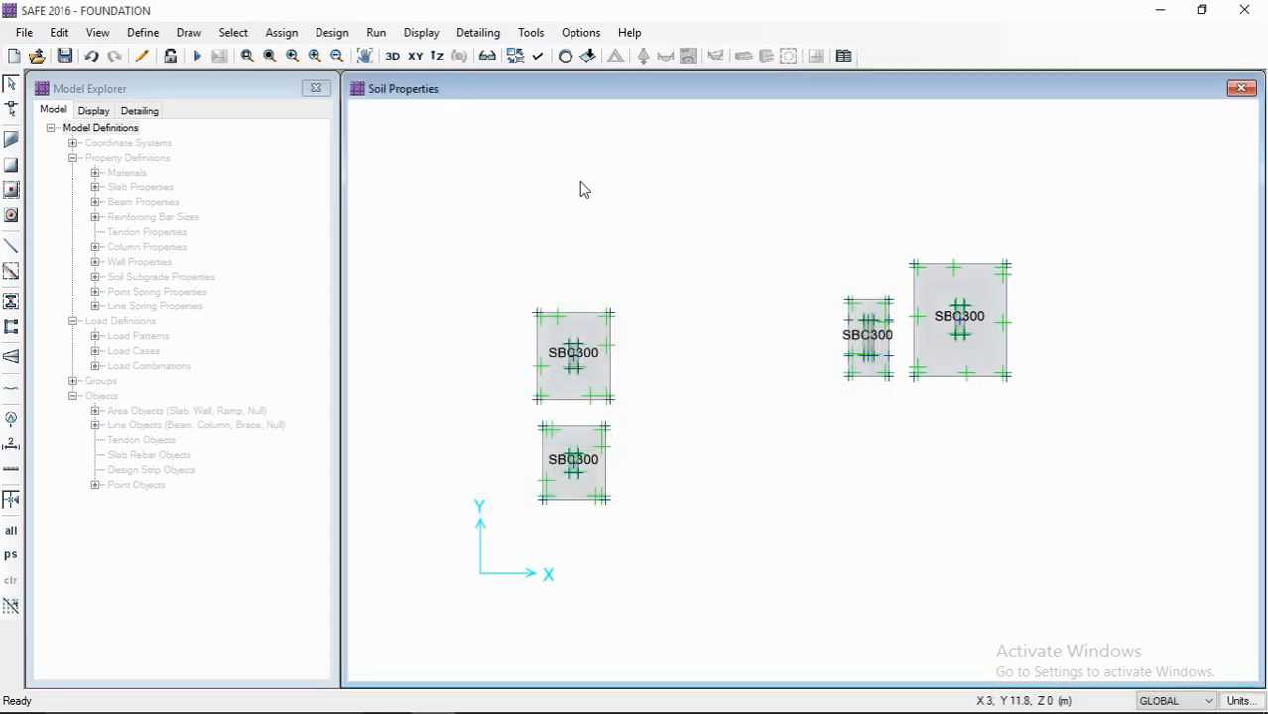
- Set the design code to IS 456-2000 in the design preferences
click(332, 32)
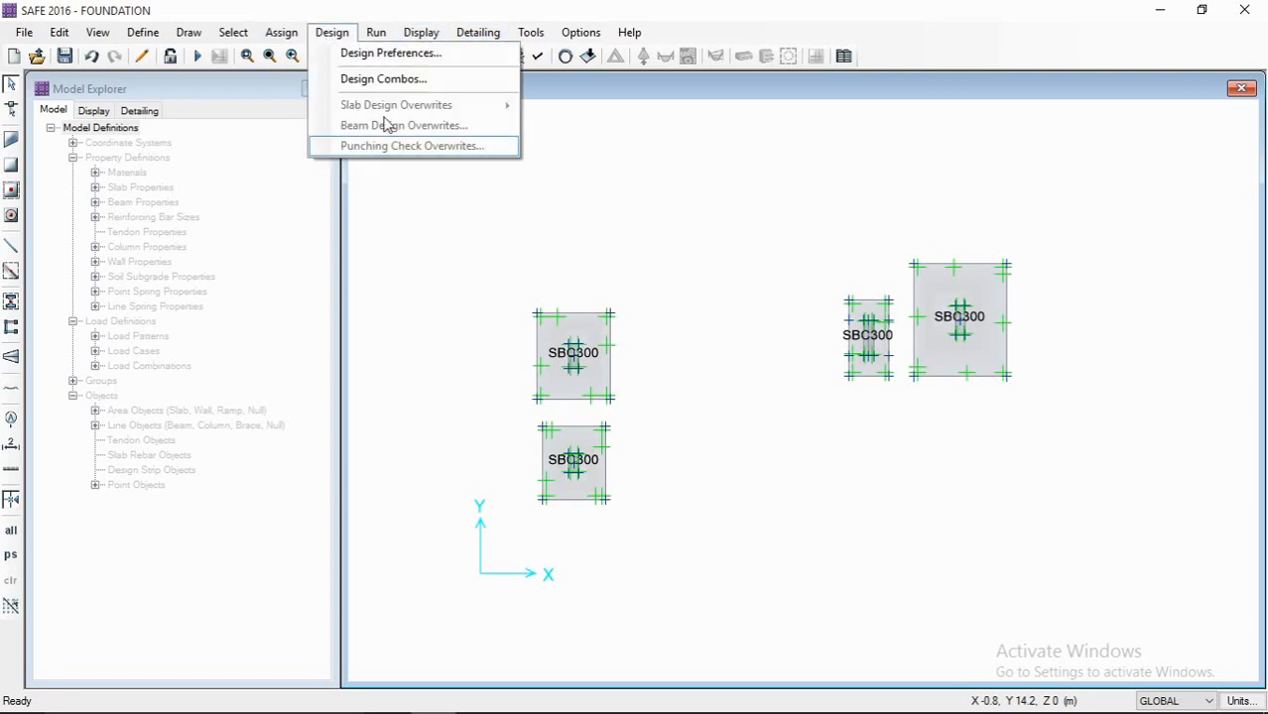
click(388, 54)
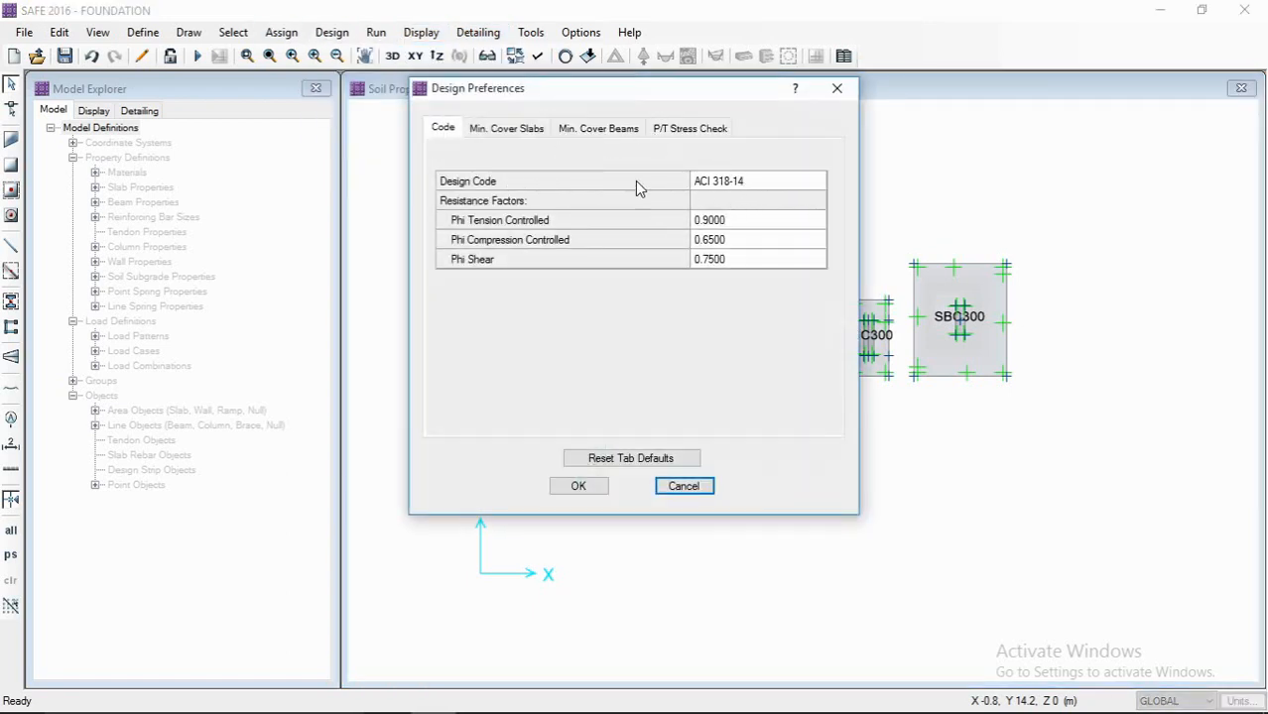
click(751, 186)
click(783, 185)
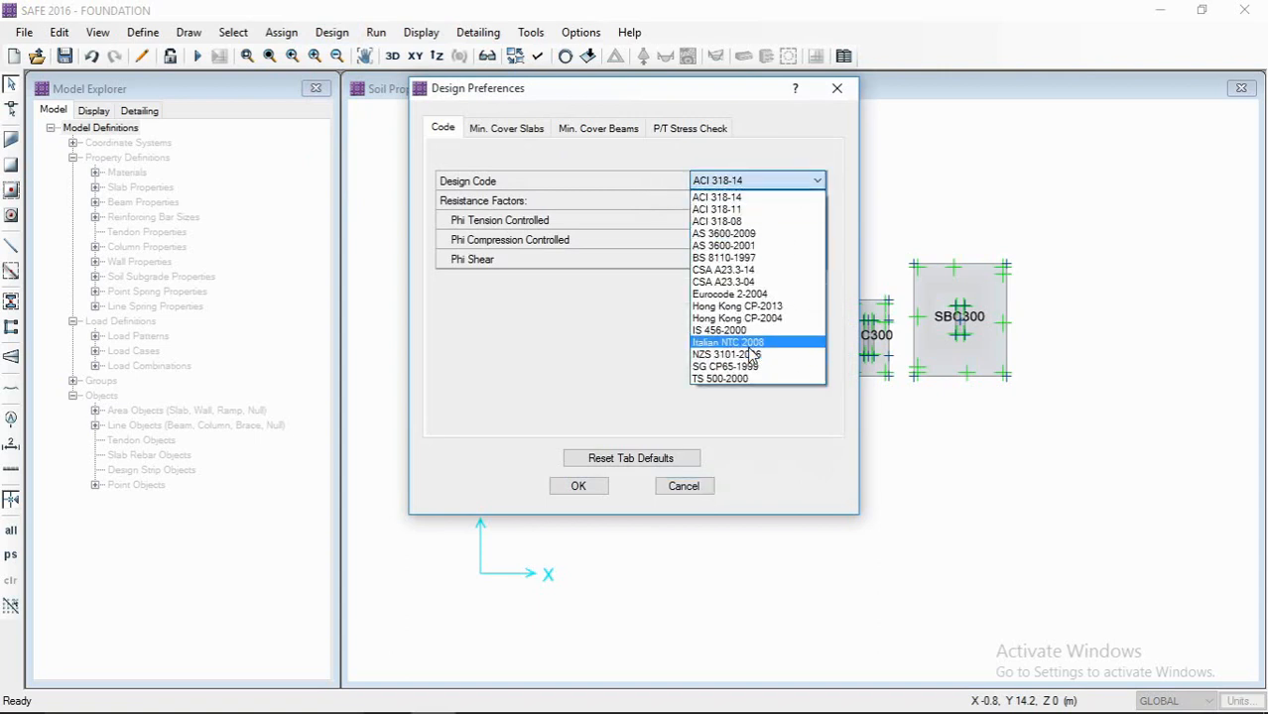
click(745, 329)
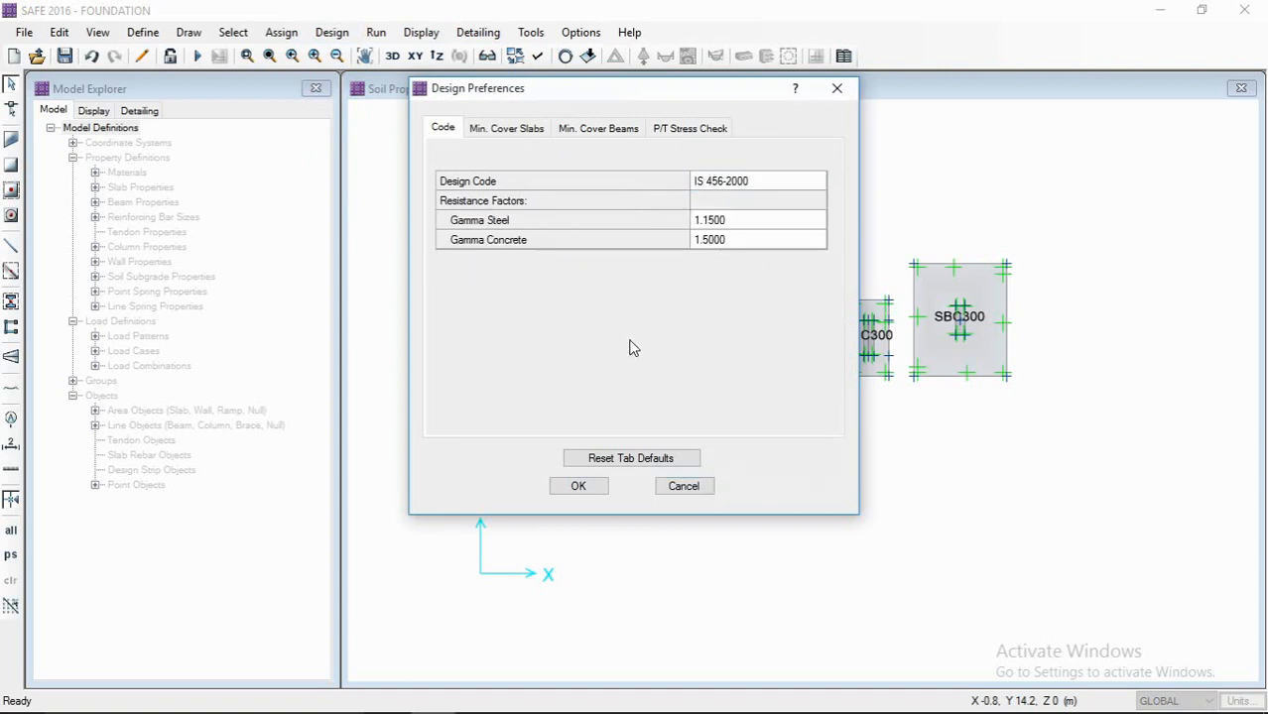
click(578, 486)
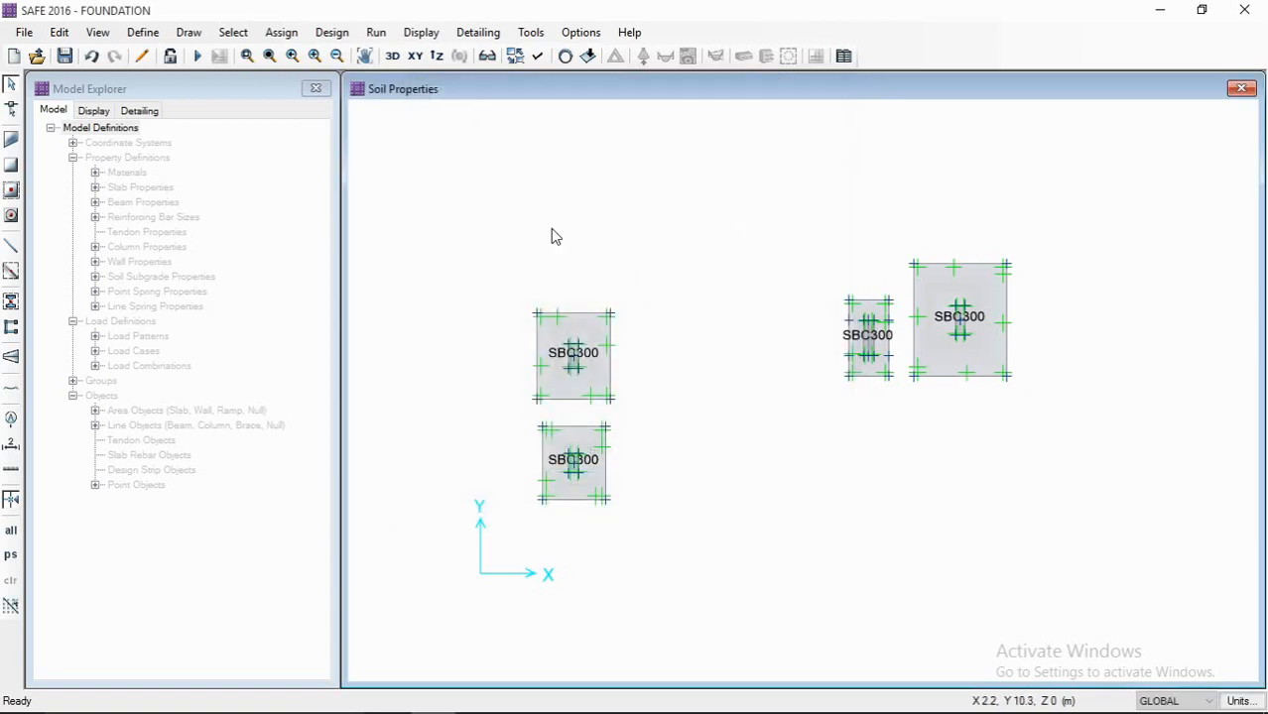
- Review the design preferences for minimum slab cover, minimum beam cover and P/T stress check
click(332, 31)
click(367, 51)
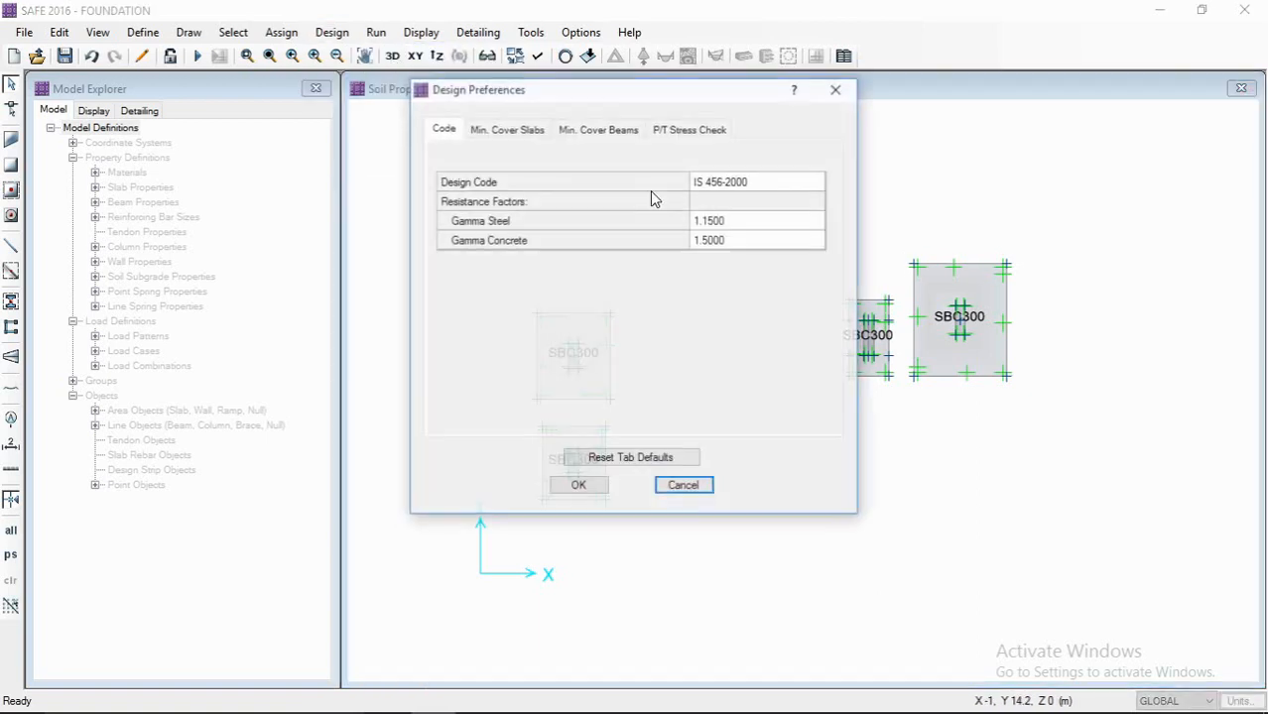
click(518, 131)
click(595, 128)
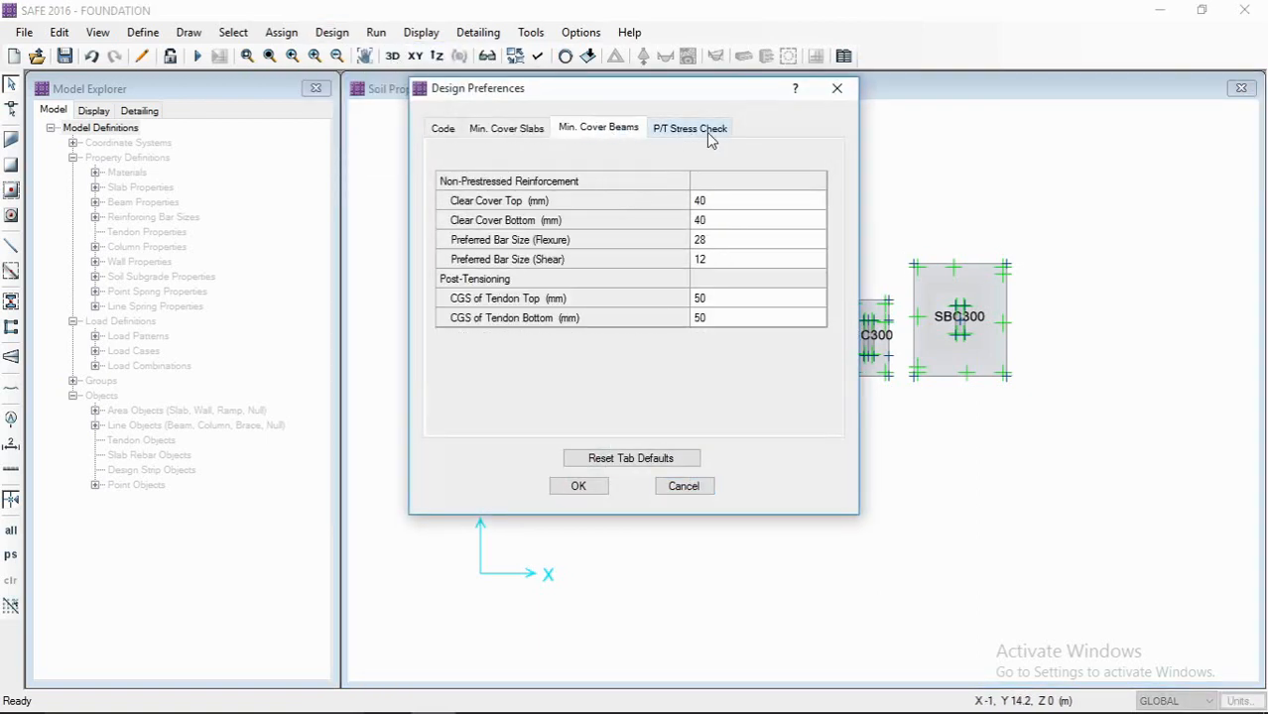
click(709, 139)
click(580, 485)
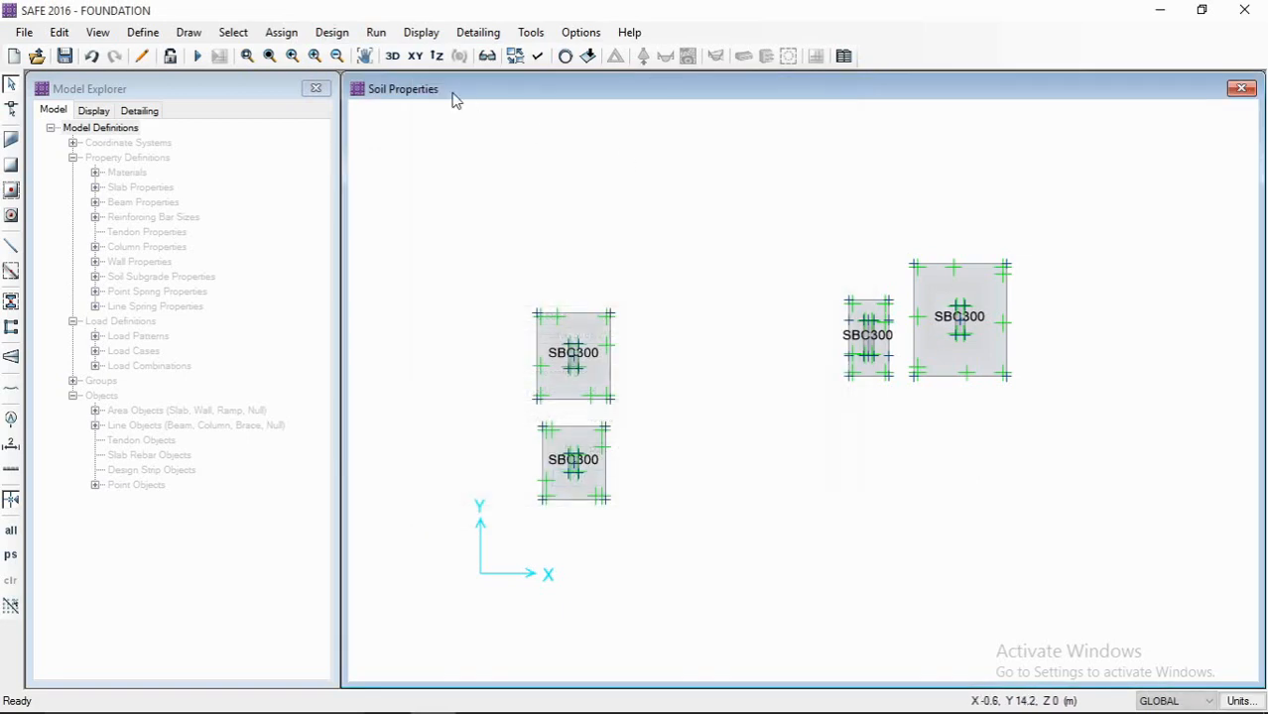
- Delete all the existing UDCon load combinations from the load combinations list
click(143, 32)
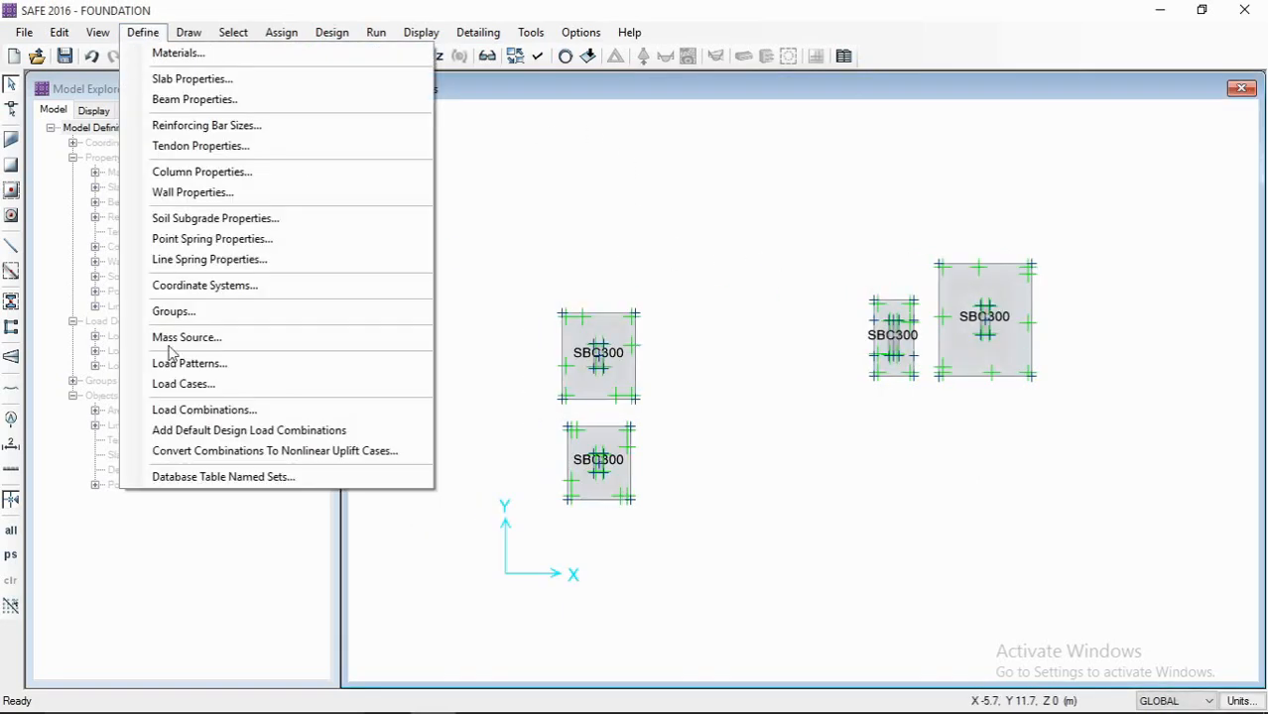
click(203, 410)
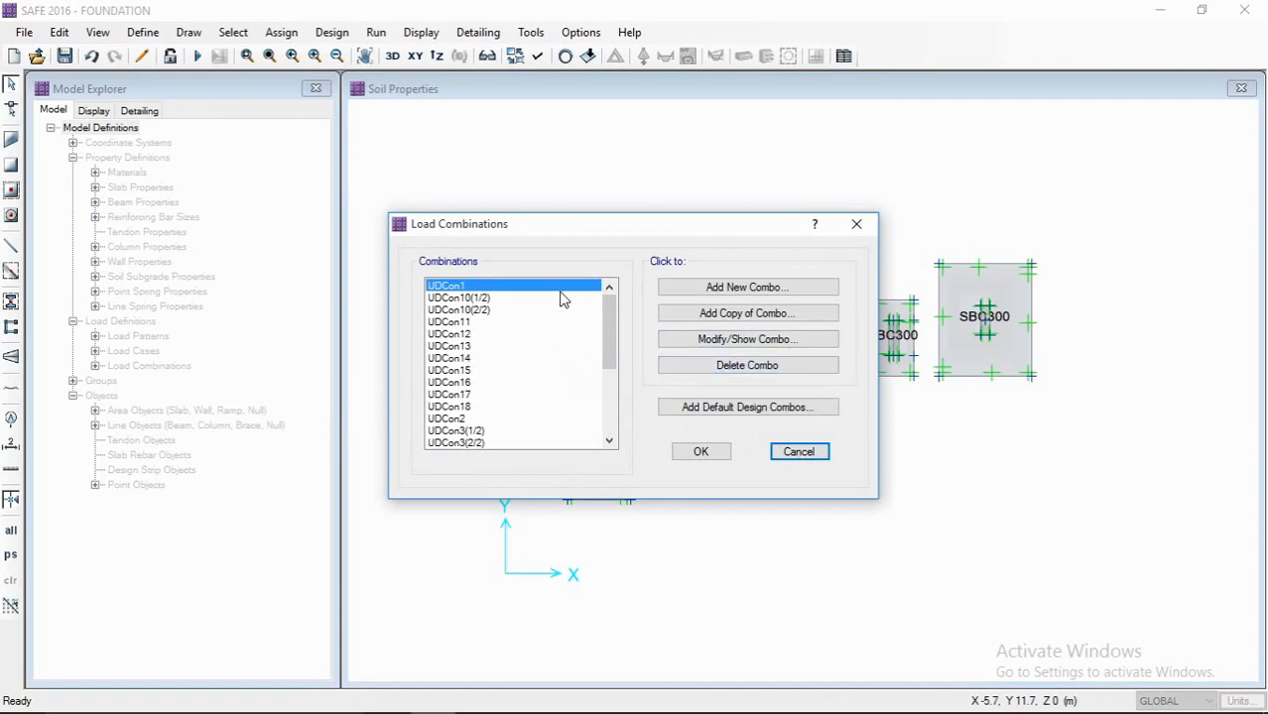
click(715, 365)
click(716, 365)
click(716, 365)
click(715, 365)
click(715, 365)
click(715, 365)
click(715, 365)
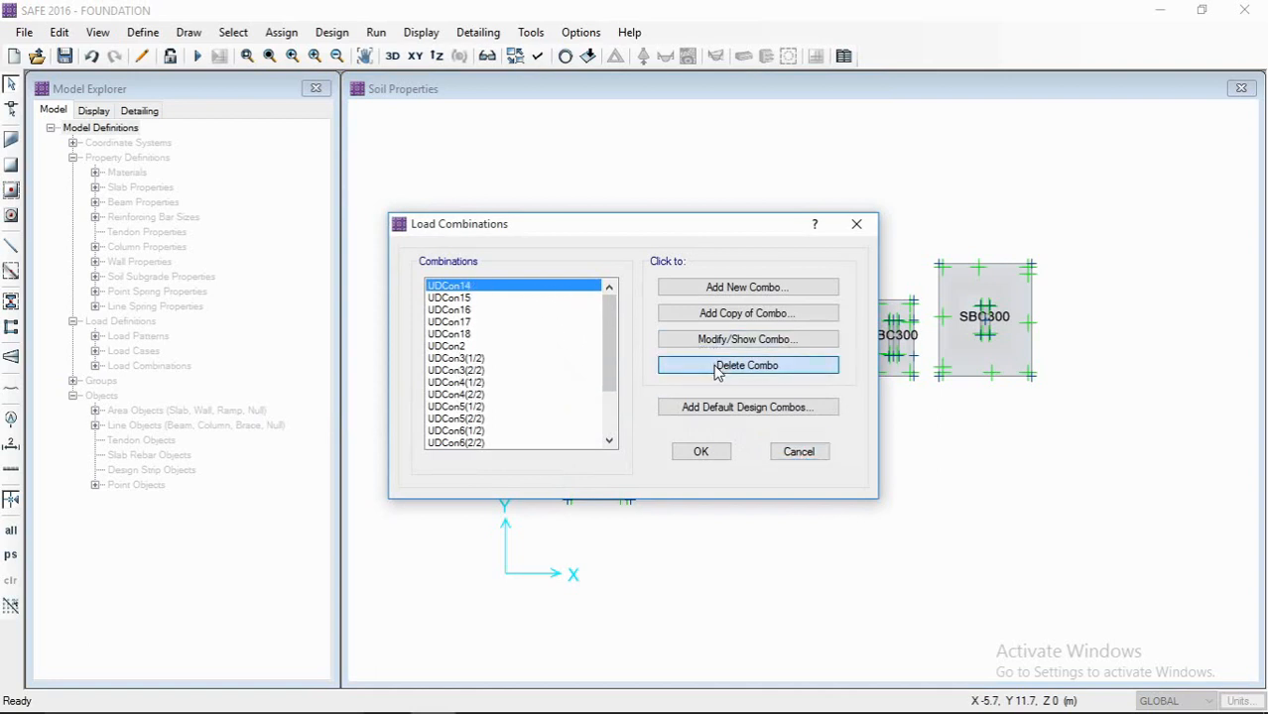
click(715, 365)
mouse_move(495, 290)
mouse_down()
mouse_move(484, 330)
mouse_move(477, 283)
mouse_up()
click(749, 368)
click(749, 368)
click(748, 366)
click(749, 366)
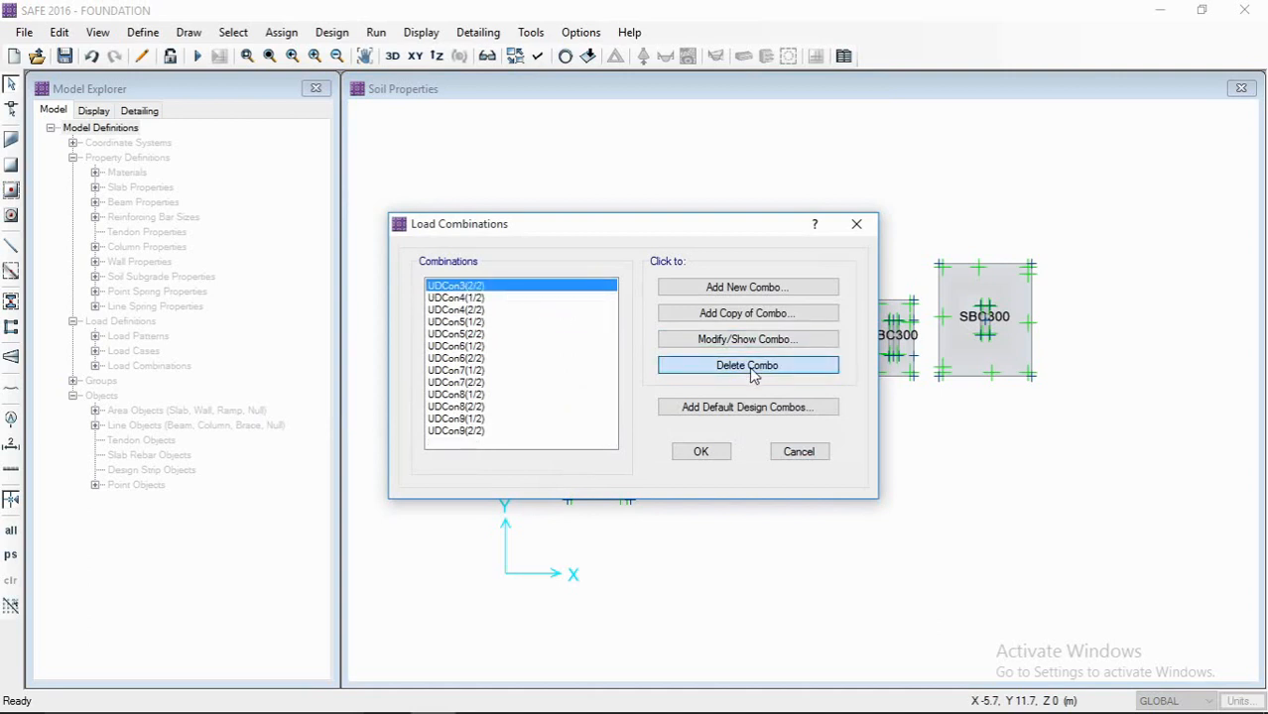
click(748, 366)
click(749, 366)
click(749, 366)
click(749, 366)
click(749, 366)
click(749, 366)
click(749, 366)
click(749, 366)
click(749, 366)
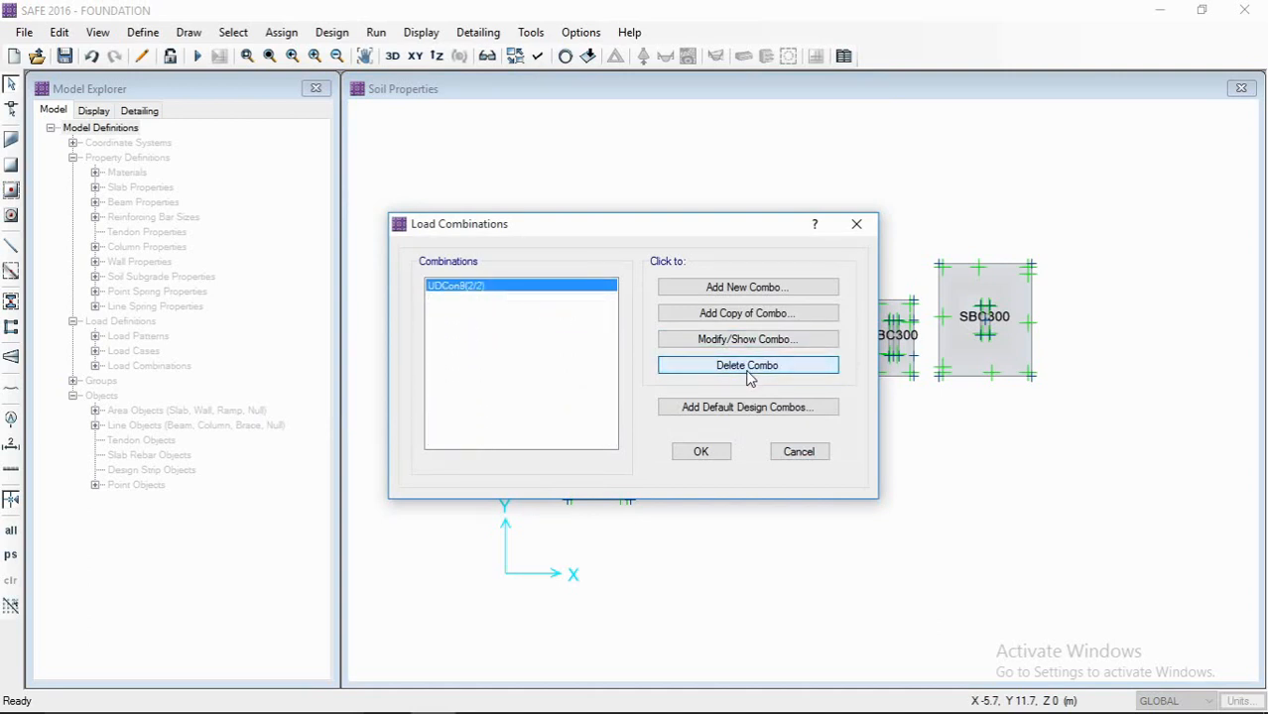
click(749, 366)
- Add default design load combinations for Strength (Ultimate), Service - Initial, Service - Normal and Service - Long Term
click(746, 407)
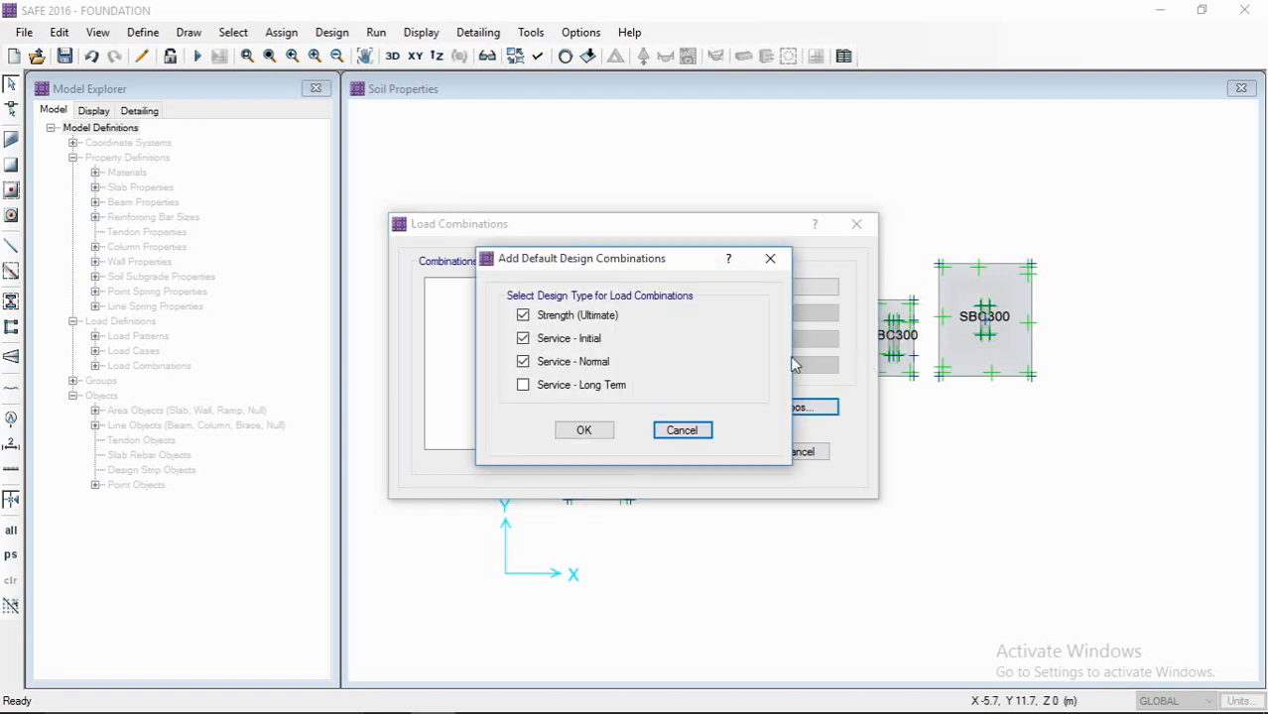
click(552, 389)
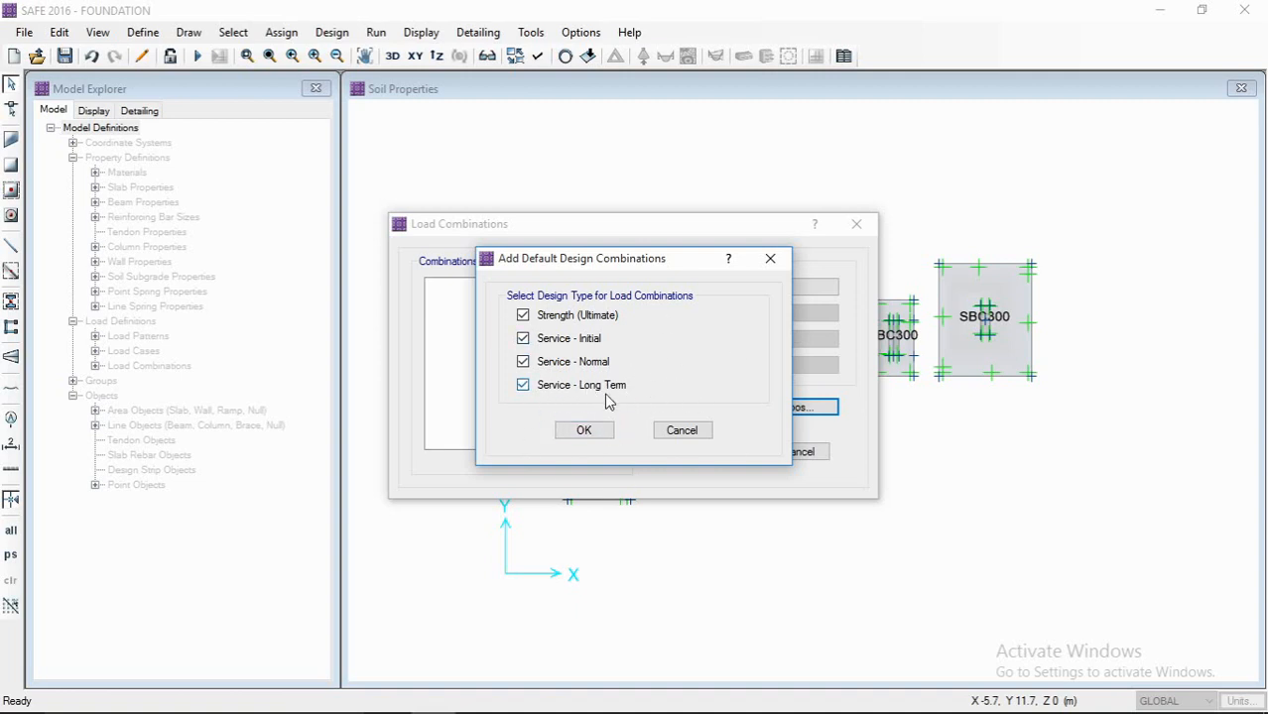
click(586, 430)
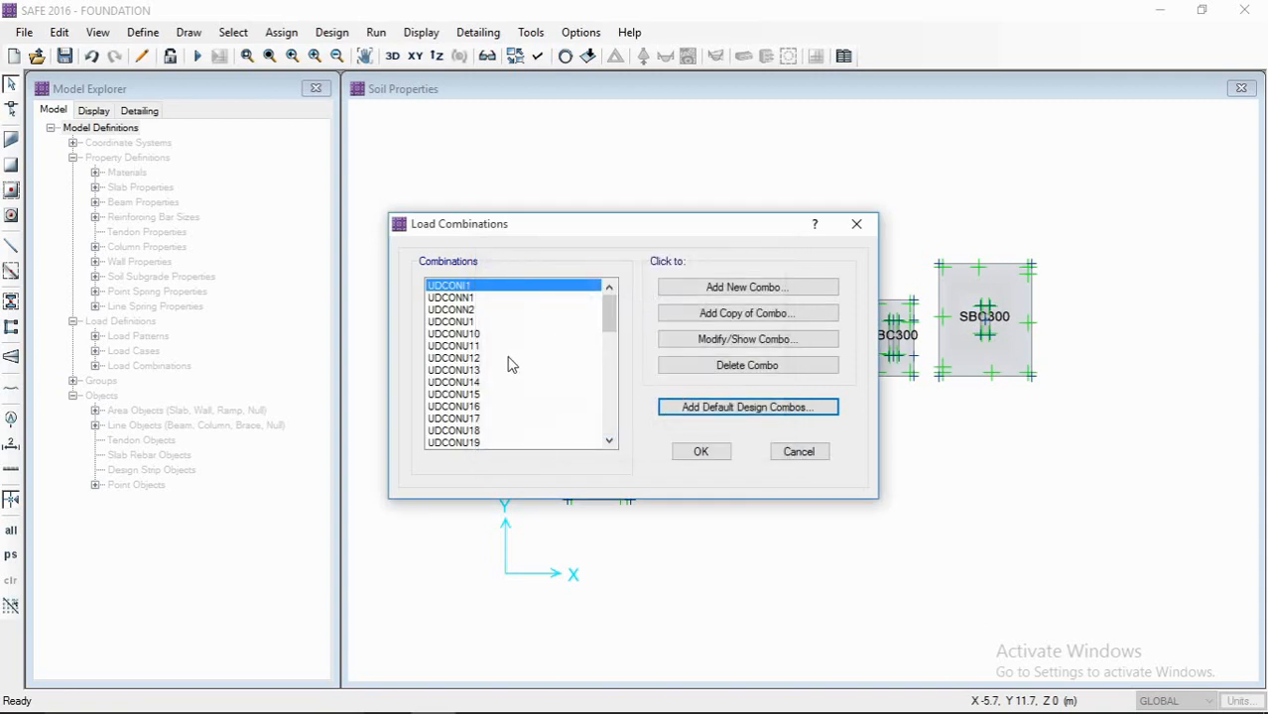
- Look through the generated combinations and examine the load cases and scale factors of the initial service combination UDCONI1
scroll(511, 372, down, 15)
scroll(486, 372, up, 13)
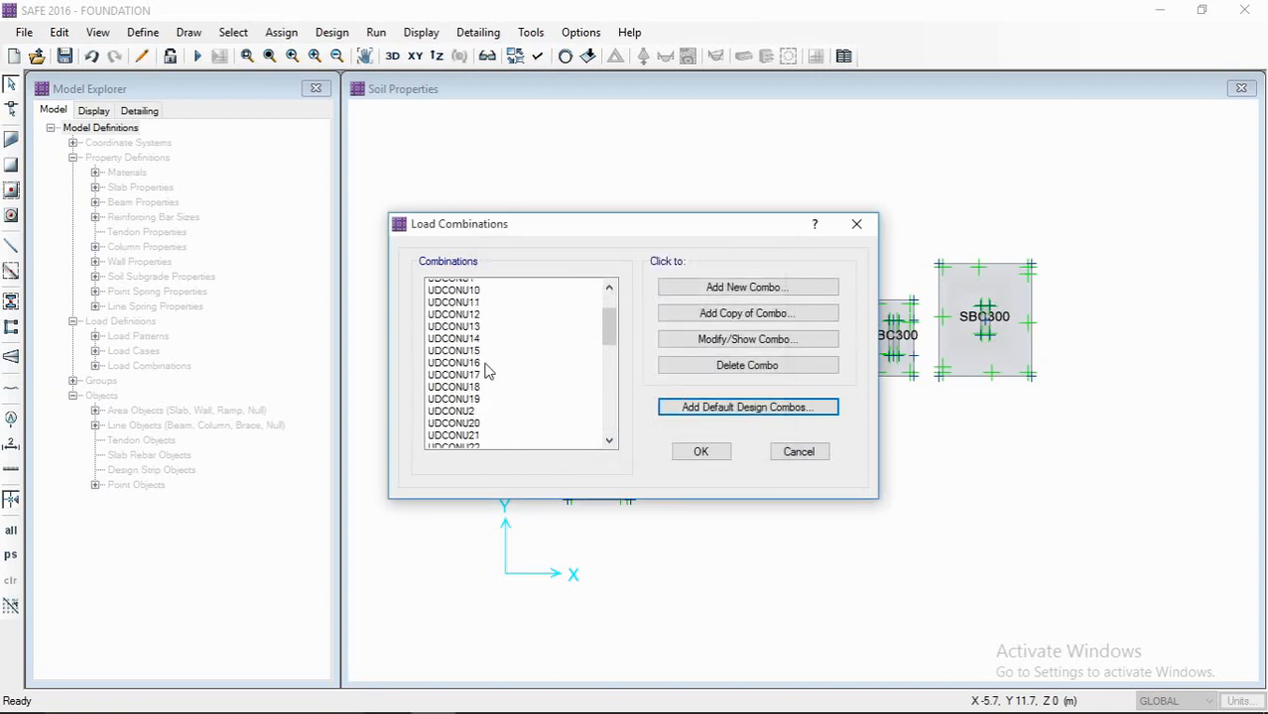
scroll(486, 369, up, 3)
click(759, 348)
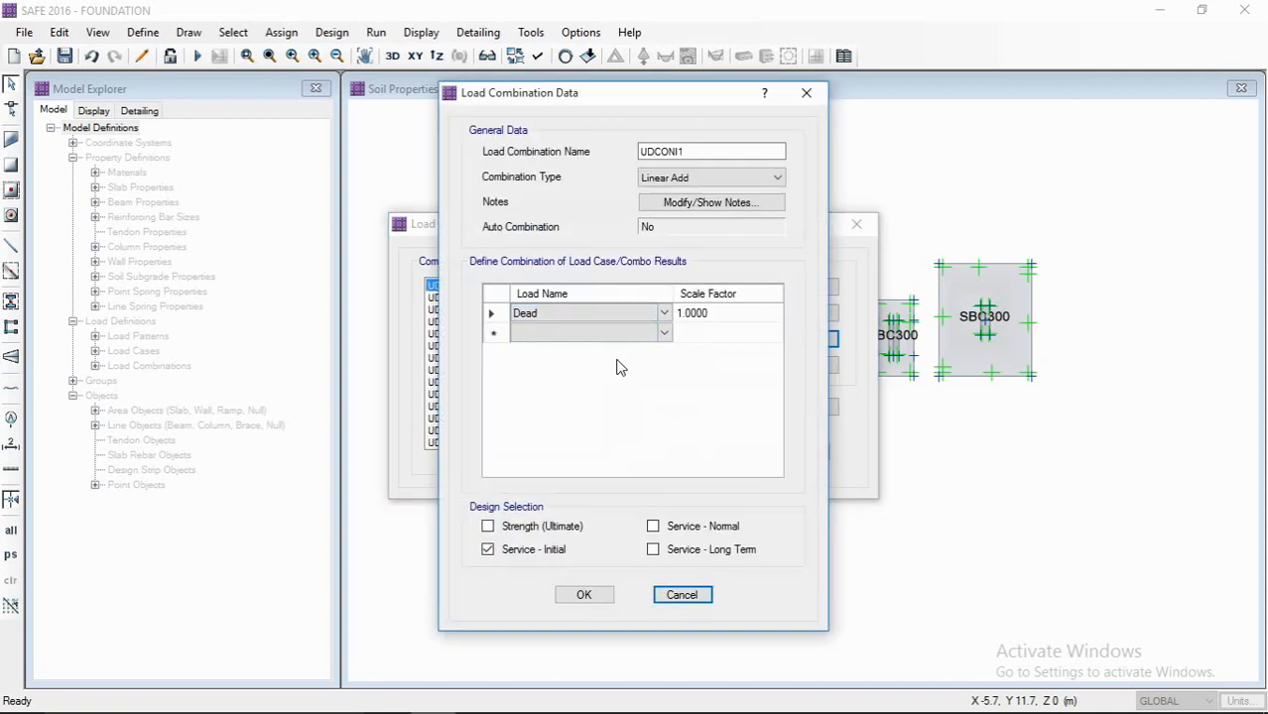
click(683, 595)
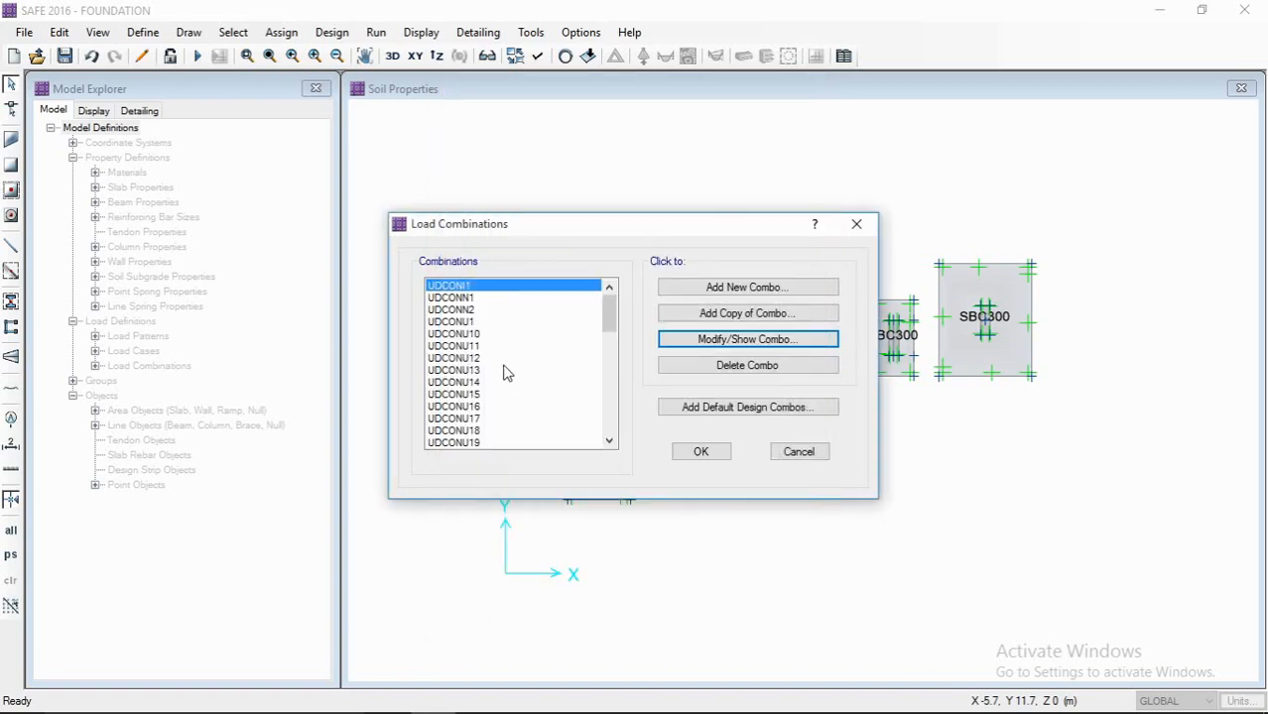
- Examine the load cases and scale factors of the normal service combinations UDCONN1 and UDCONN2
click(464, 299)
click(770, 341)
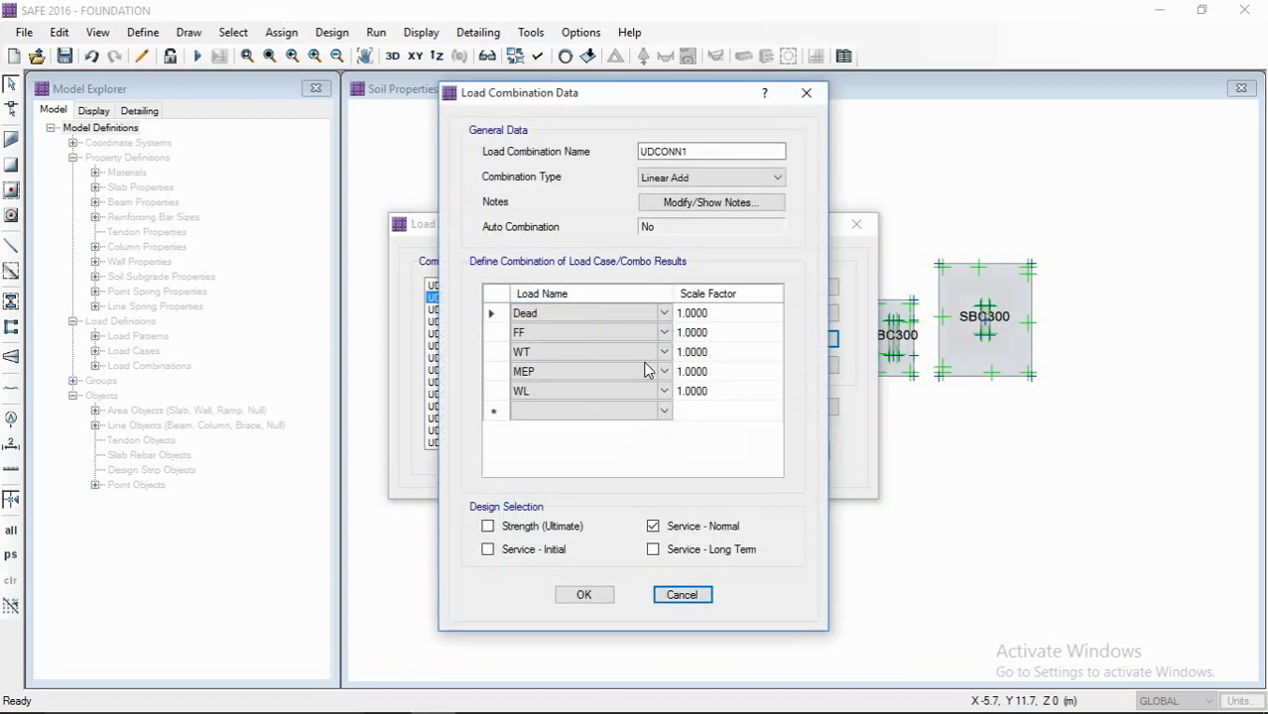
click(683, 595)
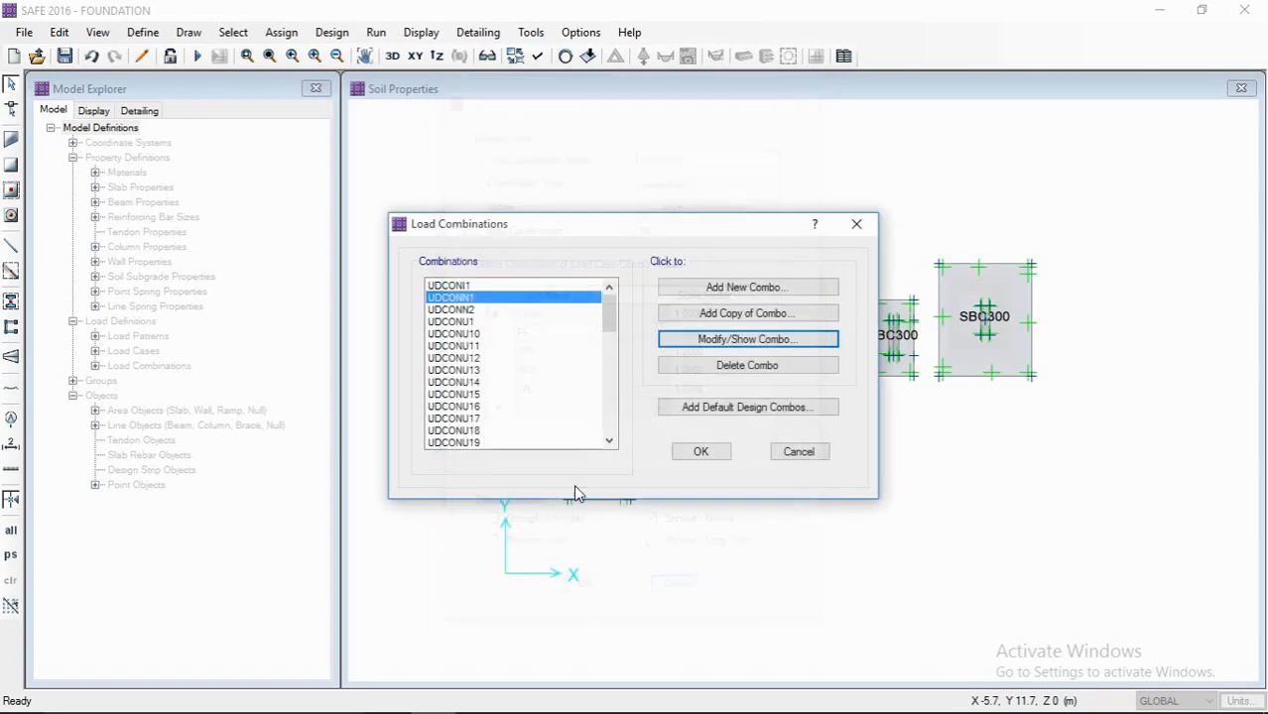
click(465, 310)
click(739, 340)
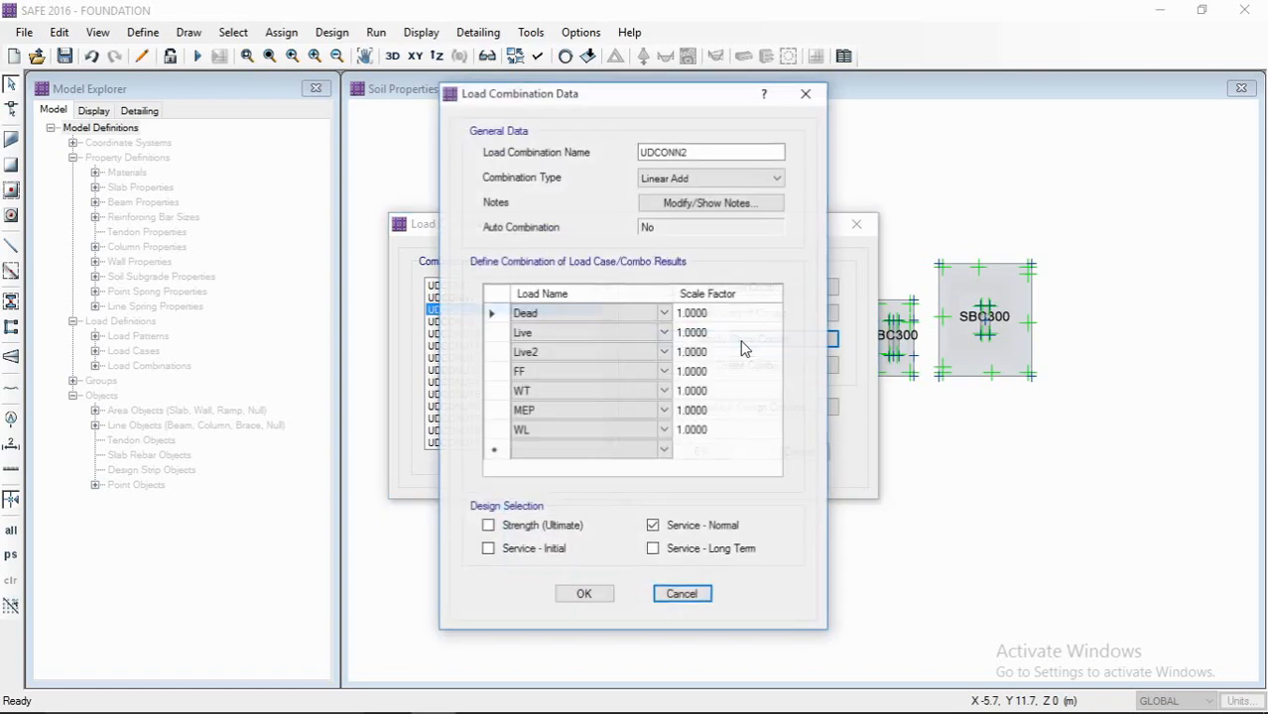
click(600, 596)
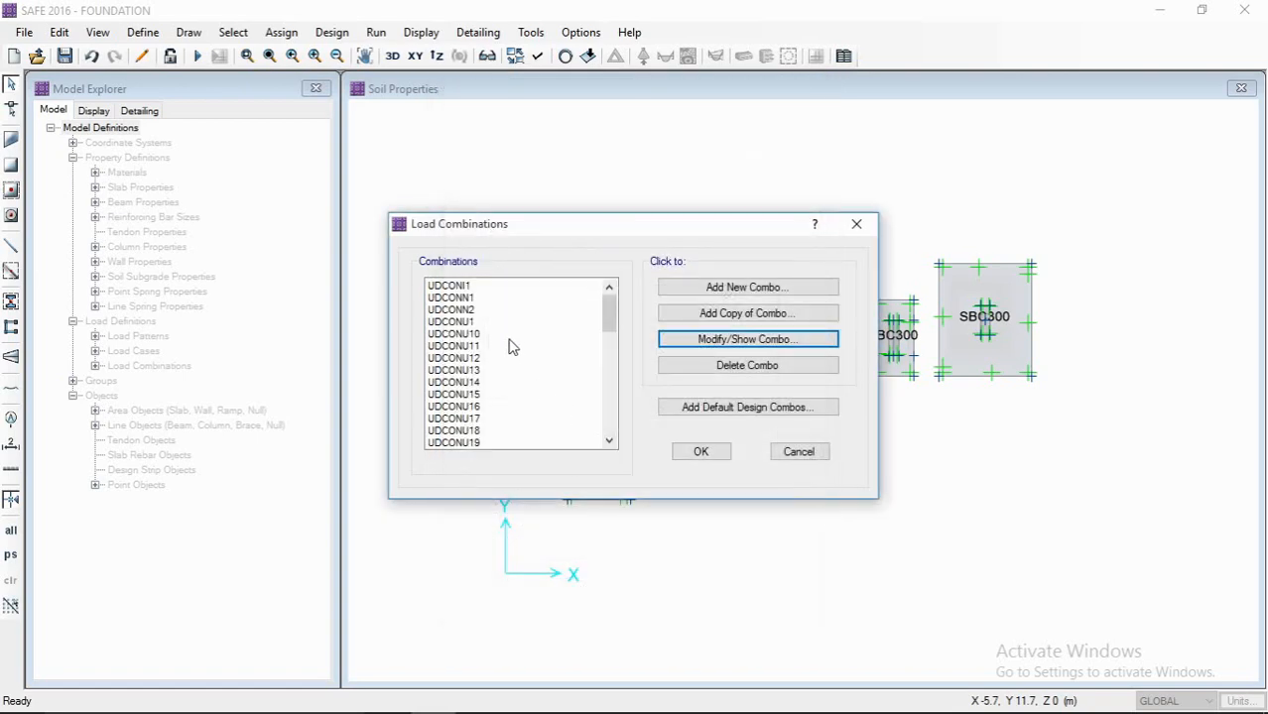
- Check the load cases and scale factors of the ultimate strength combination UDCONU1, and accept the load combinations list
click(486, 324)
click(739, 340)
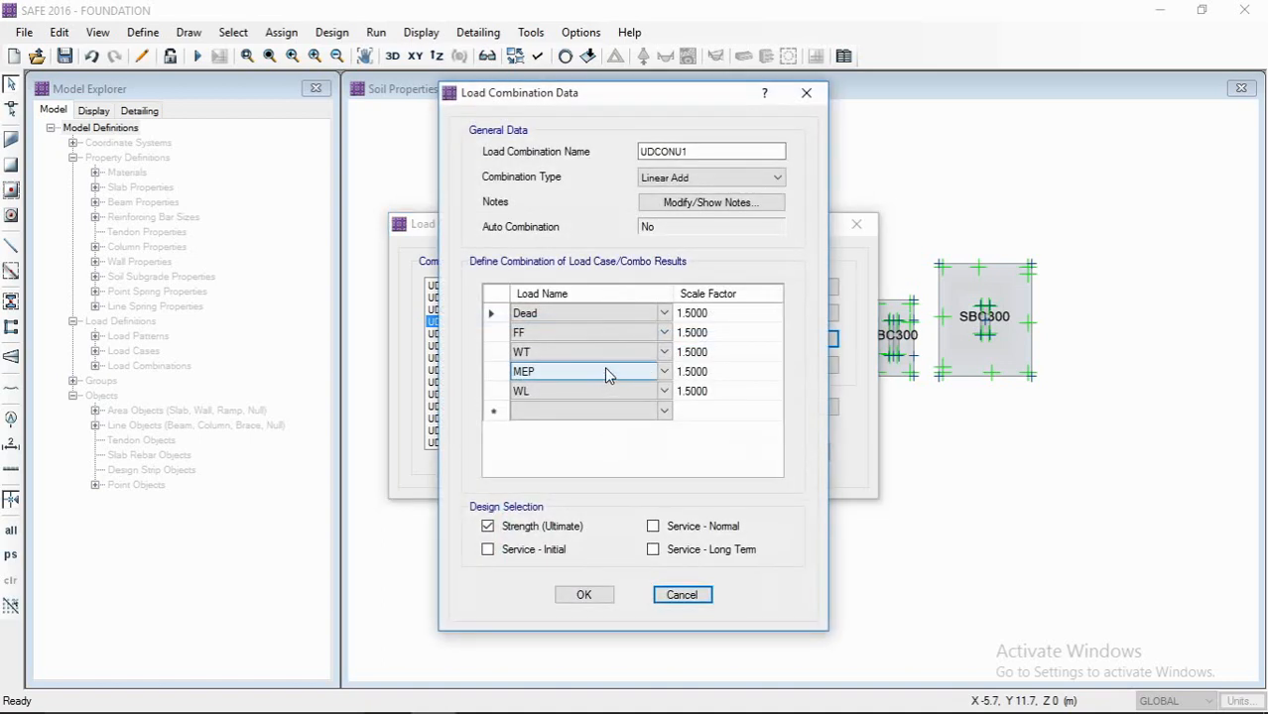
click(681, 595)
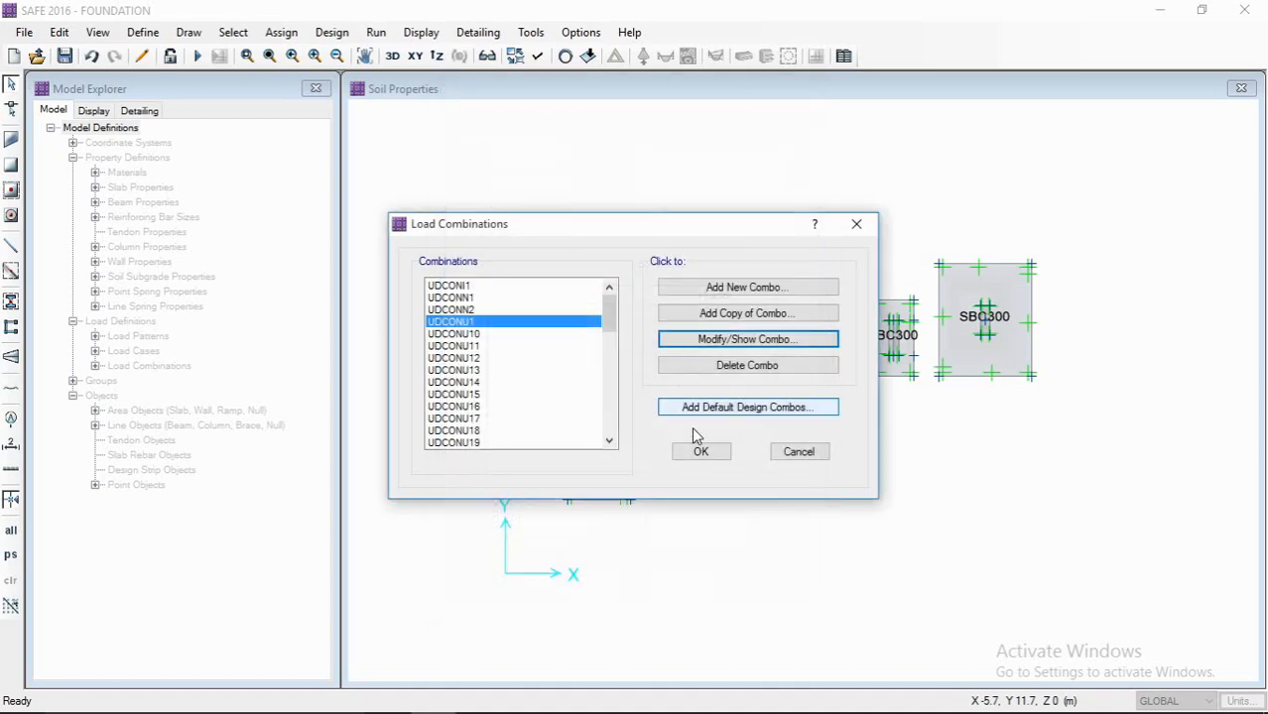
click(699, 450)
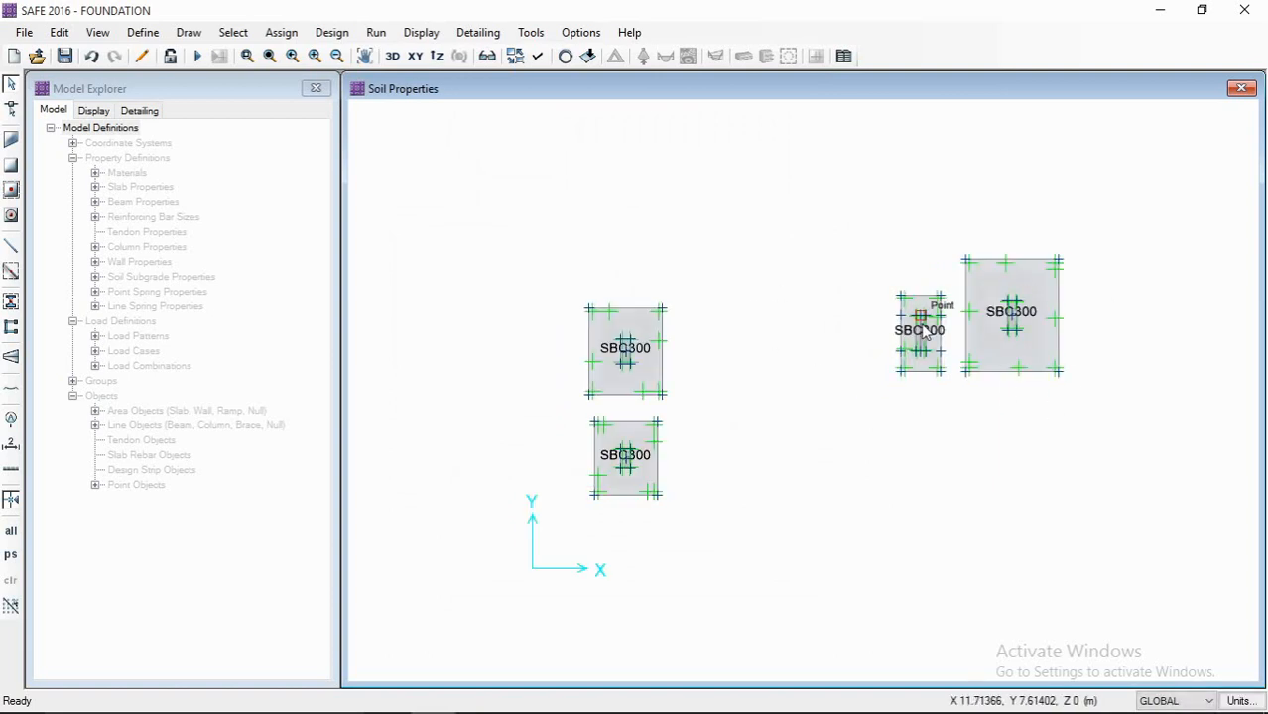
- Run the analysis of the foundation model without running the design
middle_drag(809, 305, 763, 305)
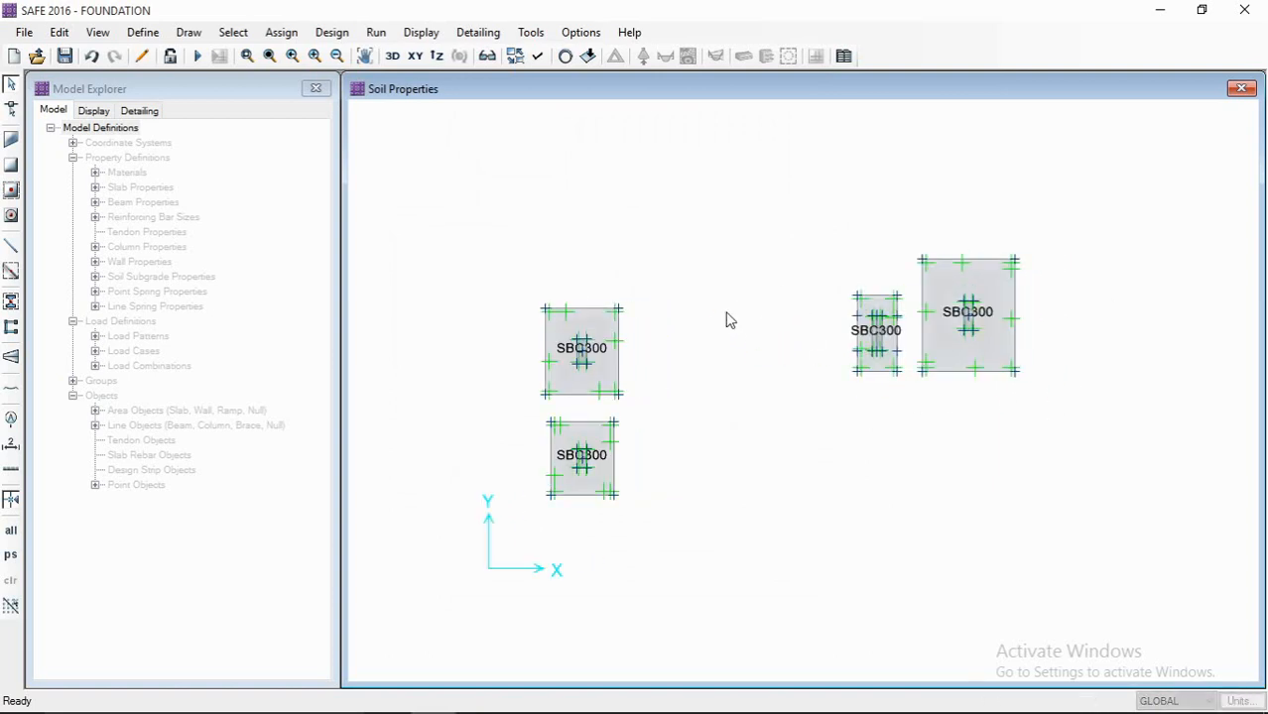
middle_drag(789, 351, 810, 359)
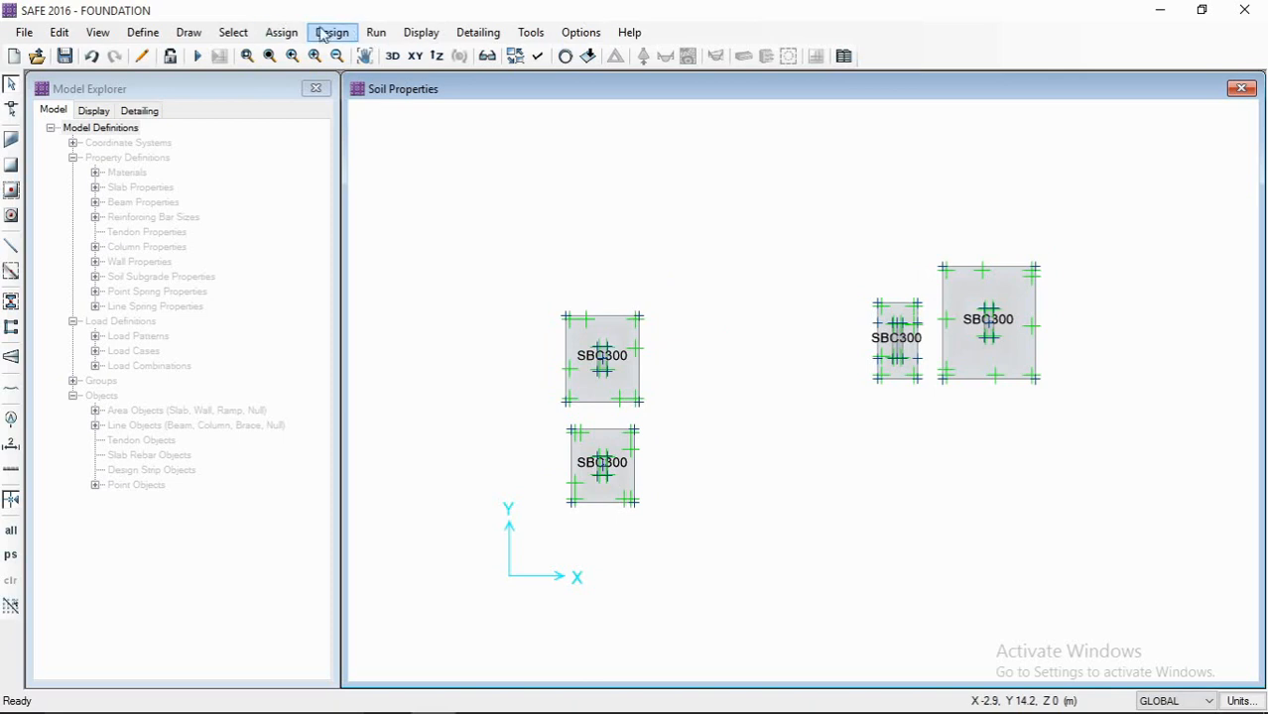
click(376, 33)
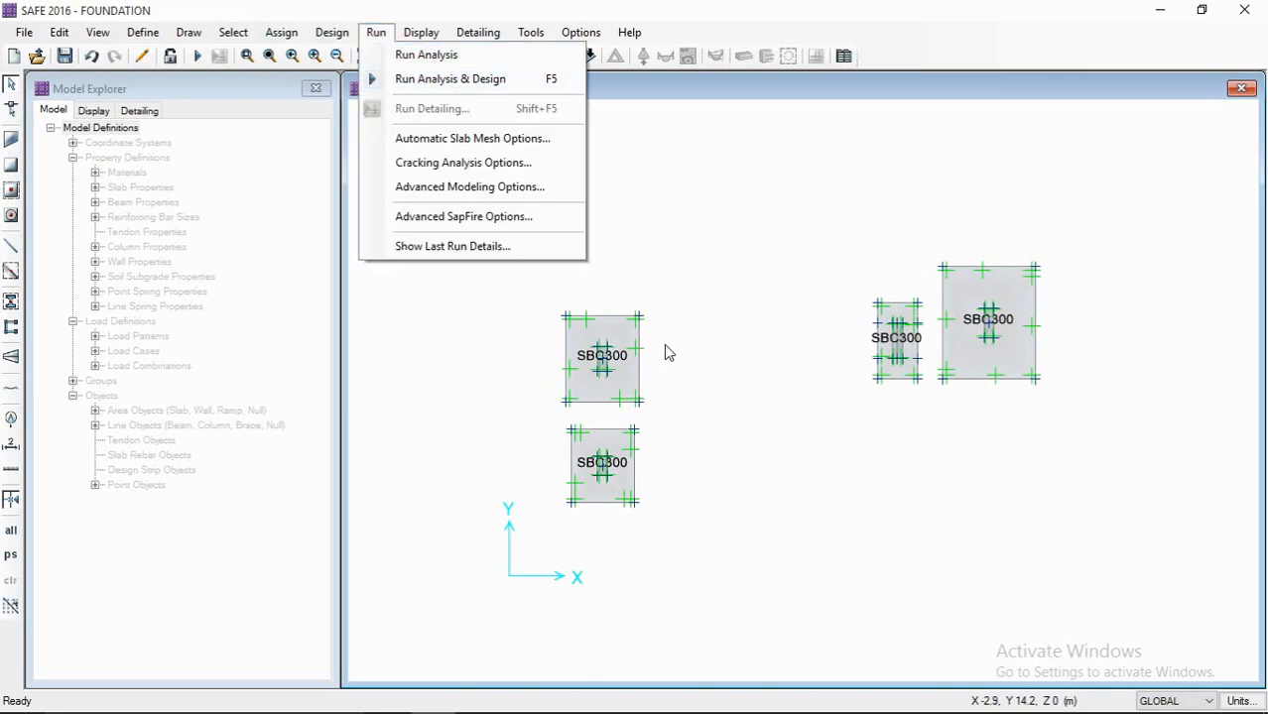
click(421, 56)
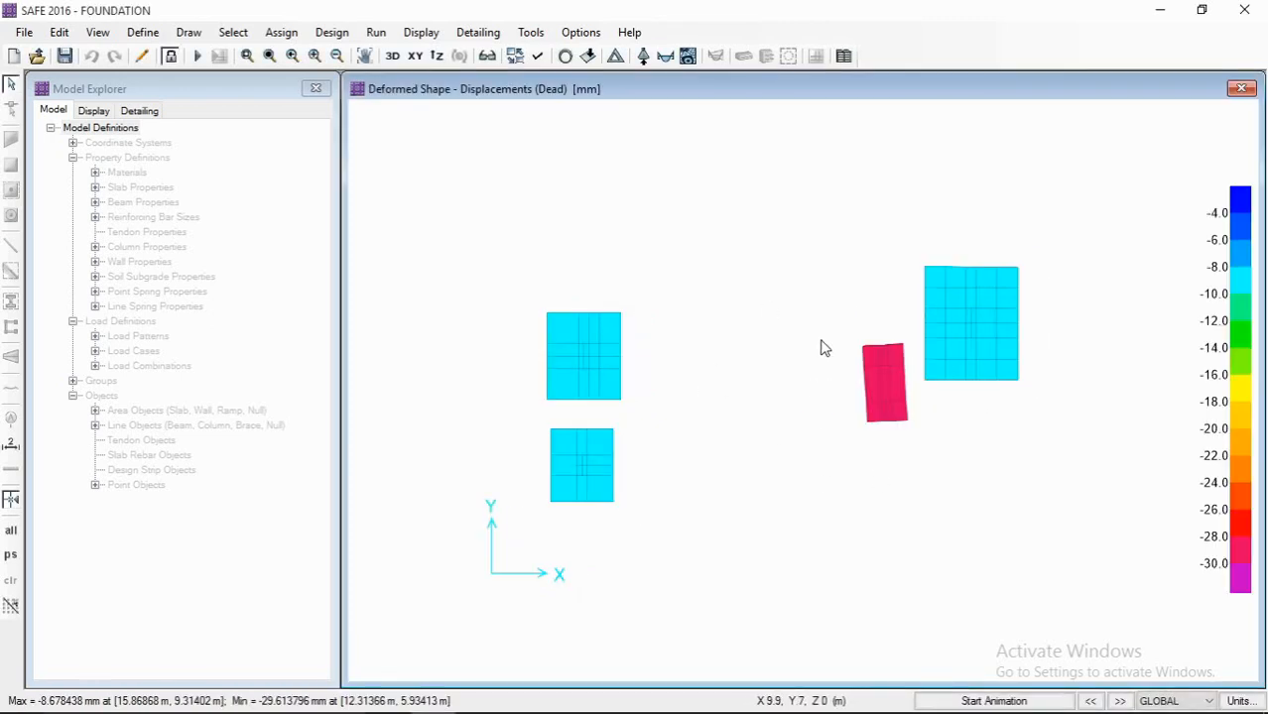
- Display the deformed shape of the footings for load combination UDCONN2, with automatic scaling and contours drawn
middle_drag(794, 342, 779, 349)
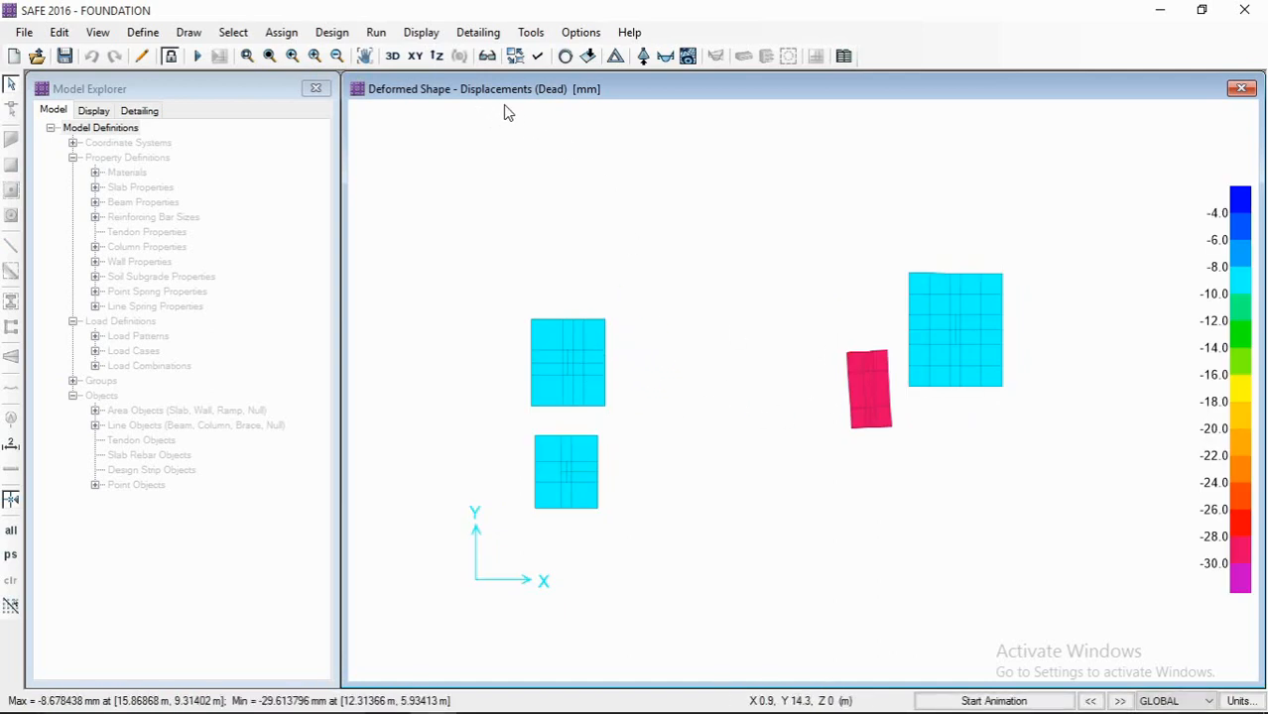
middle_drag(730, 271, 724, 272)
click(564, 57)
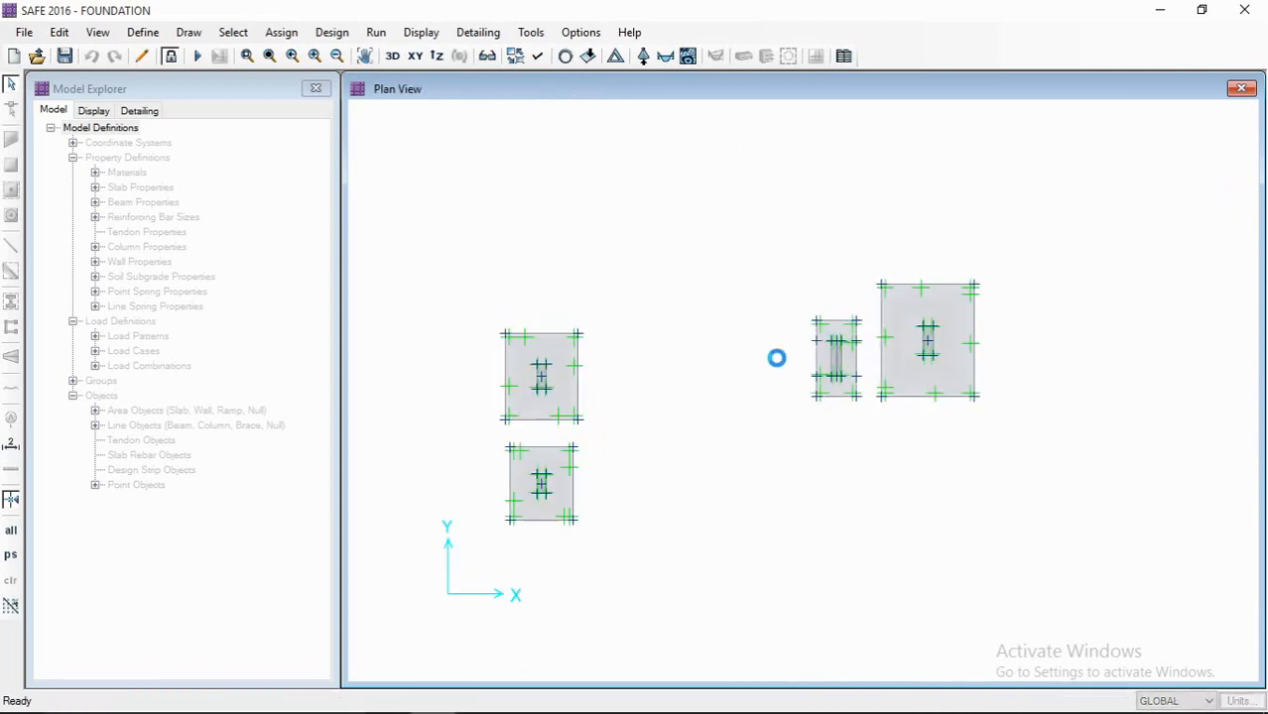
click(615, 57)
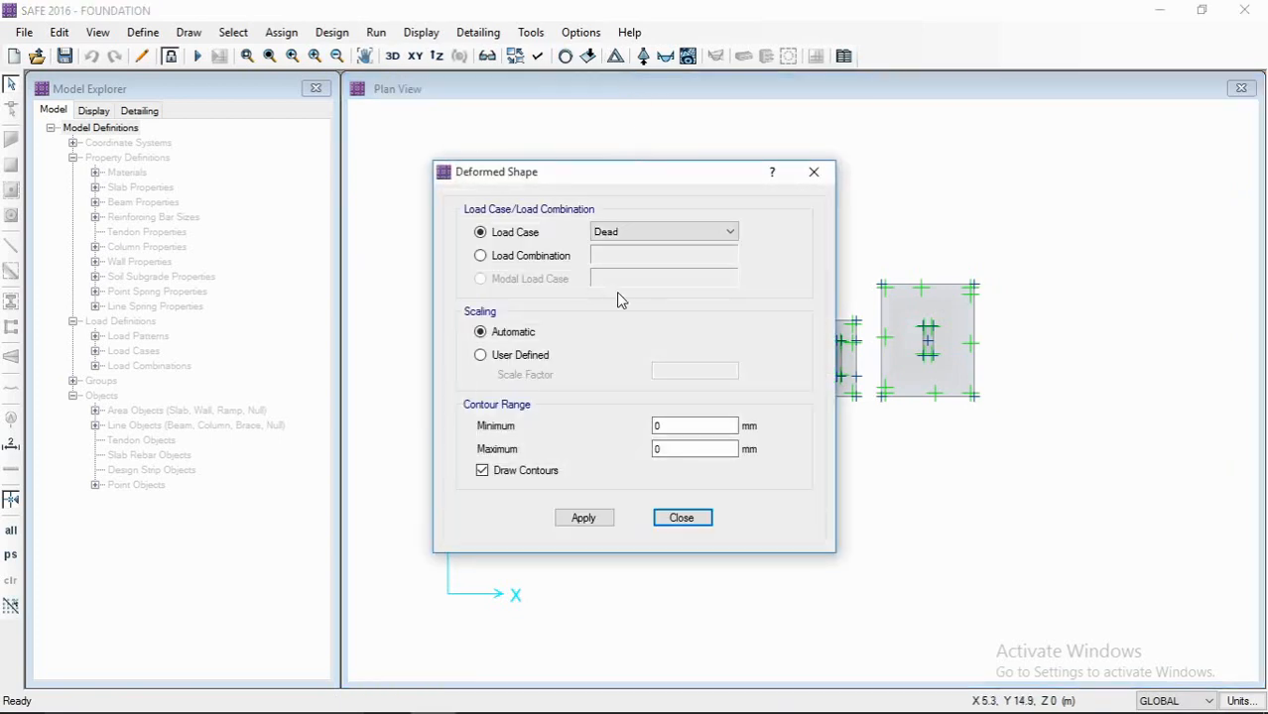
click(523, 256)
click(664, 260)
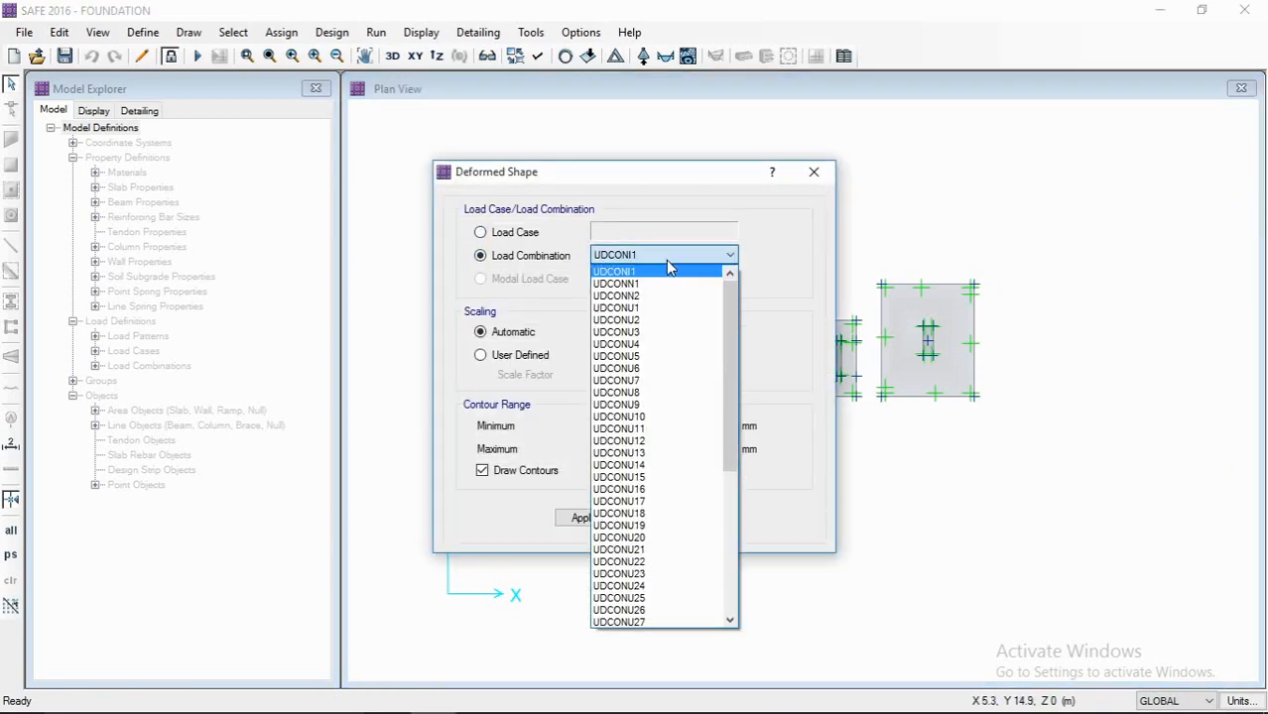
scroll(694, 466, down, 5)
scroll(698, 486, up, 7)
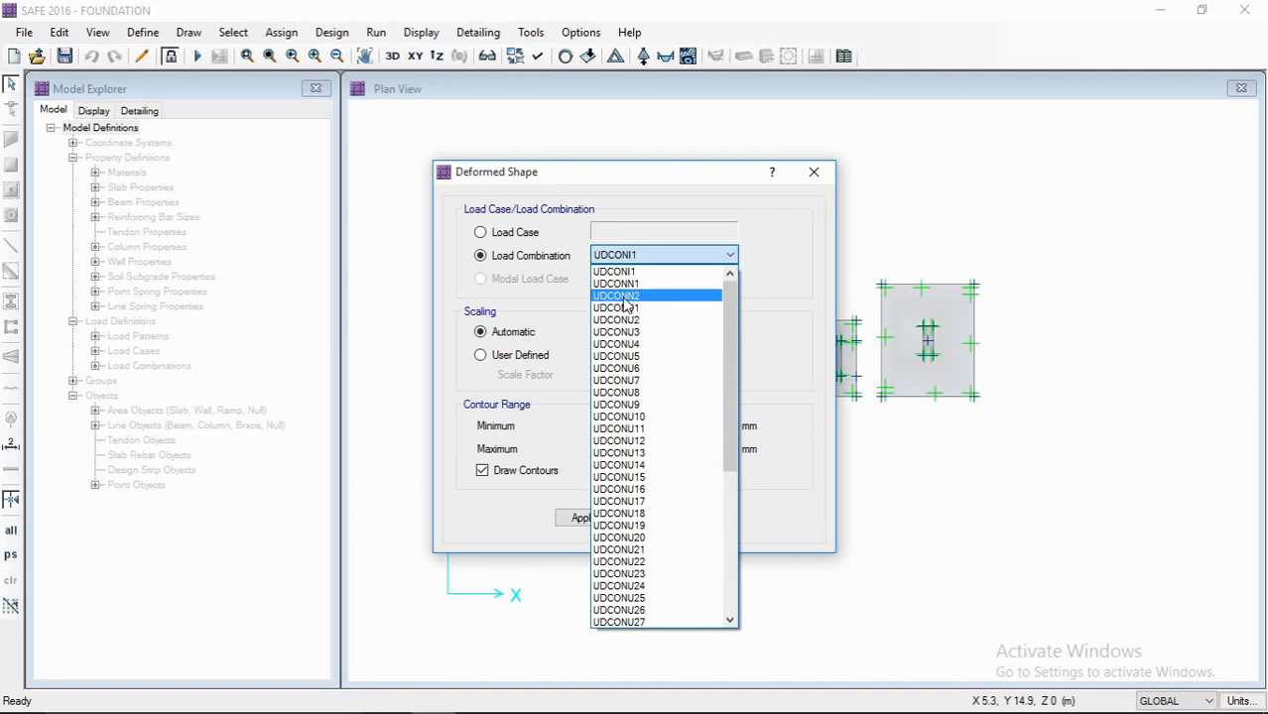
click(623, 297)
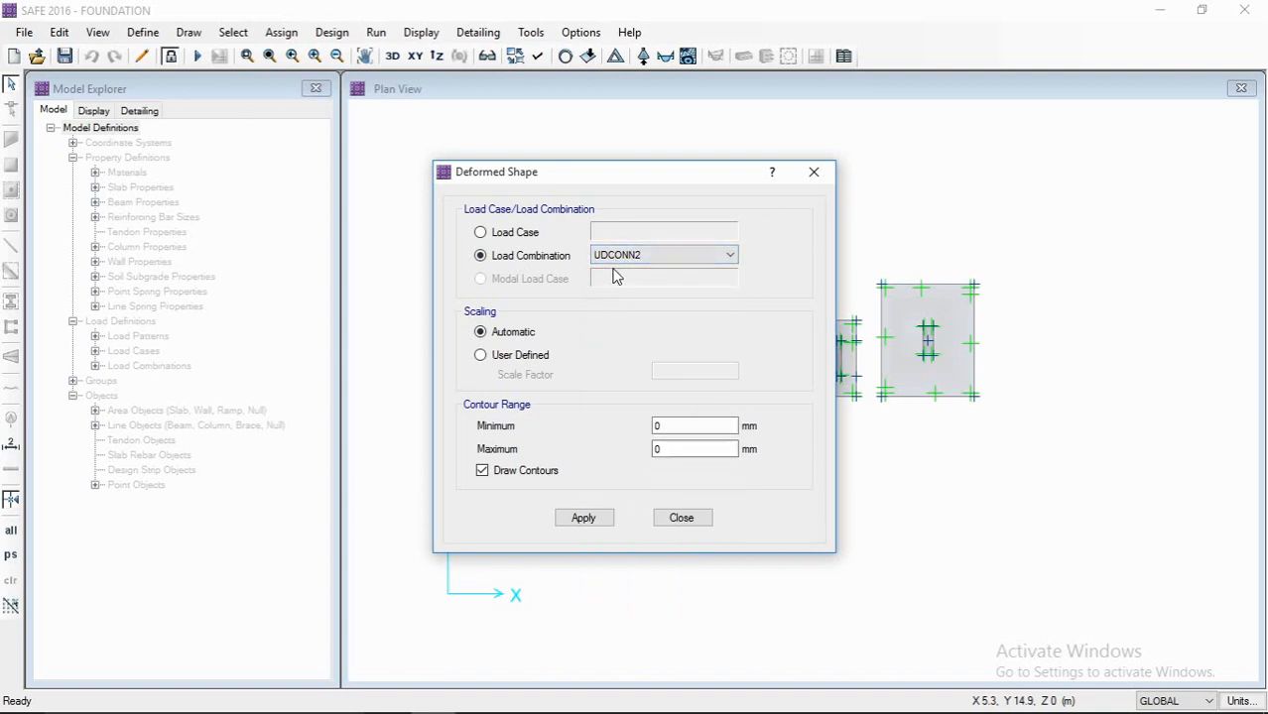
drag(615, 184, 638, 180)
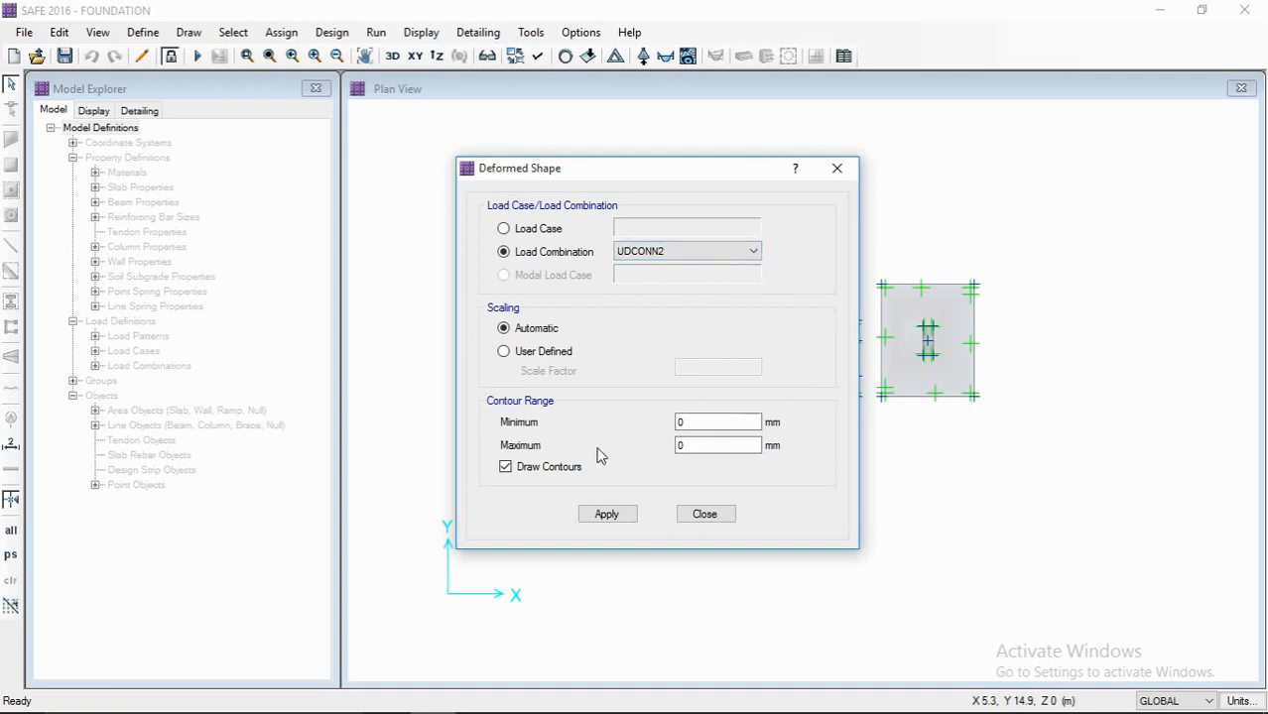
click(607, 514)
click(704, 514)
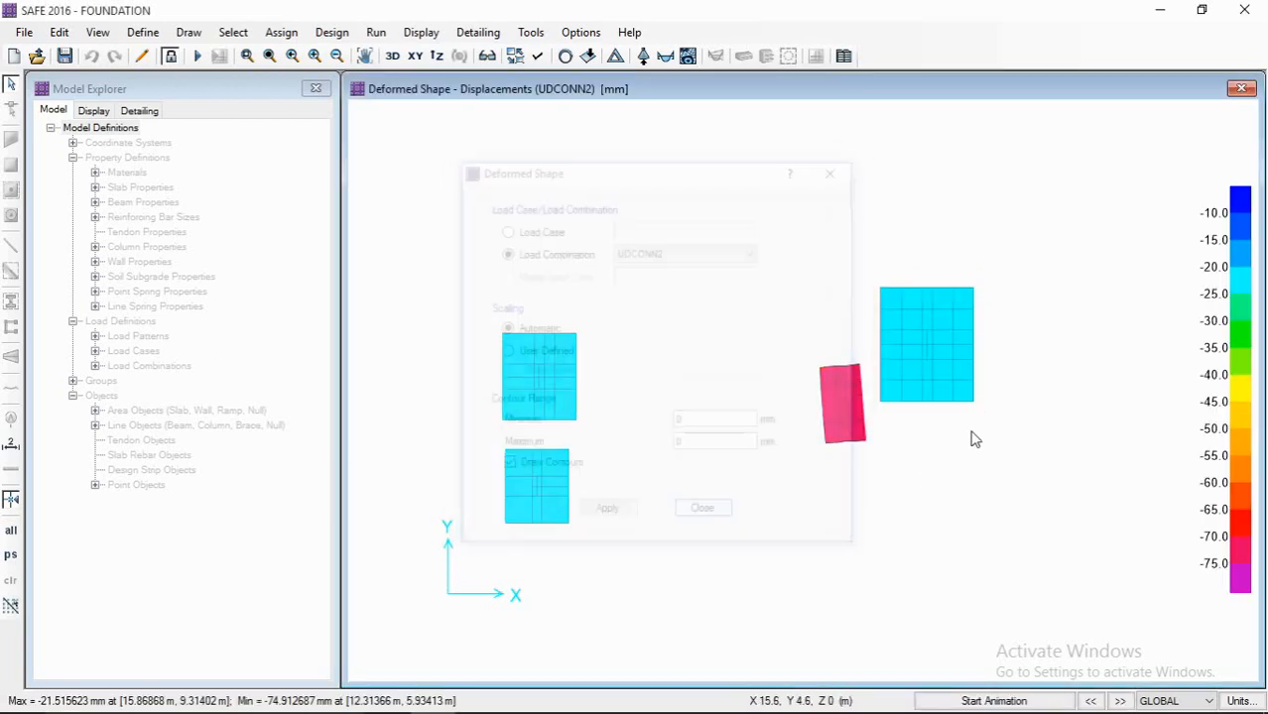
- Examine the UDCONN2 displacements at the corners and edges of the two isolated footings nearest the origin
scroll(510, 519, up, 2)
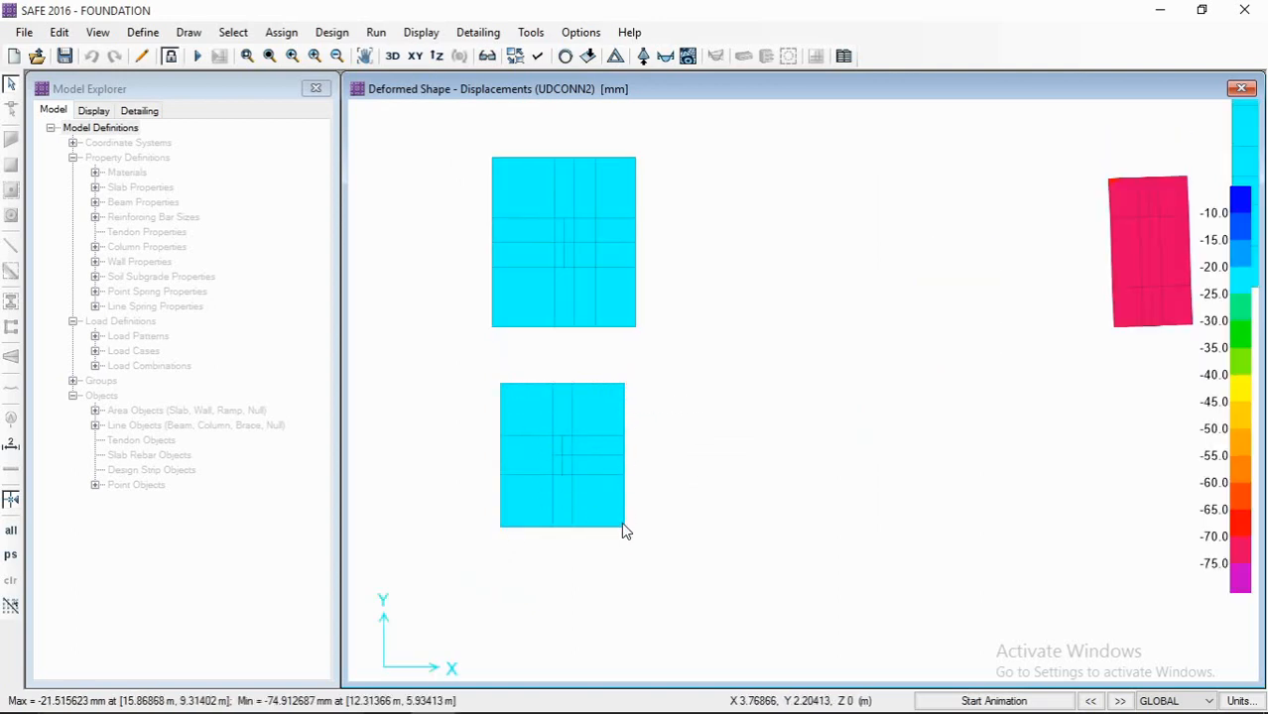
scroll(621, 531, up, 2)
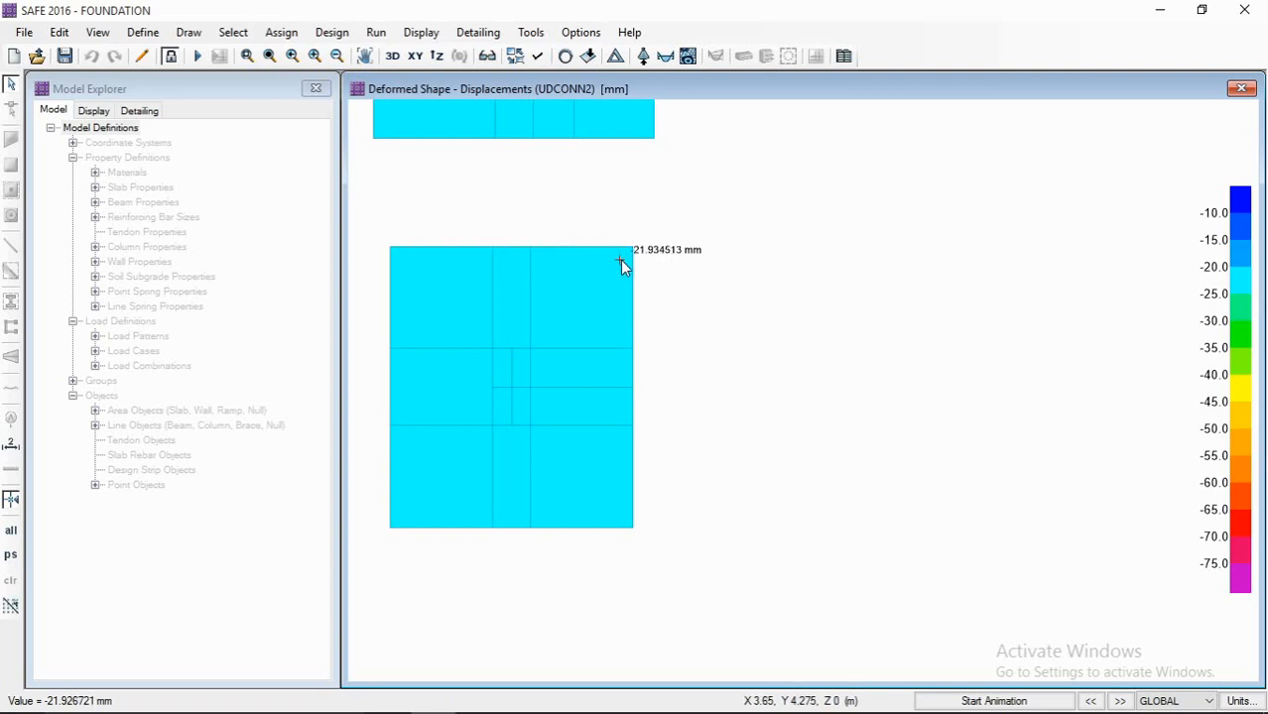
middle_drag(618, 282, 758, 289)
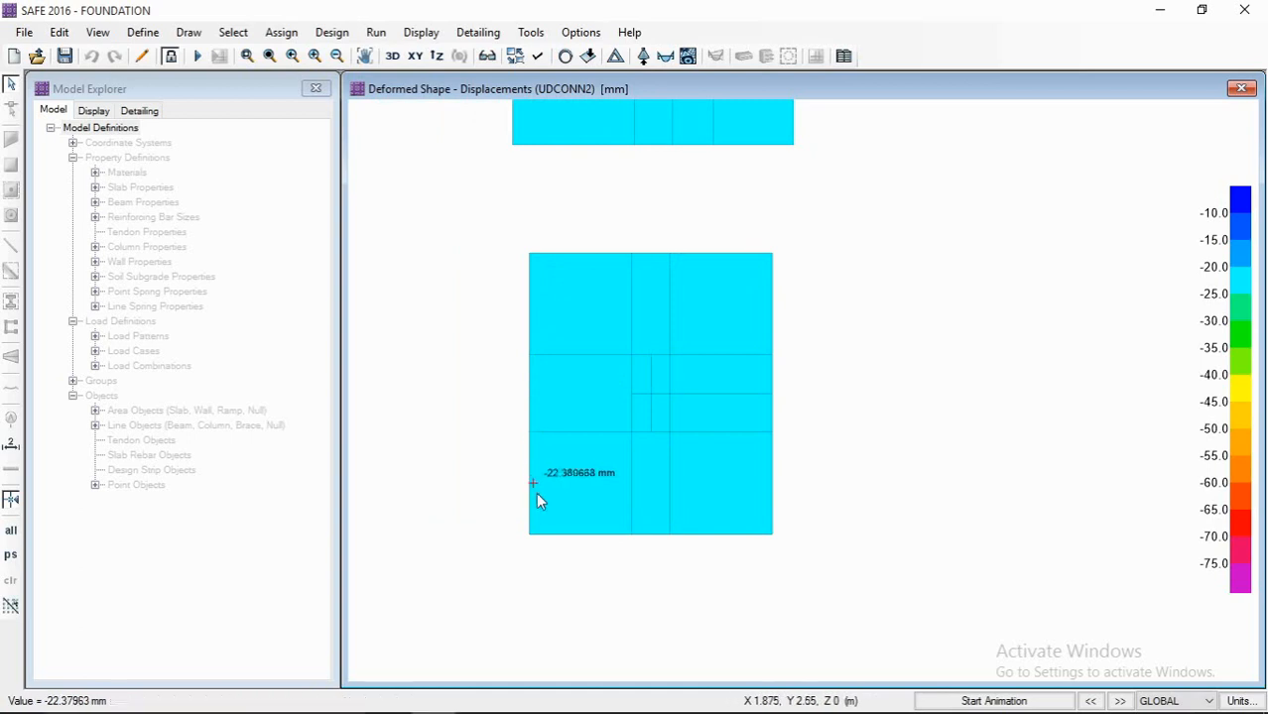
middle_drag(758, 505, 781, 505)
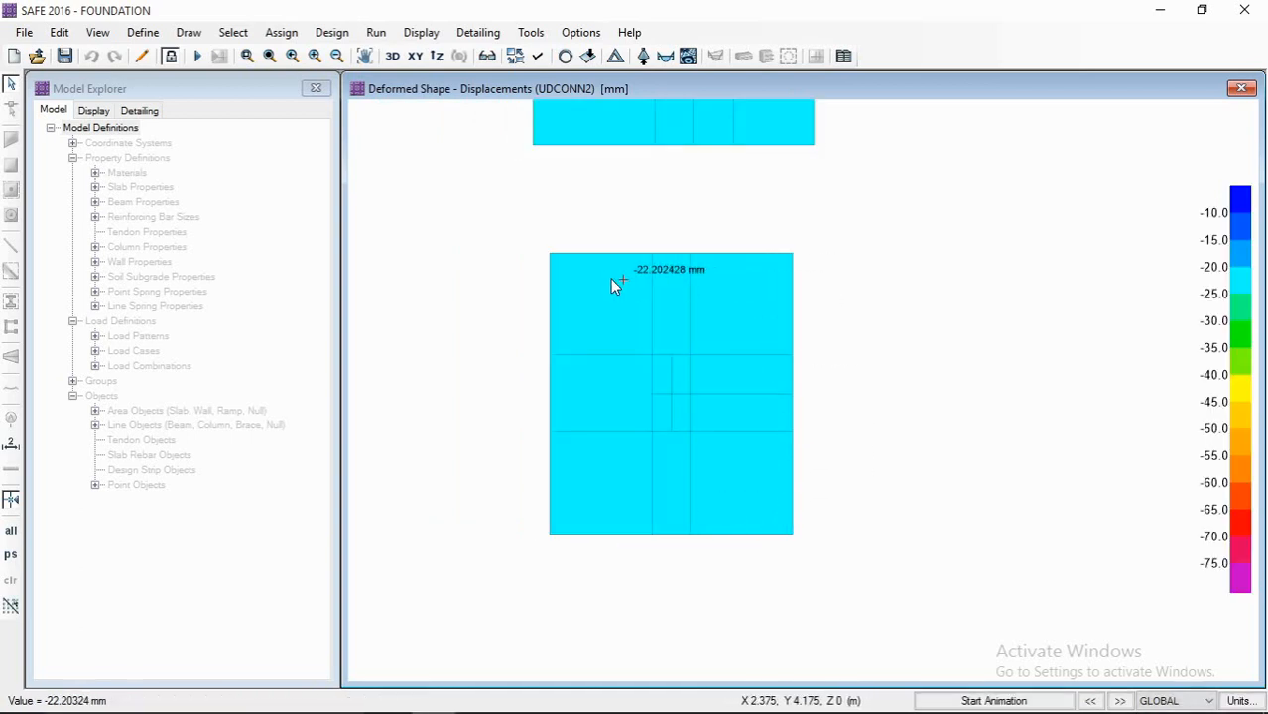
middle_drag(581, 286, 571, 294)
scroll(597, 486, down, 3)
scroll(591, 289, up, 2)
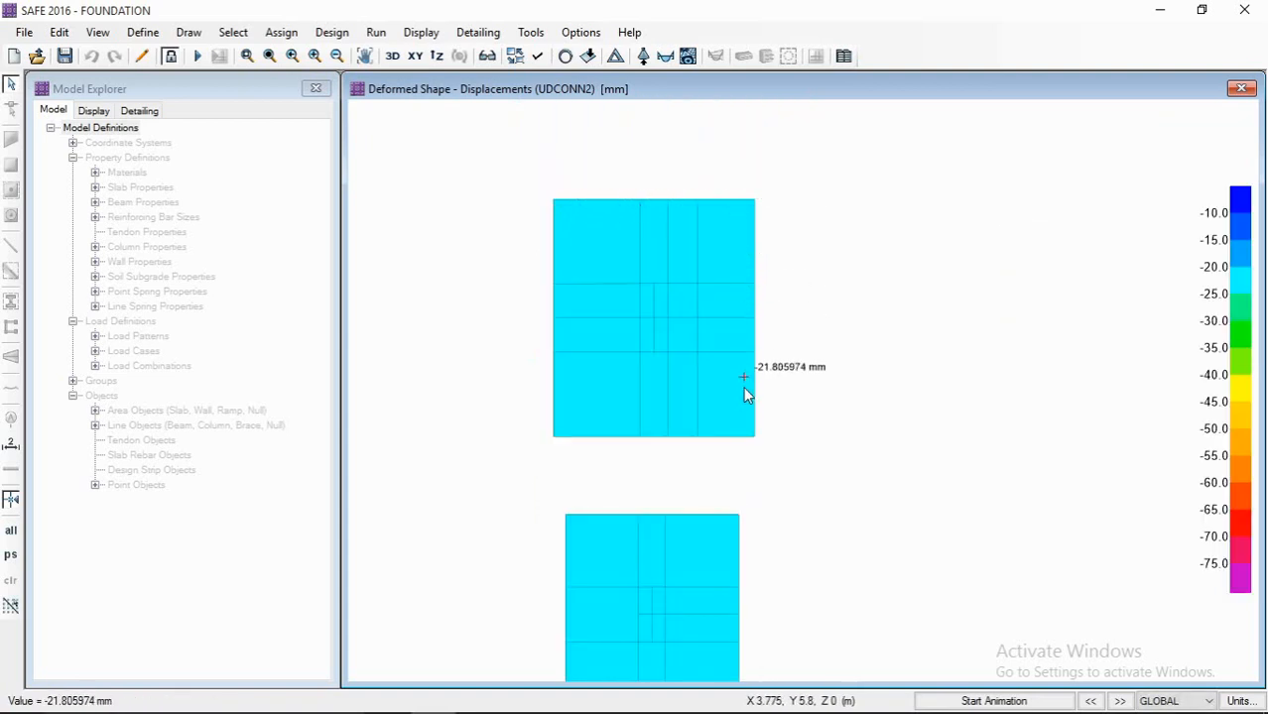
scroll(674, 285, down, 1)
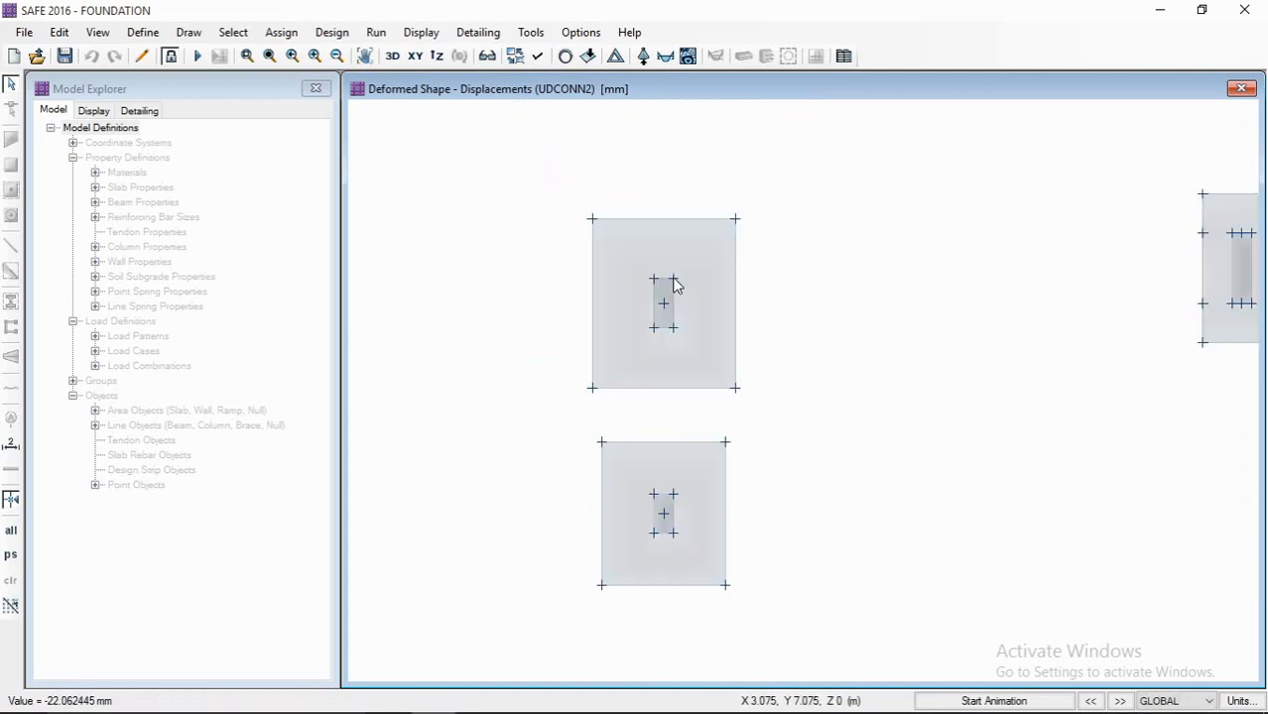
- Examine the displacements along the edges of the narrow footing beside the largest footing
middle_drag(669, 348, 431, 407)
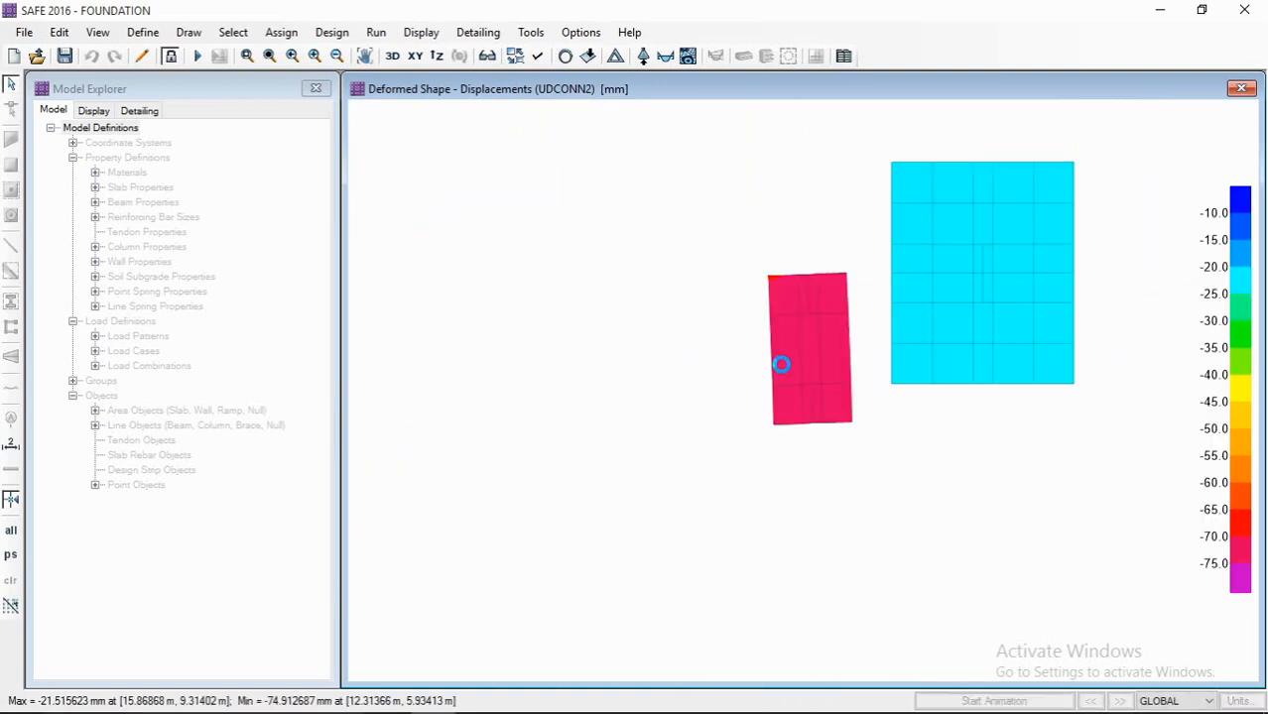
middle_drag(780, 365, 624, 378)
scroll(608, 323, up, 1)
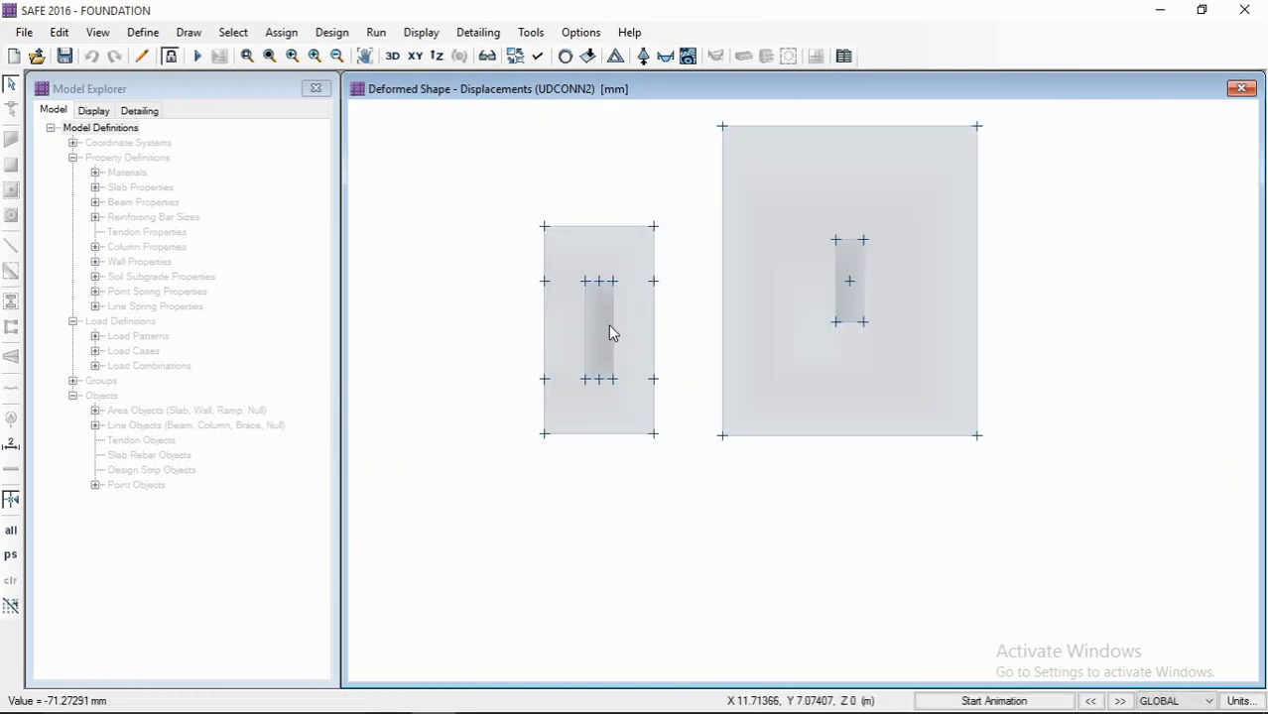
mouse_move(596, 293)
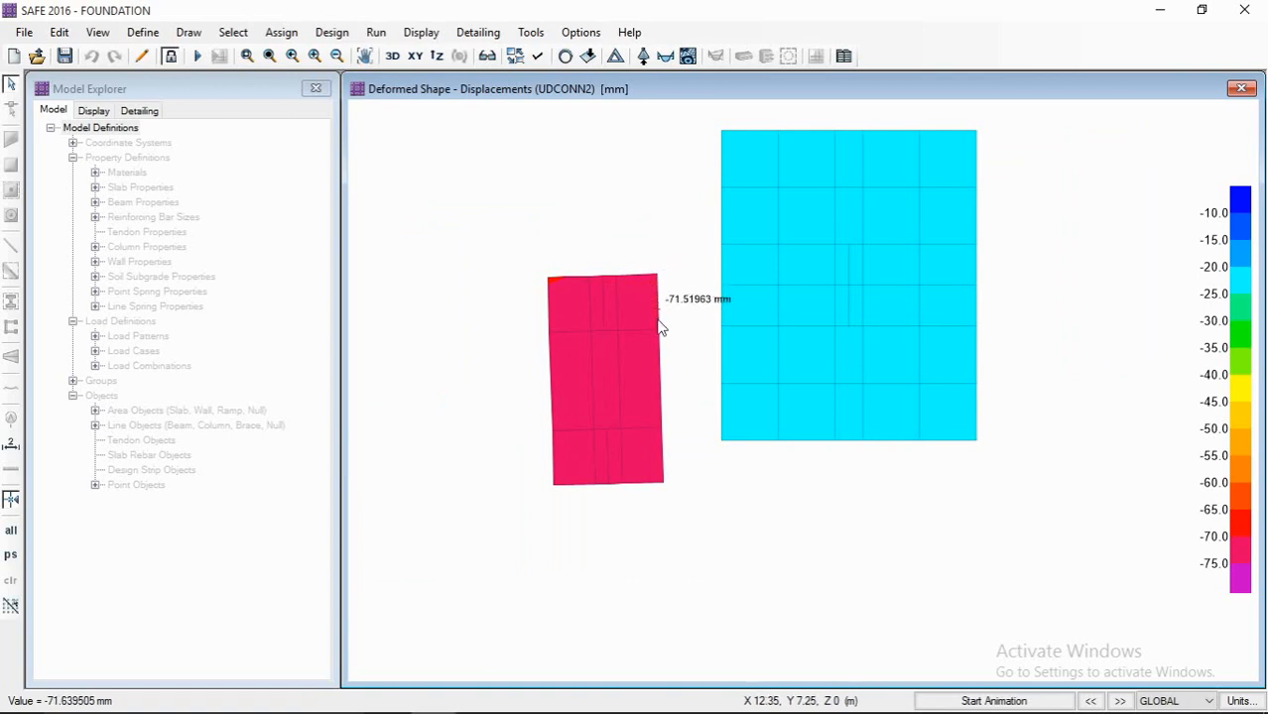
mouse_move(600, 483)
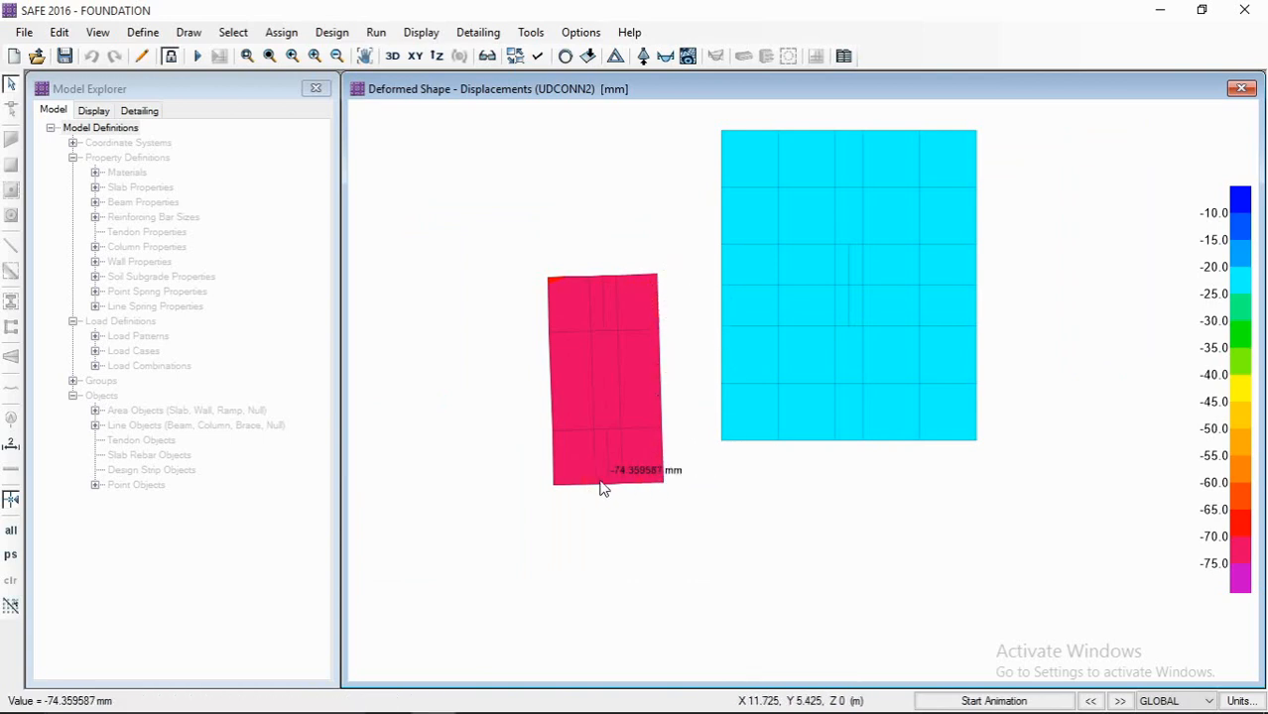
mouse_move(557, 333)
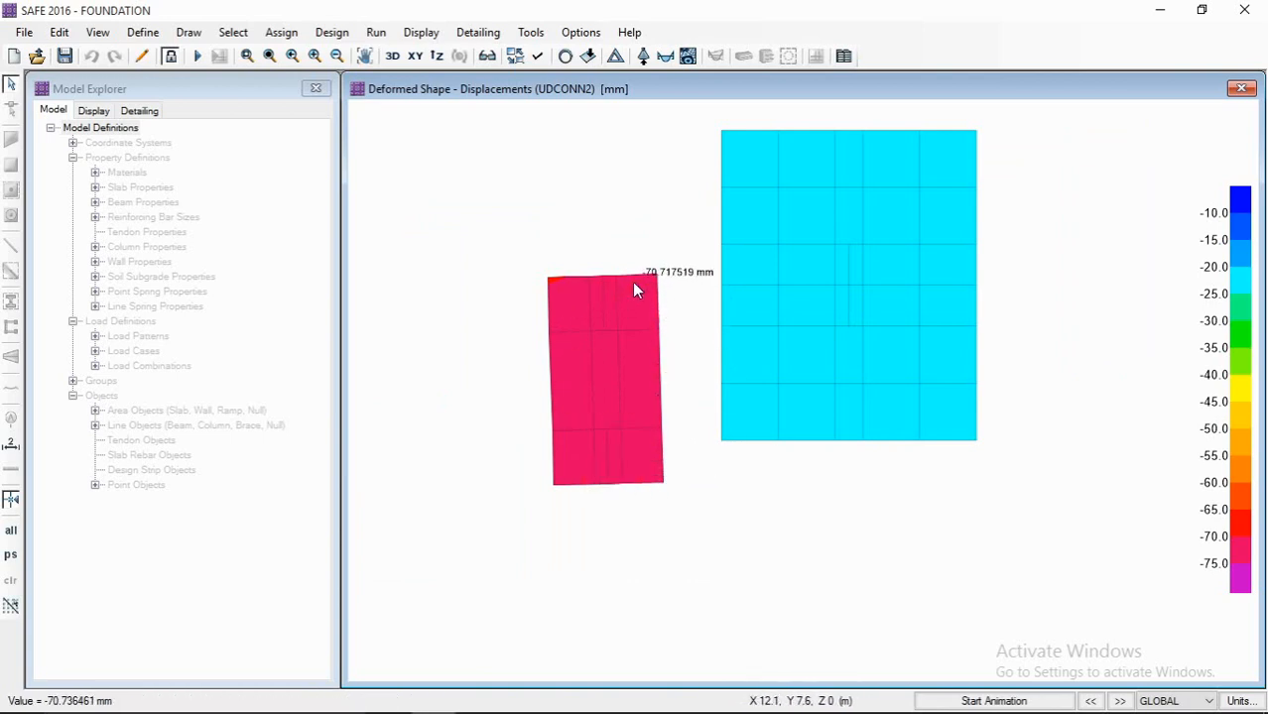
middle_drag(643, 407, 671, 369)
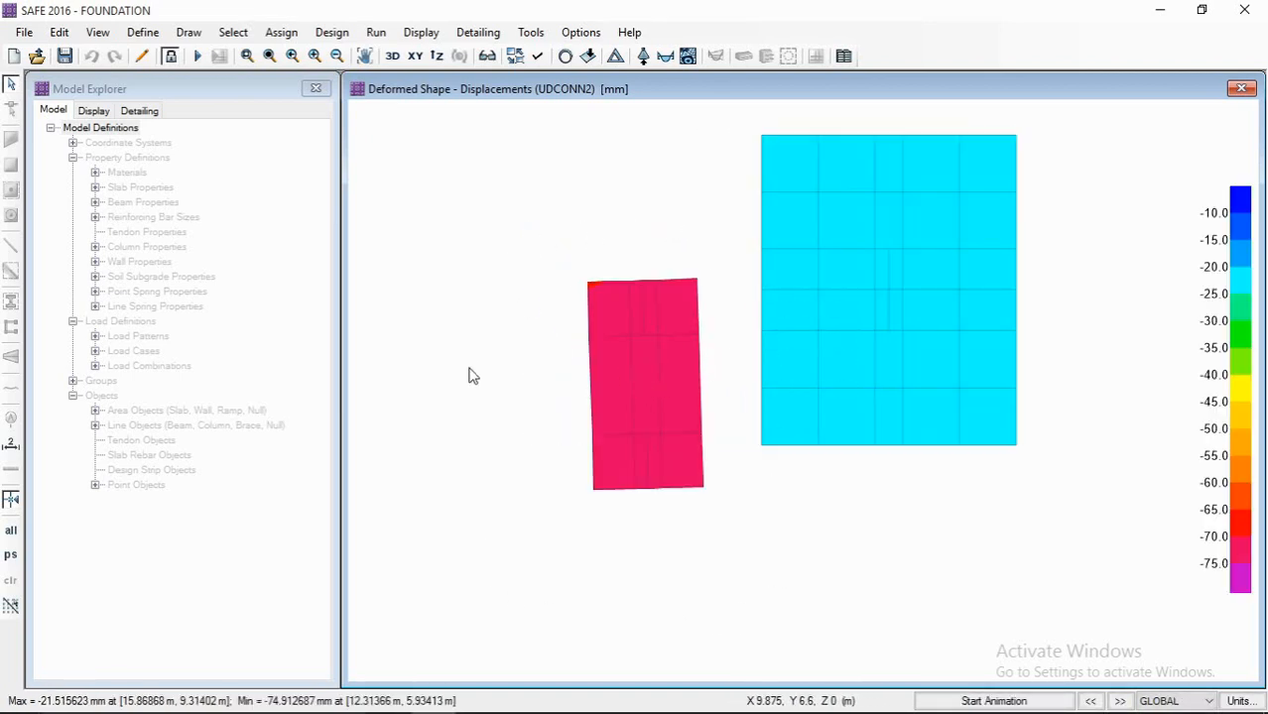
- Compare the displacements at the largest footing's corners and edges with those of the narrow footing next to it
scroll(638, 323, down, 1)
middle_drag(643, 322, 608, 356)
scroll(803, 262, up, 1)
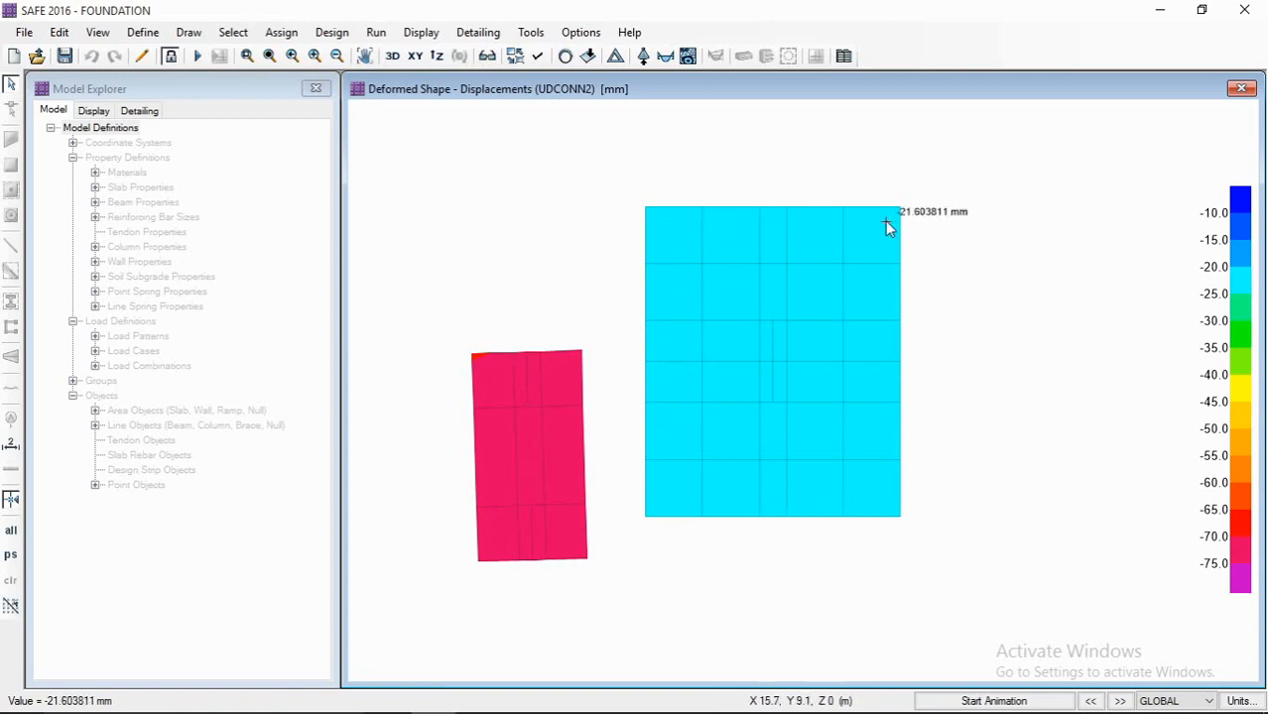
middle_drag(894, 399, 990, 372)
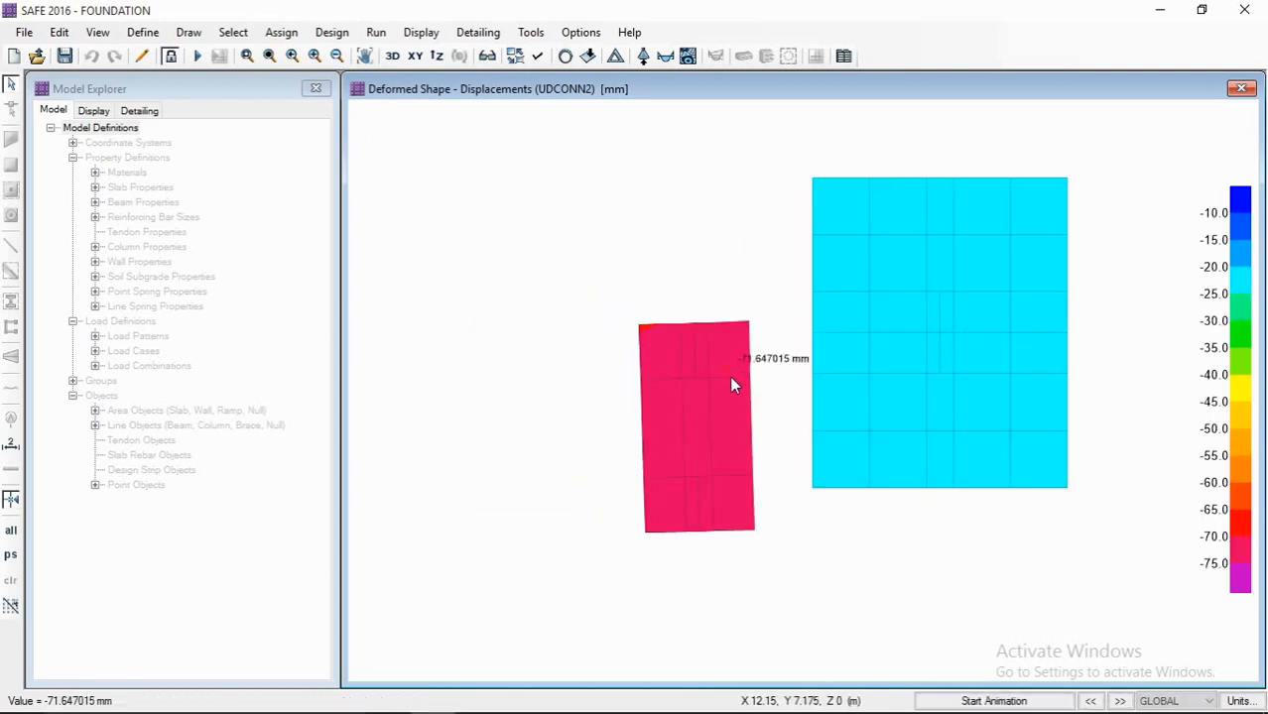
middle_drag(726, 375, 732, 369)
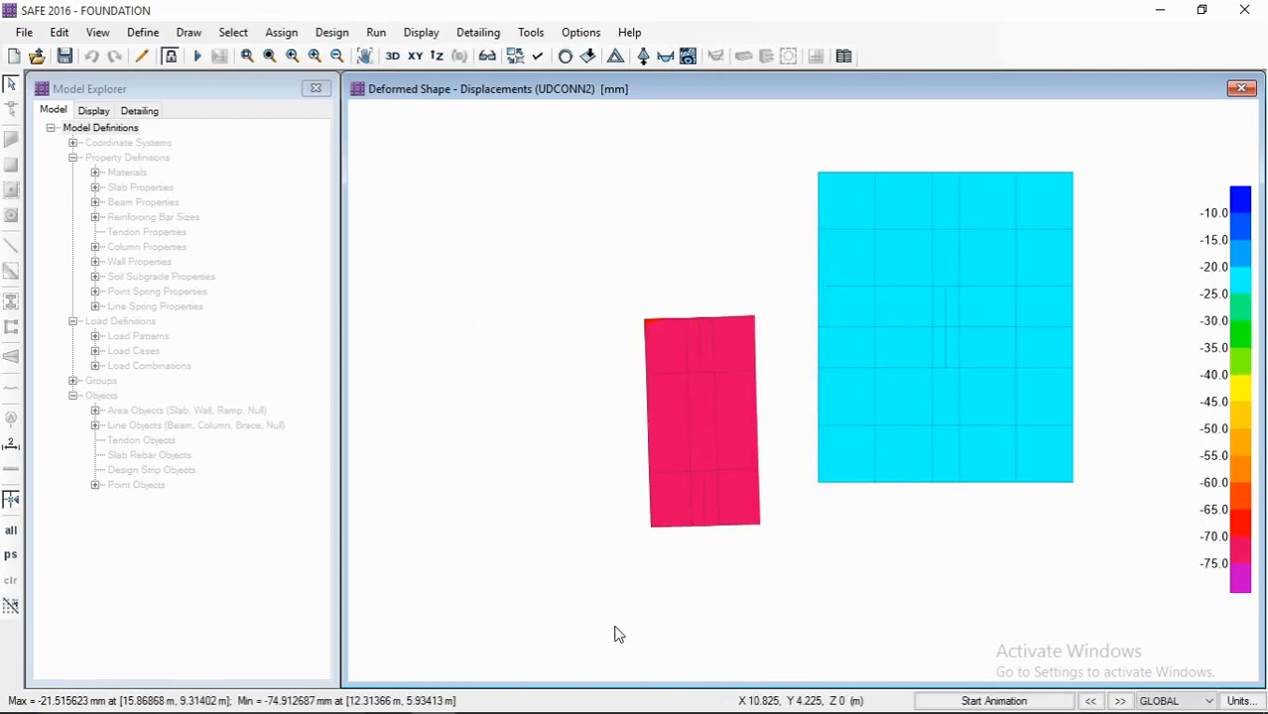
middle_drag(861, 314, 913, 286)
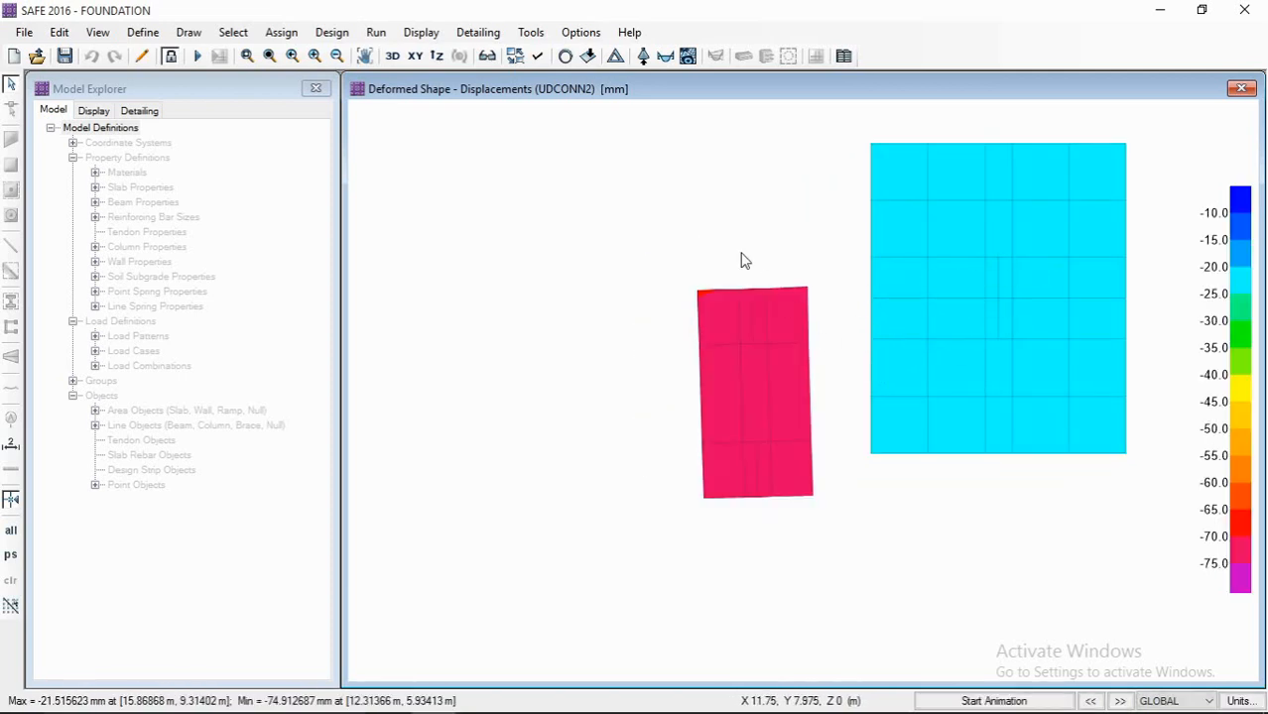
scroll(764, 447, down, 3)
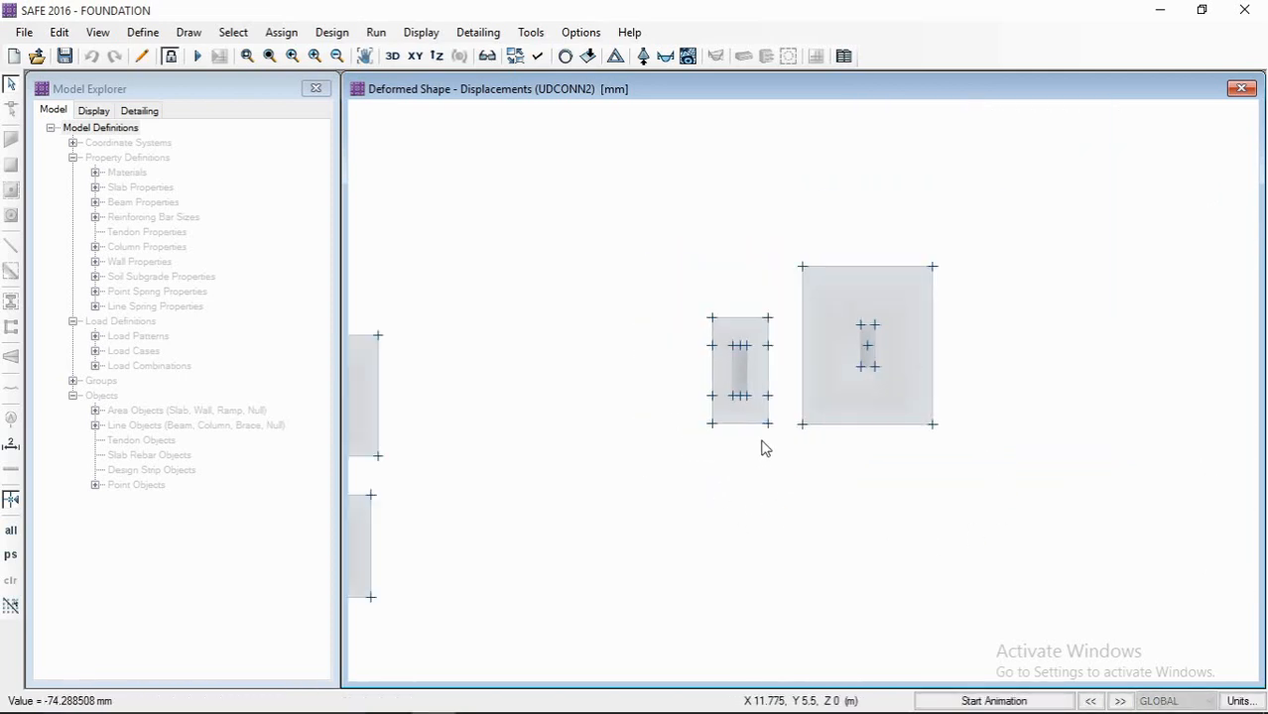
middle_drag(756, 367, 842, 333)
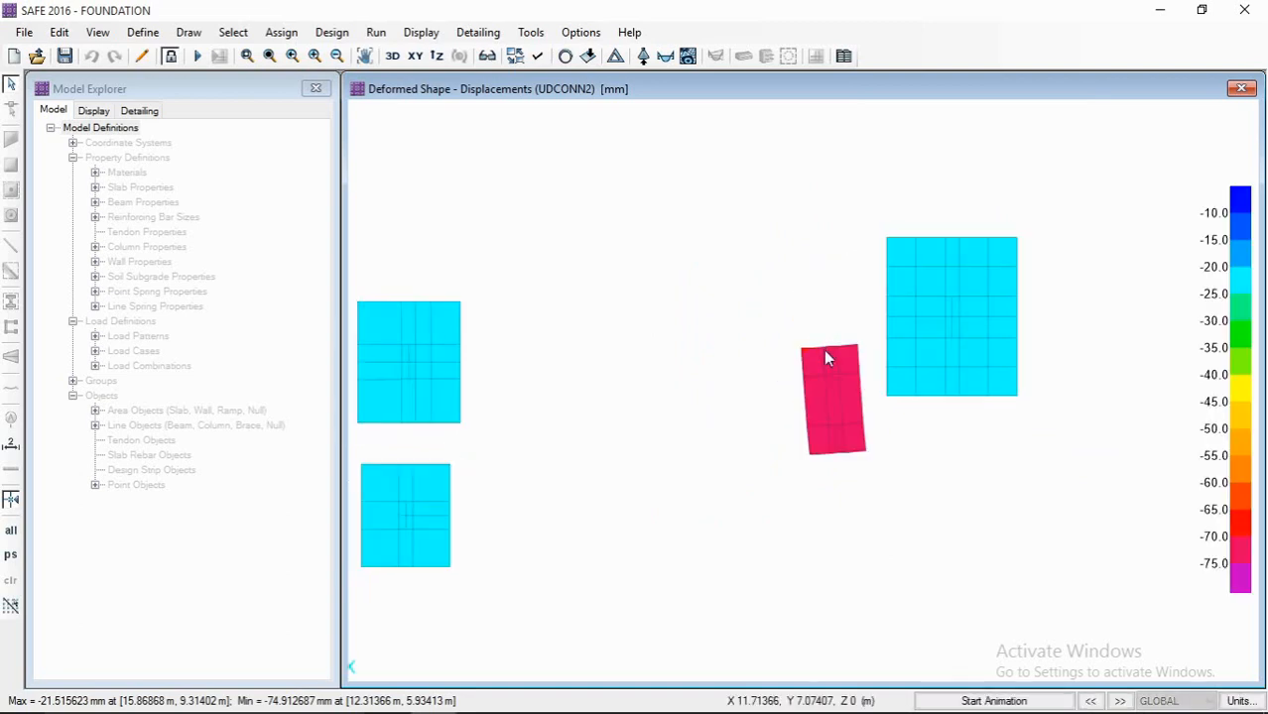
middle_drag(880, 416, 808, 344)
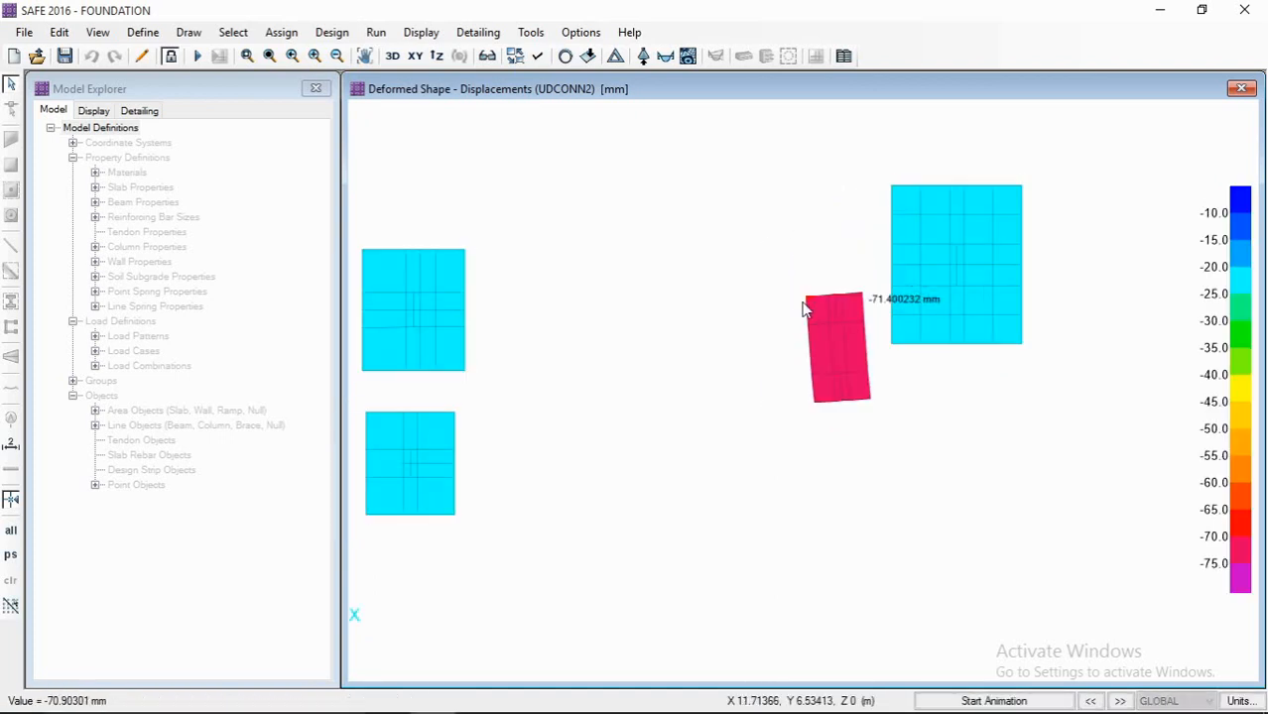
- Review the displacement contours across all four footings to compare their settlement
middle_drag(933, 344, 1104, 296)
middle_drag(870, 359, 736, 360)
middle_drag(583, 364, 693, 361)
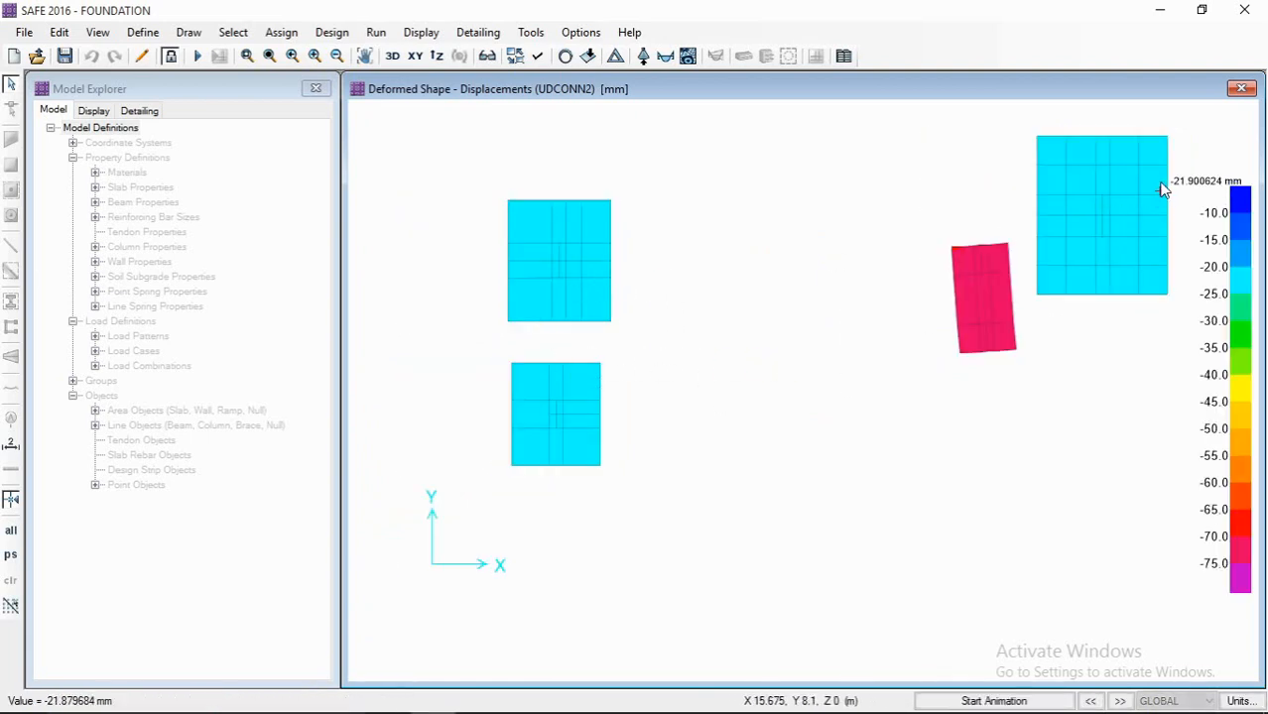
scroll(546, 398, up, 2)
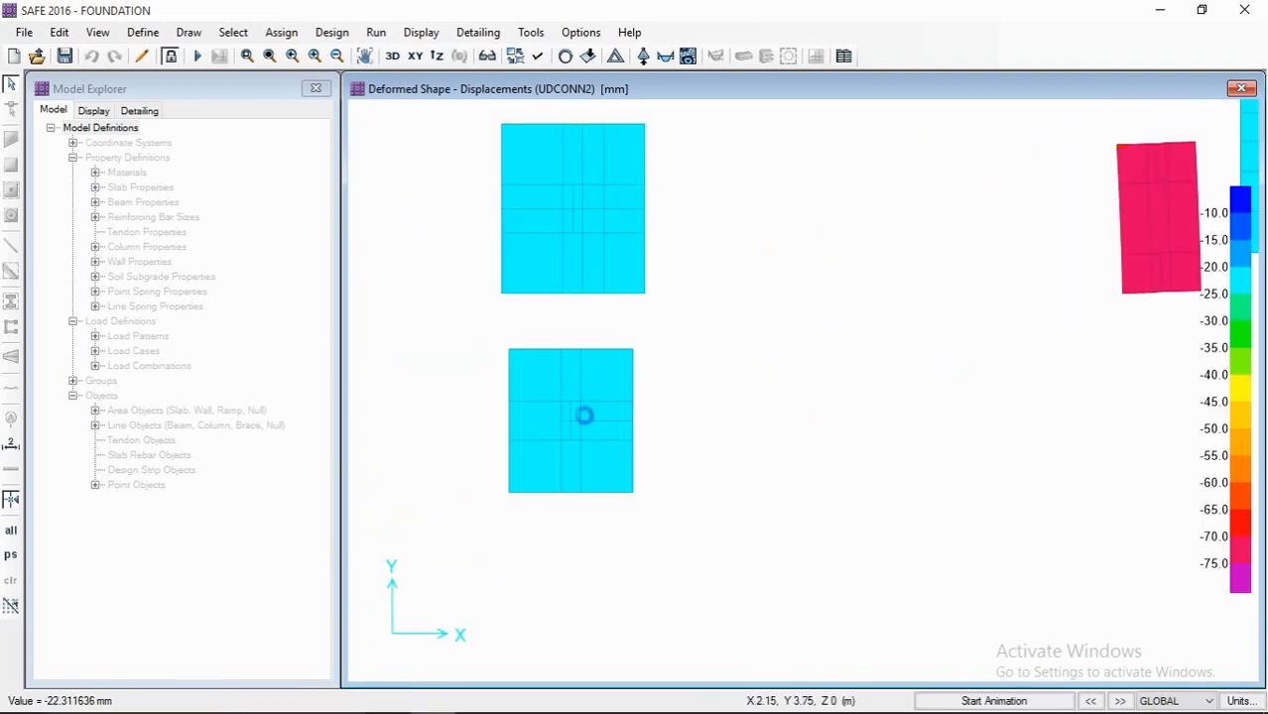
middle_drag(830, 280, 654, 342)
scroll(806, 323, down, 2)
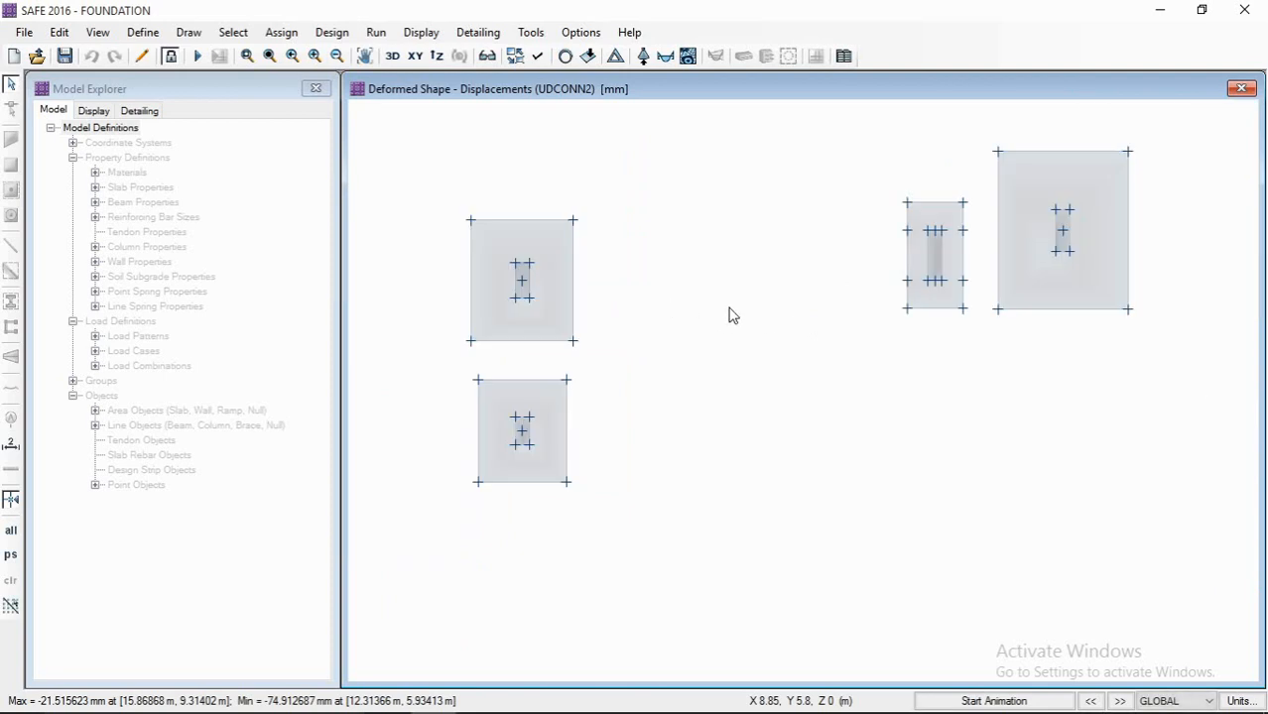
middle_drag(457, 221, 527, 221)
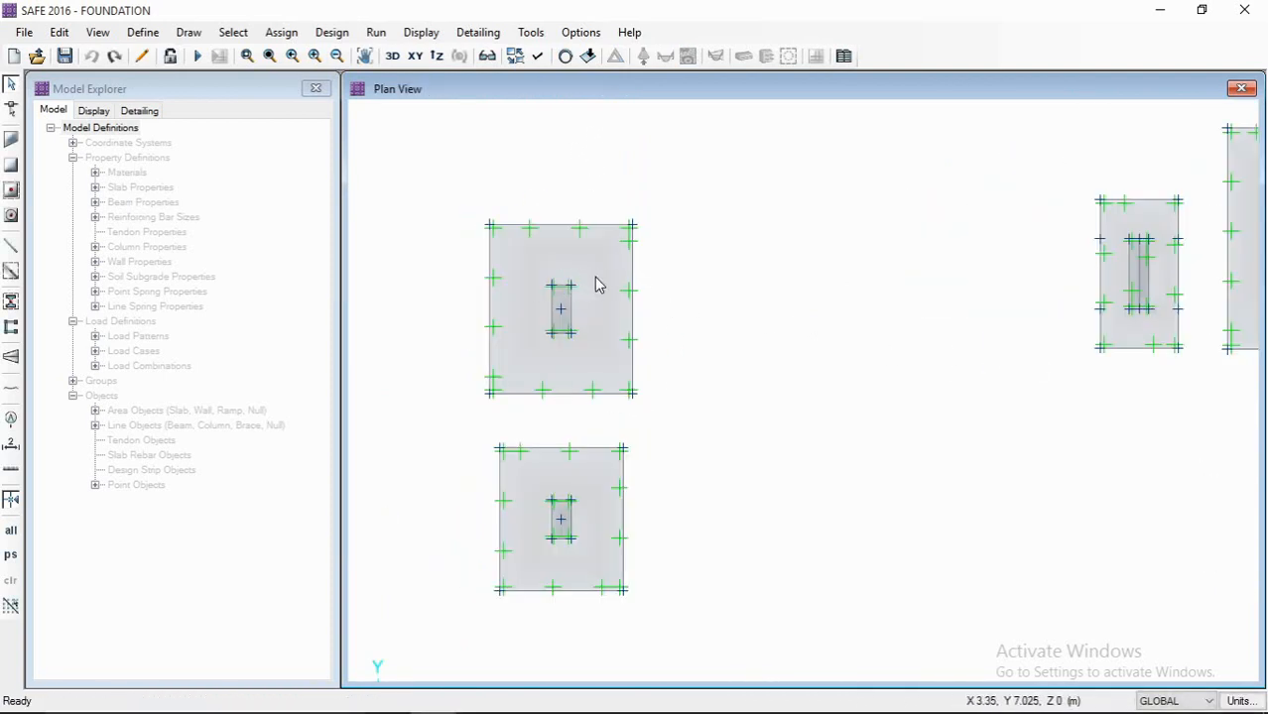
- Stretch all four edges of the upper of the two isolated footings near the origin outward by reshaping it
click(12, 110)
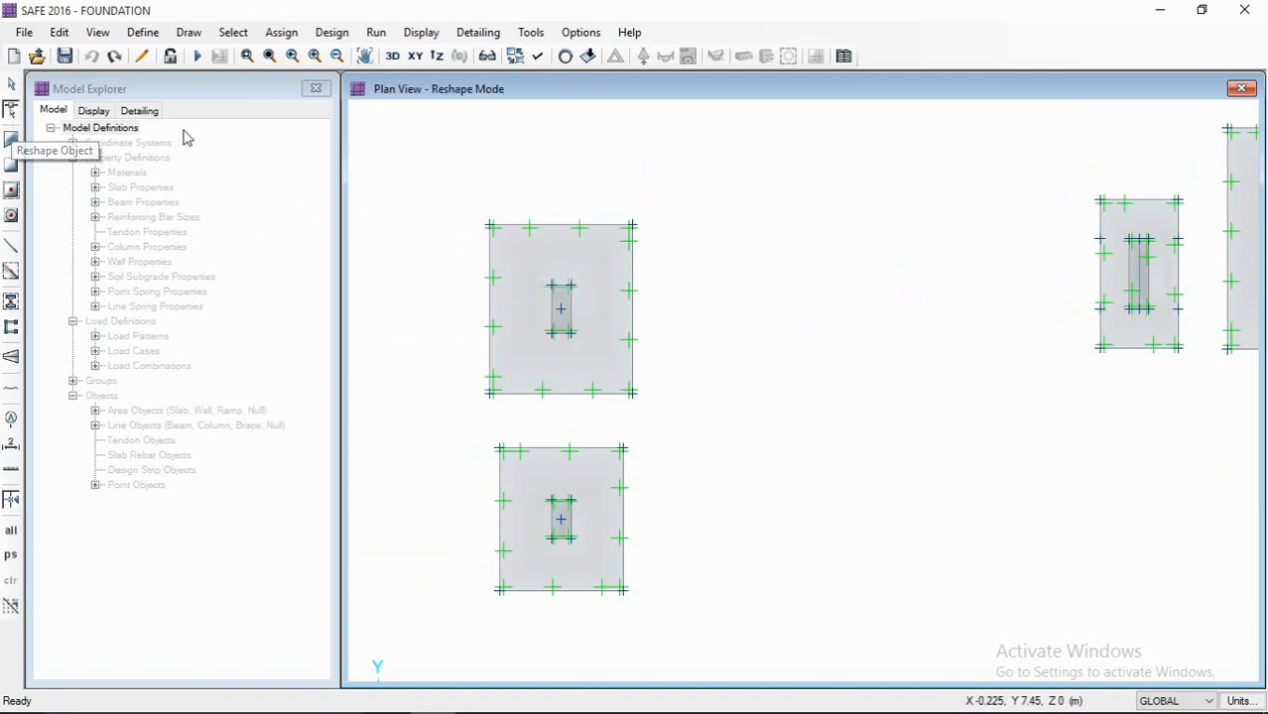
click(590, 264)
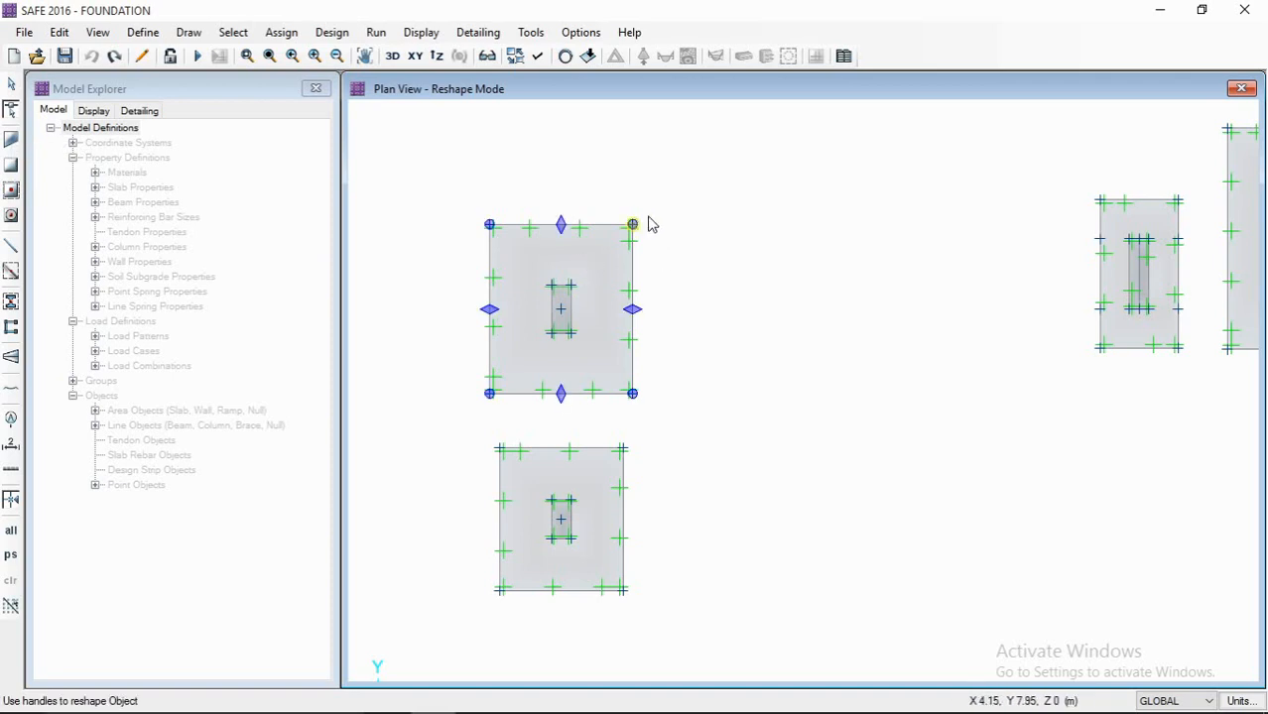
mouse_move(648, 221)
mouse_down()
mouse_move(608, 179)
mouse_move(676, 187)
mouse_move(634, 220)
mouse_up()
drag(638, 311, 692, 311)
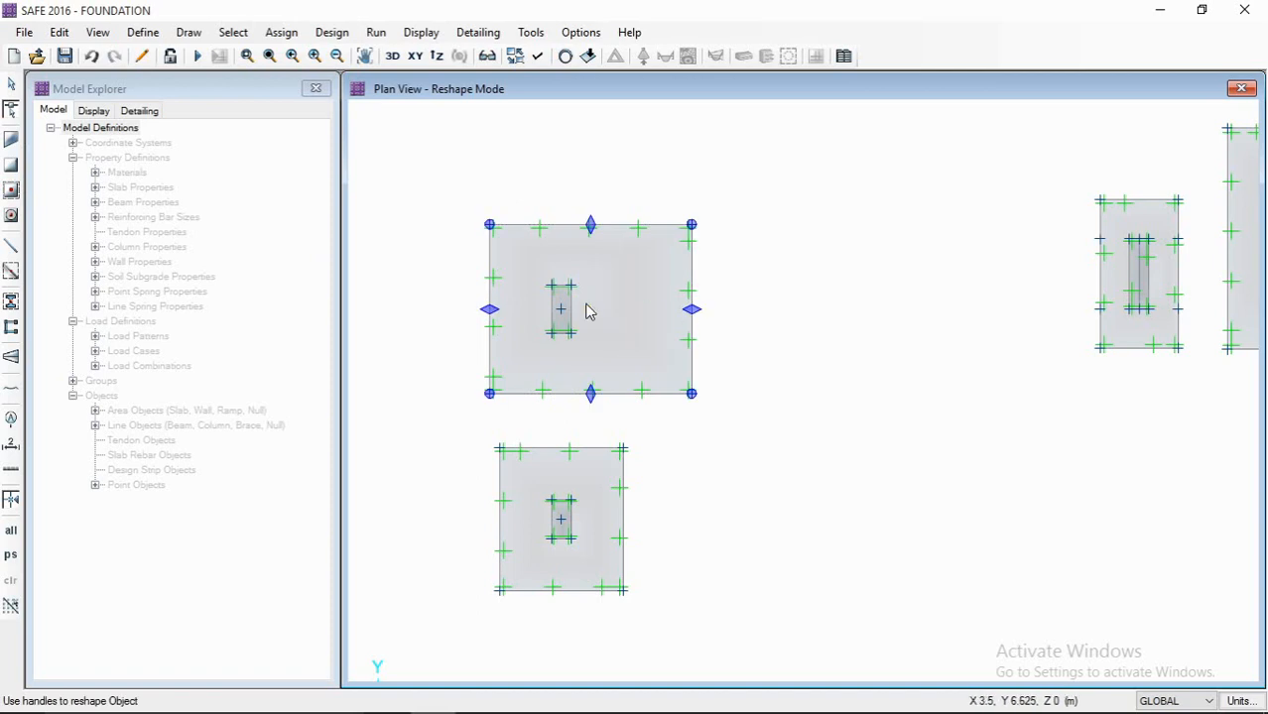
drag(491, 311, 455, 310)
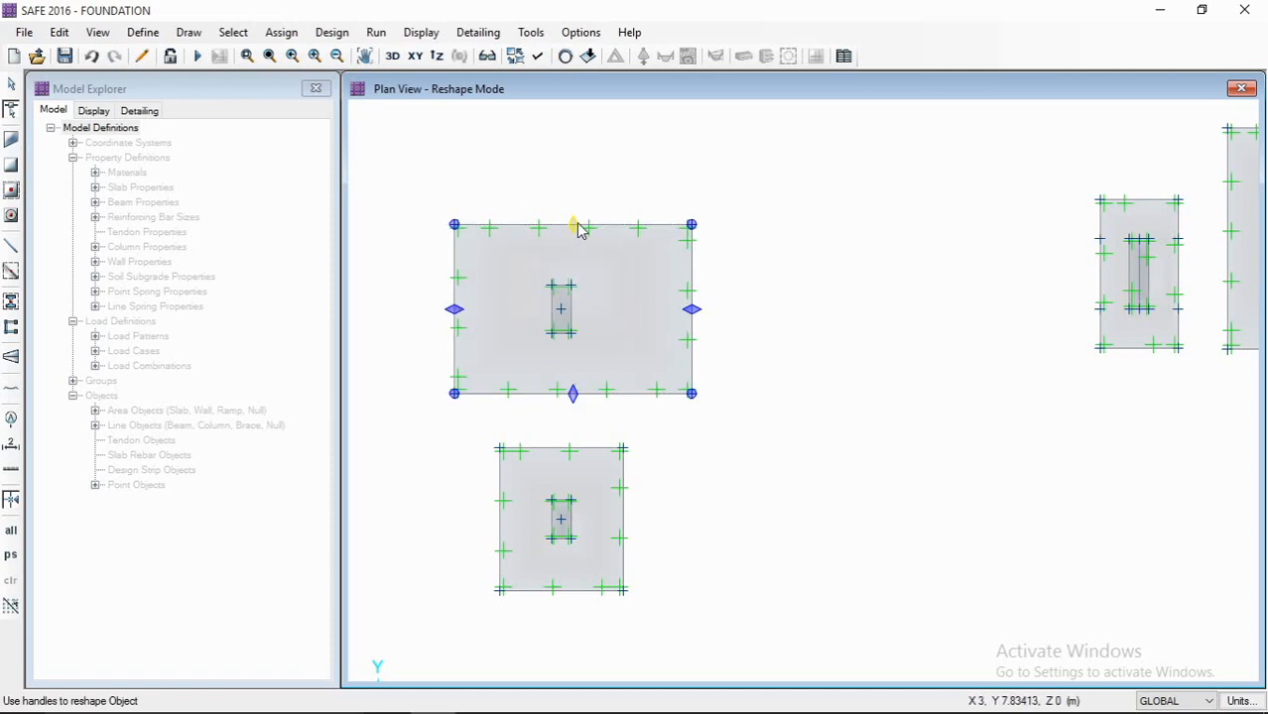
drag(574, 225, 574, 200)
drag(578, 397, 577, 407)
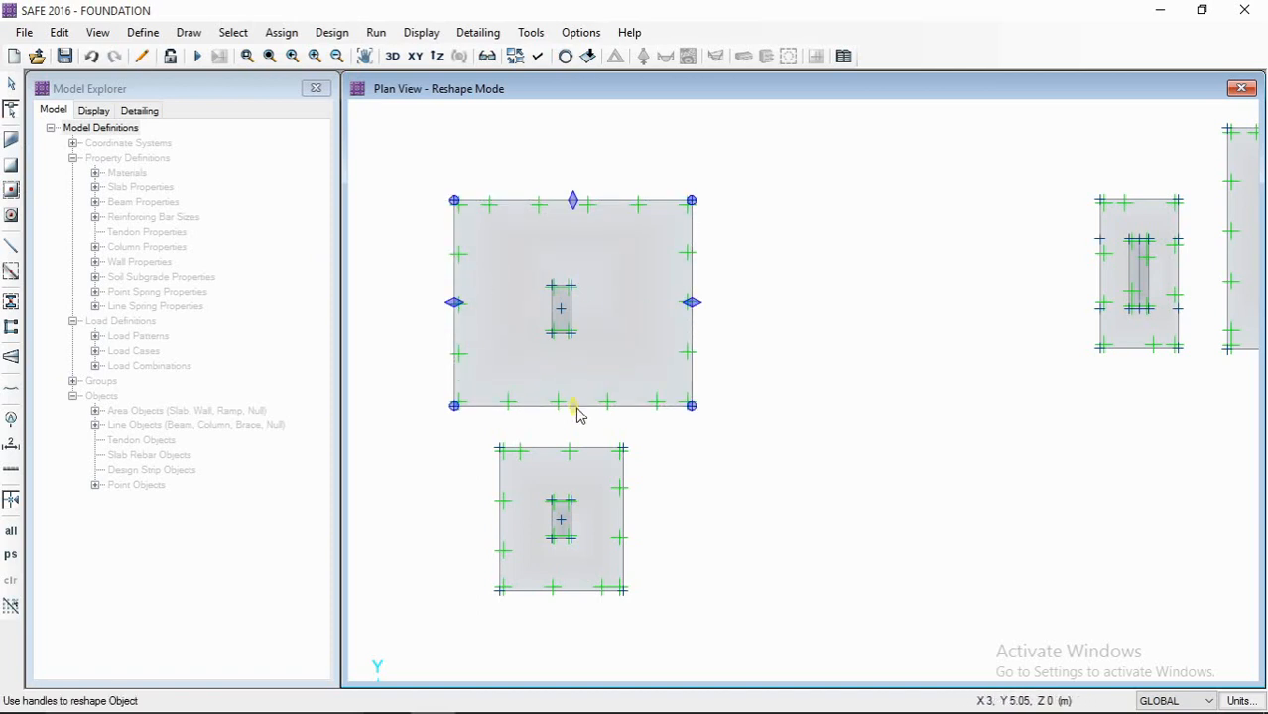
scroll(613, 410, down, 3)
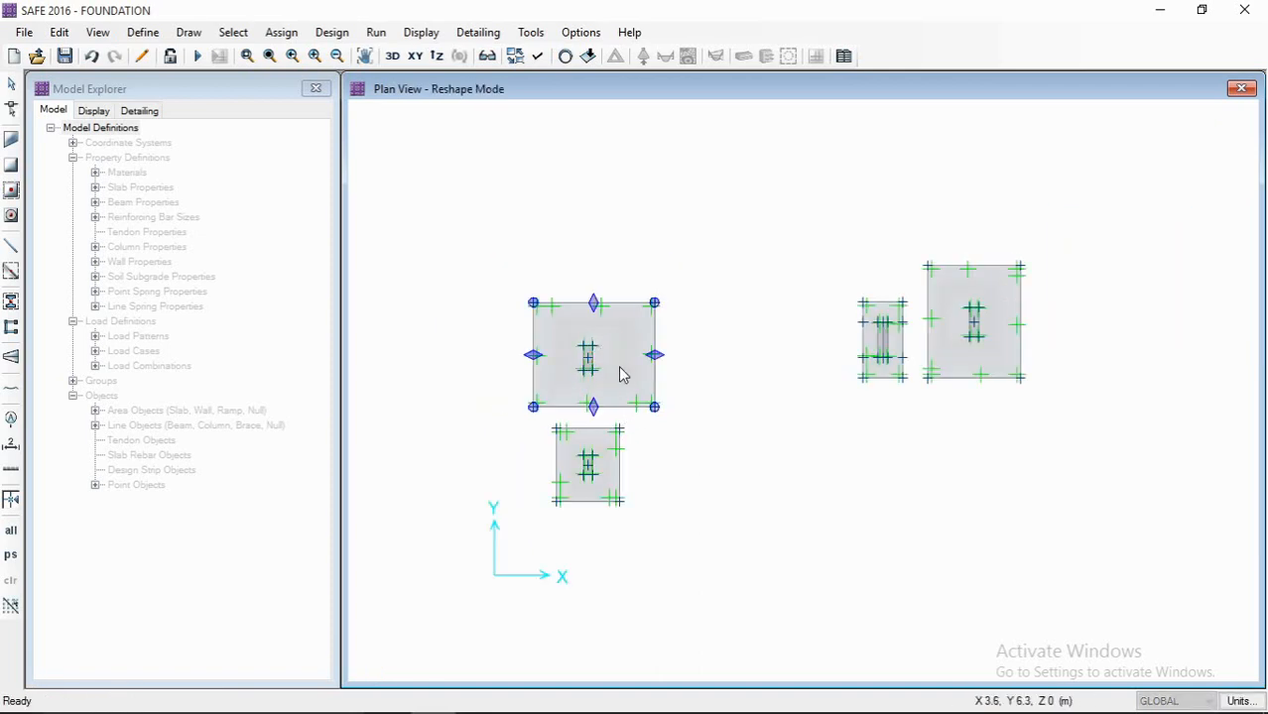
scroll(634, 366, up, 3)
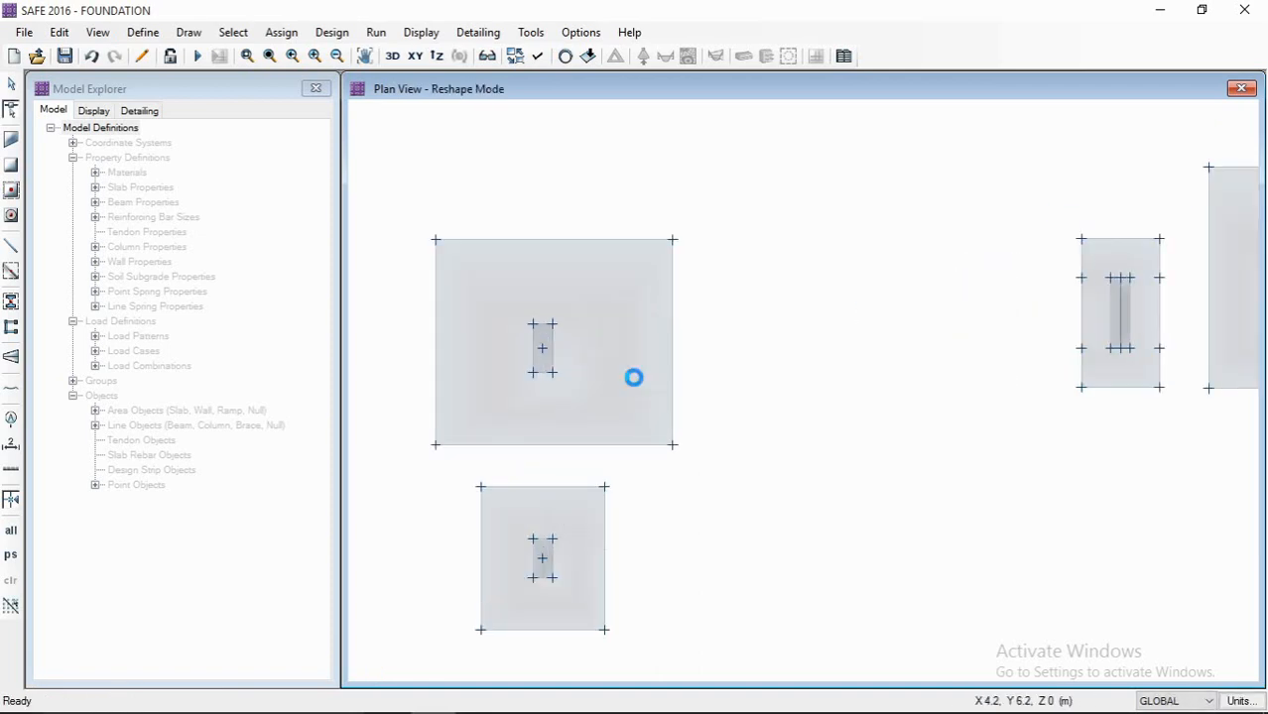
key(Escape)
- Delete the slabs of the two isolated footings near the origin and of the largest footing, keeping the column areas inside them
key(Delete)
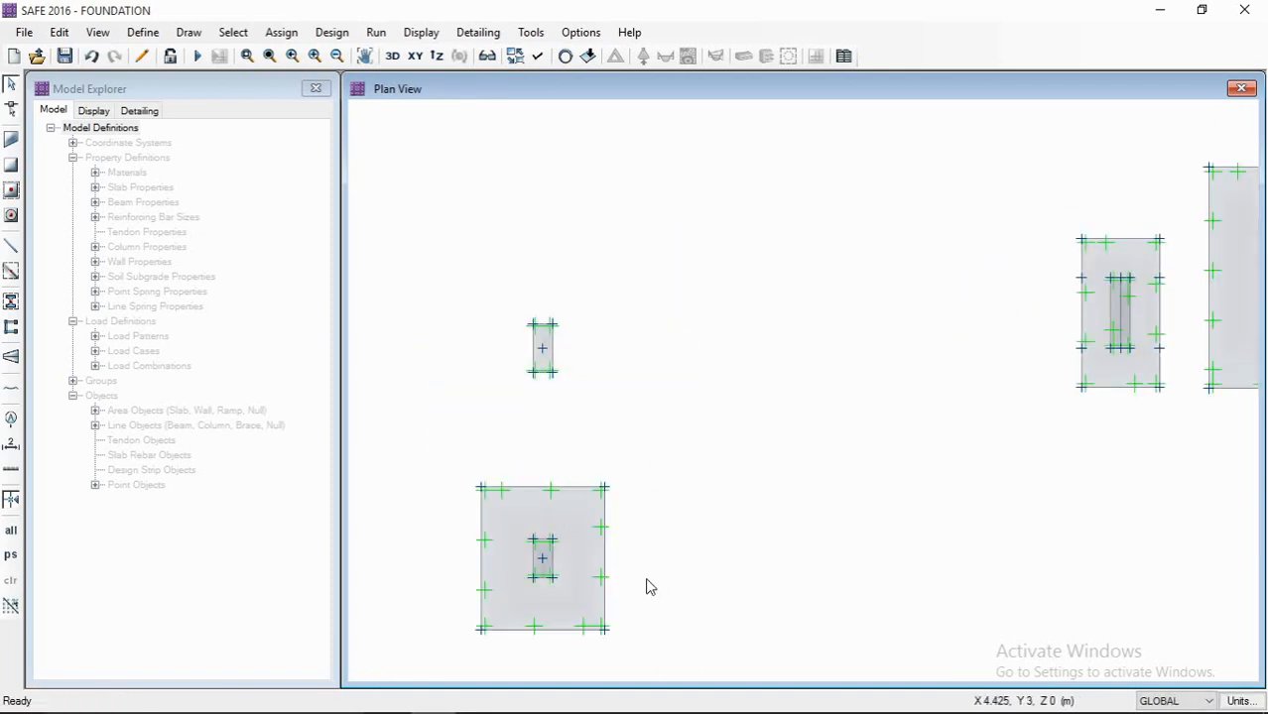
click(597, 532)
key(Delete)
click(1203, 345)
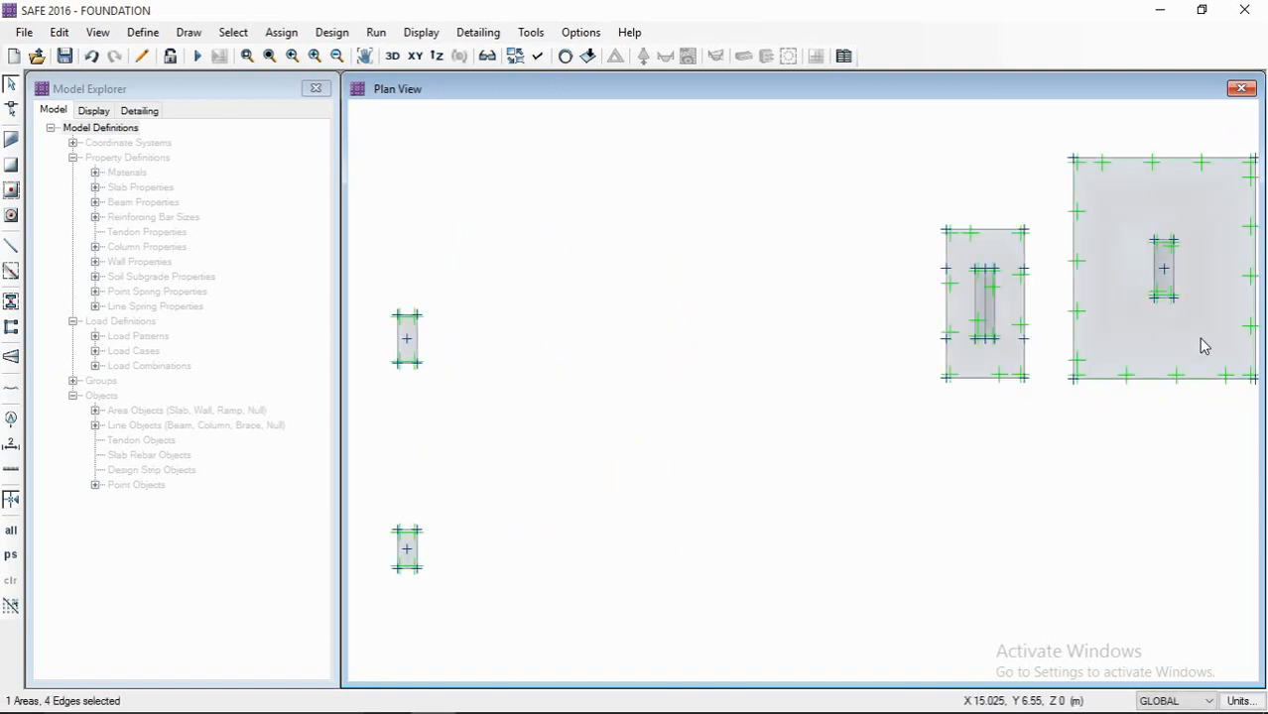
key(Delete)
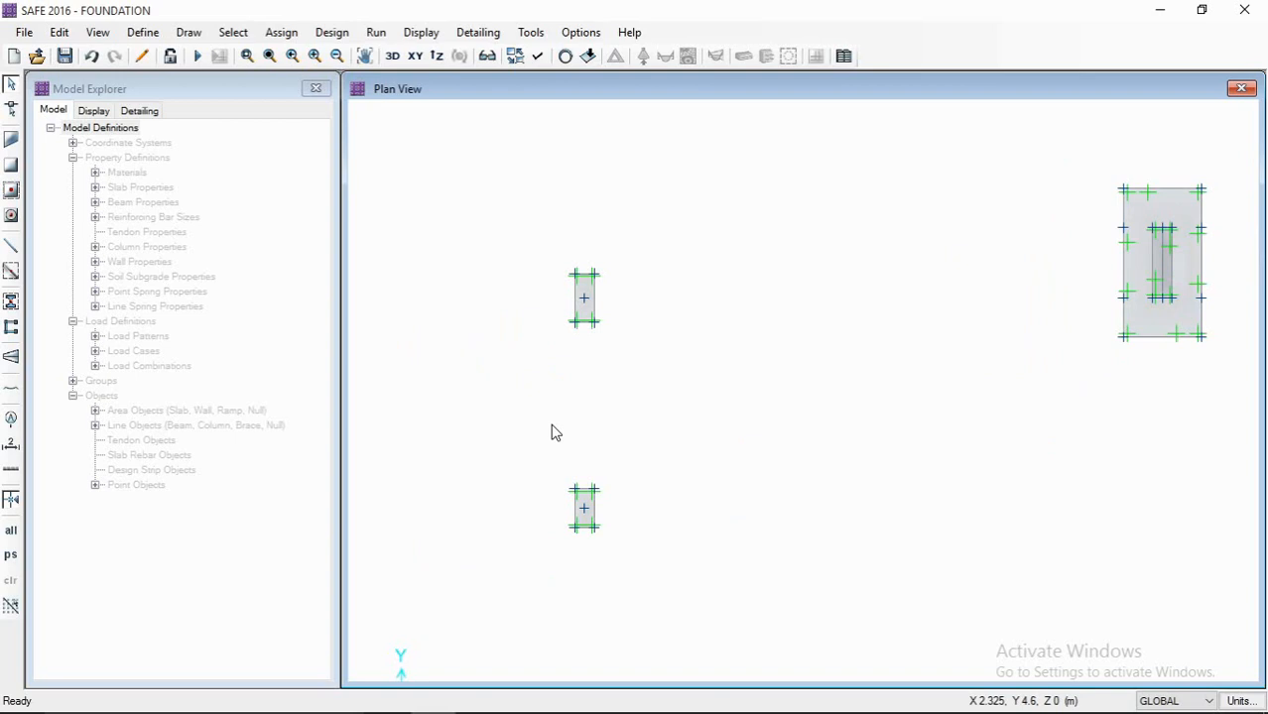
- Quick-draw a rectangular F450 footing slab, 2.1 m in X by 2.4 m in Y, around the lower column's centre point
click(11, 215)
click(1166, 222)
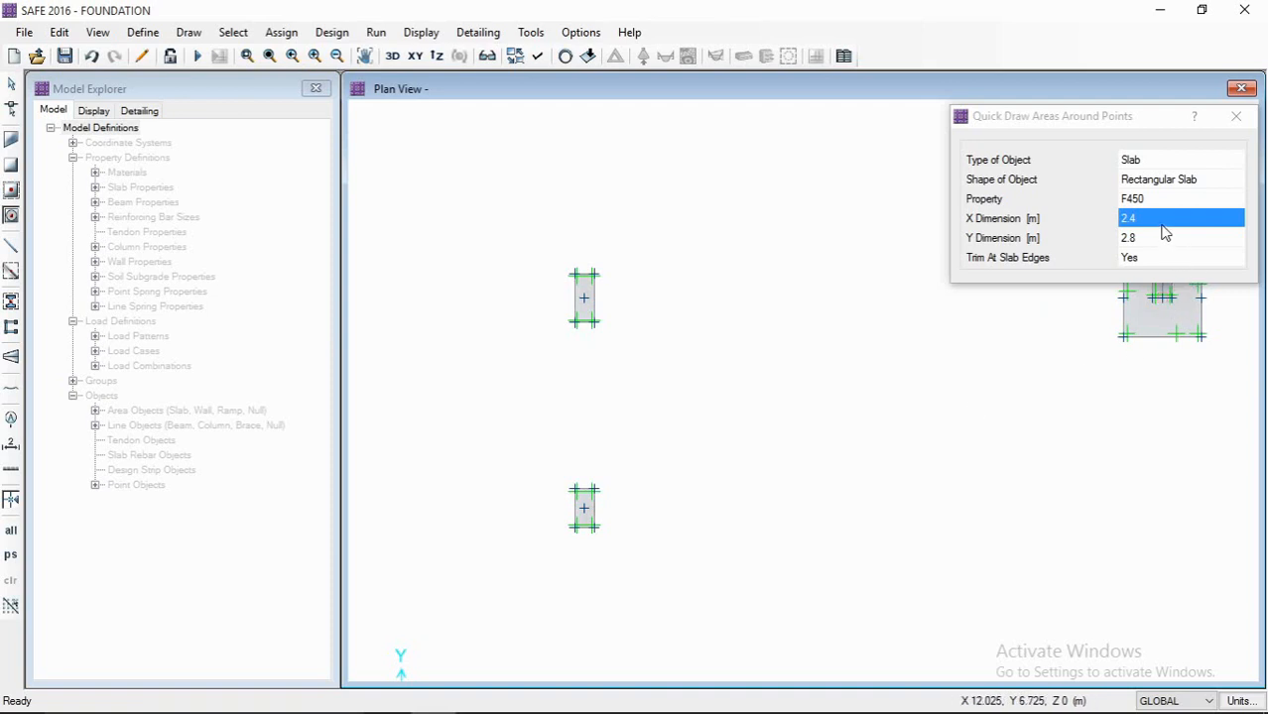
click(1156, 218)
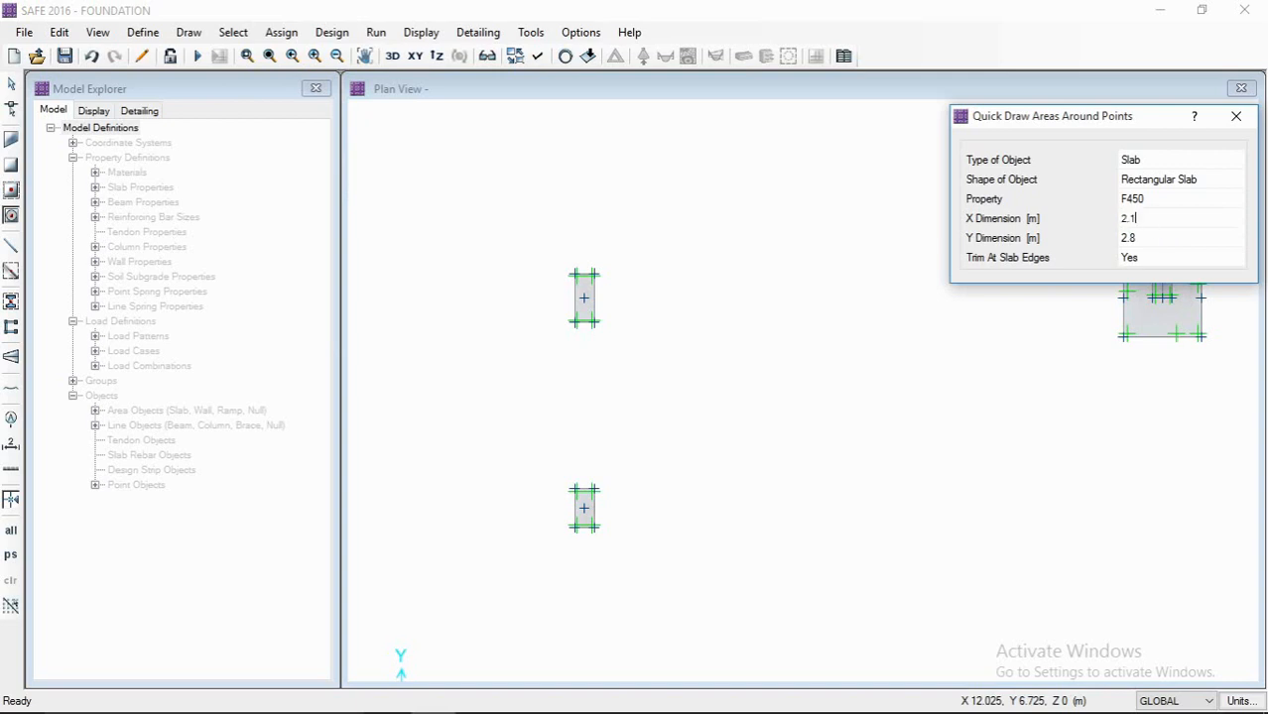
click(1172, 238)
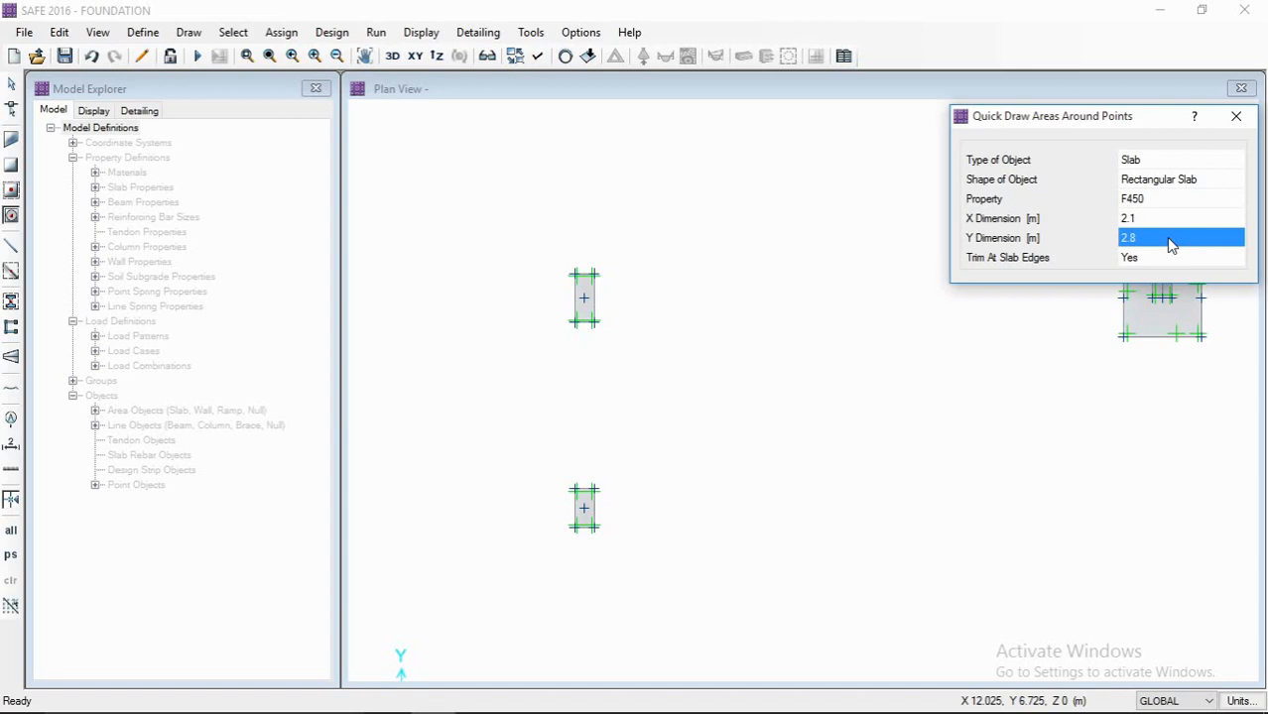
text(2.)
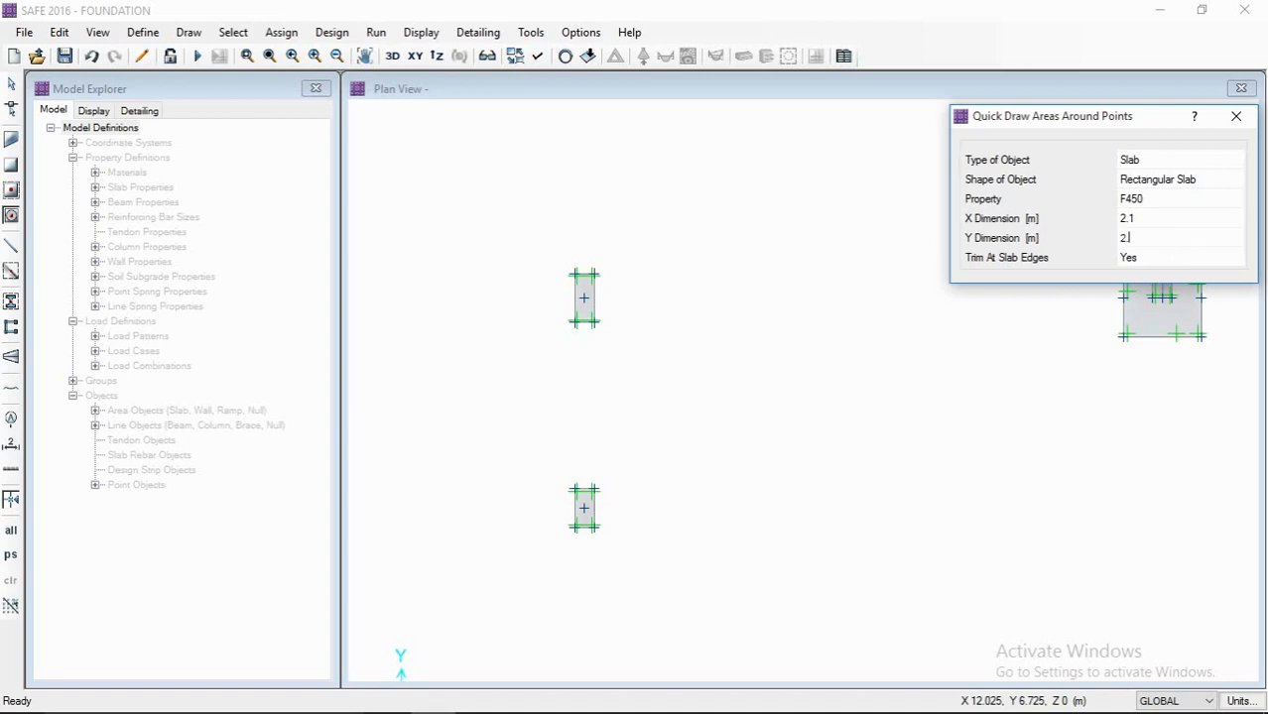
text(4)
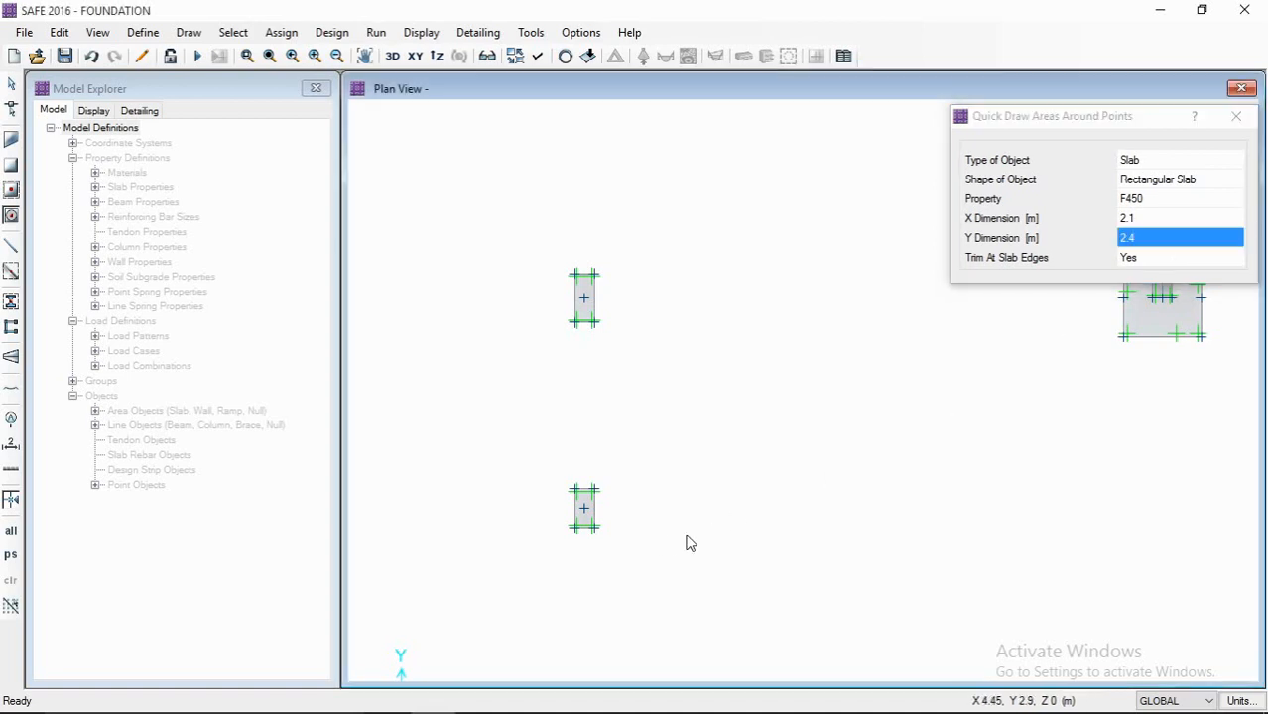
click(585, 511)
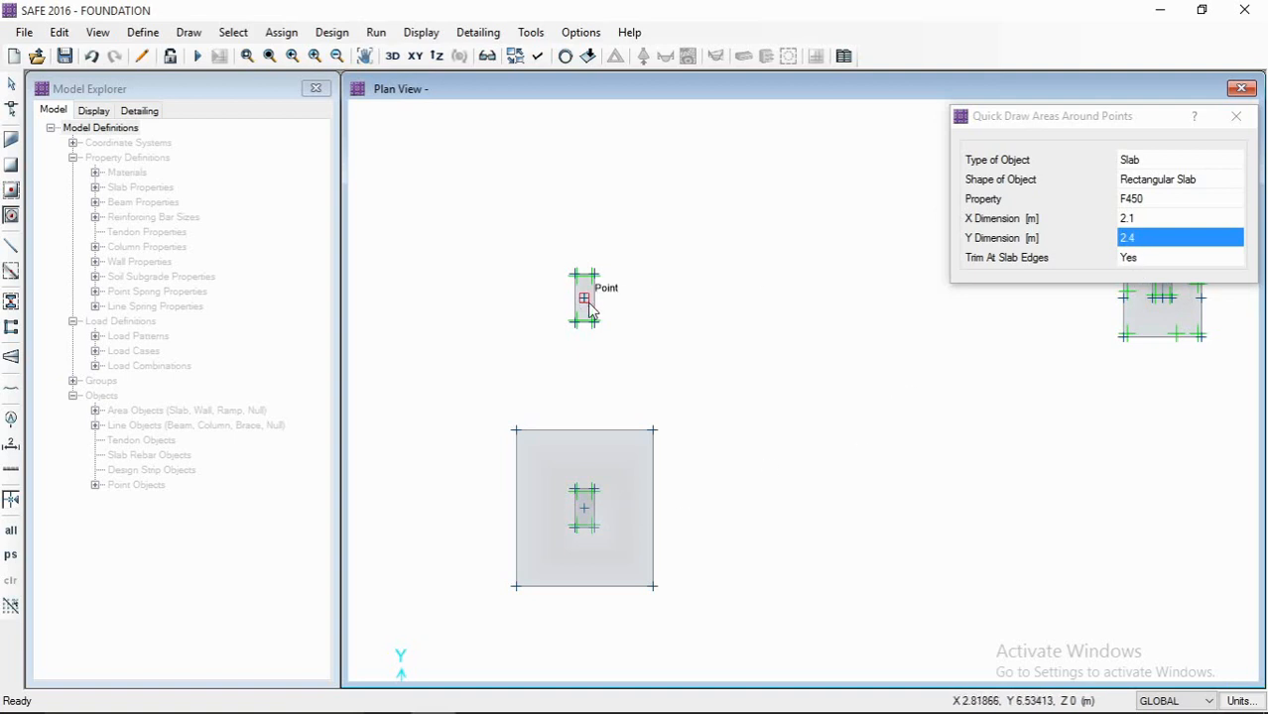
- Quick-draw a rectangular F450 footing slab, 2.4 m in X by 2.8 m in Y, around the upper column's centre point
click(1144, 220)
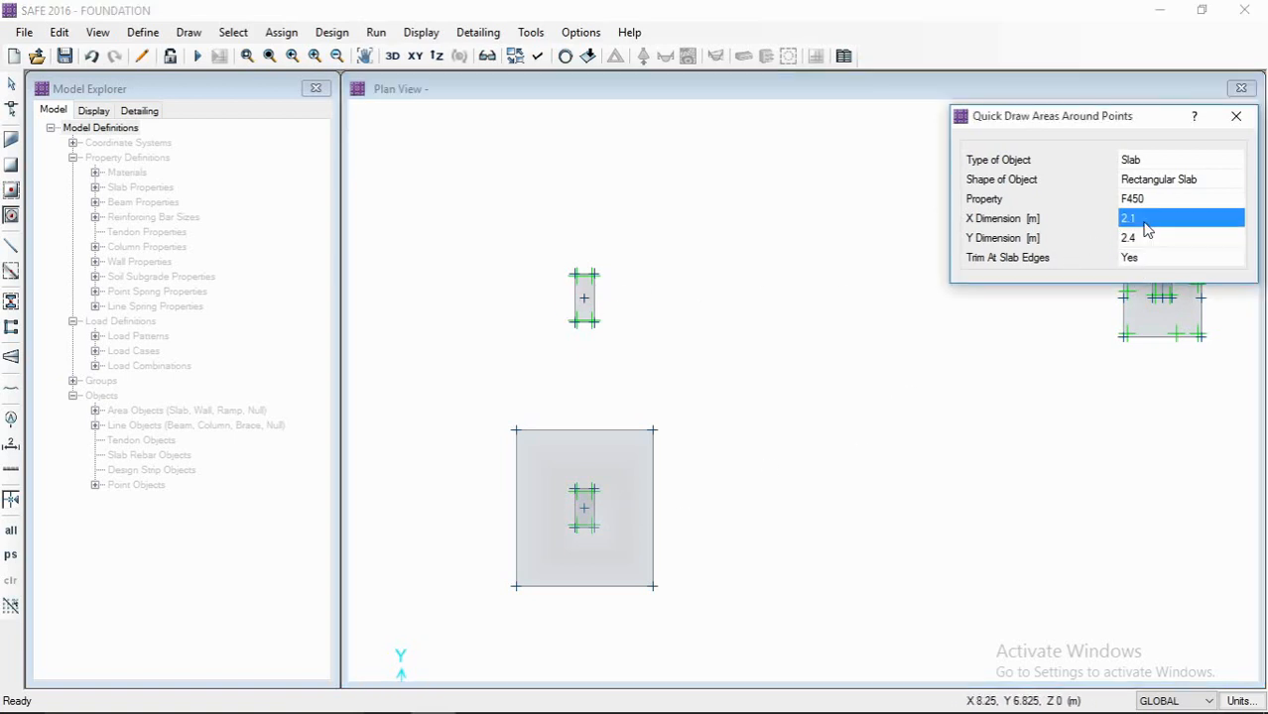
text(2.4)
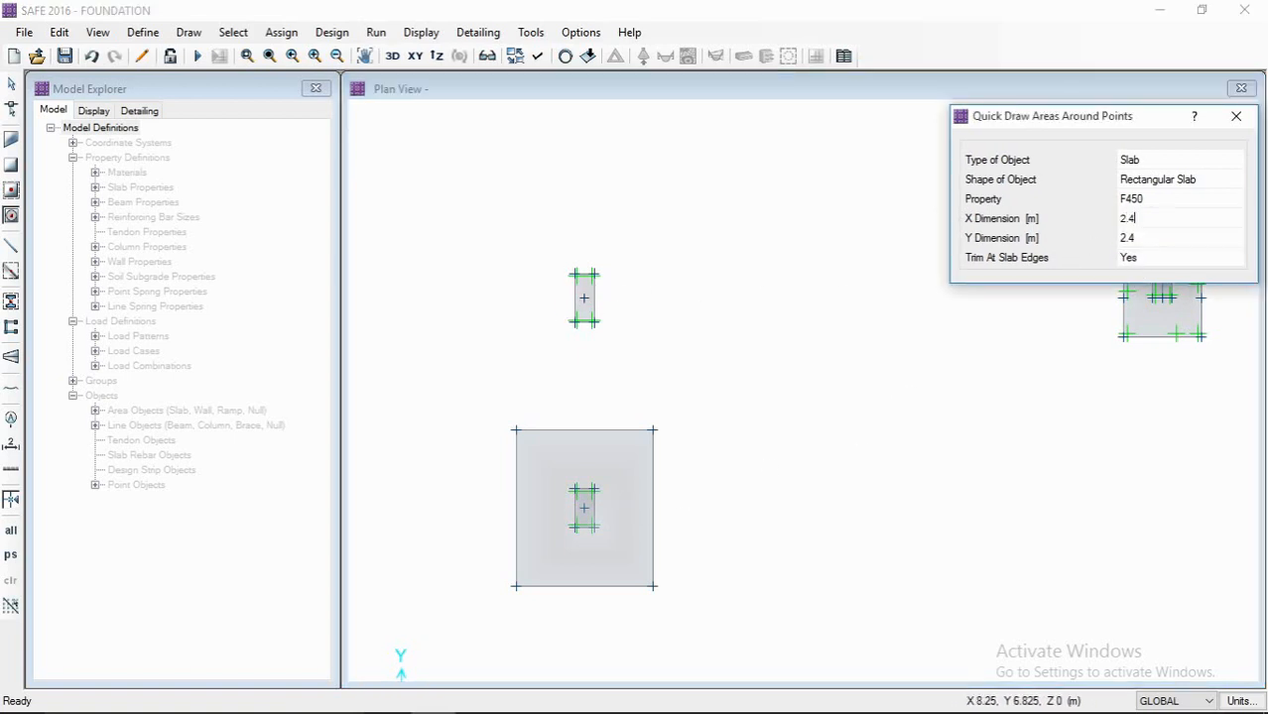
click(1159, 244)
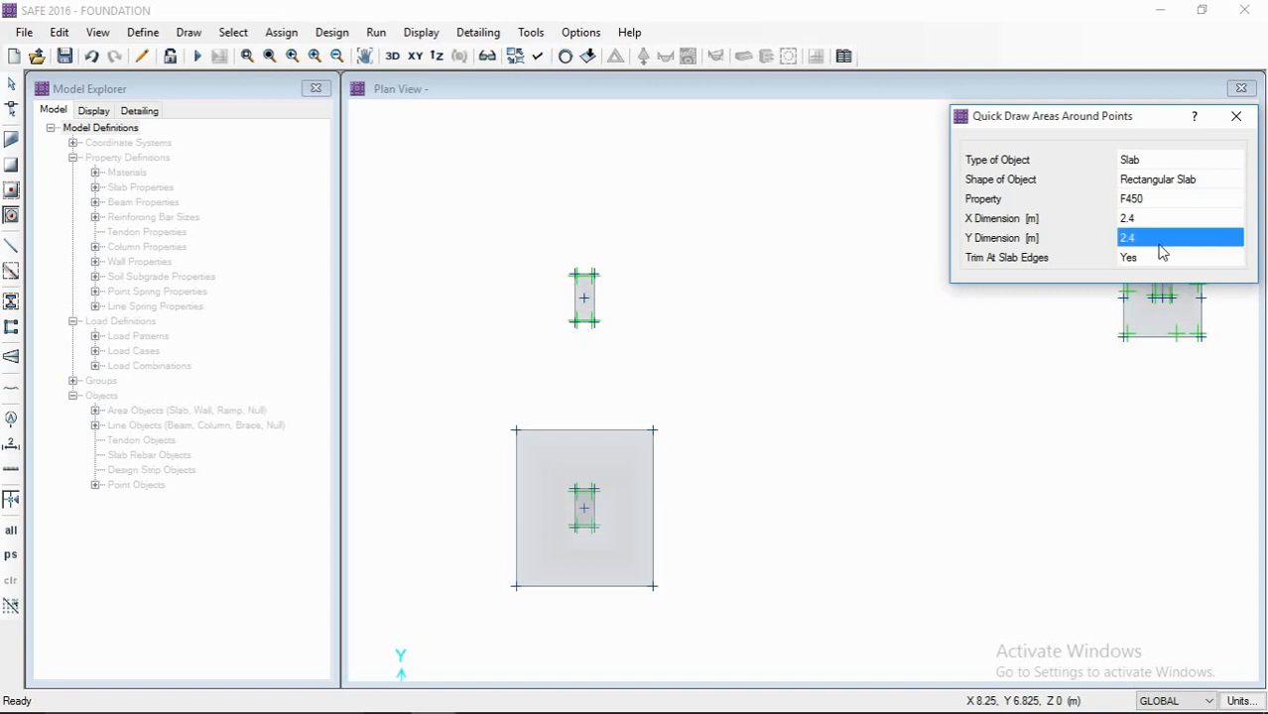
text(2.8)
key(Return)
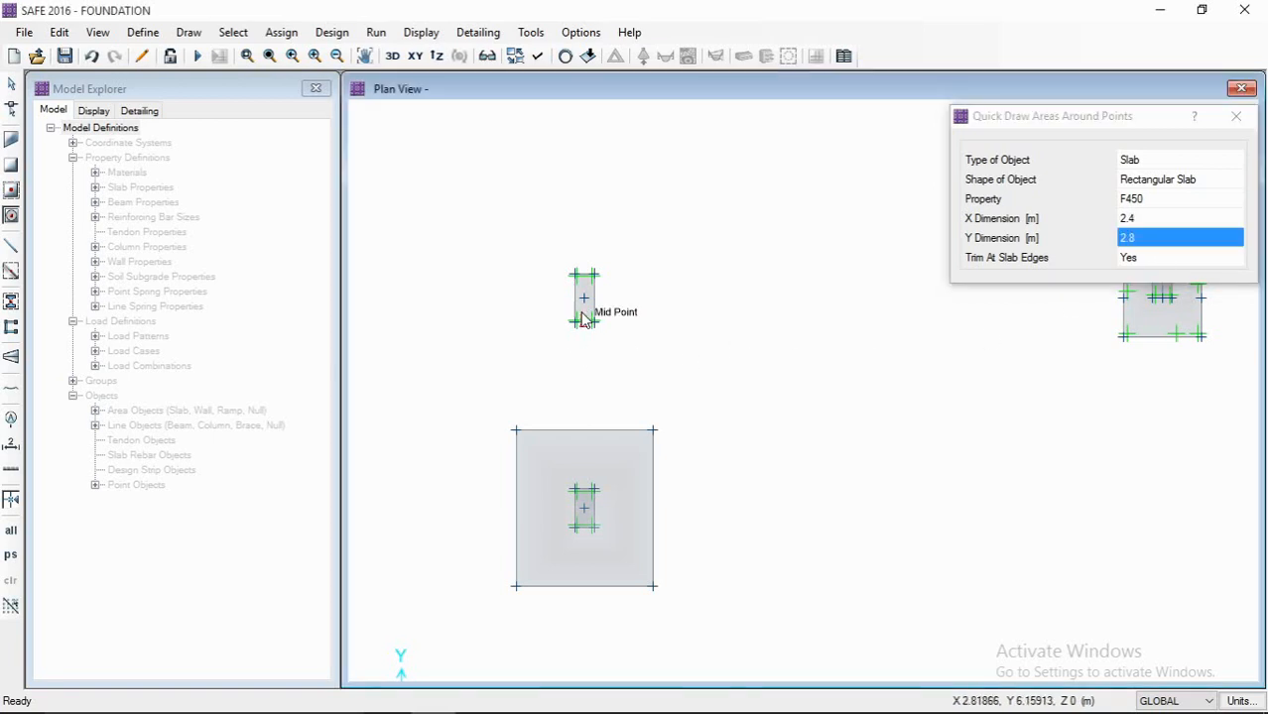
click(581, 298)
- Delete the narrow footing together with the areas, lines and points inside it
middle_drag(582, 354, 317, 391)
middle_drag(979, 350, 648, 402)
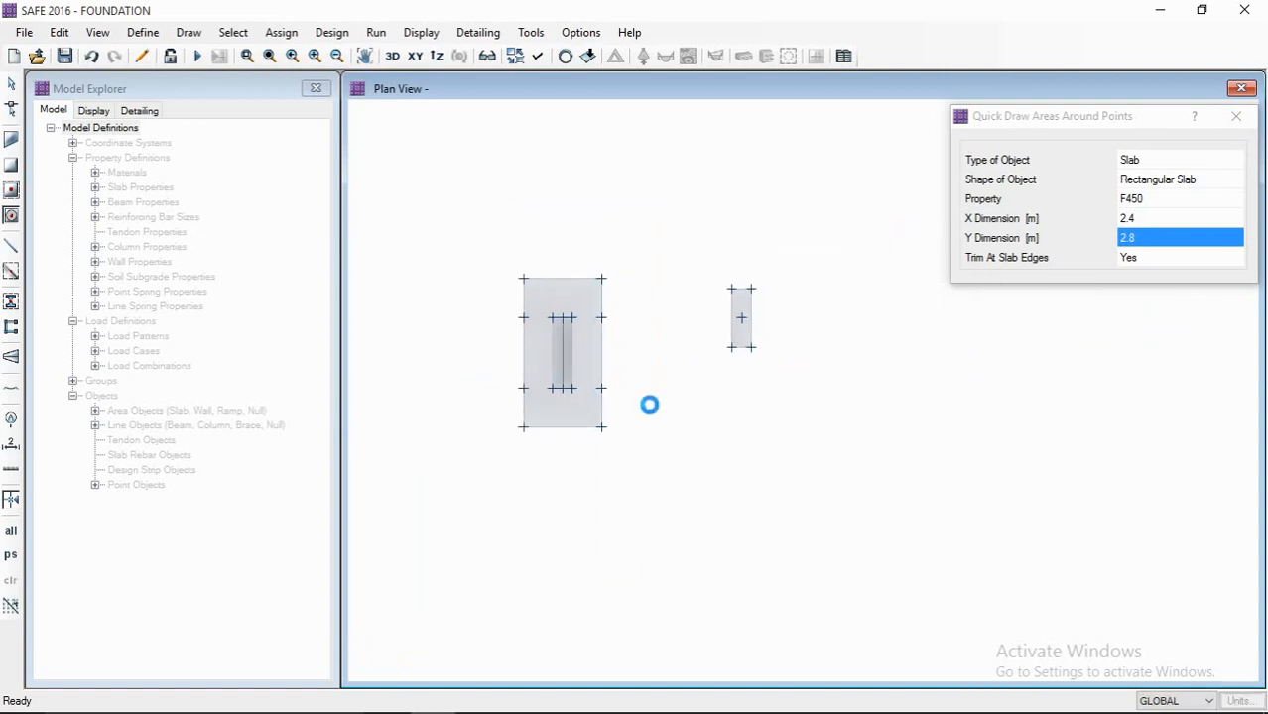
key(Escape)
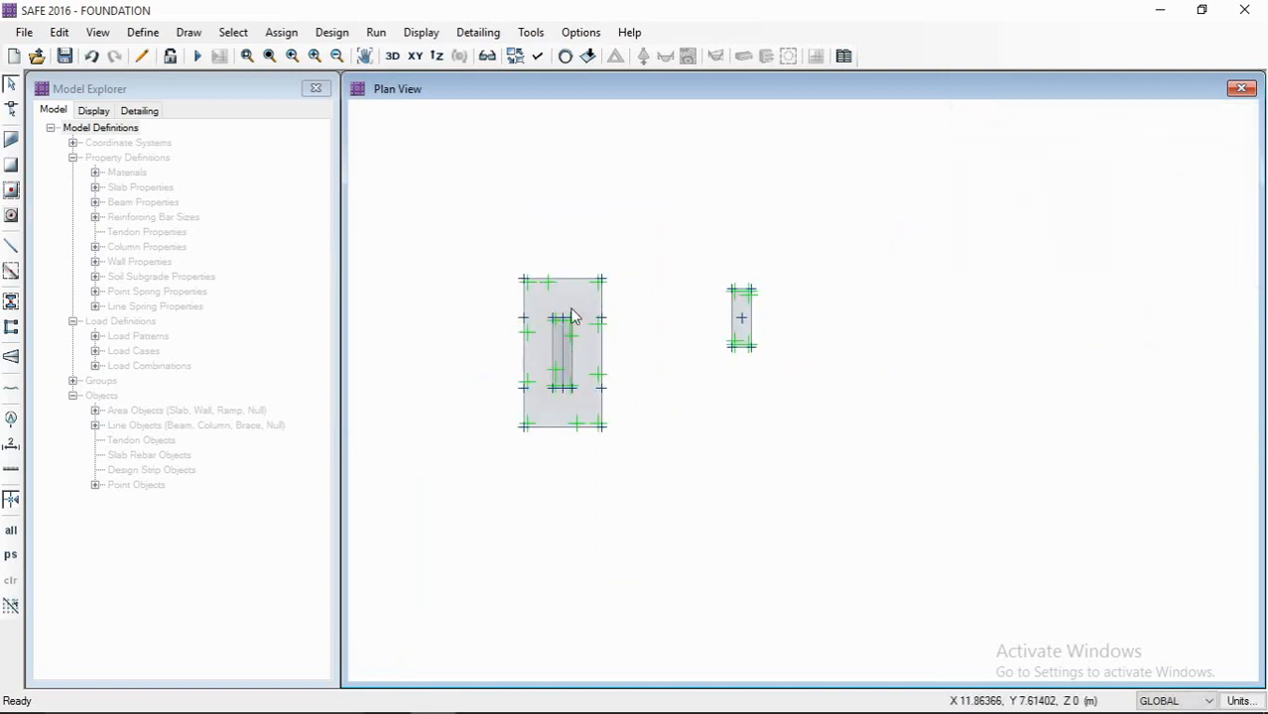
drag(472, 217, 649, 505)
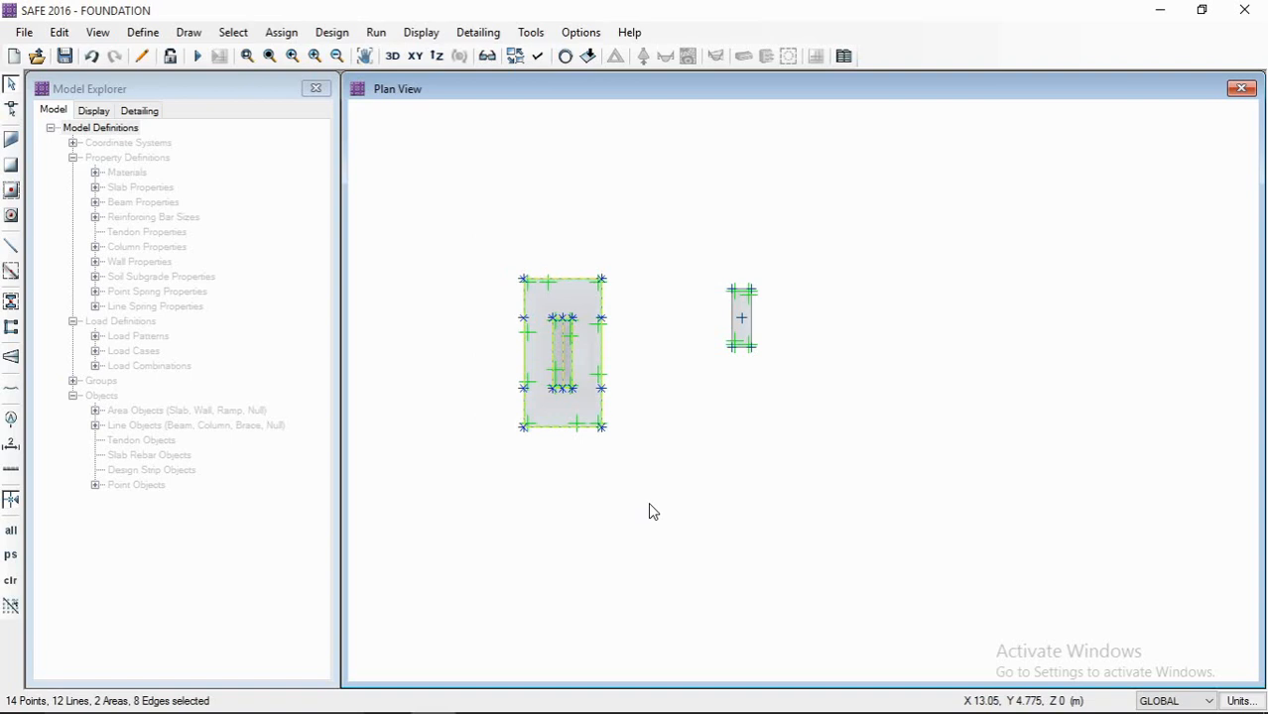
key(Delete)
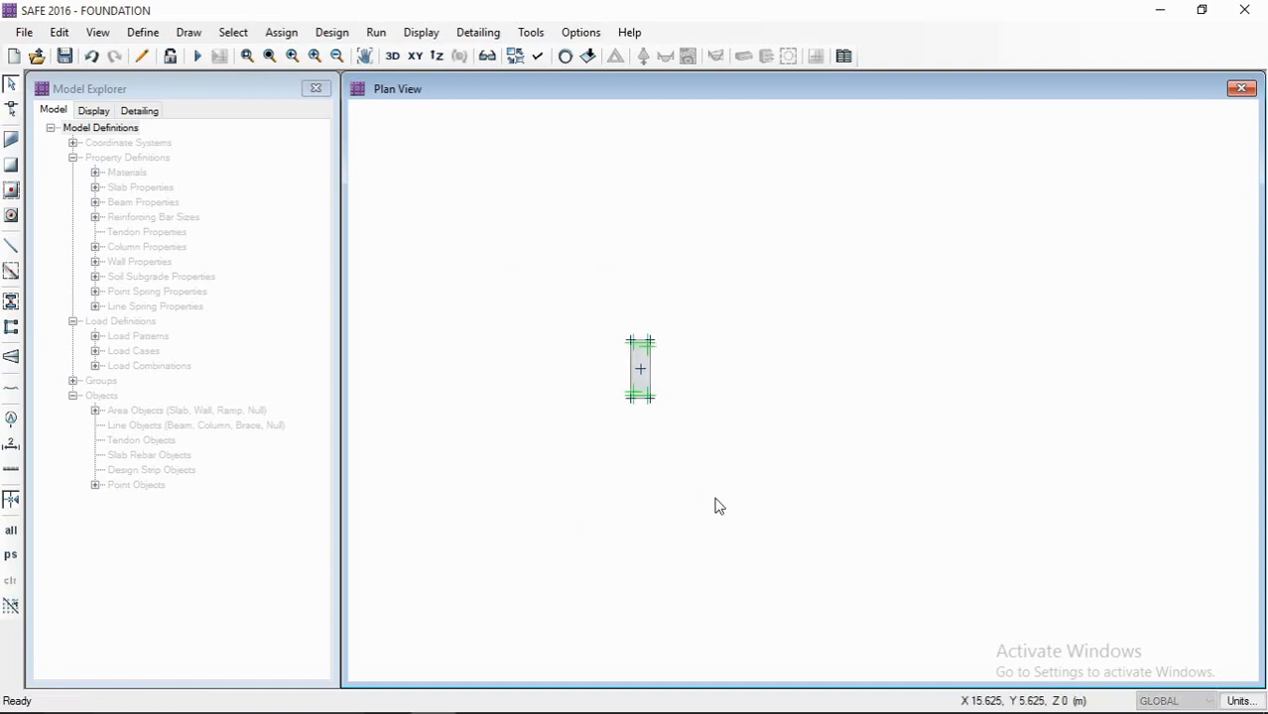
- Quick-draw a rectangular F600 footing slab, 3 m in X by 3.6 m in Y, around the remaining column's centre point
scroll(645, 397, up, 1)
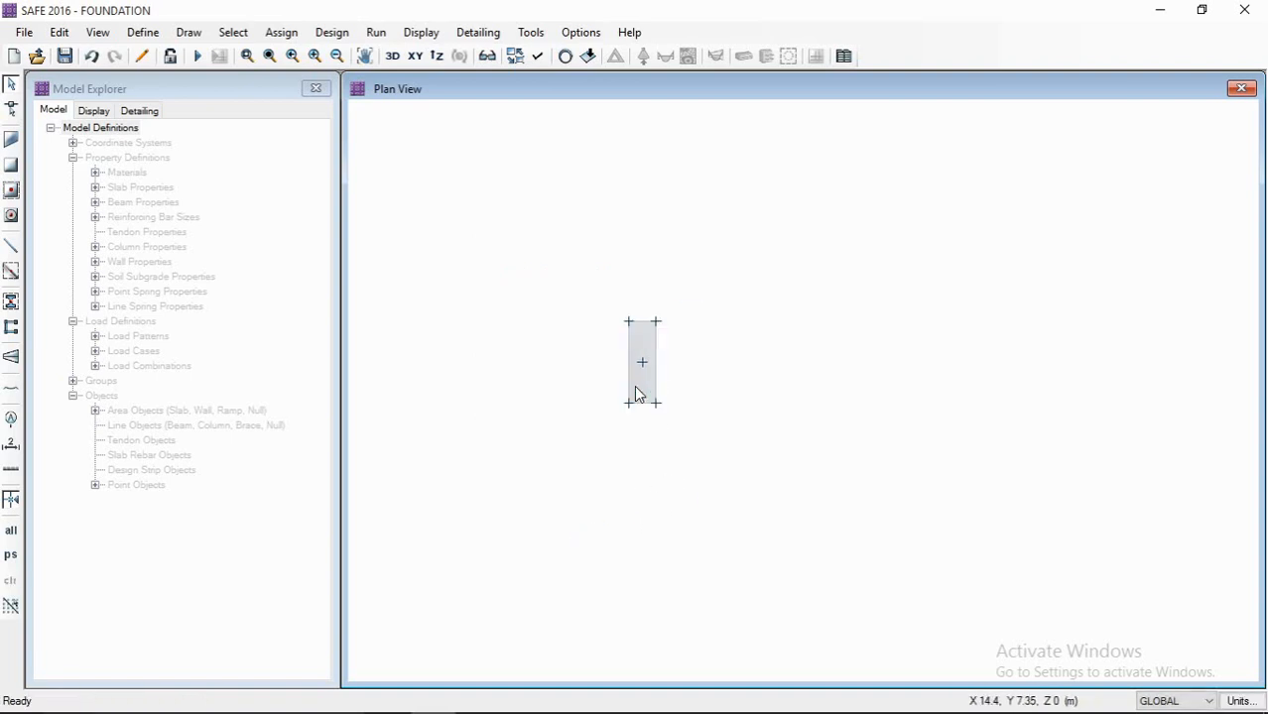
click(12, 216)
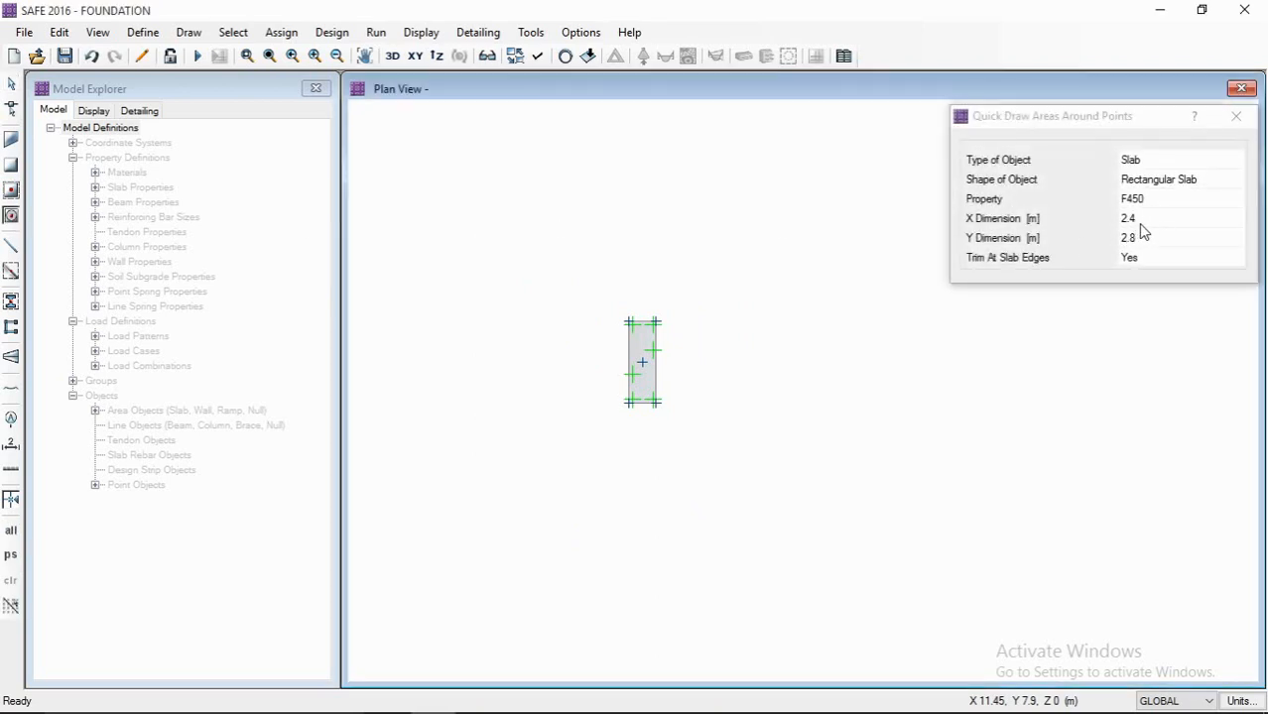
click(1185, 202)
click(1212, 205)
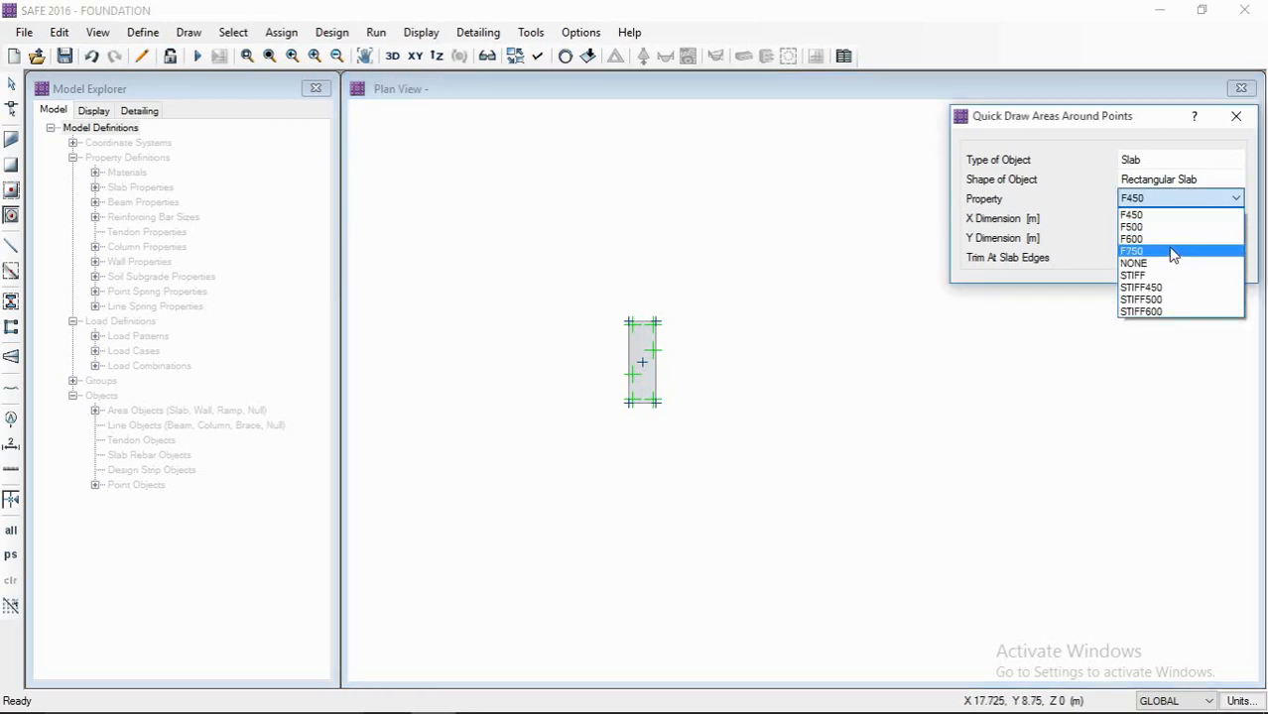
click(1168, 240)
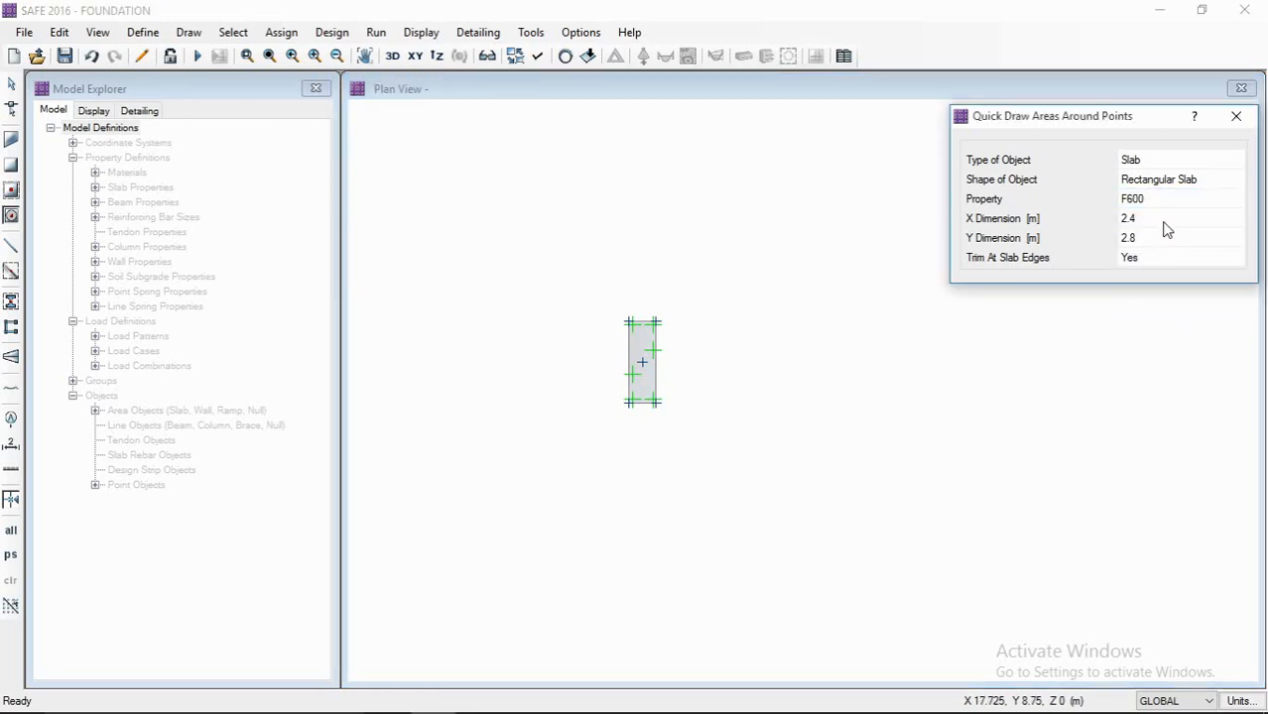
click(1166, 222)
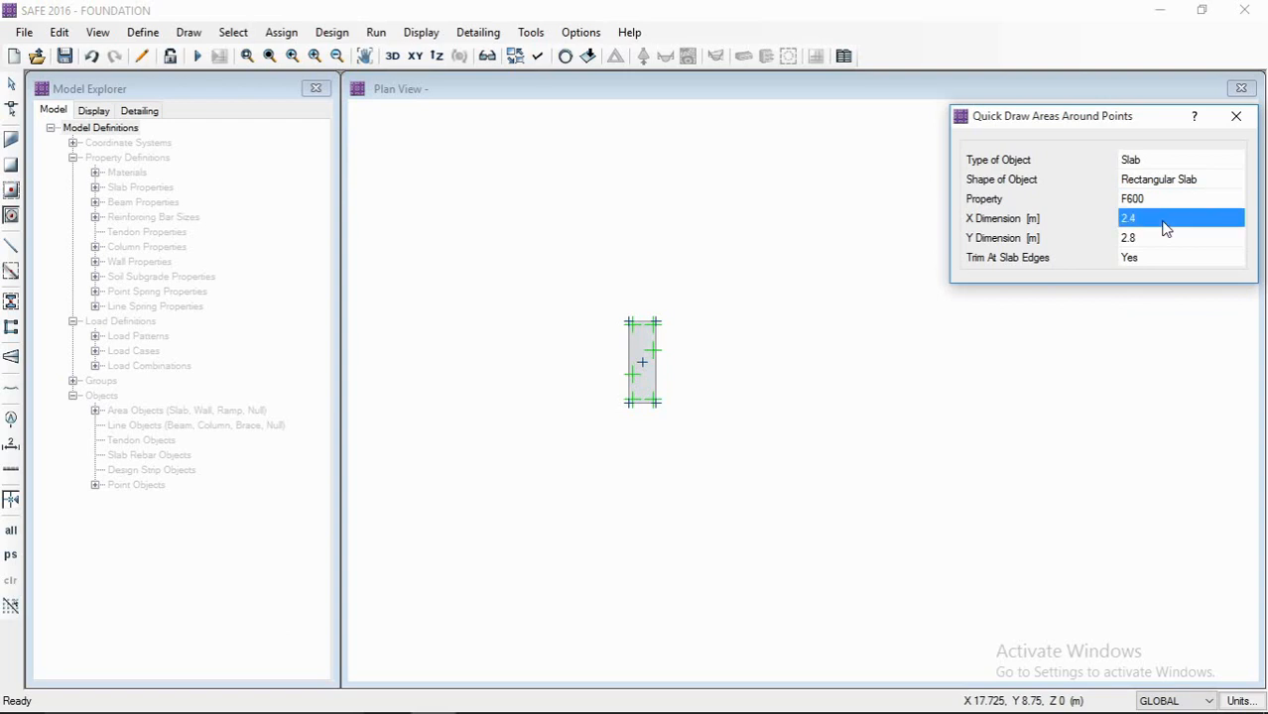
text(2)
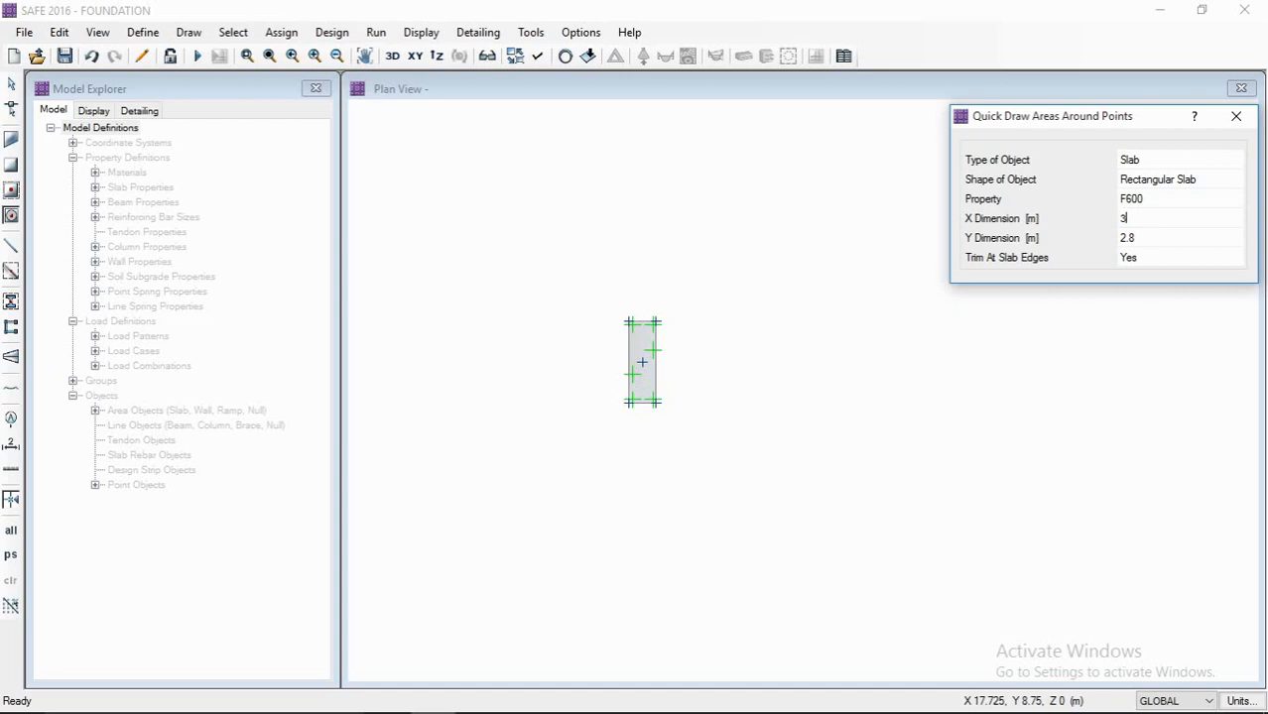
click(1184, 249)
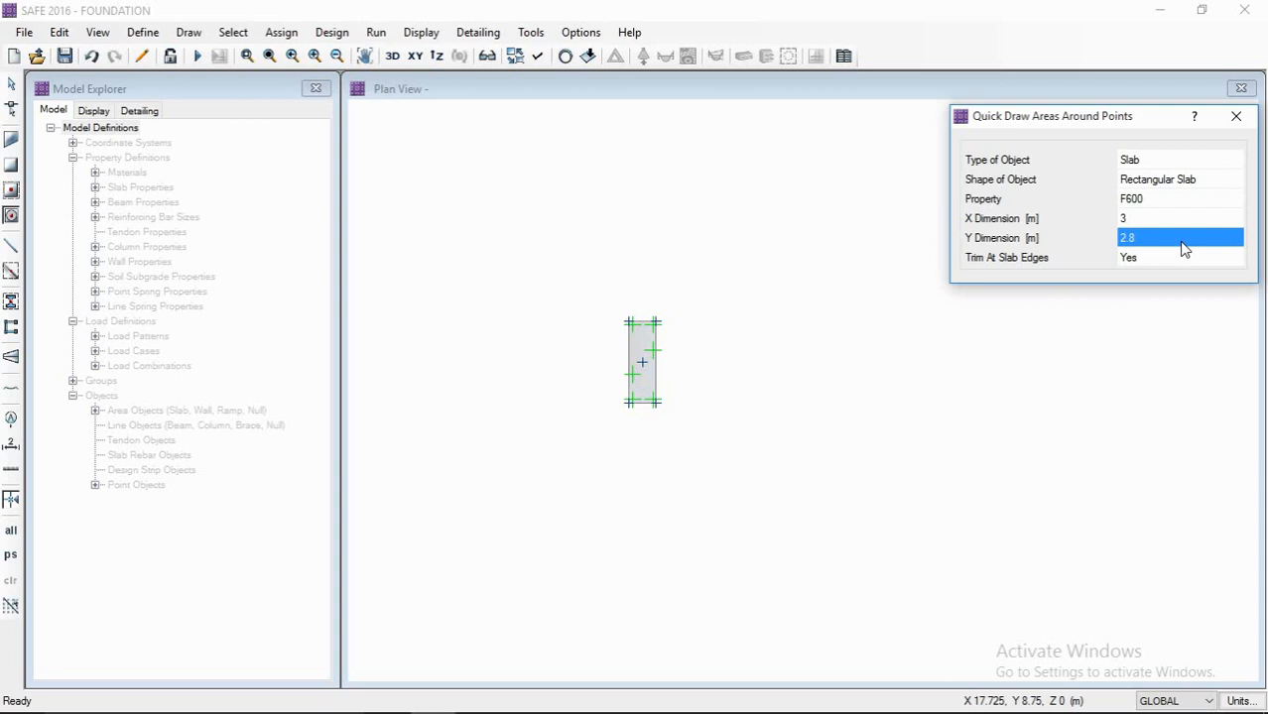
text(3.6)
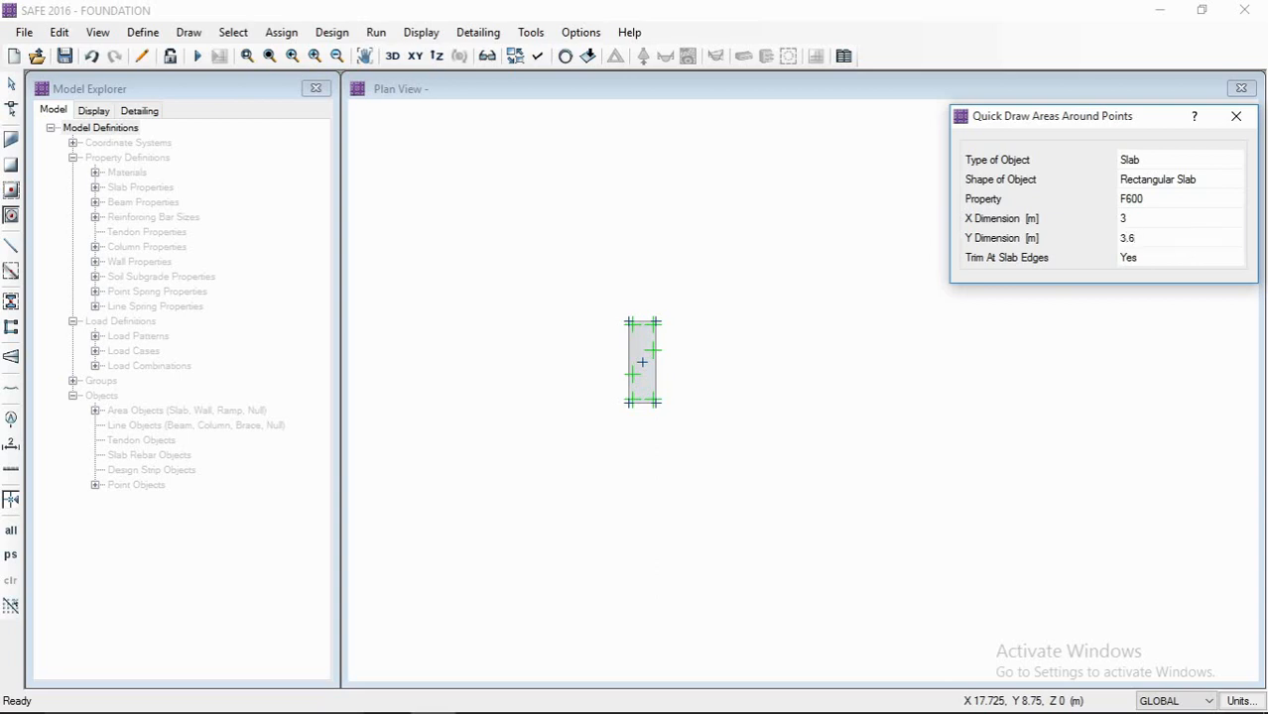
click(643, 362)
scroll(701, 357, down, 3)
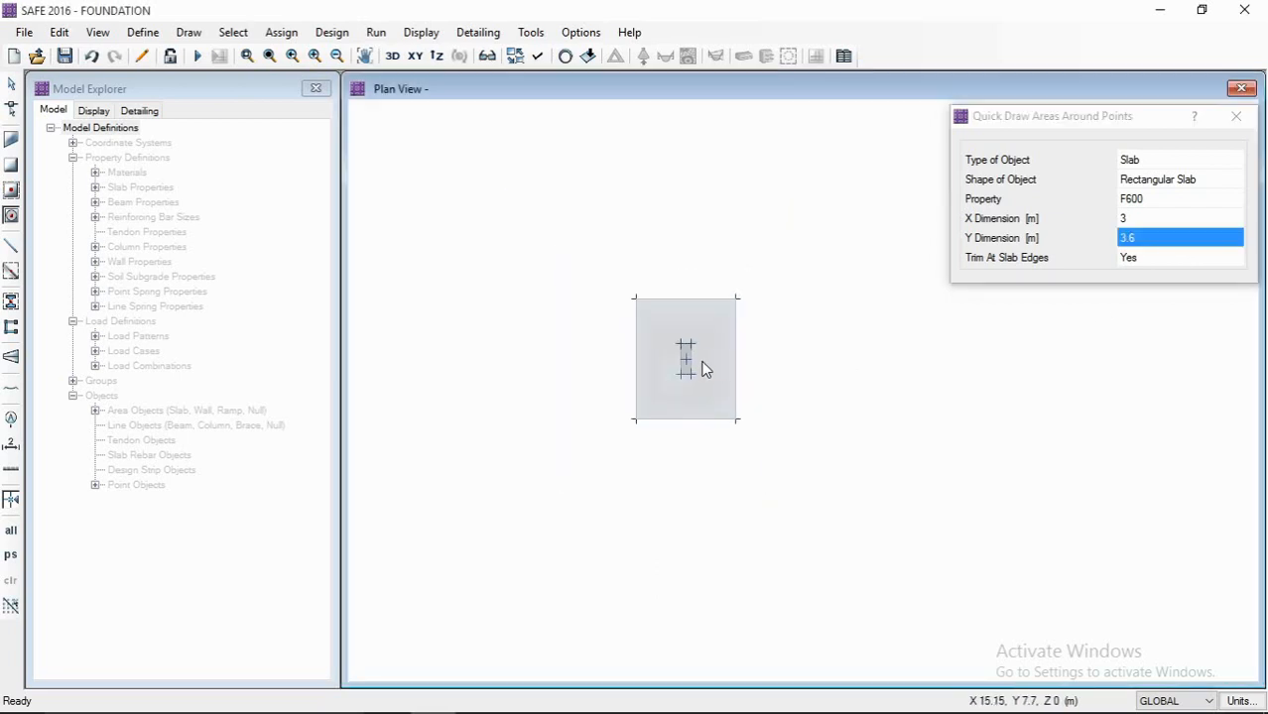
middle_drag(702, 362, 845, 362)
scroll(841, 362, down, 3)
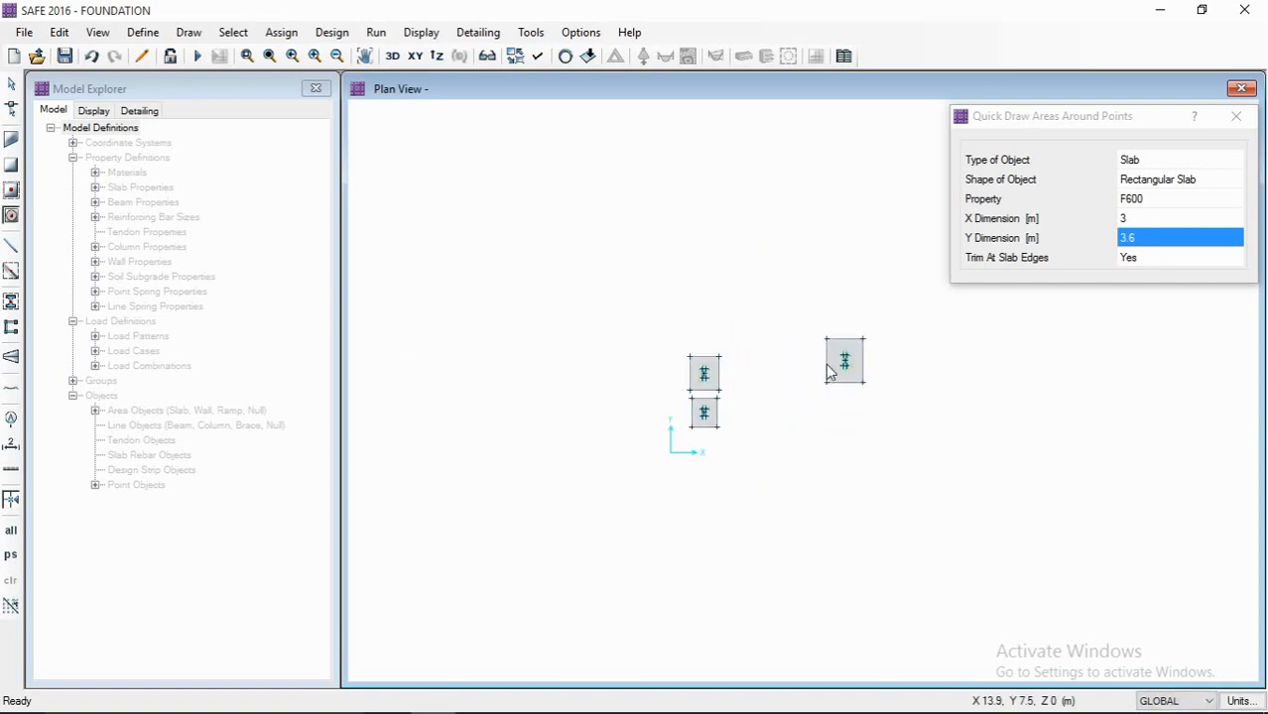
key(Escape)
scroll(838, 357, up, 2)
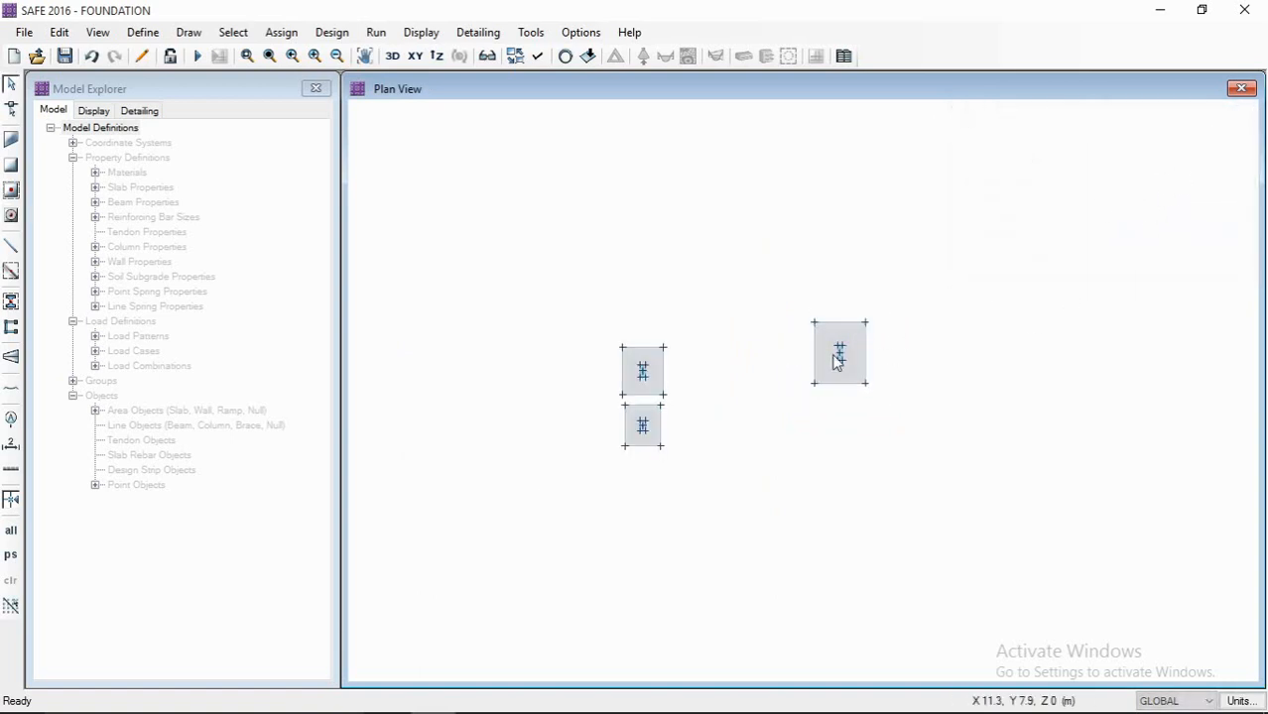
- Assign the SBC300 soil subgrade property to all three footings
drag(960, 258, 524, 515)
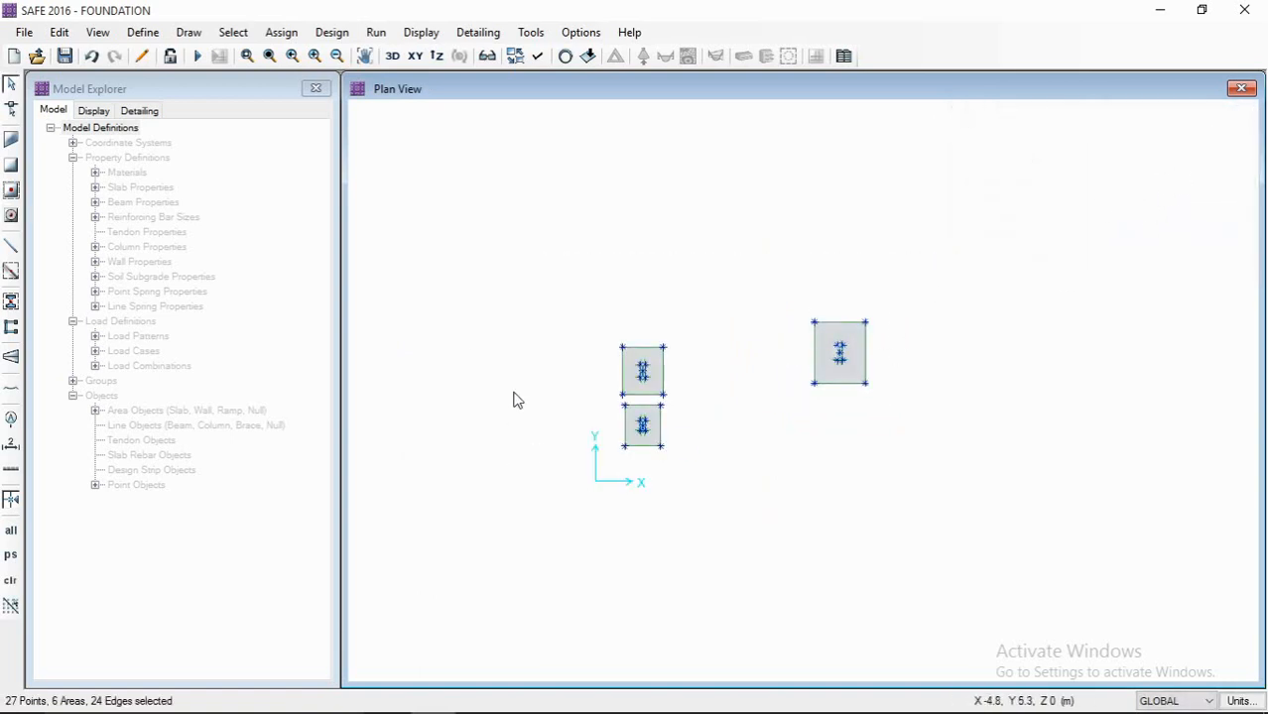
click(282, 32)
mouse_move(347, 195)
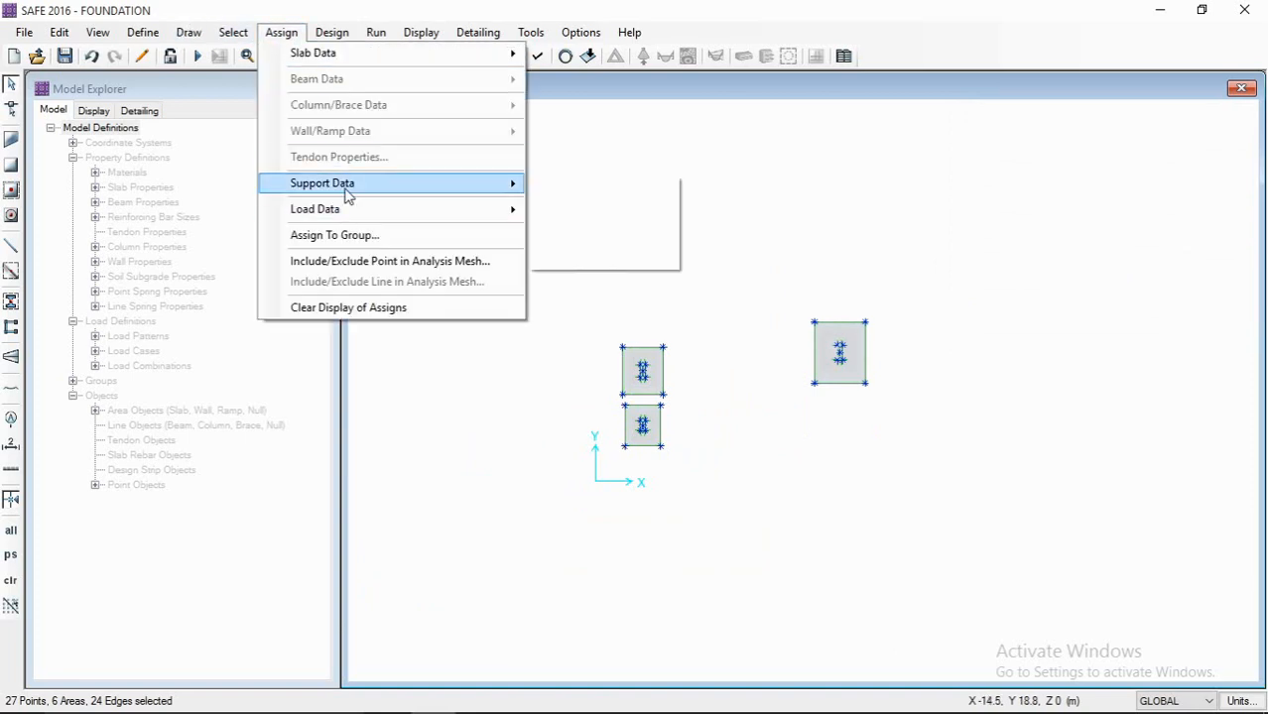
click(597, 185)
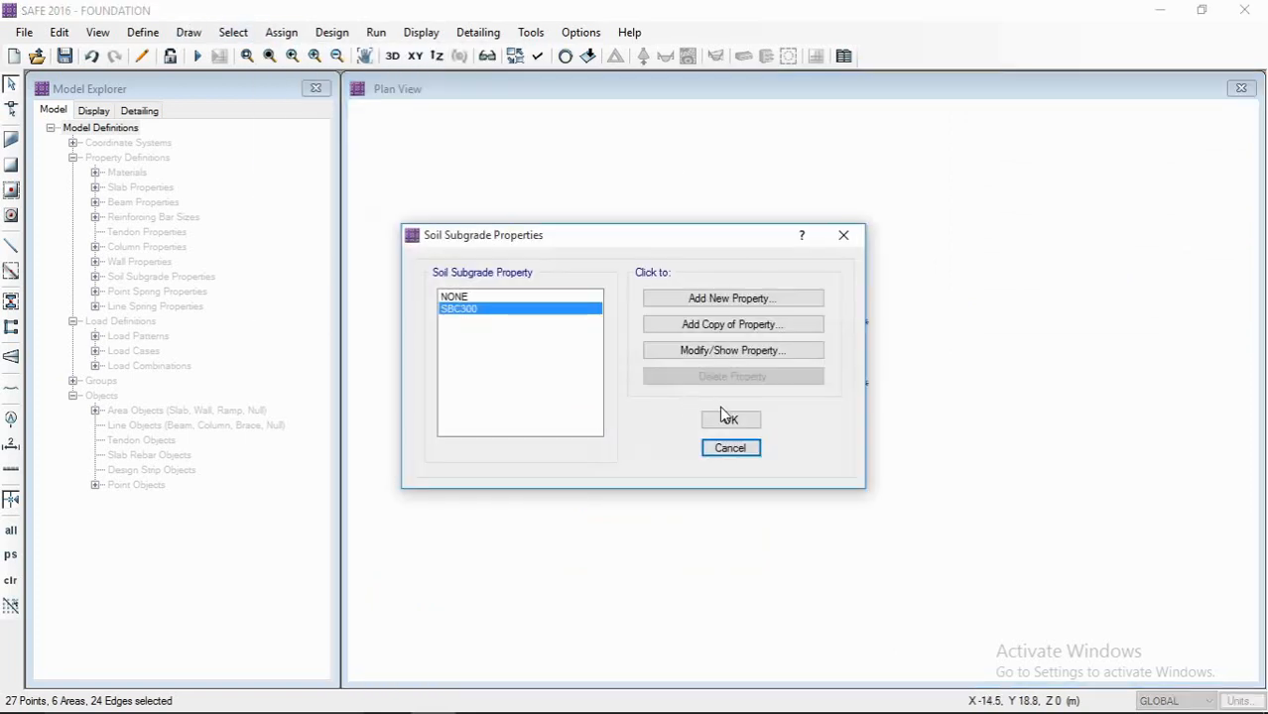
click(743, 425)
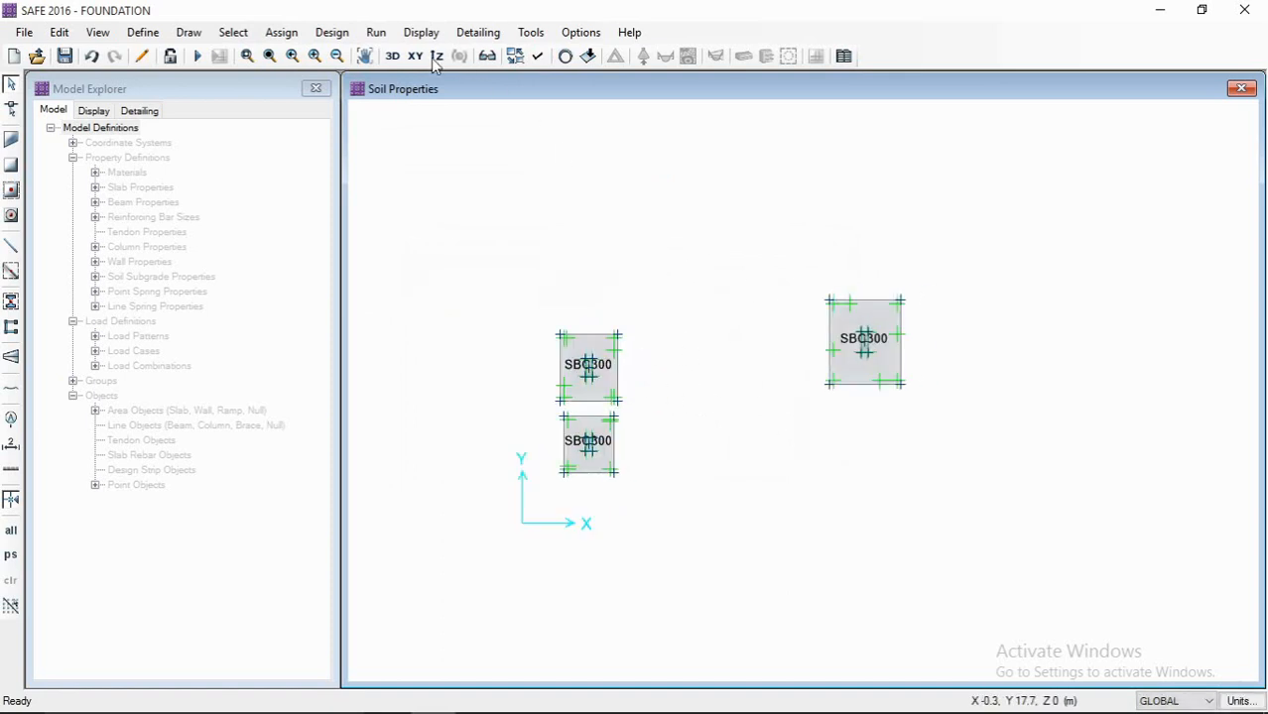
- Run the analysis of the revised foundation model
click(376, 31)
click(408, 53)
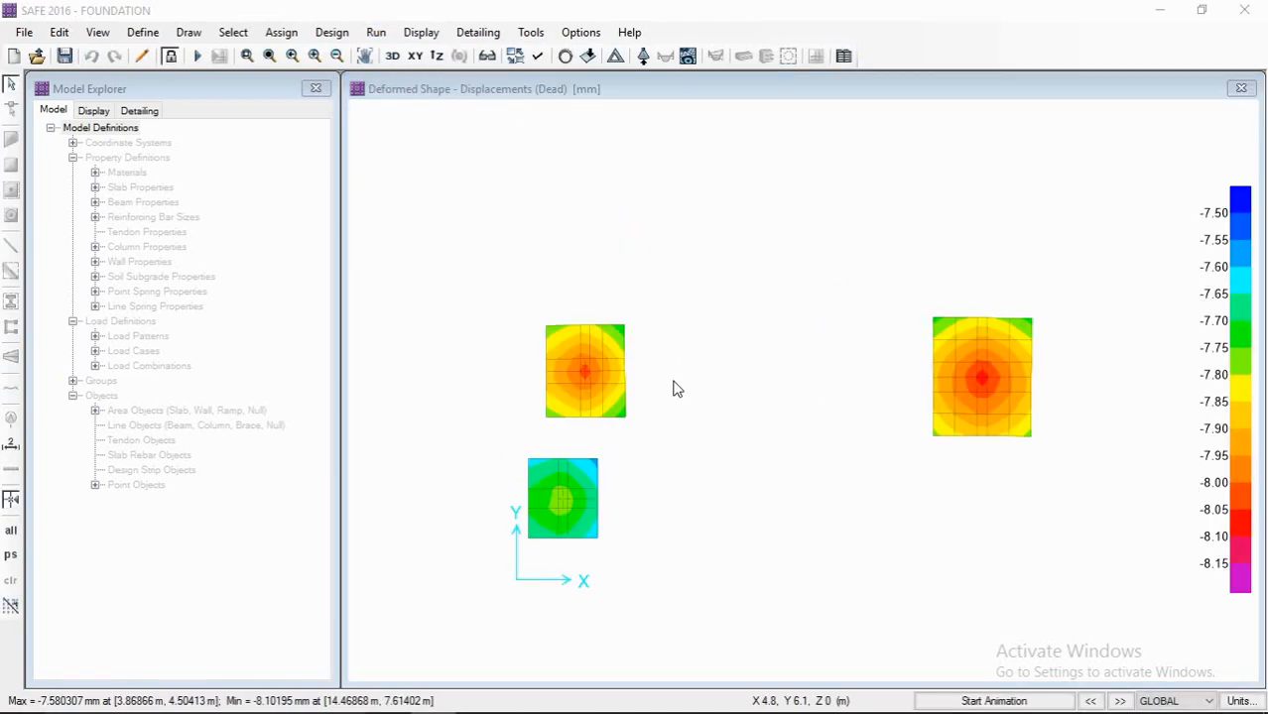
middle_drag(683, 384, 641, 384)
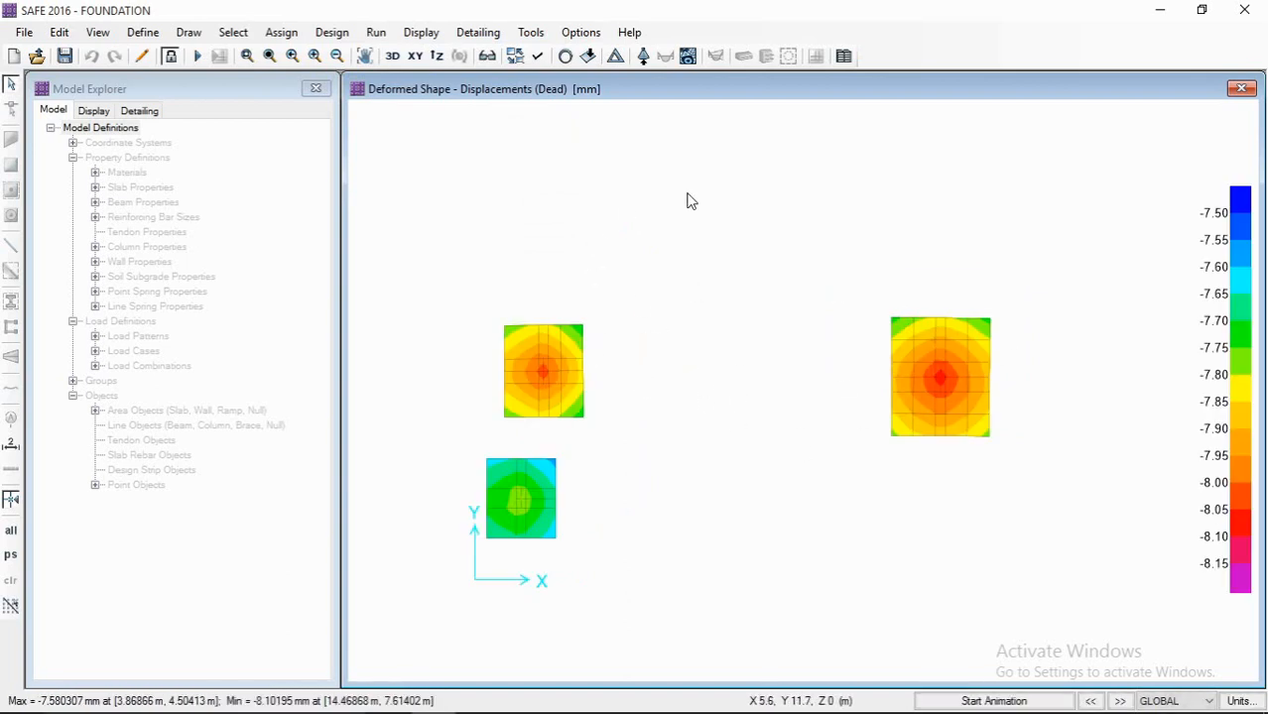
click(567, 56)
click(587, 57)
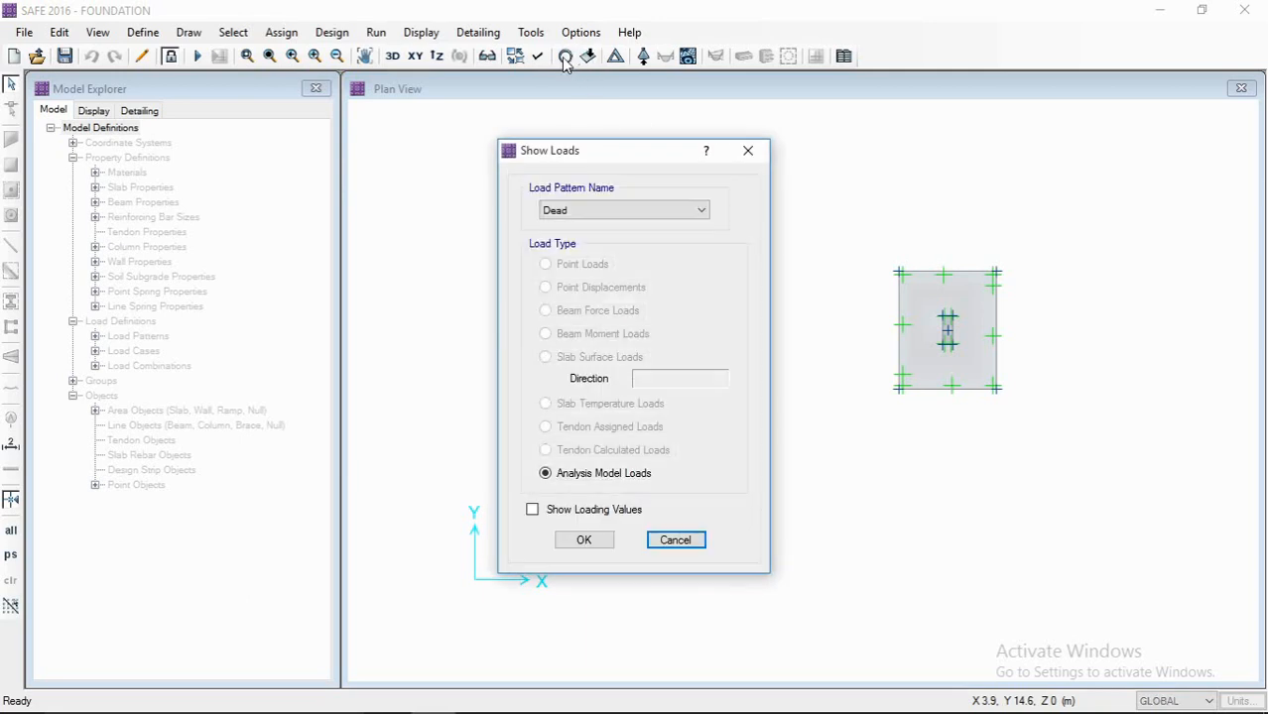
click(748, 150)
- Display the deformed shape with displacement contours for load combination UDCONN2, using automatic scaling
click(615, 56)
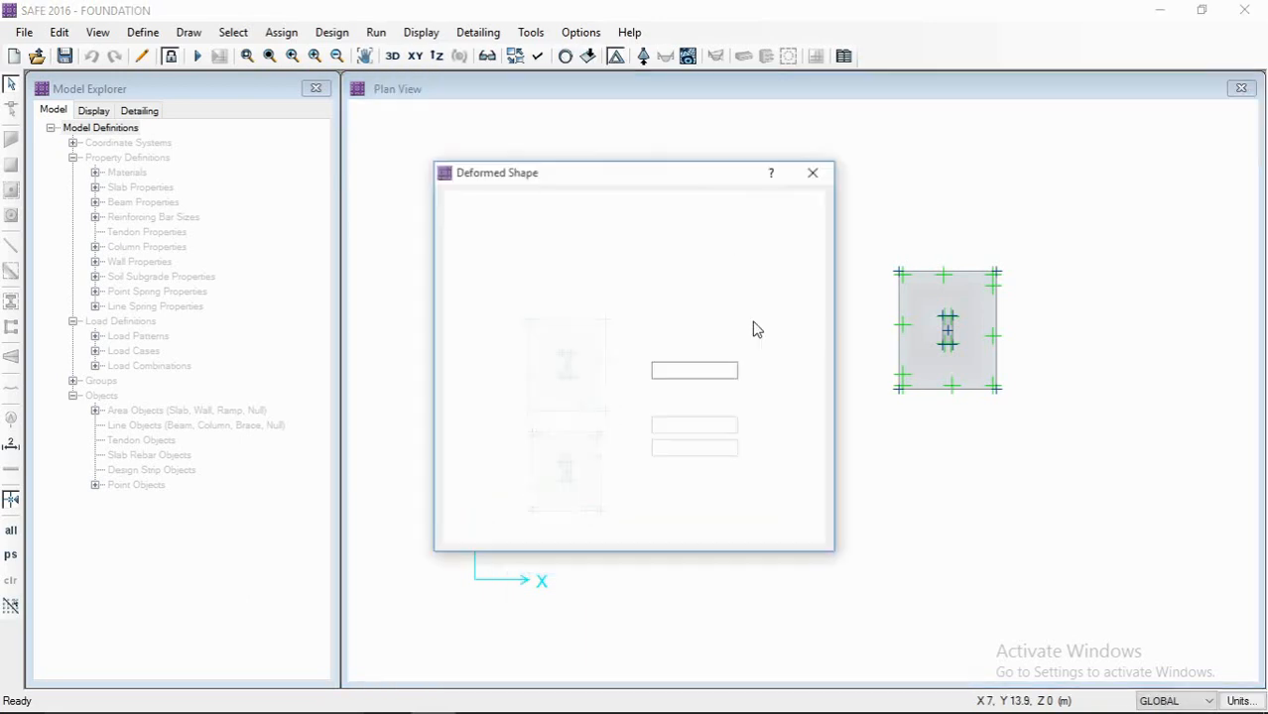
drag(646, 172, 694, 171)
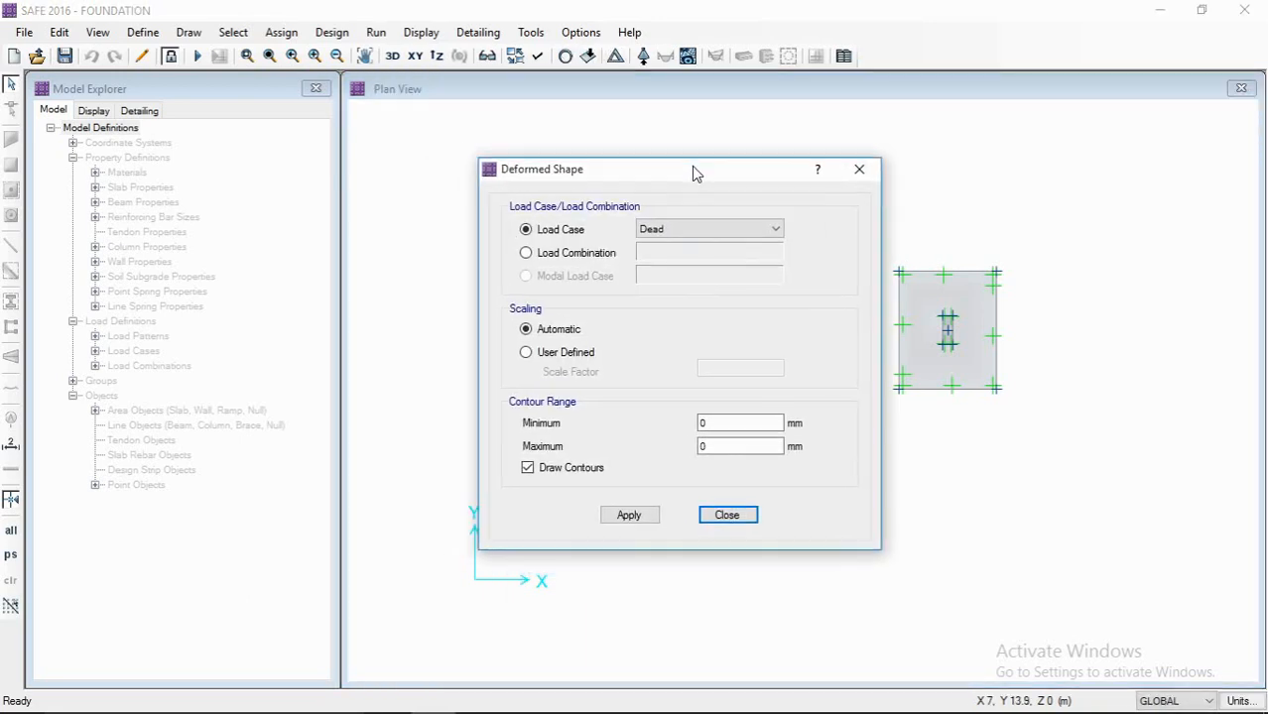
click(568, 256)
click(721, 252)
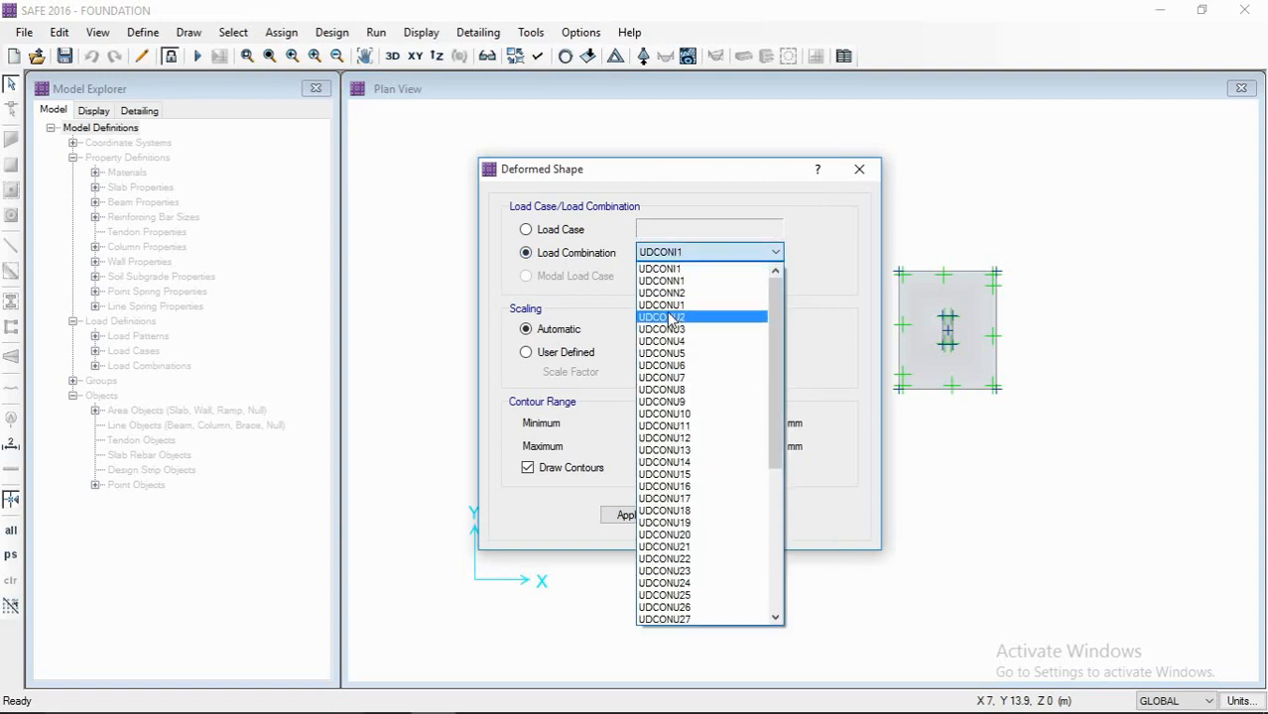
click(678, 294)
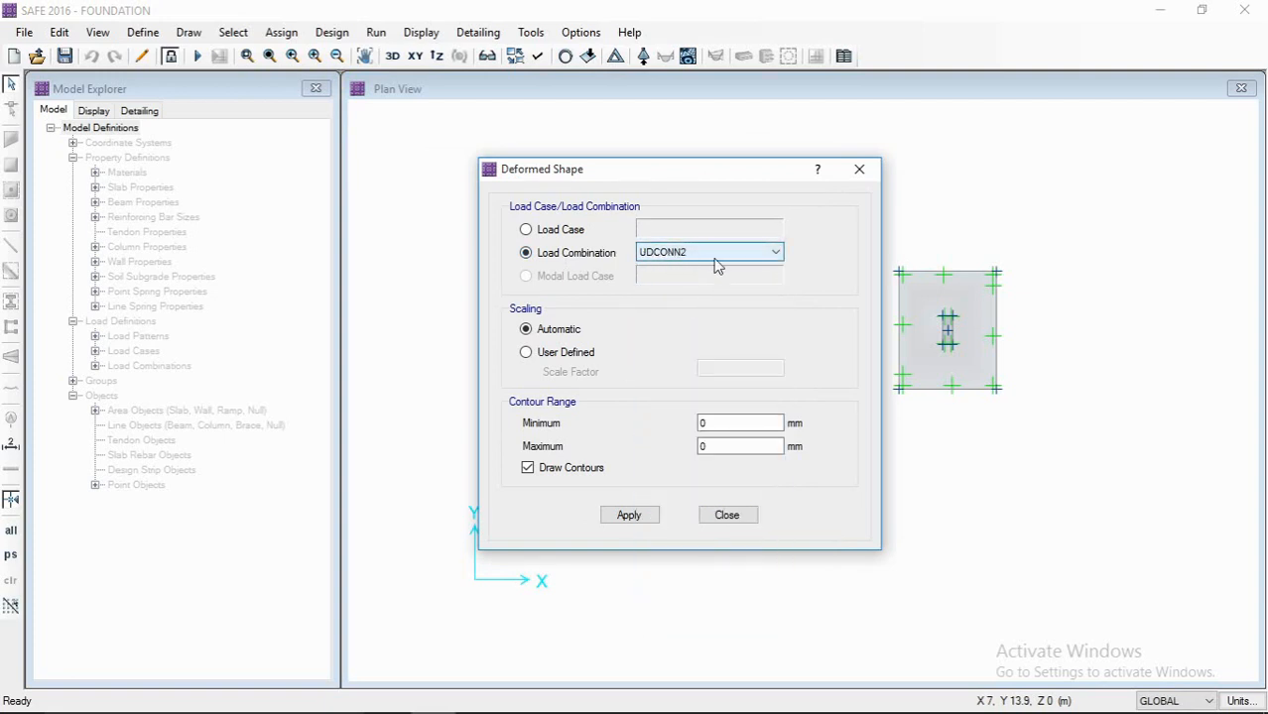
click(629, 515)
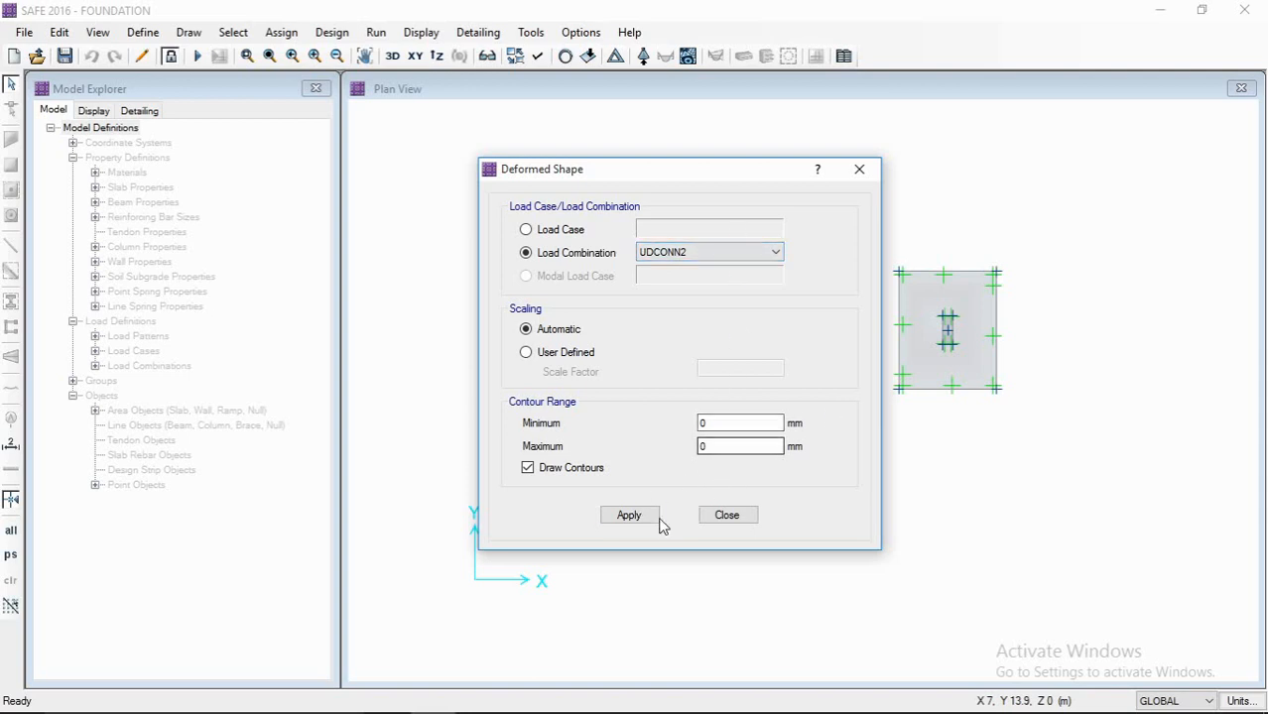
click(629, 515)
click(727, 515)
- Examine the UDCONN2 displacement values at the centres and edges of all three footings
mouse_move(522, 523)
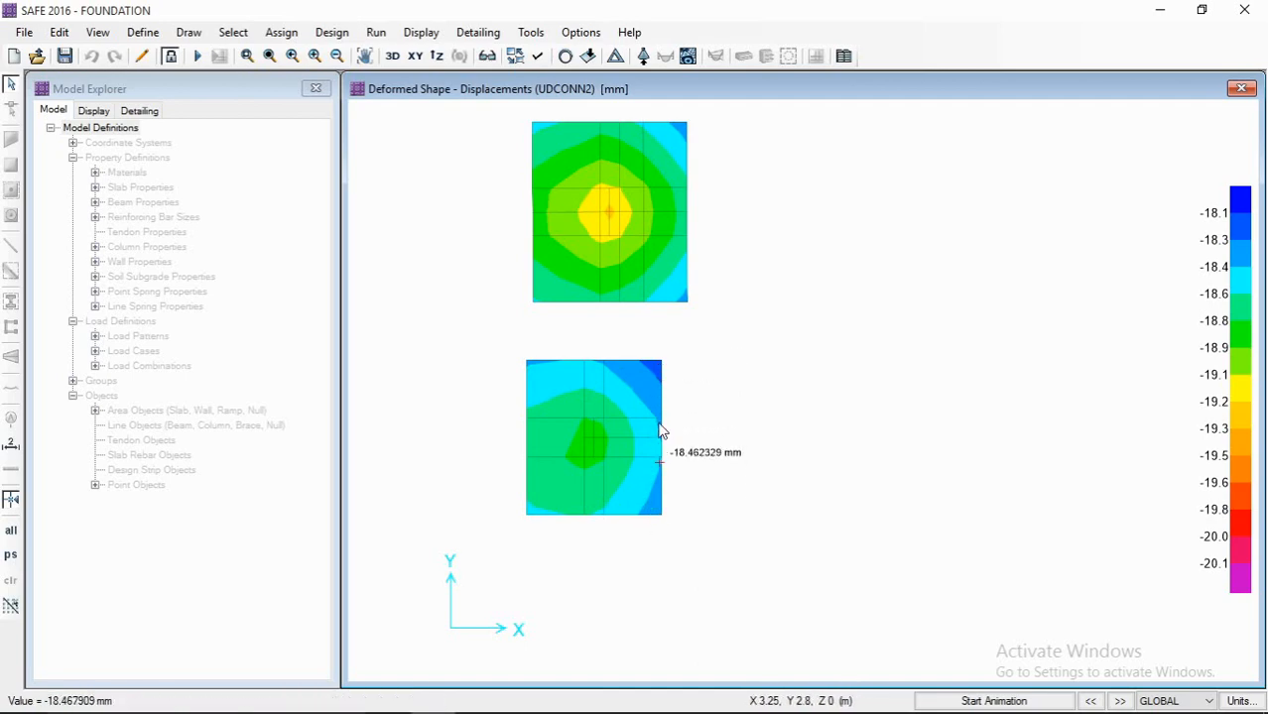
middle_drag(651, 360, 613, 492)
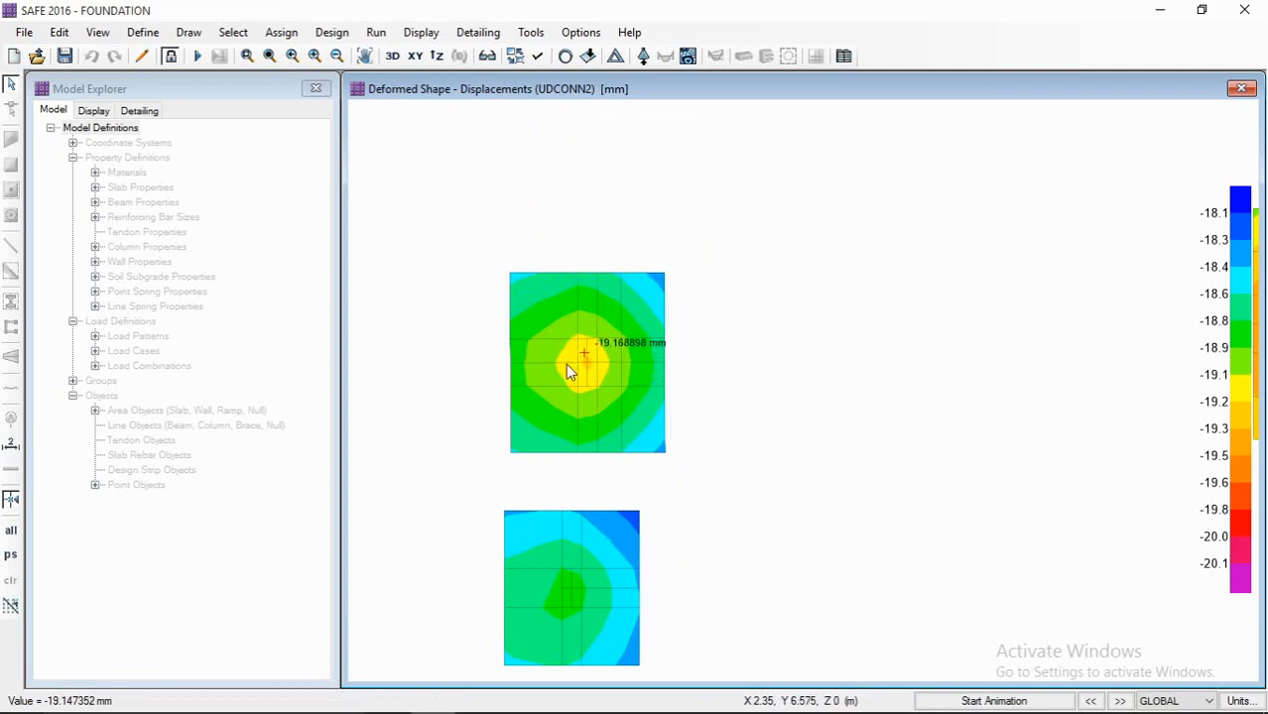
scroll(562, 382, down, 1)
middle_drag(727, 389, 425, 402)
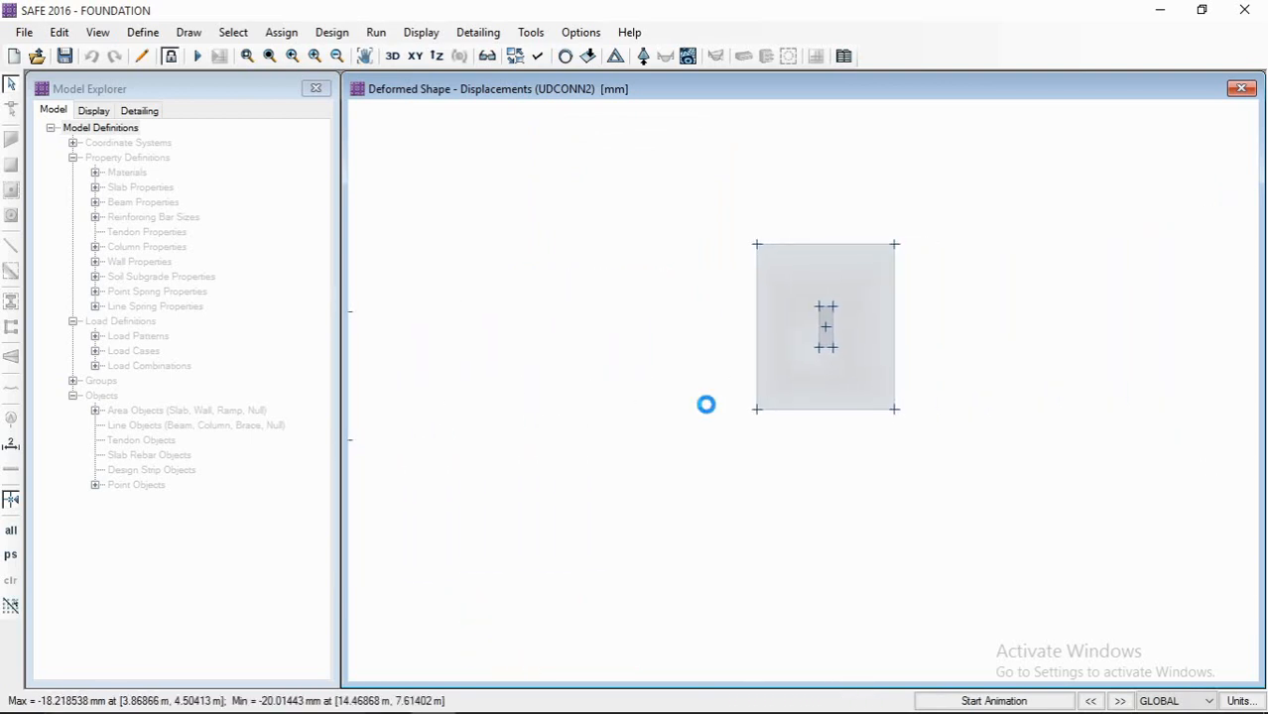
scroll(842, 367, up, 1)
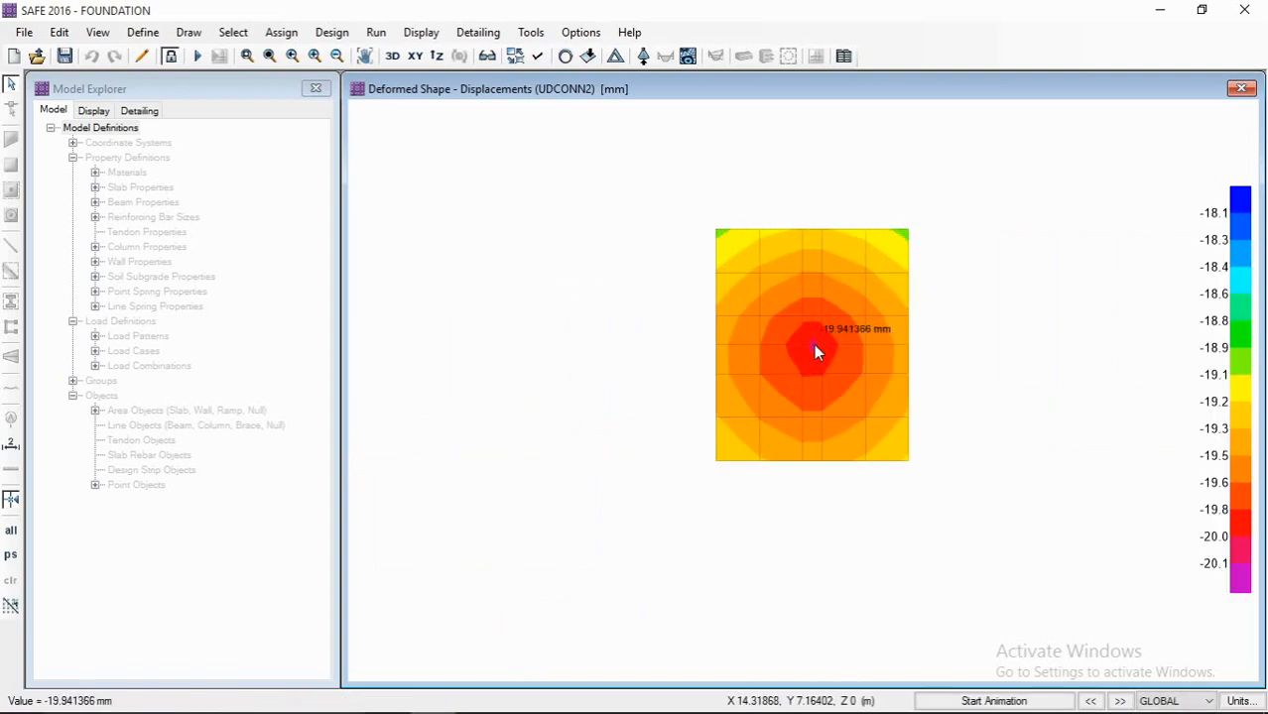
scroll(810, 349, up, 1)
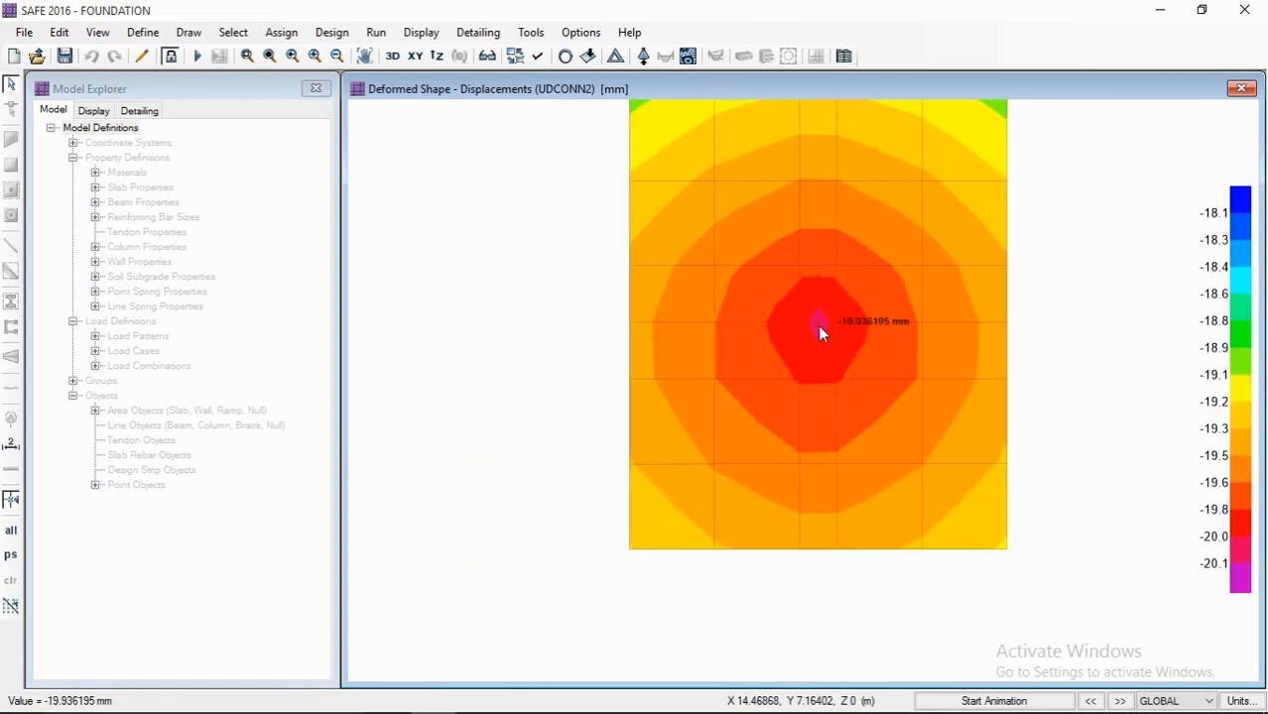
scroll(819, 327, up, 1)
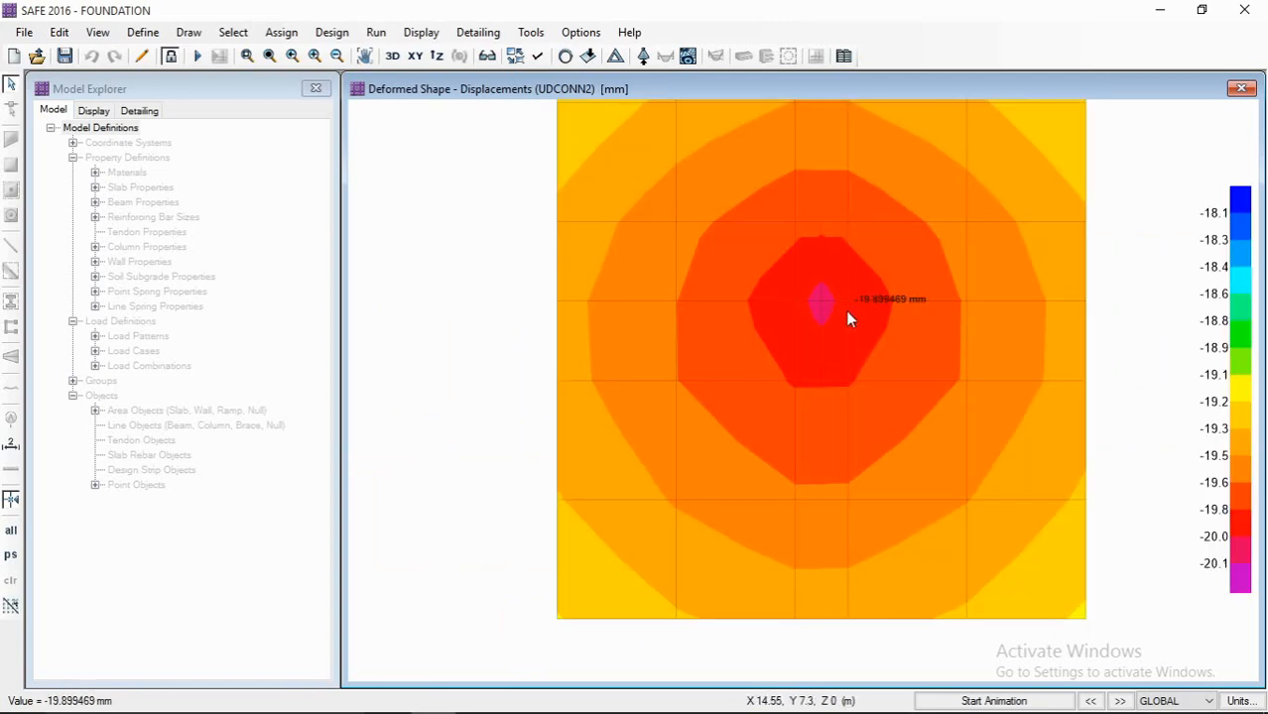
scroll(848, 314, up, 1)
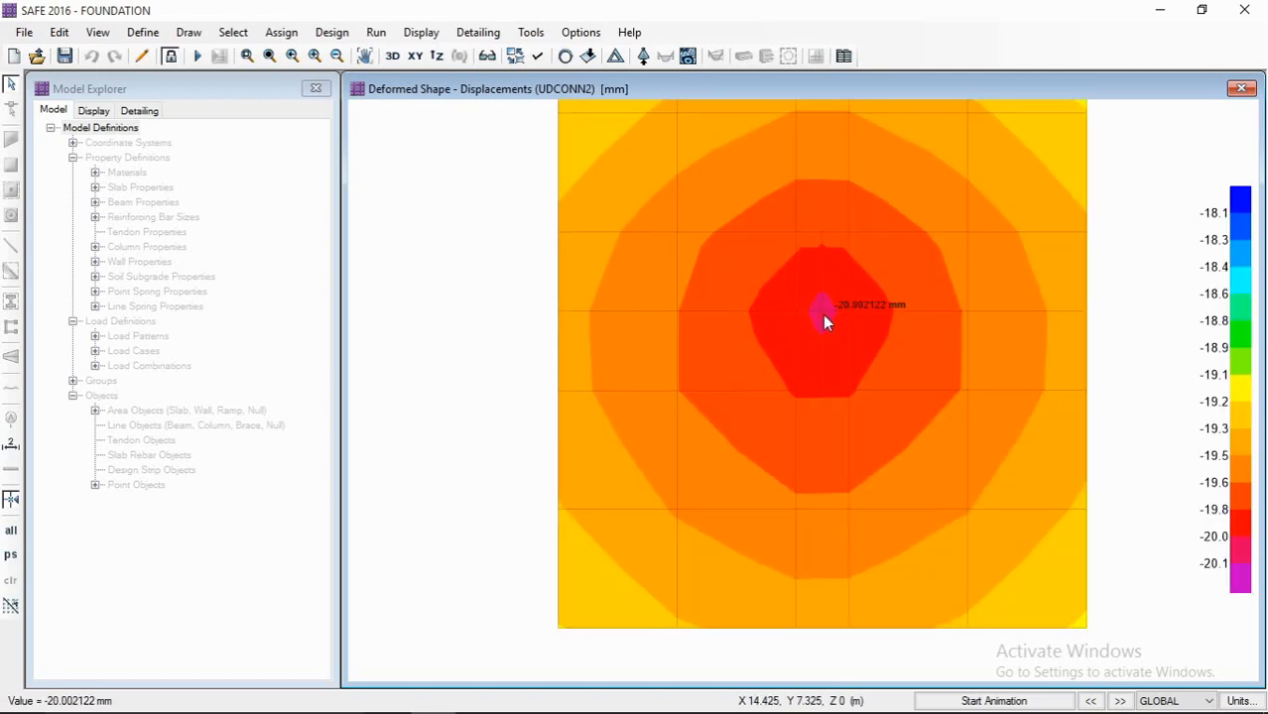
scroll(822, 315, down, 3)
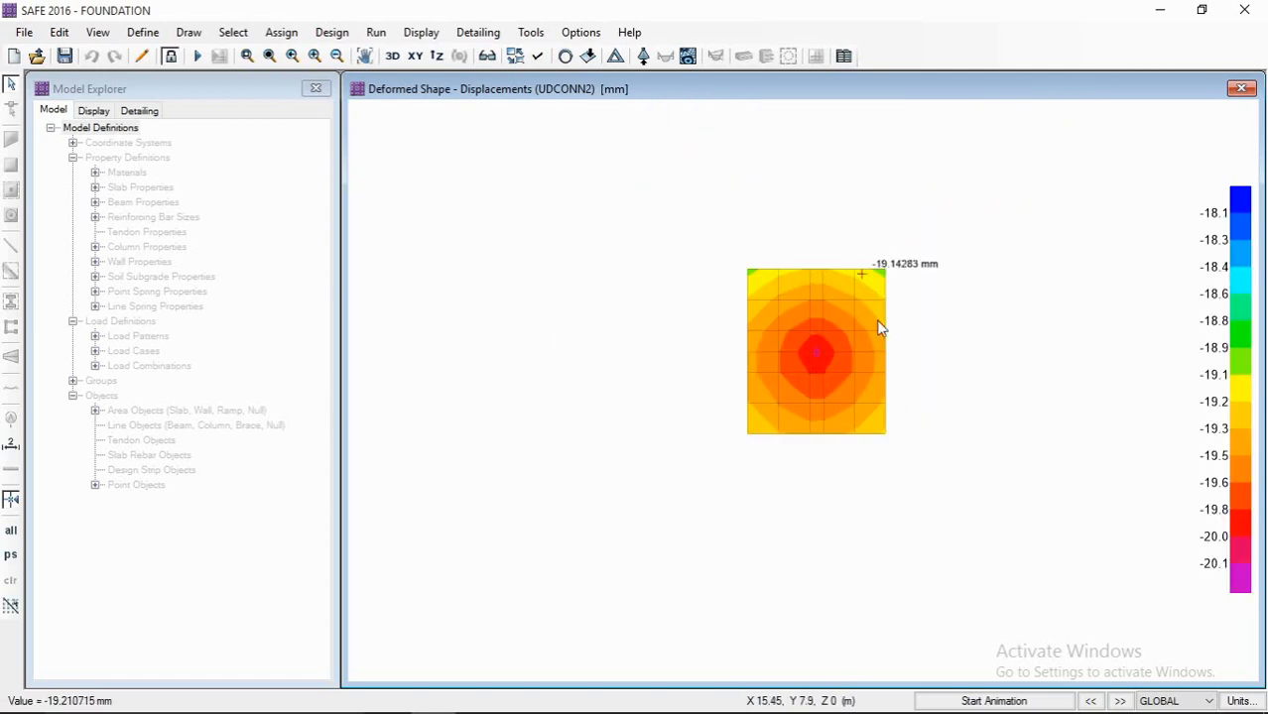
middle_drag(807, 351, 769, 345)
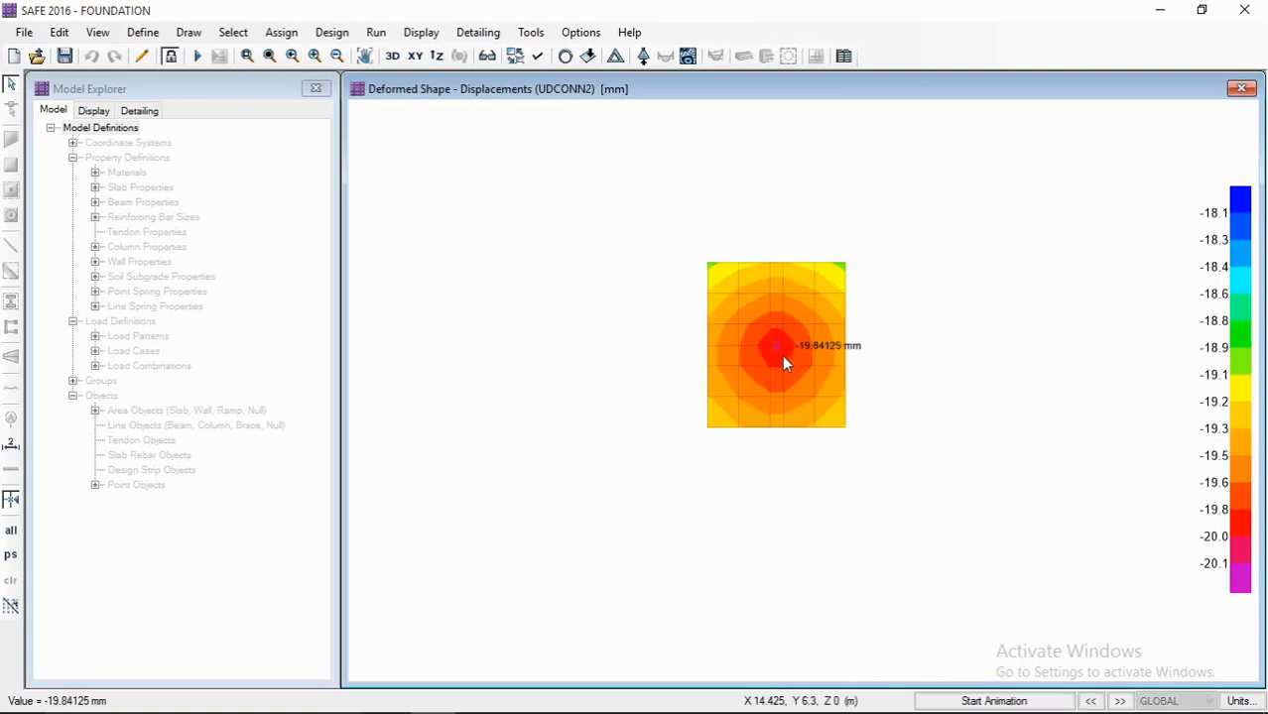
scroll(782, 354, up, 2)
middle_drag(778, 301, 732, 420)
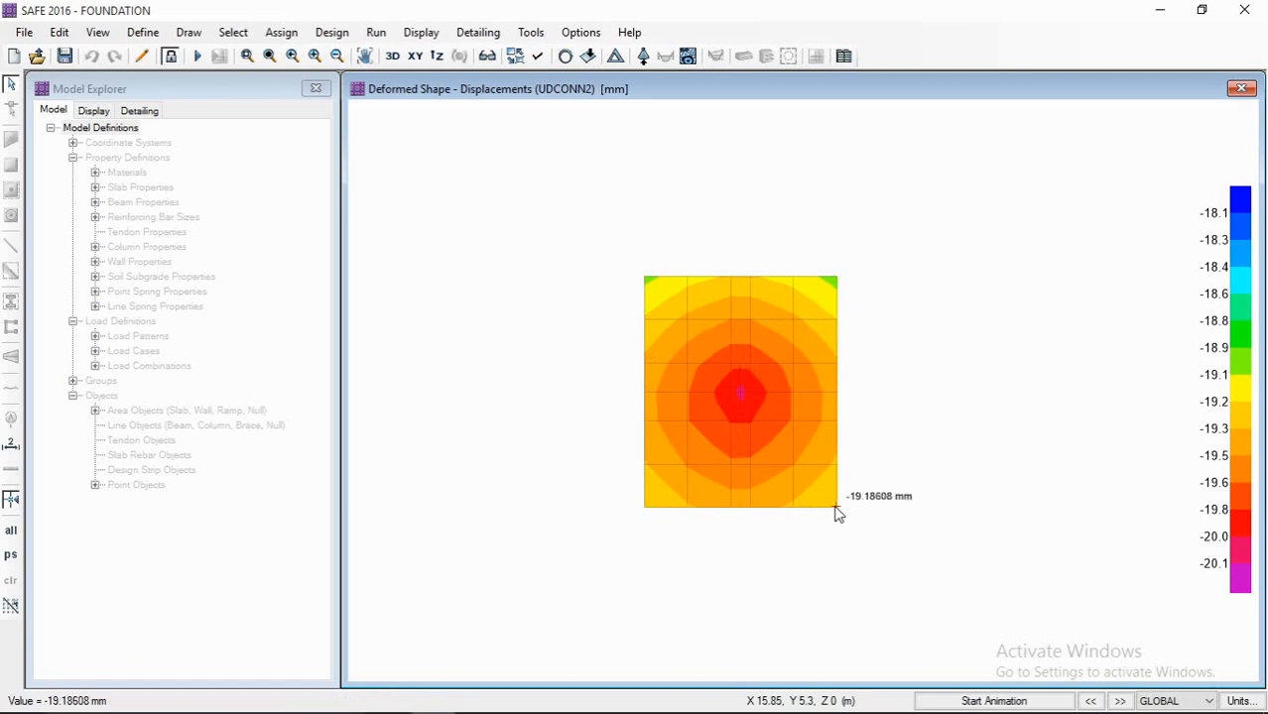
scroll(779, 321, down, 2)
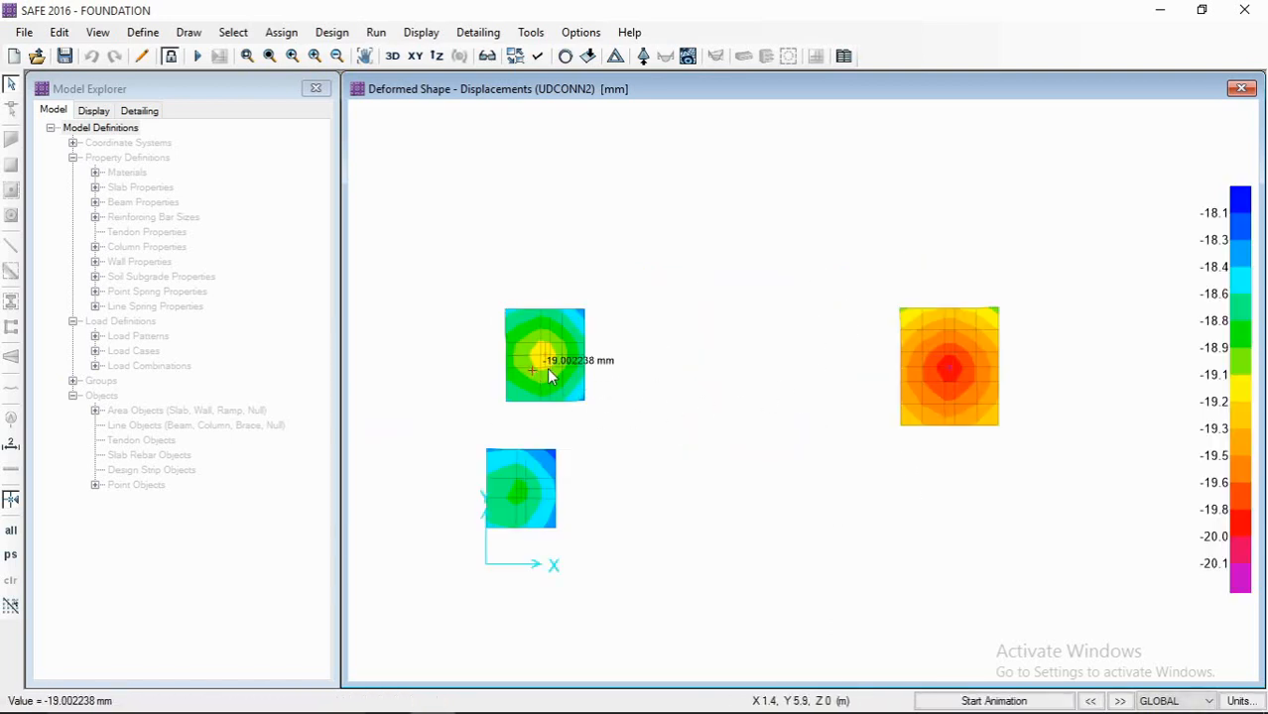
middle_drag(580, 396, 633, 390)
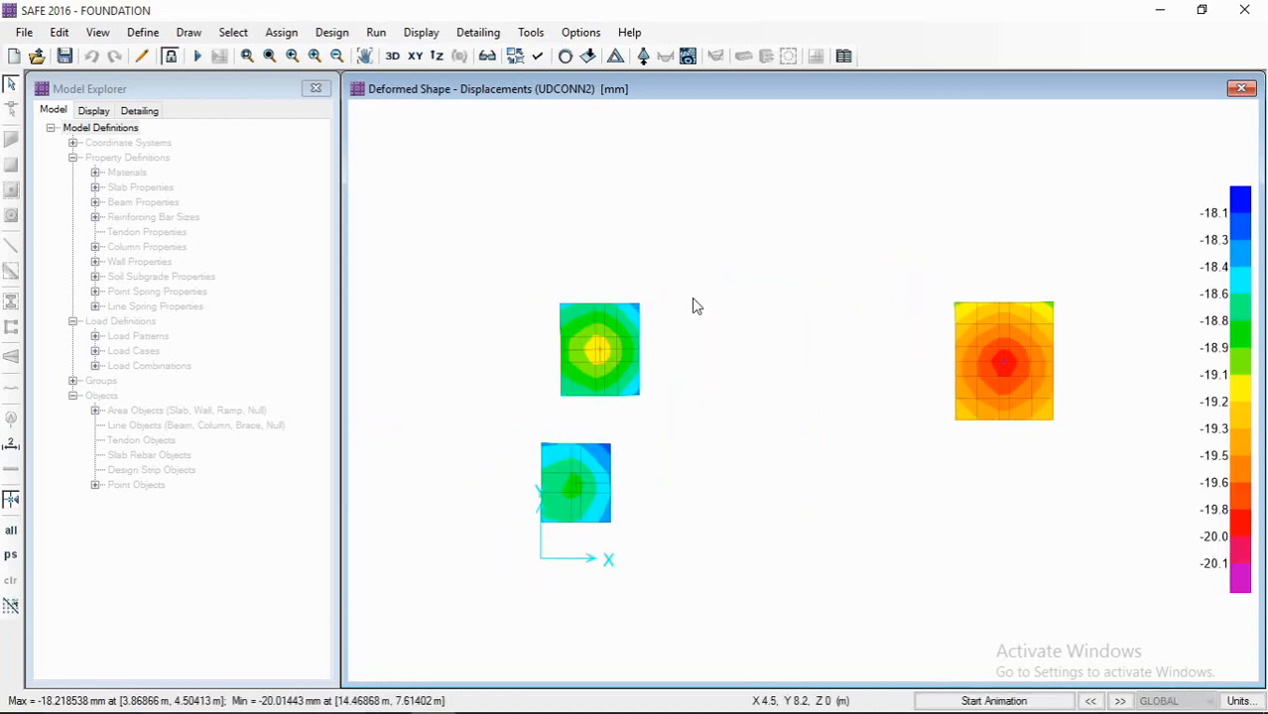
- Display the Fz point reactions as arrows for load combination UDCONN2
click(642, 55)
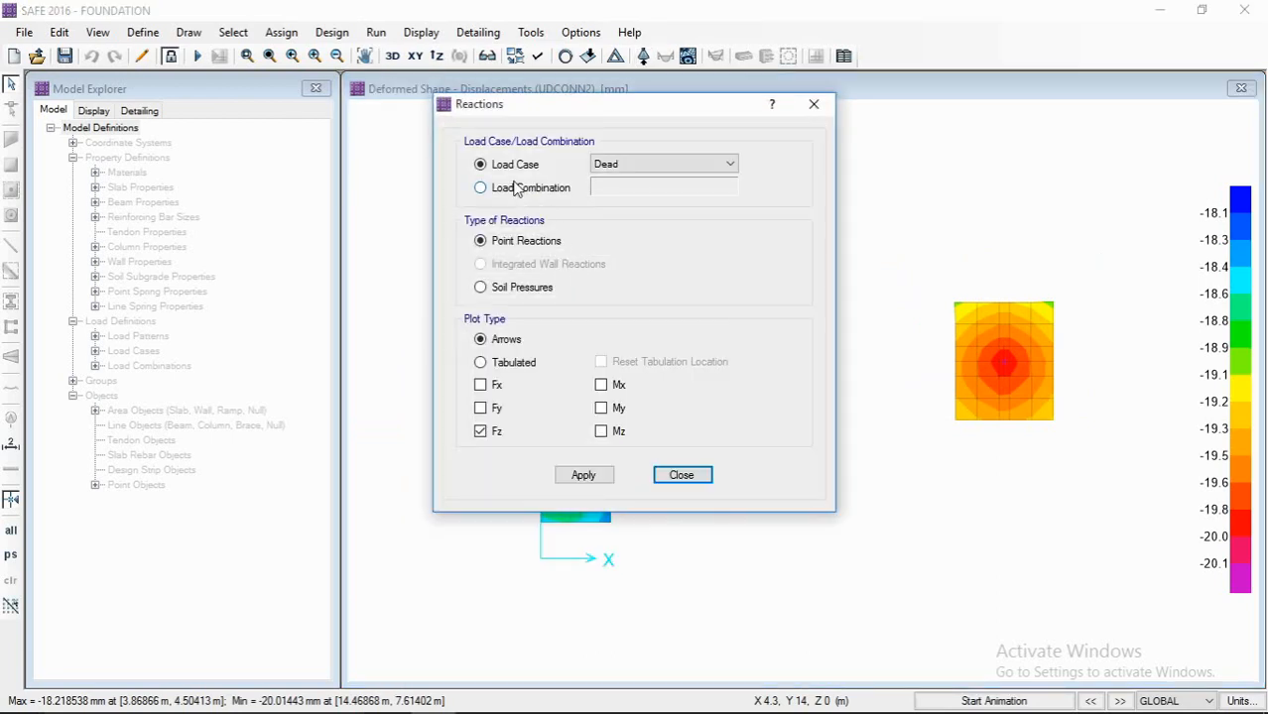
click(516, 189)
click(730, 187)
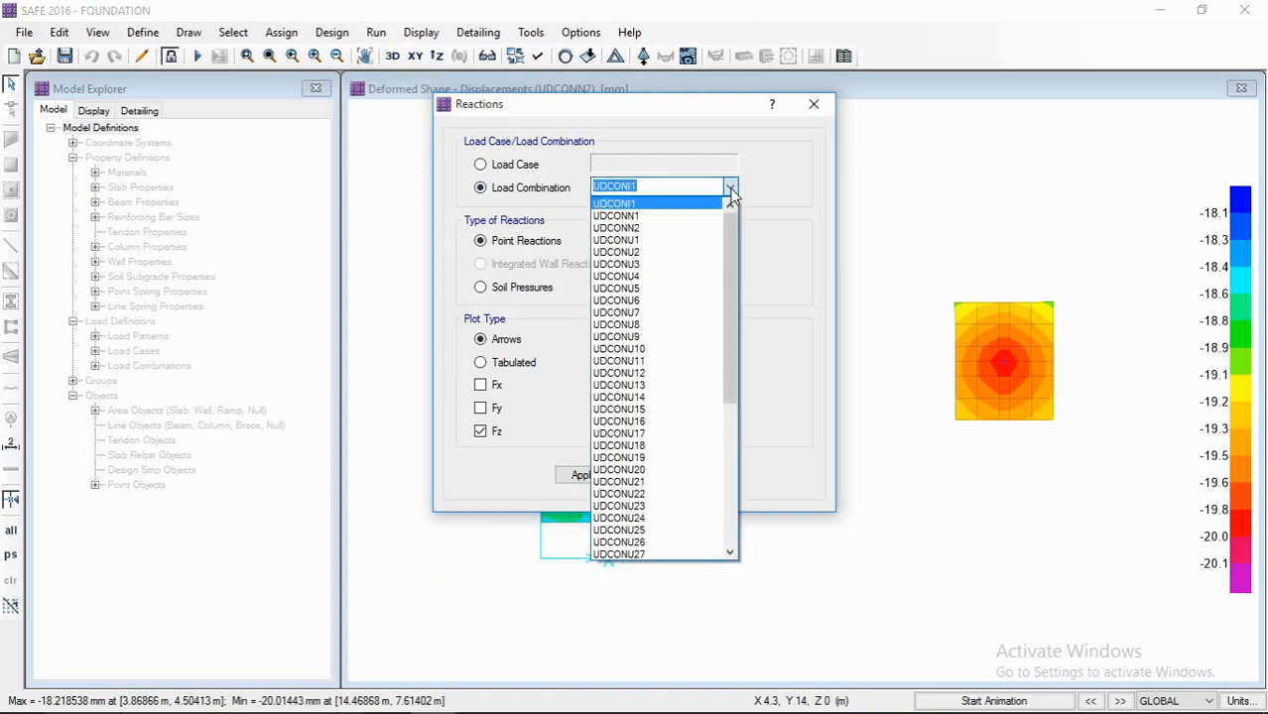
scroll(723, 222, down, 6)
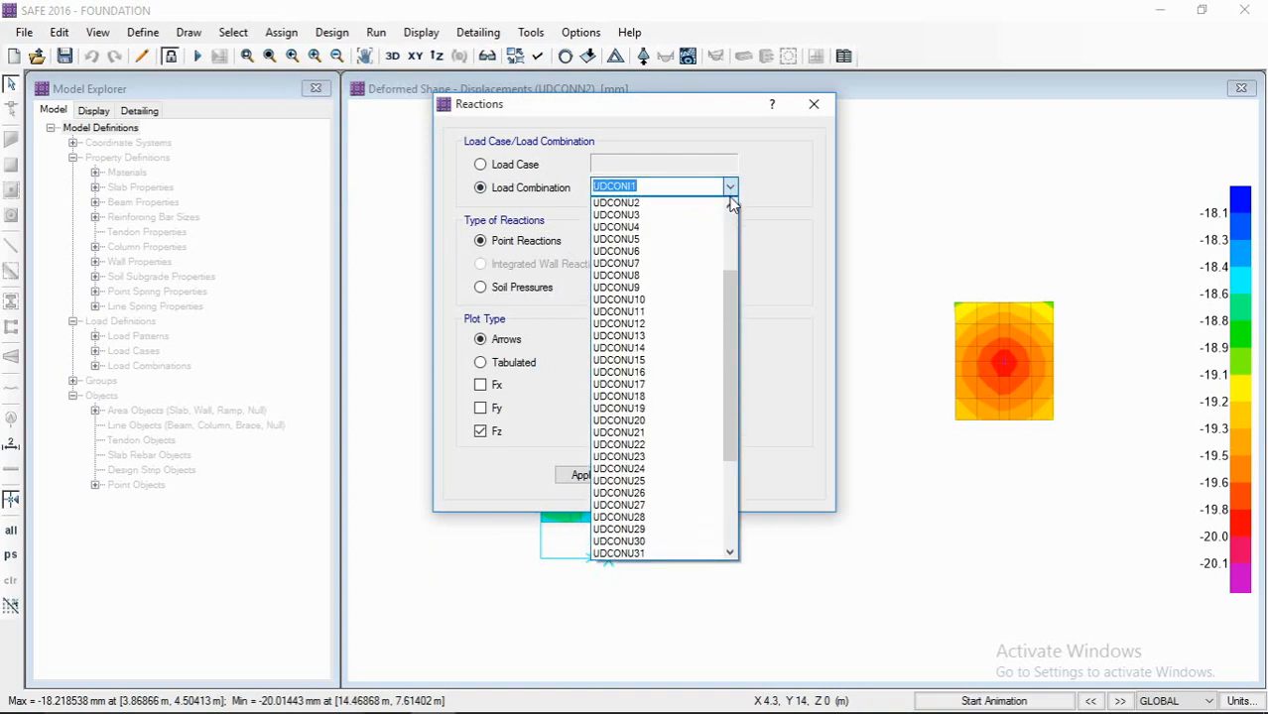
scroll(723, 222, down, 1)
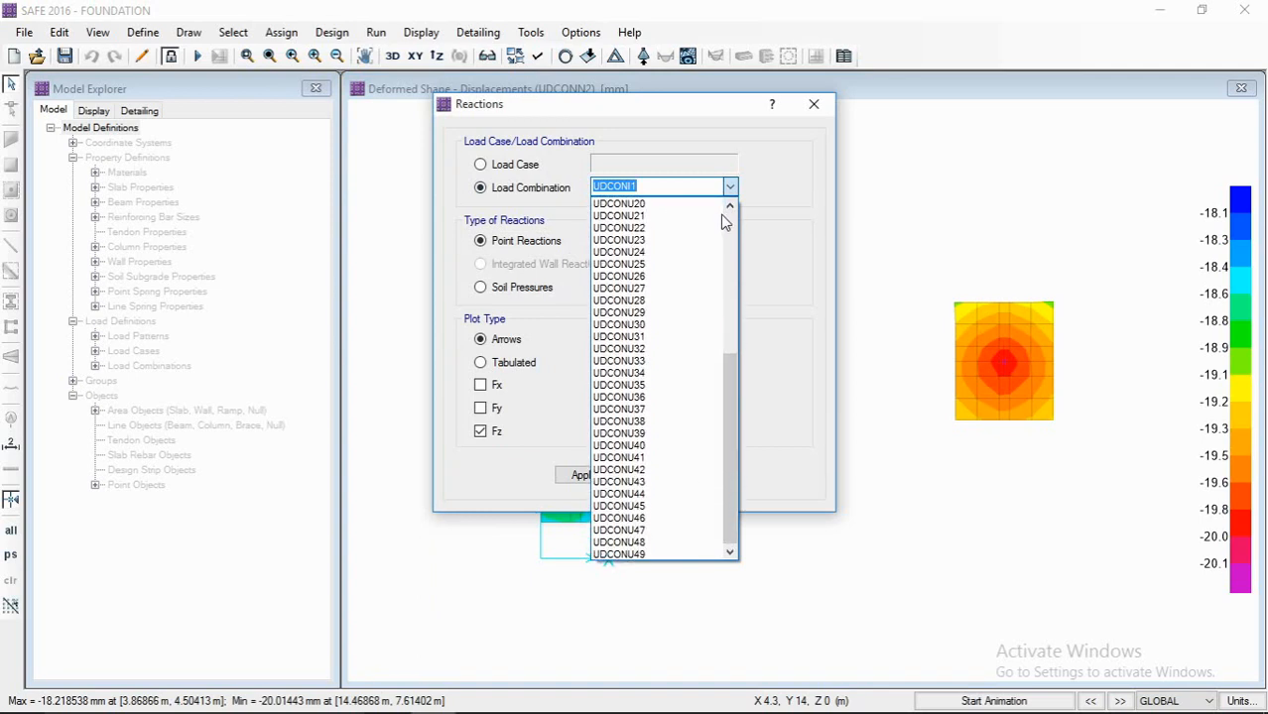
scroll(723, 222, up, 4)
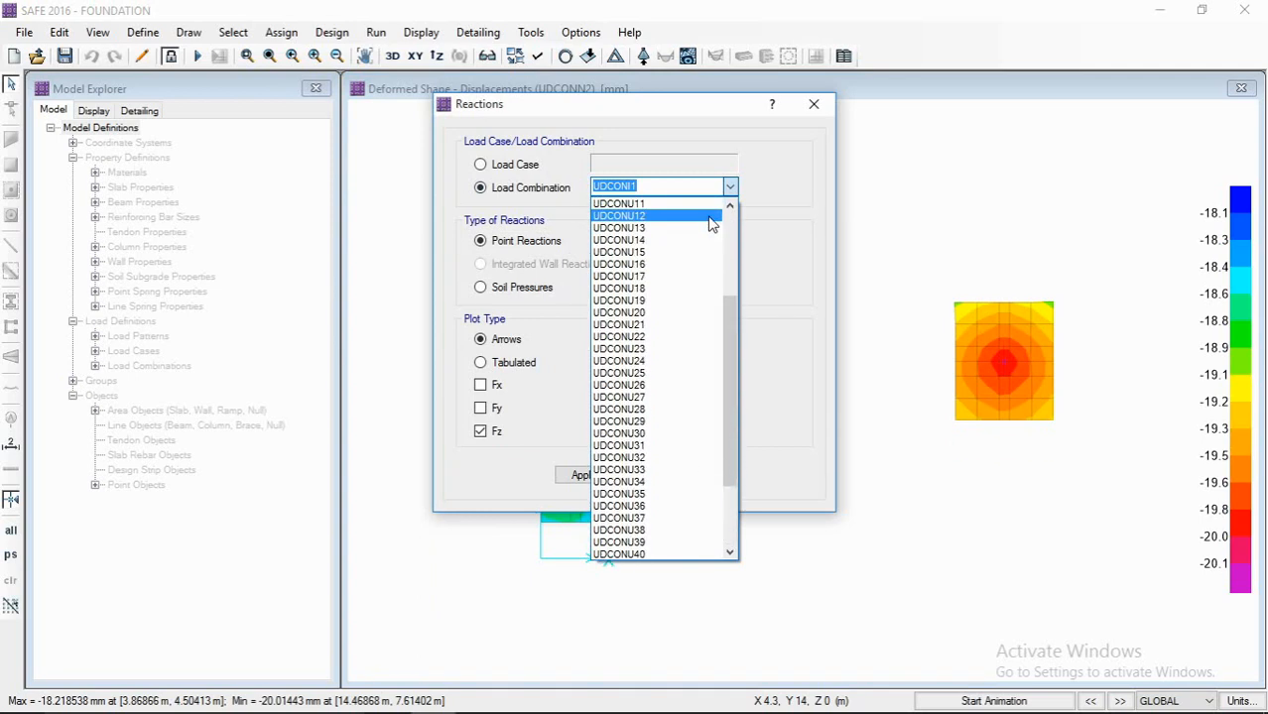
scroll(651, 254, up, 4)
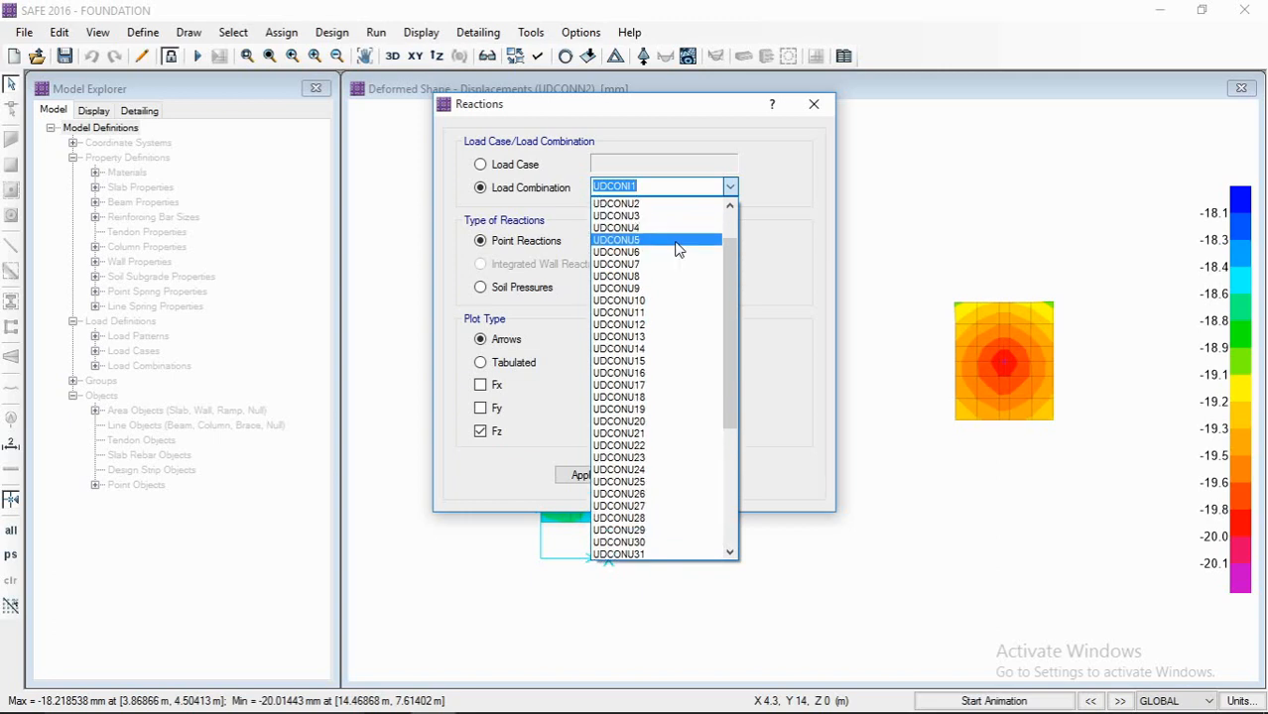
click(642, 227)
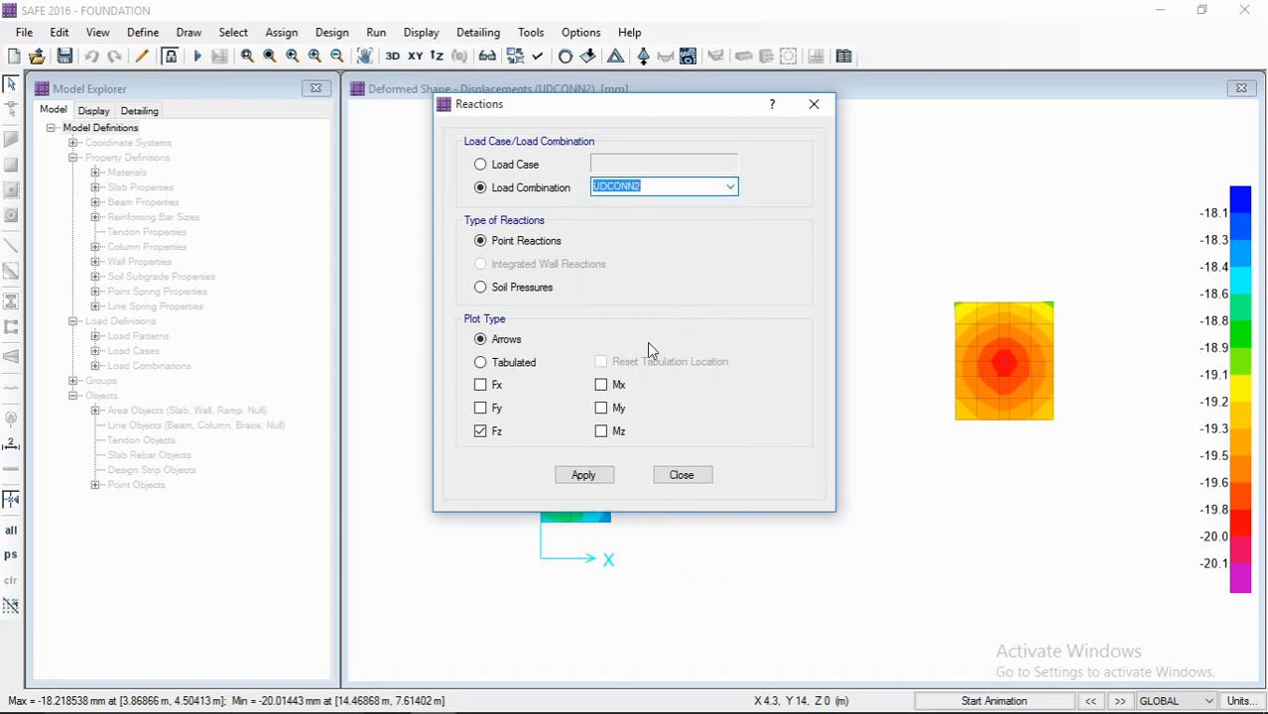
click(584, 475)
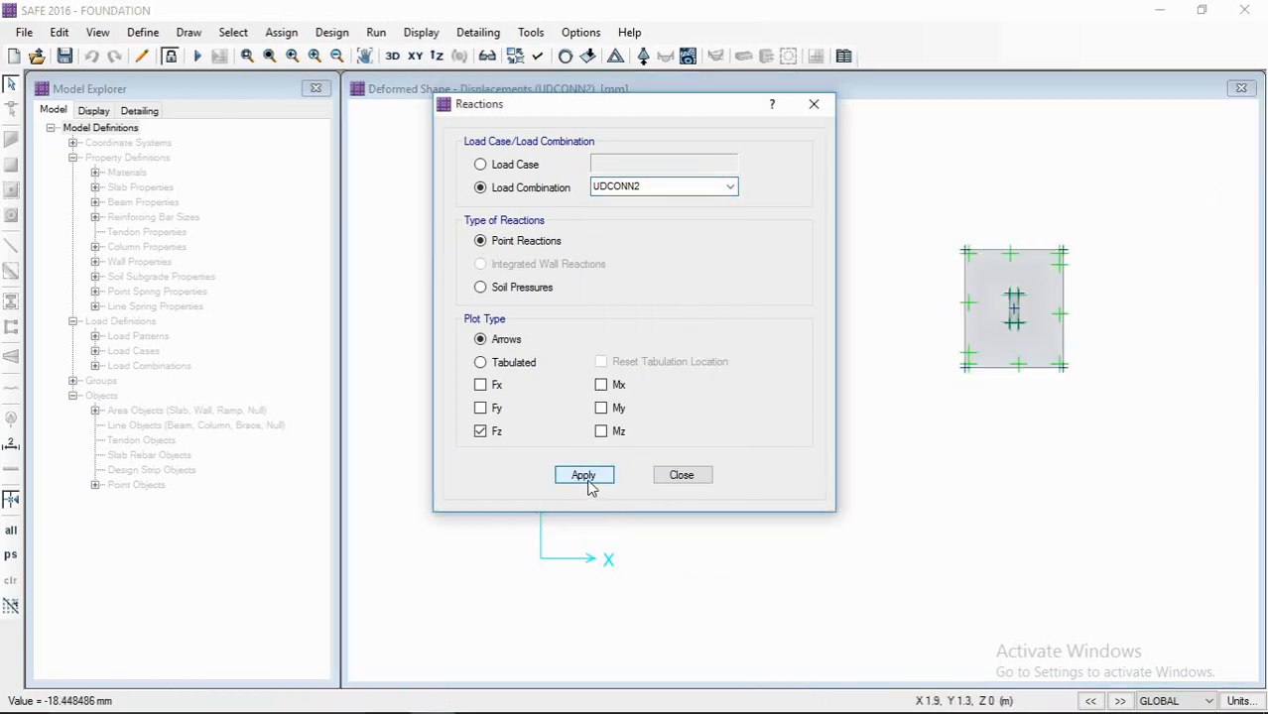
- Display the UDCONN2 soil pressure contours on the deformed shape with automatic scaling and a contour range of -300 to 300 kN/m2
click(481, 287)
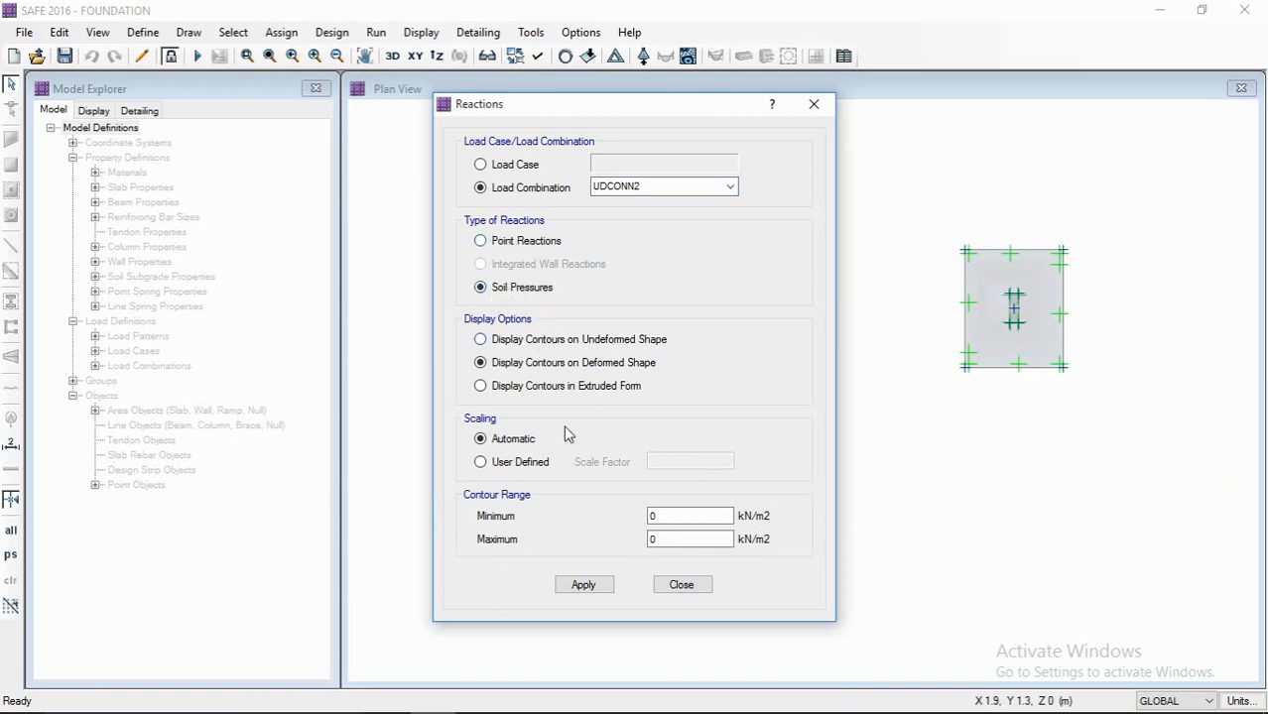
double_click(683, 517)
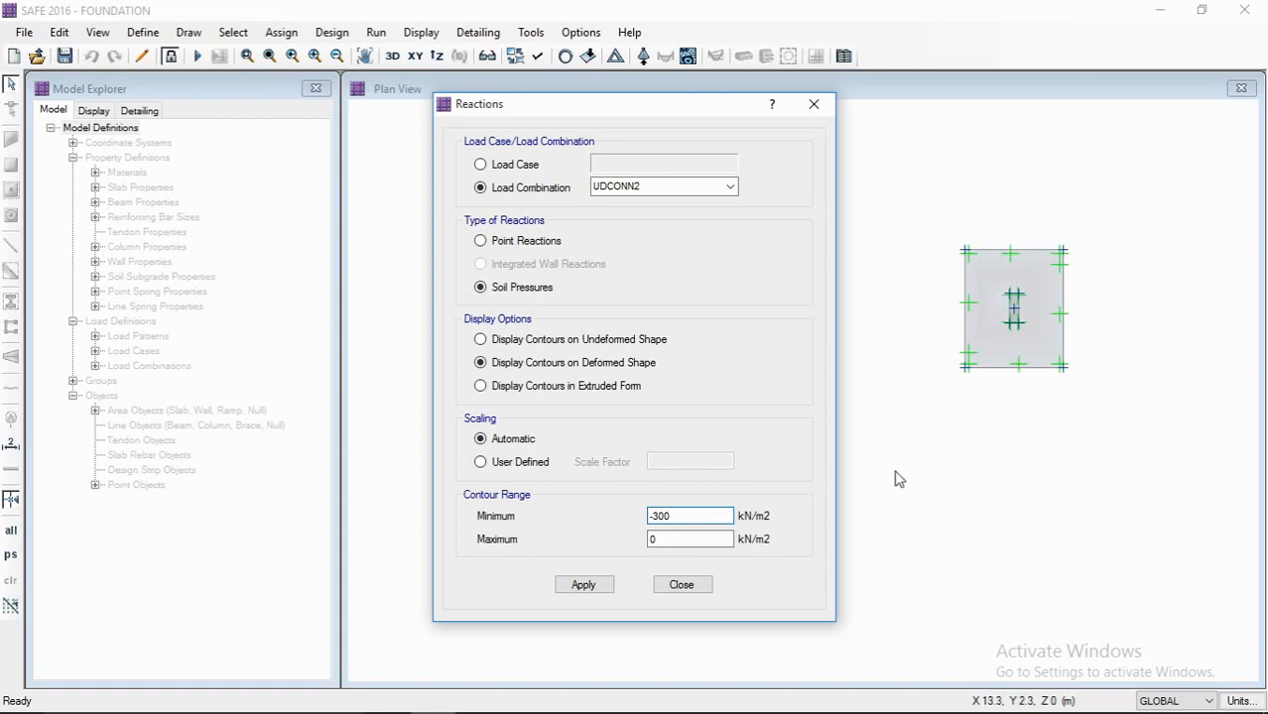
double_click(672, 539)
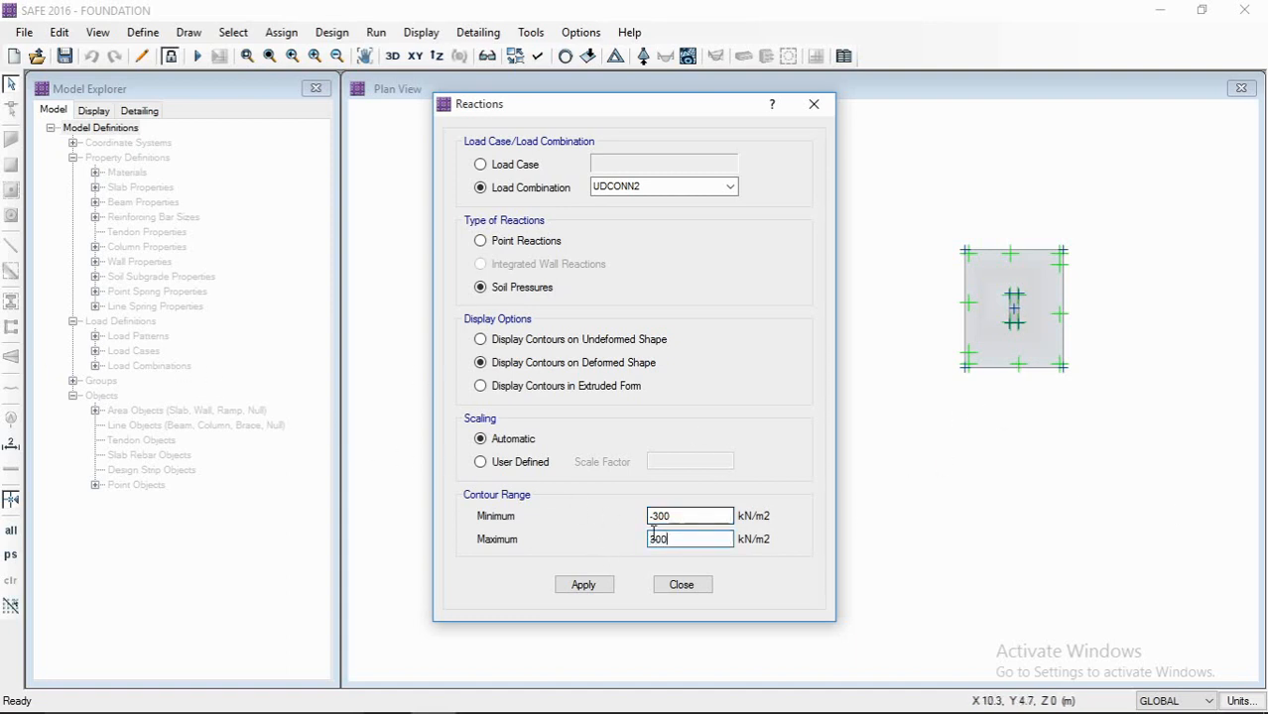
click(583, 585)
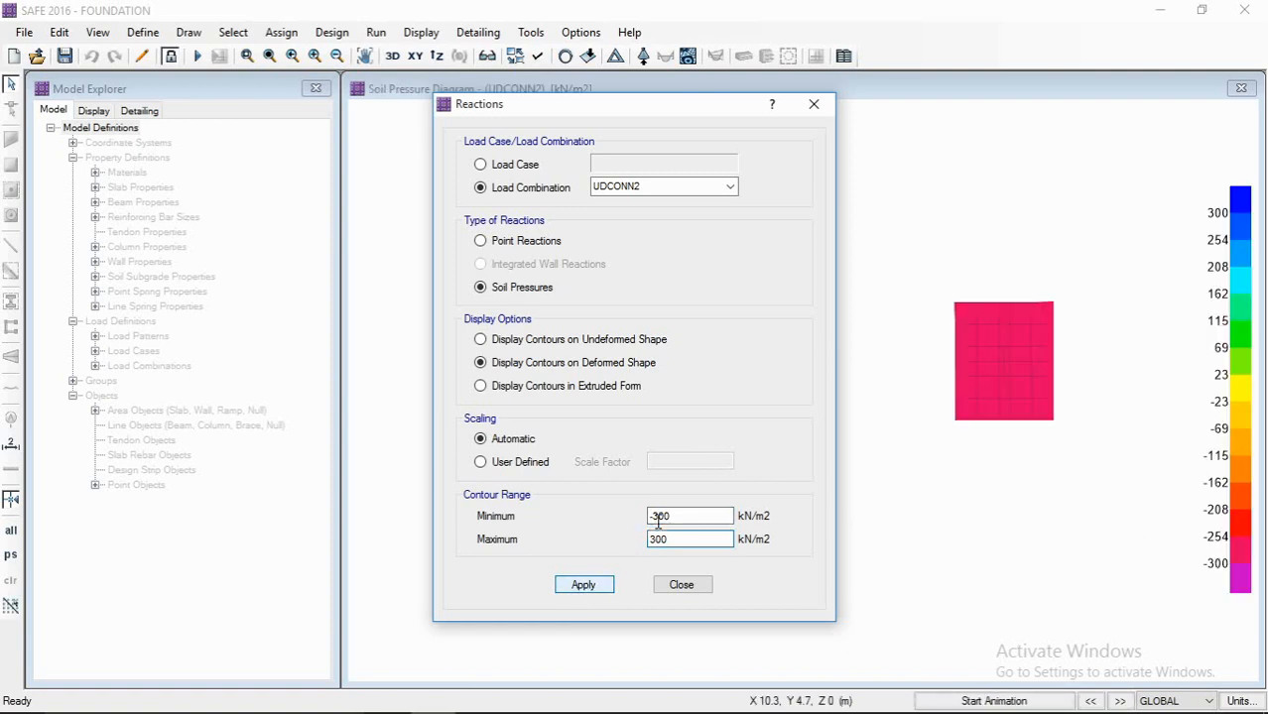
click(682, 585)
- Examine the UDCONN2 soil pressure values across all three footings
scroll(566, 490, up, 2)
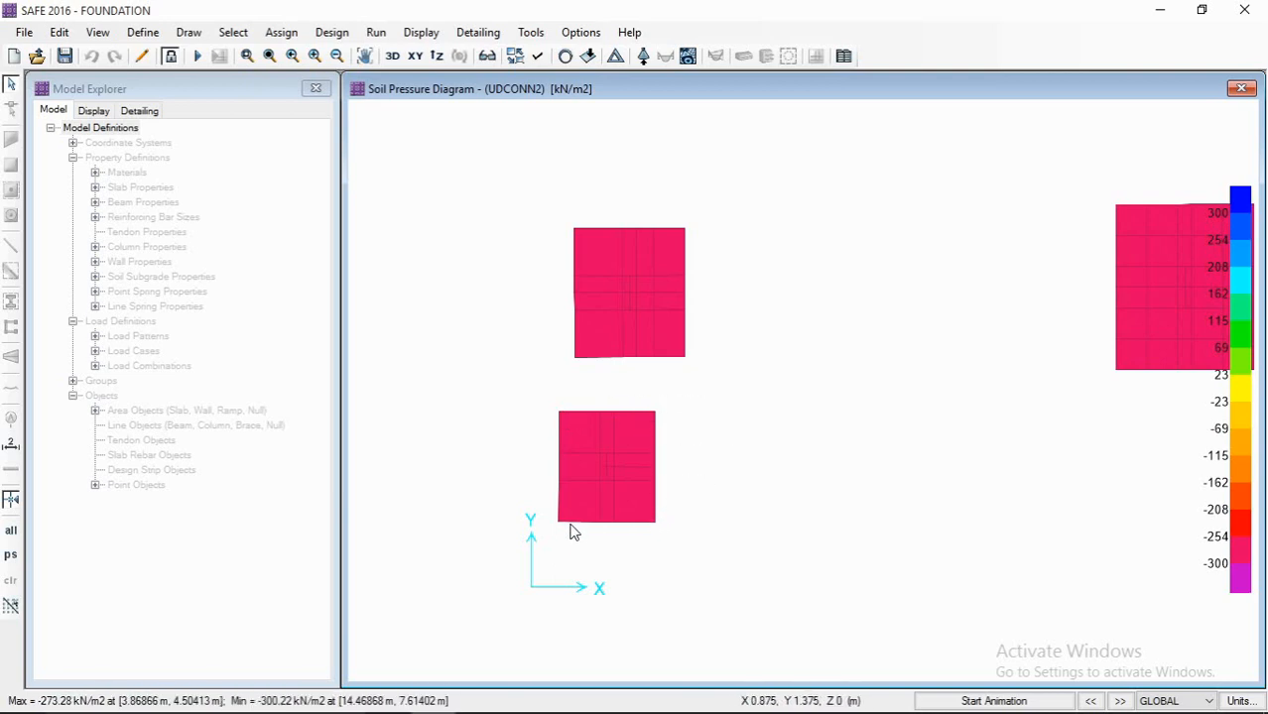
mouse_move(559, 527)
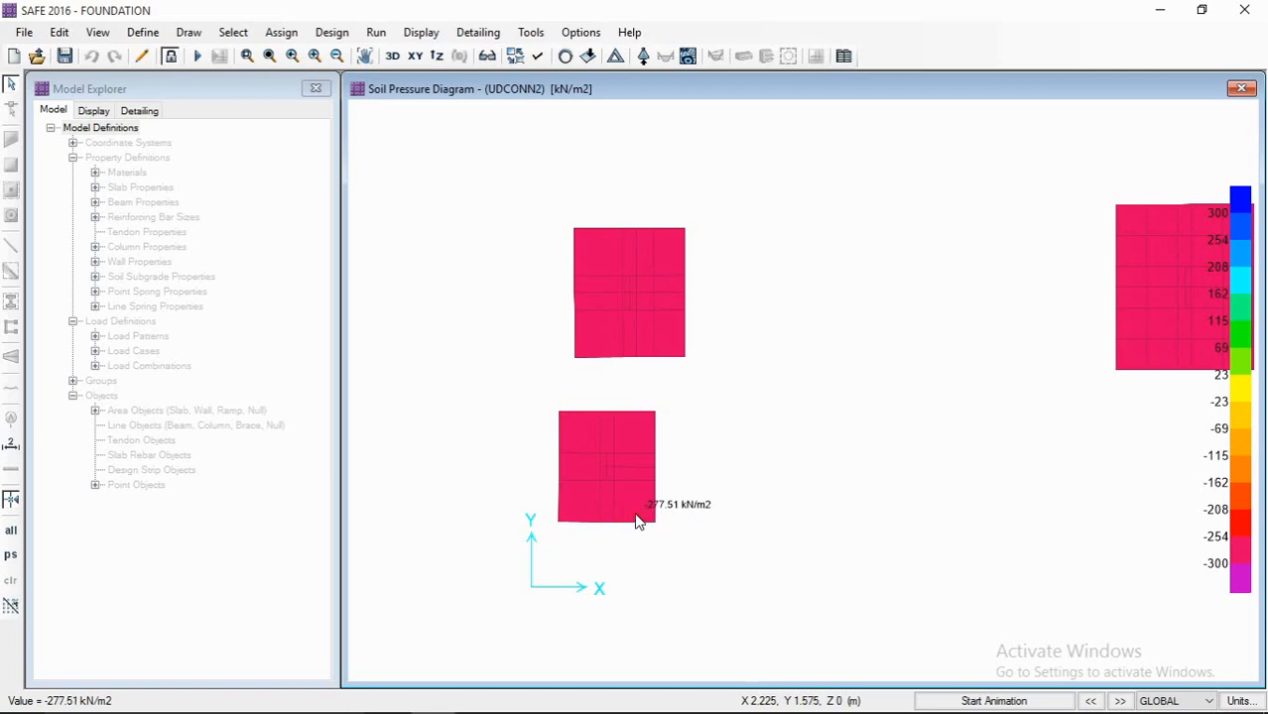
middle_drag(610, 456, 562, 519)
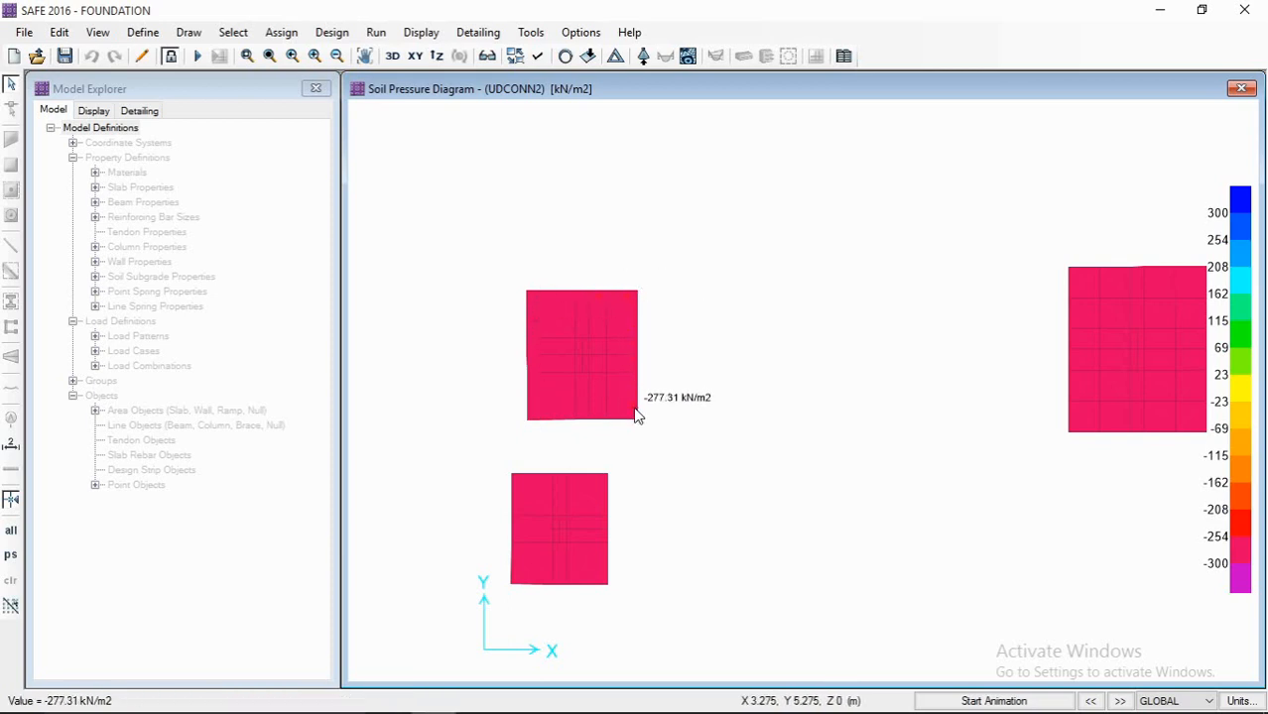
scroll(546, 415, down, 4)
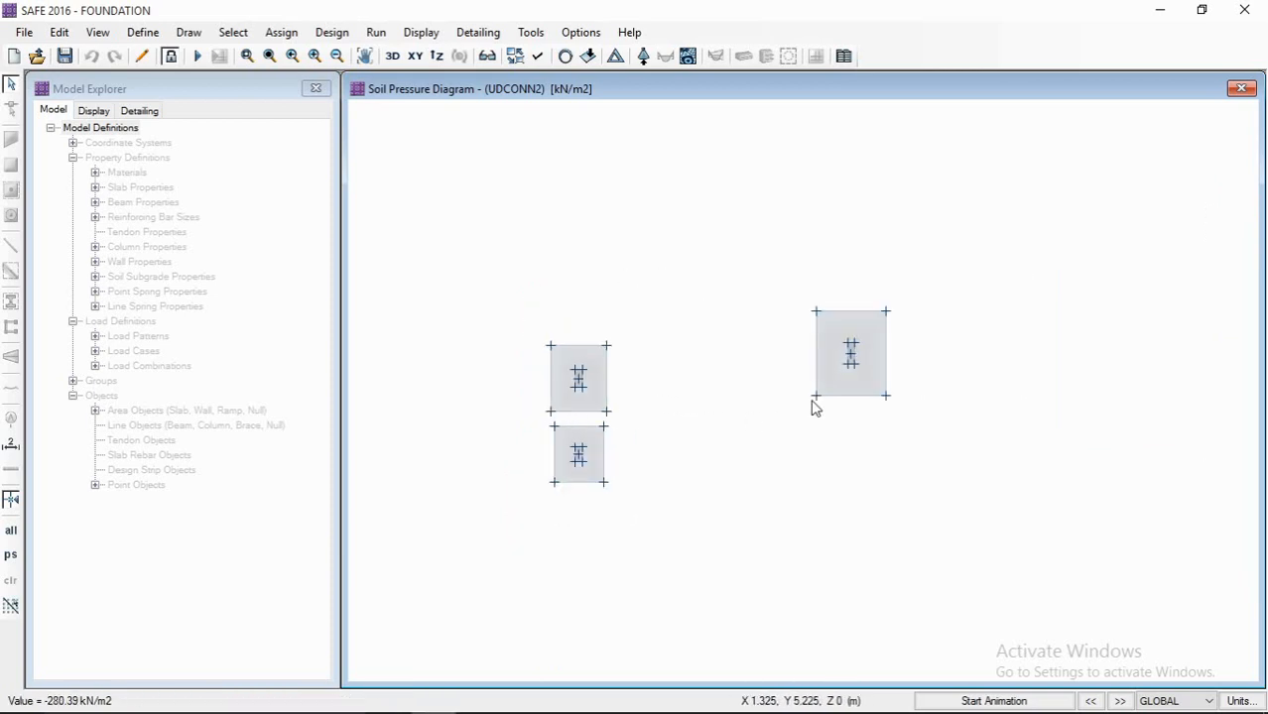
scroll(871, 373, up, 2)
scroll(846, 372, up, 3)
middle_drag(846, 359, 723, 530)
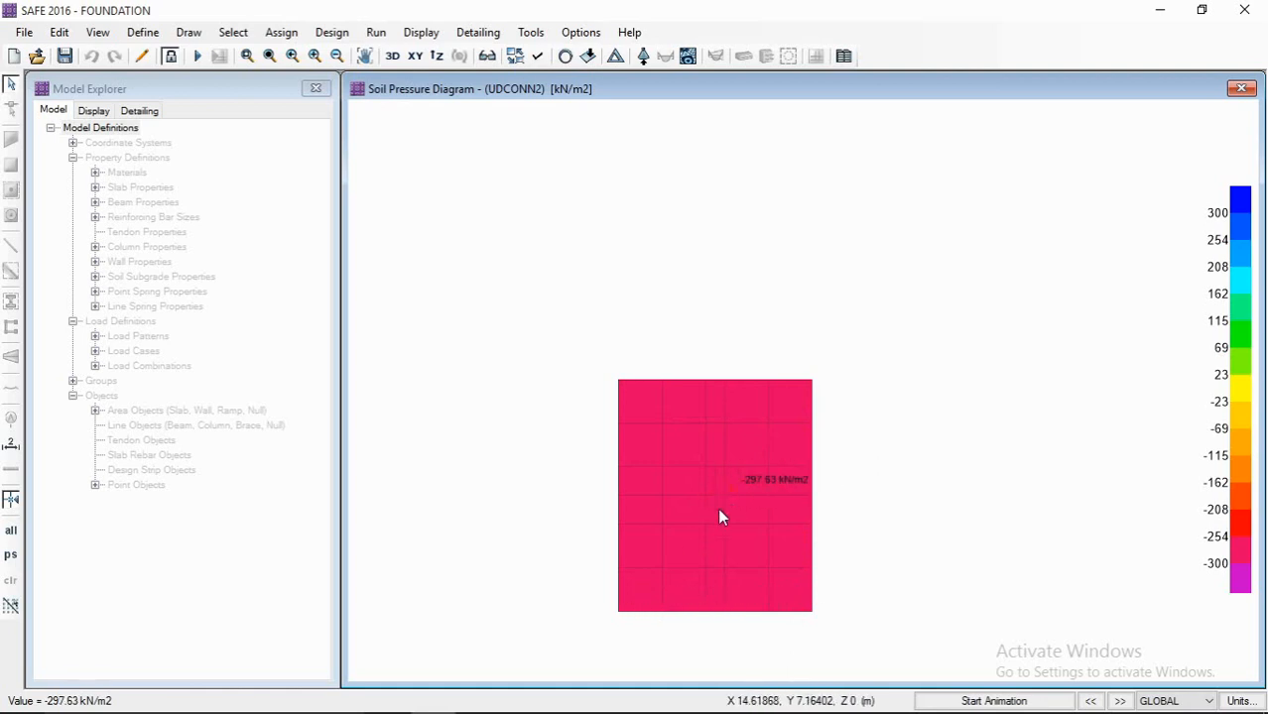
middle_drag(707, 492, 831, 413)
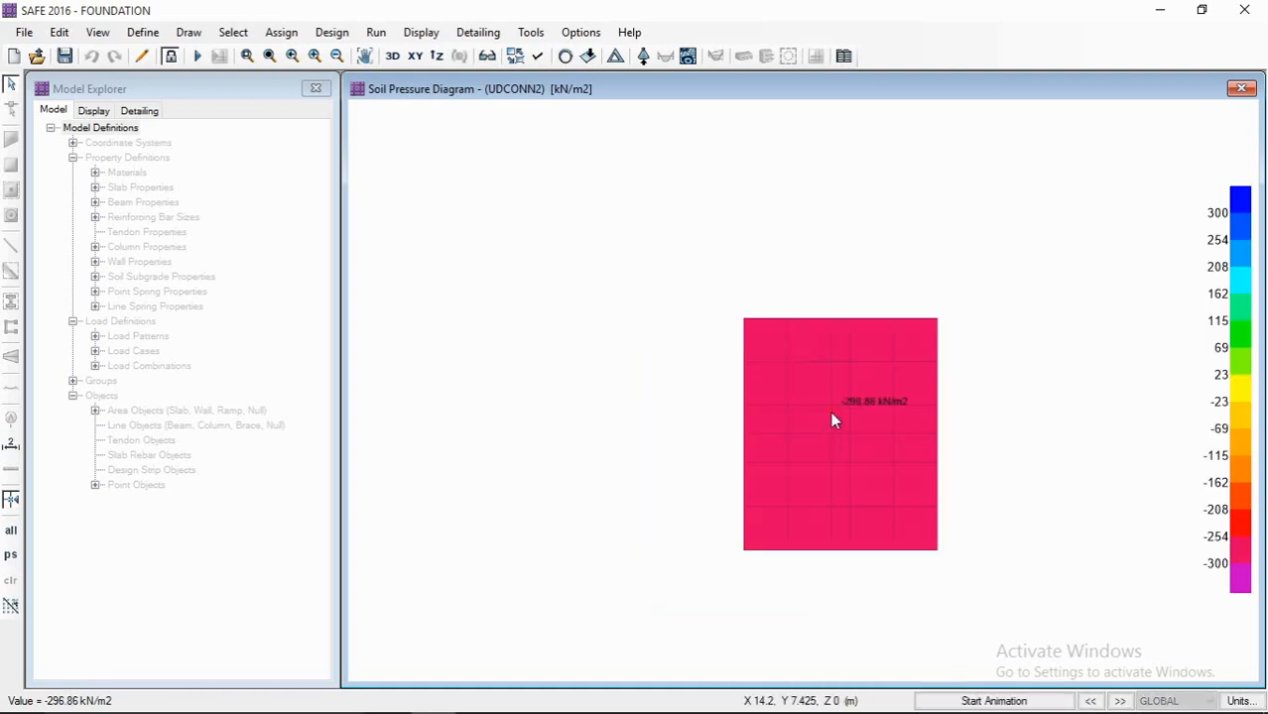
scroll(835, 439, down, 1)
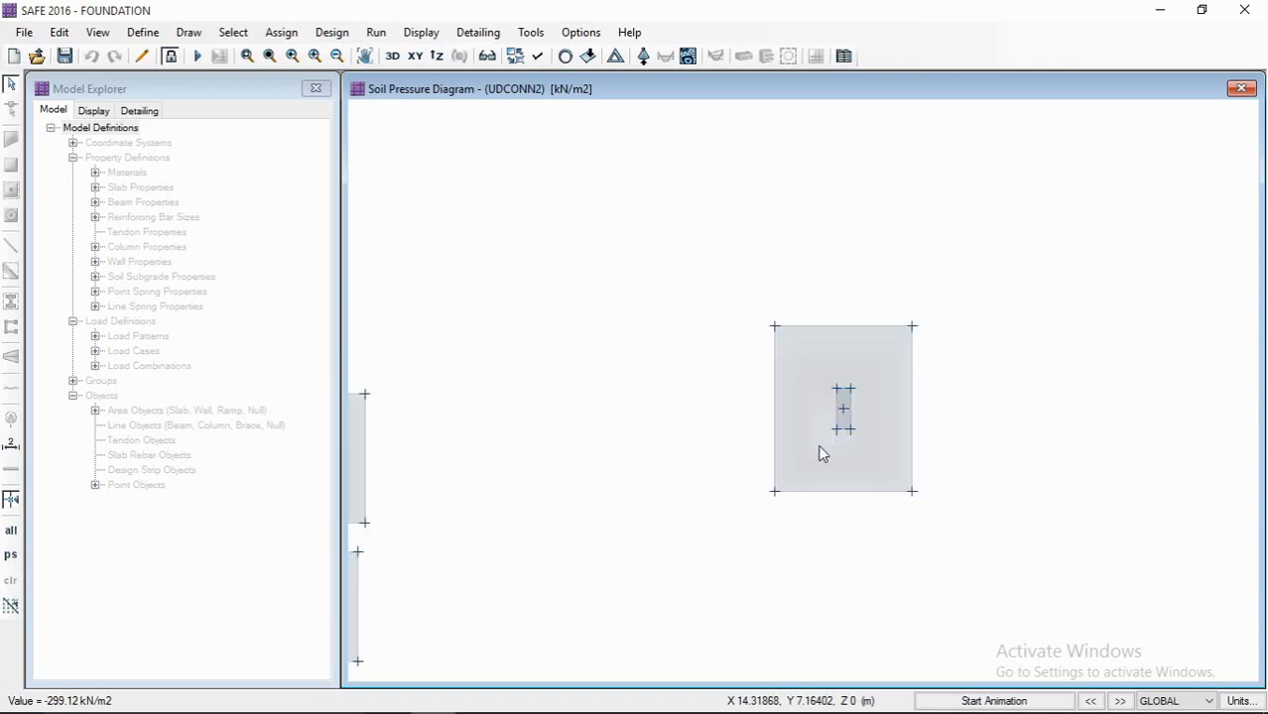
middle_drag(815, 447, 862, 404)
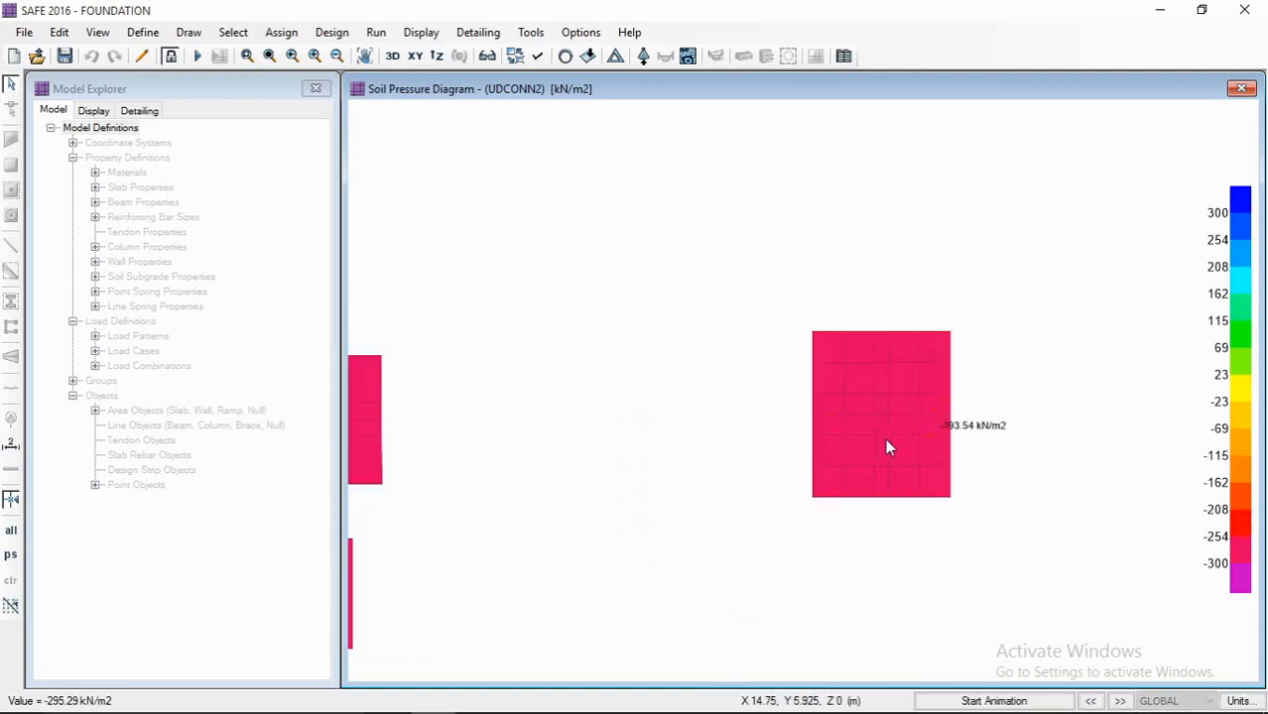
scroll(931, 412, down, 1)
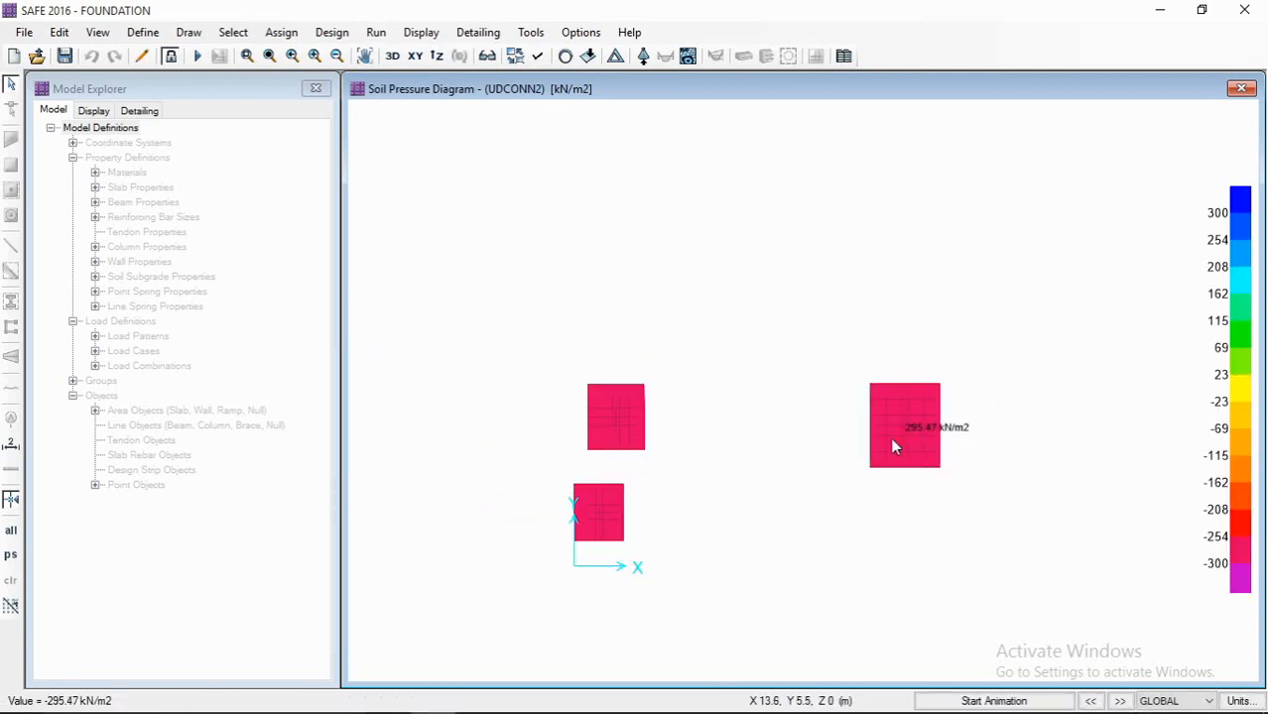
middle_drag(889, 437, 970, 418)
scroll(709, 423, up, 1)
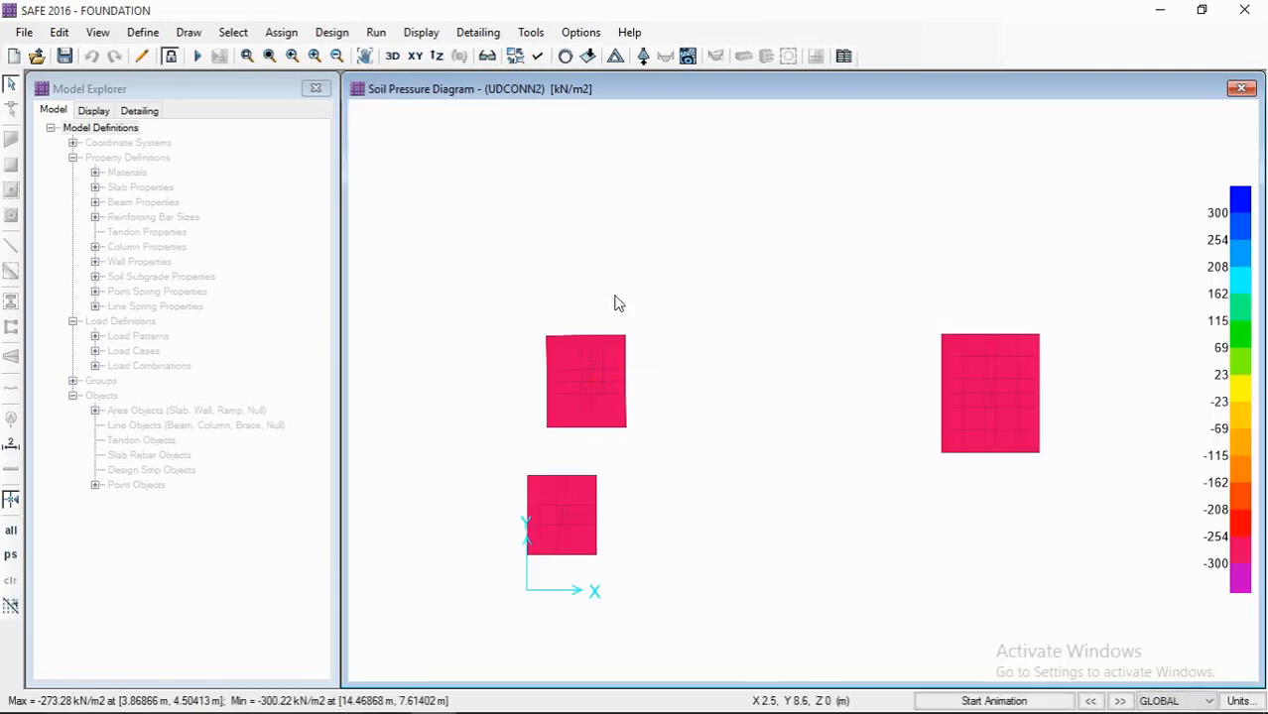
mouse_move(829, 286)
middle_down()
mouse_move(905, 249)
mouse_move(825, 262)
middle_up()
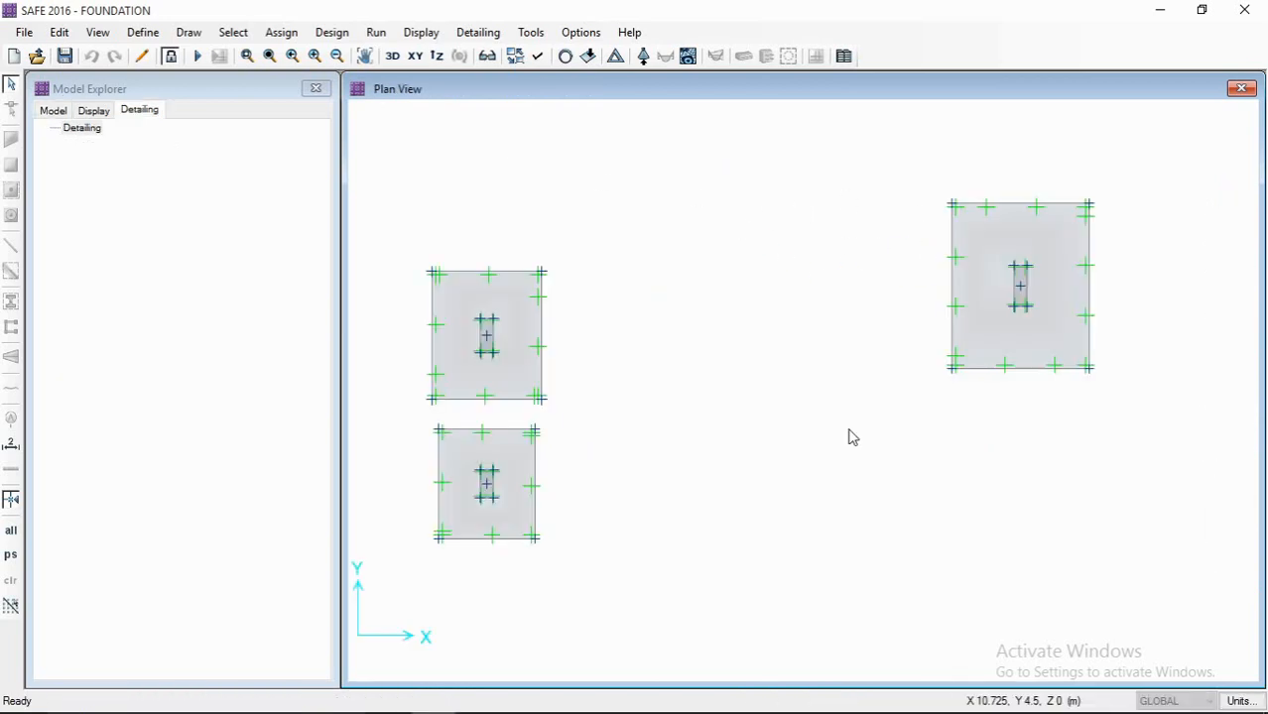
- Run the analysis and design of the foundation model
middle_drag(805, 424, 824, 420)
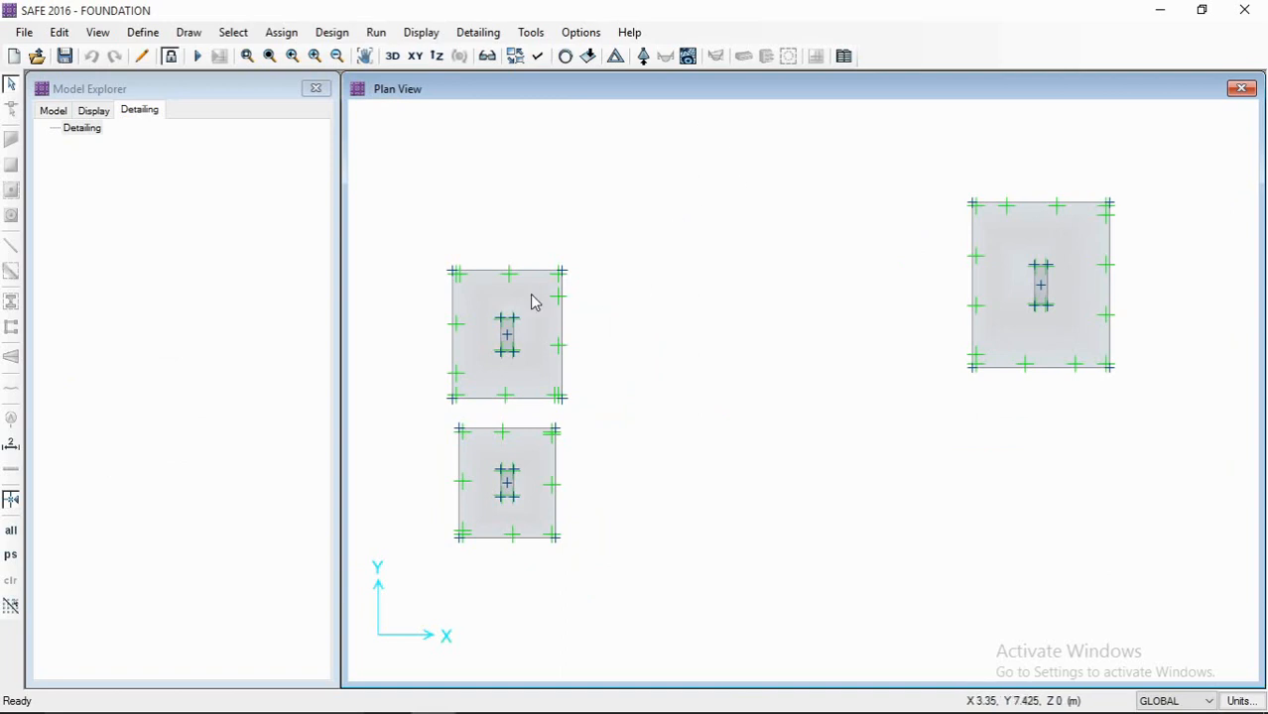
middle_drag(534, 299, 577, 290)
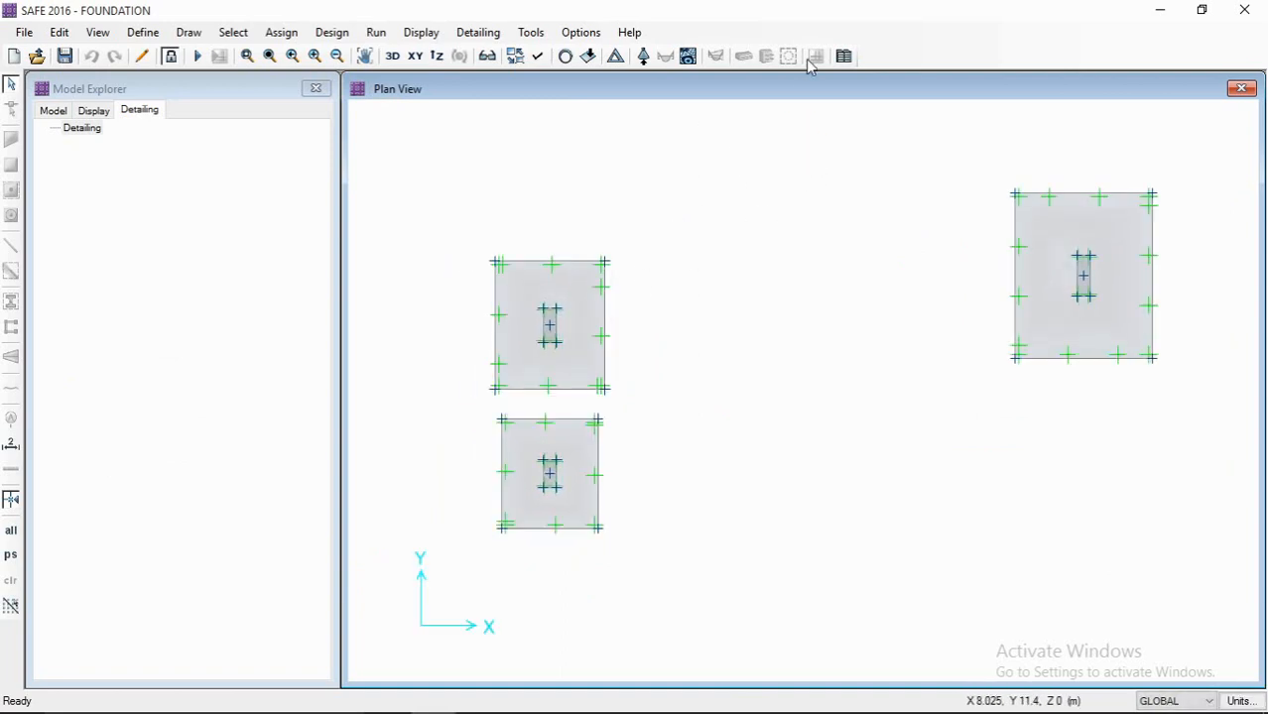
middle_drag(559, 241, 547, 241)
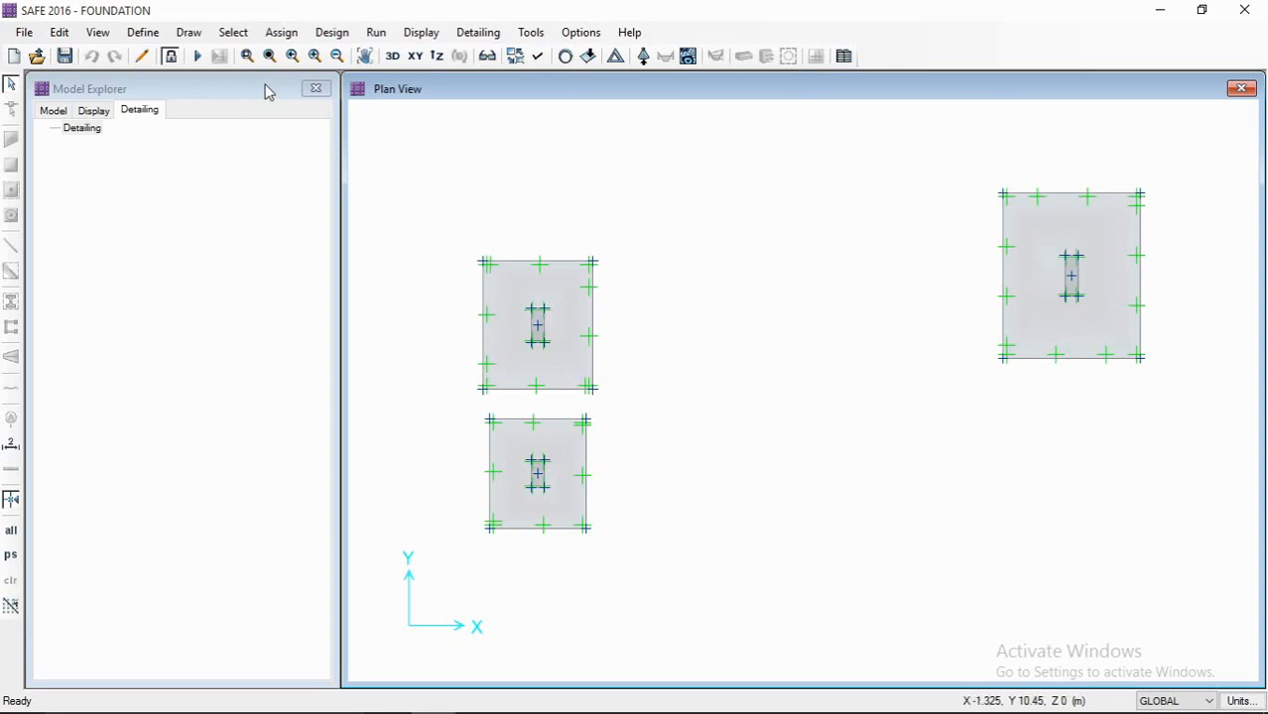
click(376, 33)
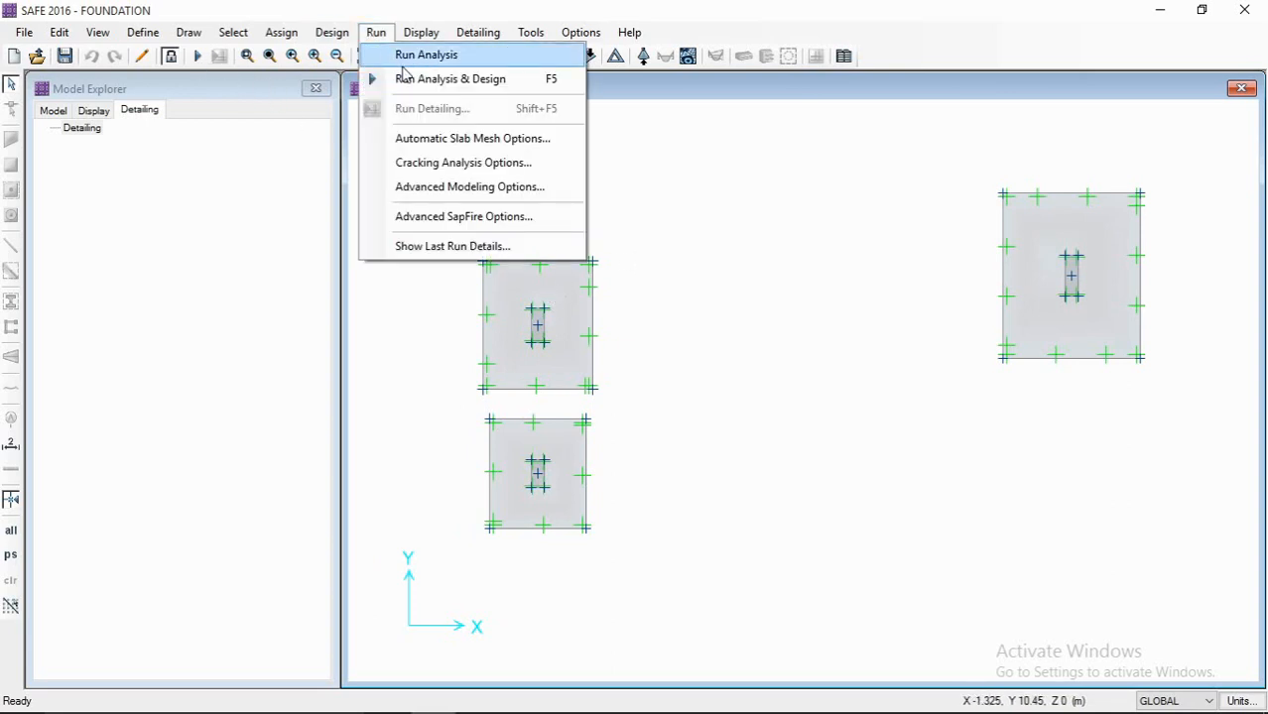
click(450, 79)
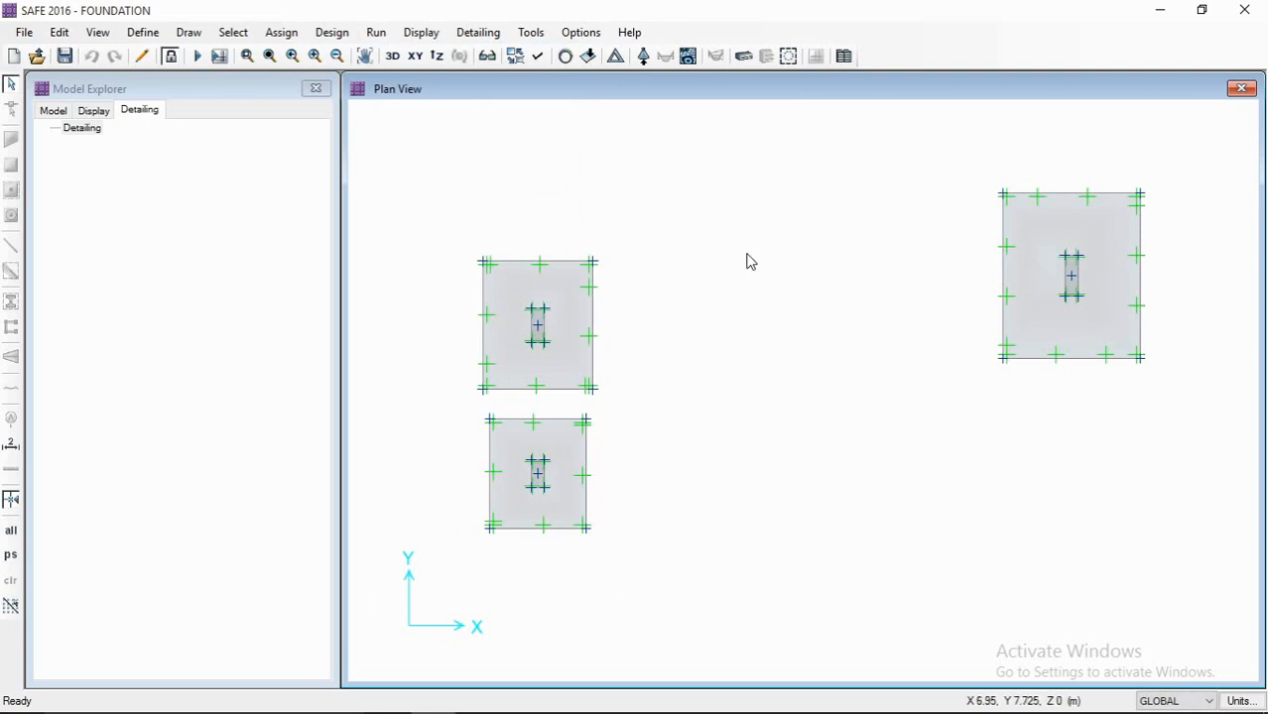
- Display the punching shear capacity ratios and check them at the columns of all three footings
click(789, 57)
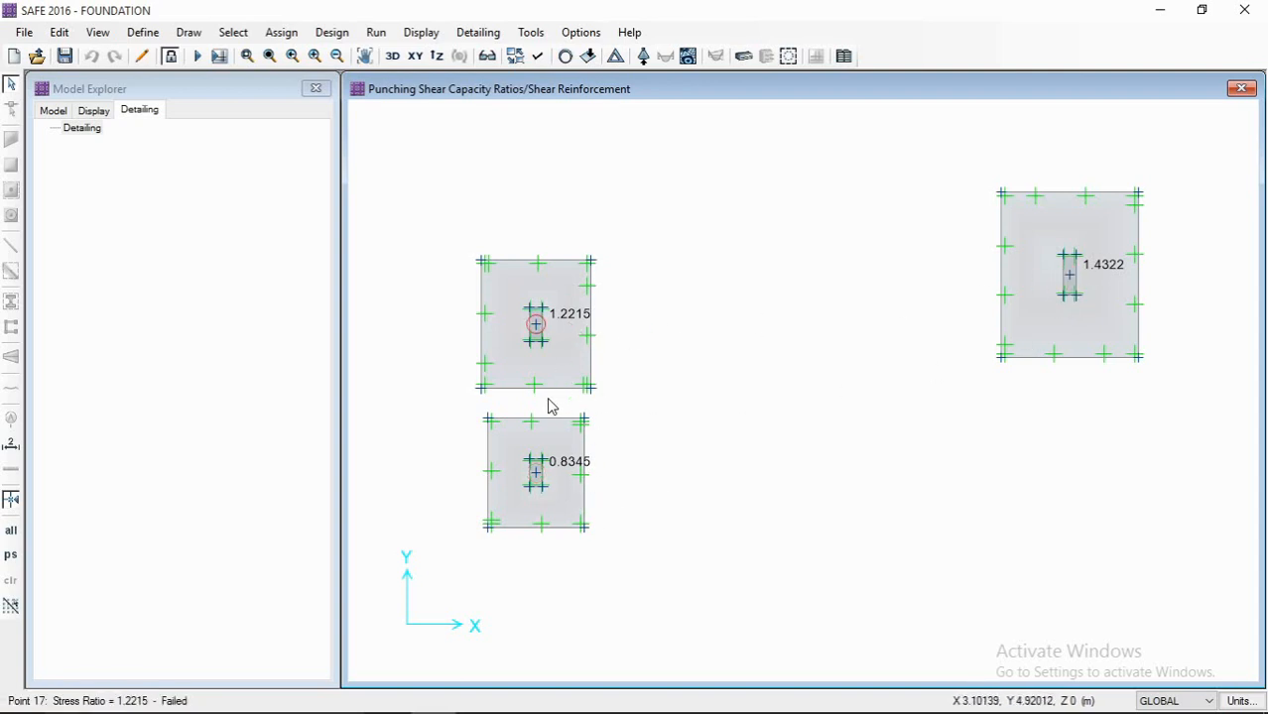
scroll(561, 382, up, 2)
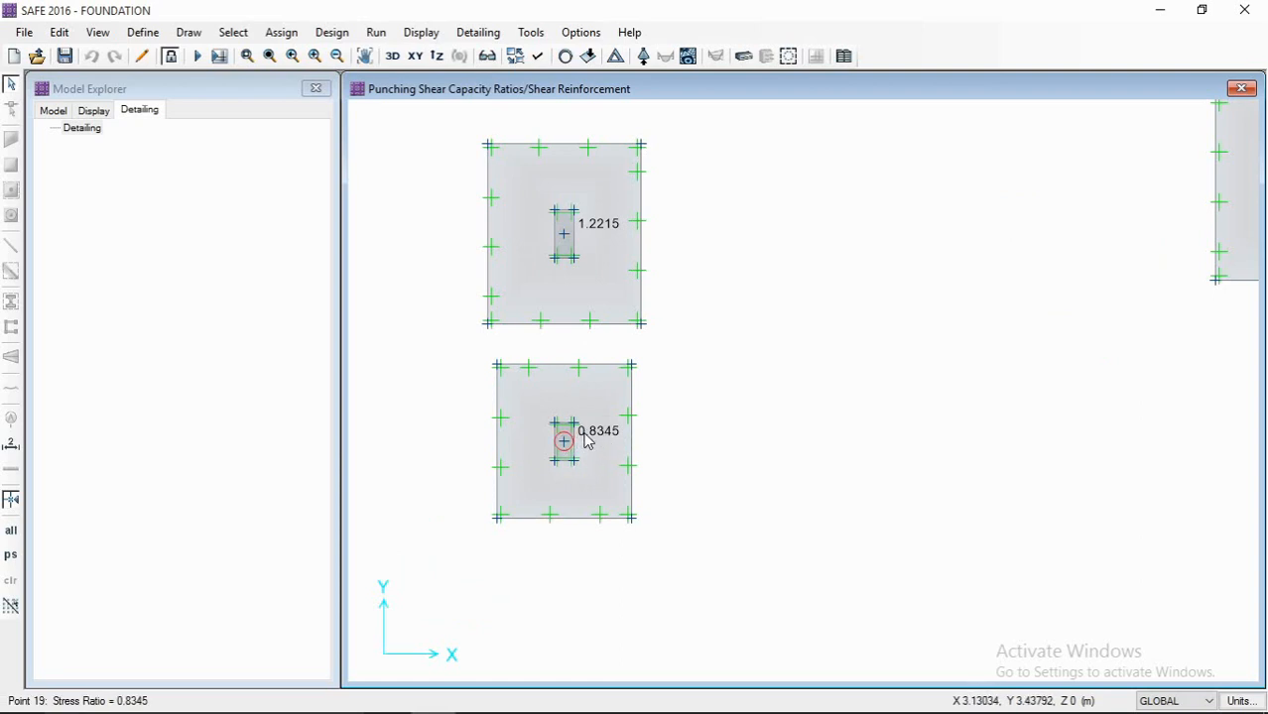
scroll(560, 421, down, 2)
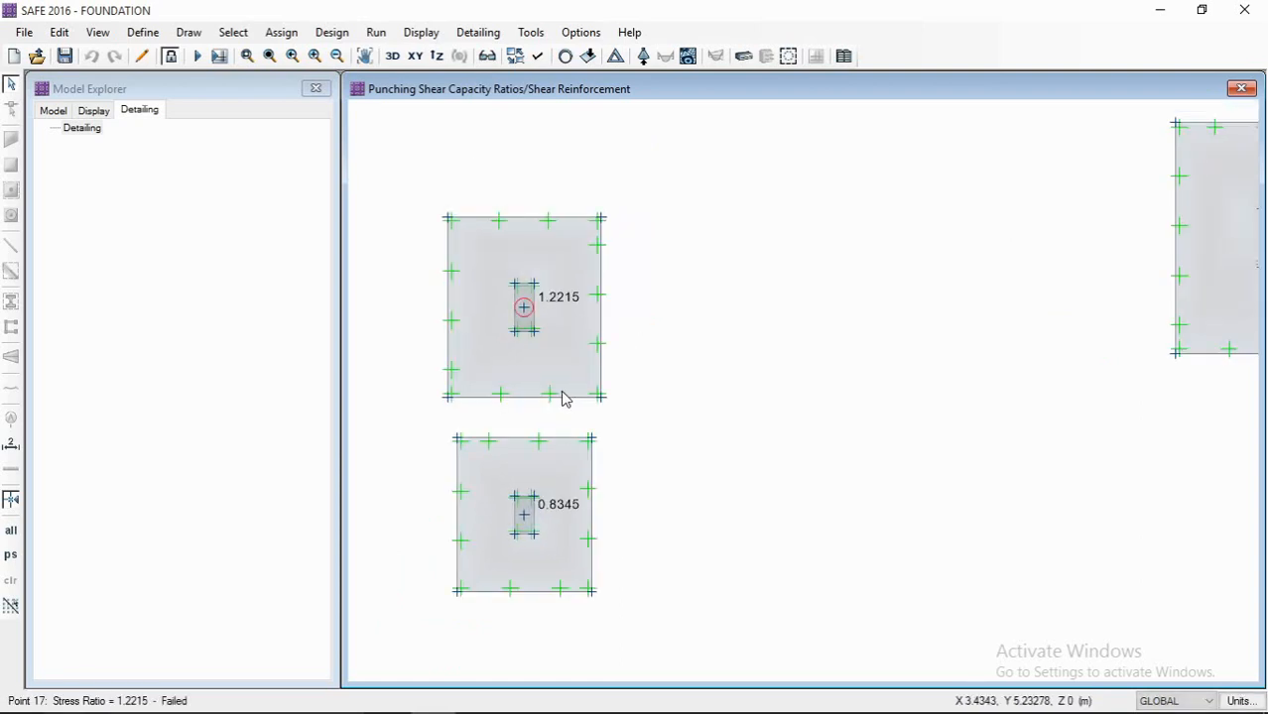
scroll(580, 377, down, 1)
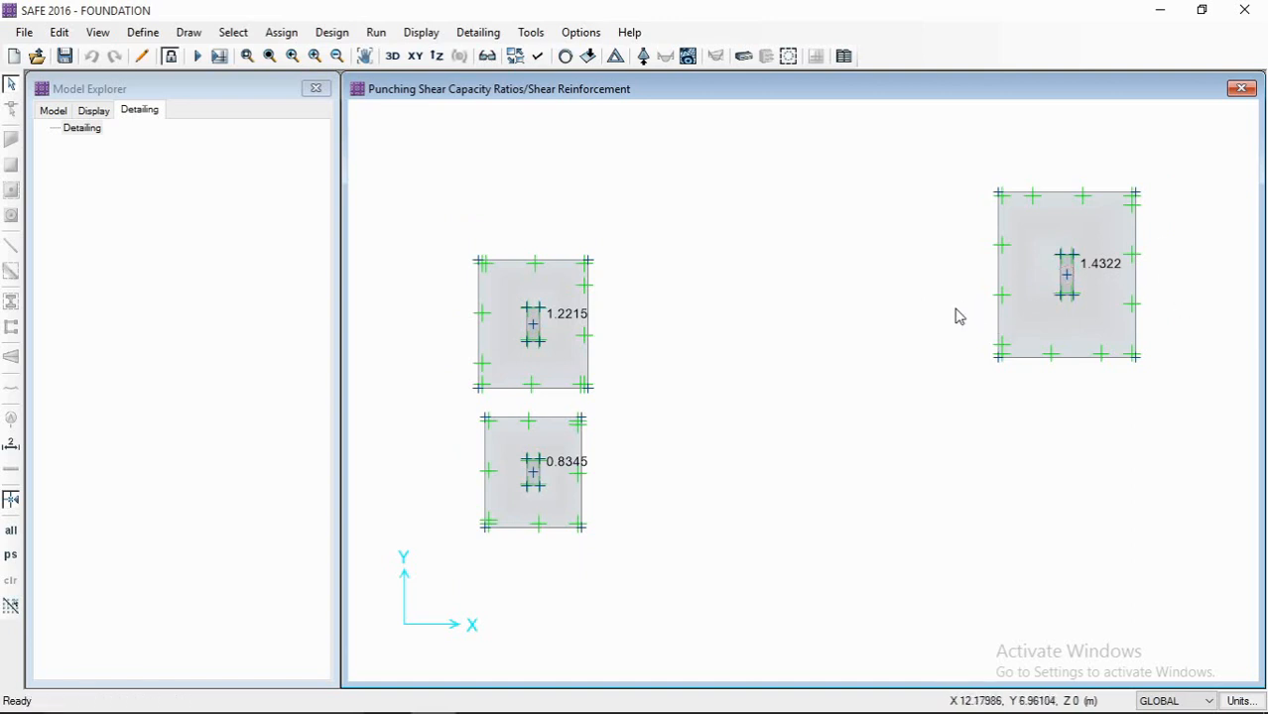
- Unlock the model and assign slab property F600 to the upper footing of the closely spaced pair
middle_drag(626, 339, 622, 342)
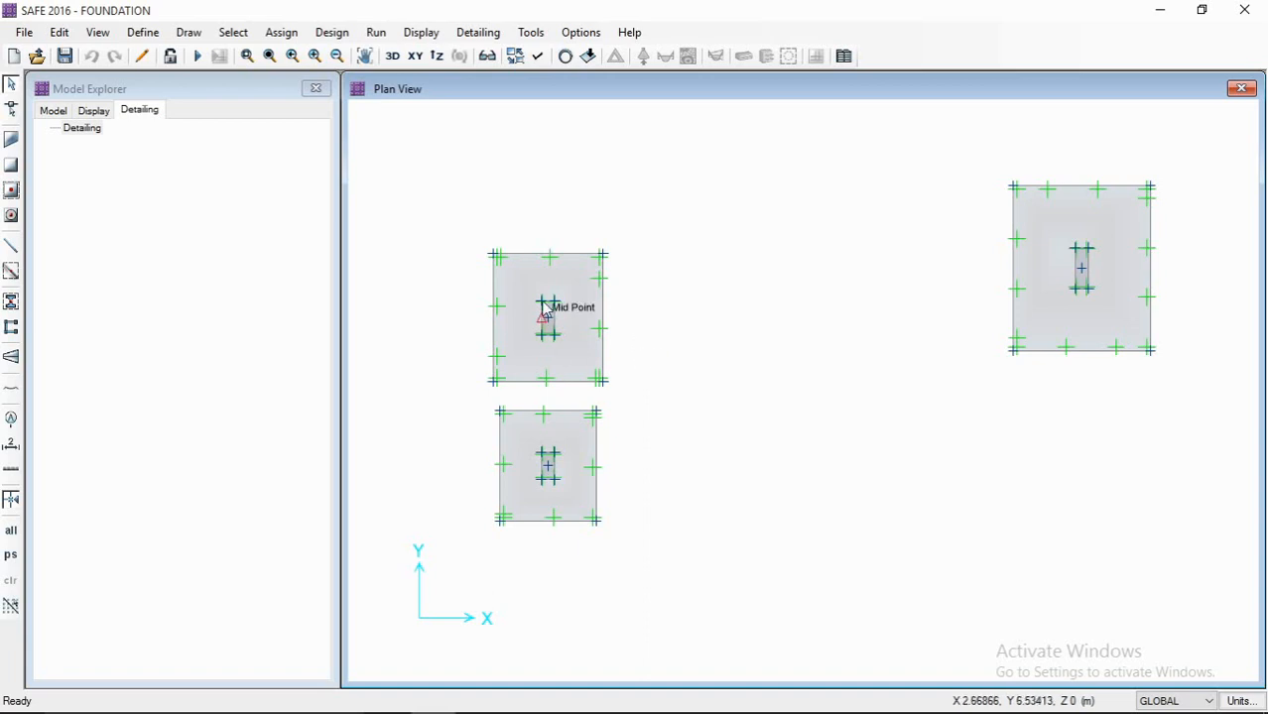
click(595, 310)
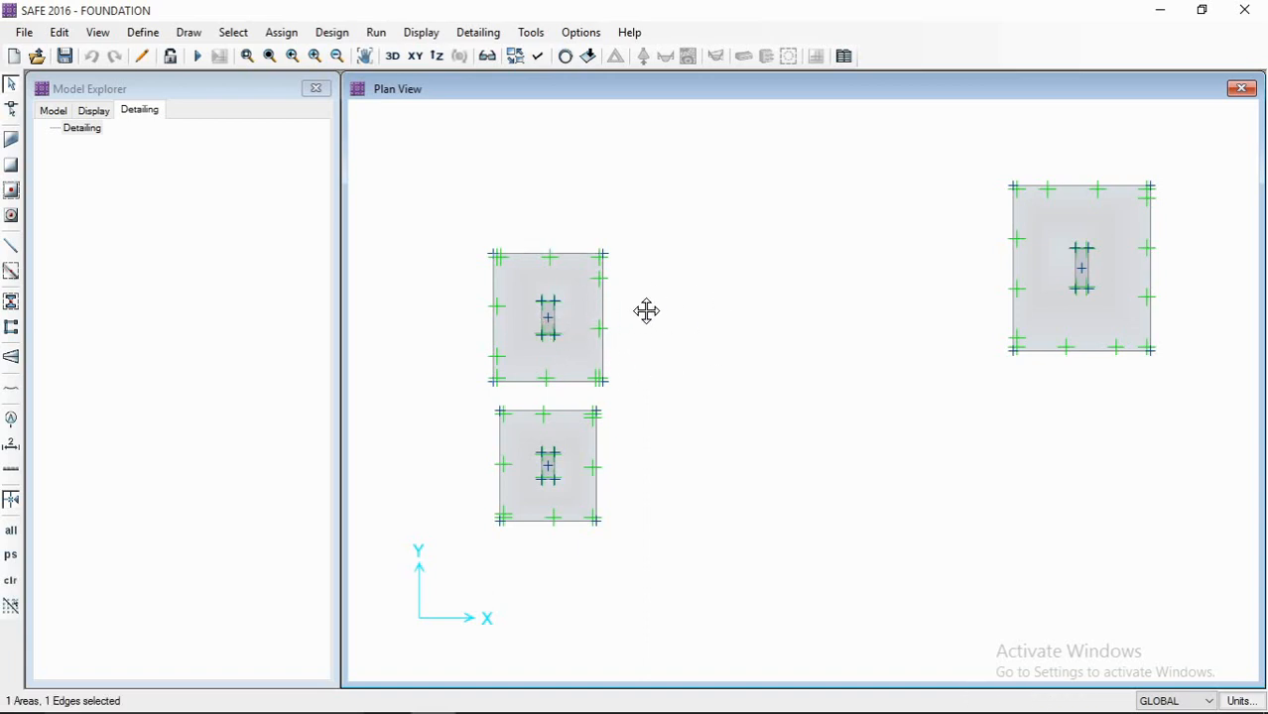
scroll(575, 318, up, 1)
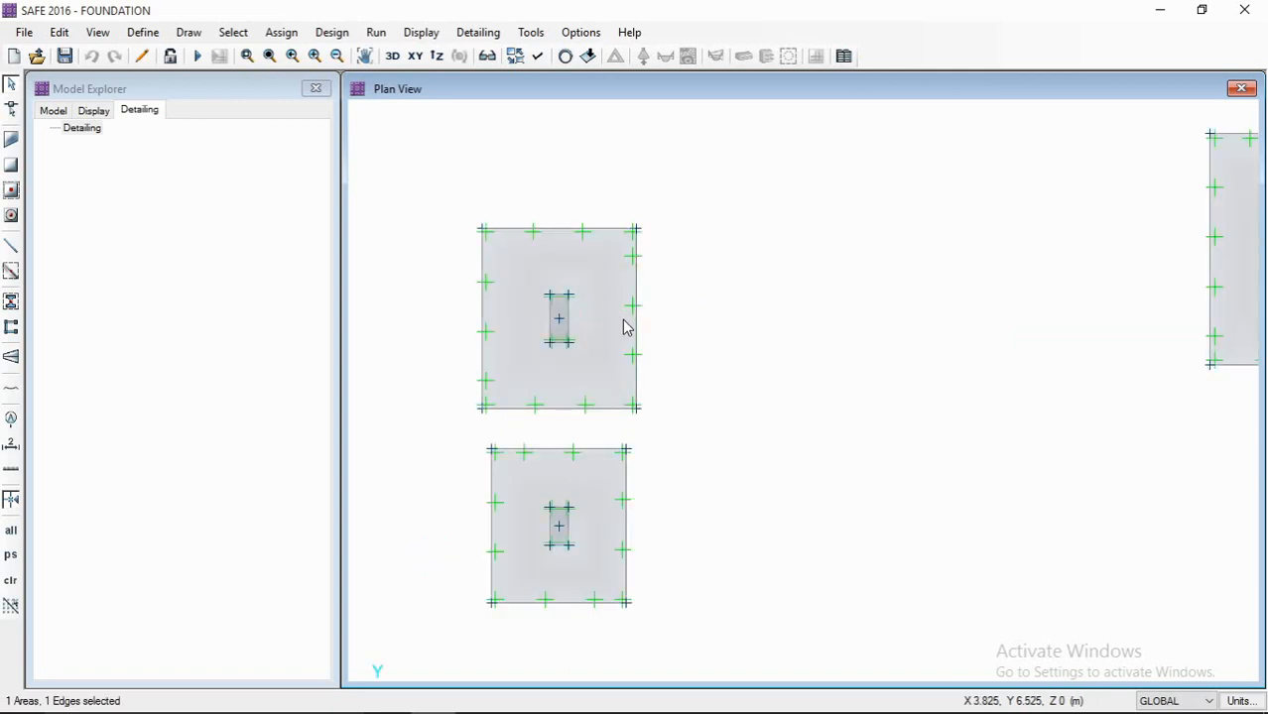
middle_drag(623, 318, 623, 315)
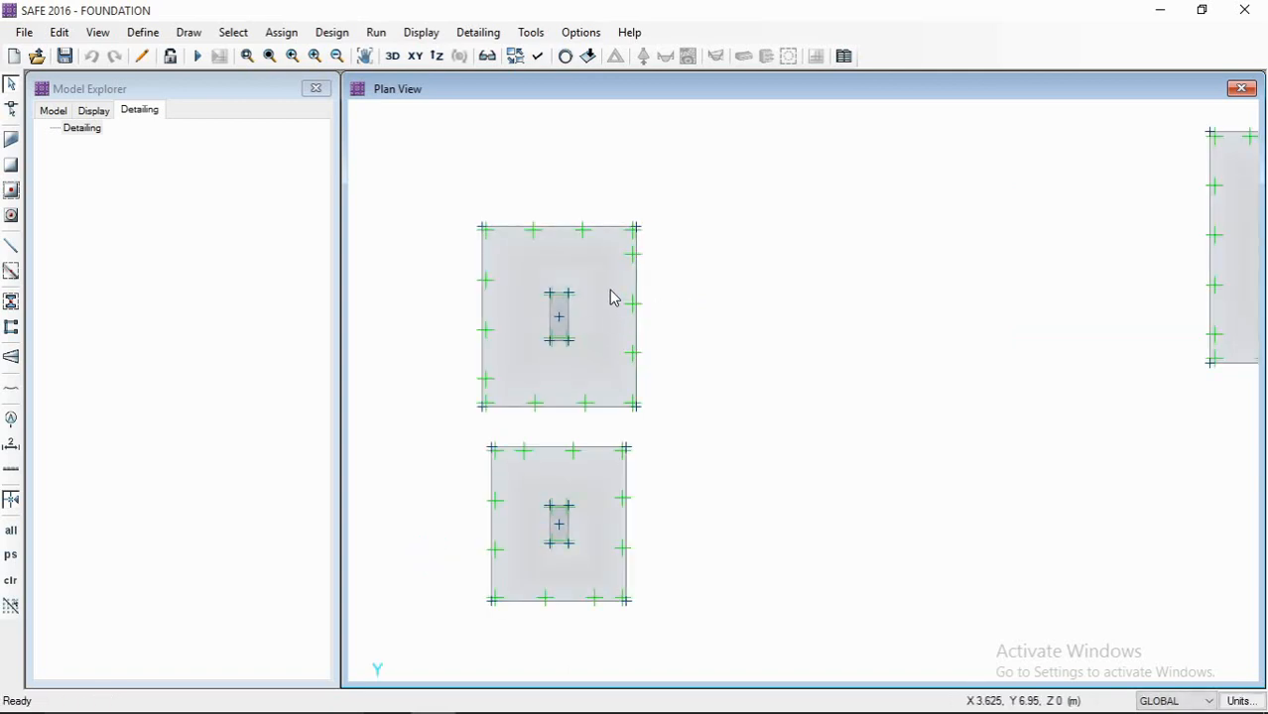
click(609, 290)
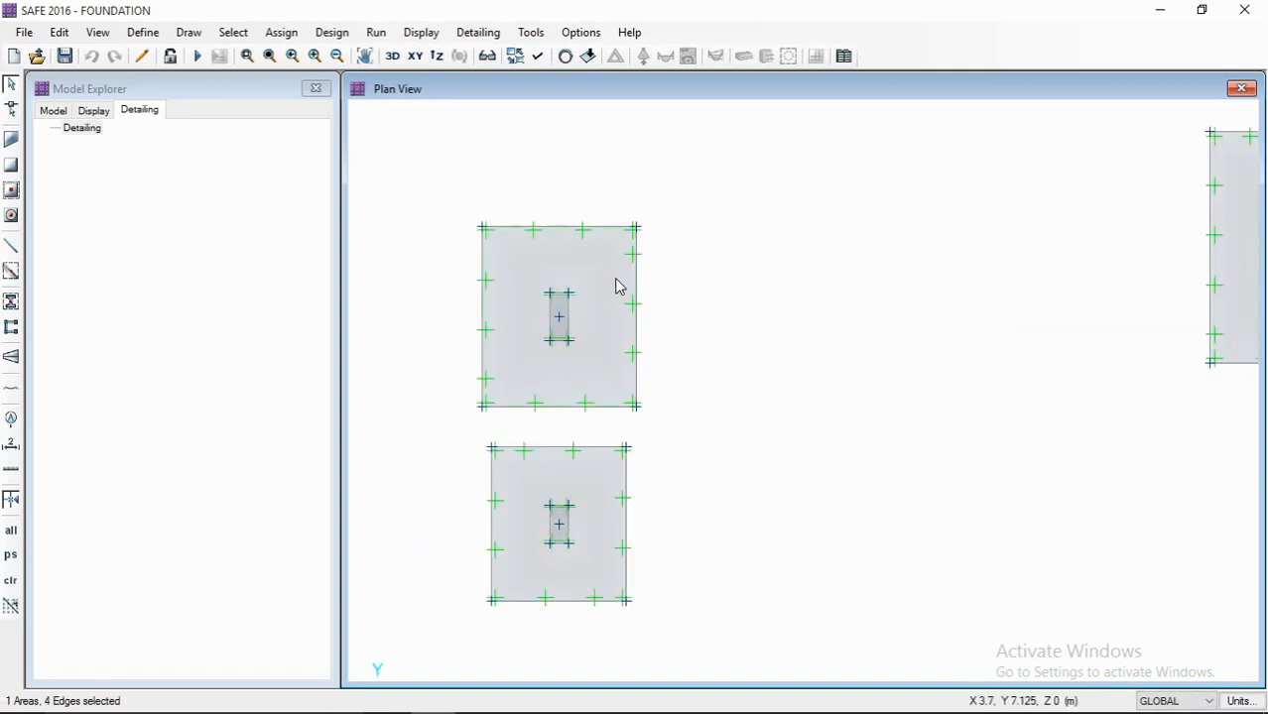
click(282, 32)
mouse_move(327, 52)
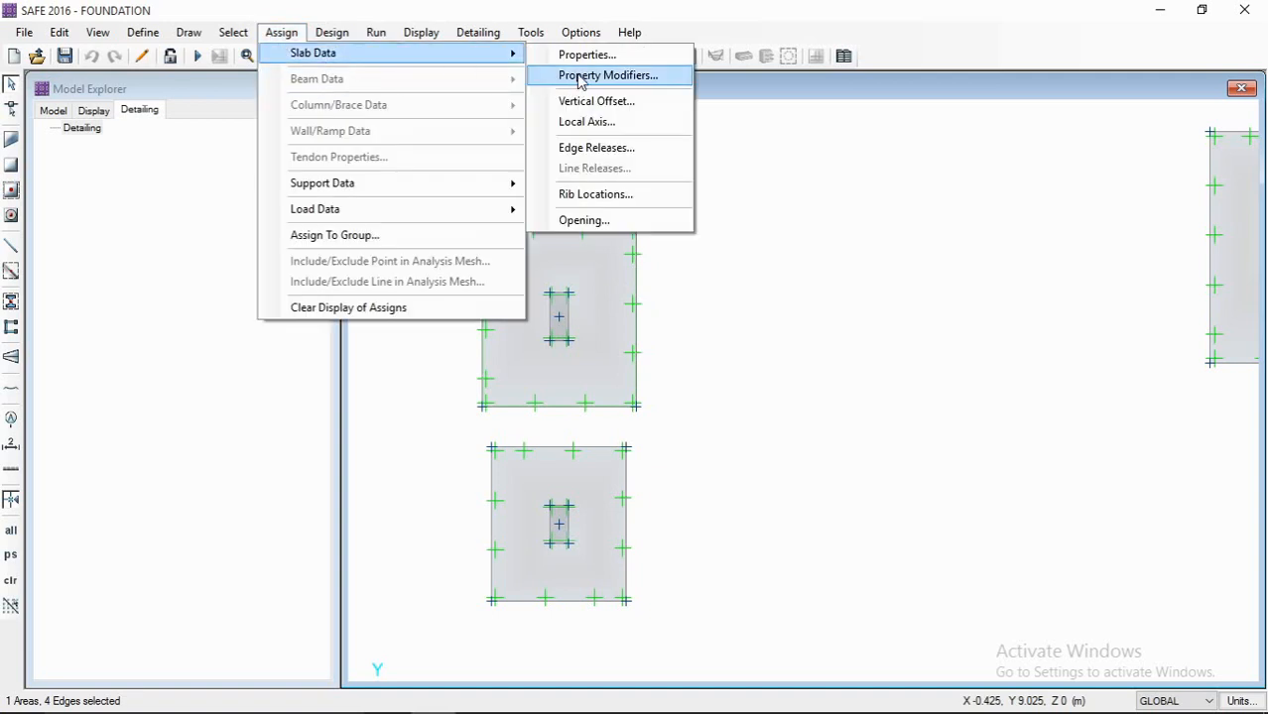
click(580, 55)
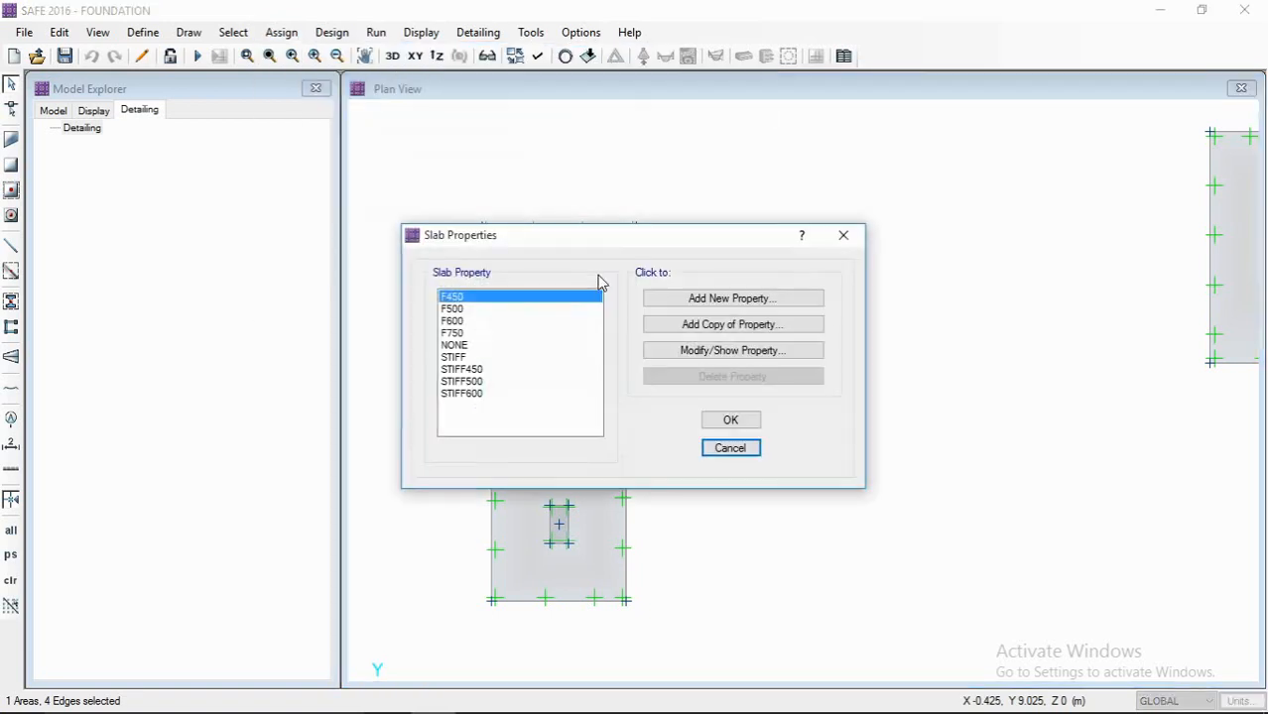
click(462, 322)
click(750, 421)
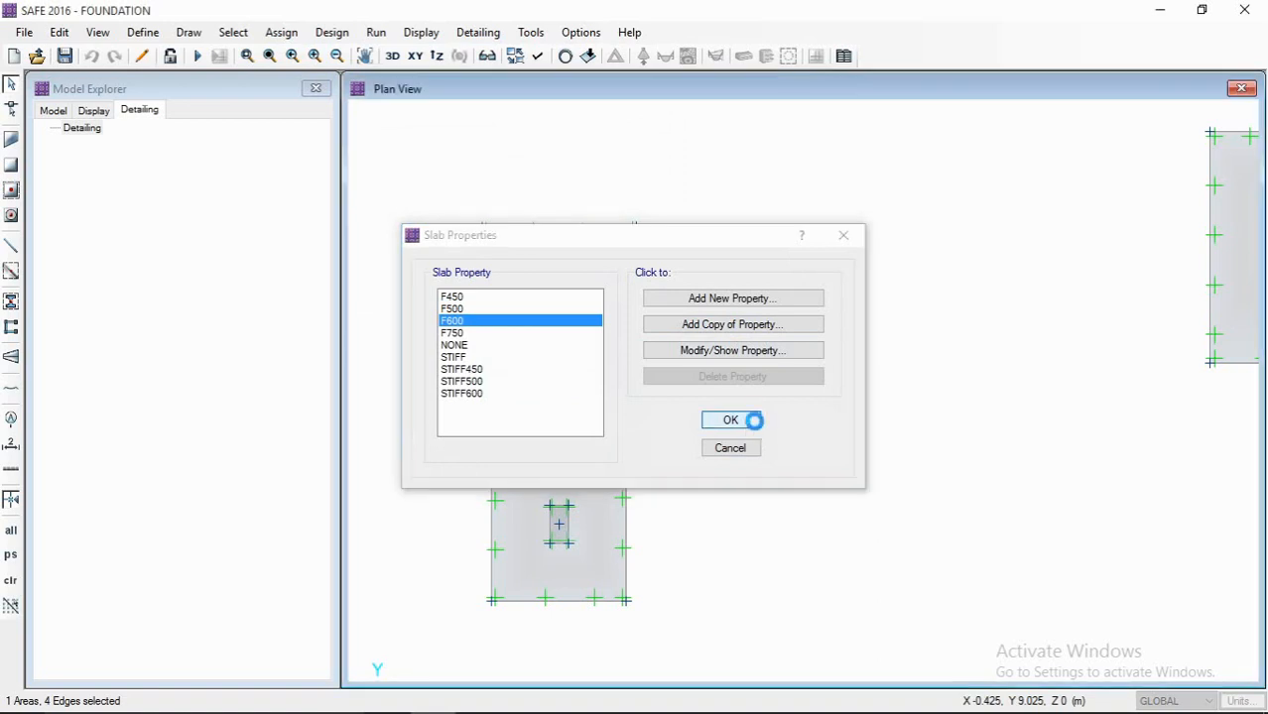
- Assign slab property STIFF600 to the column stiff area of the upper footing in the closely spaced pair
scroll(584, 320, up, 1)
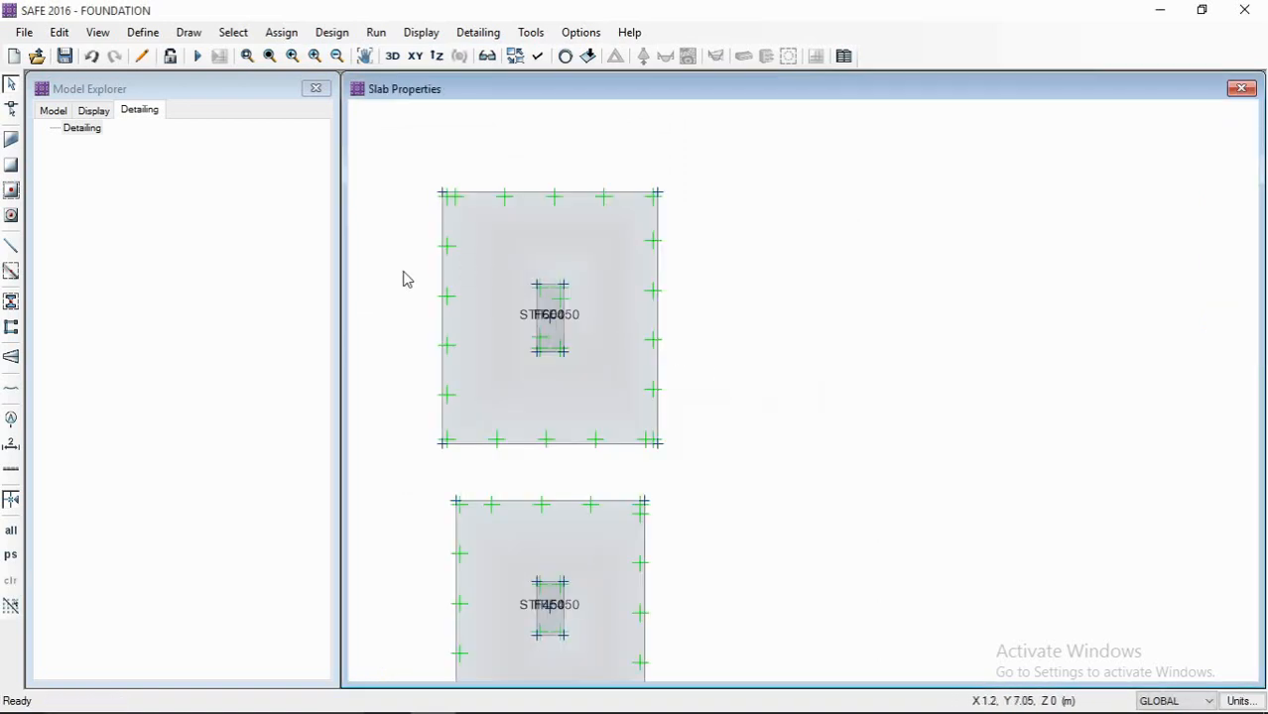
drag(403, 280, 694, 385)
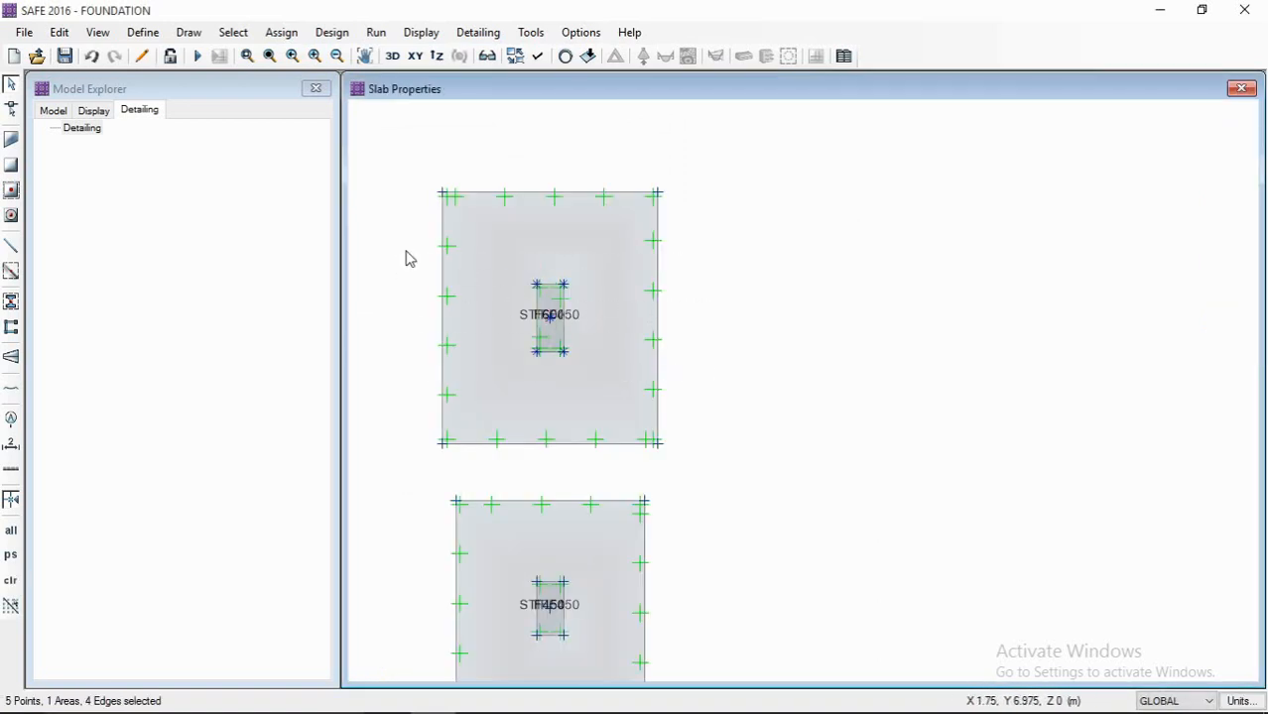
click(282, 32)
mouse_move(307, 53)
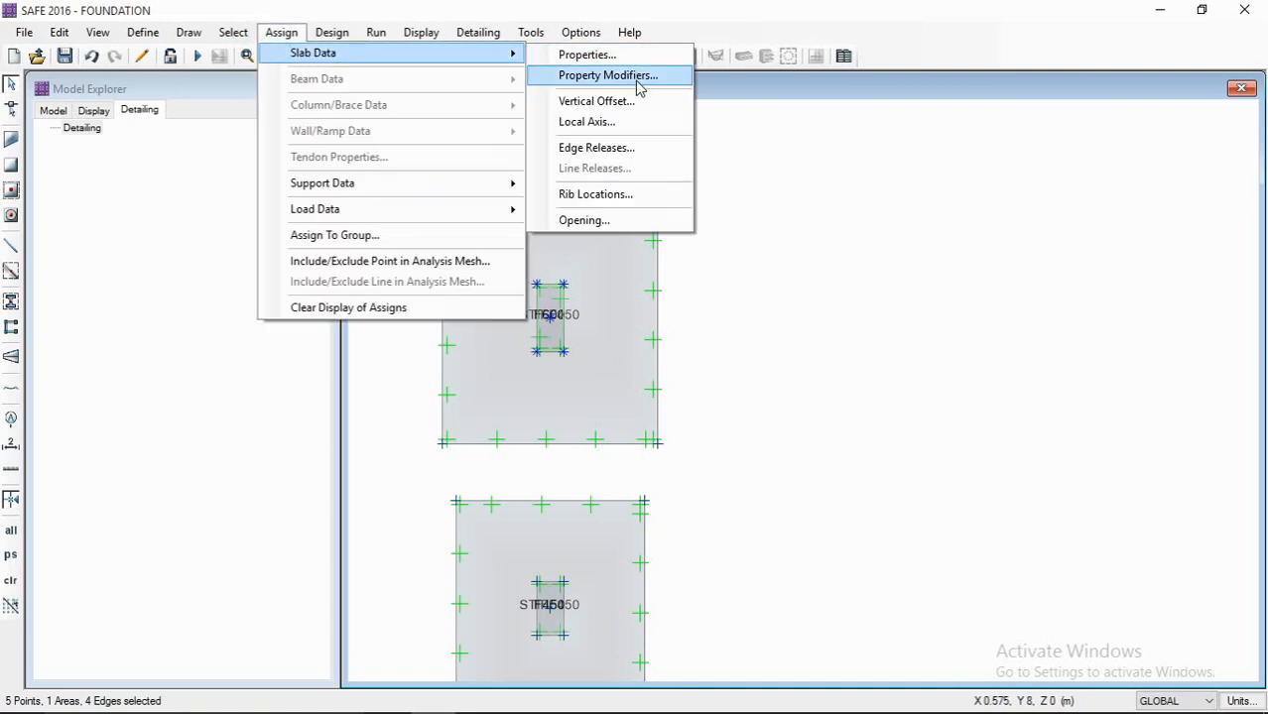
click(584, 53)
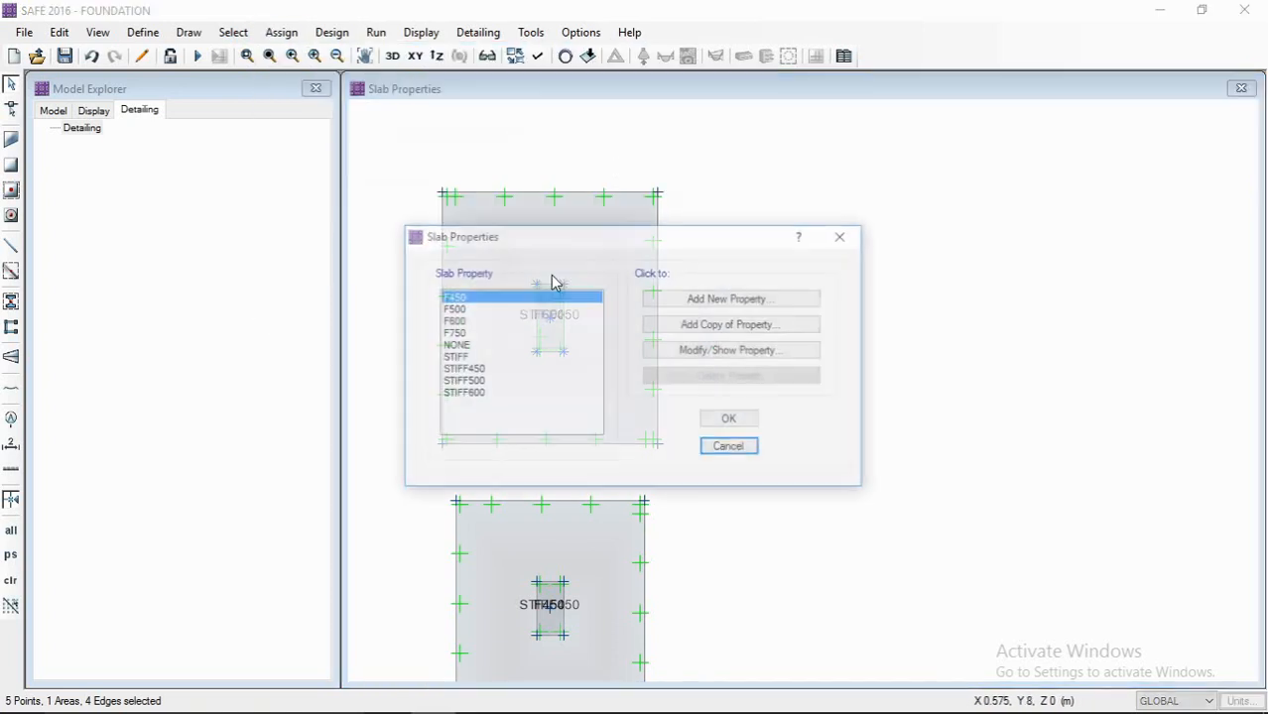
click(473, 395)
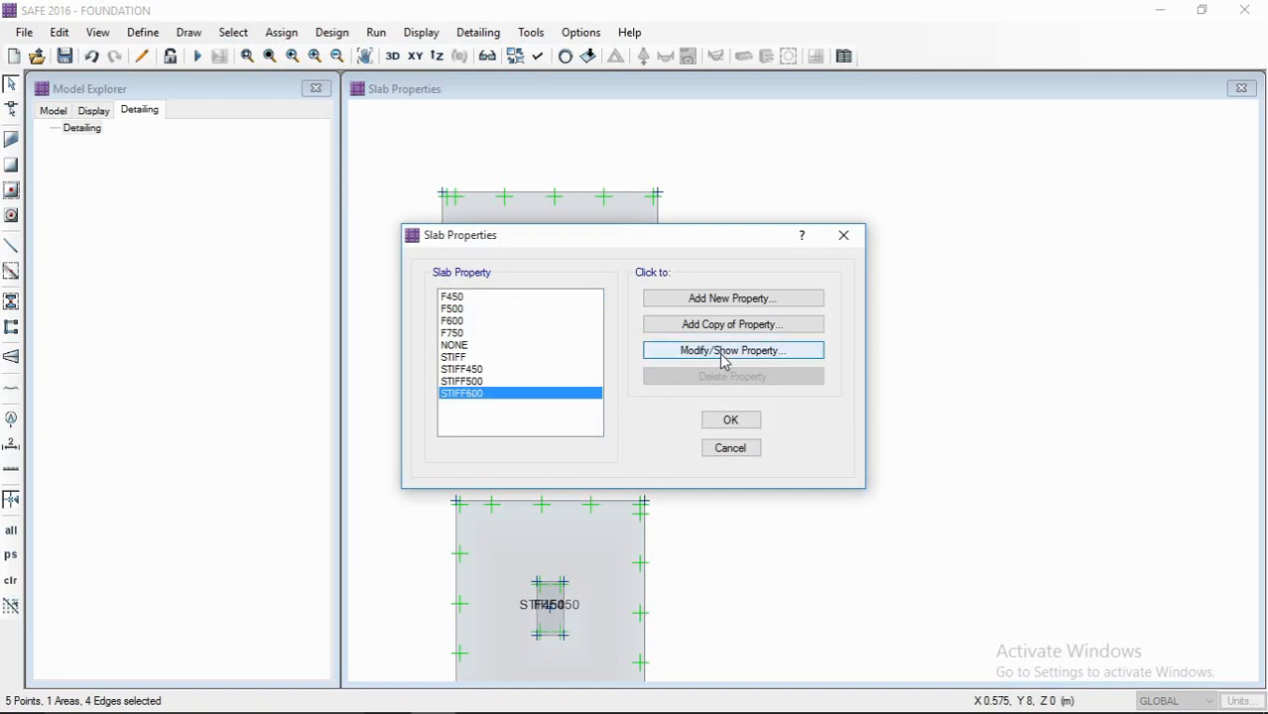
click(734, 445)
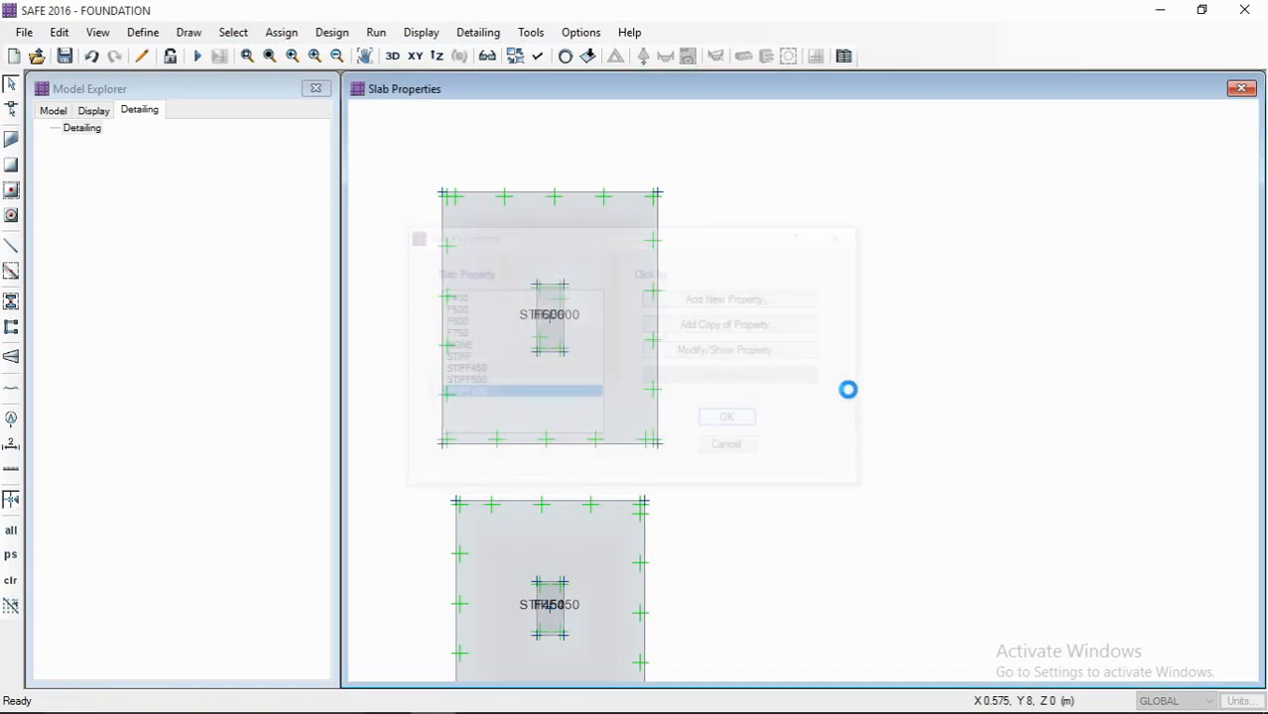
scroll(567, 336, up, 3)
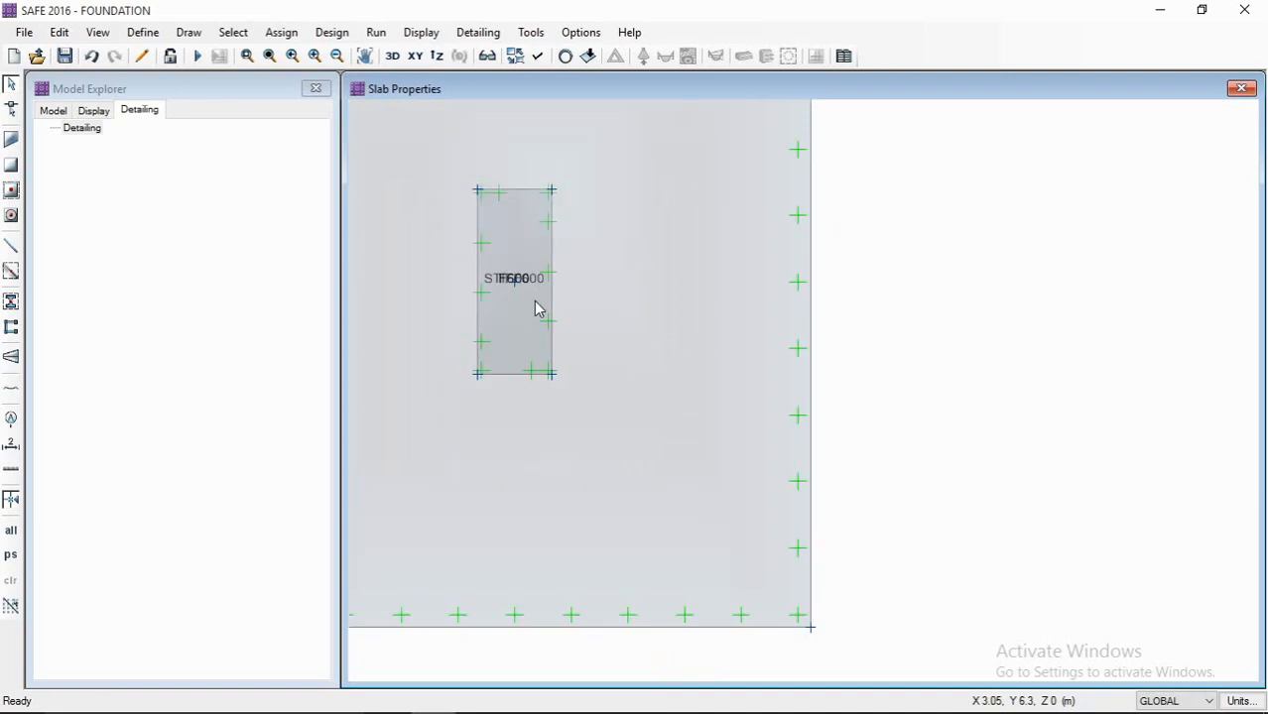
- Assign slab property F750 to the large footing standing apart from the closely spaced pair
scroll(536, 303, down, 4)
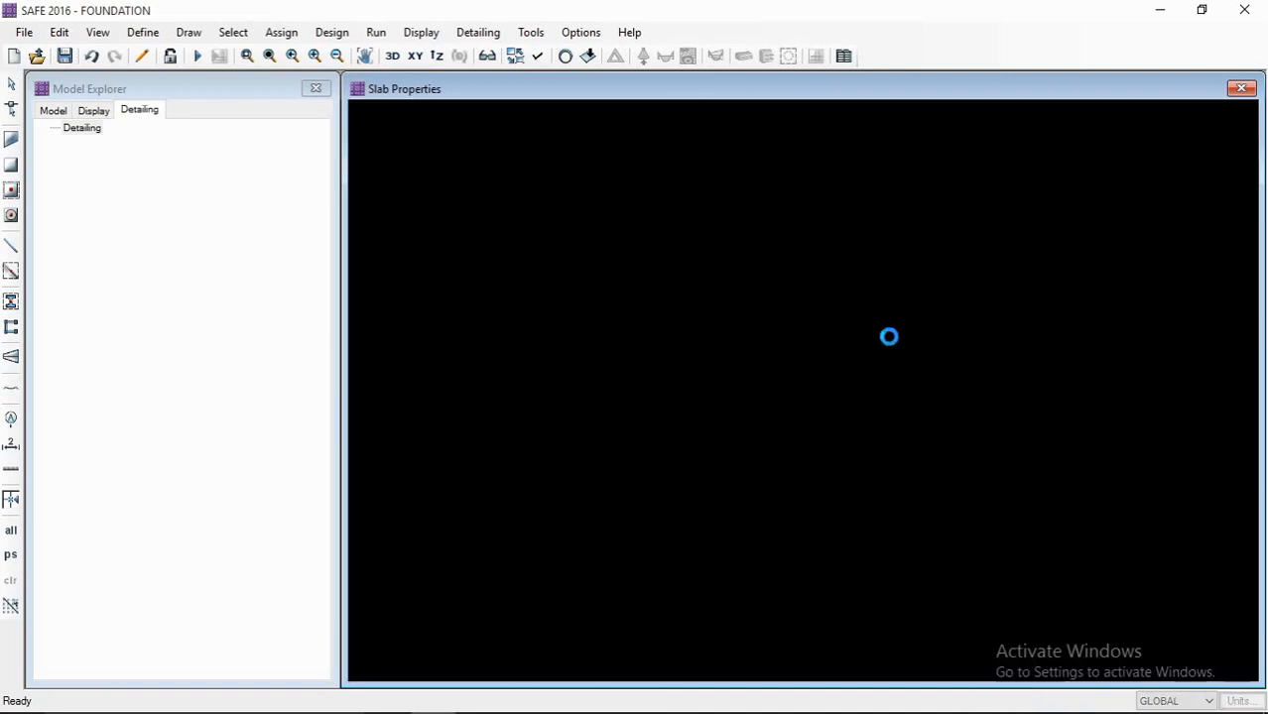
middle_drag(1131, 339, 684, 345)
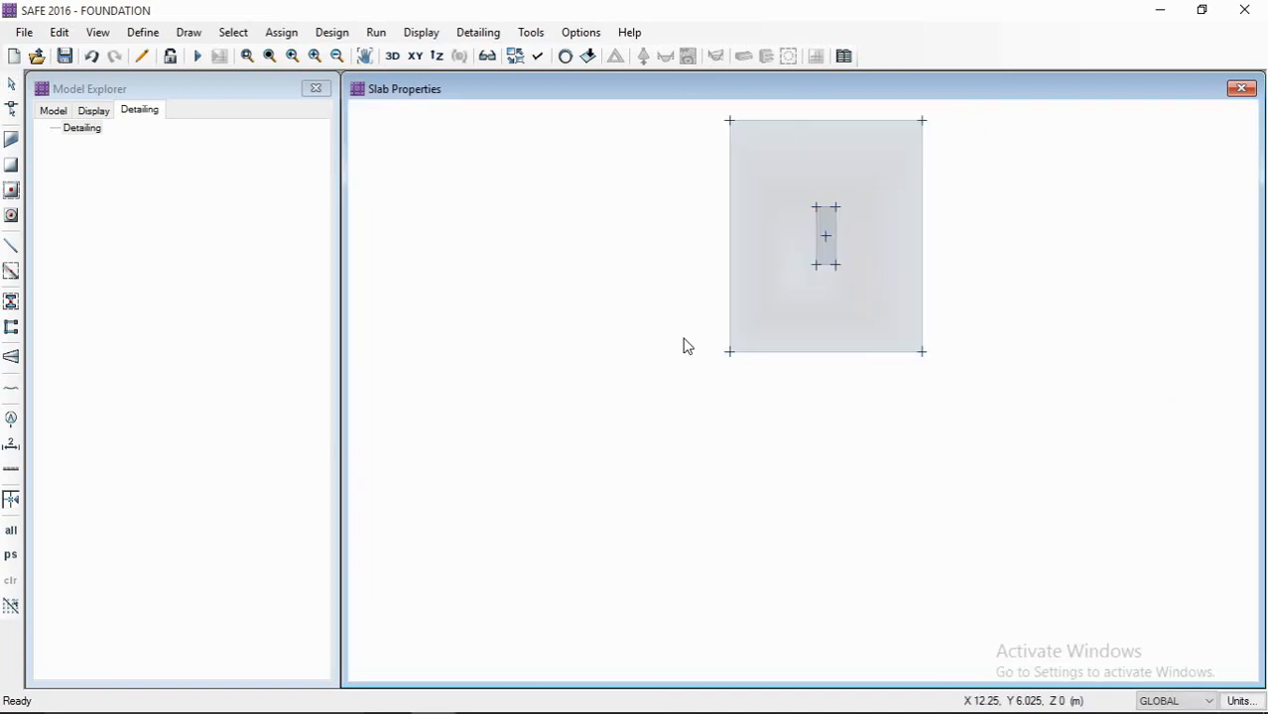
click(779, 314)
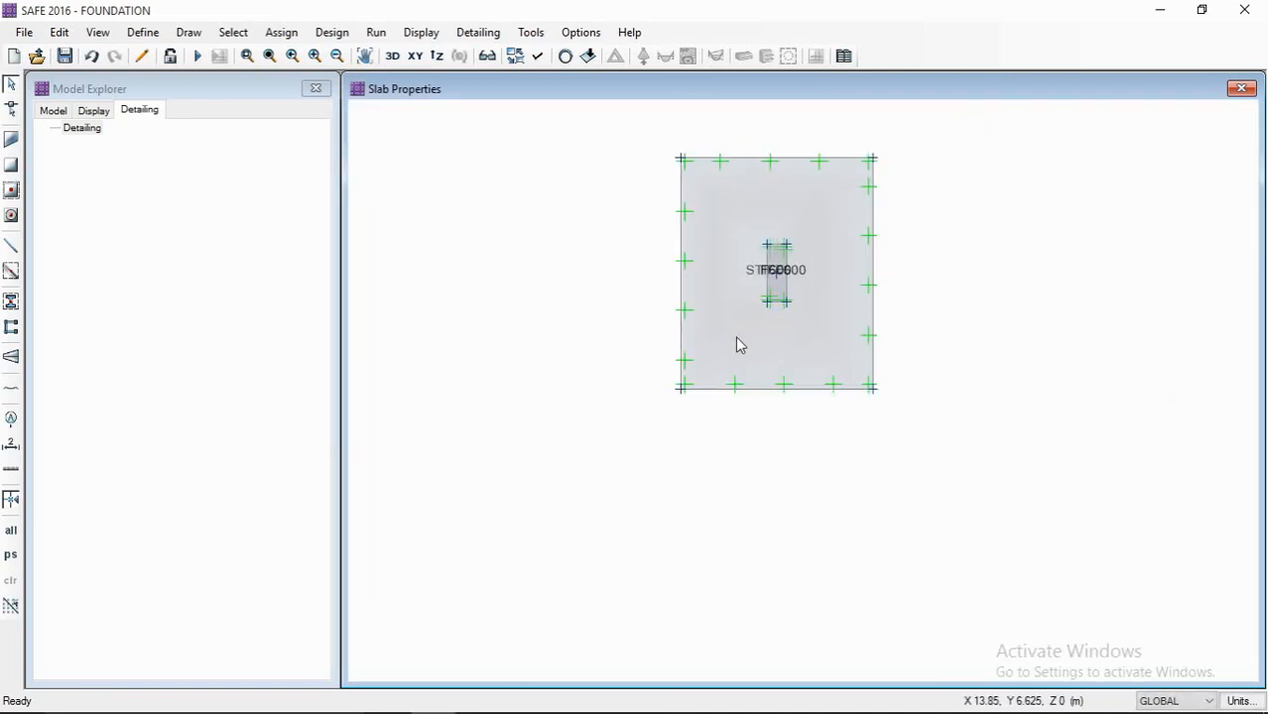
click(277, 34)
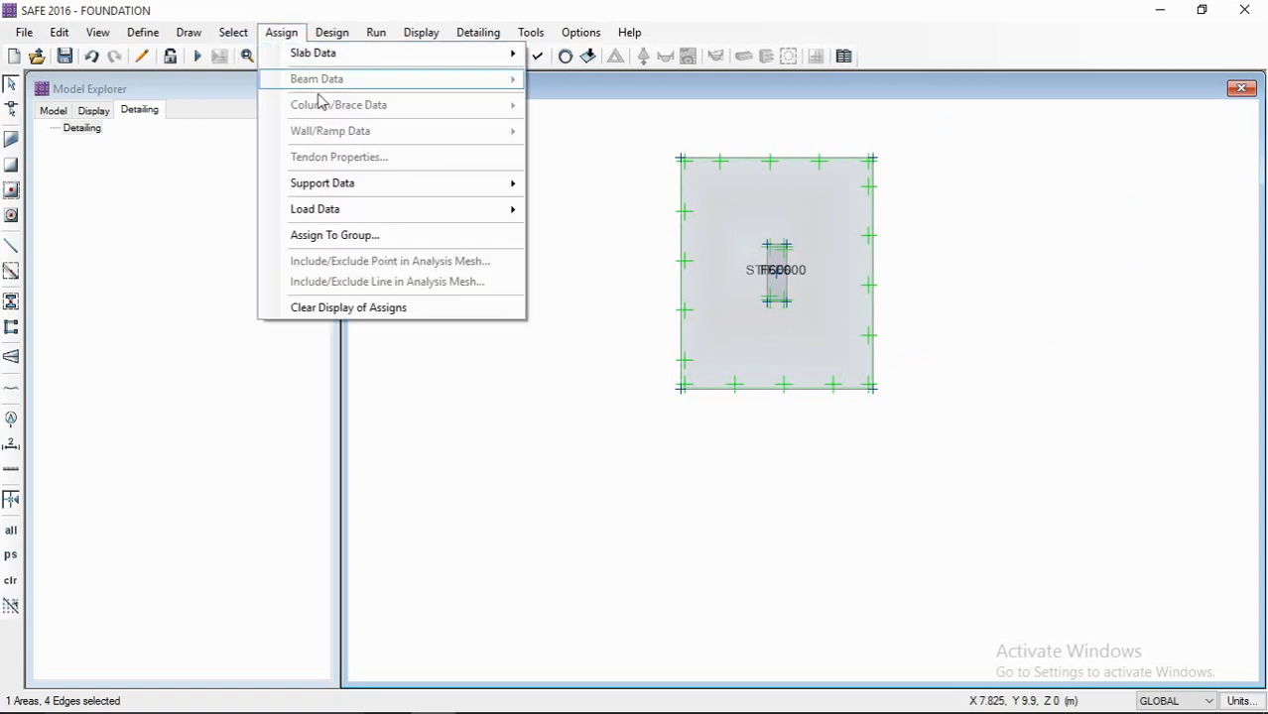
mouse_move(337, 55)
click(591, 56)
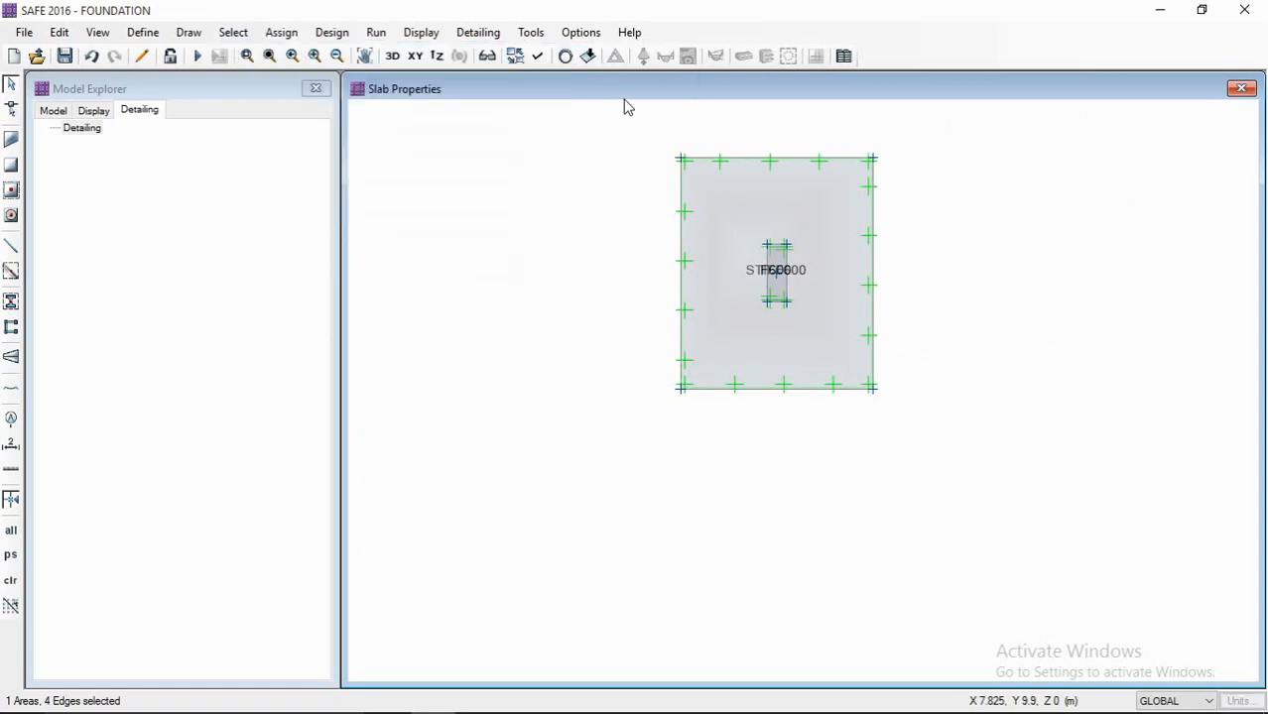
click(462, 334)
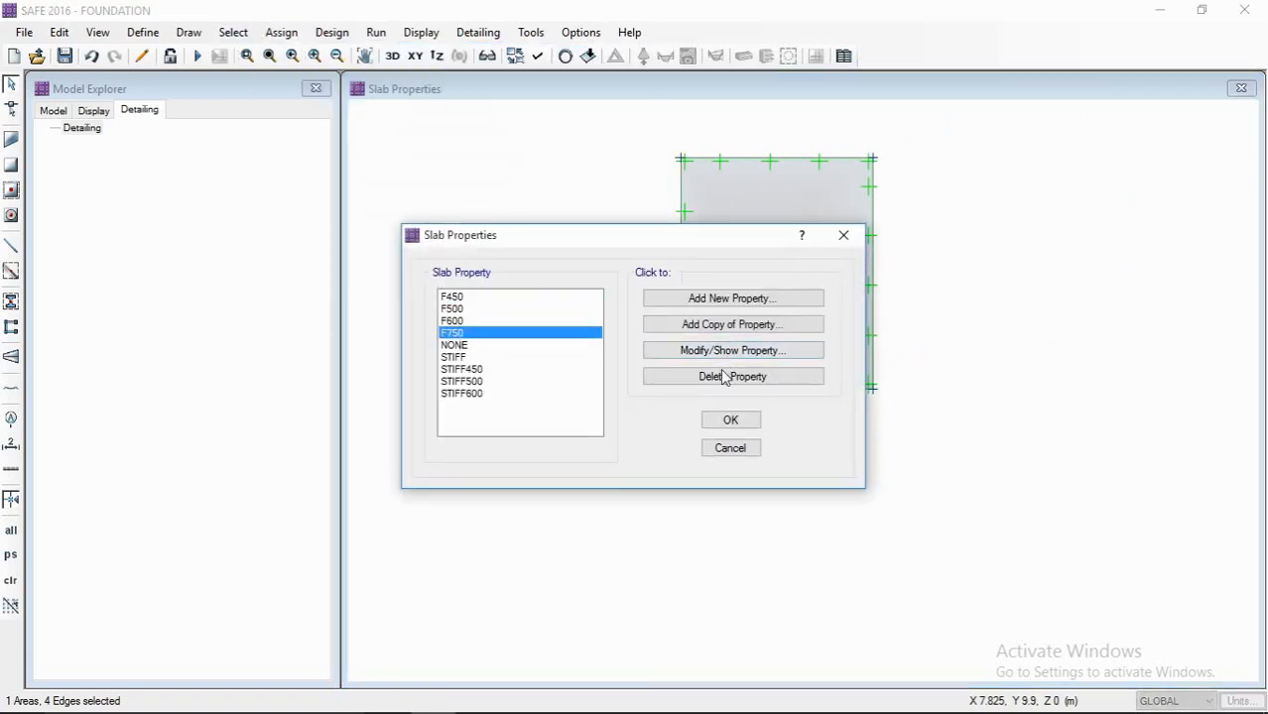
click(741, 419)
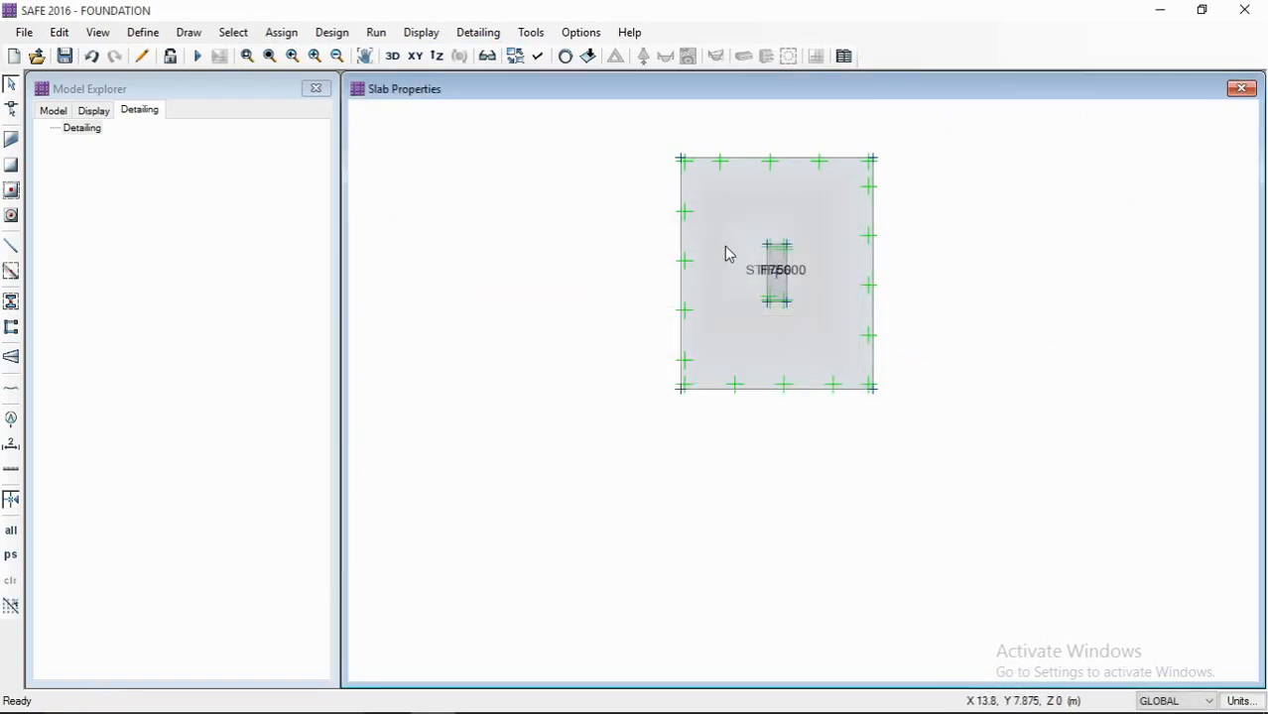
- For the separate footing's column stiff area, copy STIFF600 as a new slab property named STIFF750 with a thickness of 750 mm
drag(721, 208, 812, 317)
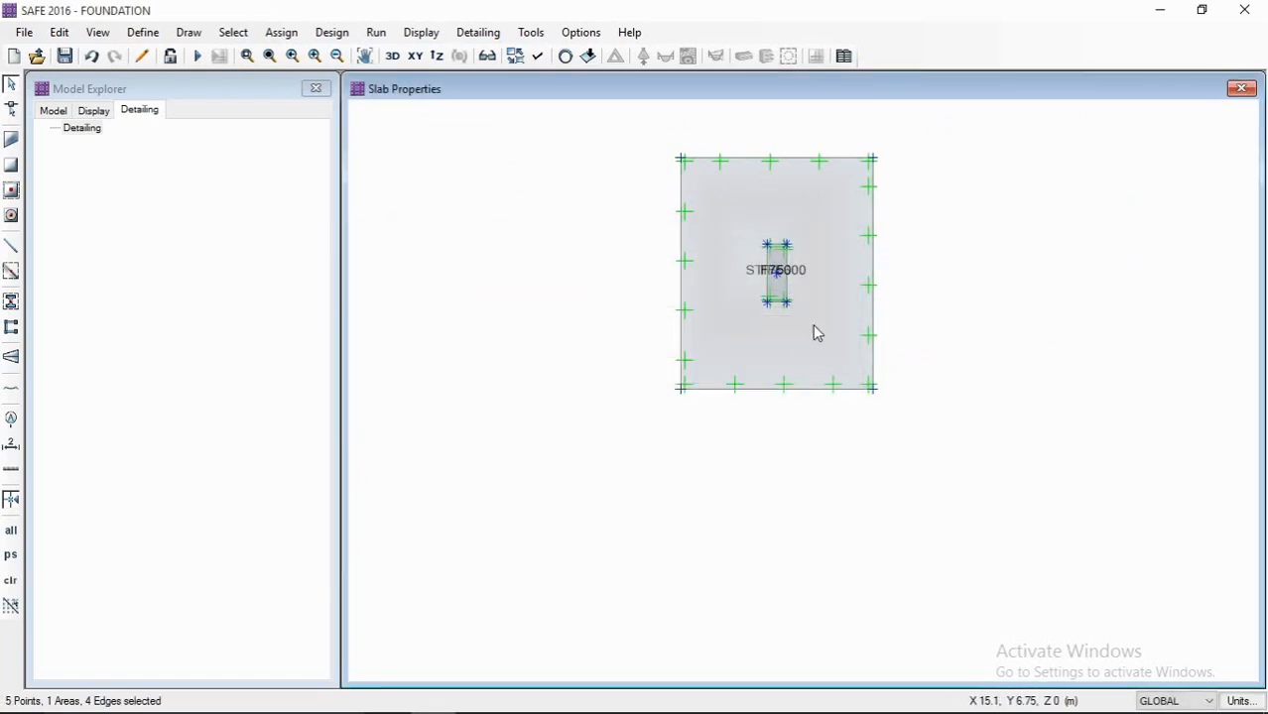
click(283, 33)
mouse_move(321, 55)
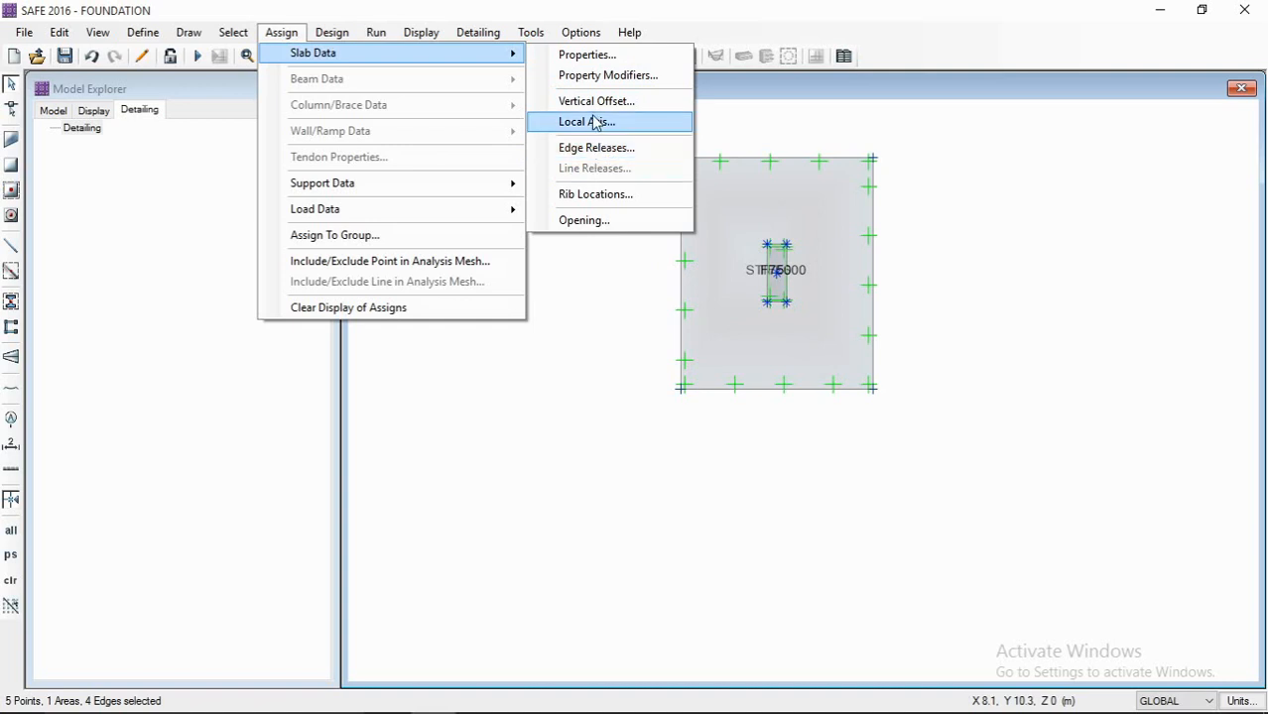
click(589, 53)
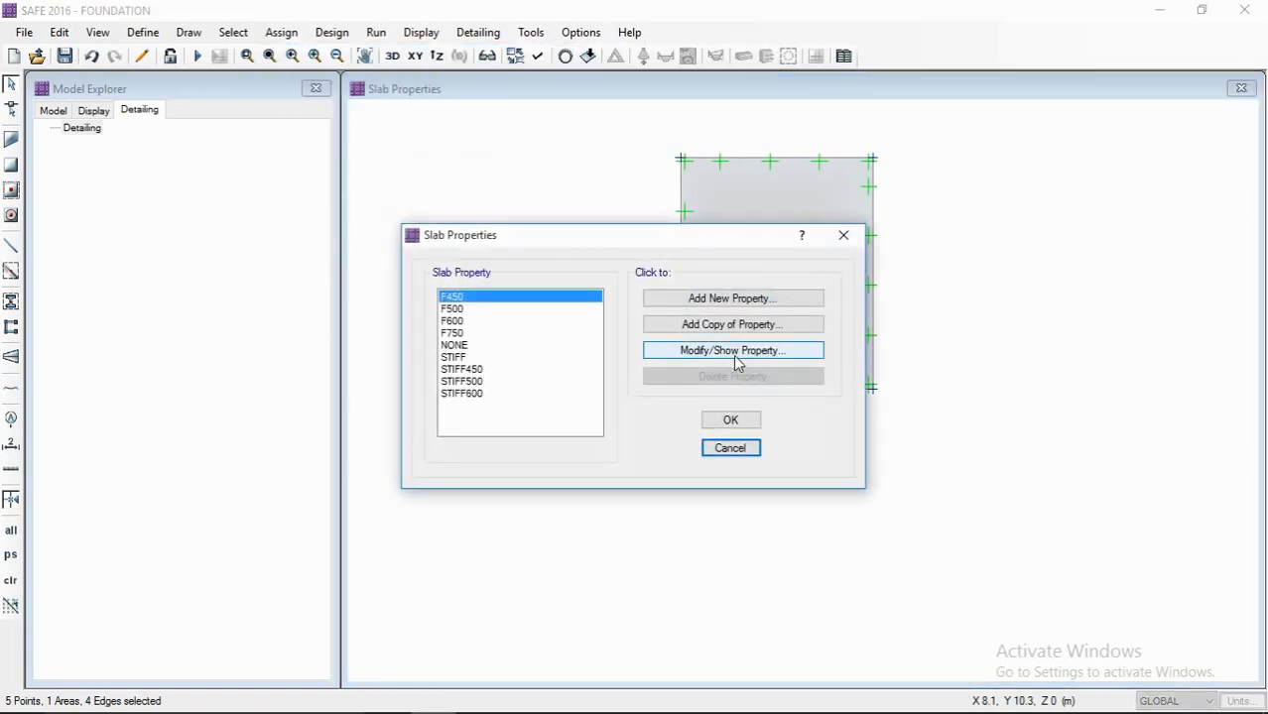
click(486, 394)
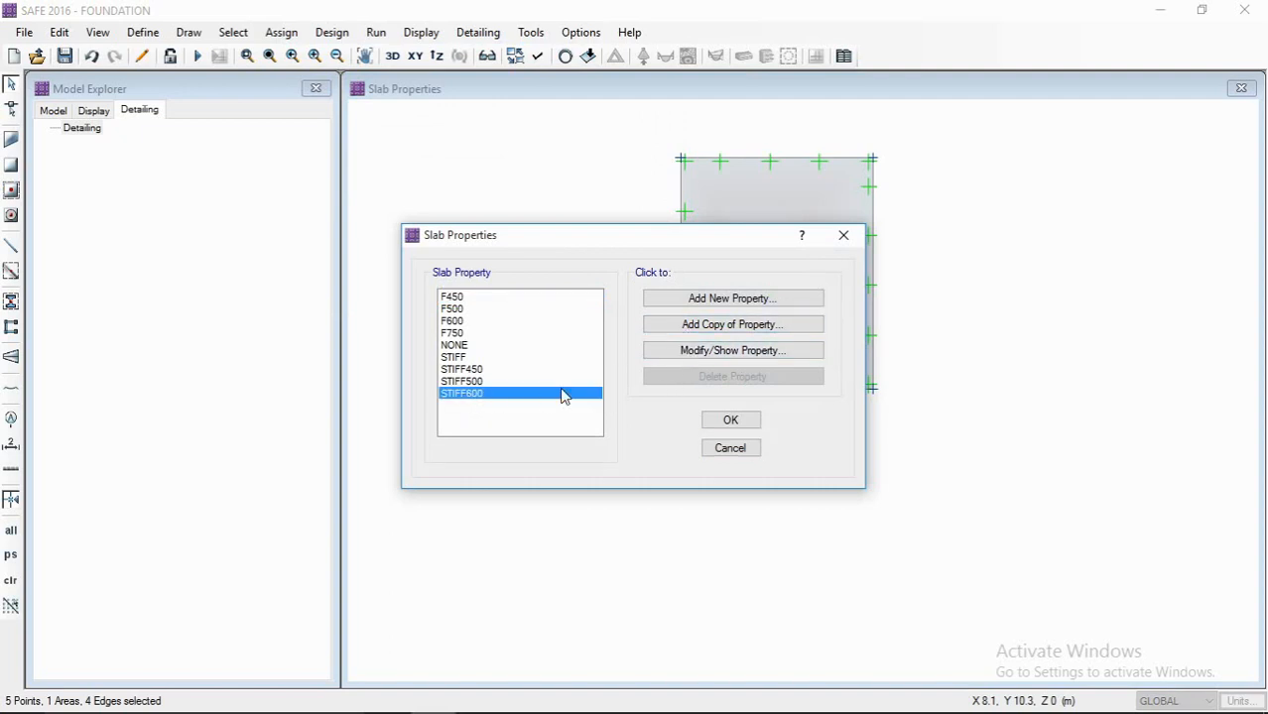
click(677, 352)
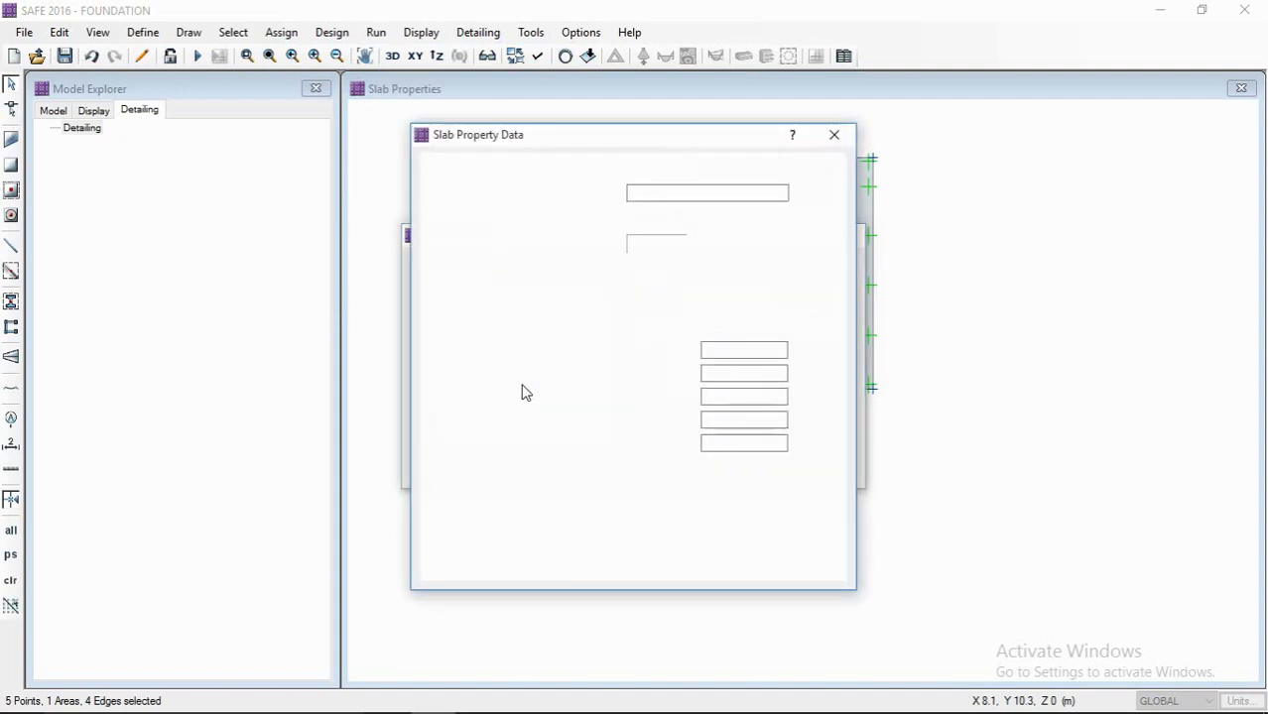
drag(685, 194, 585, 206)
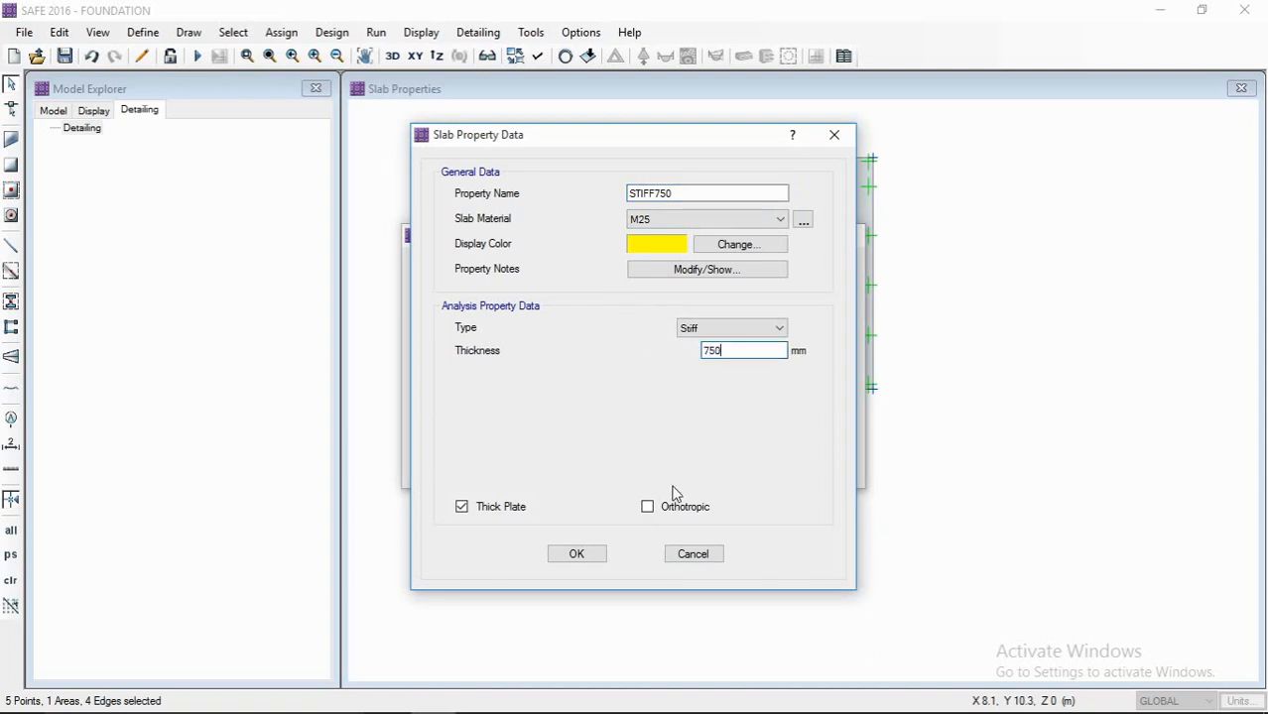
click(583, 554)
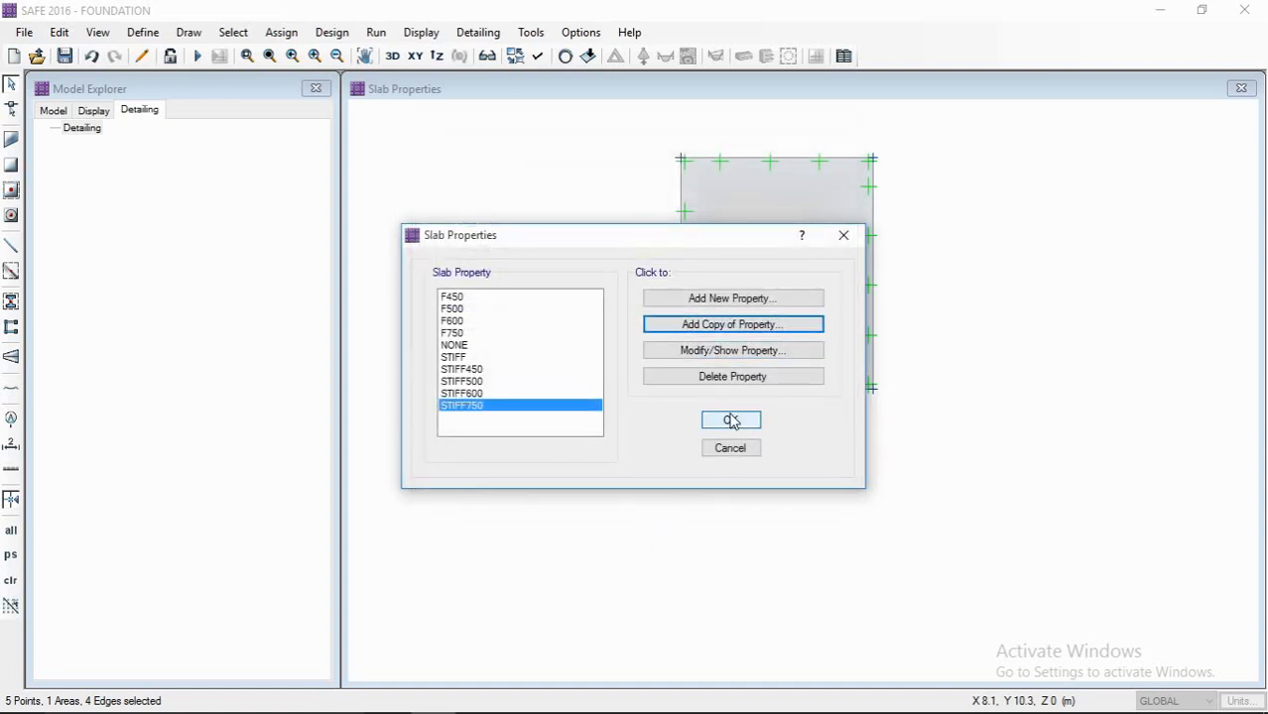
- Assign STIFF750 to the selected column stiff area and check the slab property assigned to the separate footing
click(729, 419)
scroll(783, 368, up, 3)
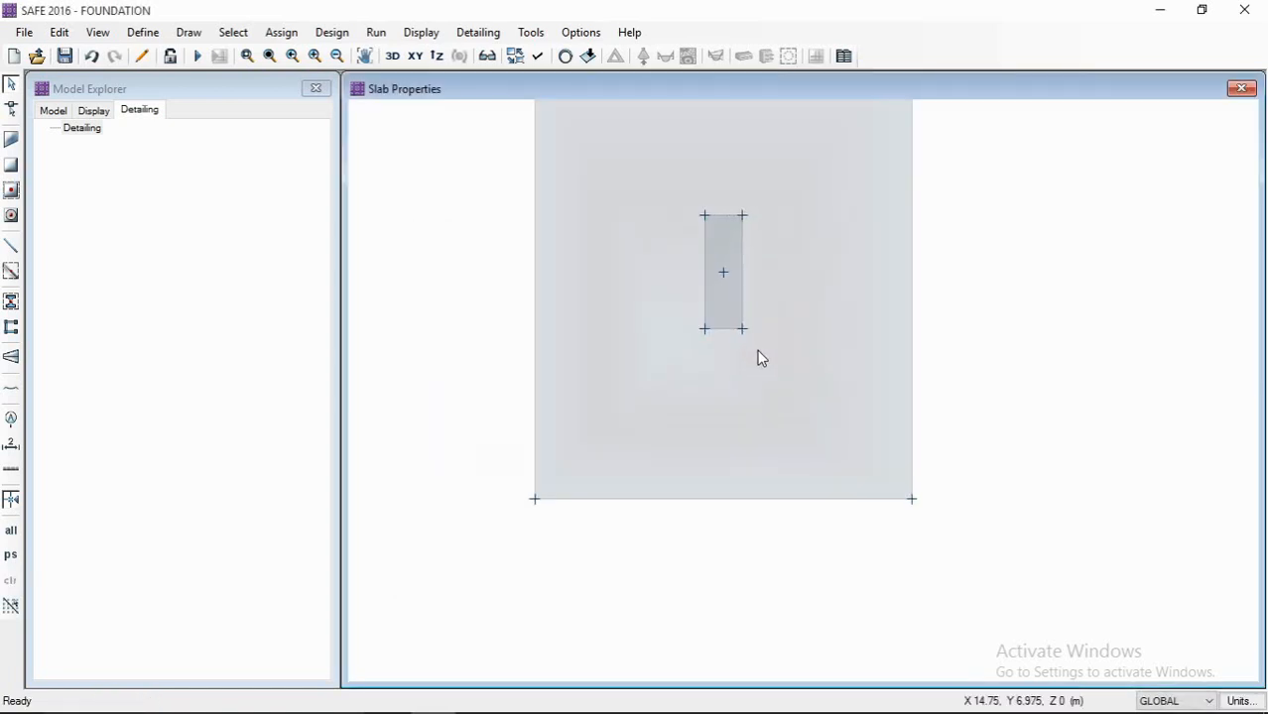
middle_drag(741, 291, 778, 294)
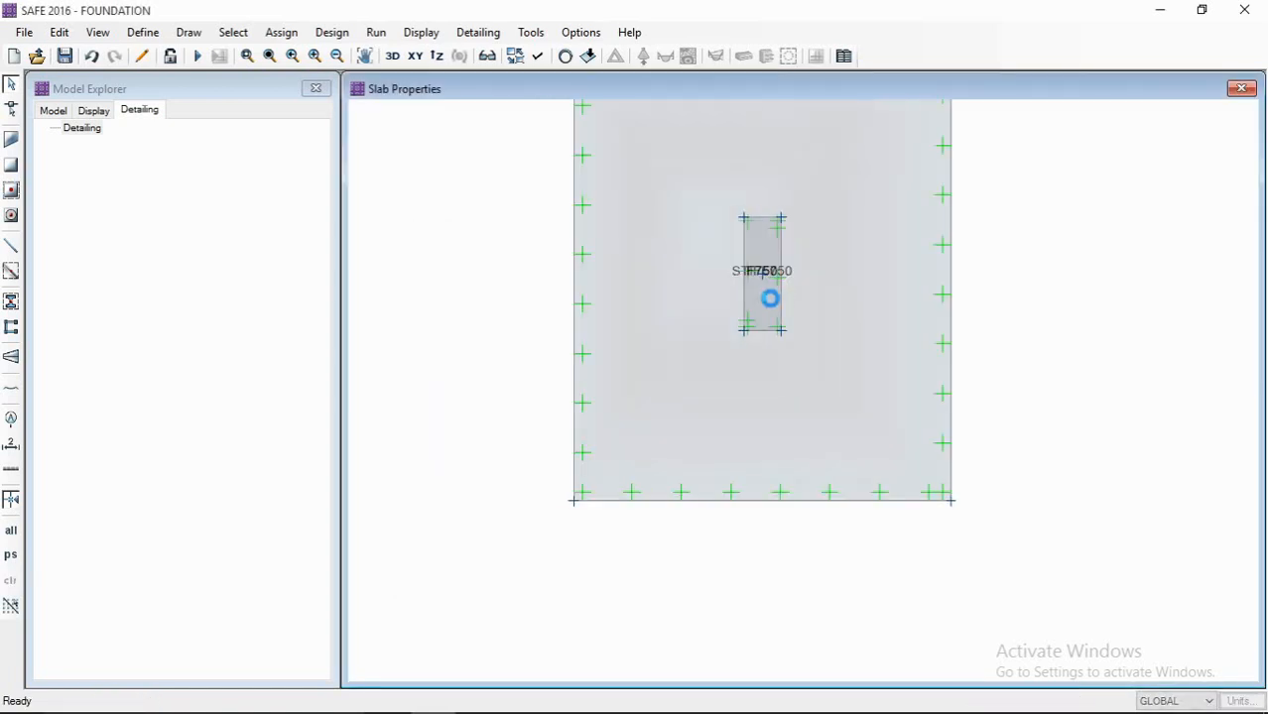
right_click(765, 310)
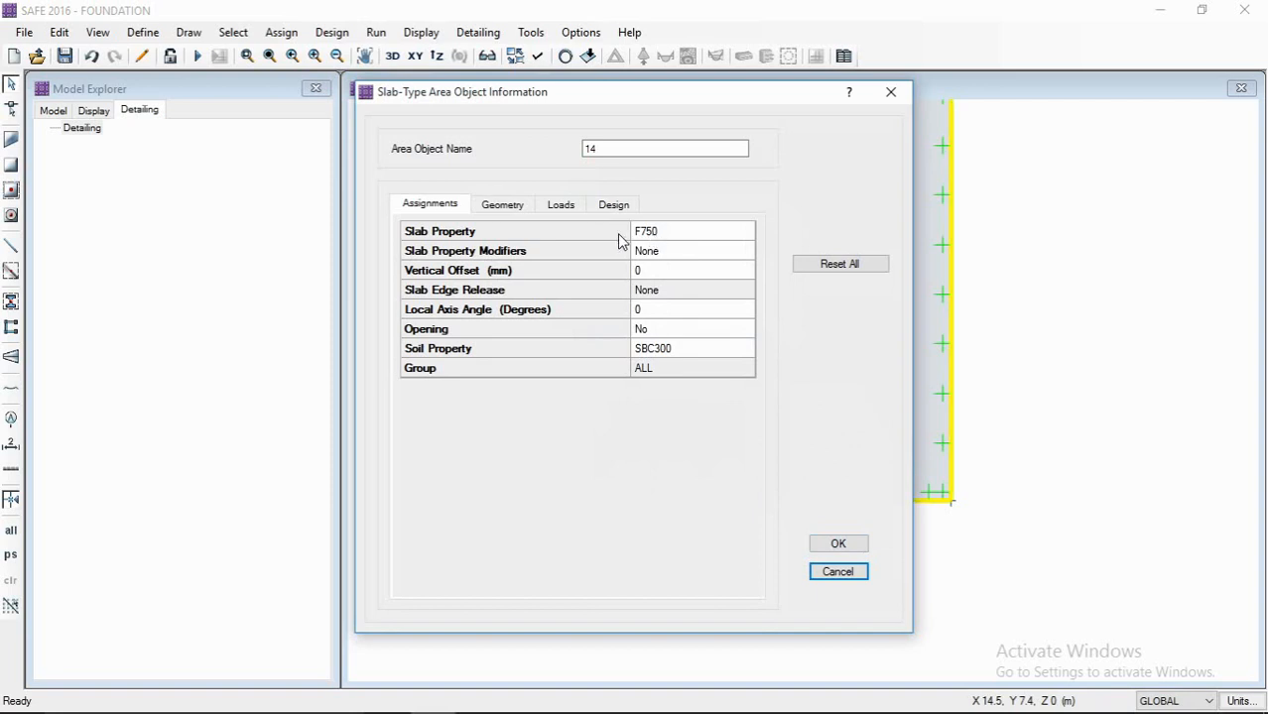
key(Escape)
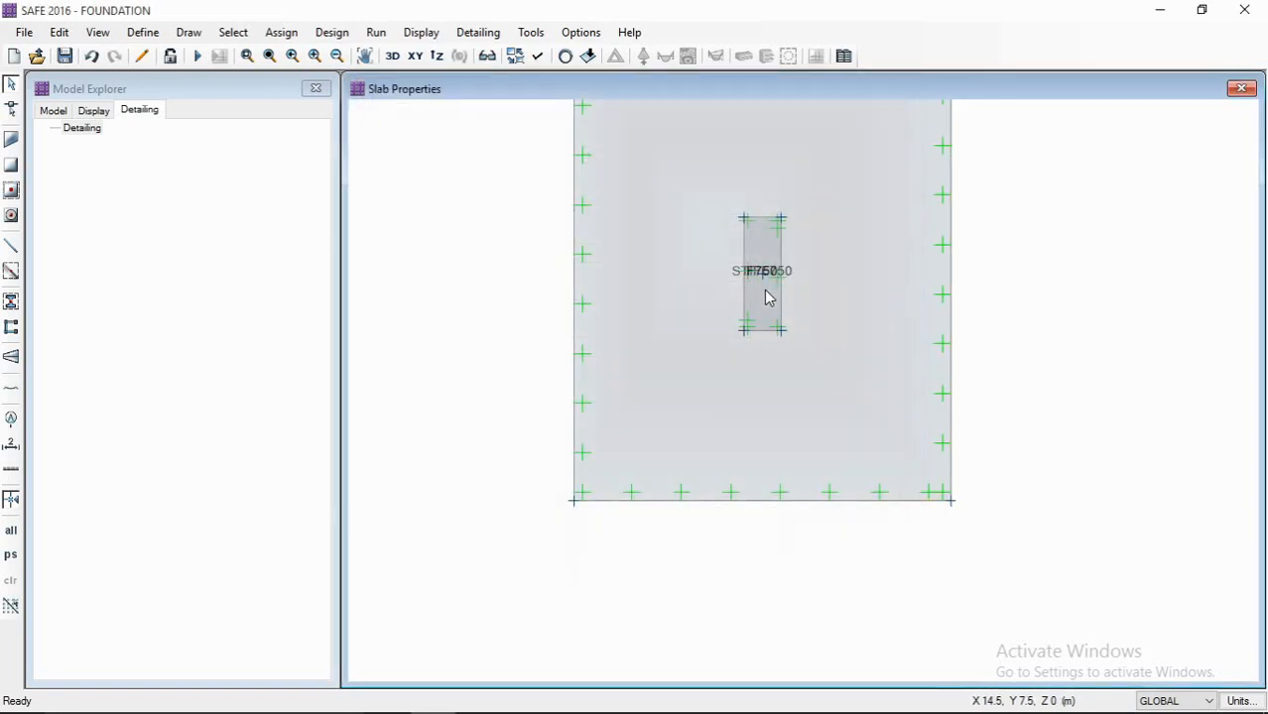
- Rerun the analysis and design with the thickened footings
scroll(774, 319, down, 3)
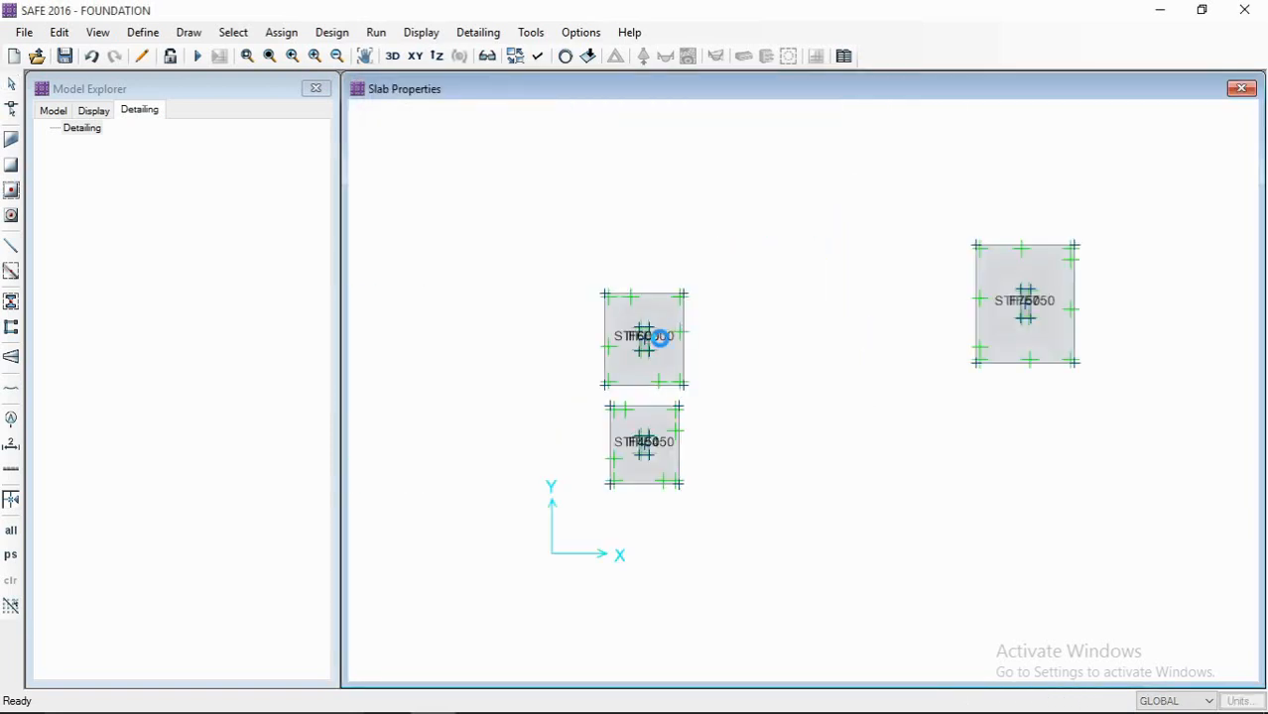
scroll(651, 339, up, 2)
middle_drag(661, 339, 614, 346)
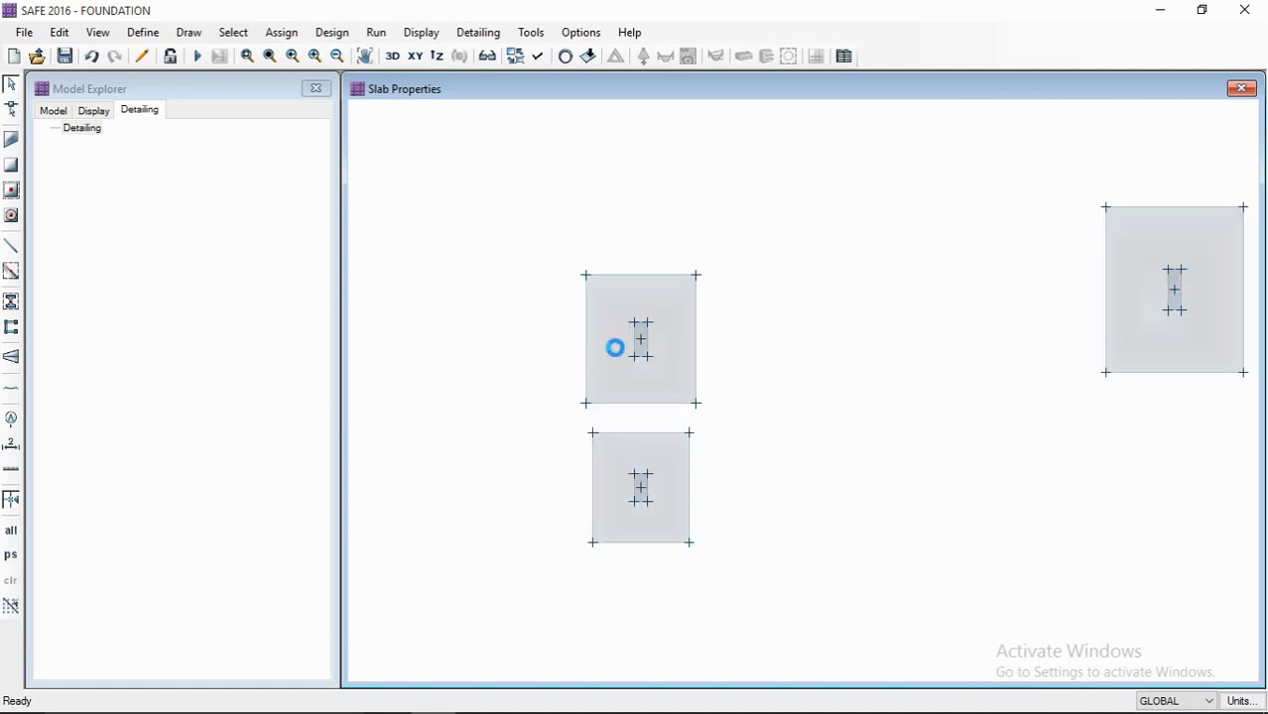
click(197, 58)
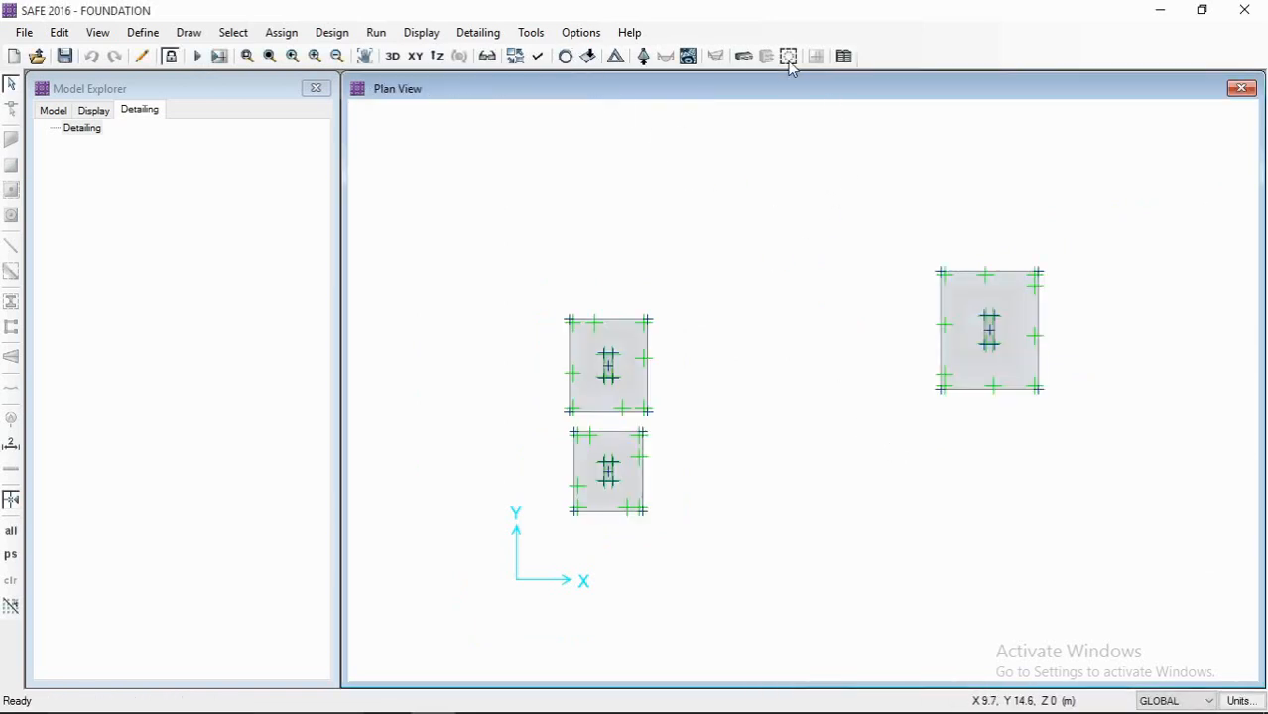
- Display the punching shear capacity ratios and examine them for the two thickened footings and the remaining one
click(788, 57)
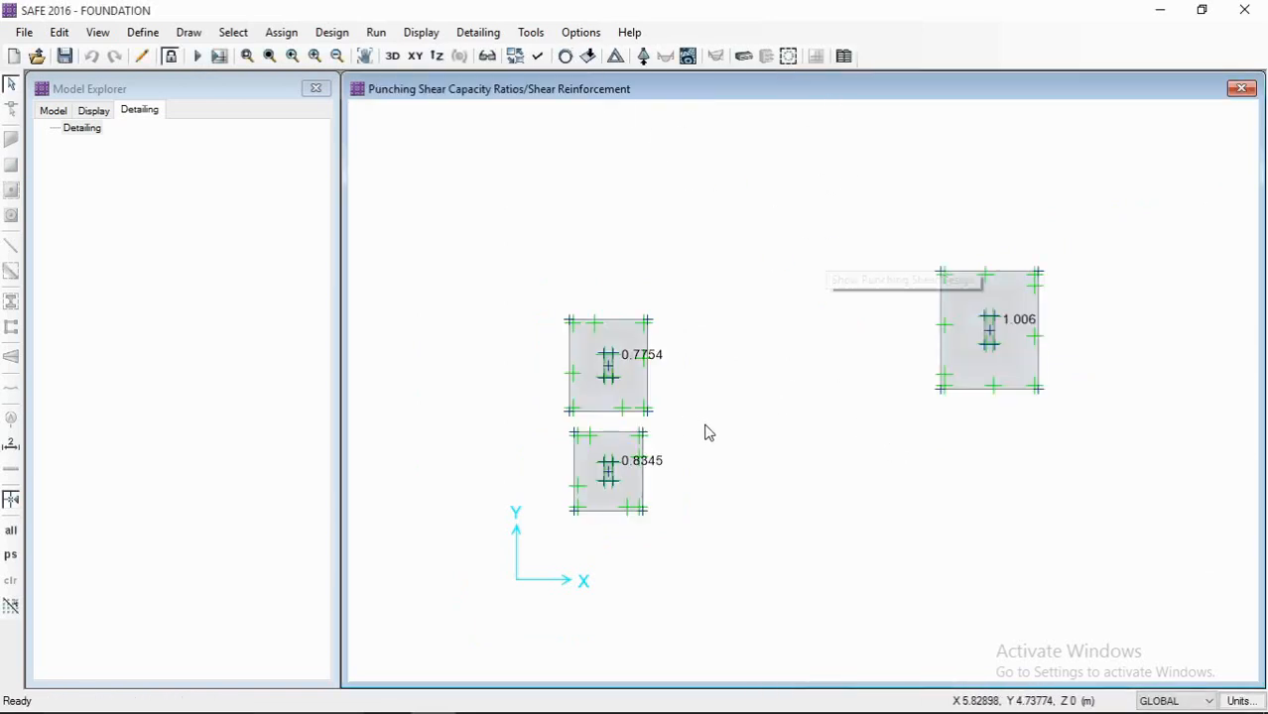
scroll(670, 424, up, 1)
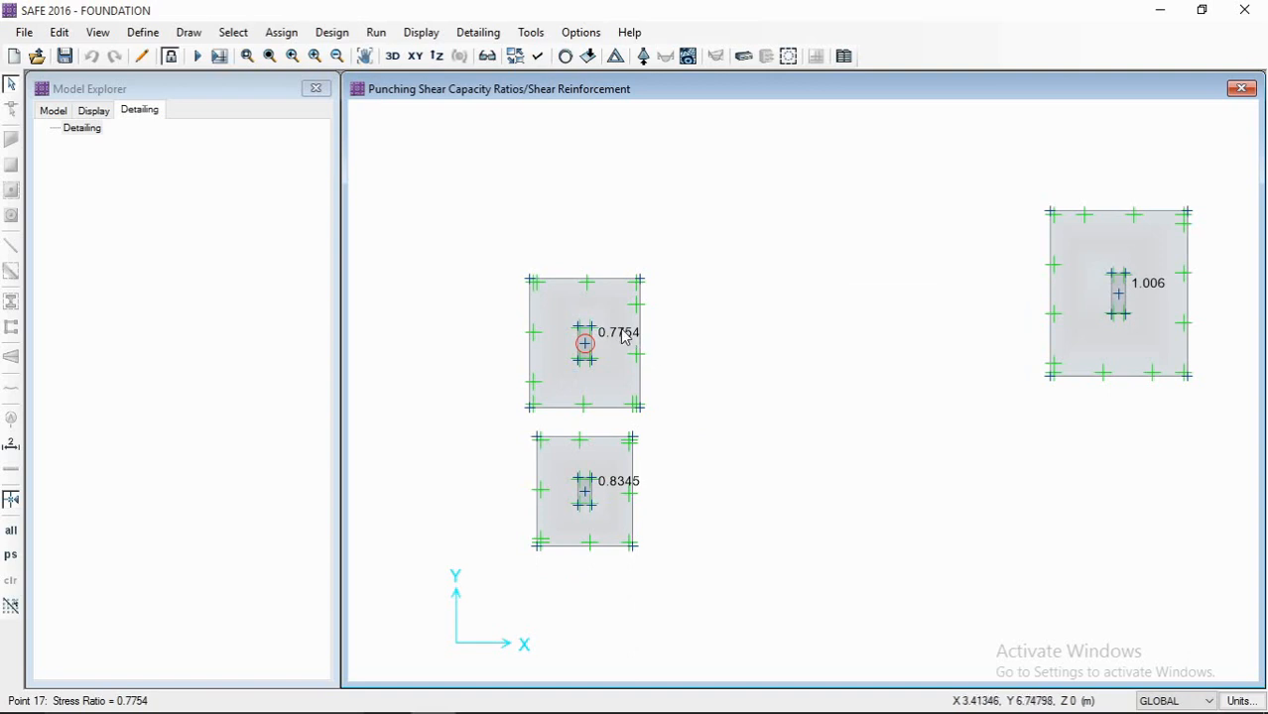
middle_drag(608, 354, 595, 348)
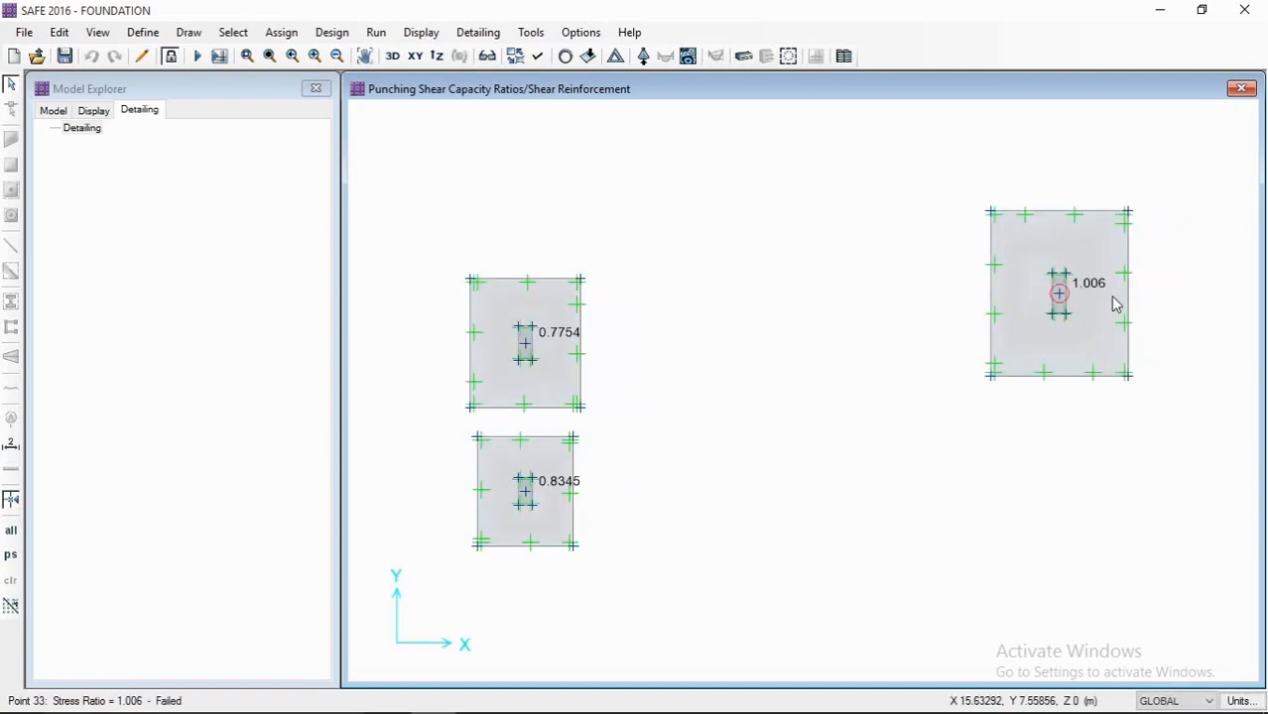
scroll(1112, 302, up, 1)
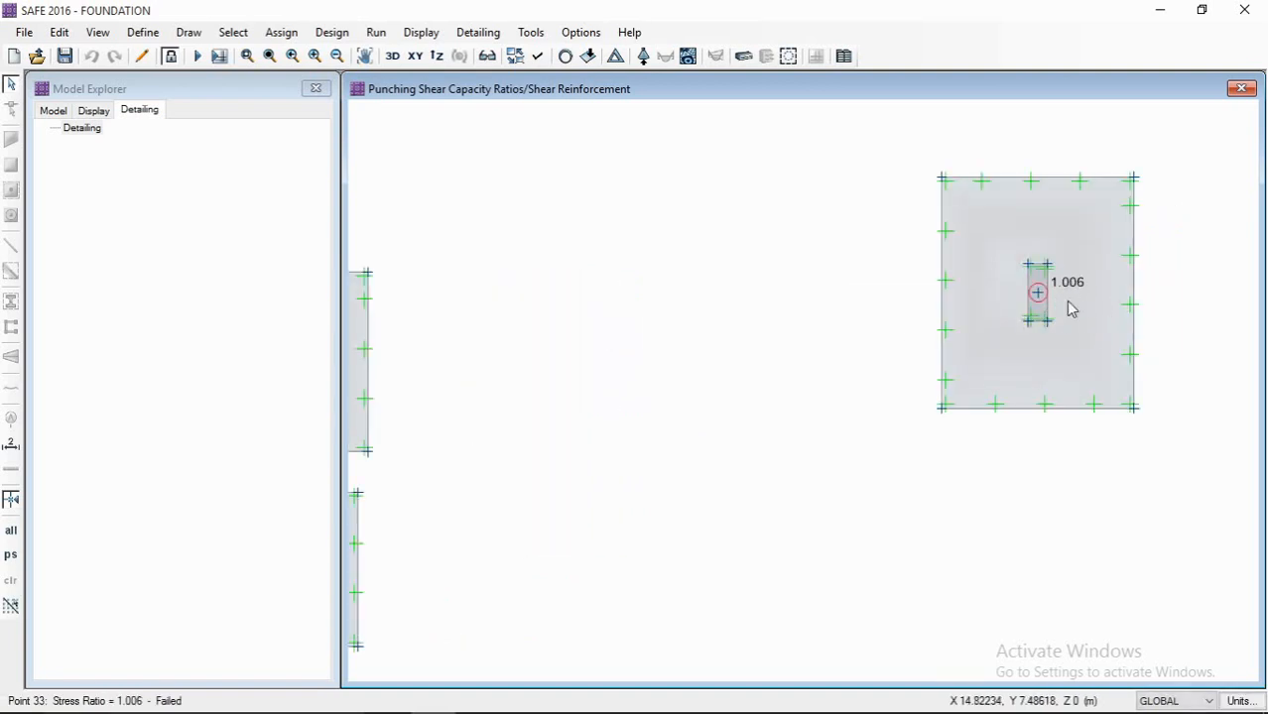
scroll(1062, 332, down, 1)
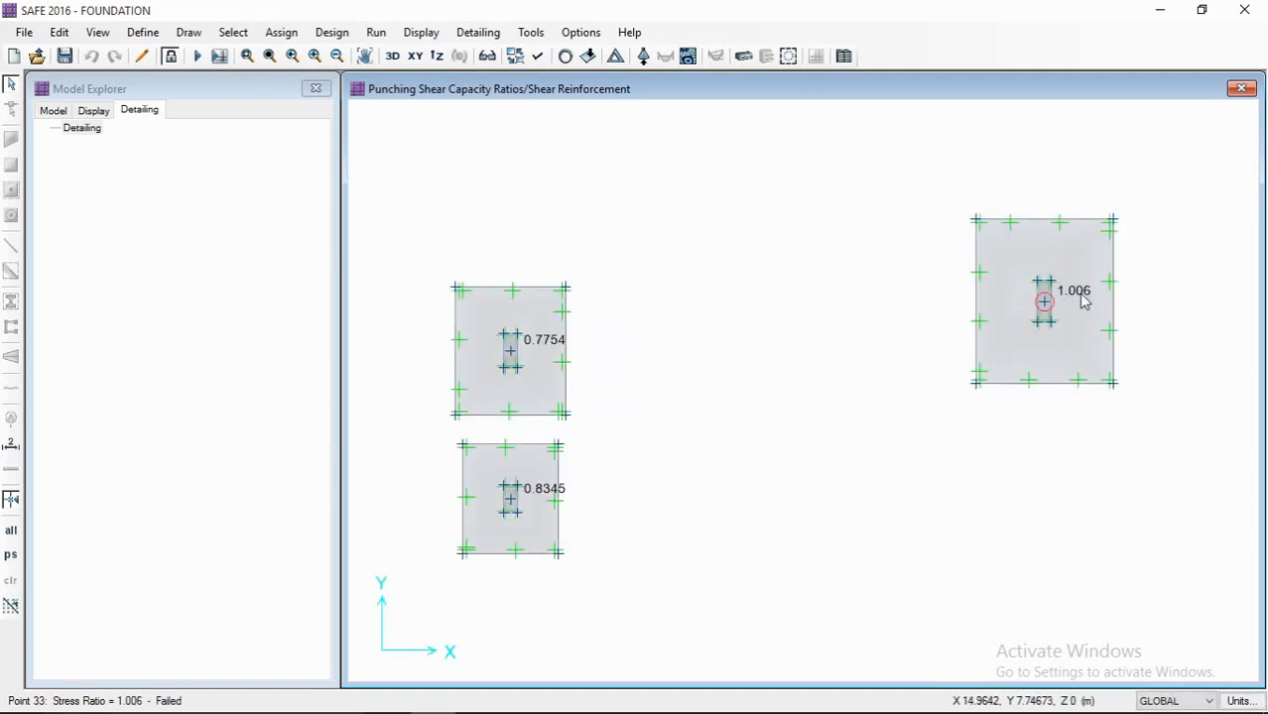
middle_drag(1053, 305, 1180, 307)
scroll(1057, 297, up, 1)
scroll(940, 329, down, 1)
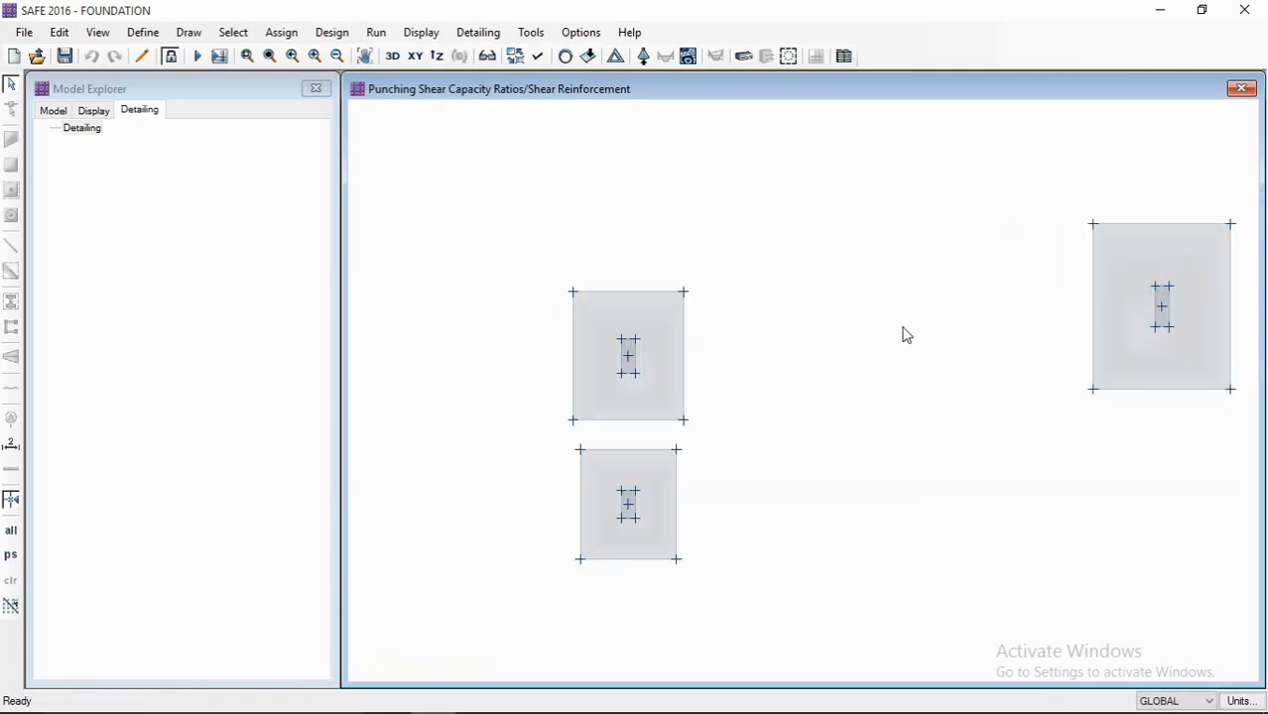
middle_drag(604, 292, 640, 286)
middle_drag(709, 392, 681, 380)
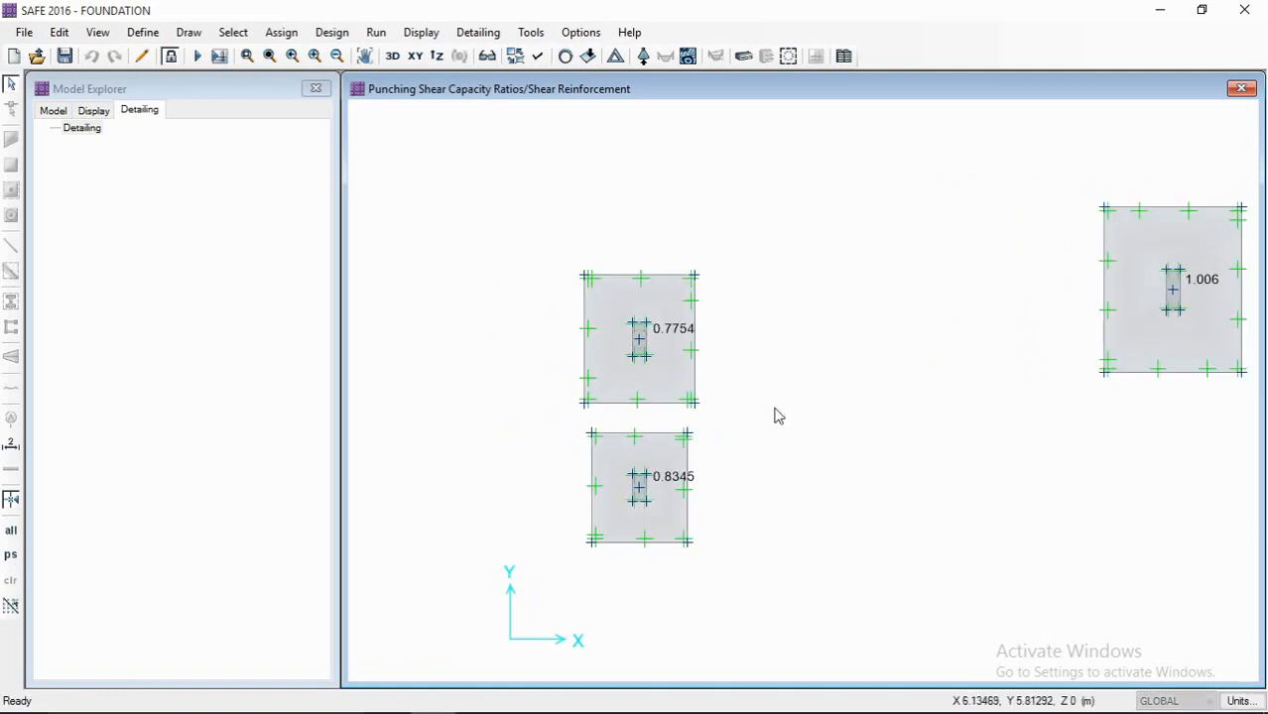
- Unlock the model and accept the deletion of its analysis and design results
middle_drag(654, 328, 538, 309)
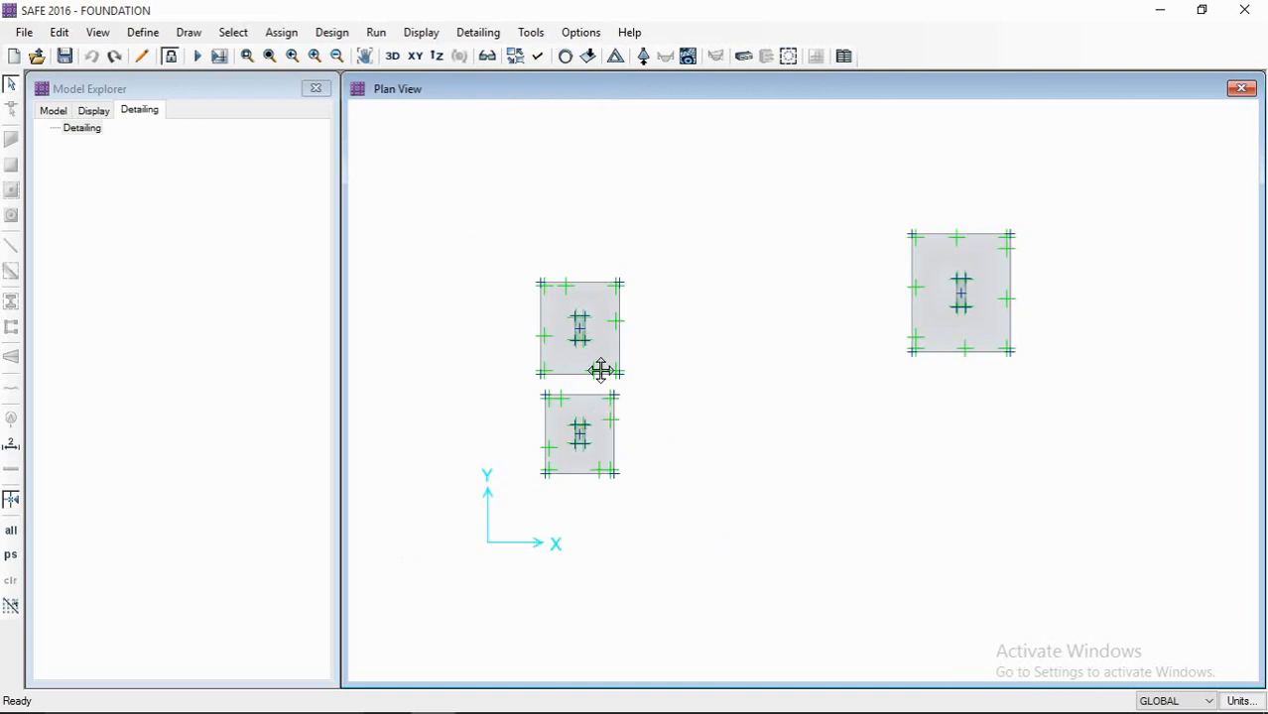
click(188, 32)
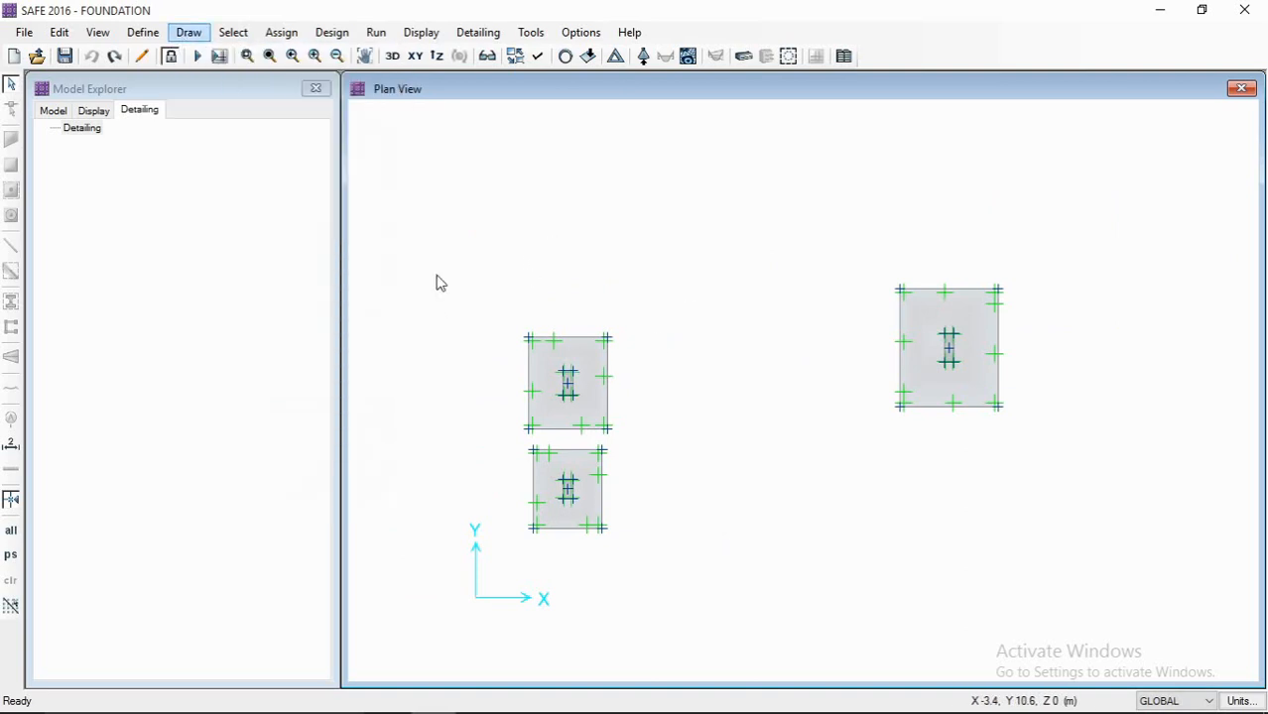
click(171, 55)
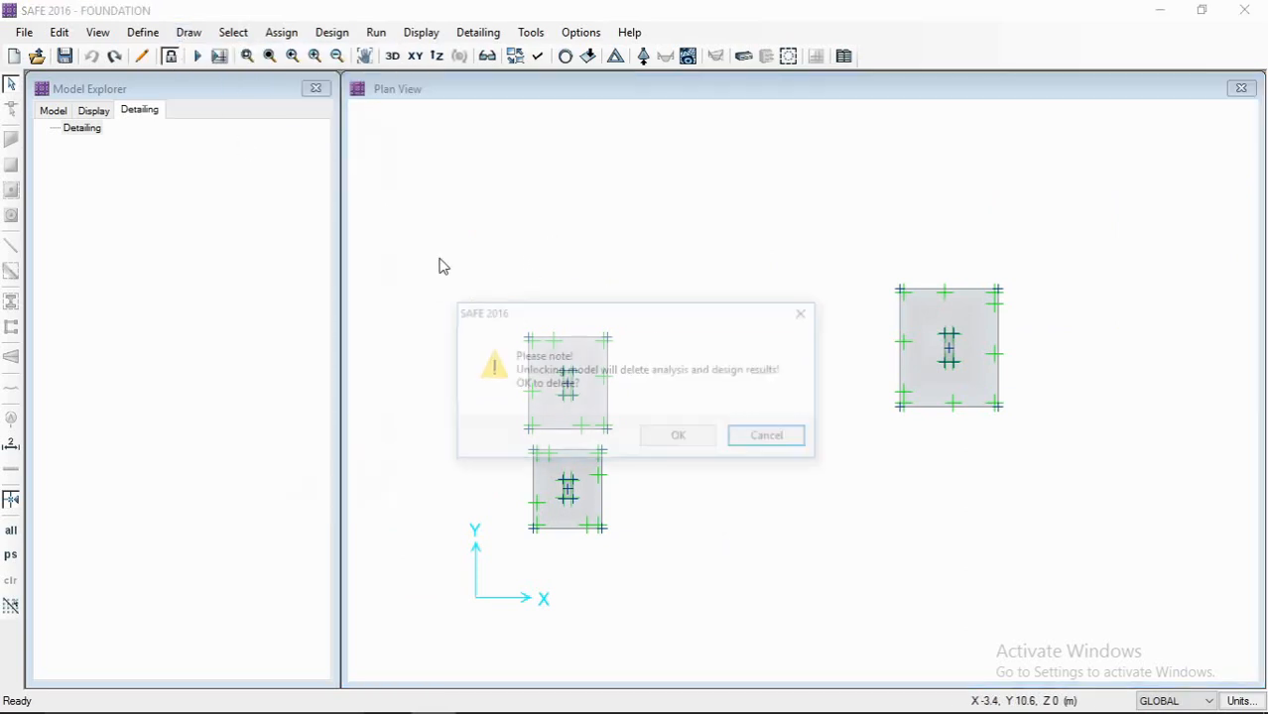
click(678, 437)
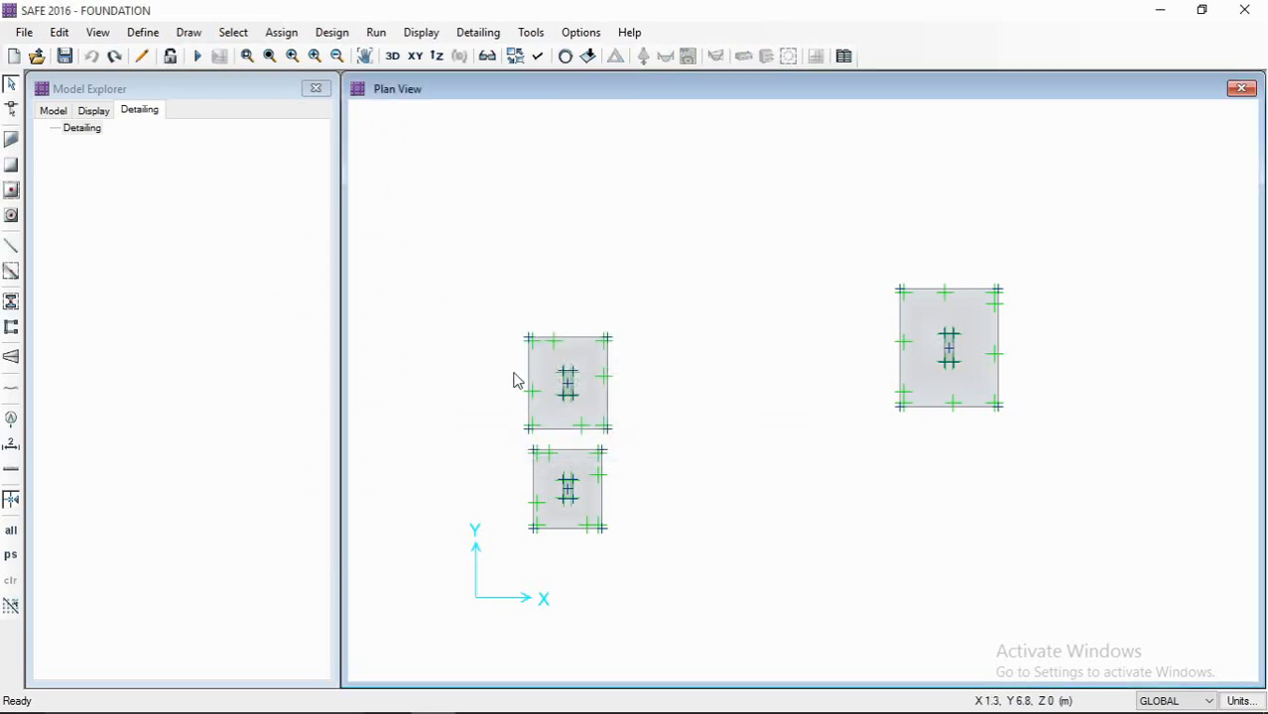
- Start drawing design strips for the smallest footing, keeping strip layer A and the Column Strip design type
click(190, 33)
click(246, 55)
click(180, 35)
click(186, 33)
click(186, 31)
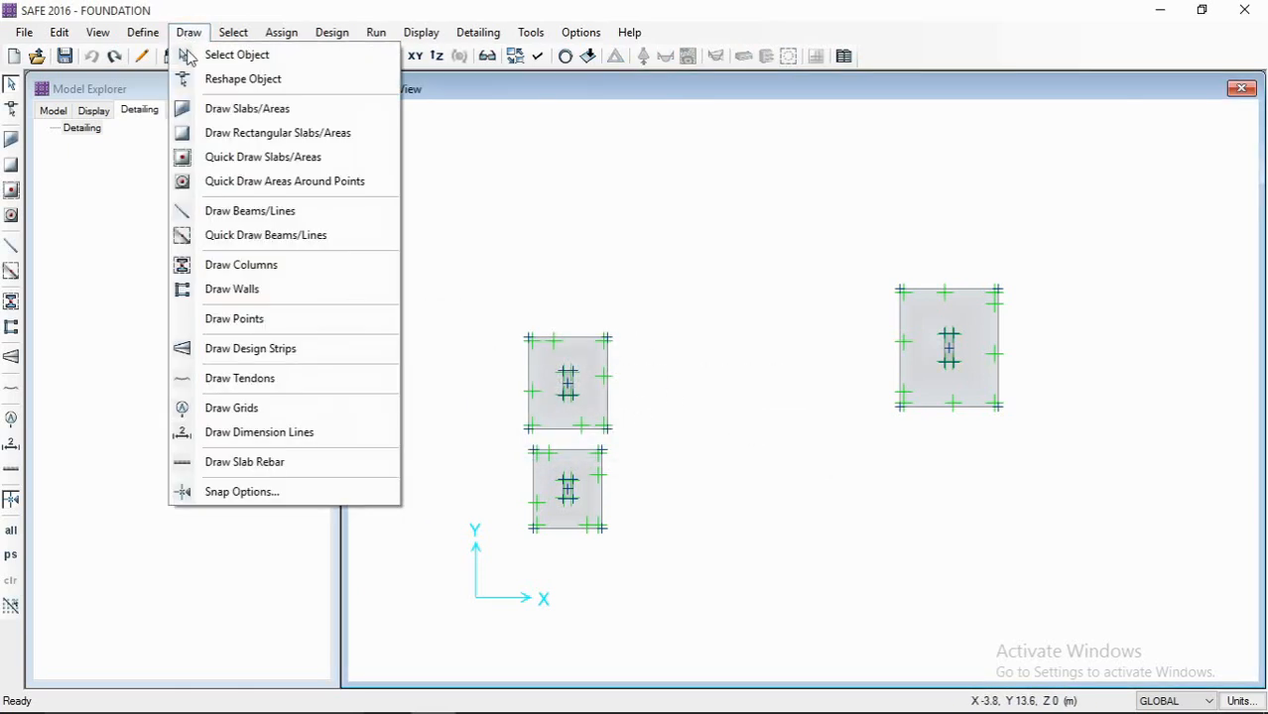
click(233, 354)
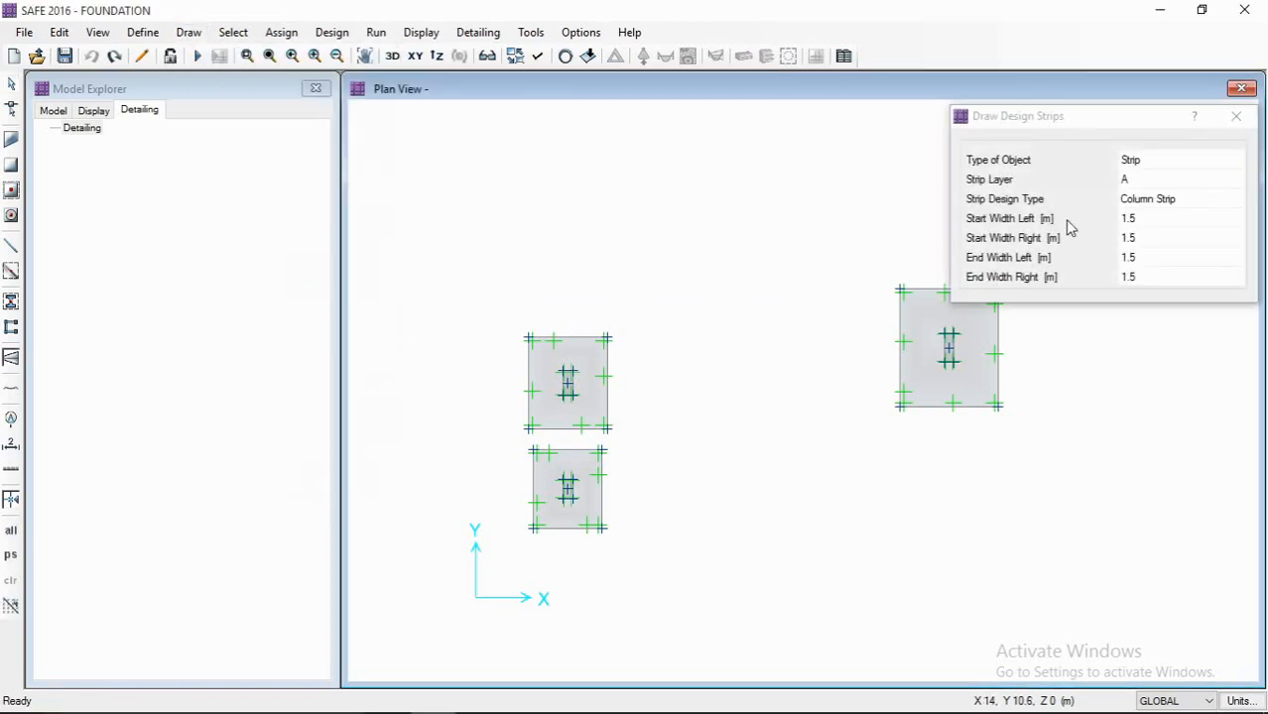
mouse_move(1061, 119)
mouse_down()
mouse_move(833, 131)
mouse_move(808, 144)
mouse_up()
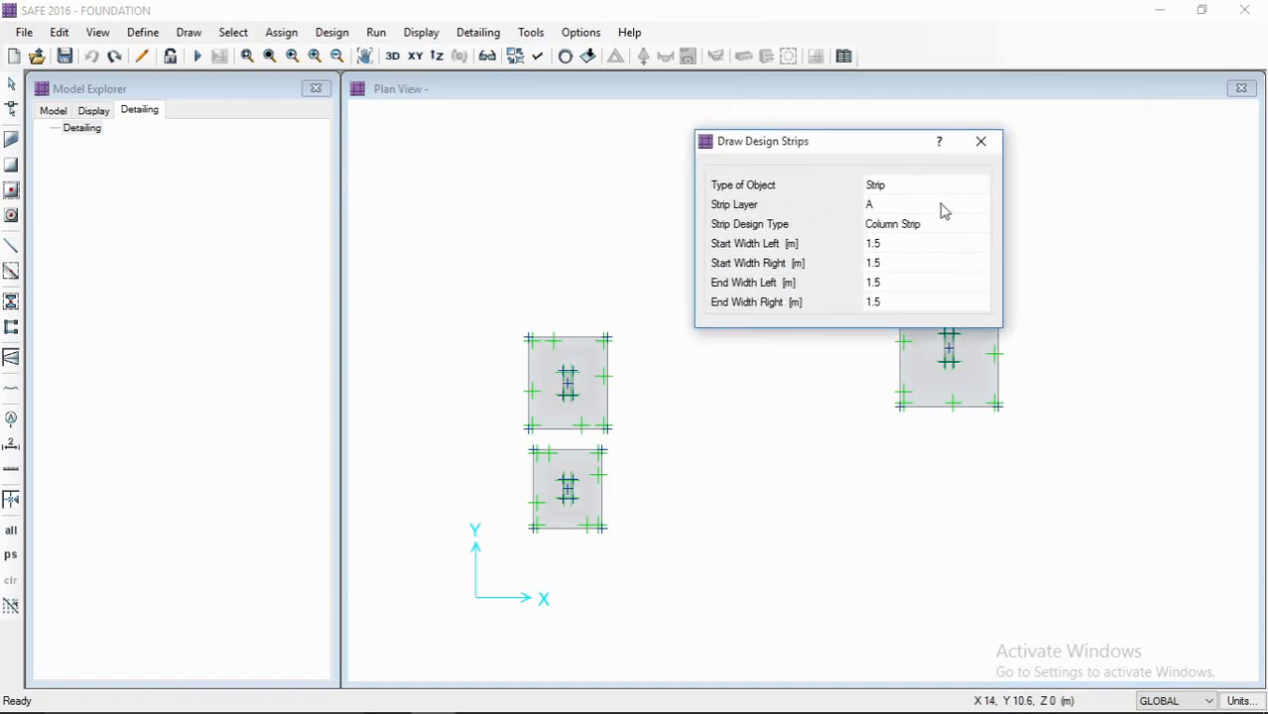
click(903, 206)
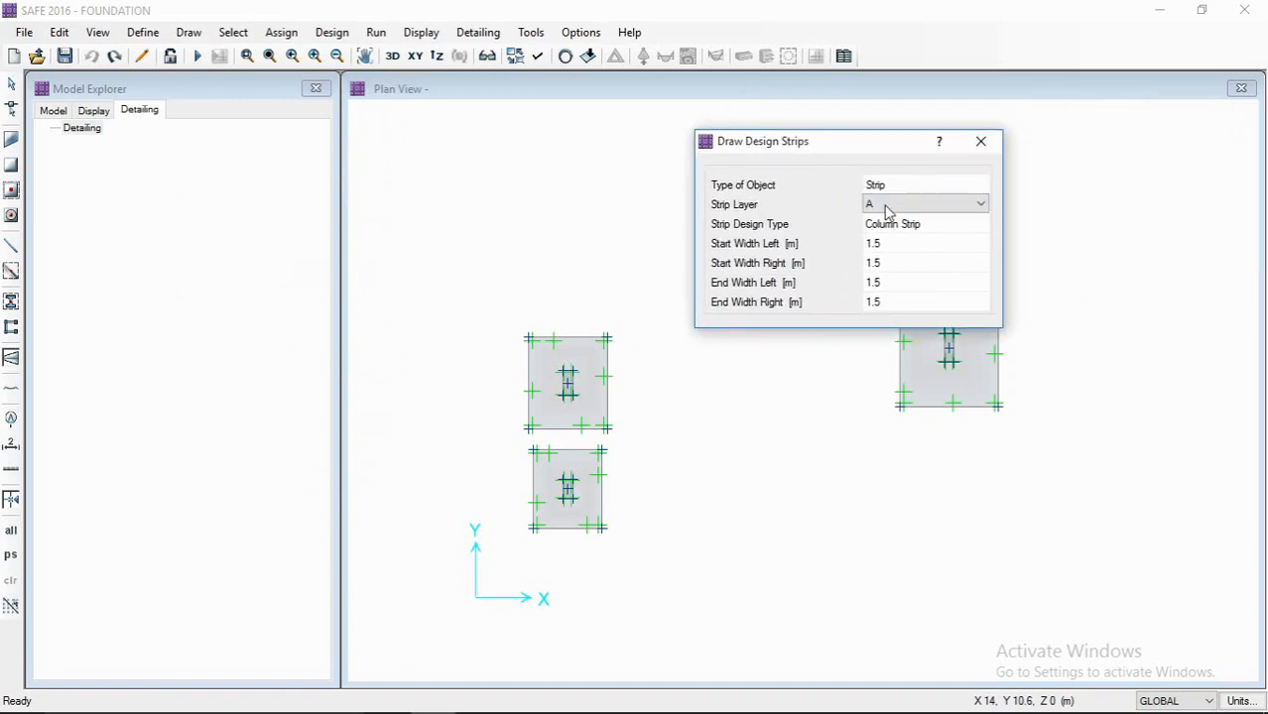
click(979, 205)
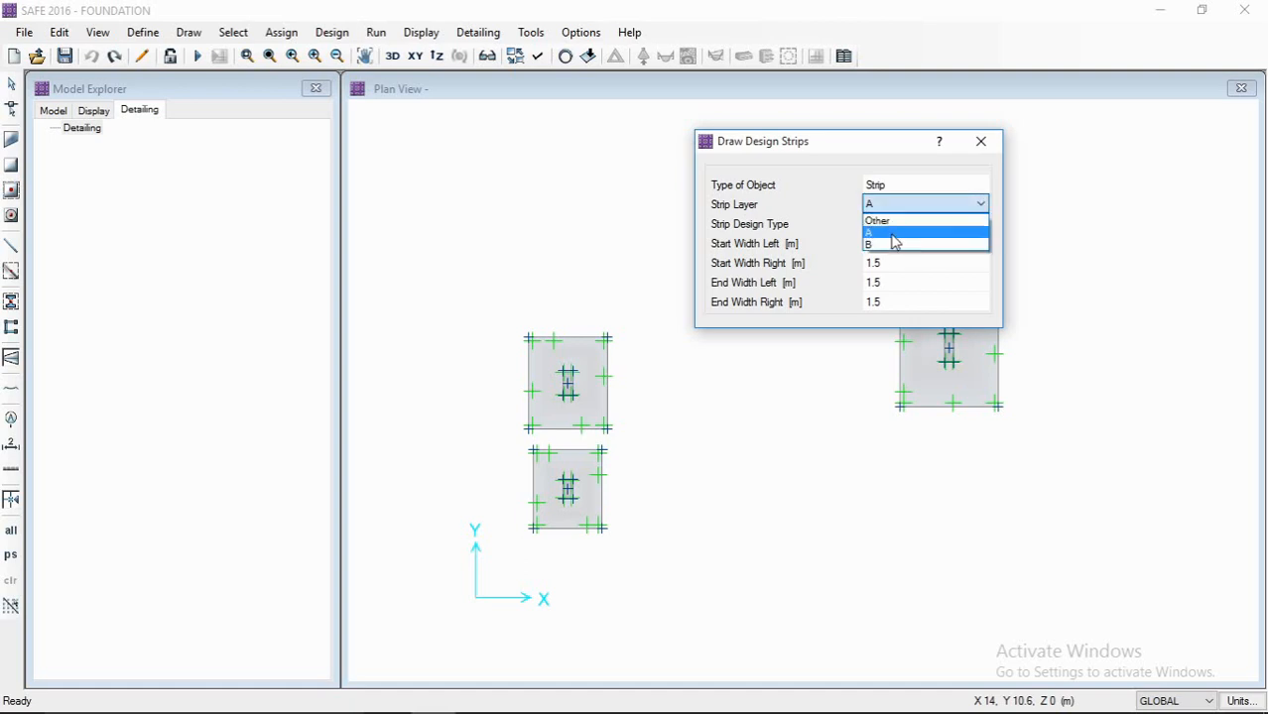
click(918, 207)
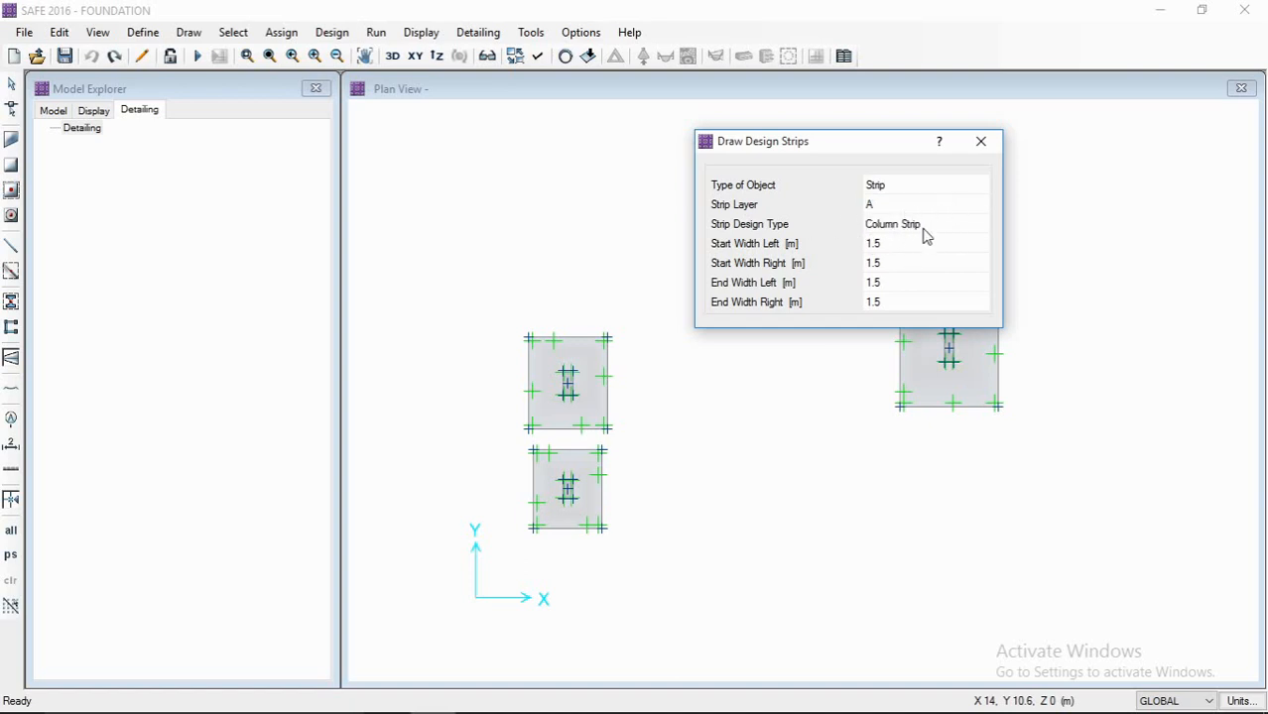
scroll(556, 491, up, 3)
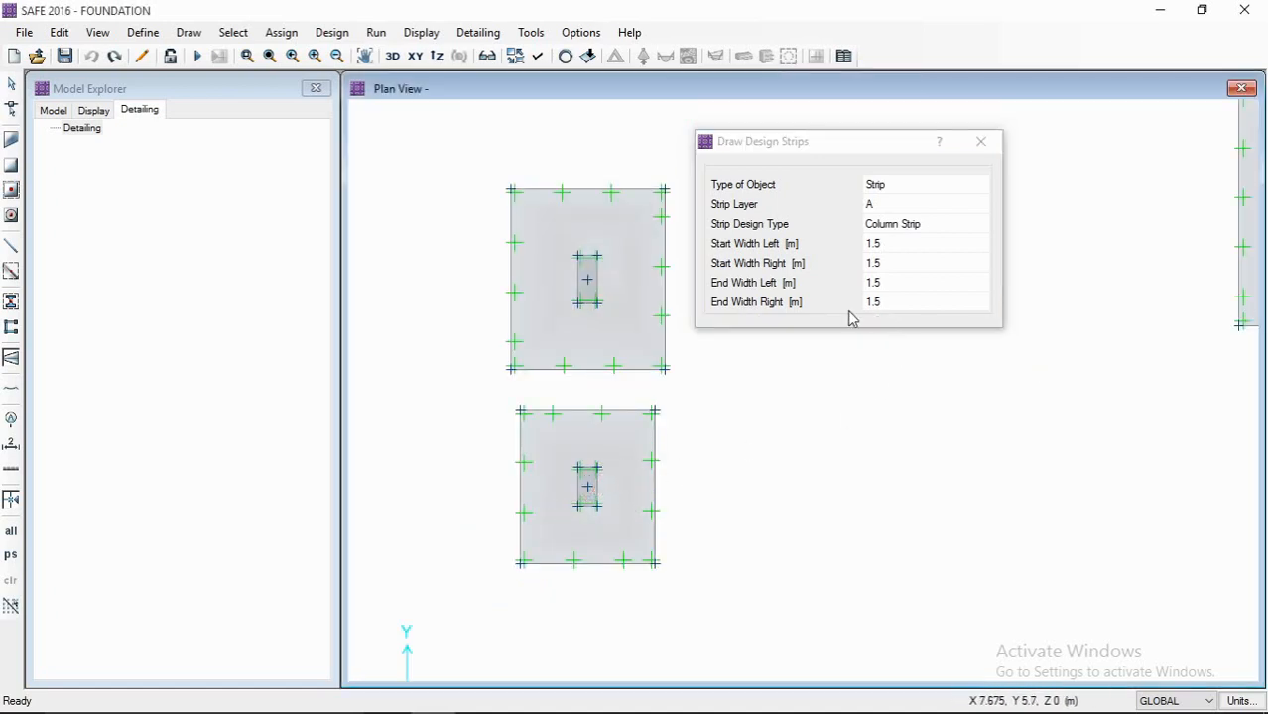
- Set the layer A strip's start and end widths to 1.2 m on both the left and right sides
click(908, 250)
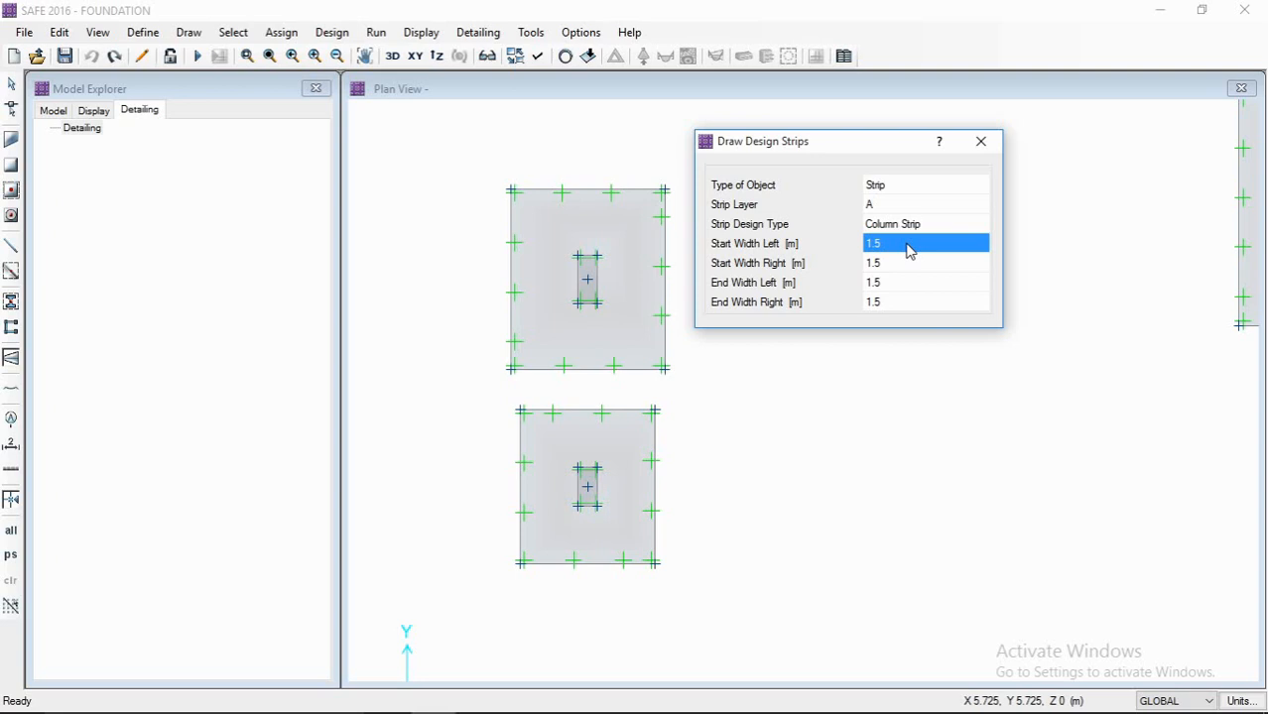
text(1.2)
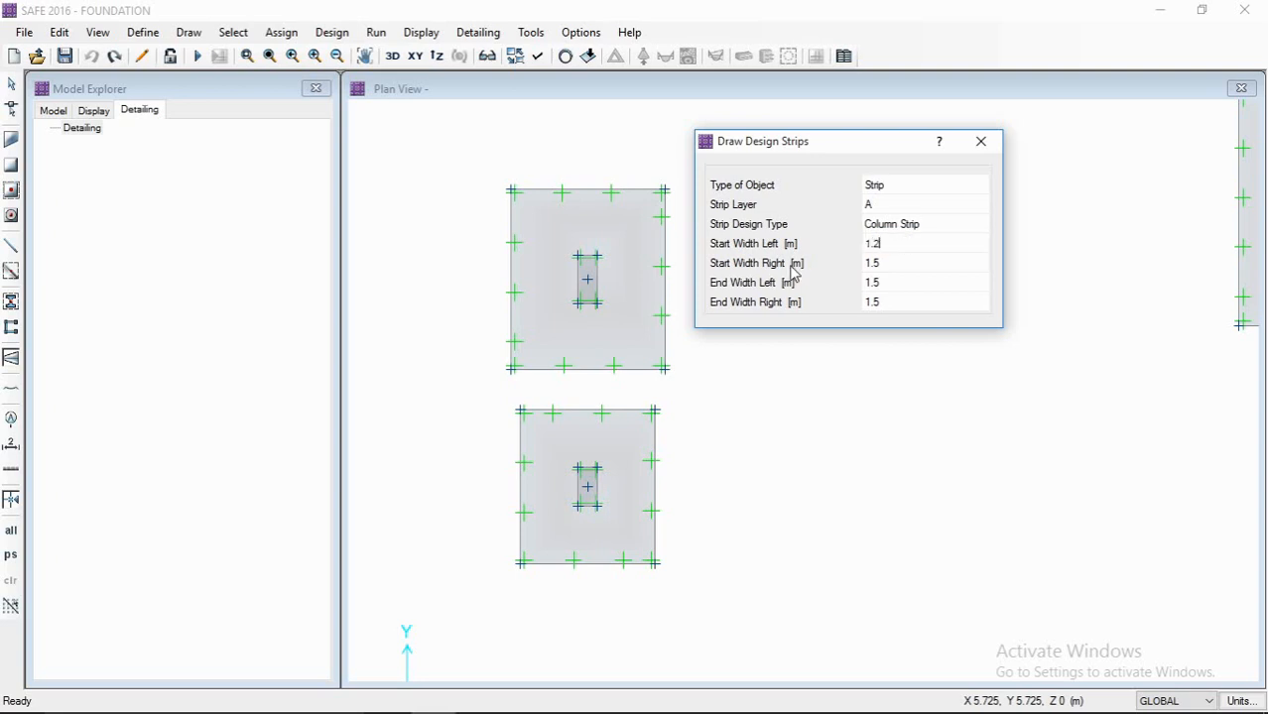
key(Return)
click(909, 270)
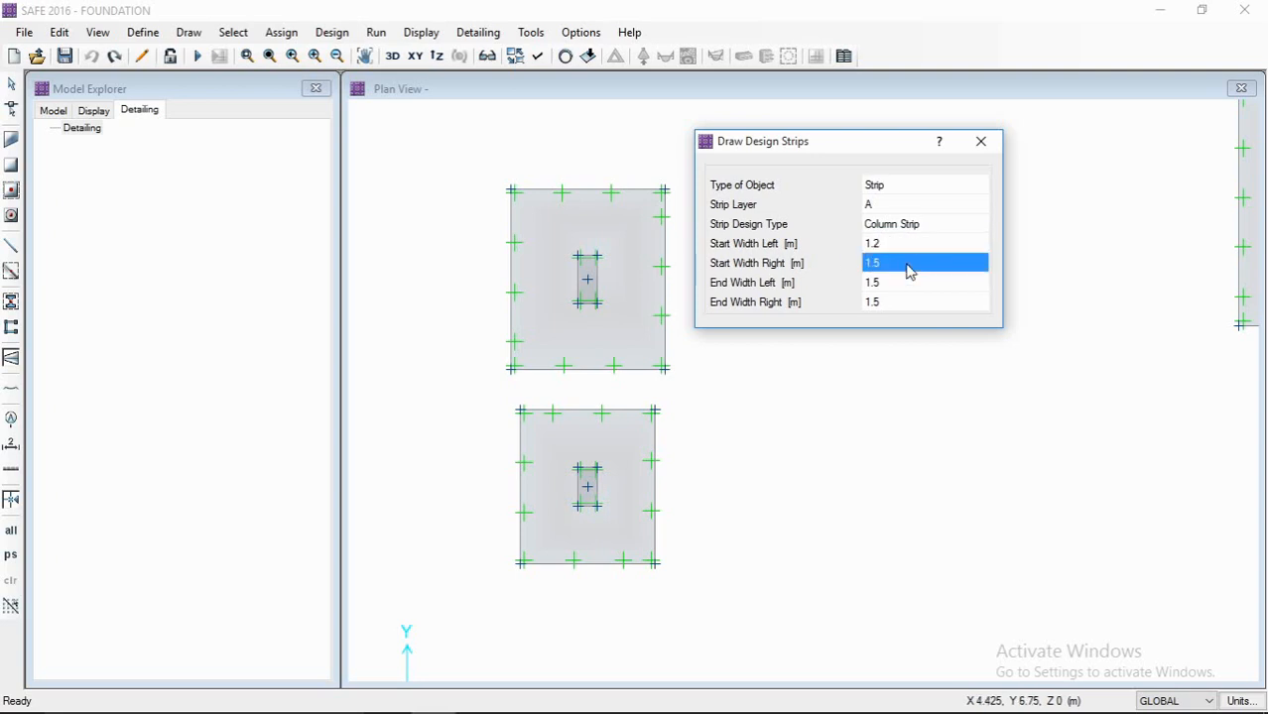
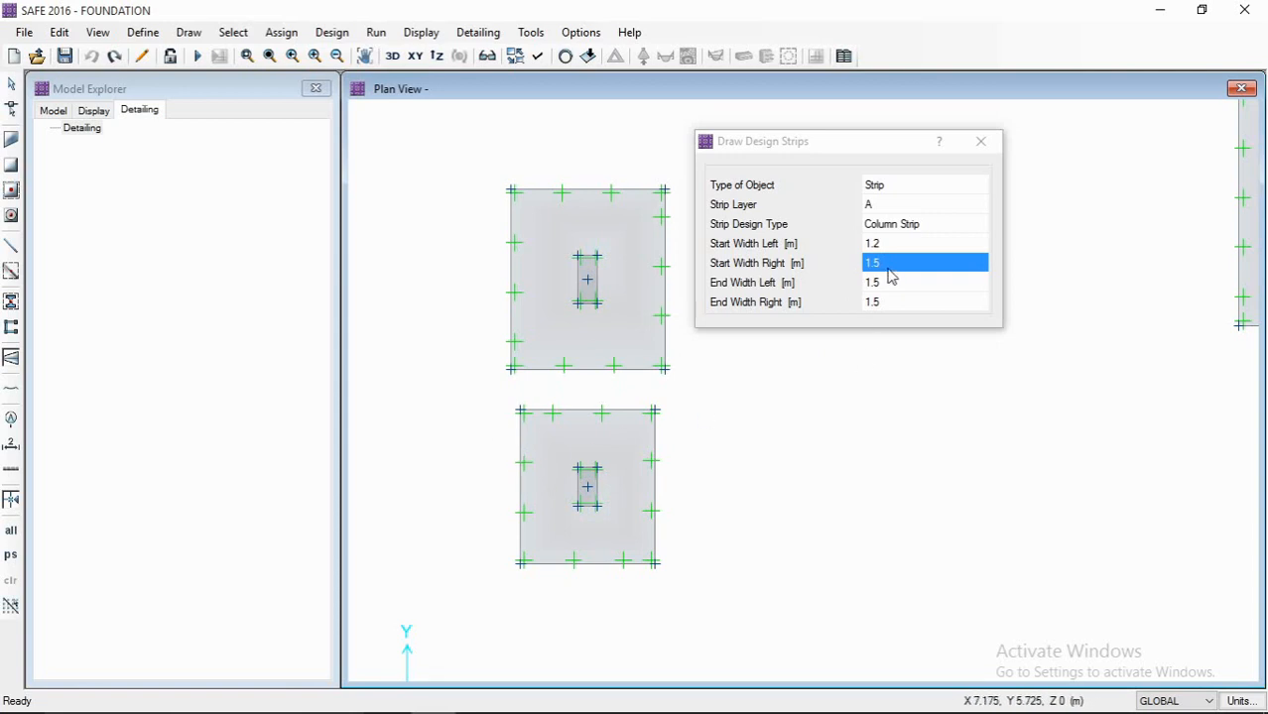
click(888, 269)
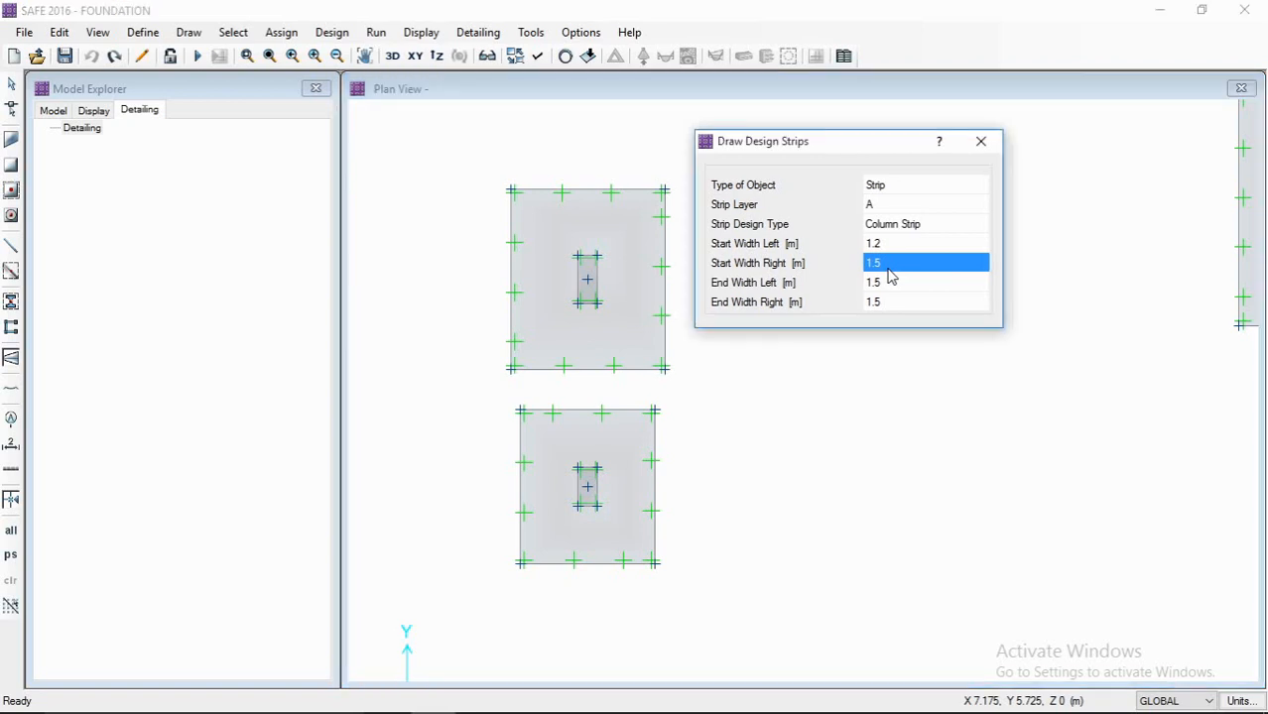
text(1.)
click(895, 287)
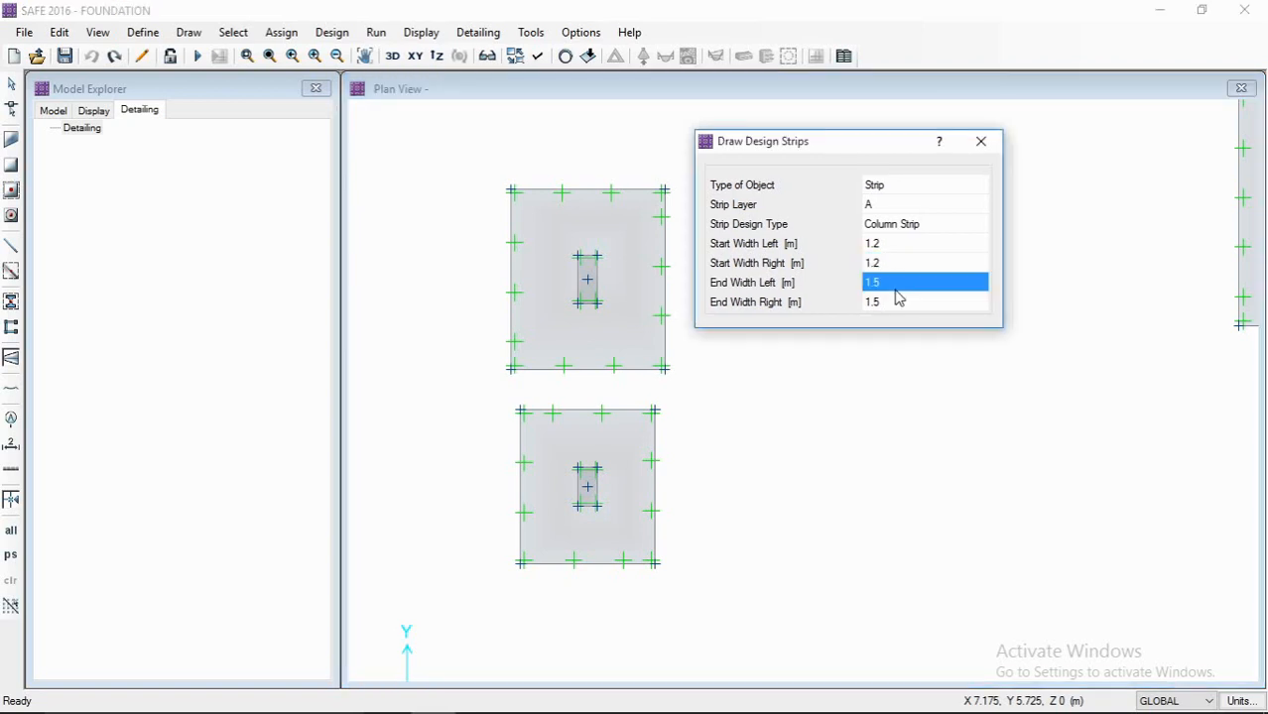
text(1.)
click(936, 307)
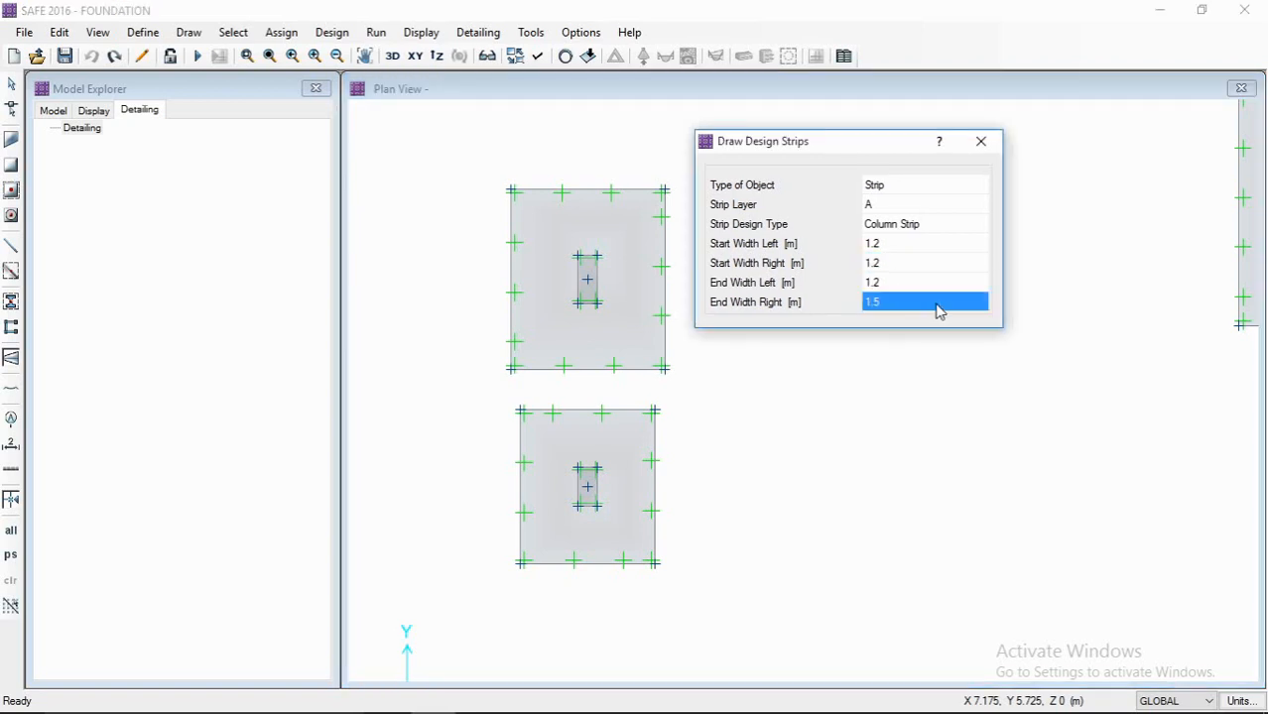
text(1.)
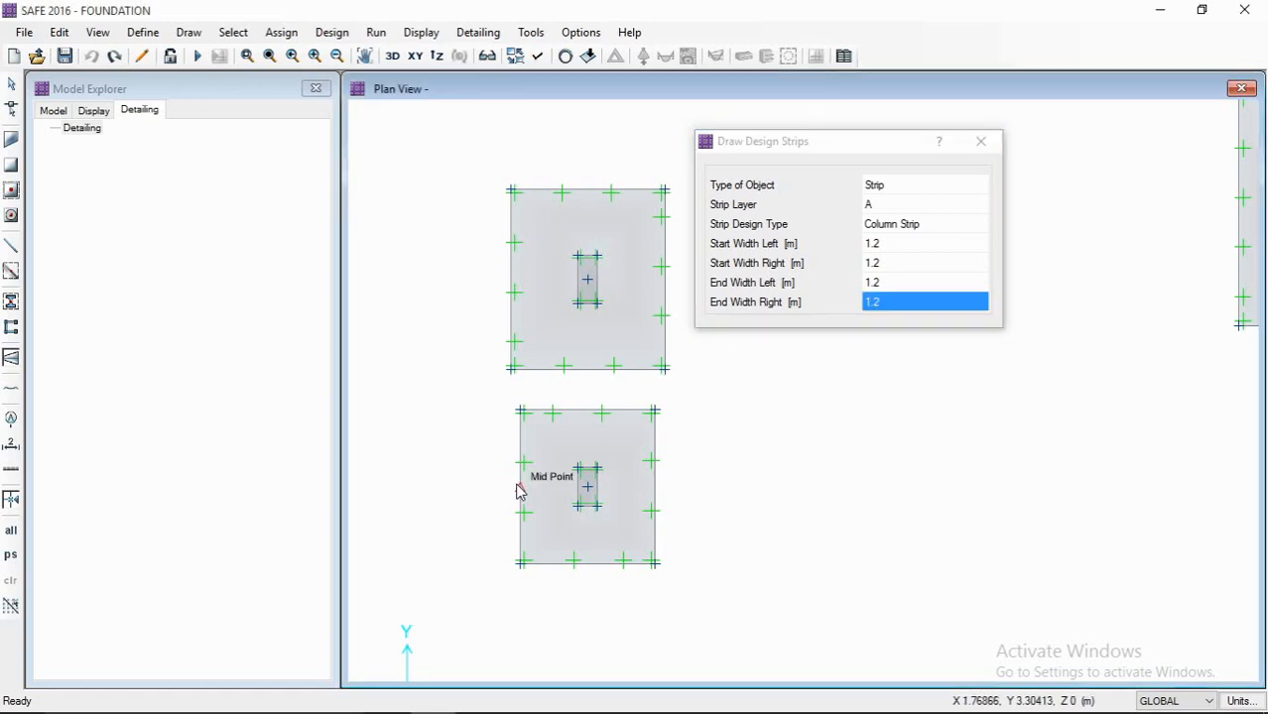
- Draw the layer A strip along X between the side-edge midpoints of the smallest footing, and turn on the display of design strip widths
click(517, 486)
click(655, 486)
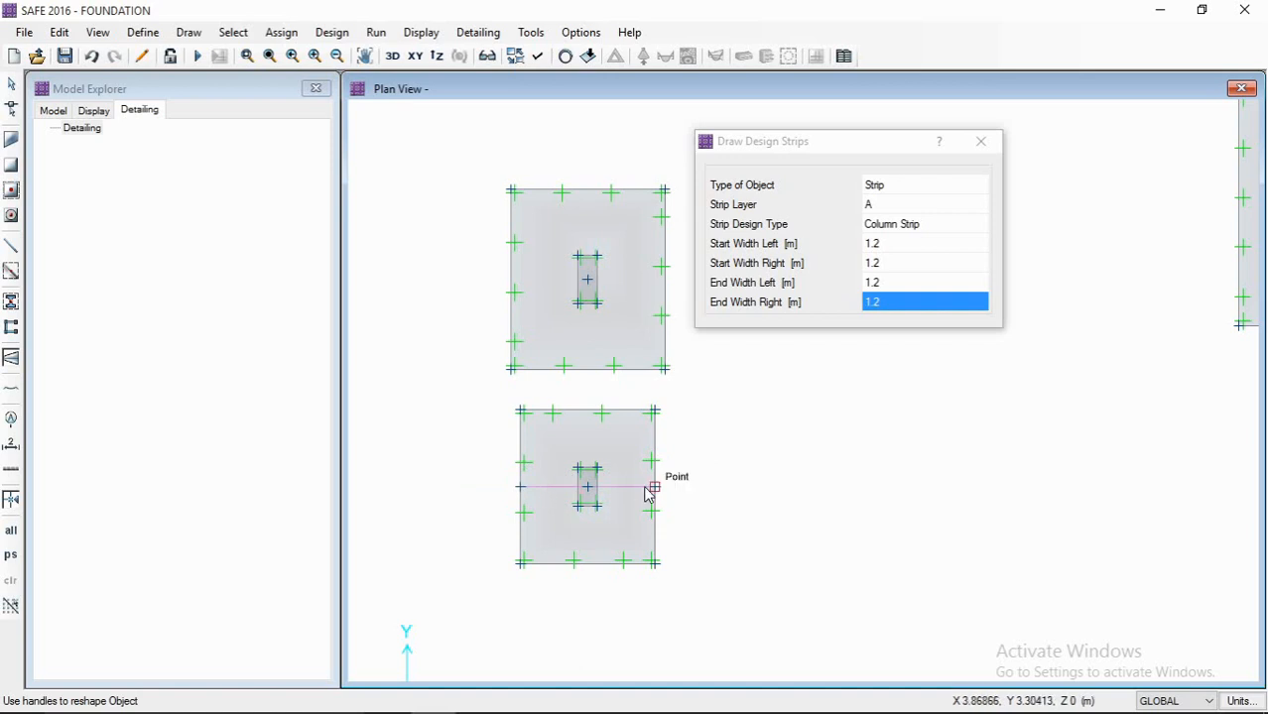
click(541, 58)
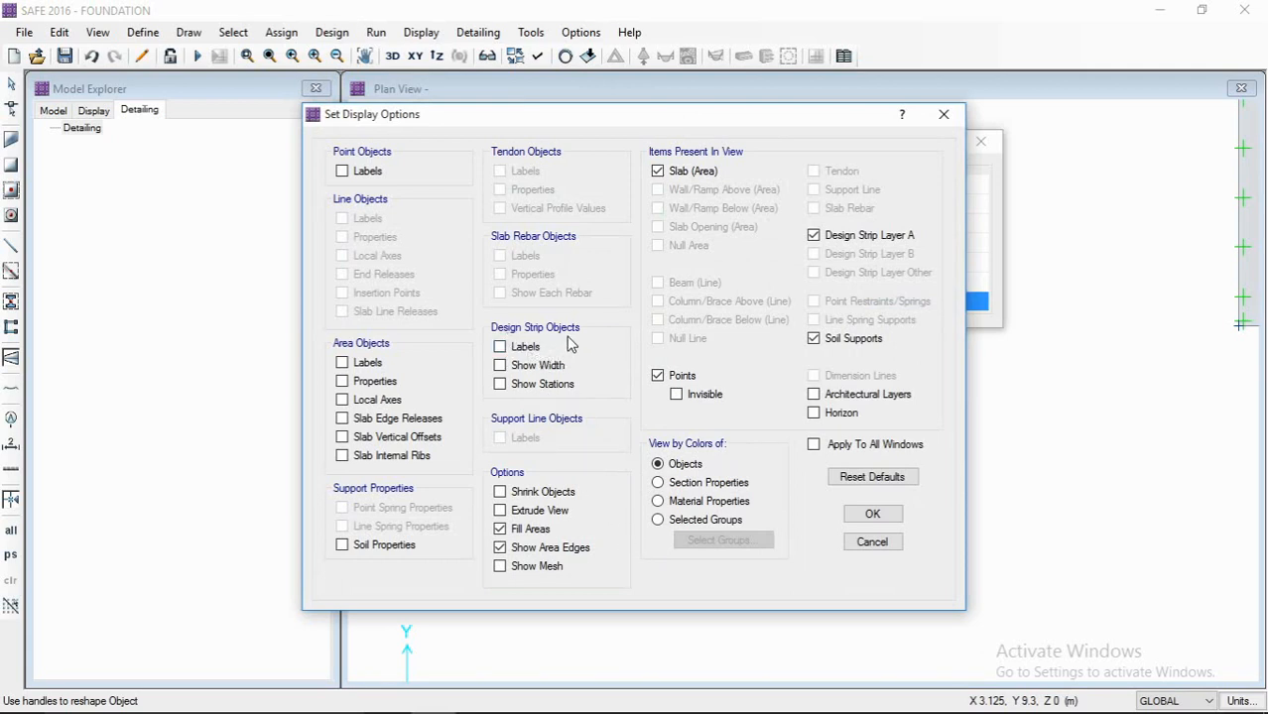
click(500, 366)
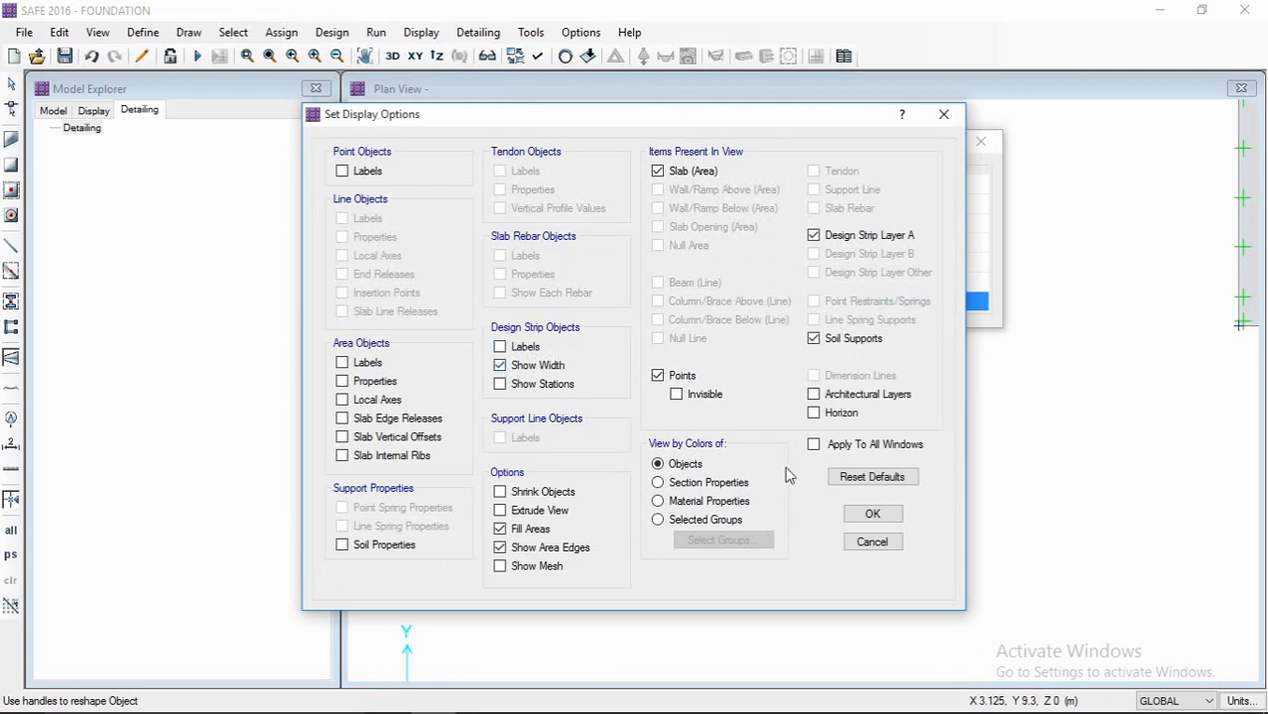
click(859, 517)
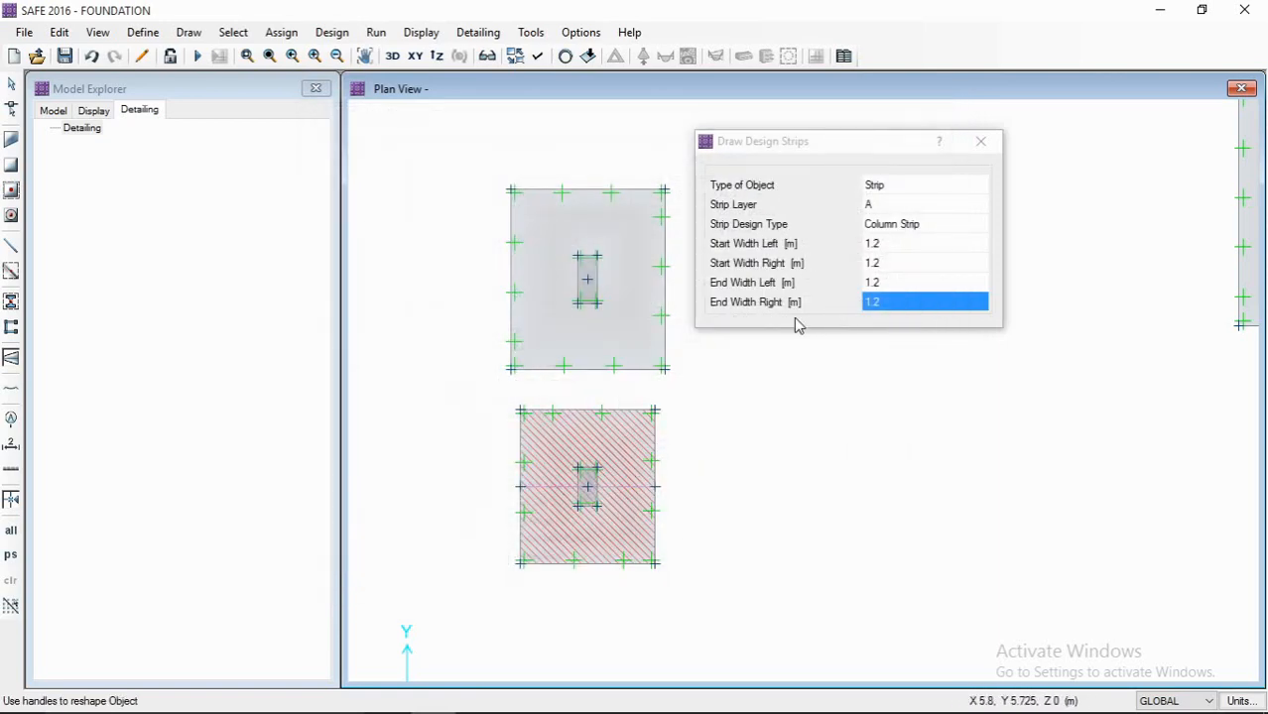
- Switch the strip layer to B and set the start and end widths to 1.05 m on both sides
click(929, 210)
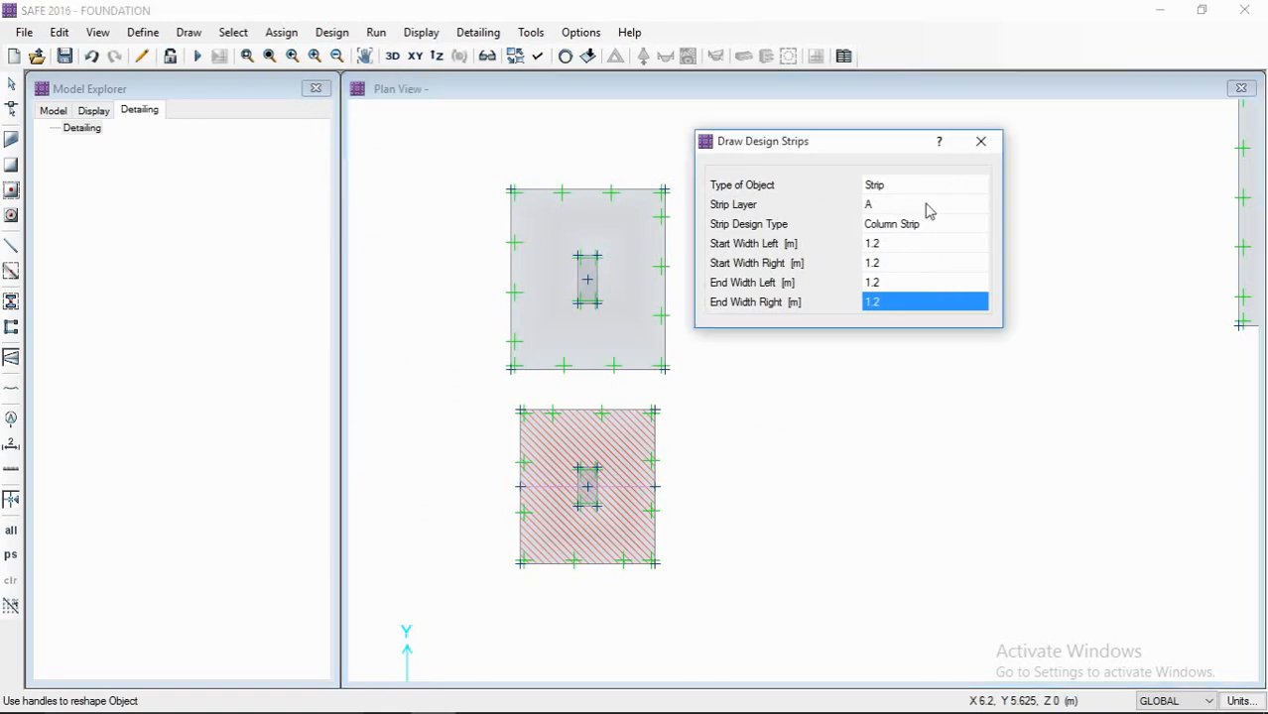
click(924, 204)
click(908, 245)
click(910, 248)
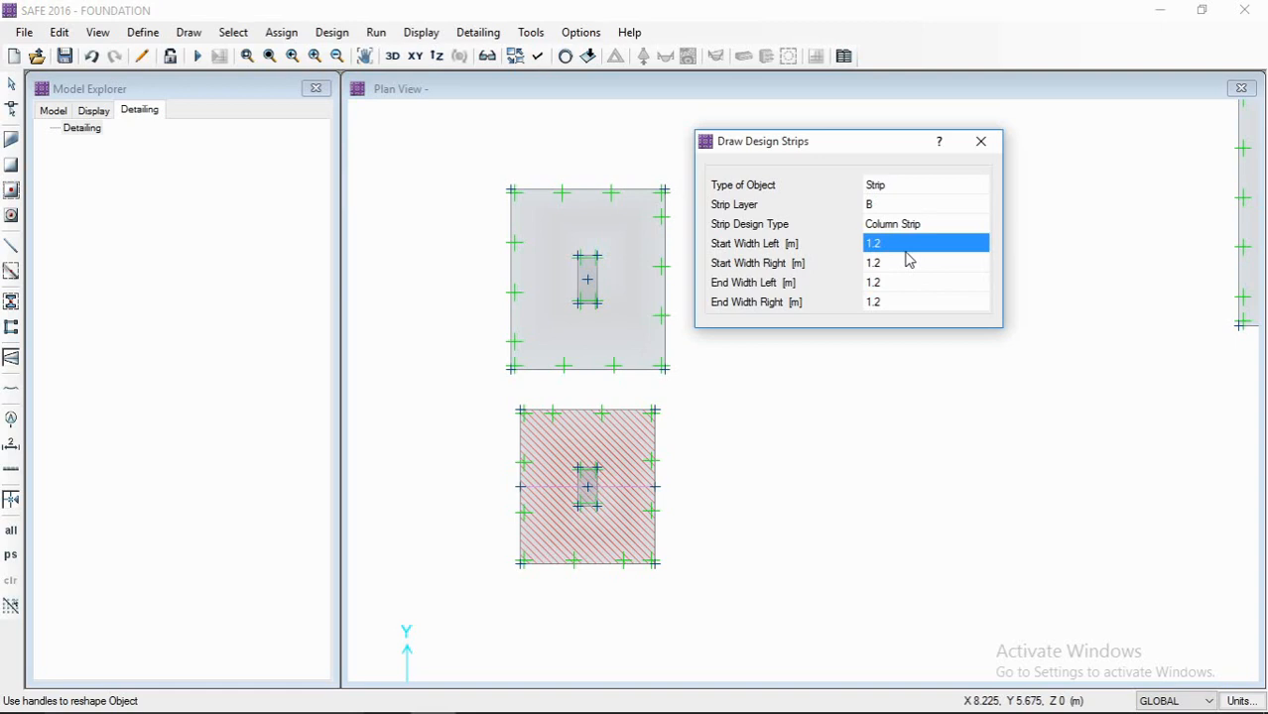
text(1)
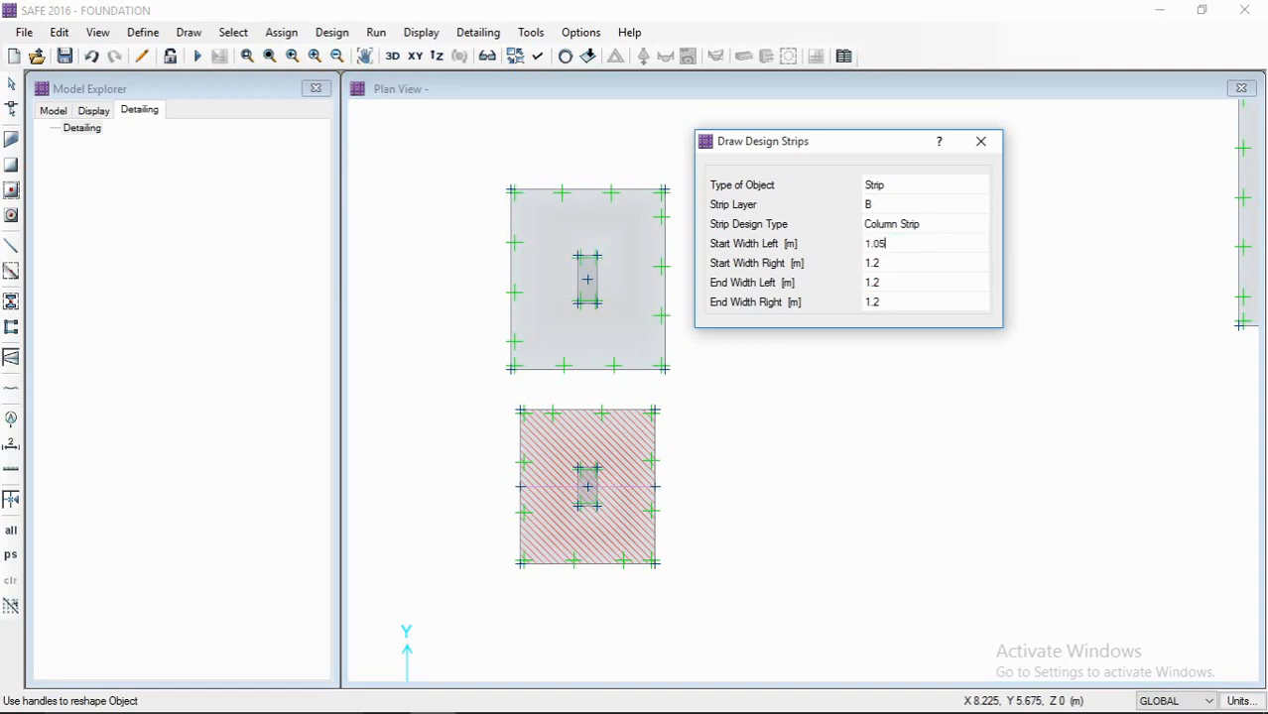
click(902, 266)
text(1.)
click(890, 285)
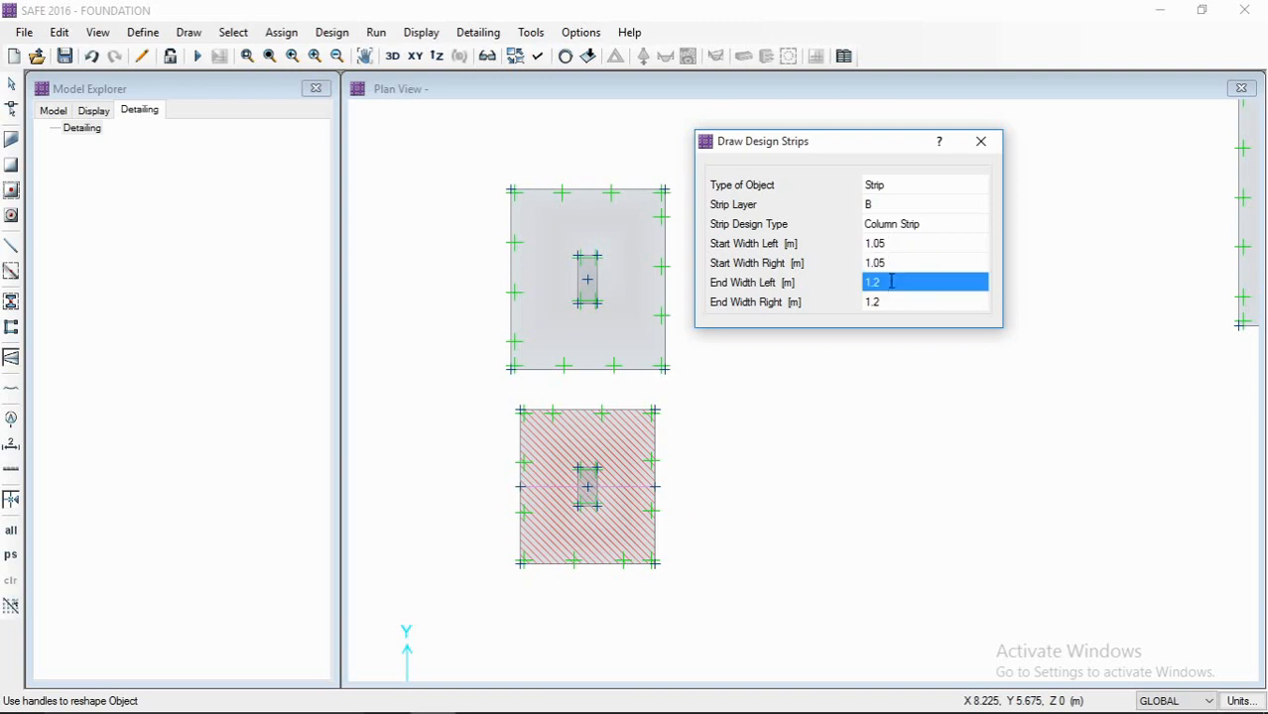
text(1.)
click(905, 303)
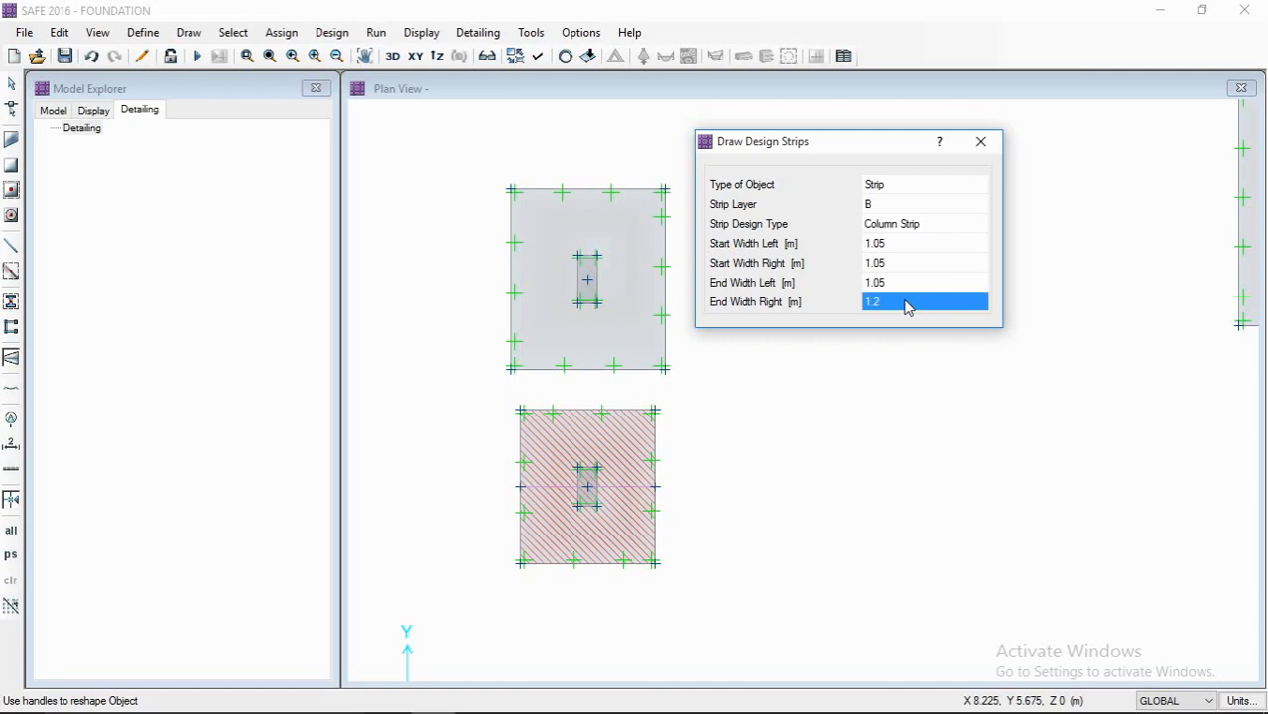
text(1)
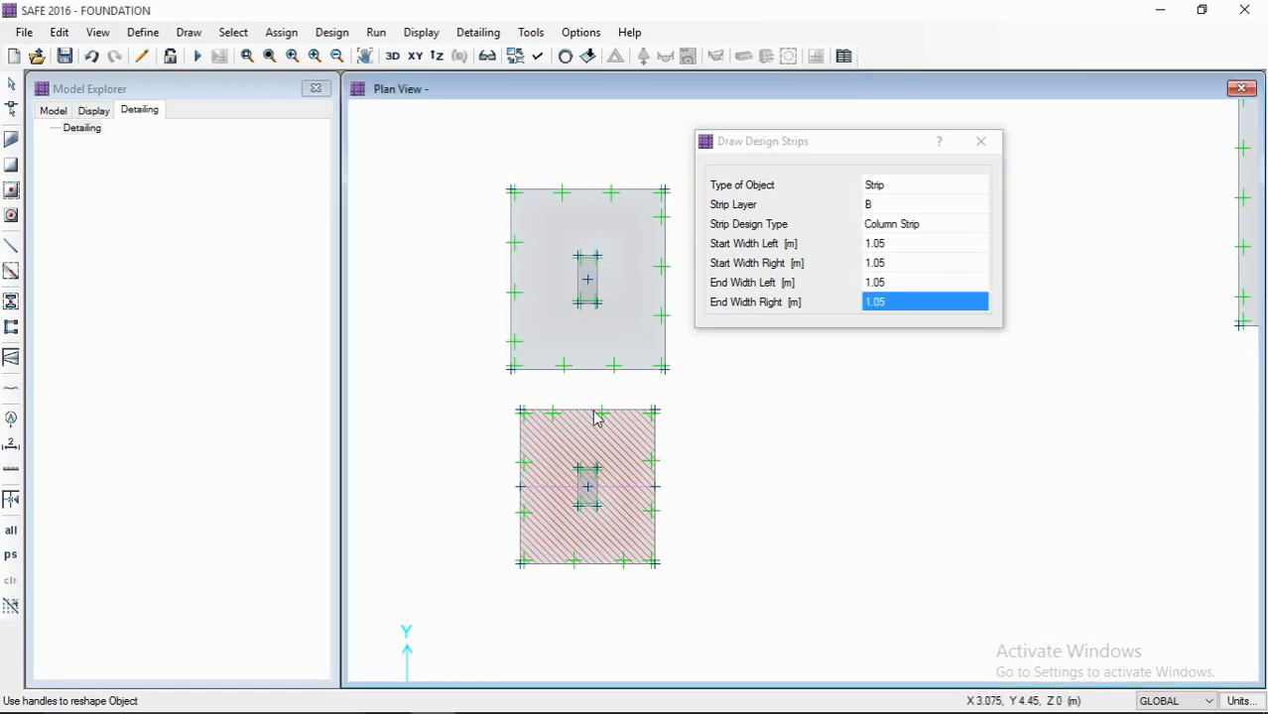
- Draw the layer B strip along Y through the smallest footing, from its upper edge's midpoint to its lower edge's midpoint
click(589, 411)
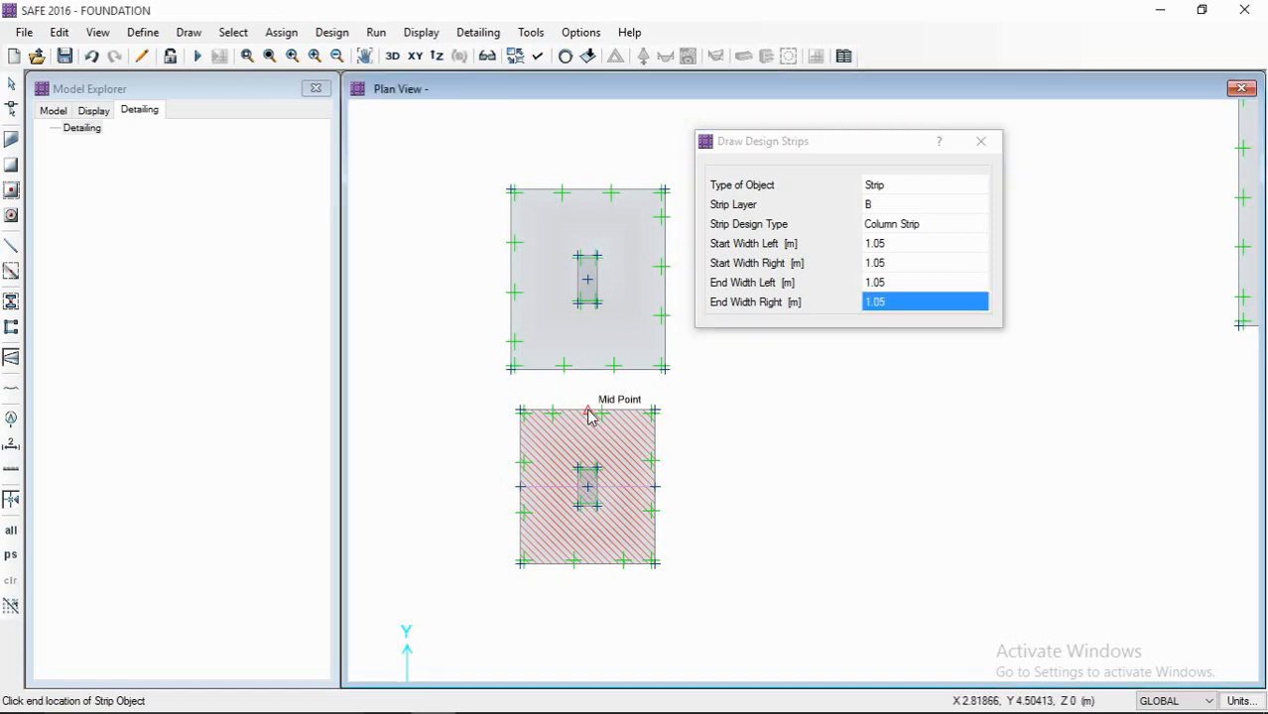
click(588, 564)
right_click(623, 550)
scroll(588, 468, up, 2)
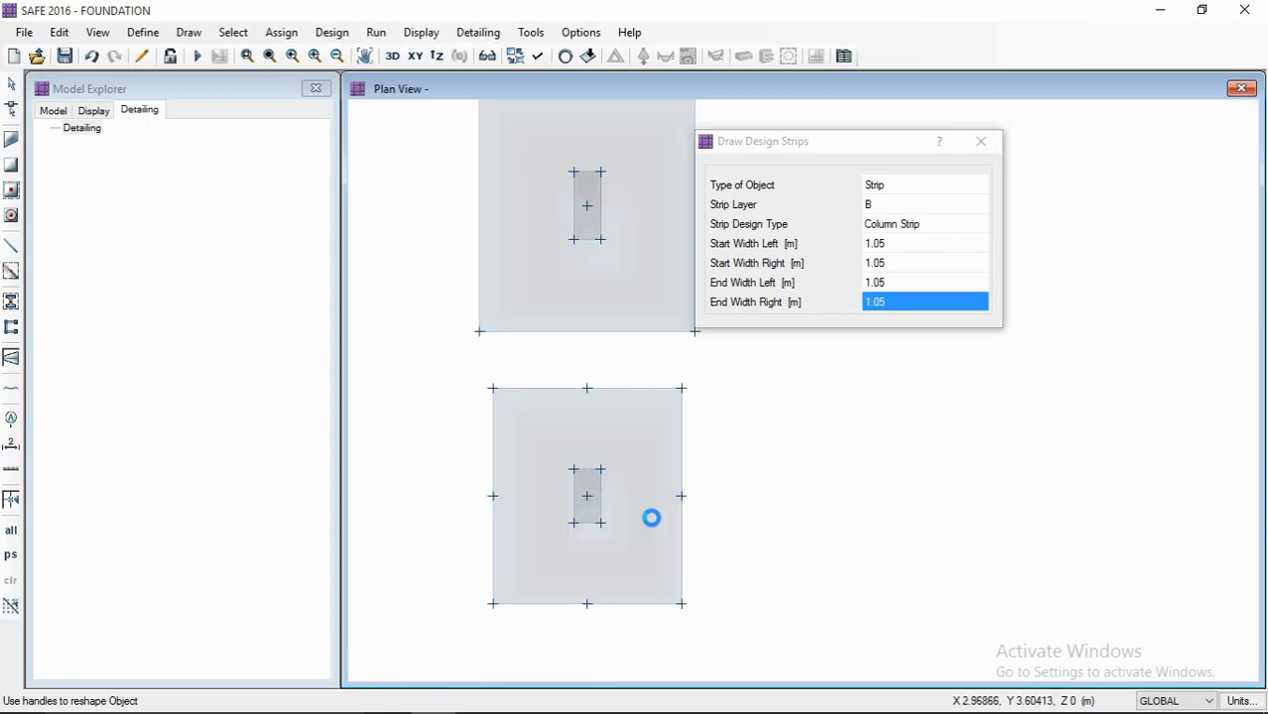
middle_drag(589, 453, 558, 540)
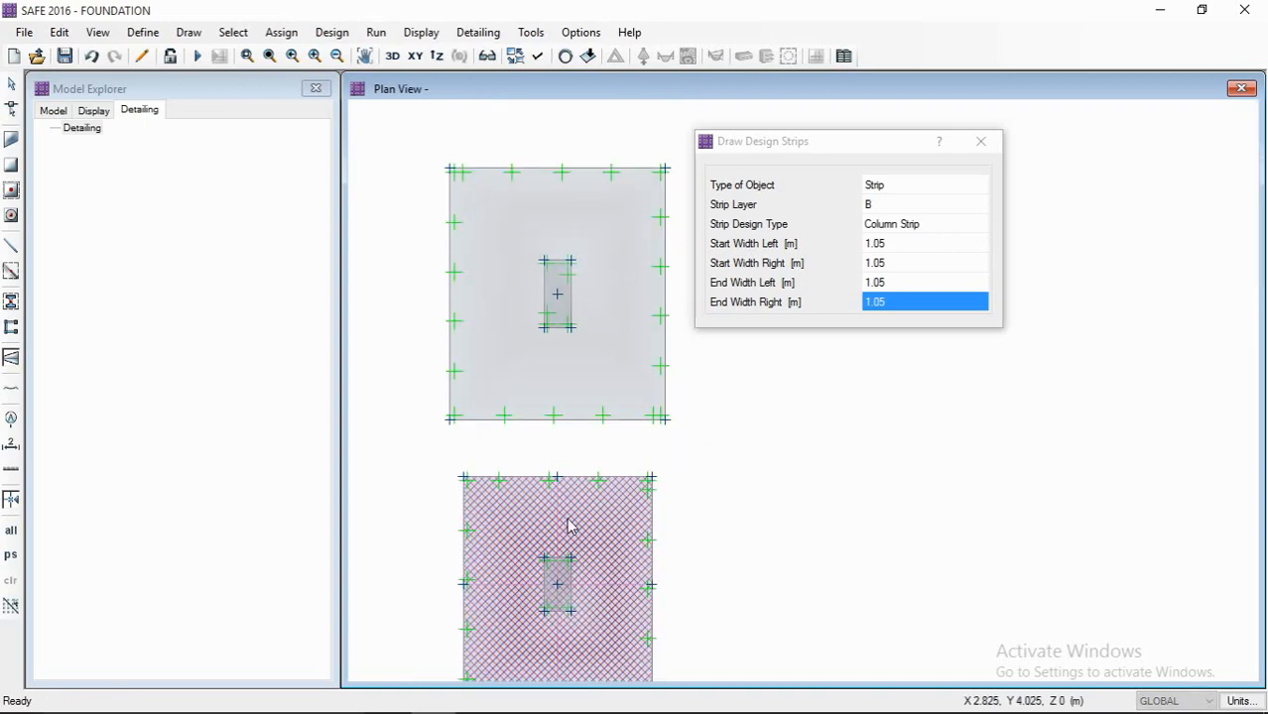
middle_drag(607, 506, 557, 472)
scroll(557, 472, down, 1)
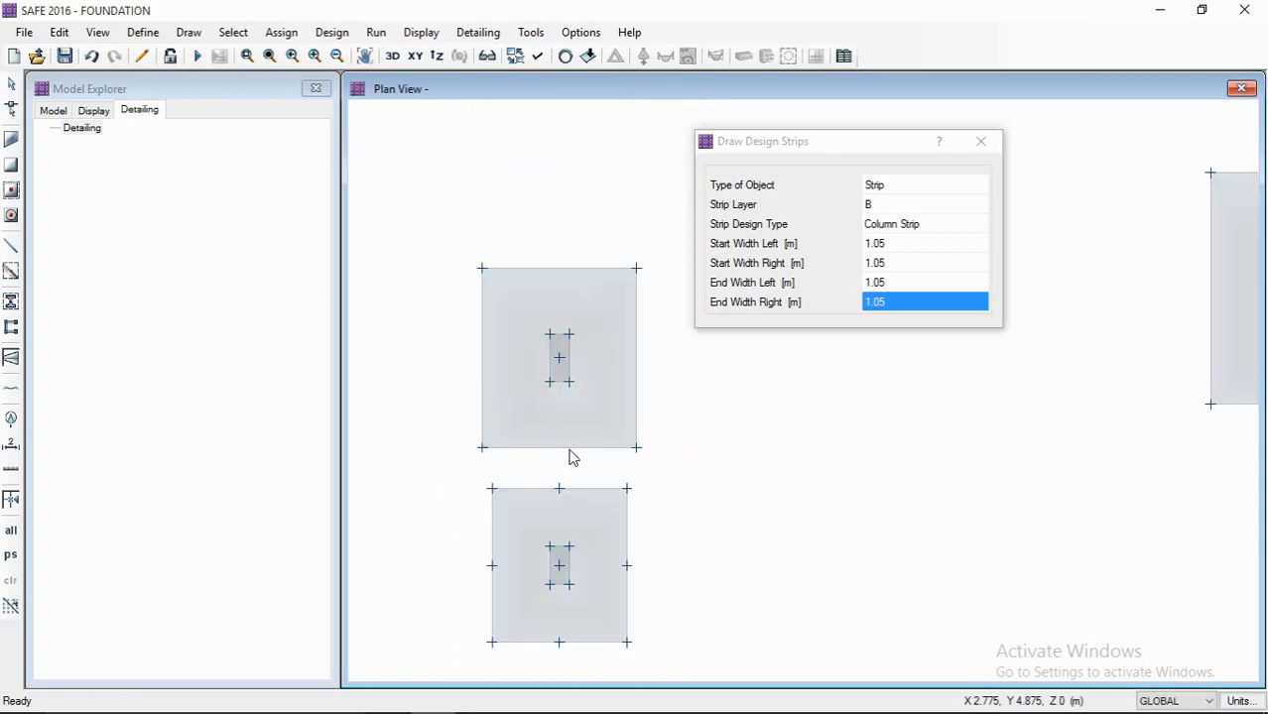
middle_drag(624, 402, 634, 399)
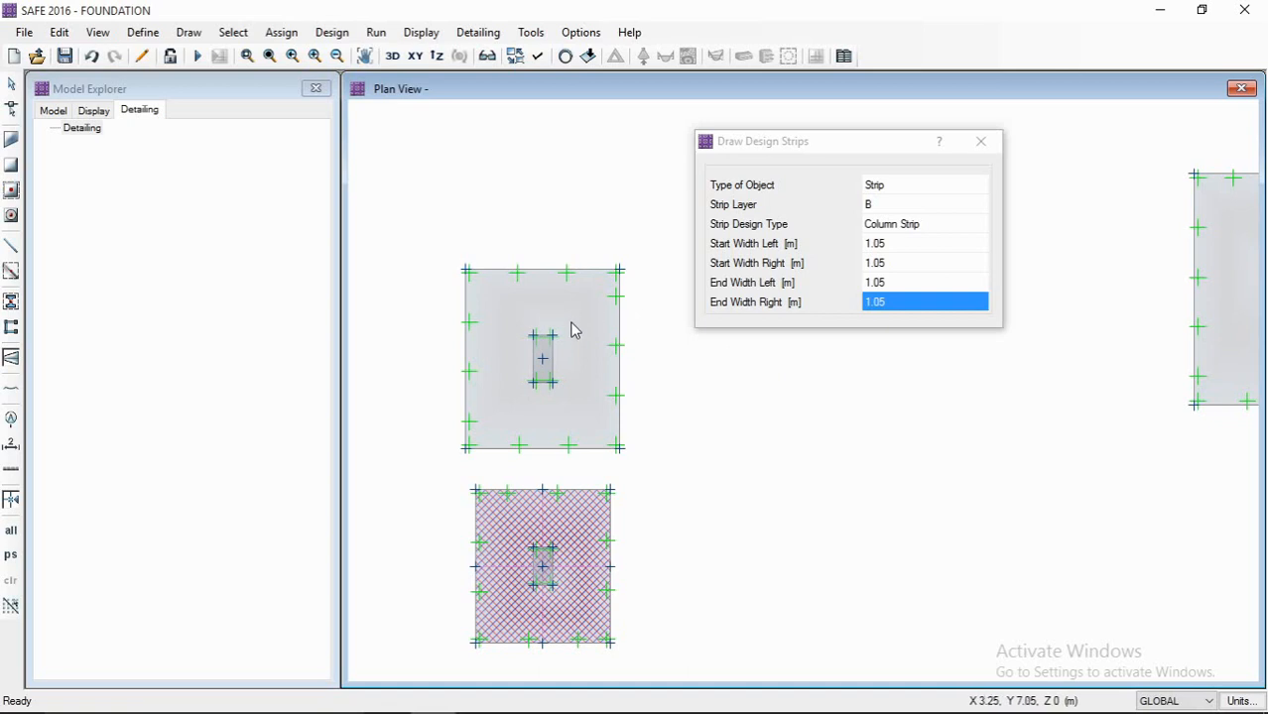
scroll(524, 342, up, 1)
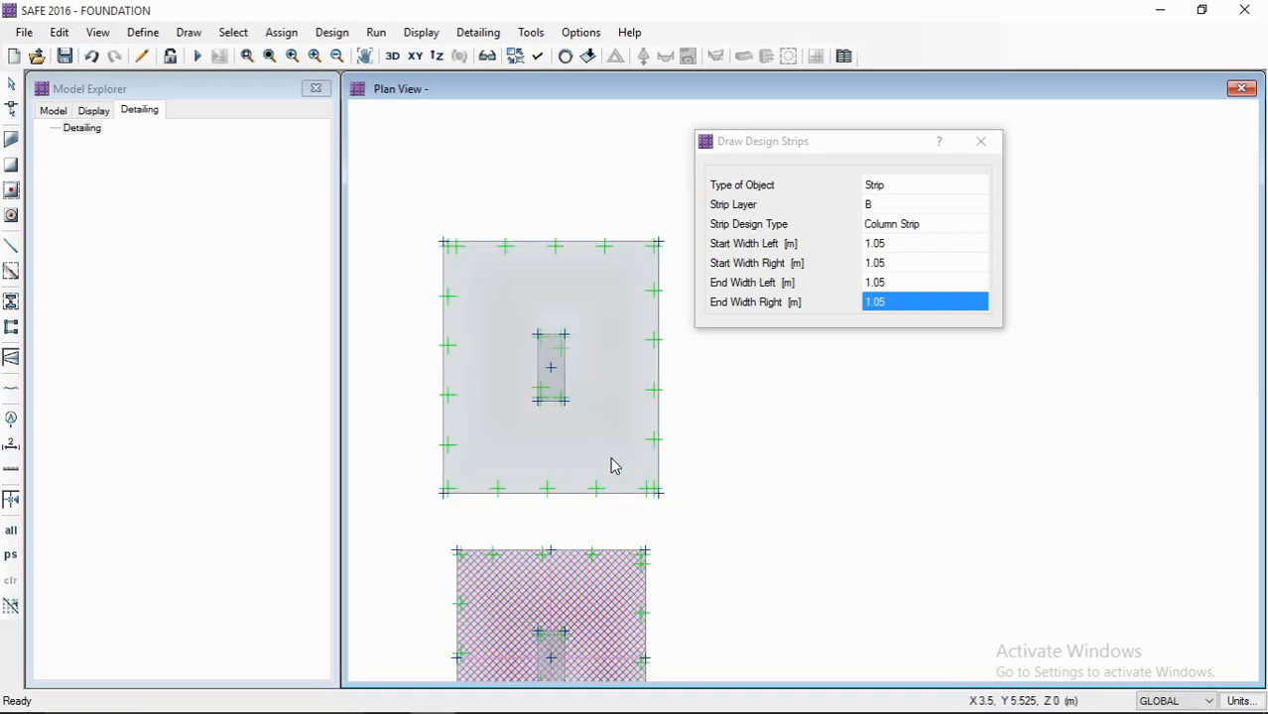
- Set the layer B strip's start and end widths to 1.2 m on both the left and right sides
click(924, 247)
click(886, 211)
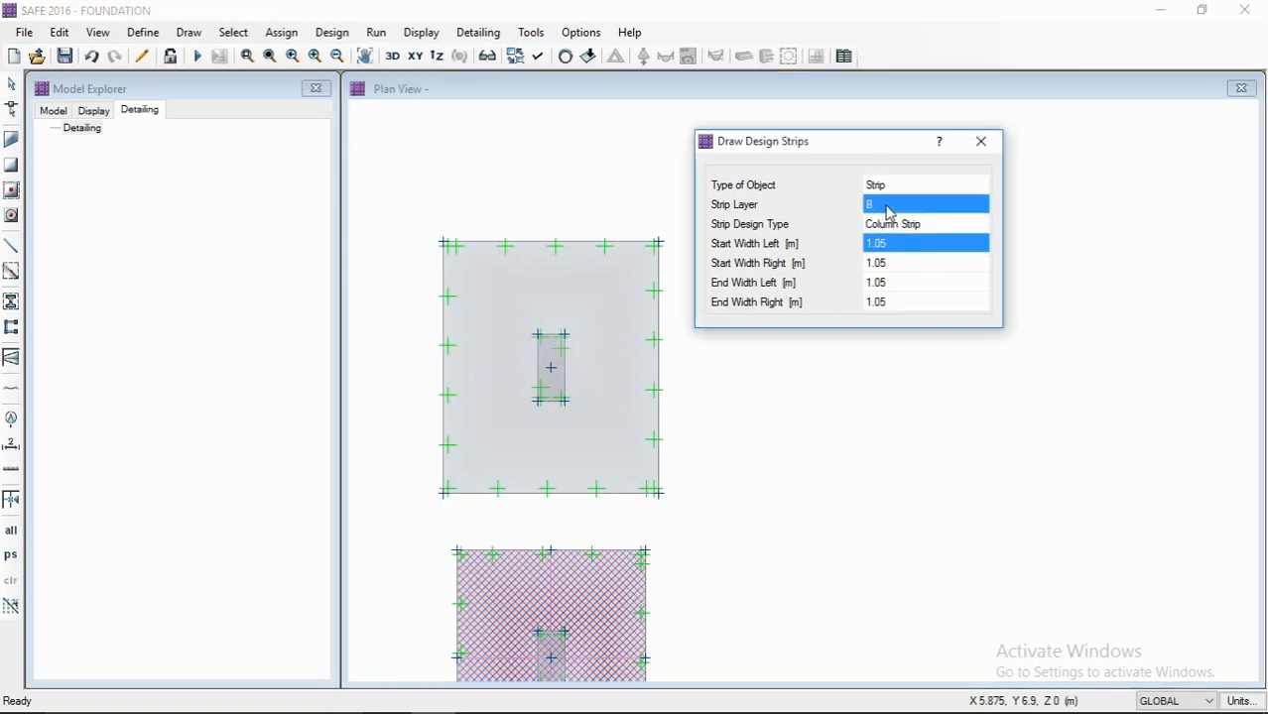
click(932, 213)
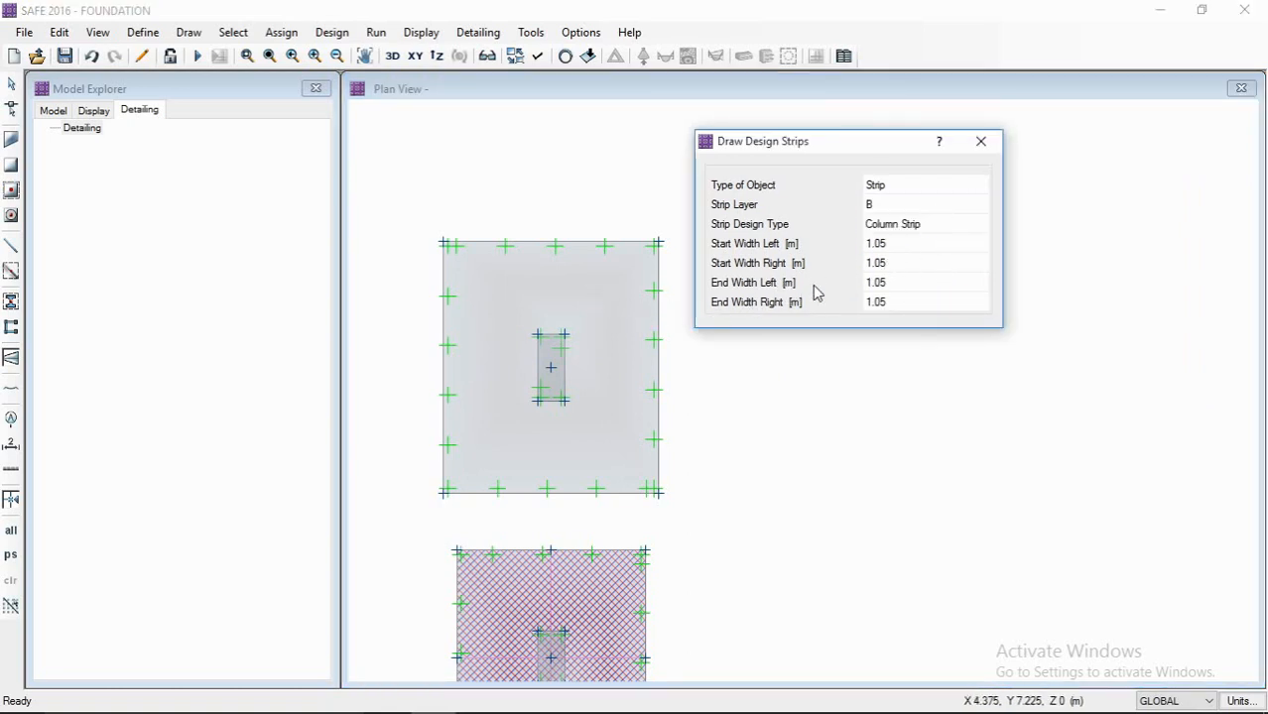
click(911, 247)
text(1.)
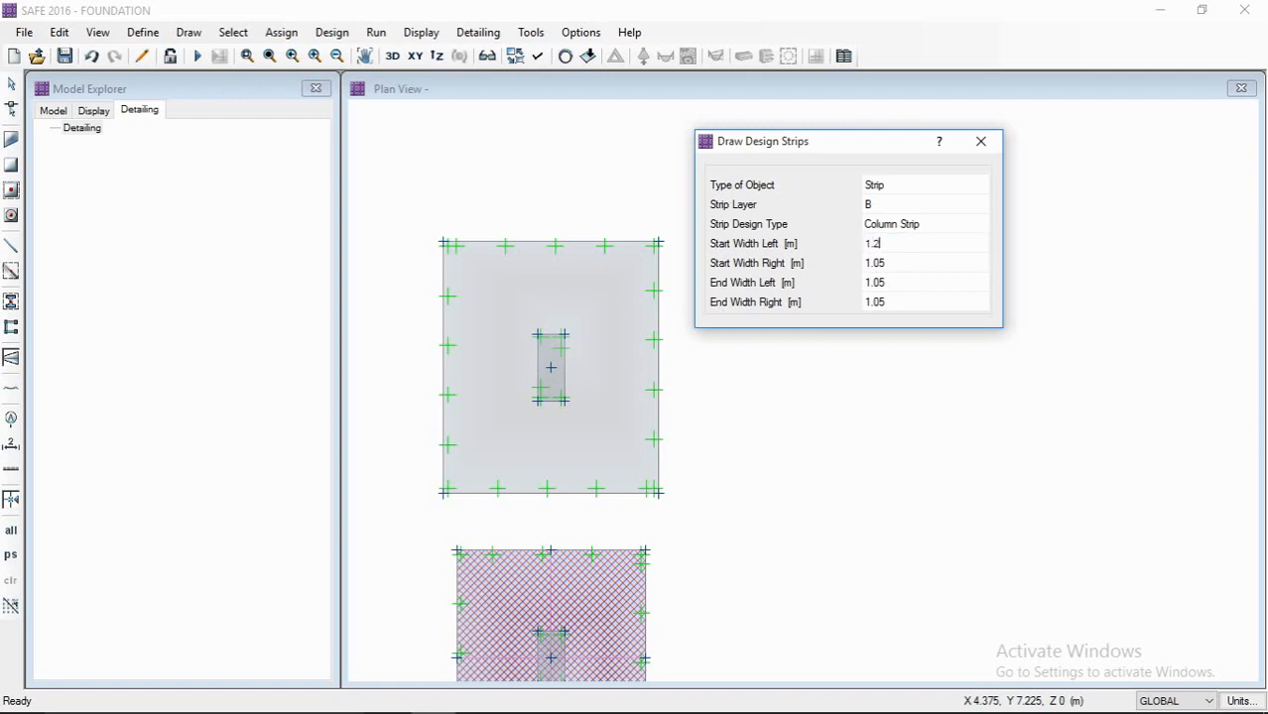
click(932, 266)
text(1.)
click(957, 283)
text(1)
click(960, 303)
text(1.2)
- Draw the layer B strip along Y through the mid-sized footing, from its lower edge's midpoint to its upper edge's midpoint
click(548, 494)
click(548, 490)
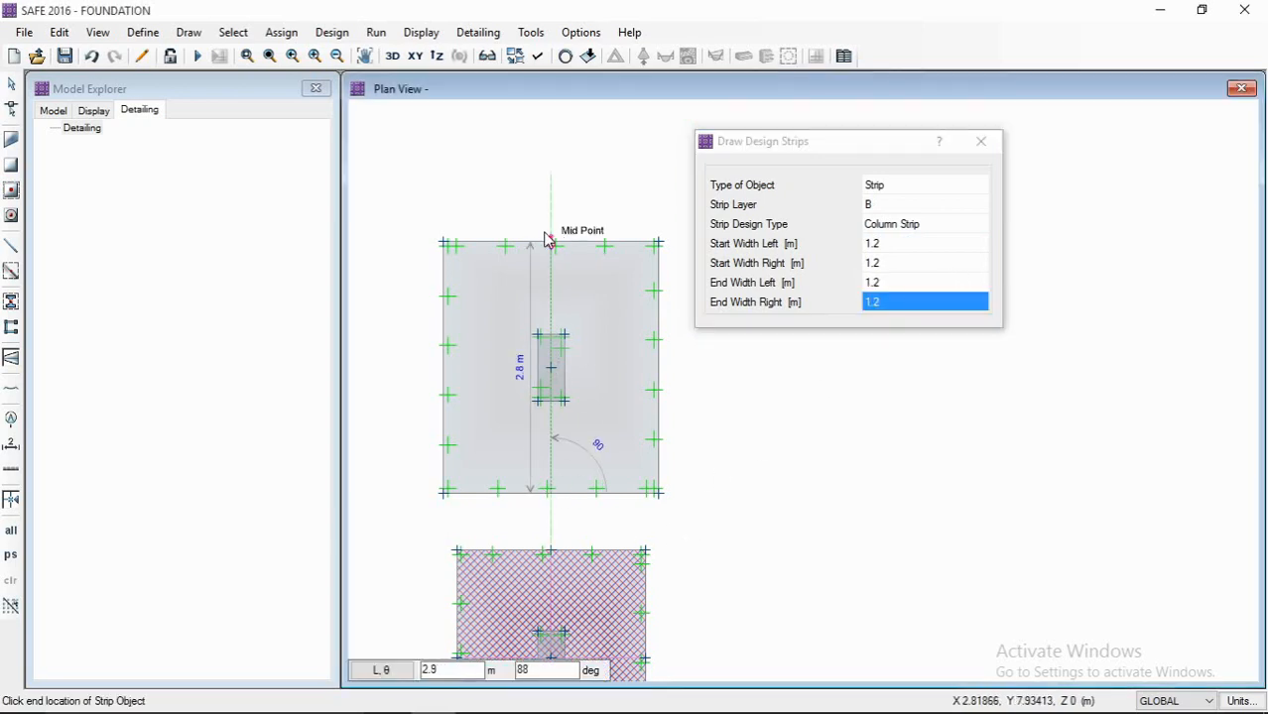
click(552, 241)
key(Return)
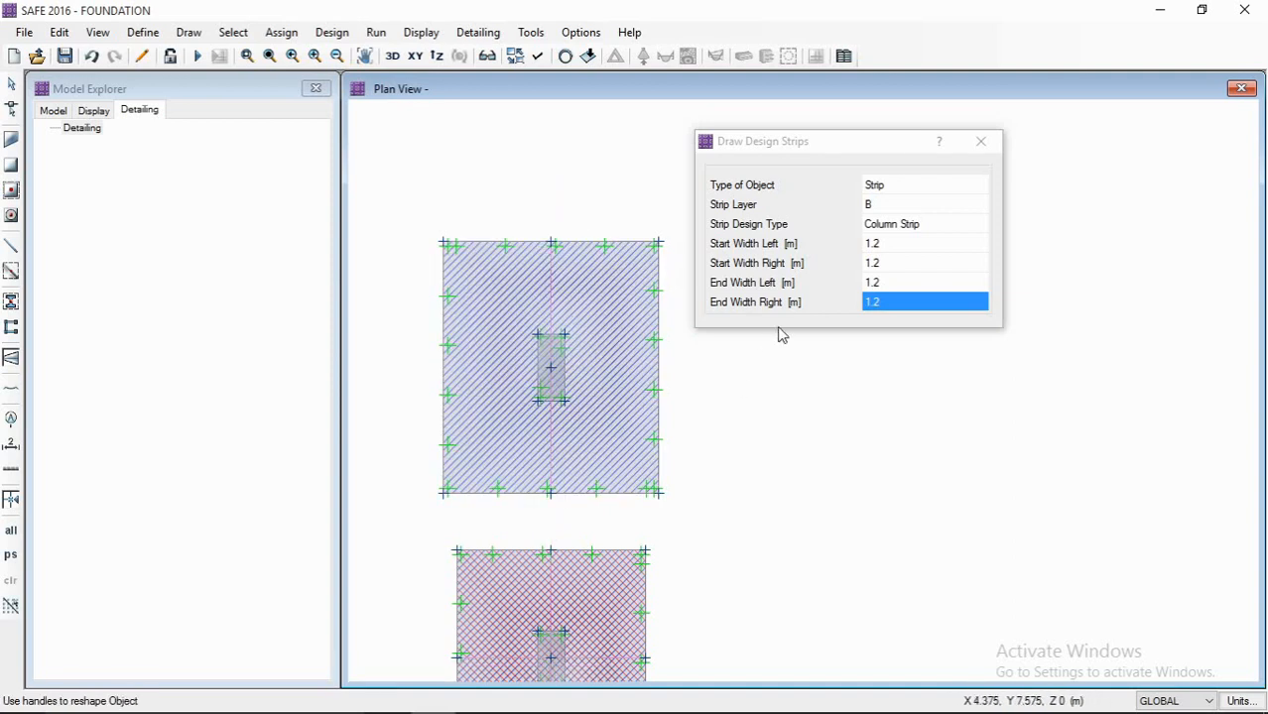
- Switch the strip layer to A and set the start and end widths to 1.4 m on both sides
click(978, 210)
click(979, 210)
click(900, 239)
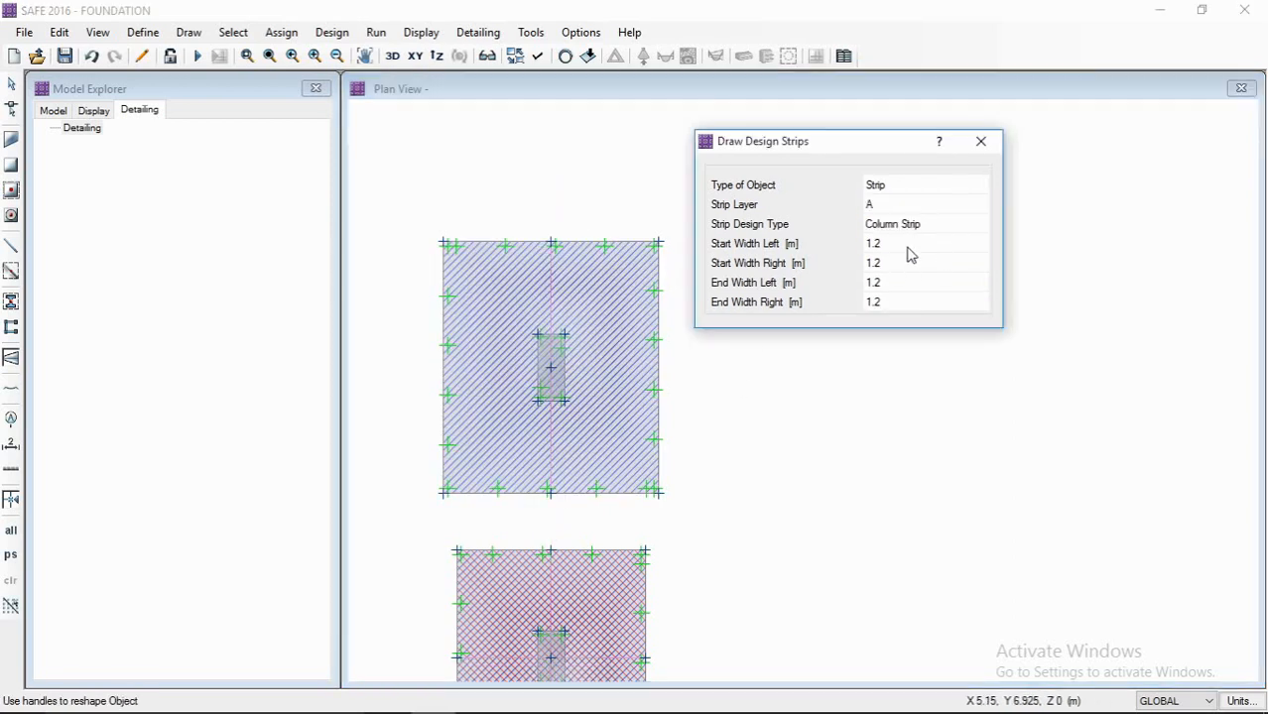
click(911, 250)
text(1)
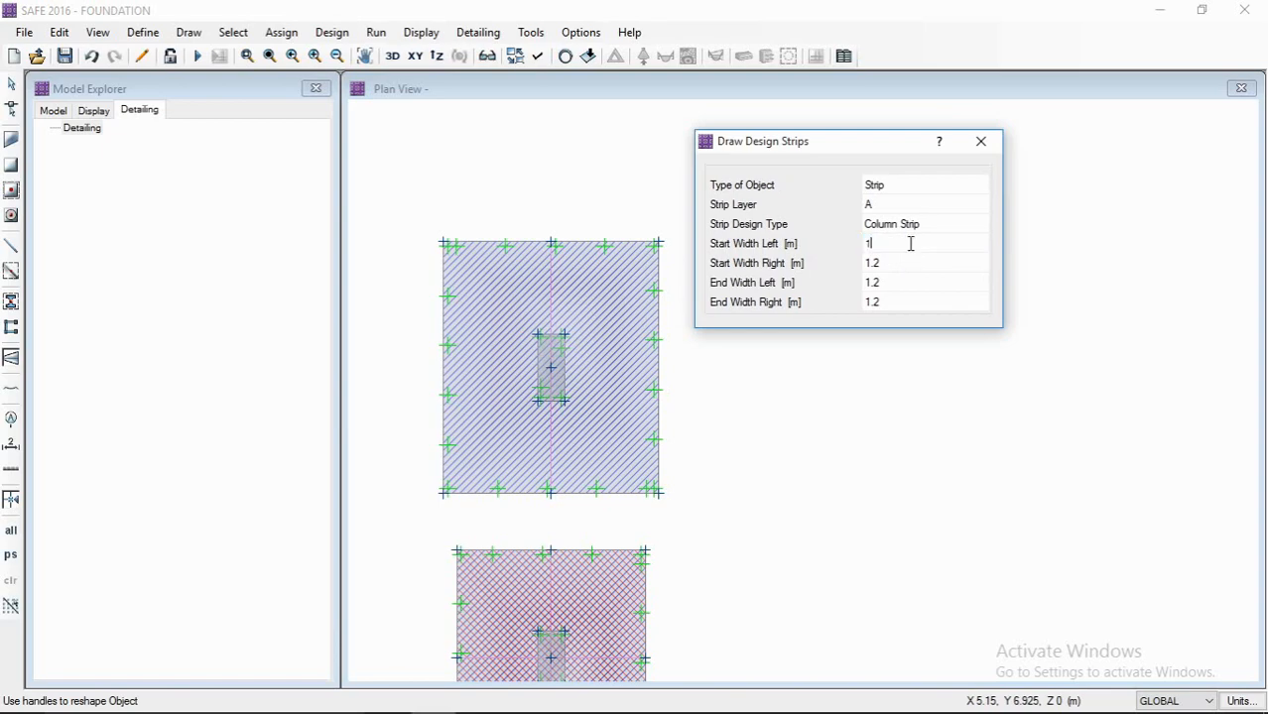
click(962, 264)
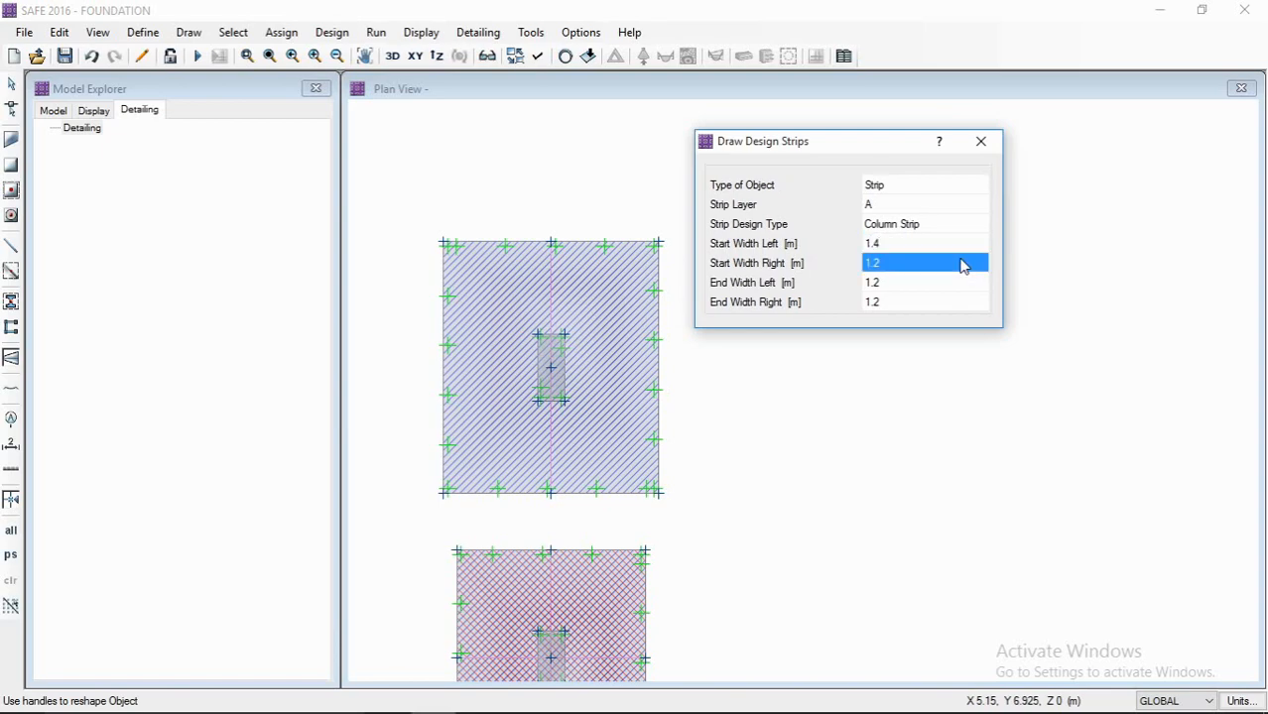
text(1)
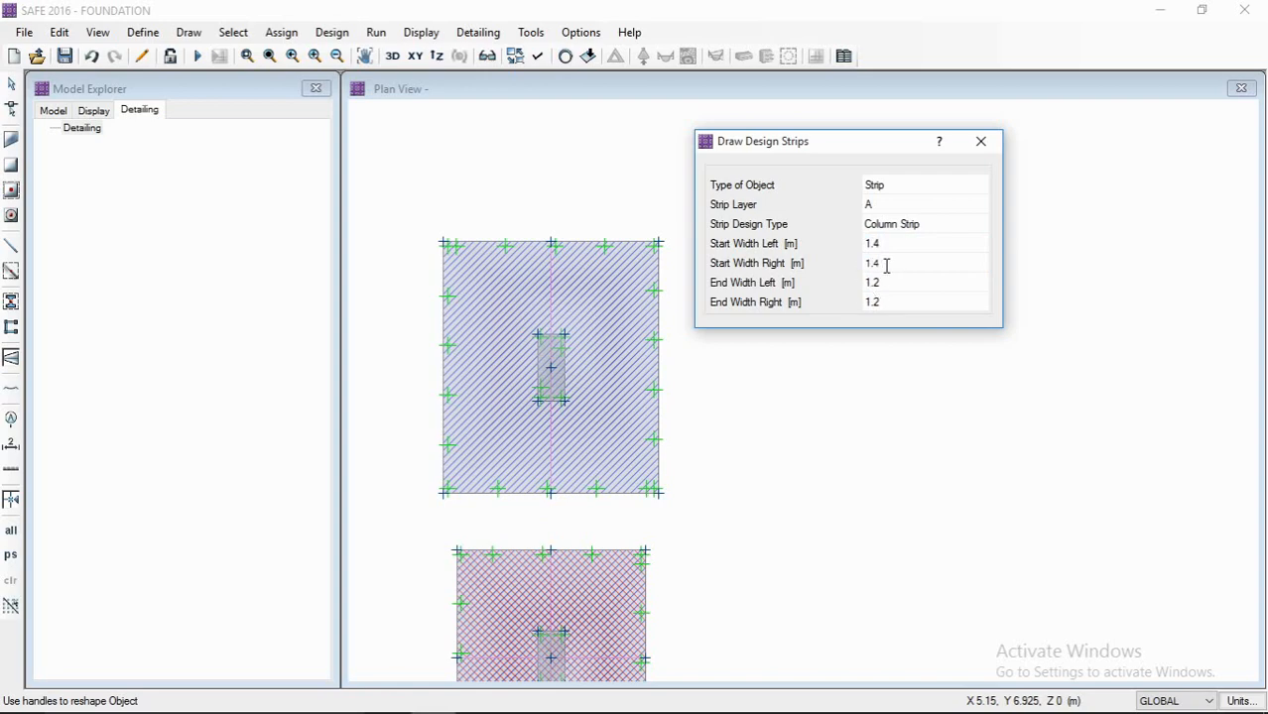
click(889, 283)
text(1)
click(895, 310)
text(1)
key(Return)
- Draw the layer A strip along X between the side-edge midpoints of the mid-sized footing
click(439, 363)
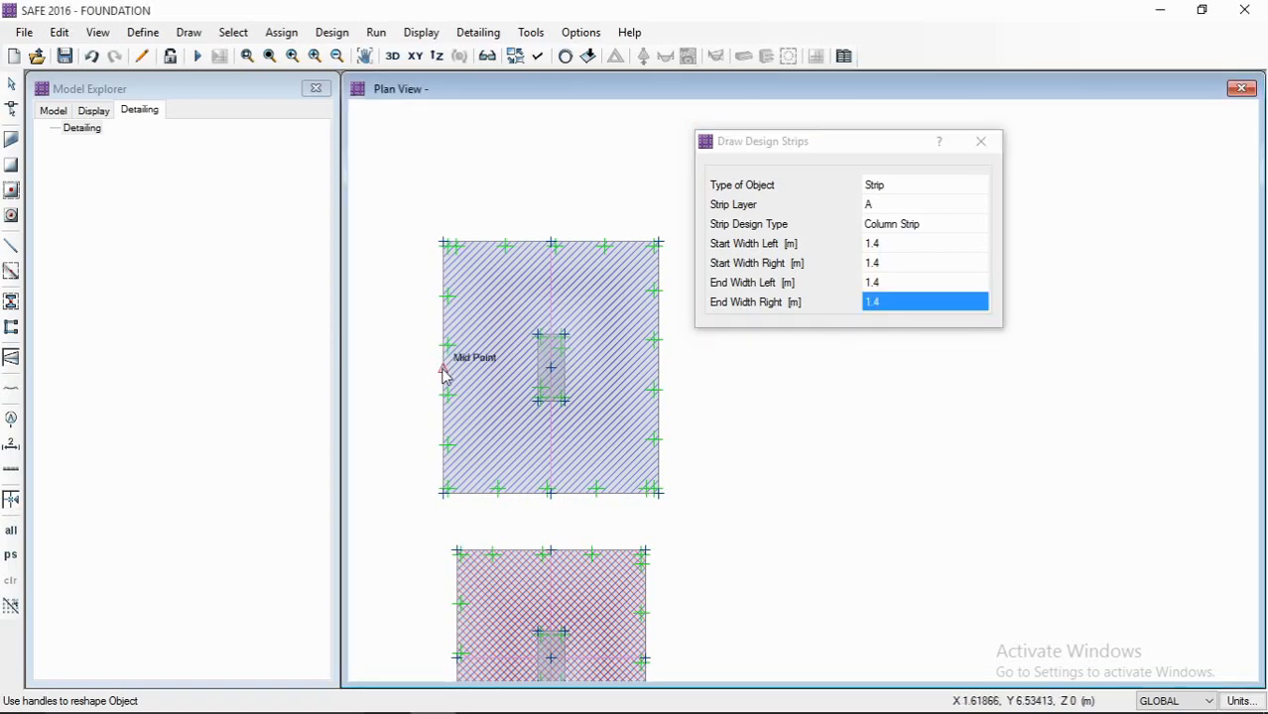
click(443, 368)
click(660, 368)
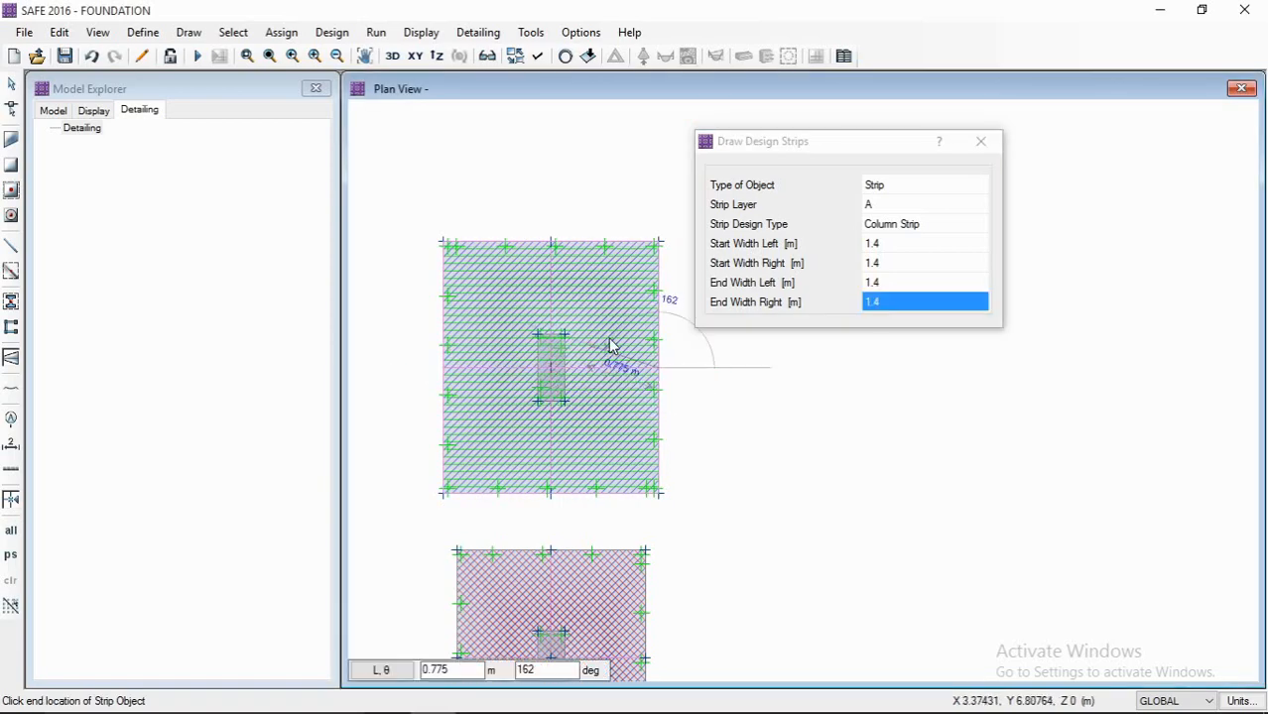
right_click(612, 340)
- Set all layer A strip widths to 1.8 m and draw the strip along X between the side-edge midpoints of the largest footing
scroll(566, 365, down, 4)
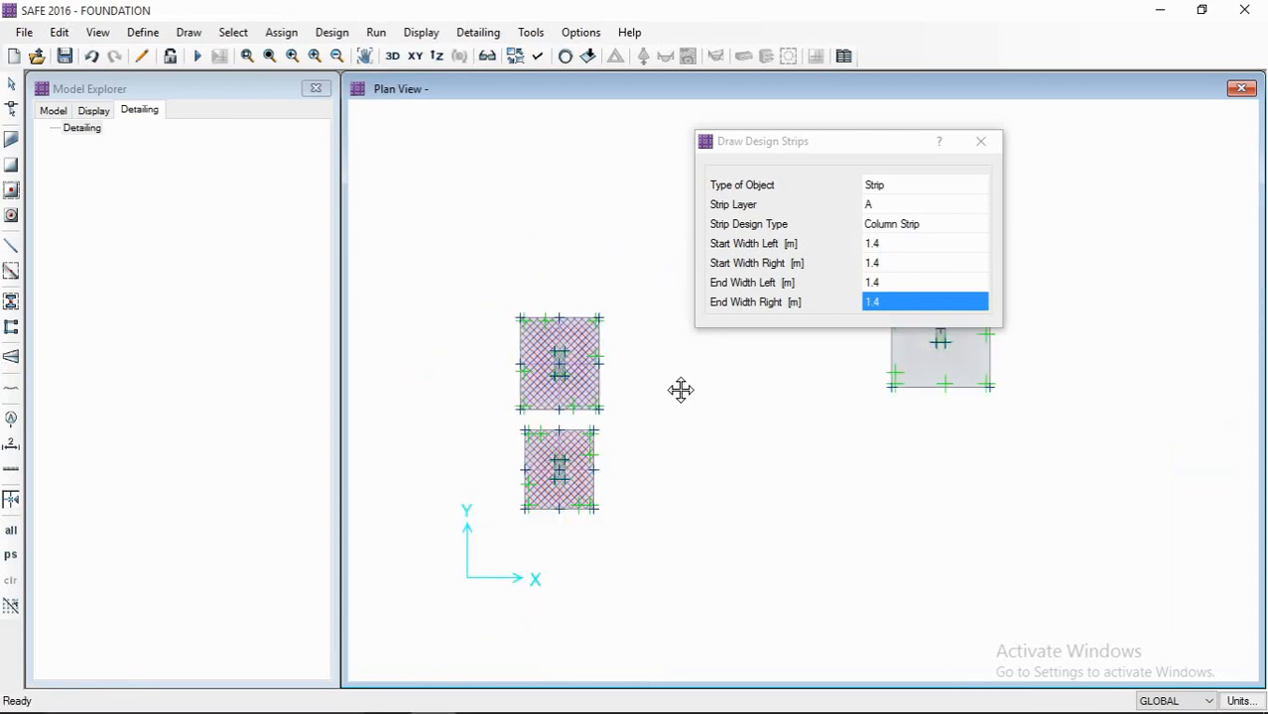
scroll(607, 408, up, 5)
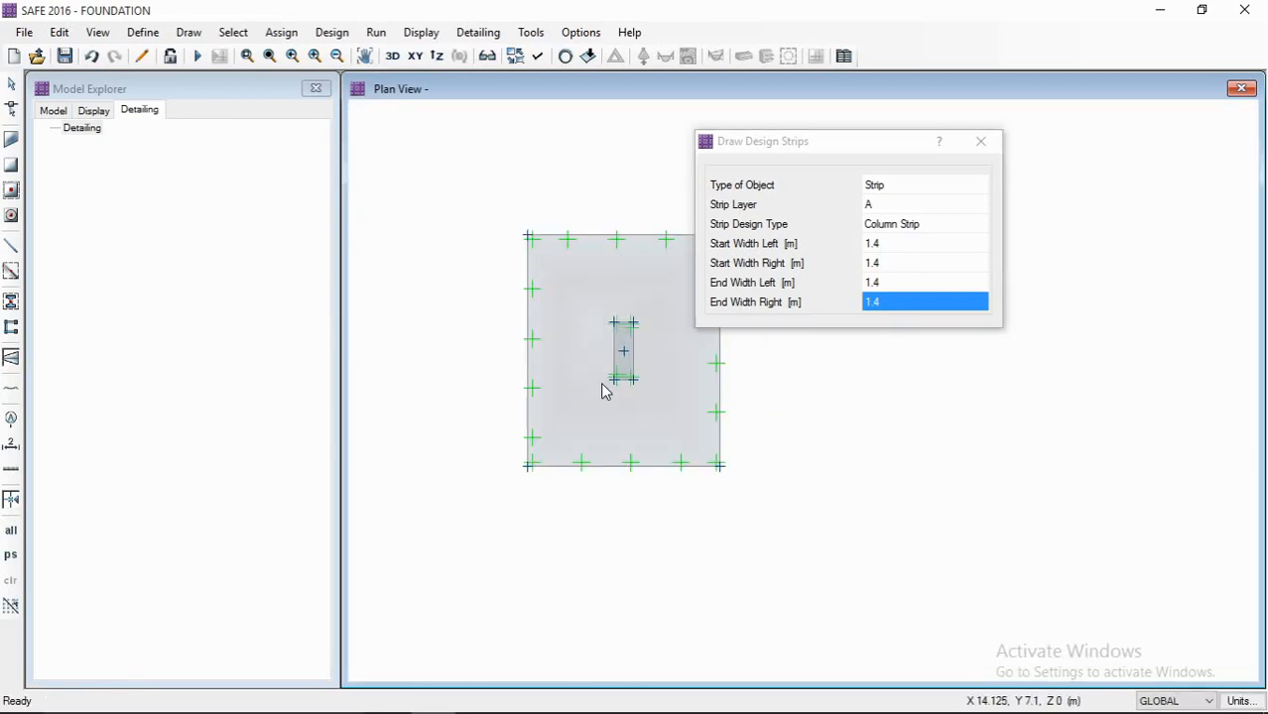
middle_drag(602, 384, 559, 405)
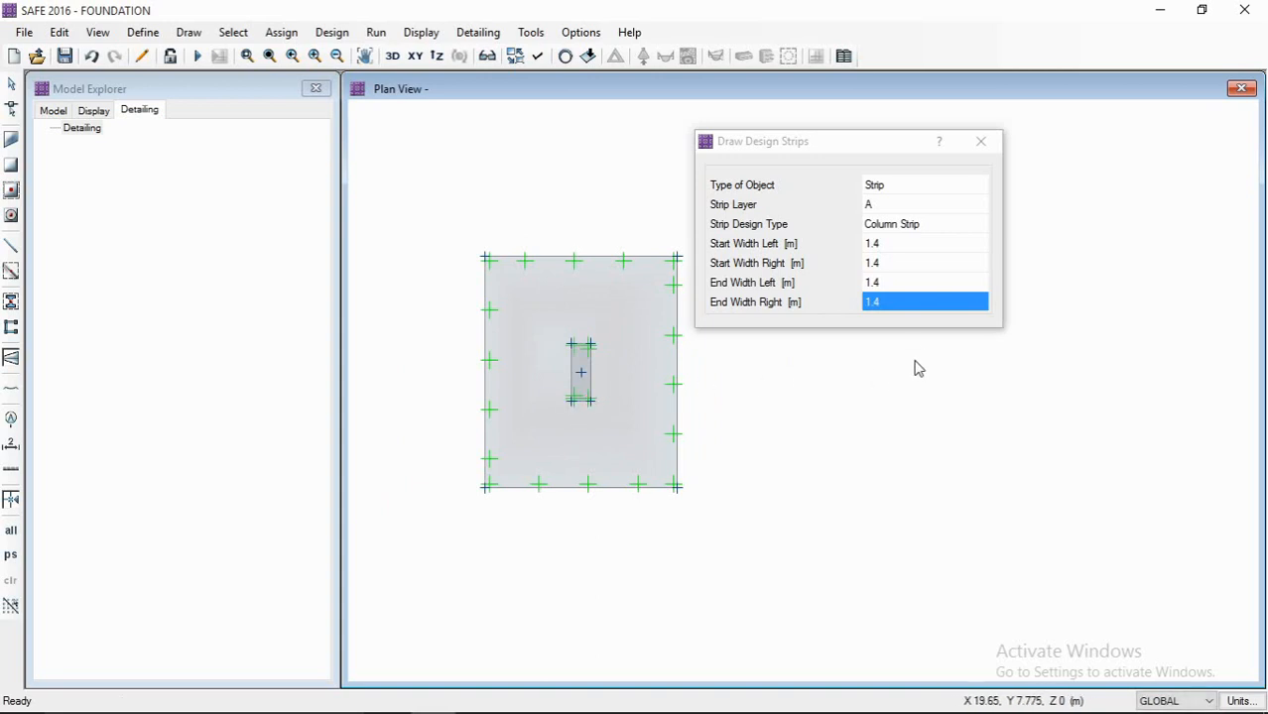
click(896, 245)
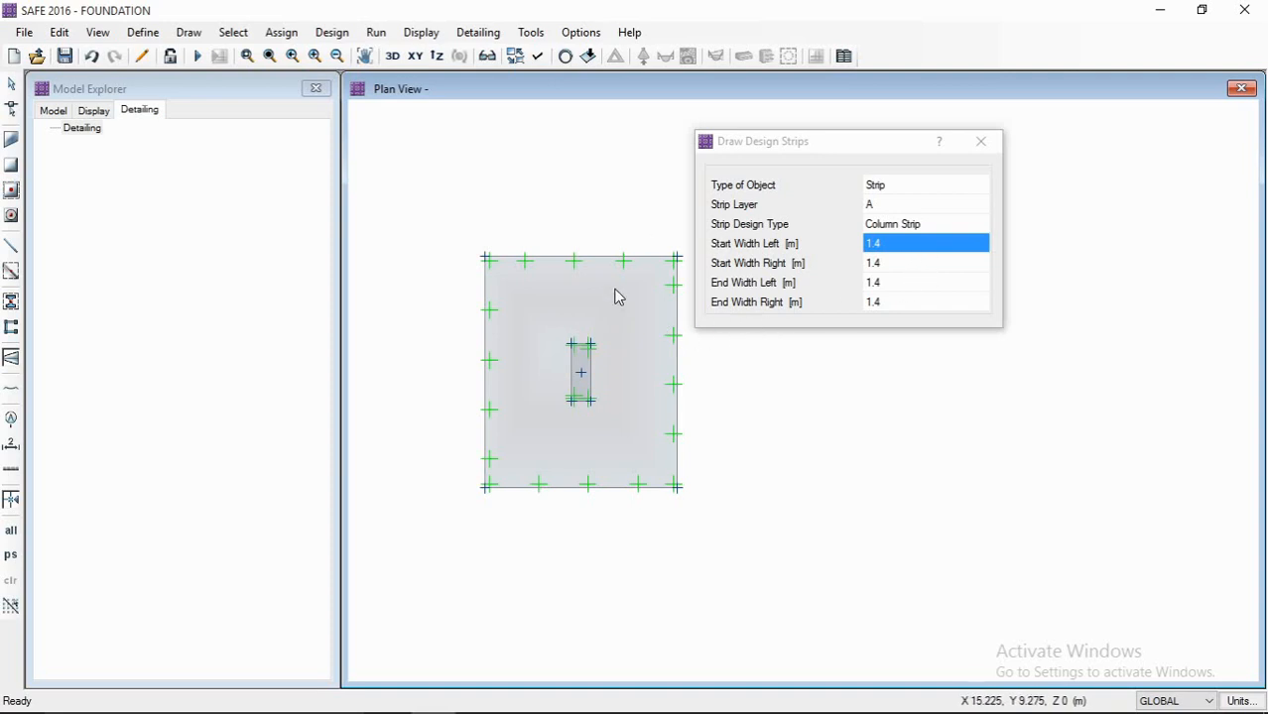
click(936, 254)
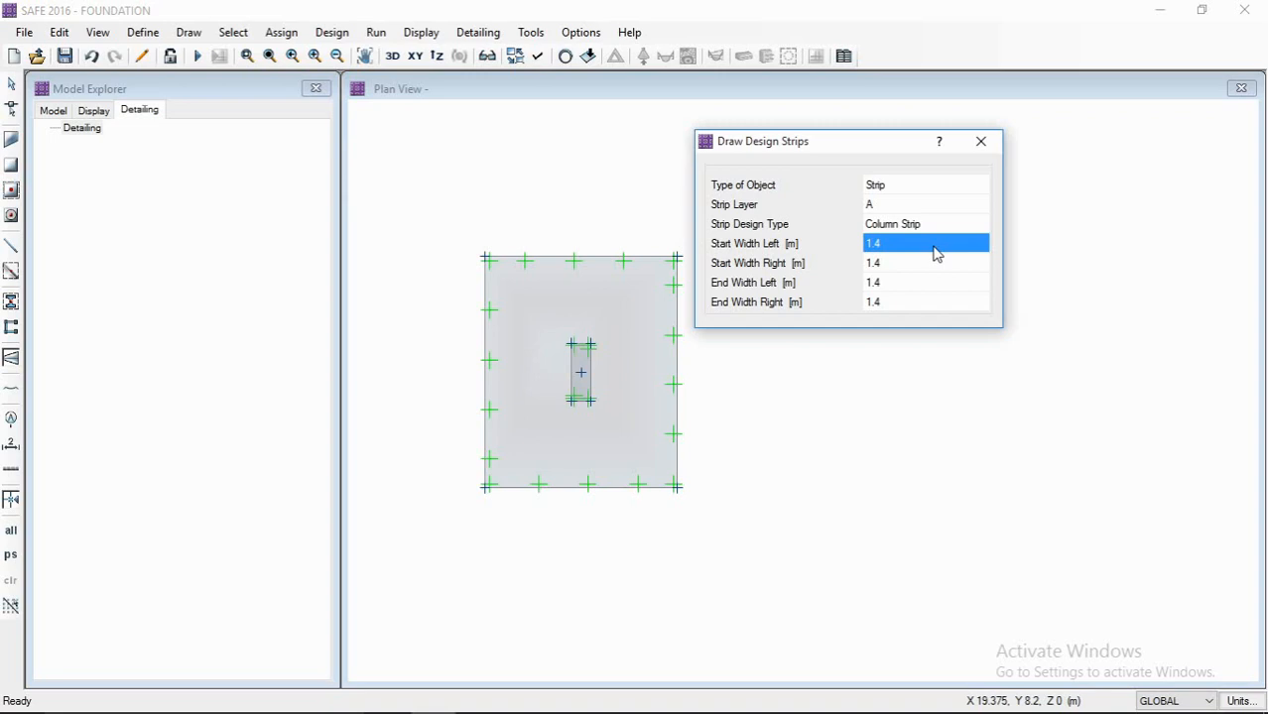
text(1)
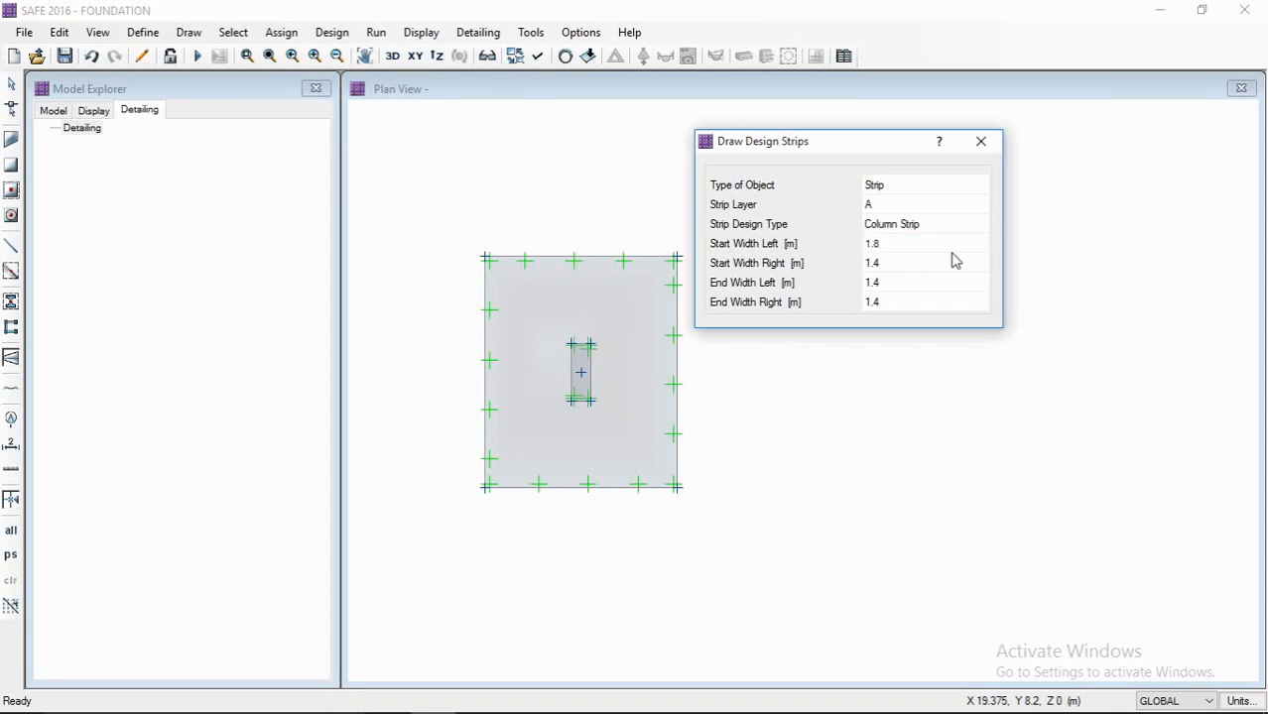
click(952, 262)
text(1)
click(959, 284)
text(1.8)
click(949, 303)
text(1)
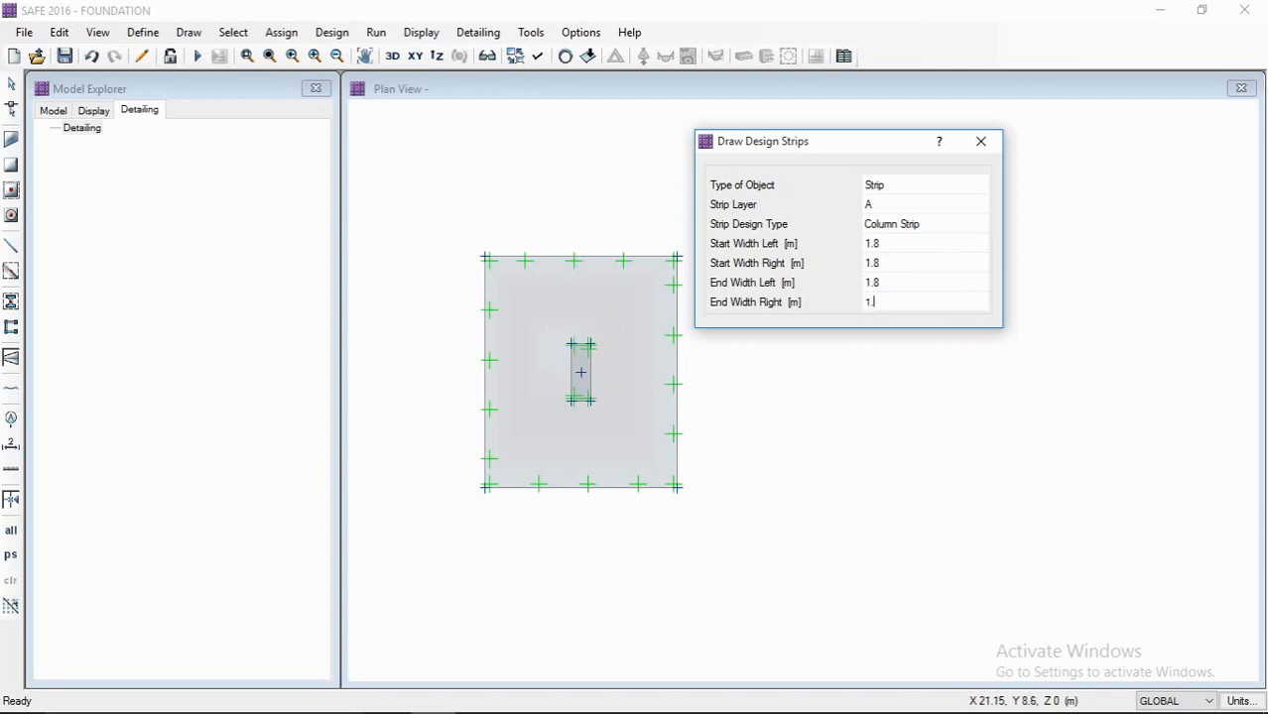
text(.8)
click(486, 383)
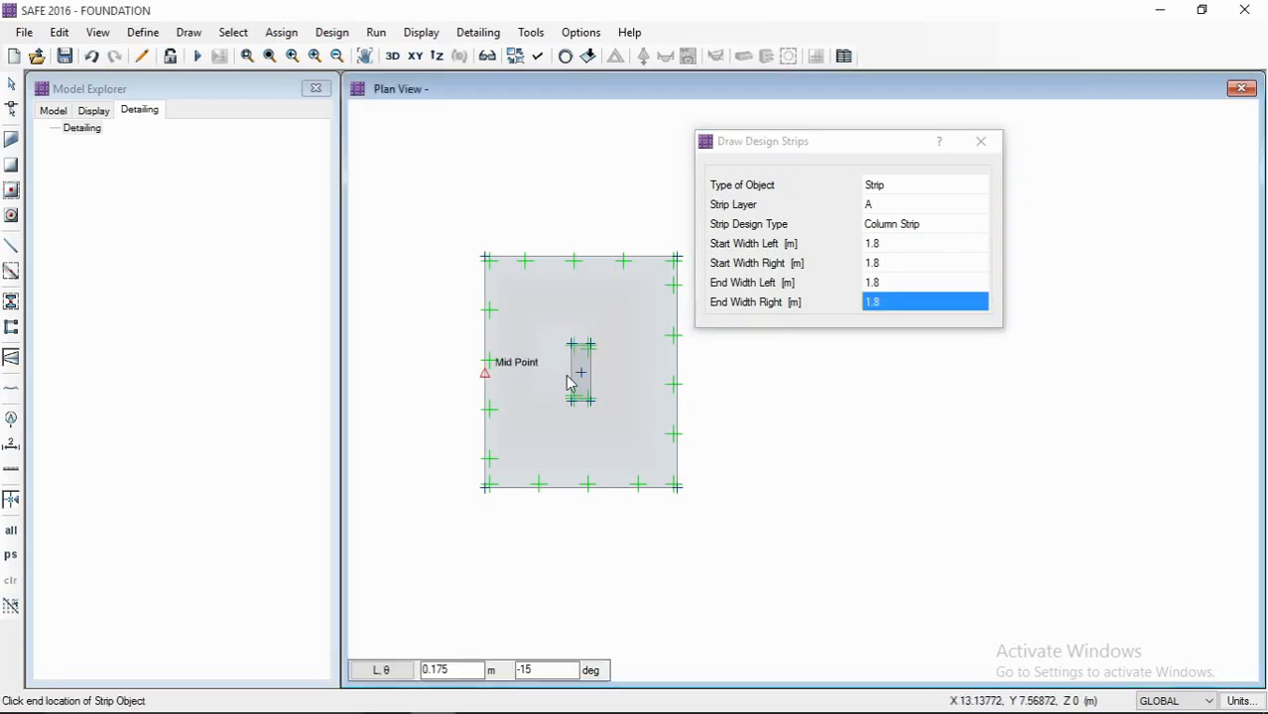
click(679, 373)
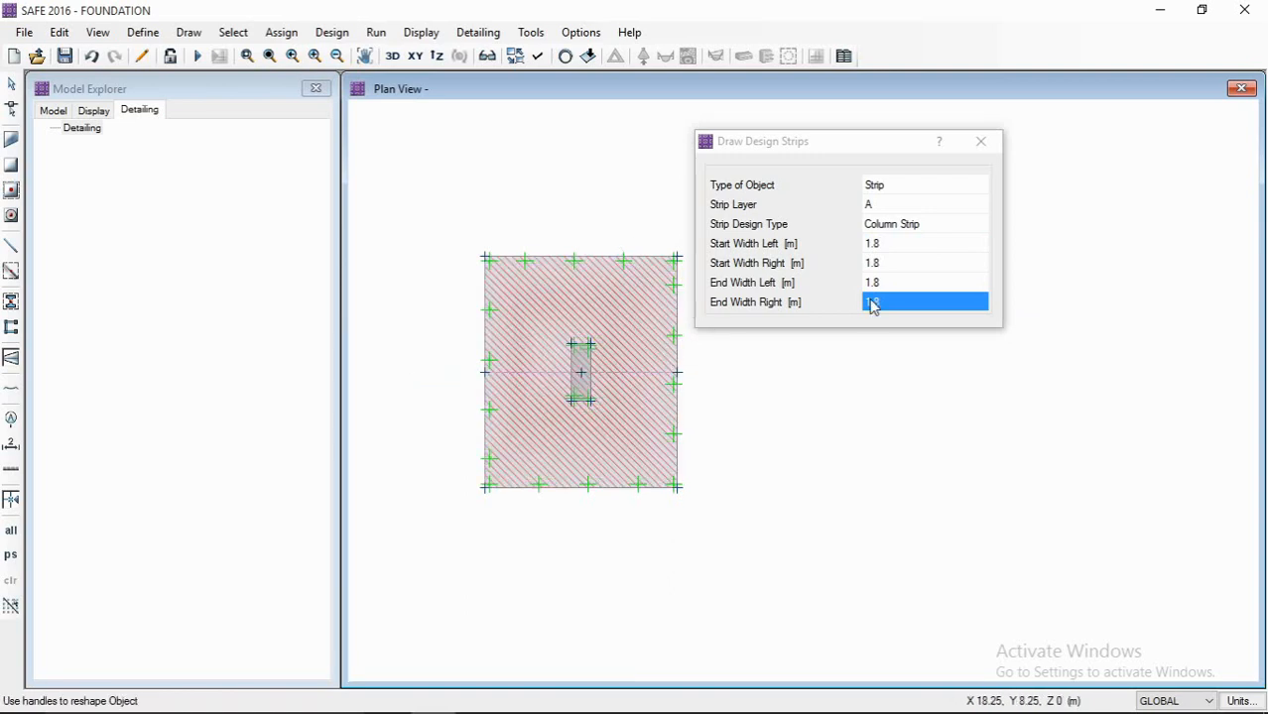
- Switch the strip layer to B and set the start and end widths to 1.5 m on both sides
click(909, 207)
click(910, 205)
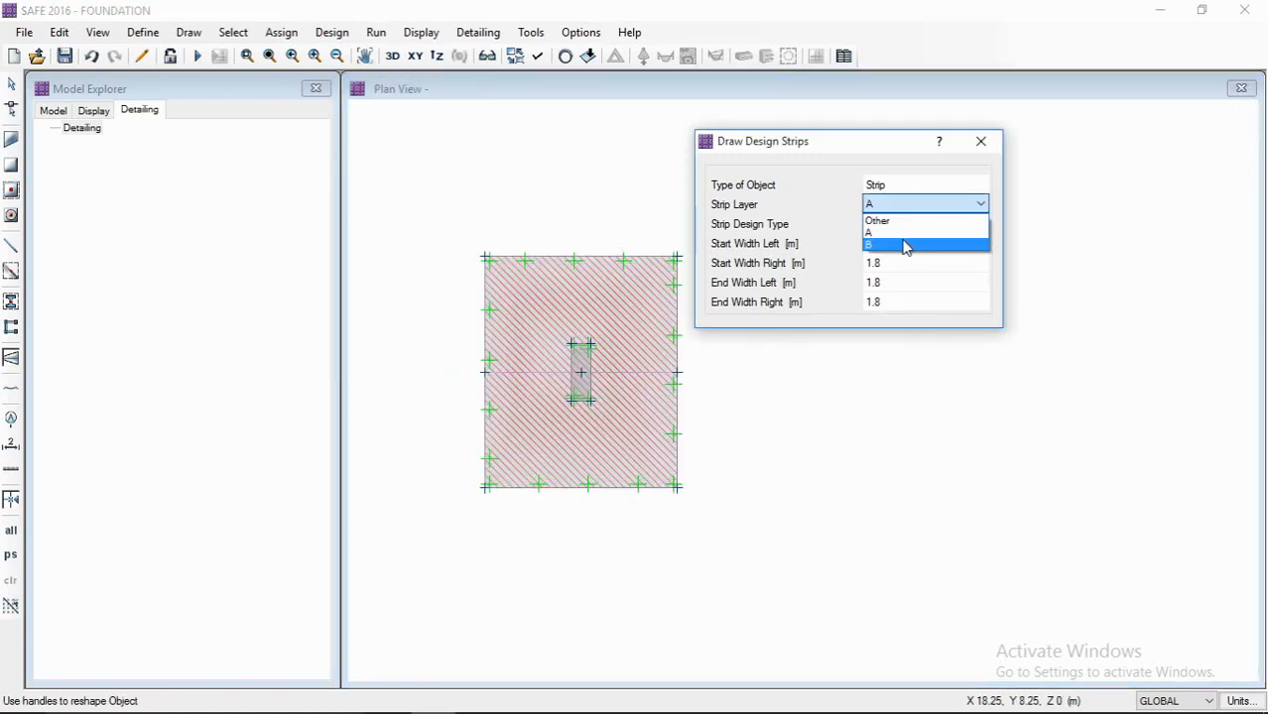
click(905, 245)
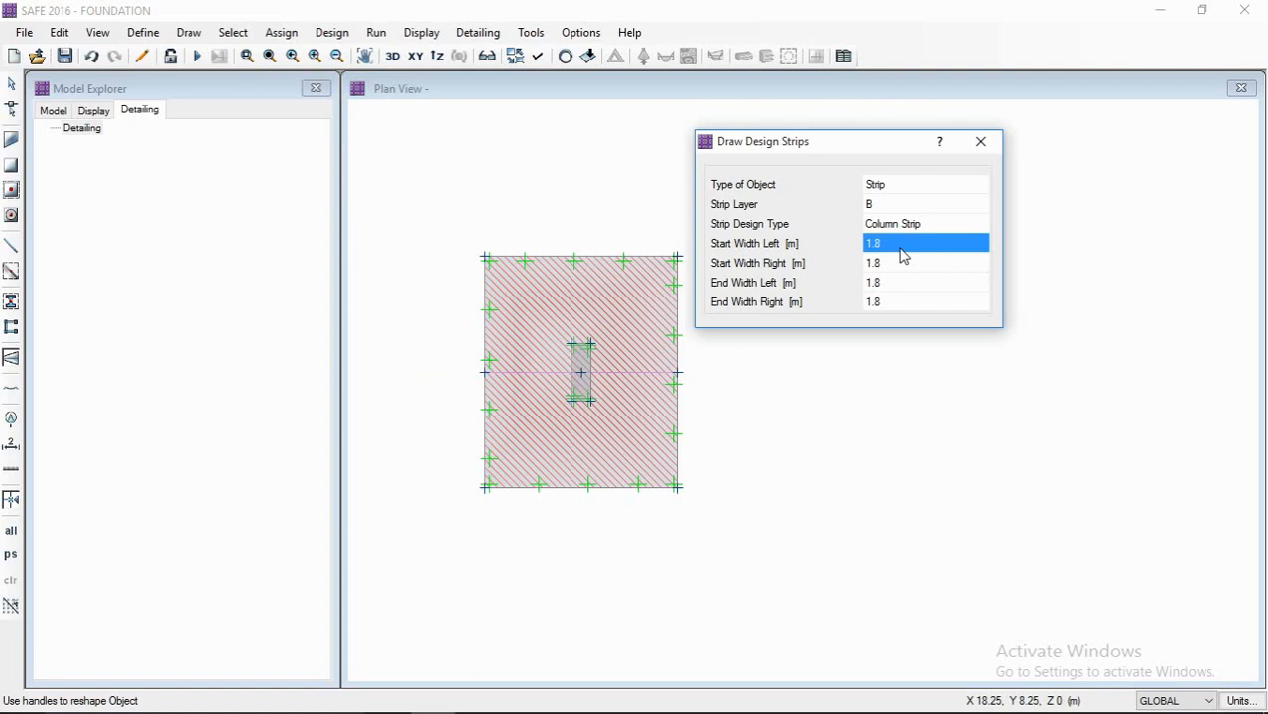
text(1.5)
click(905, 265)
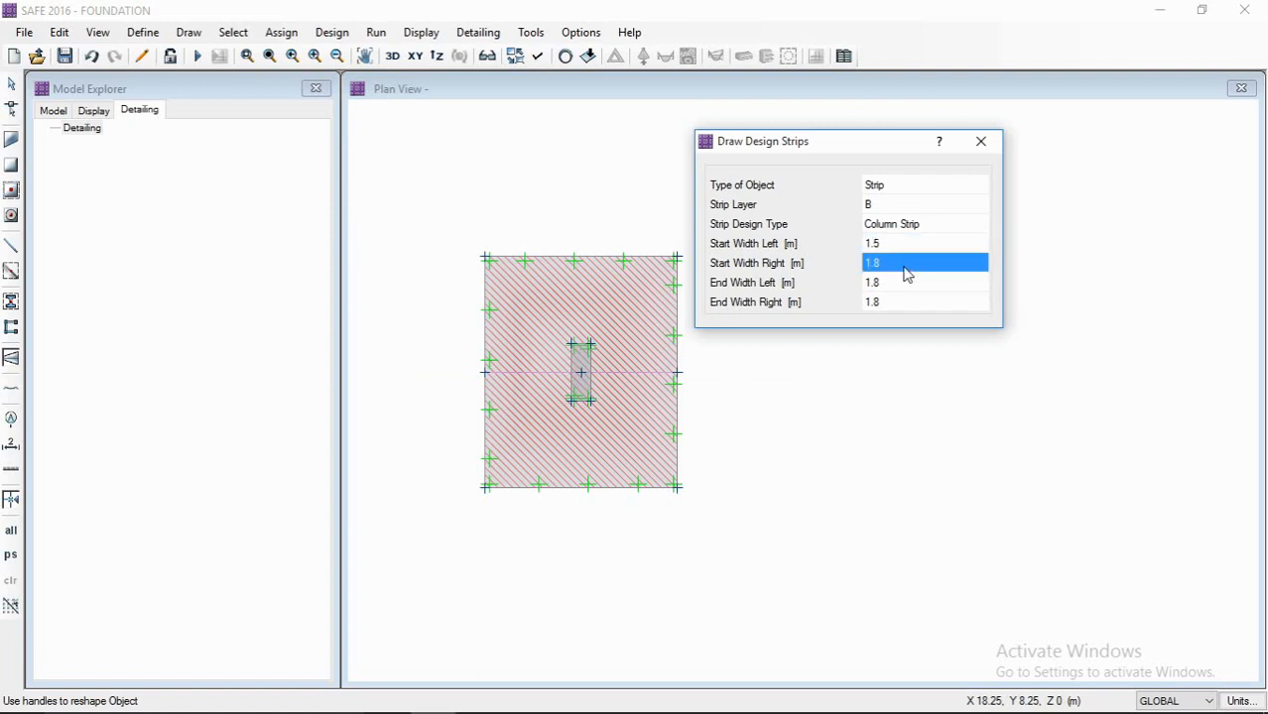
text(1)
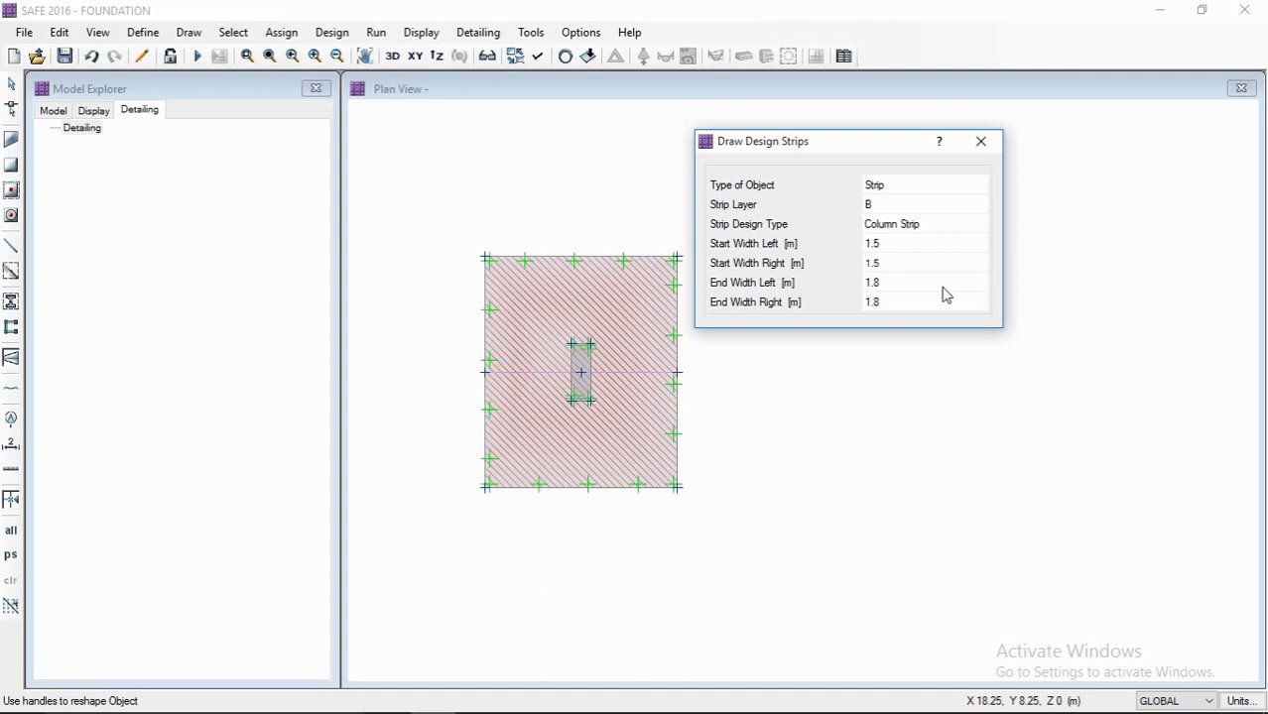
click(942, 288)
text(1)
click(919, 309)
text(1.)
- Draw the layer B strip along Y through the largest footing between its upper and lower edge midpoints, and close the strip drawing settings
click(582, 257)
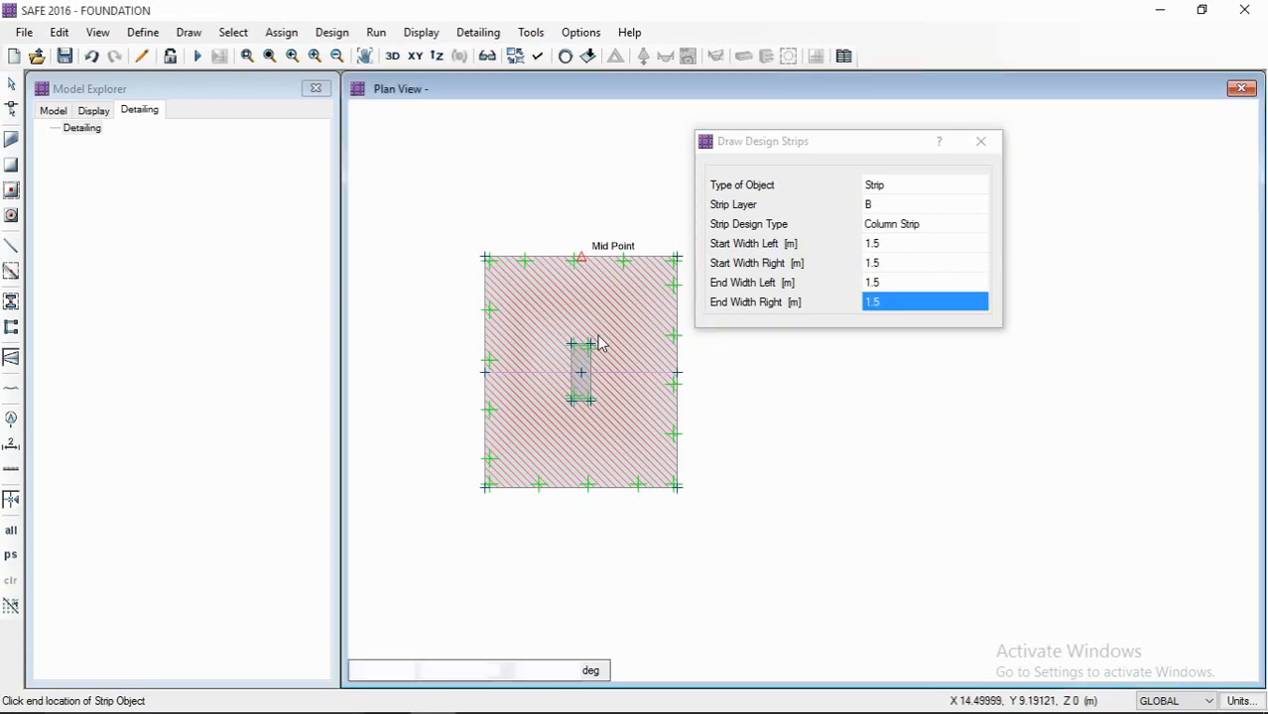
click(581, 488)
right_click(605, 448)
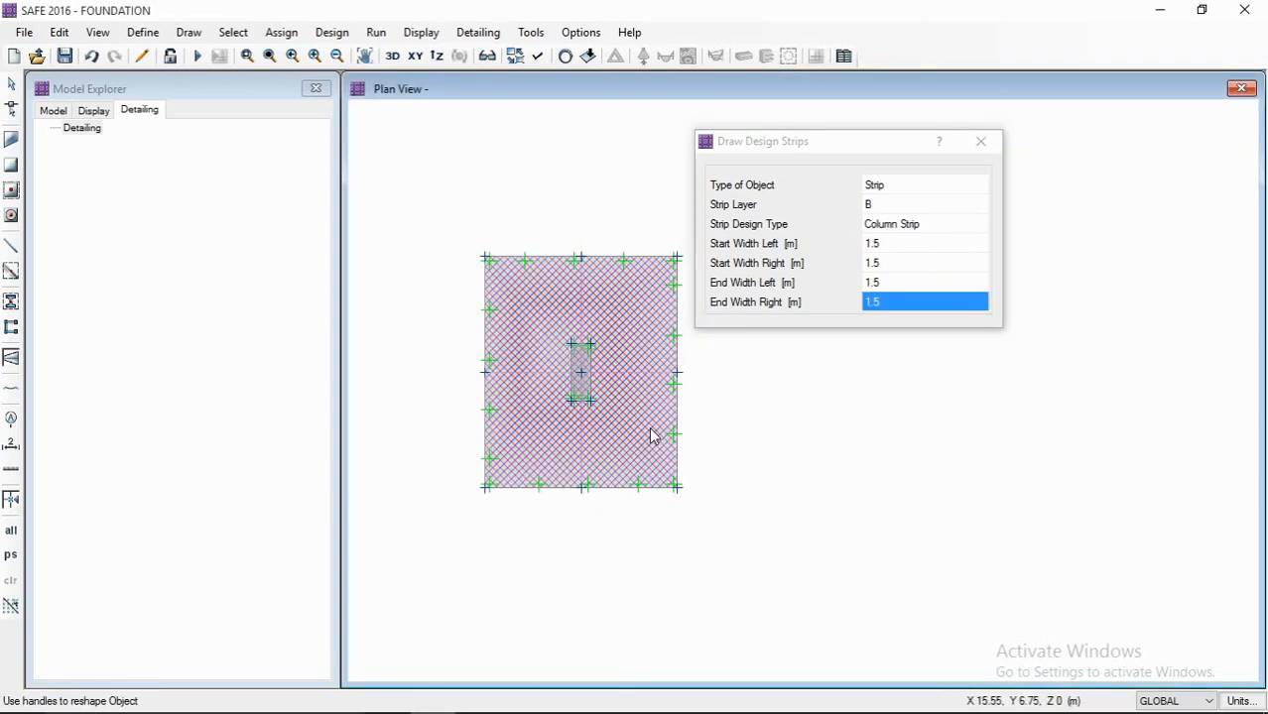
scroll(625, 404, down, 2)
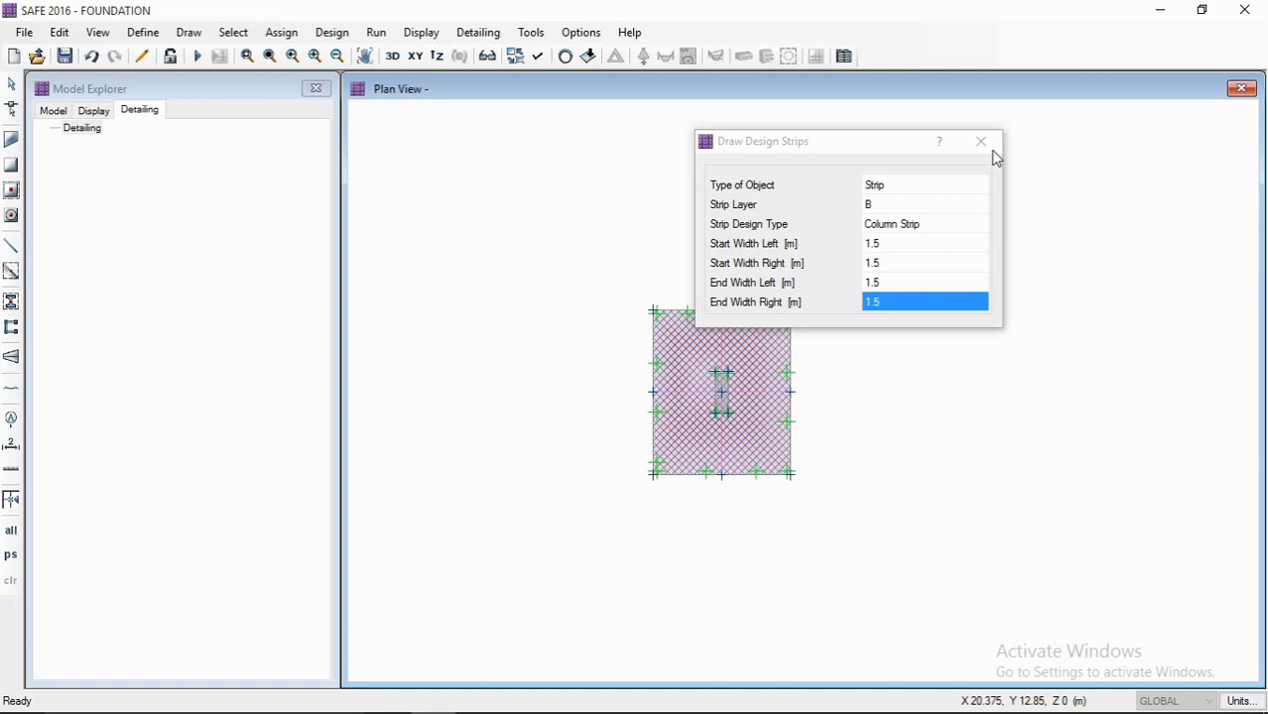
click(981, 142)
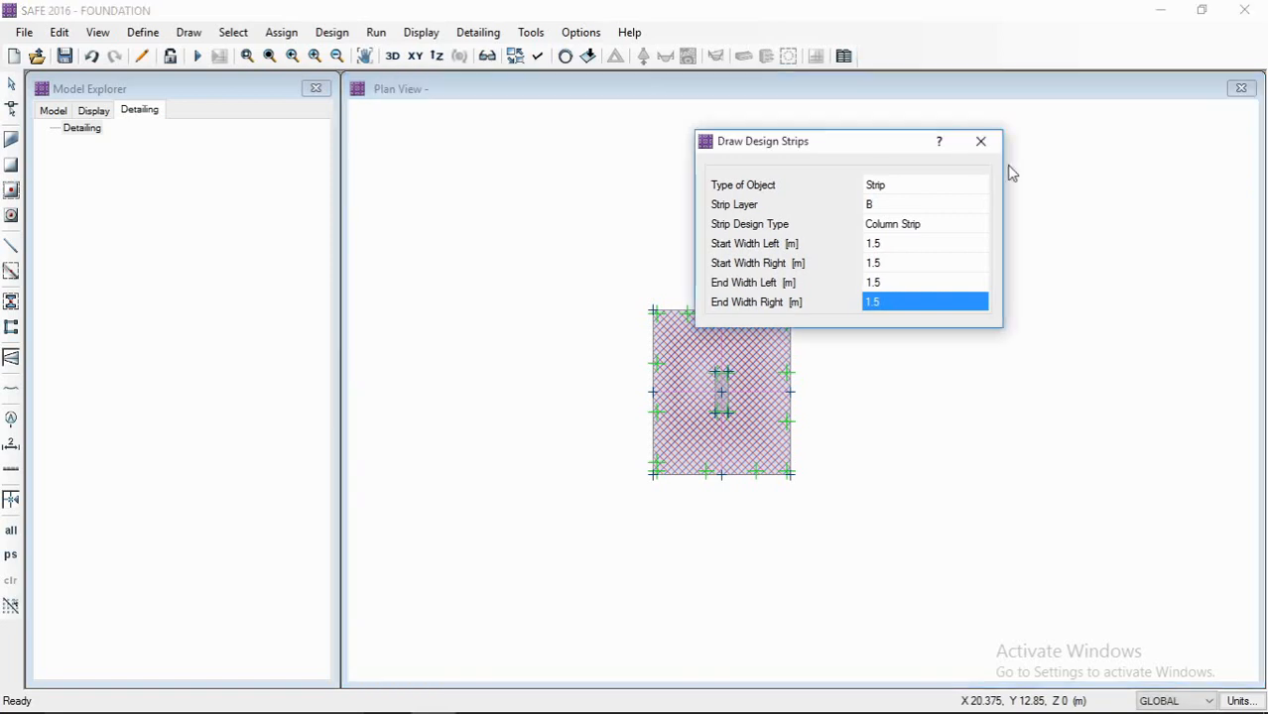
- Run the analysis and design of the foundation model with the design strips on all three footings
middle_drag(769, 365, 898, 374)
scroll(883, 375, down, 2)
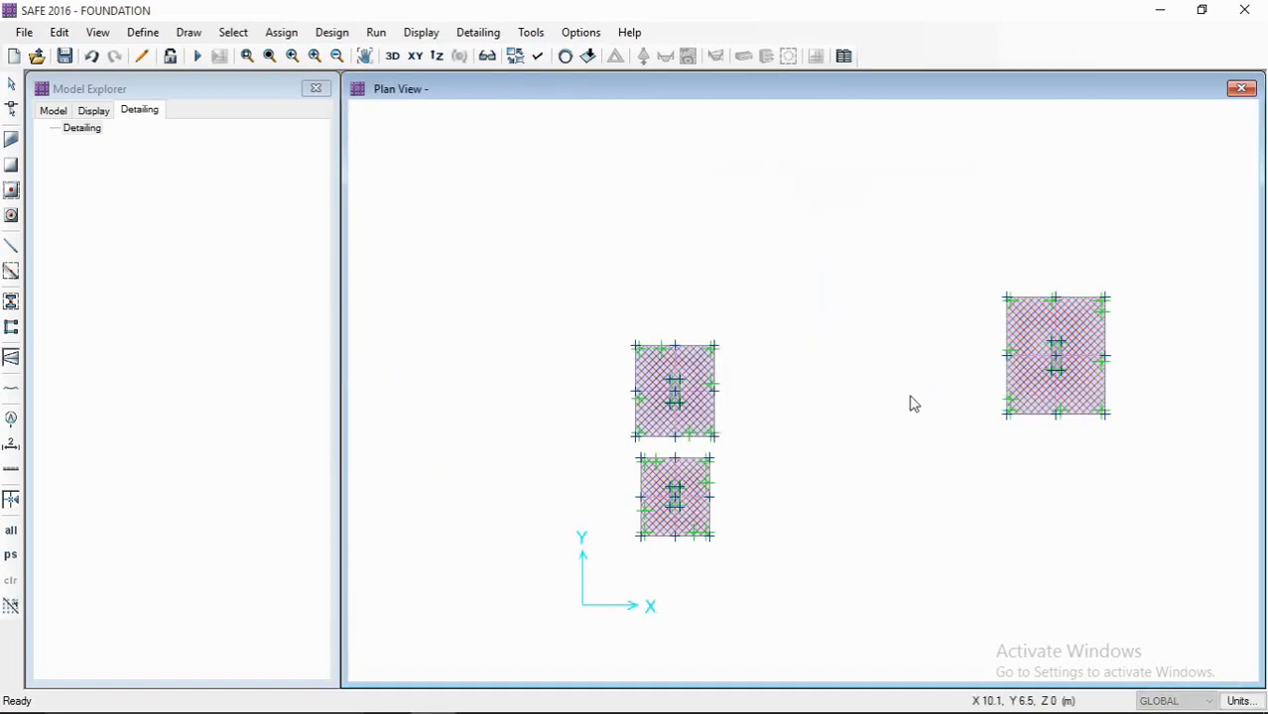
scroll(889, 404, up, 1)
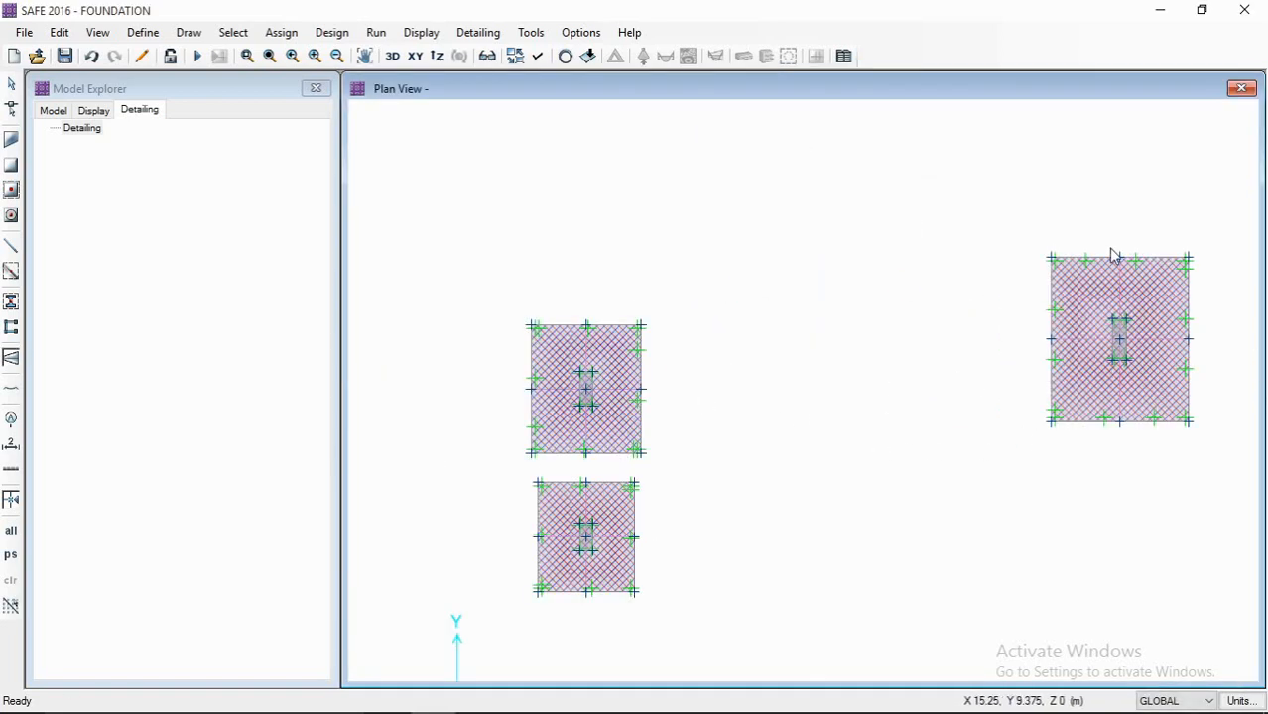
middle_drag(959, 325, 933, 297)
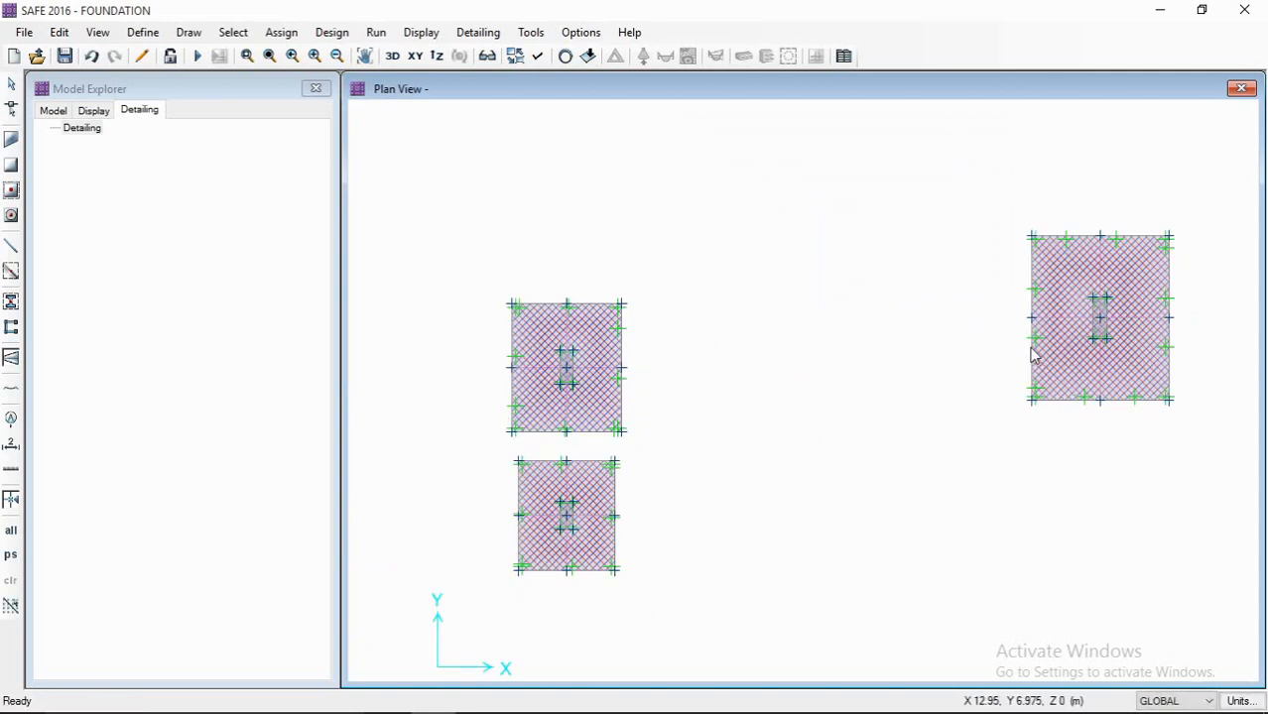
middle_drag(1034, 355, 973, 326)
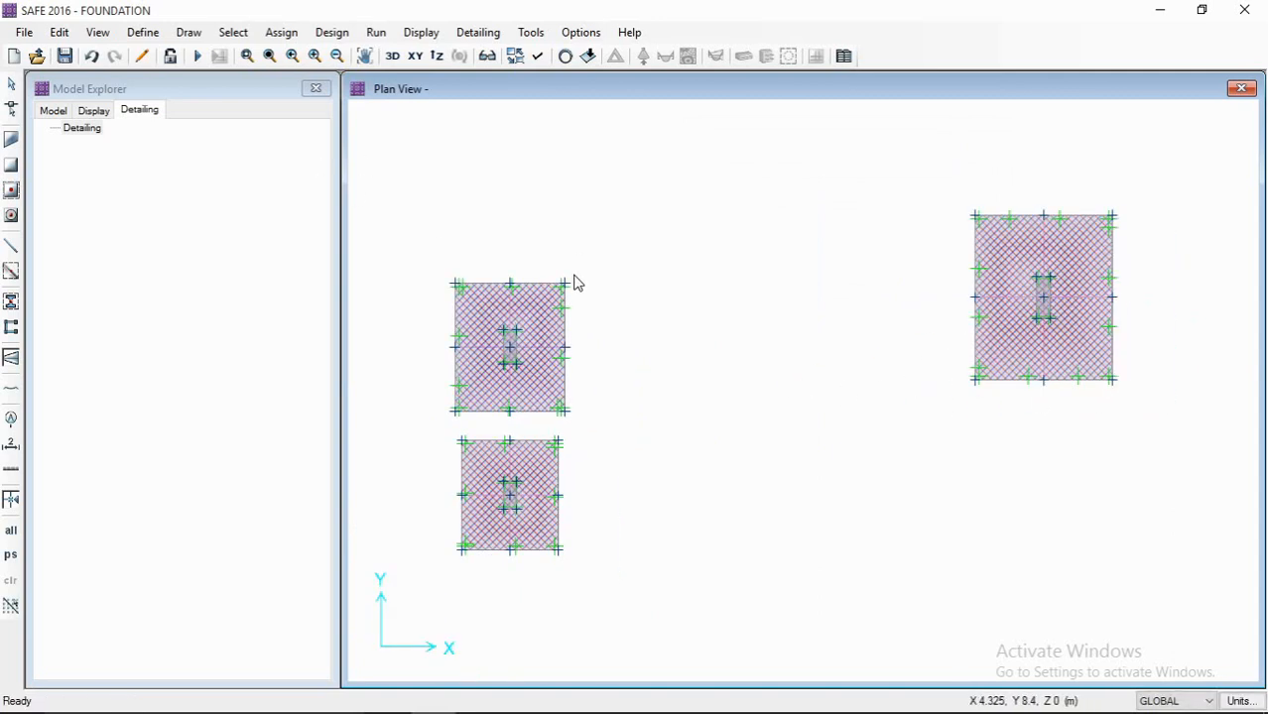
click(194, 60)
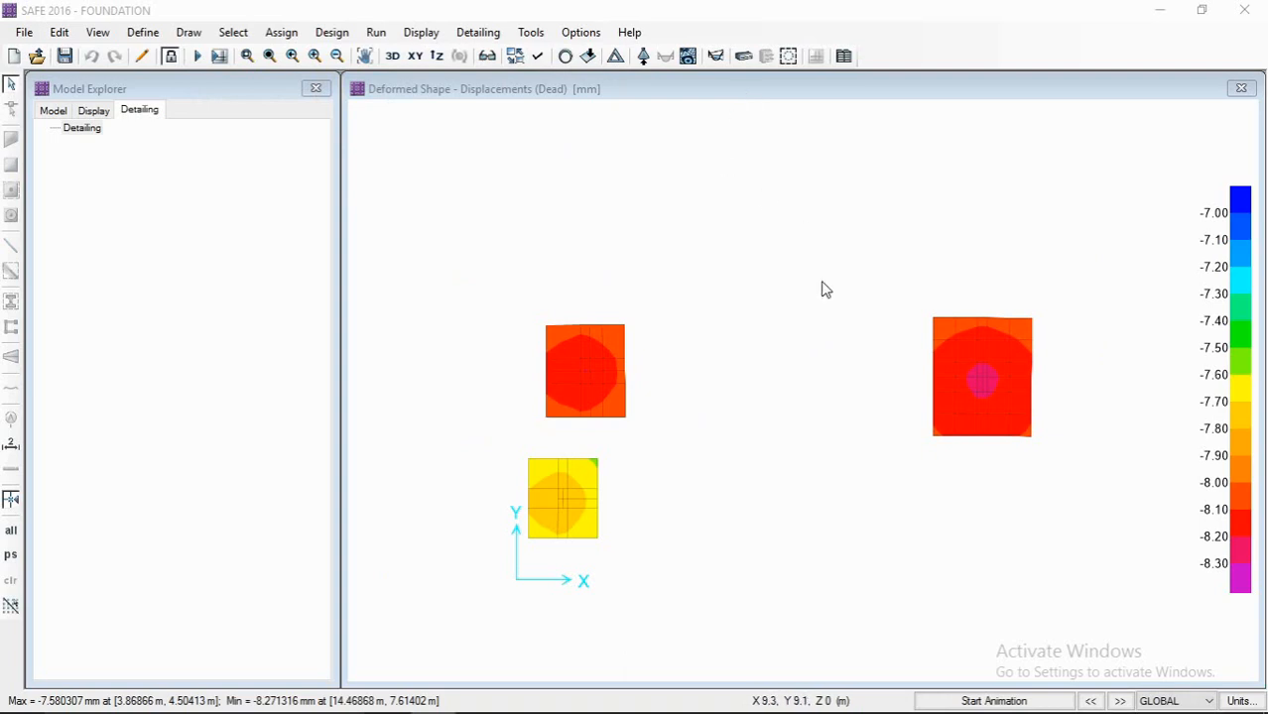
middle_drag(775, 296, 771, 262)
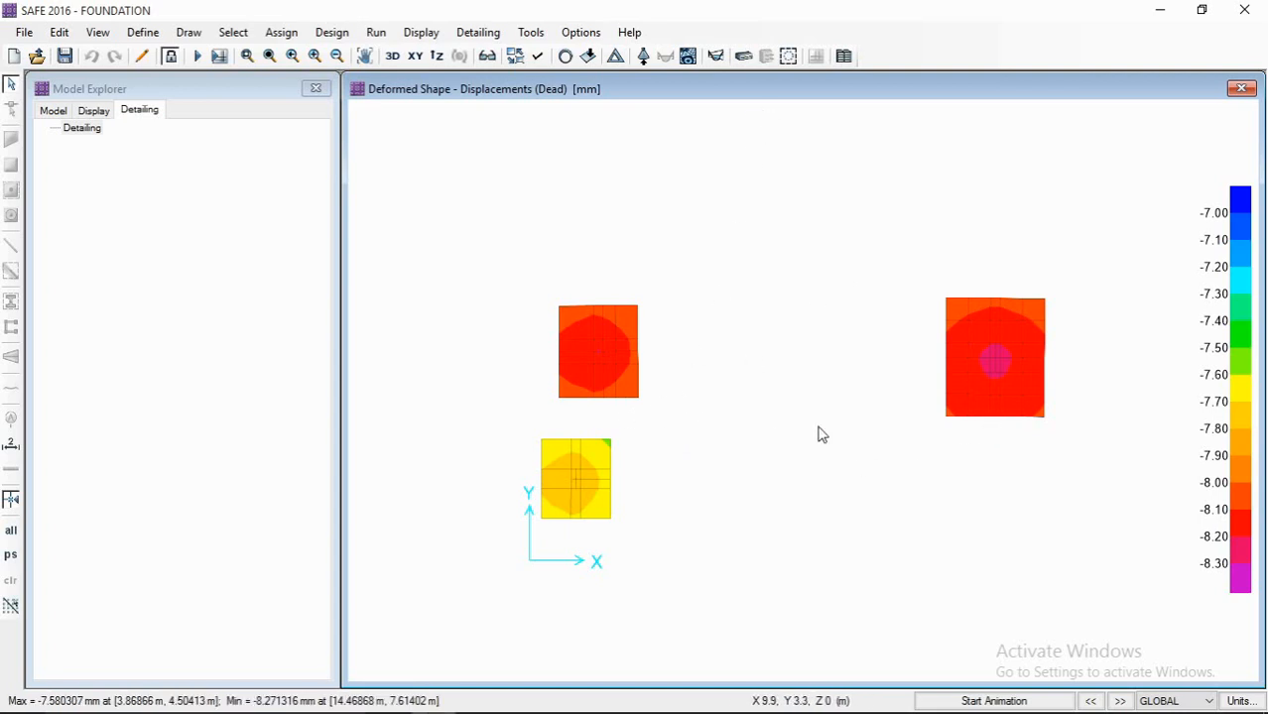
middle_drag(779, 335, 766, 302)
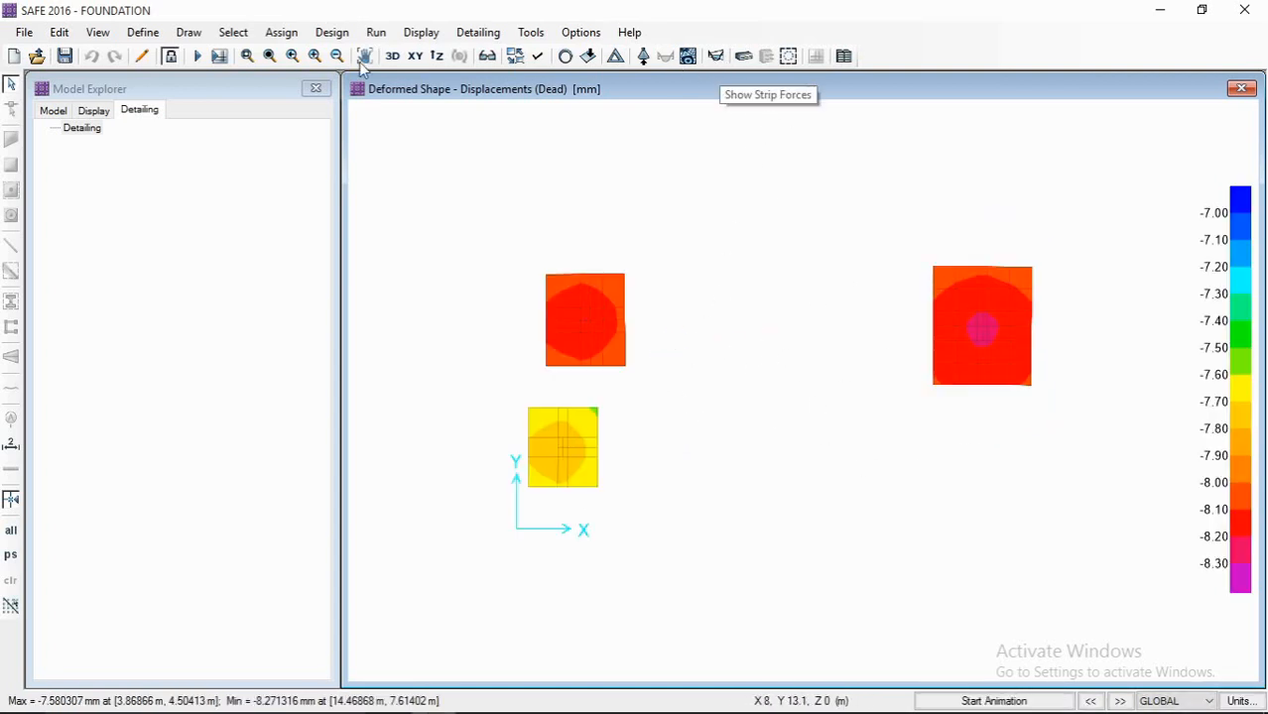
- Open the strip forces display settings for the analysed foundation model
click(332, 32)
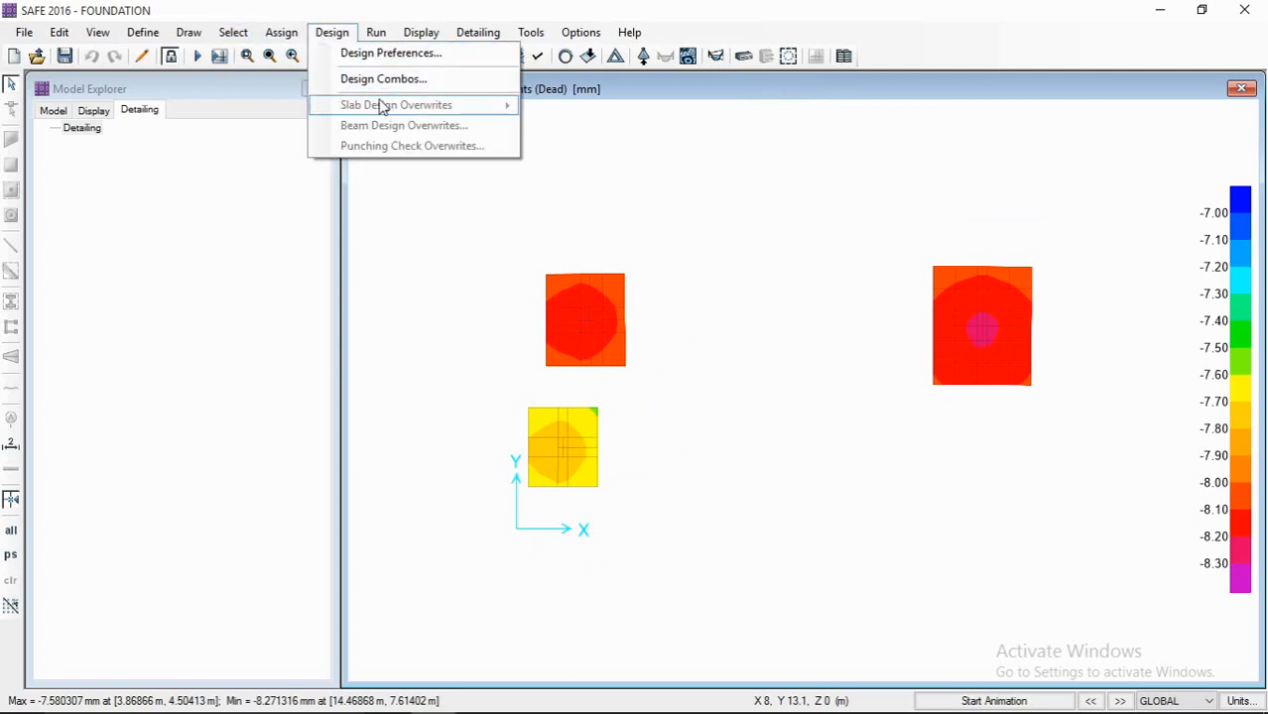
click(275, 60)
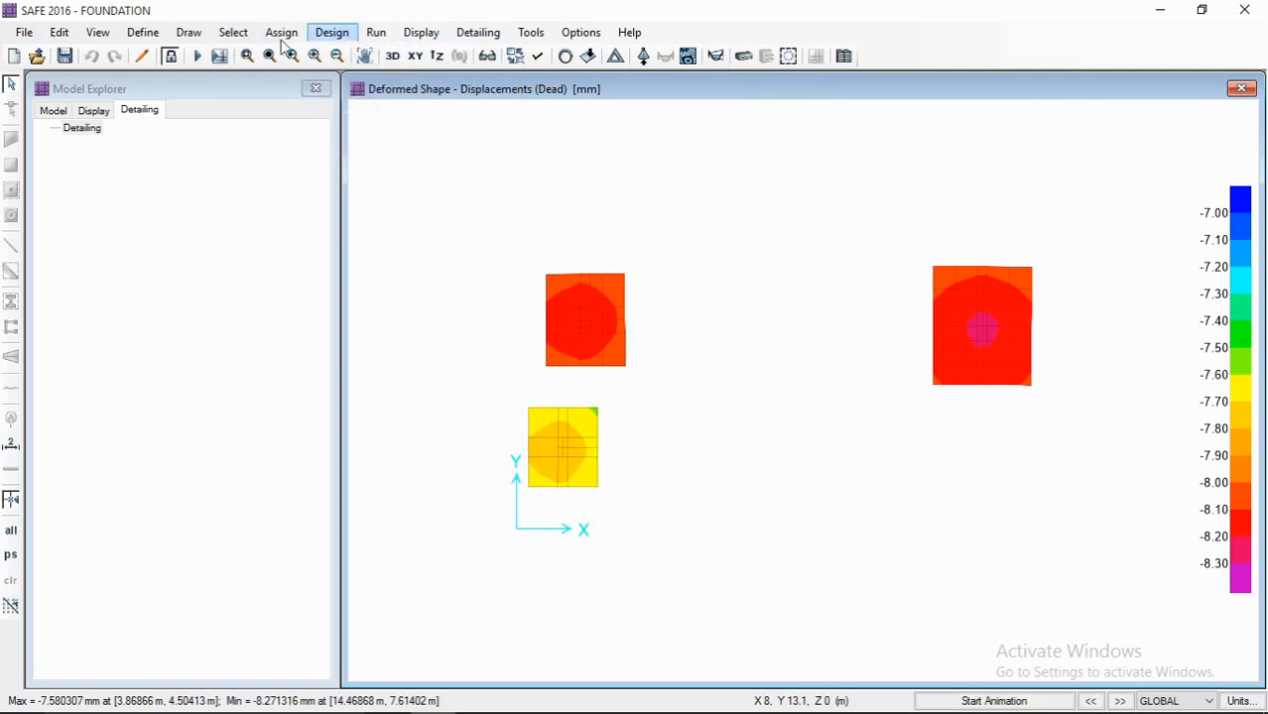
click(427, 33)
click(431, 35)
click(431, 35)
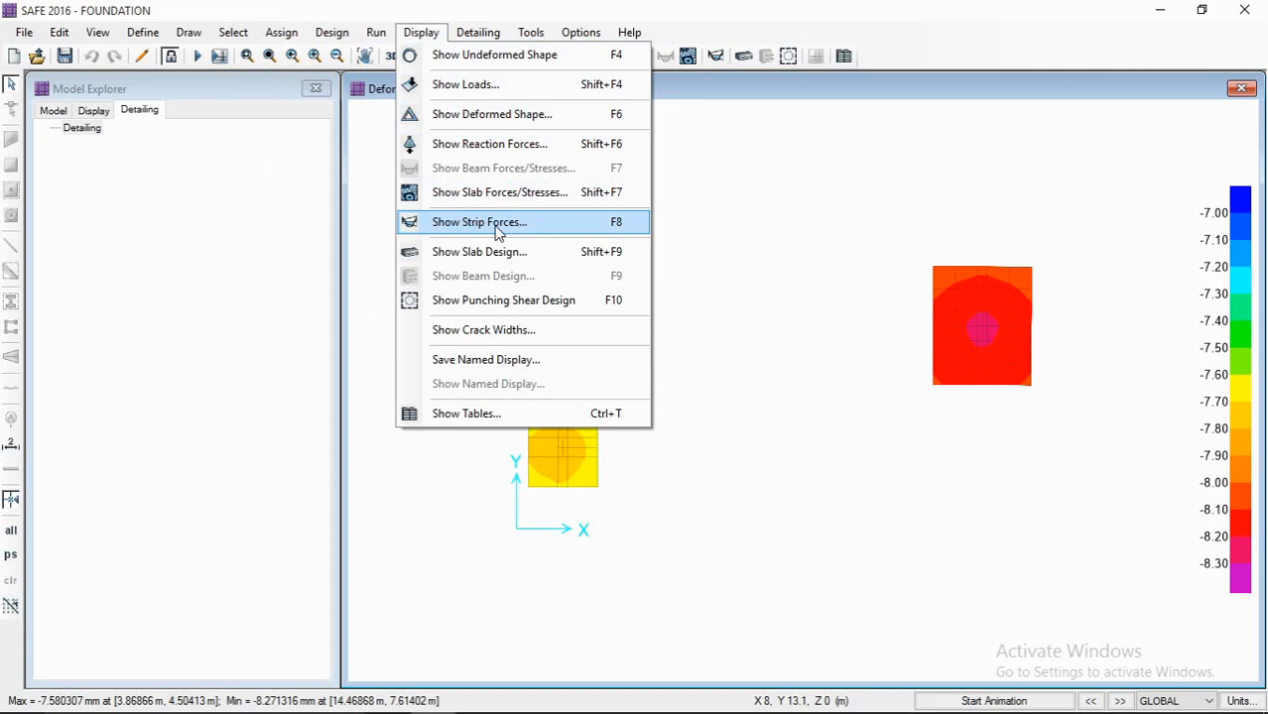
click(715, 58)
click(715, 57)
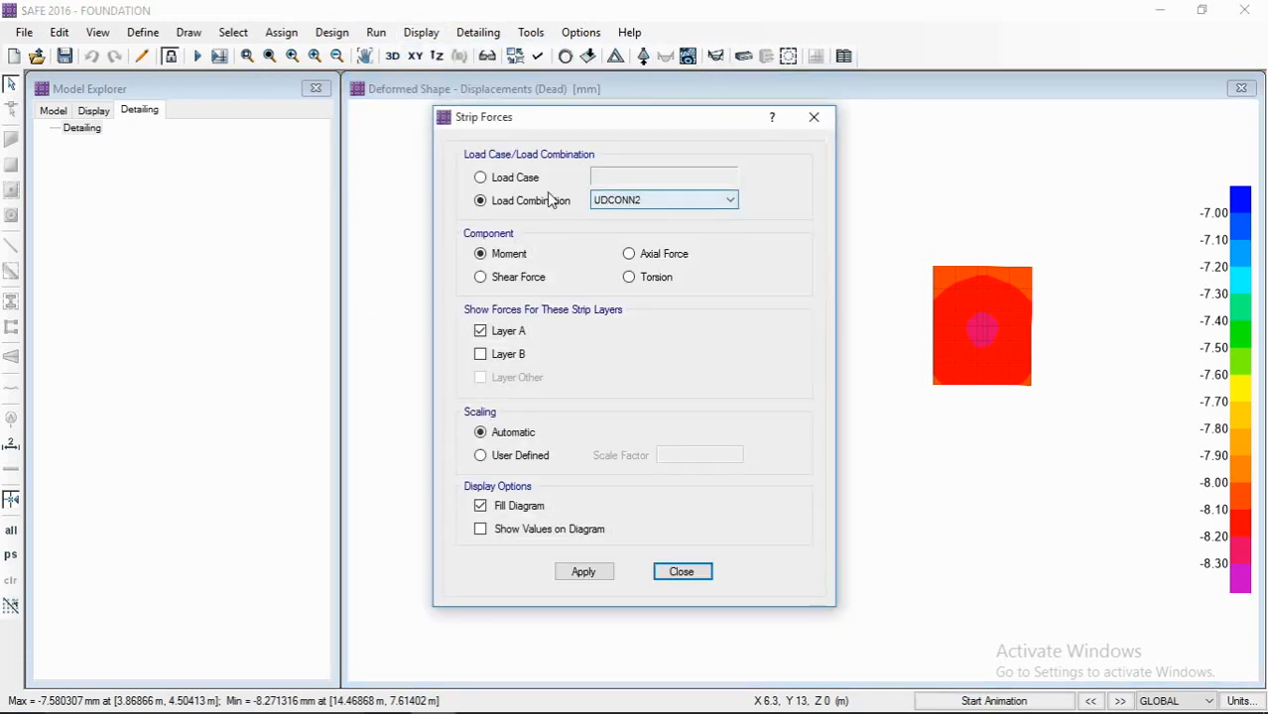
- Review the load combinations available for the strip force display
click(650, 201)
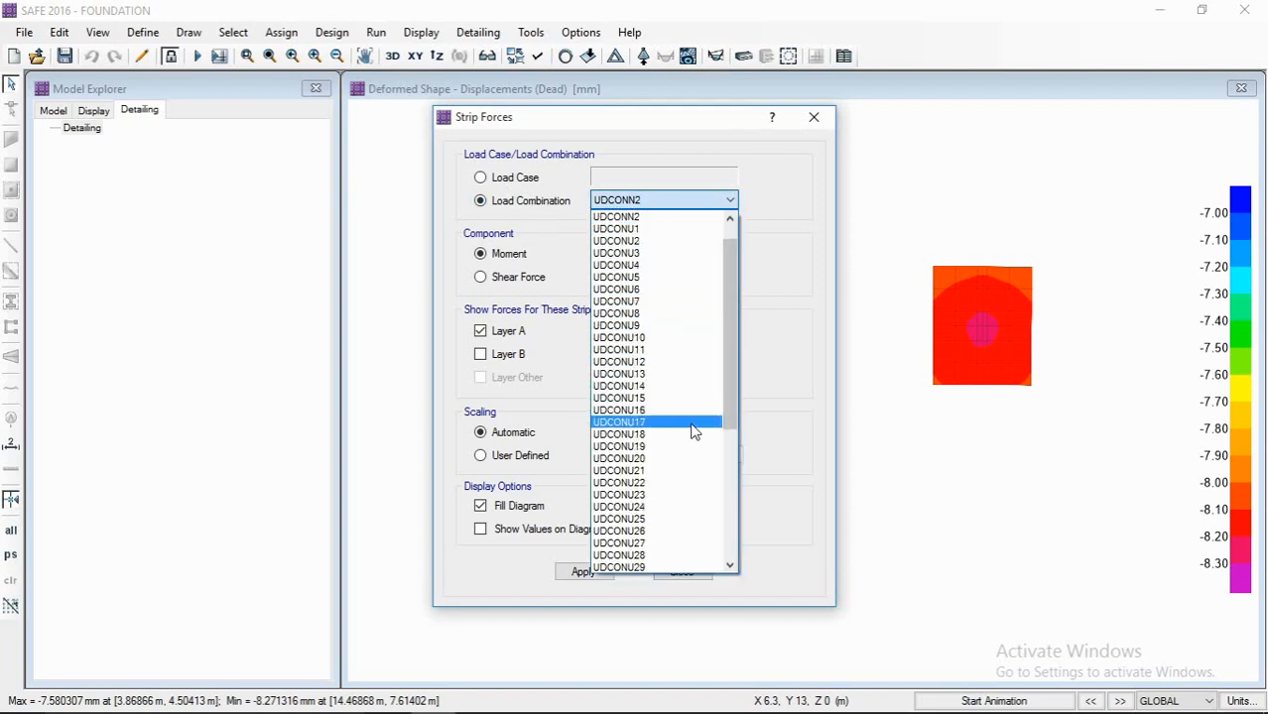
scroll(684, 476, down, 6)
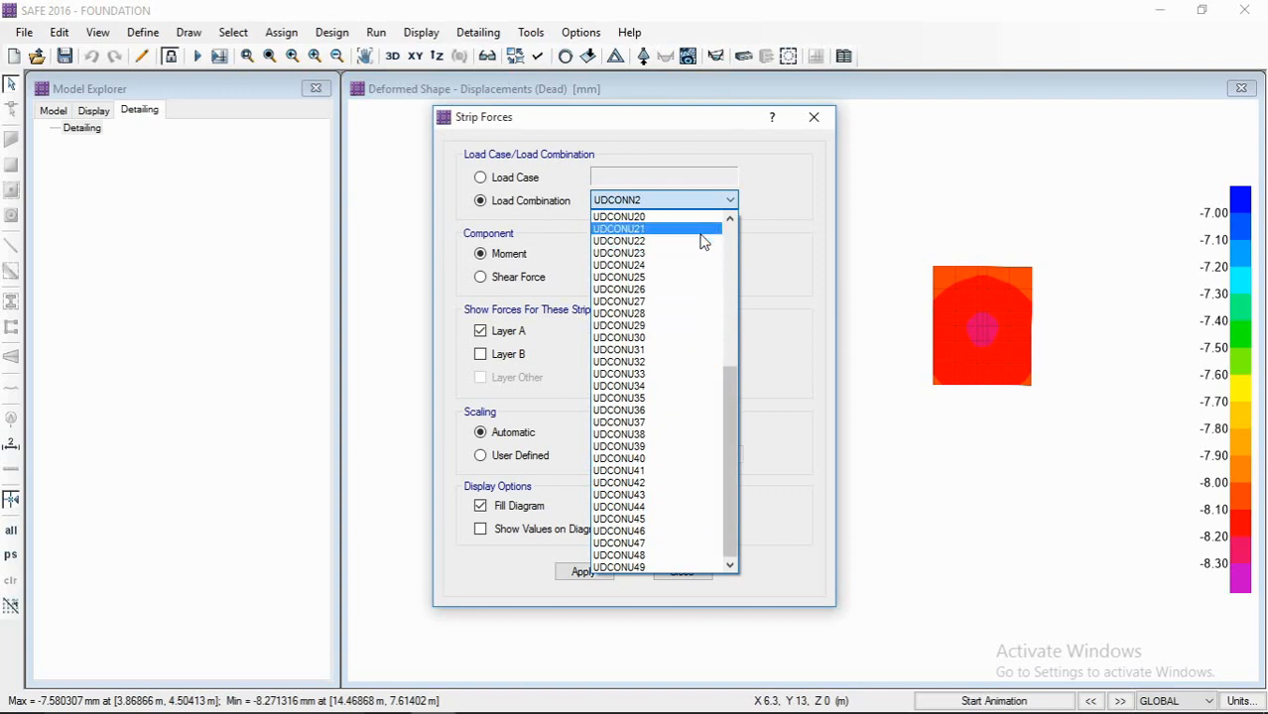
scroll(699, 243, up, 8)
click(664, 241)
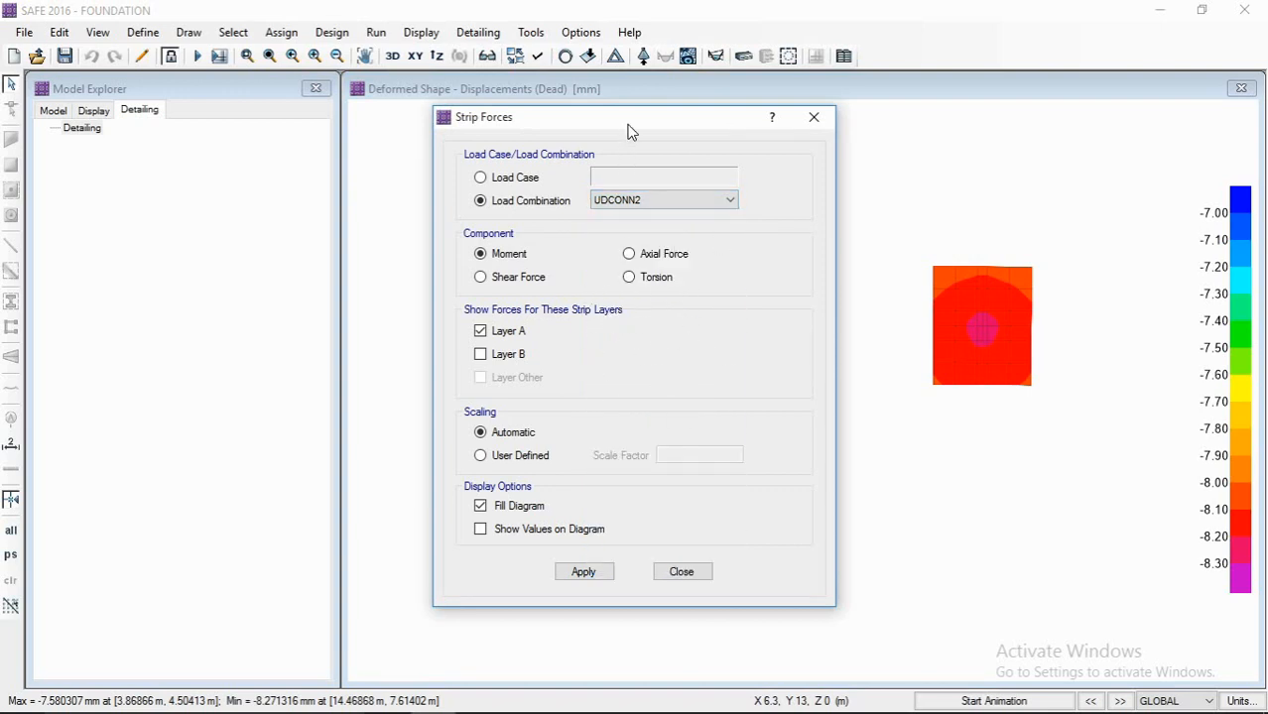
drag(628, 125, 648, 106)
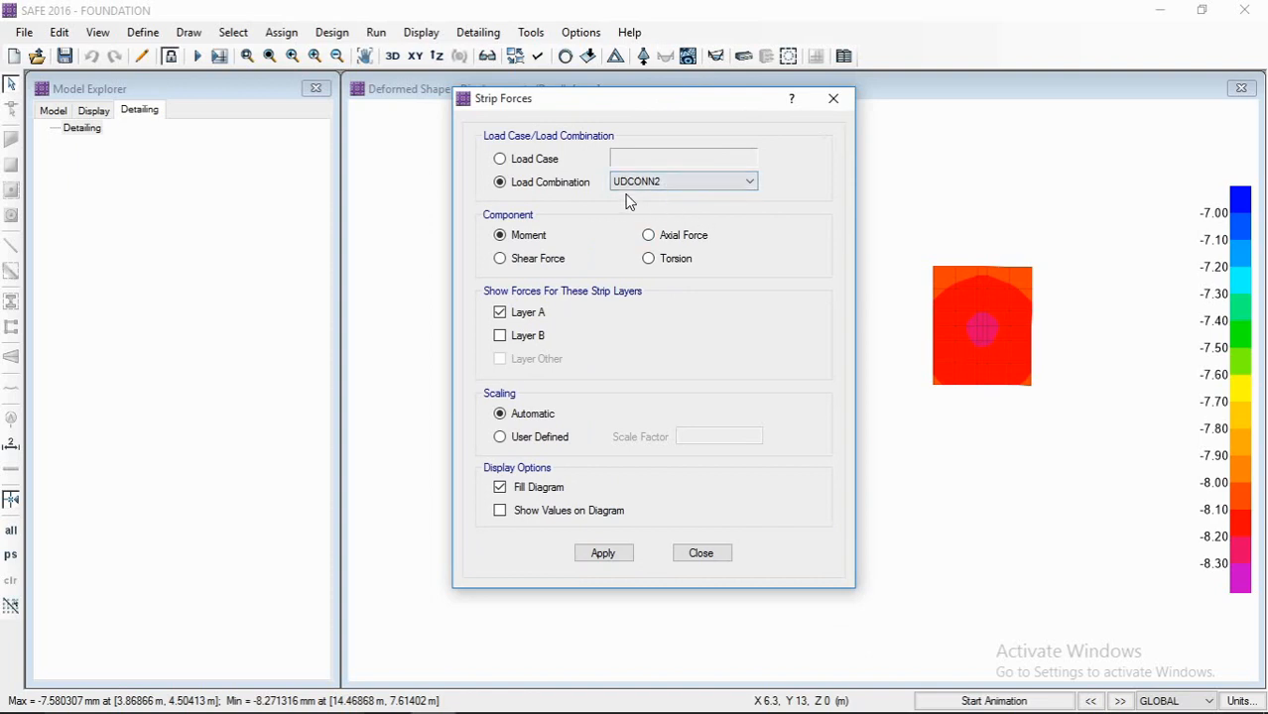
click(741, 186)
scroll(704, 277, down, 8)
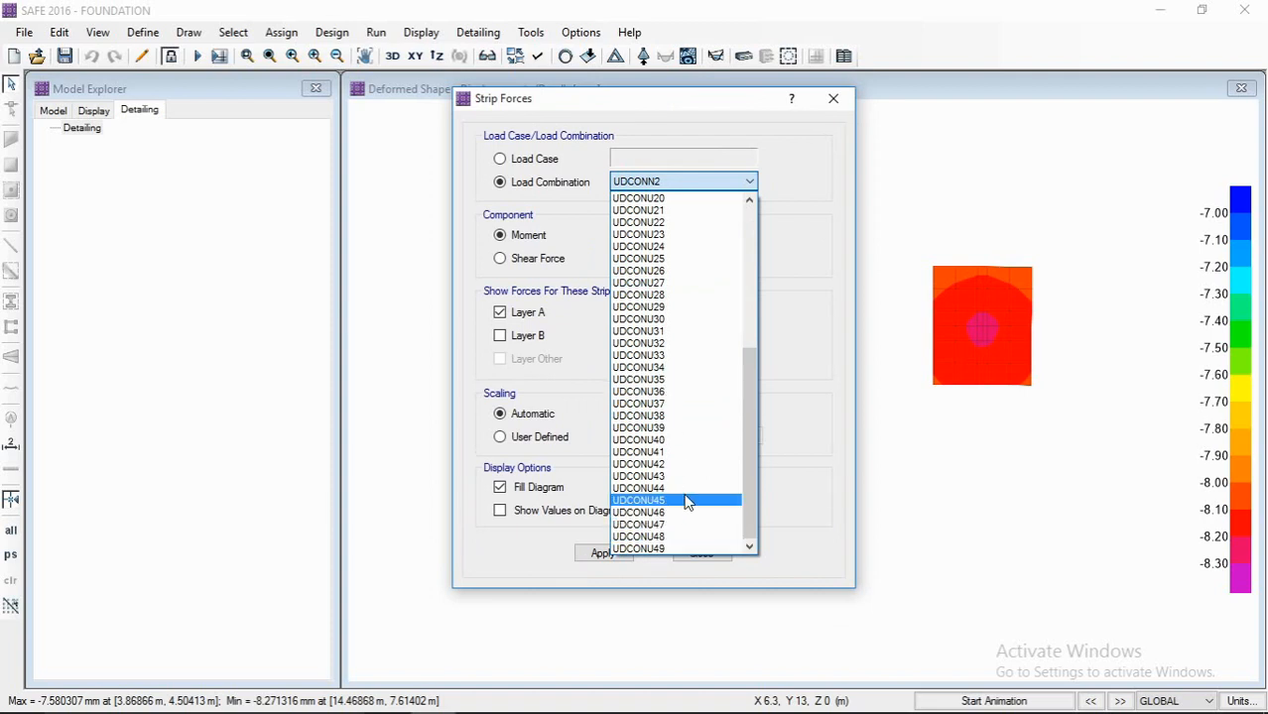
click(794, 167)
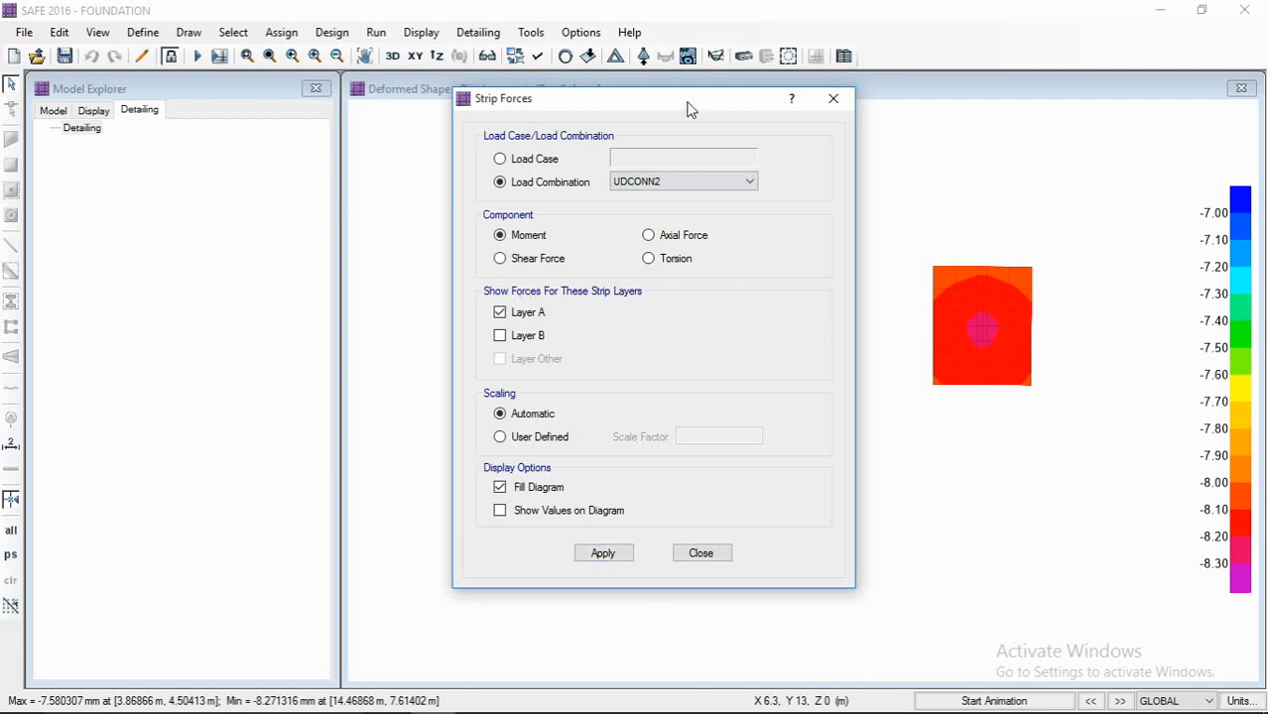
drag(687, 107, 694, 141)
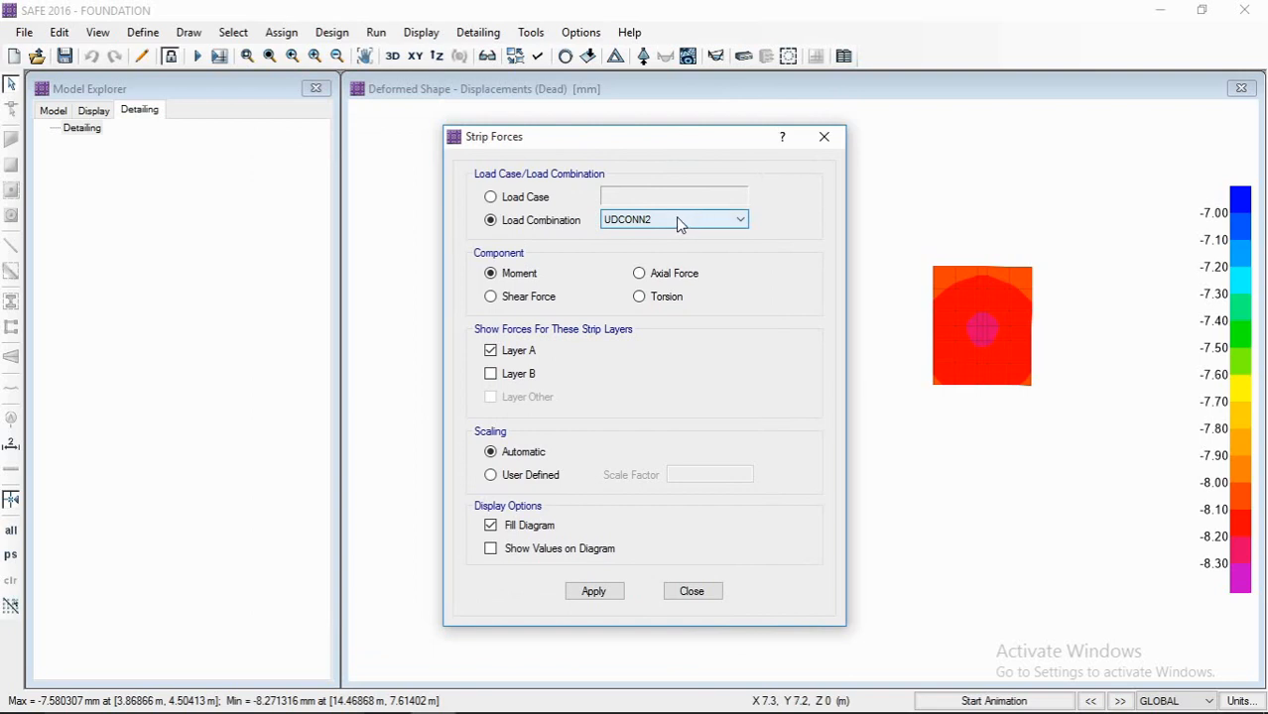
drag(647, 157, 628, 144)
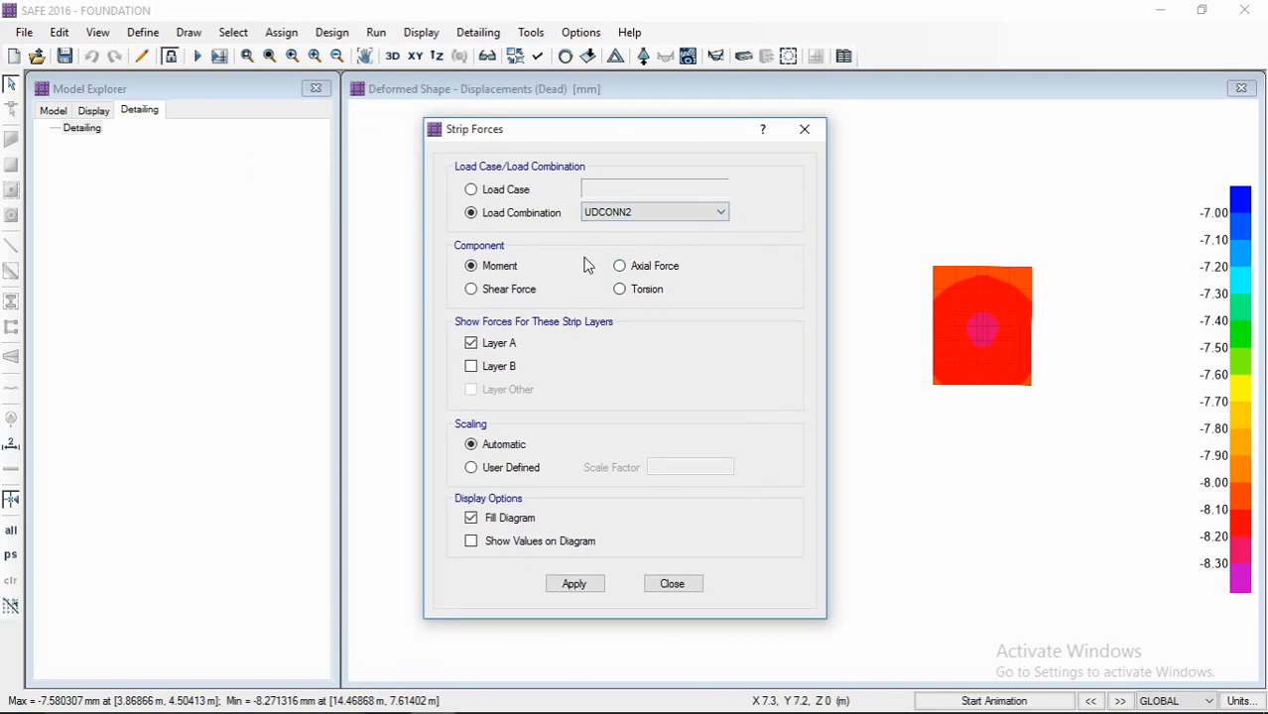
drag(672, 134, 662, 137)
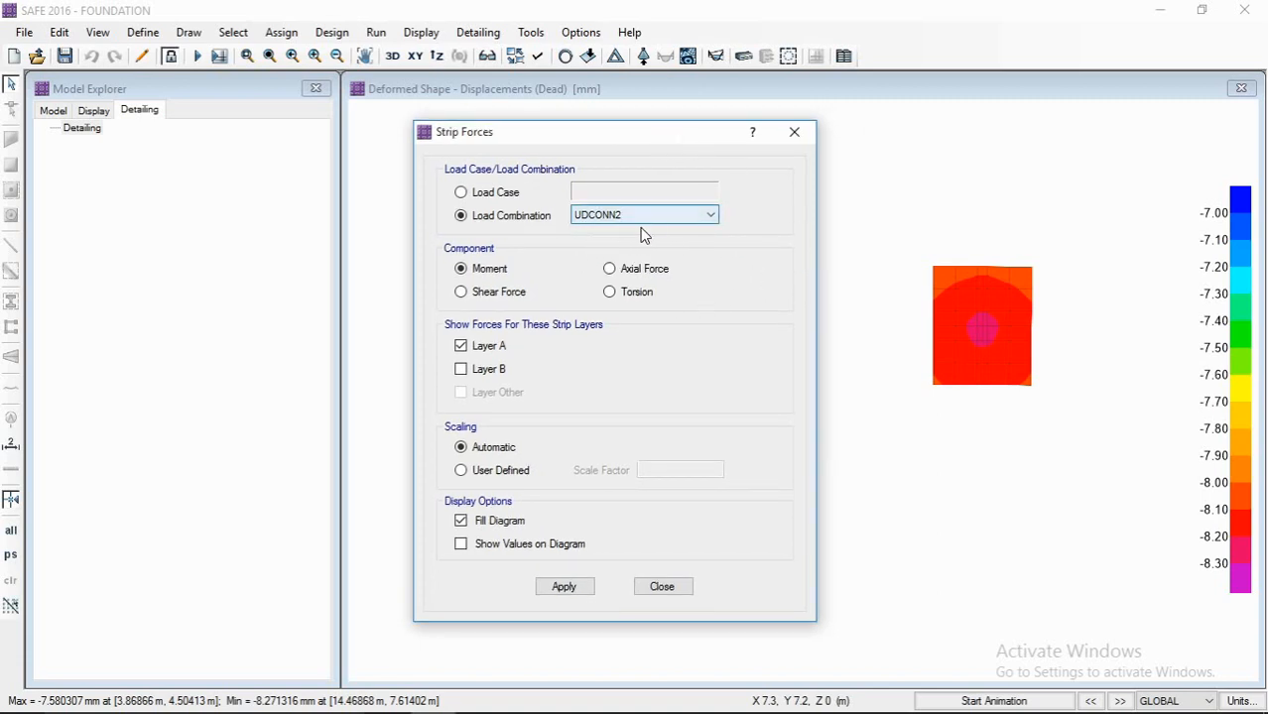
click(707, 217)
click(707, 217)
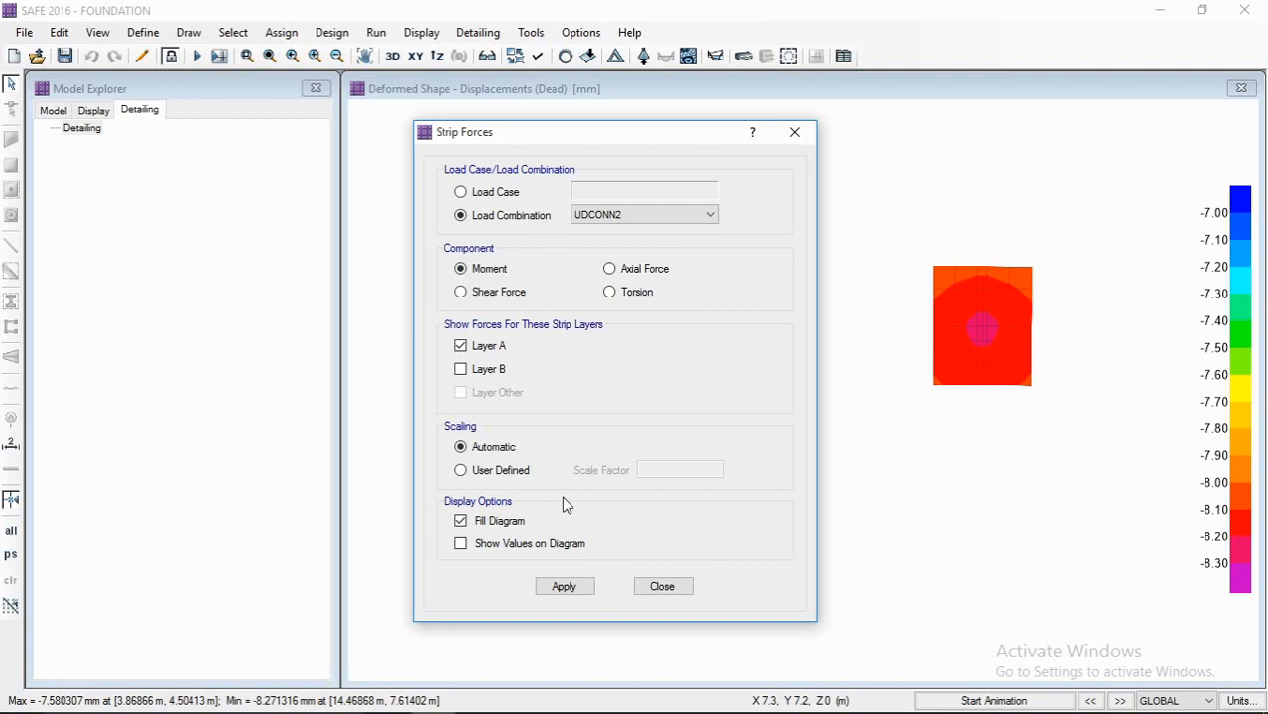
- Display the layer A strip moment diagram for load combination UDCONN2 and bring the two smaller footings into close view
click(568, 588)
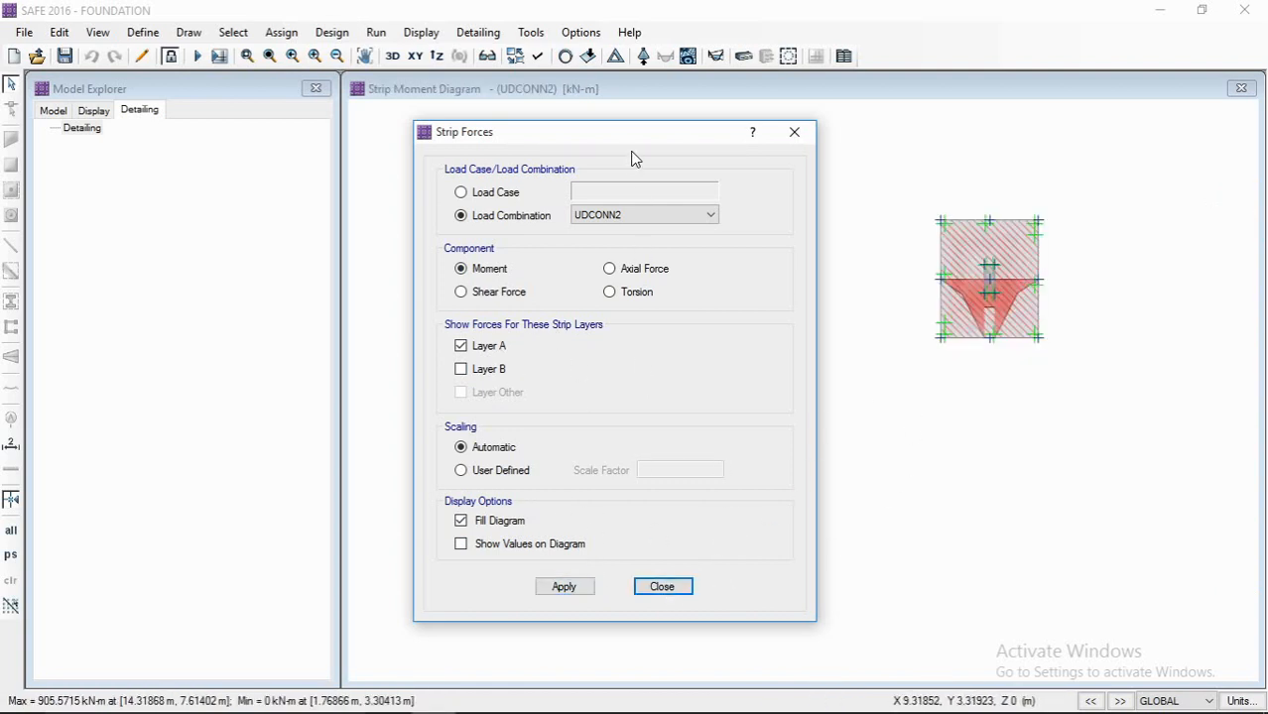
drag(633, 149, 274, 155)
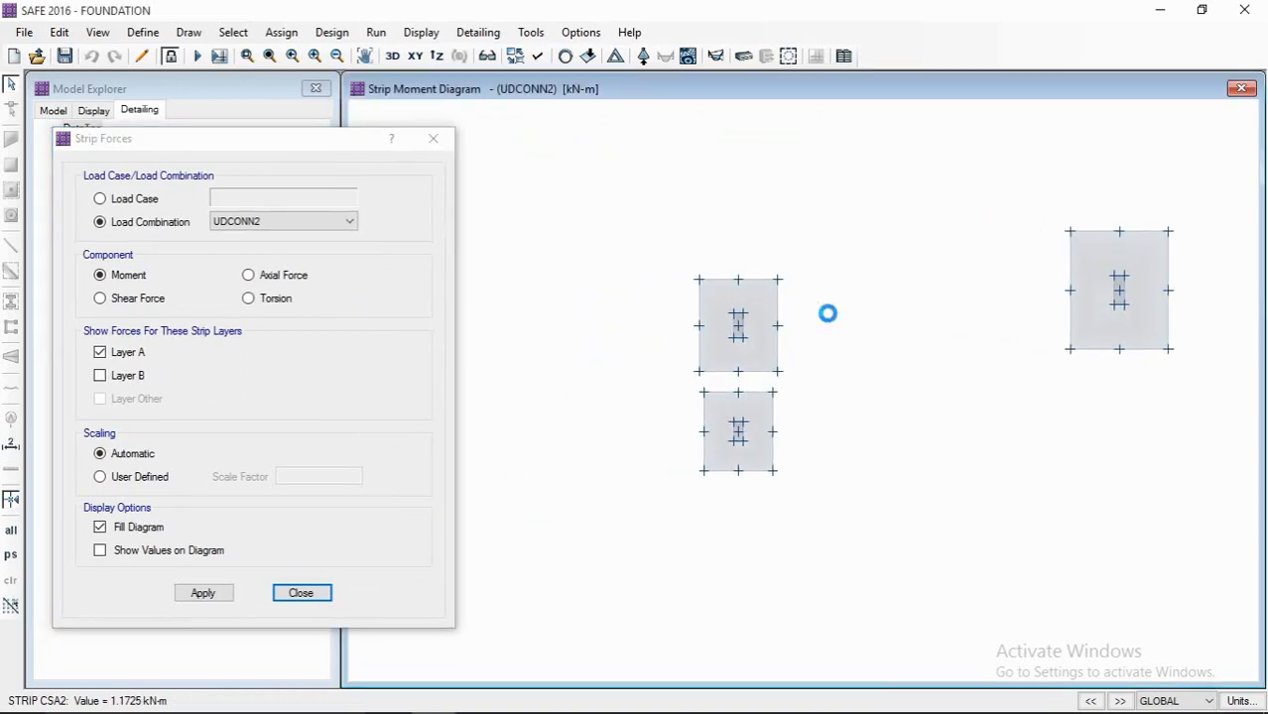
scroll(726, 335, up, 1)
scroll(746, 335, up, 1)
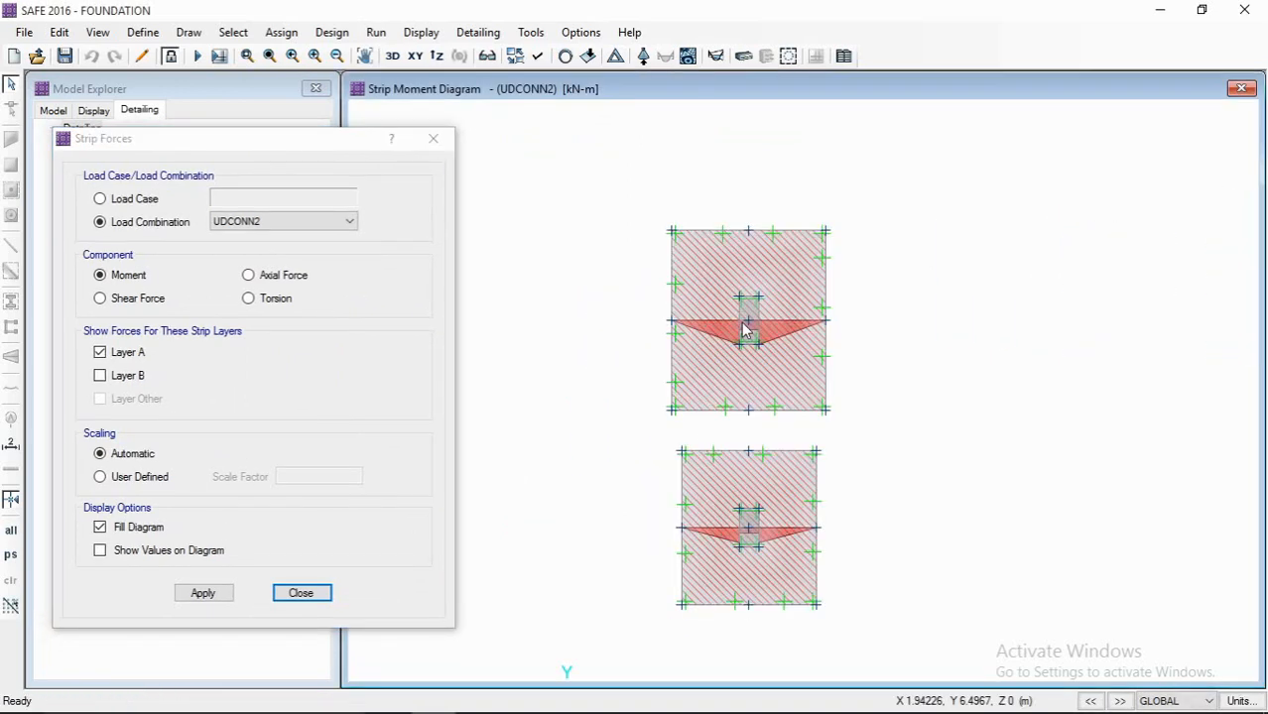
scroll(746, 335, up, 1)
- Read the layer A strip moments near the columns on all three footings
mouse_move(741, 331)
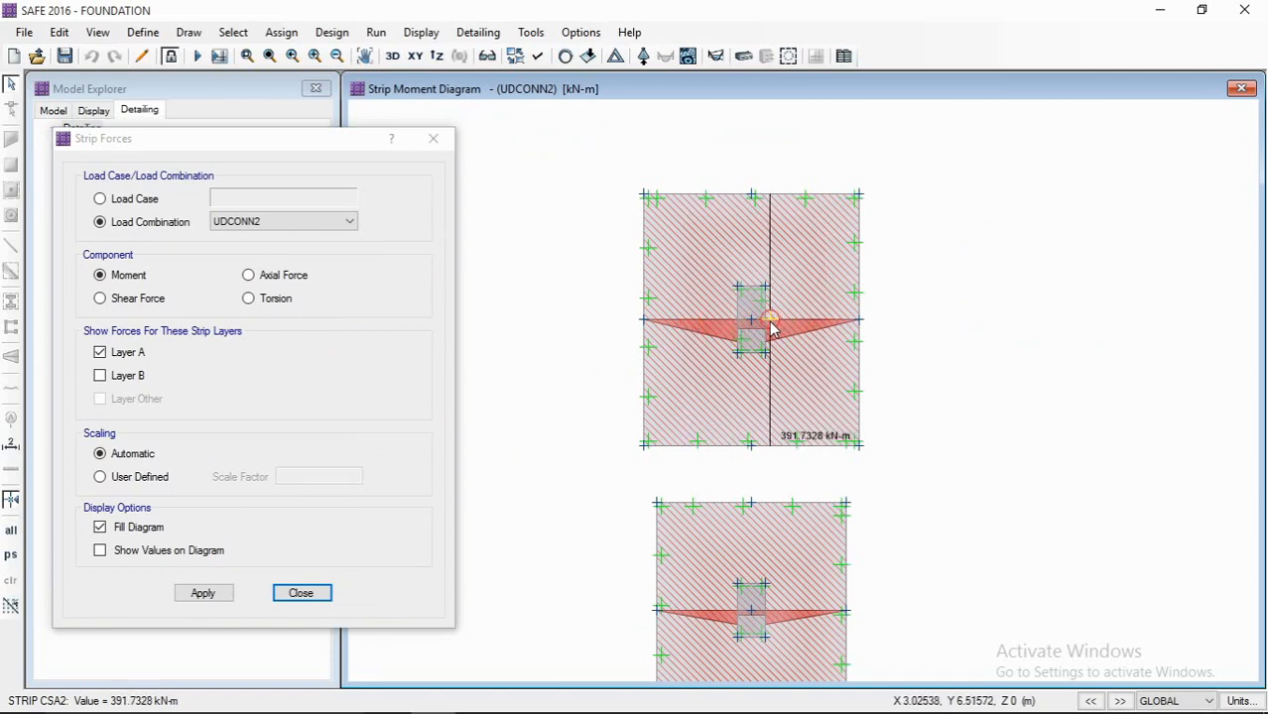
middle_drag(771, 330, 736, 220)
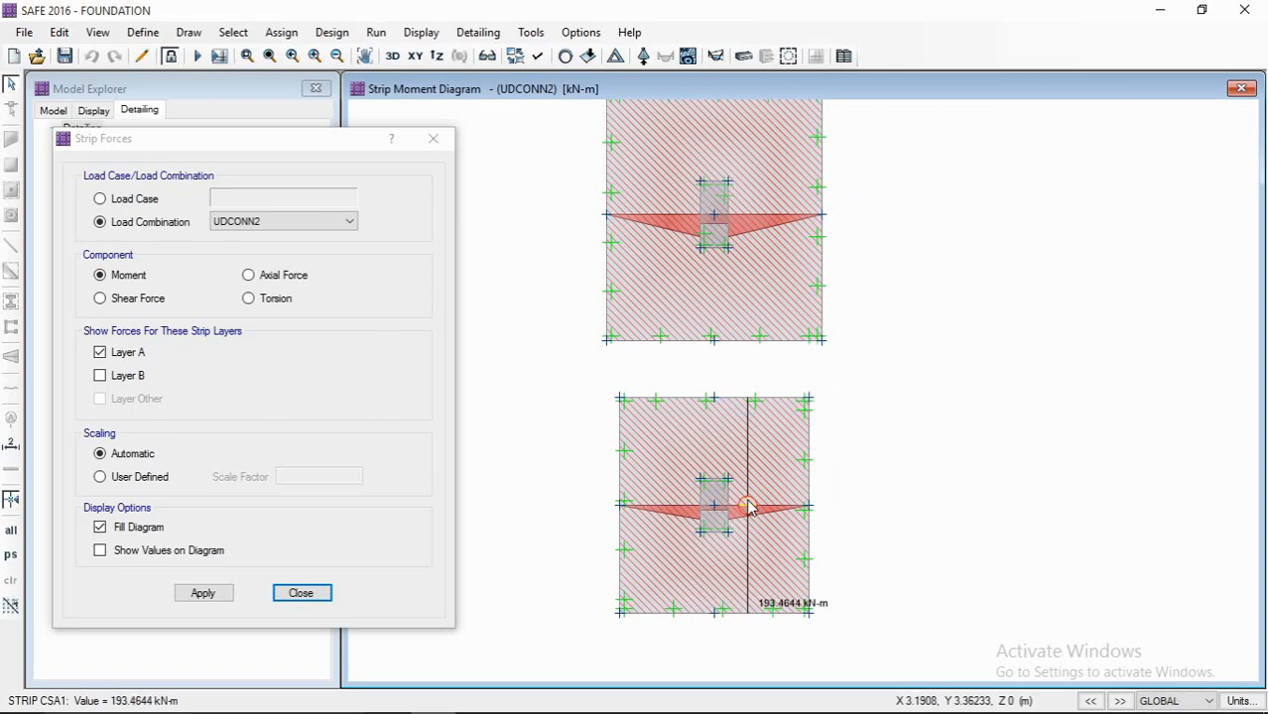
middle_drag(888, 469, 646, 424)
middle_drag(889, 400, 493, 500)
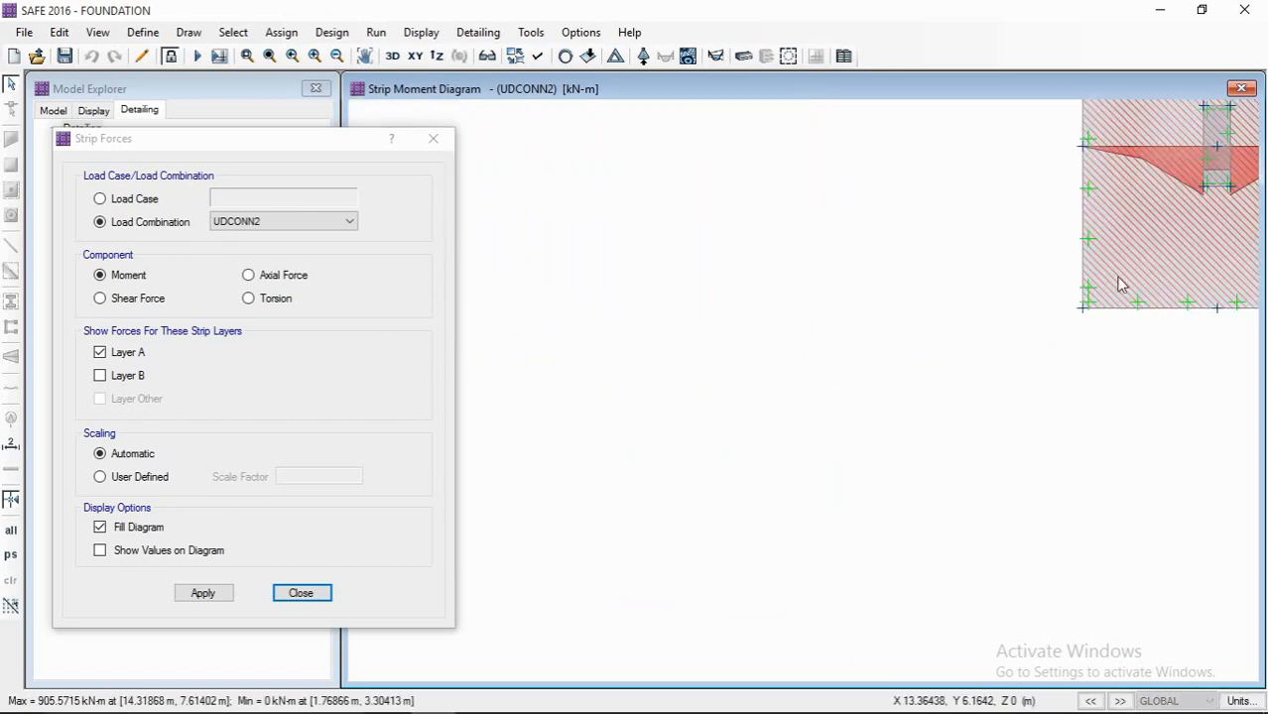
middle_drag(1119, 284, 937, 346)
scroll(930, 303, up, 1)
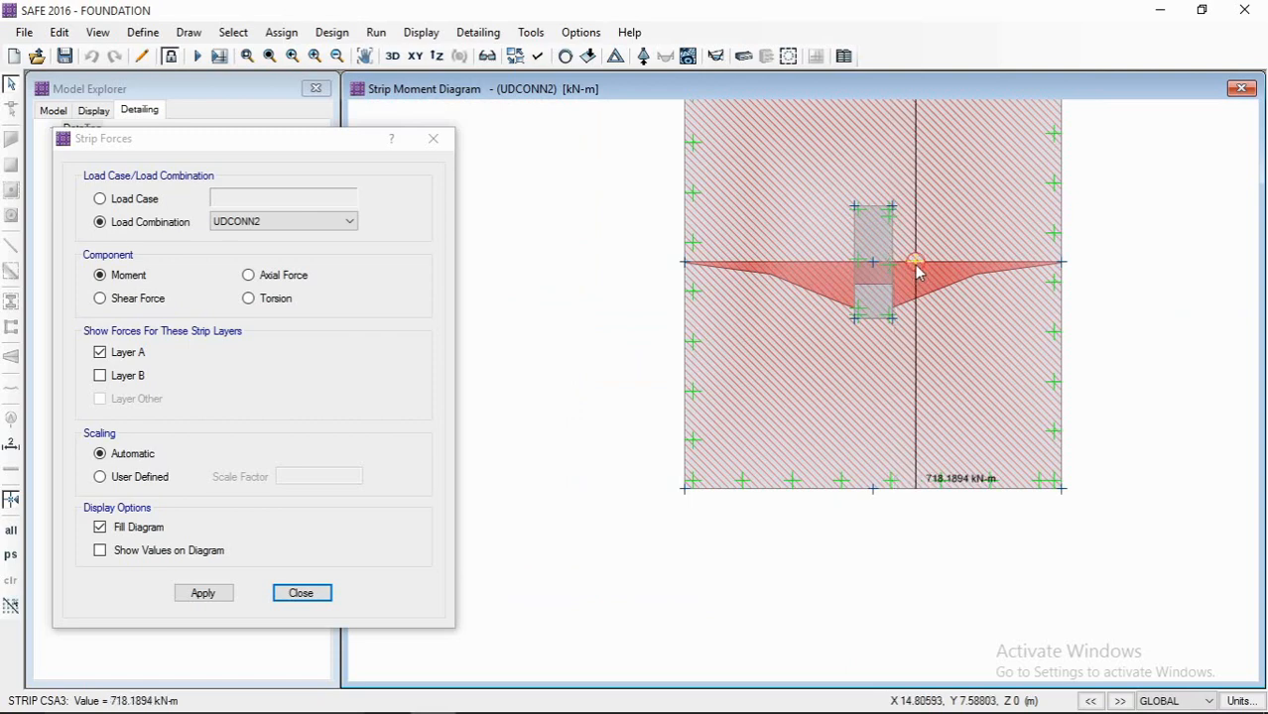
middle_drag(855, 269, 1072, 279)
scroll(1072, 282, down, 4)
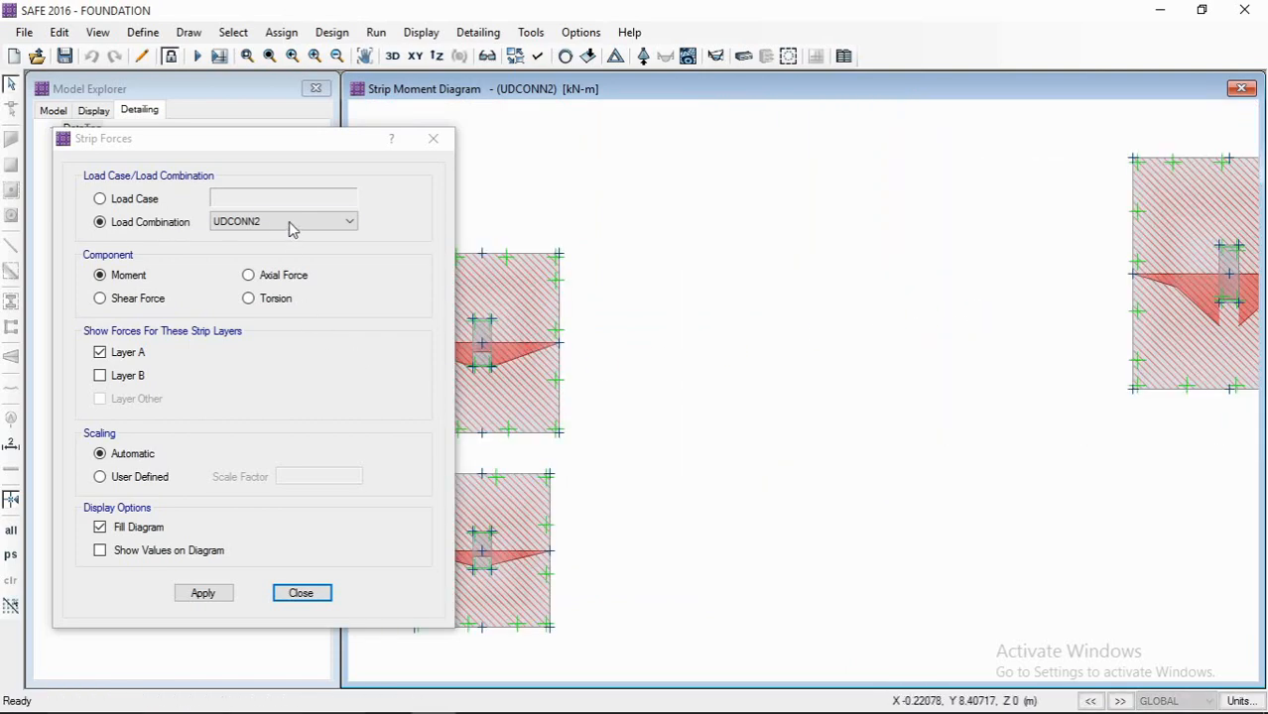
- Display the UDCONN2 moment diagram for layer B only and read the strip moments on the two smaller footings
click(125, 375)
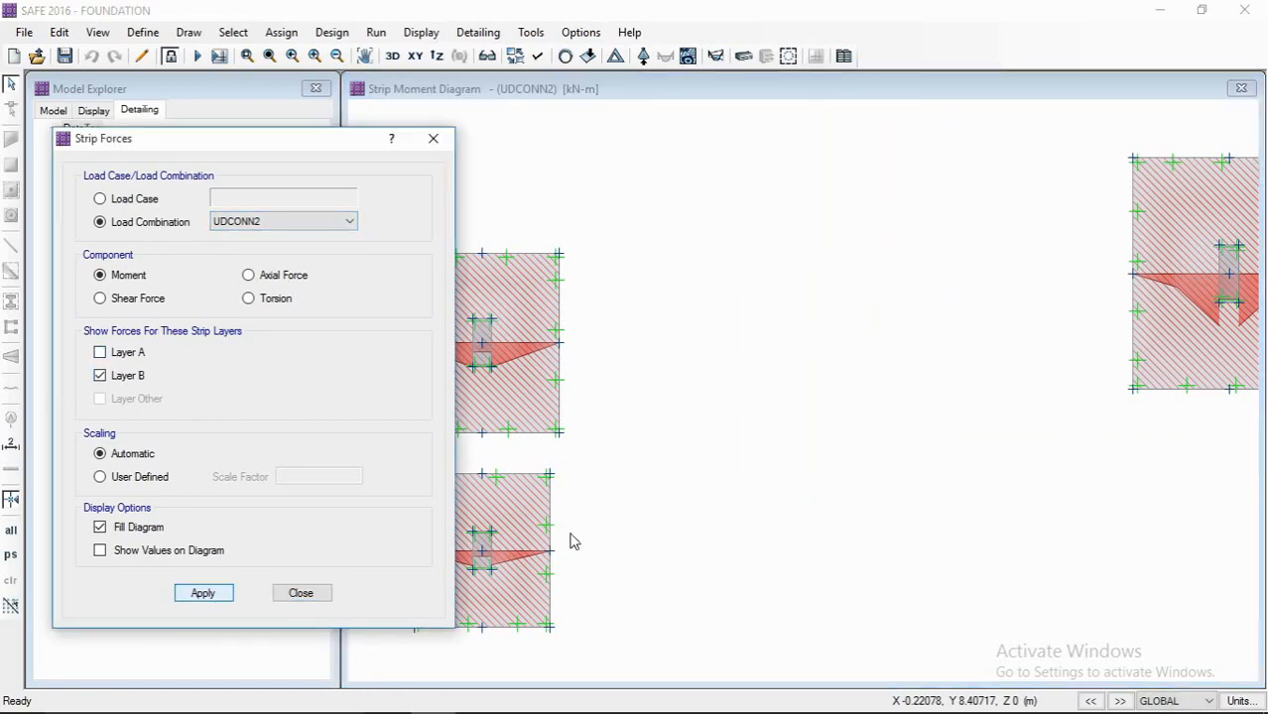
mouse_move(603, 292)
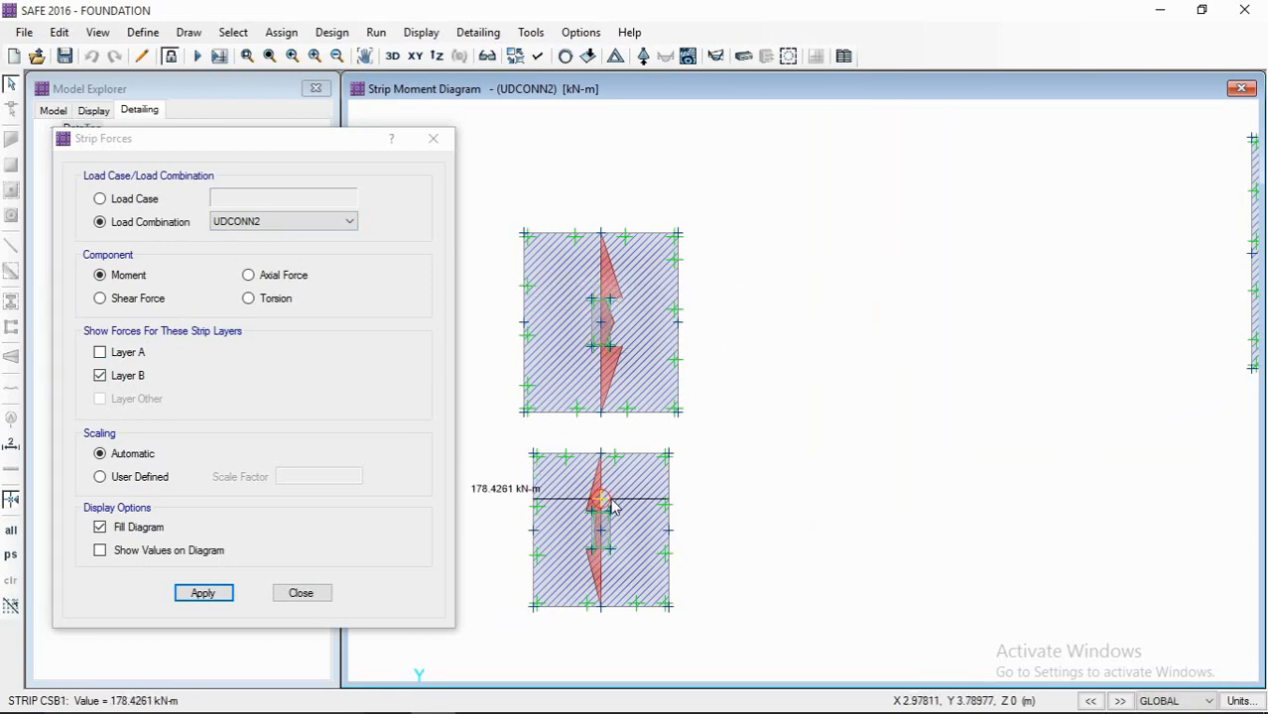
scroll(671, 496, down, 1)
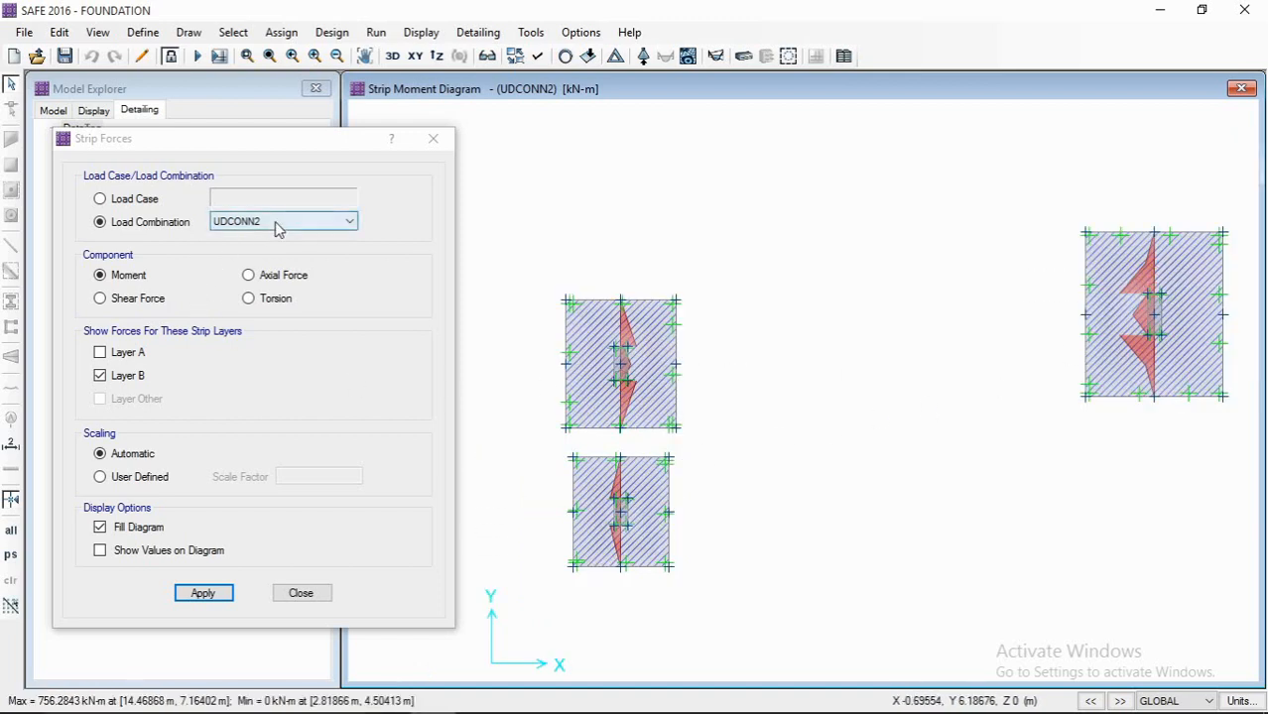
- Display the layer B strip shear force diagram for UDCONN2 and read the shear near the columns on each footing
click(140, 302)
click(204, 593)
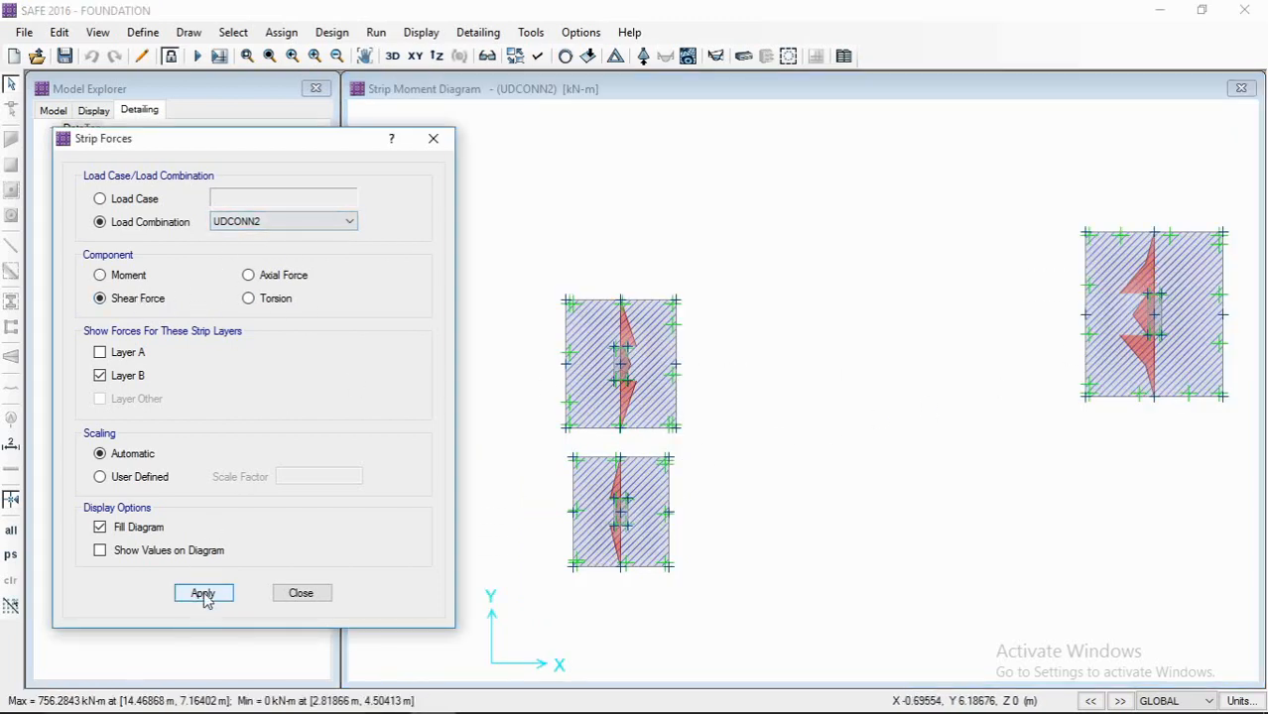
scroll(639, 379, up, 1)
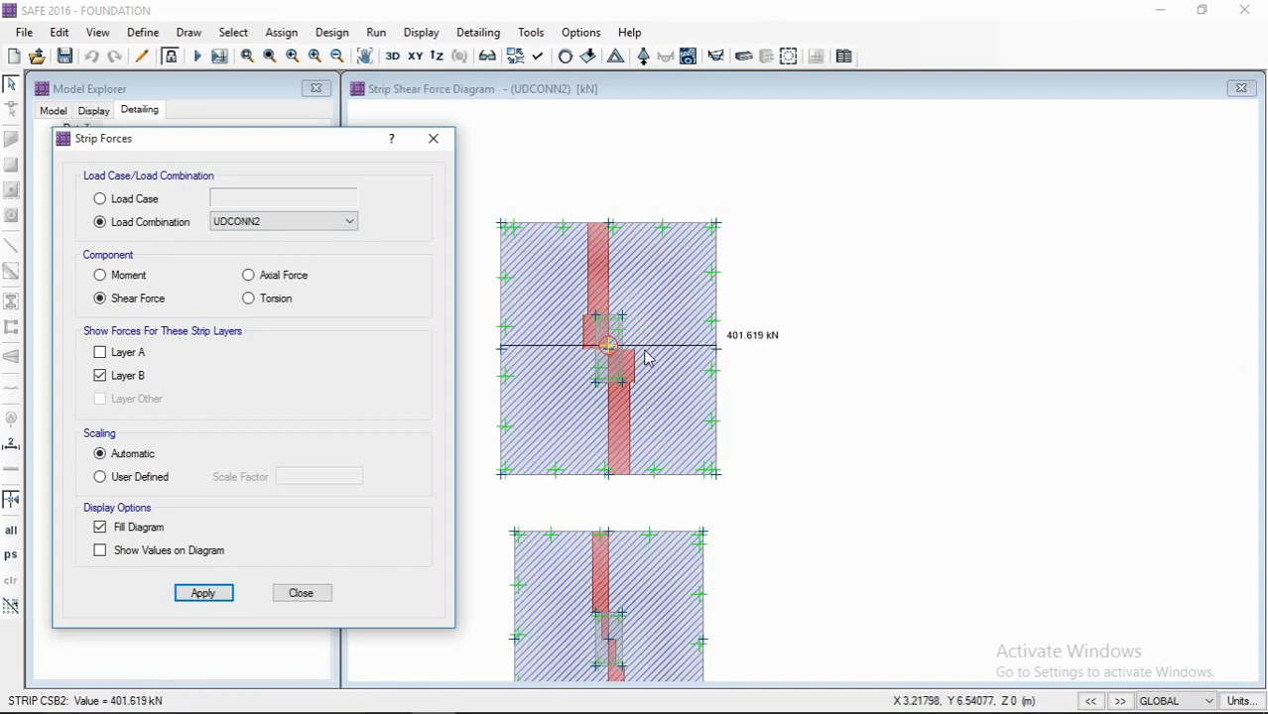
middle_drag(635, 443, 636, 411)
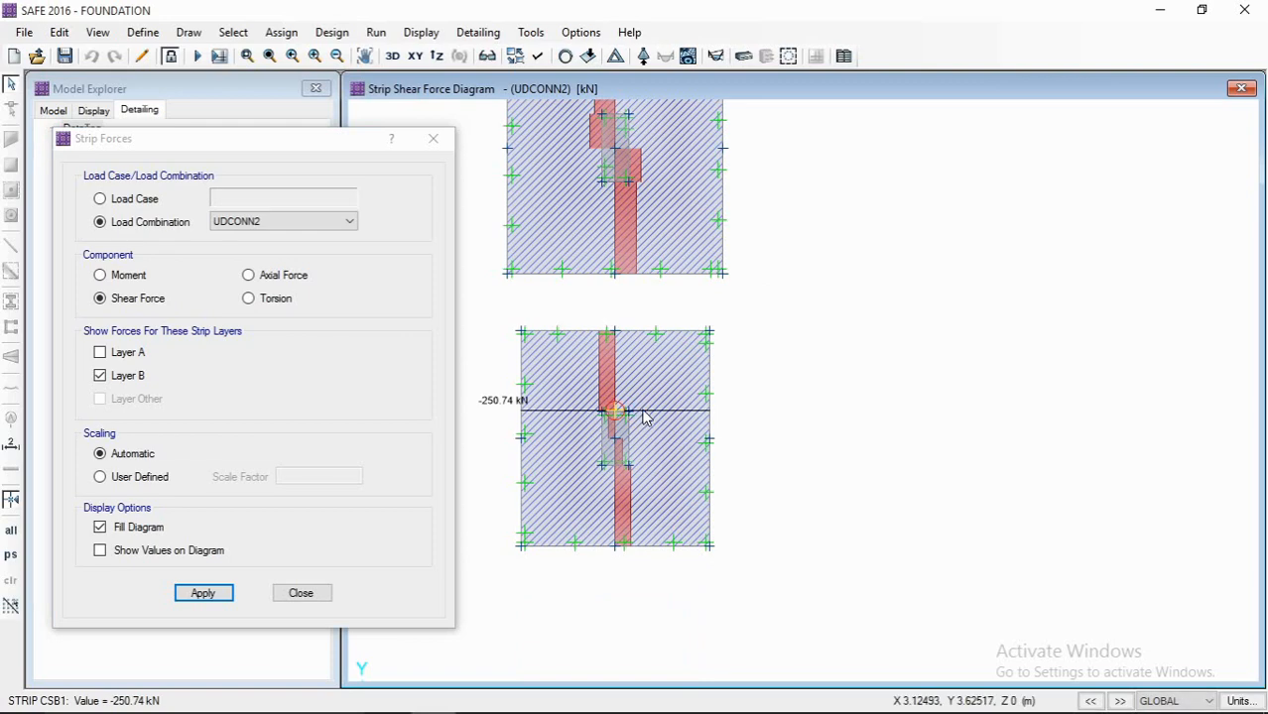
scroll(701, 458, down, 3)
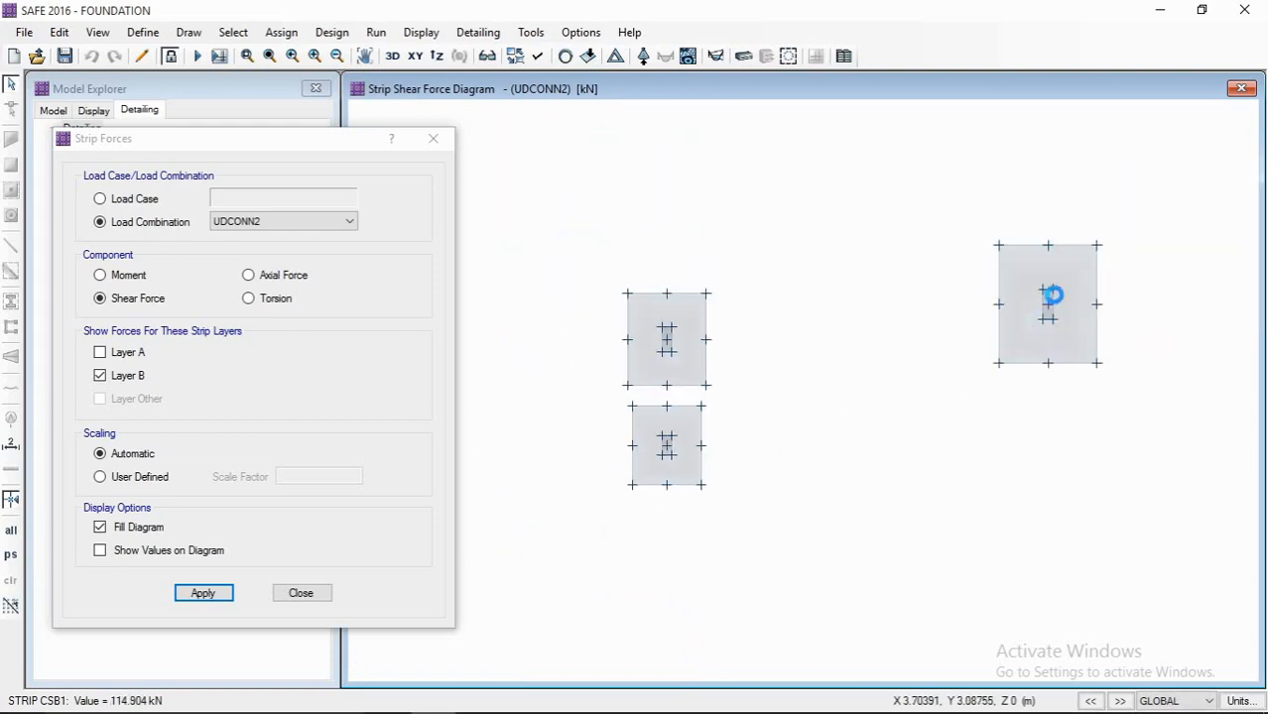
scroll(1052, 295, up, 3)
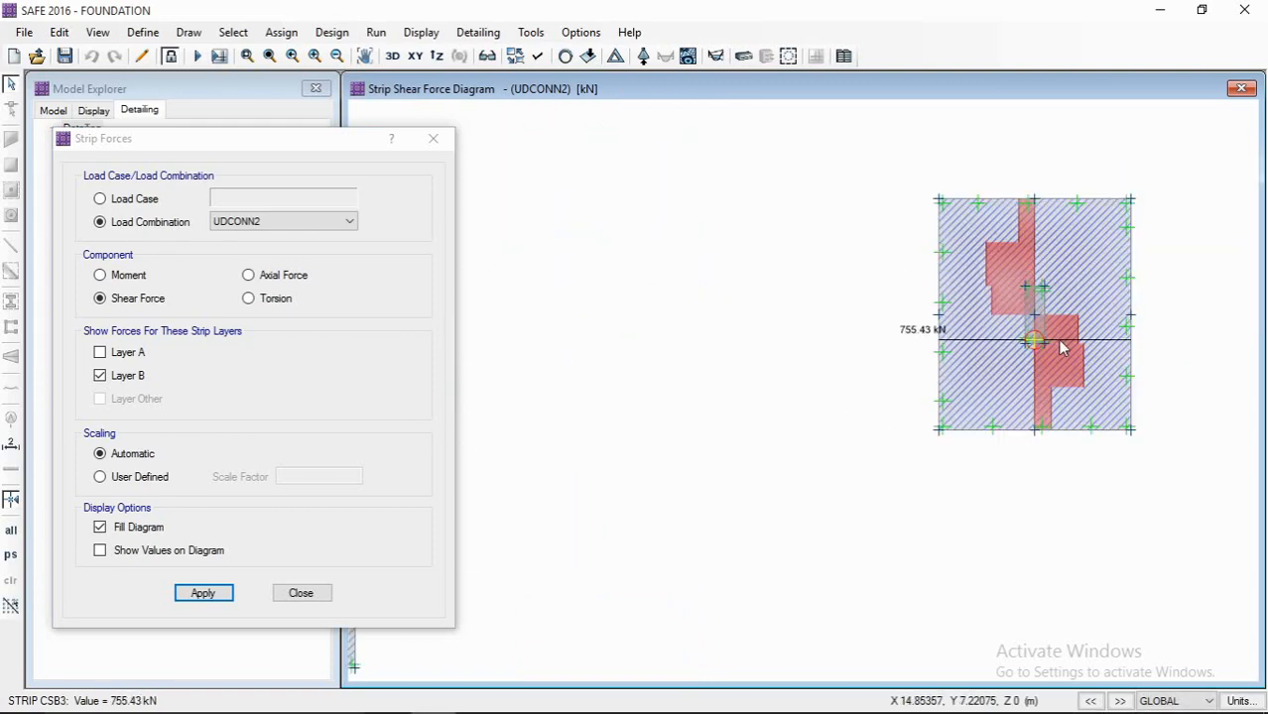
scroll(1074, 360, down, 1)
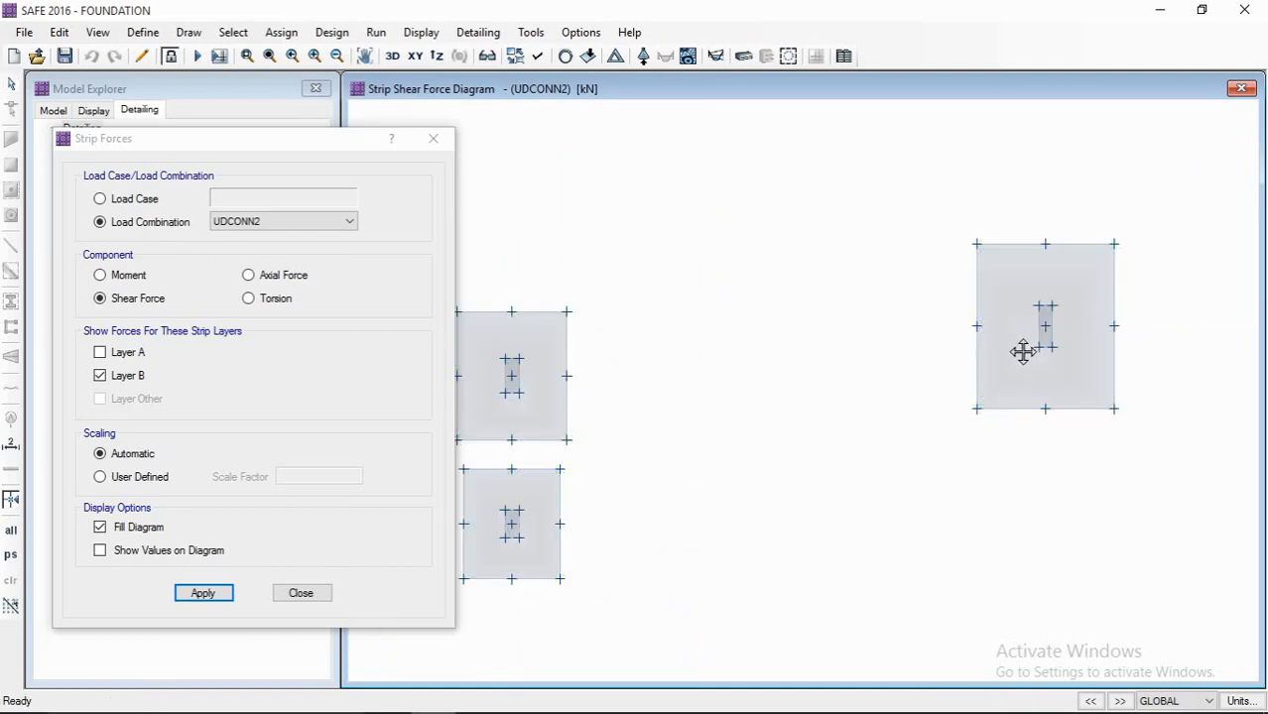
middle_drag(1023, 352, 1056, 349)
middle_drag(571, 388, 622, 388)
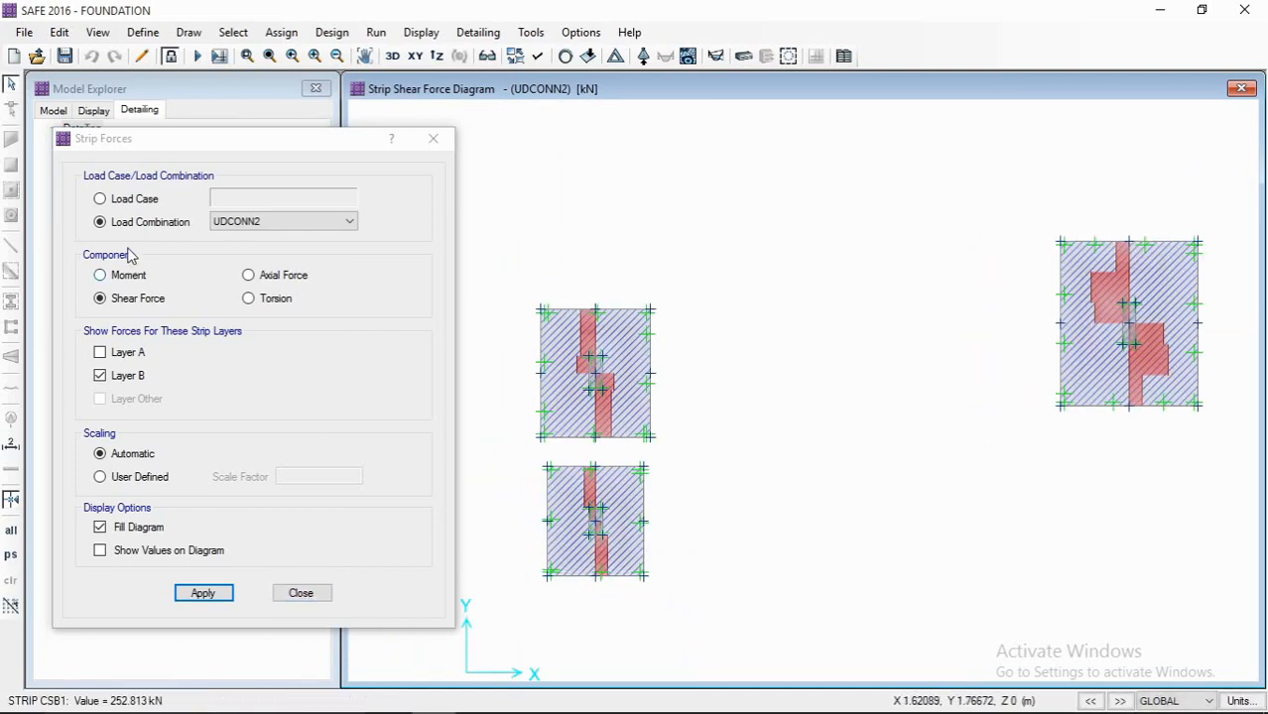
- Close the strip forces settings and inspect the layer B shear values along the footing strips
drag(174, 149, 394, 134)
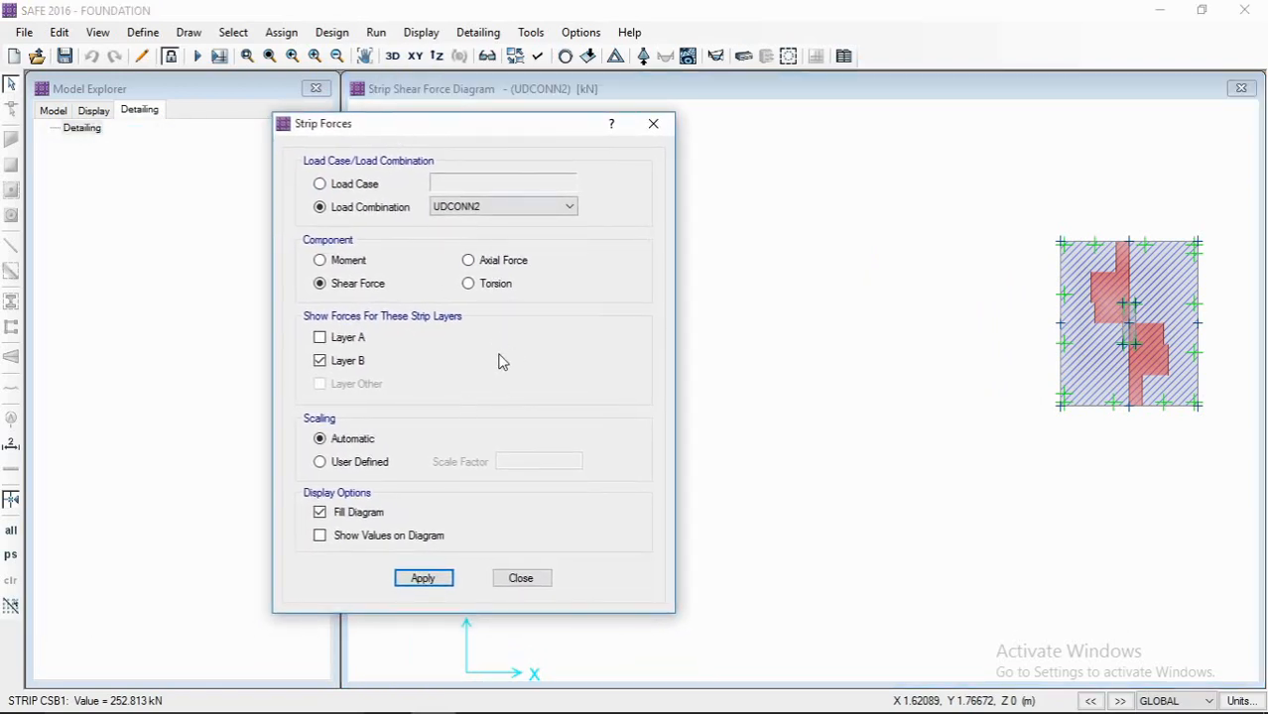
click(523, 583)
mouse_move(642, 409)
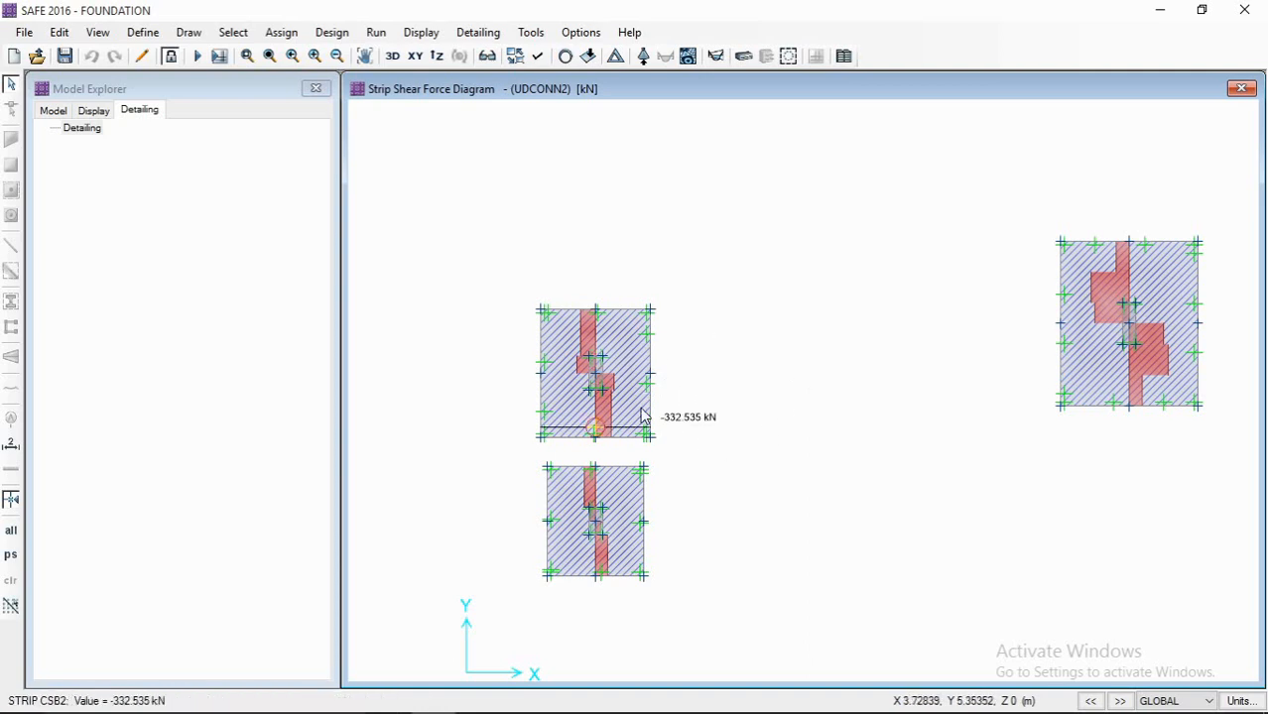
middle_drag(627, 388, 636, 368)
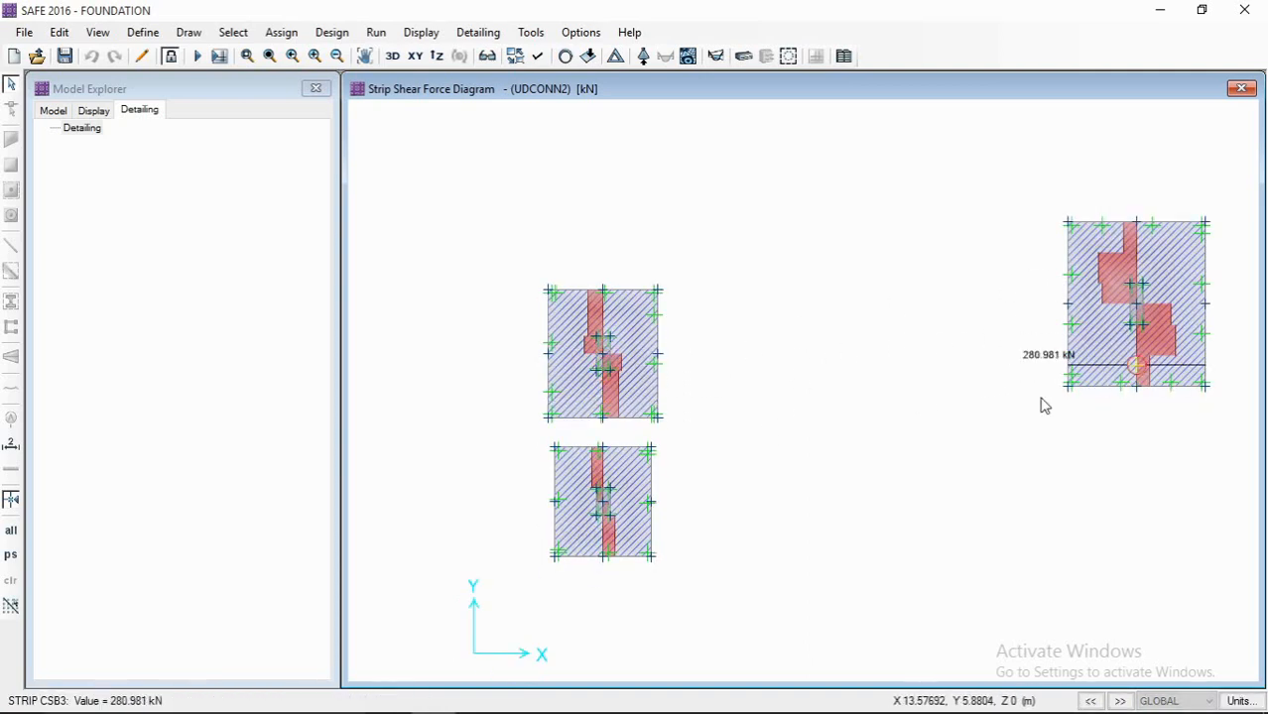
- Open the slab design display settings and review the available design basis options, keeping Strip Based
middle_drag(829, 358, 788, 340)
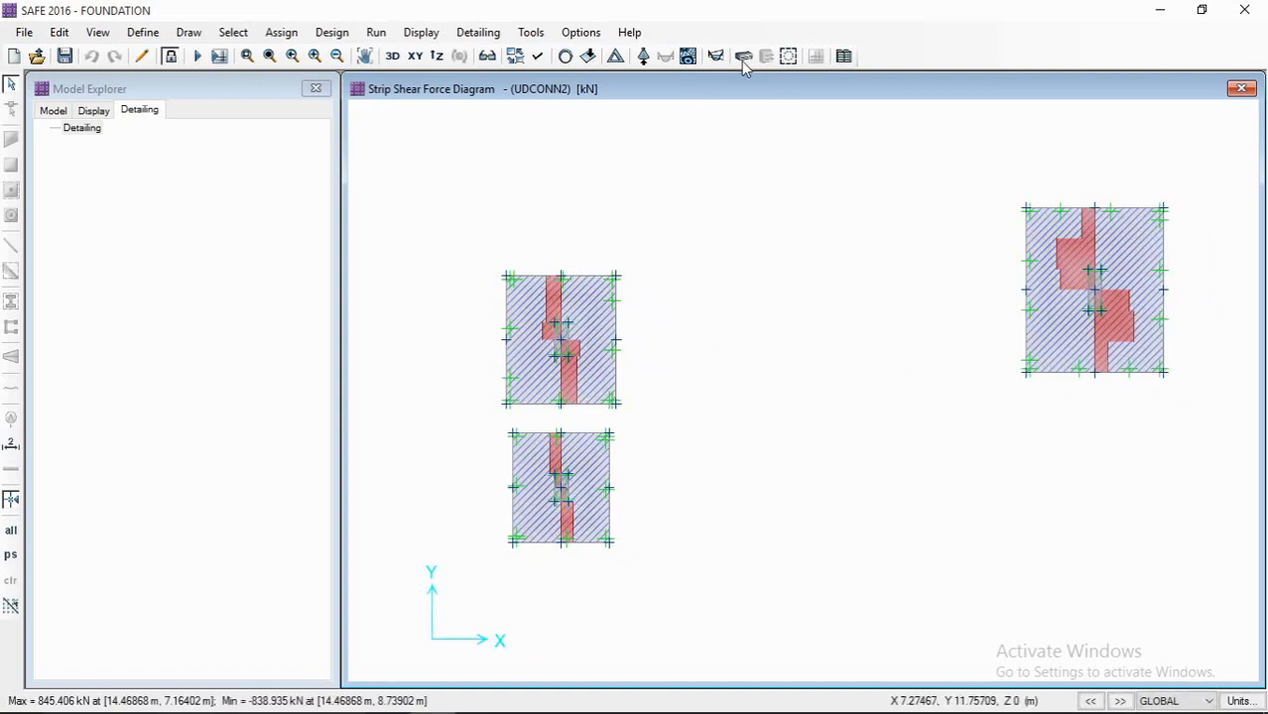
click(418, 33)
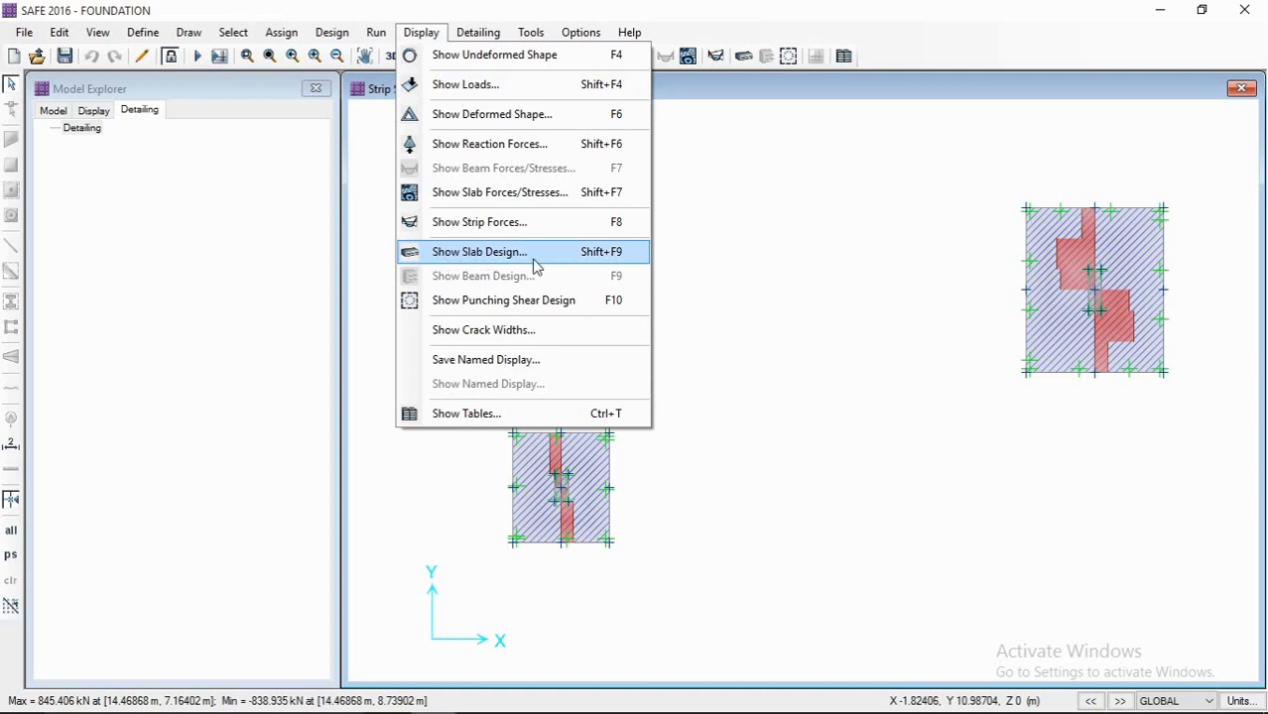
click(751, 79)
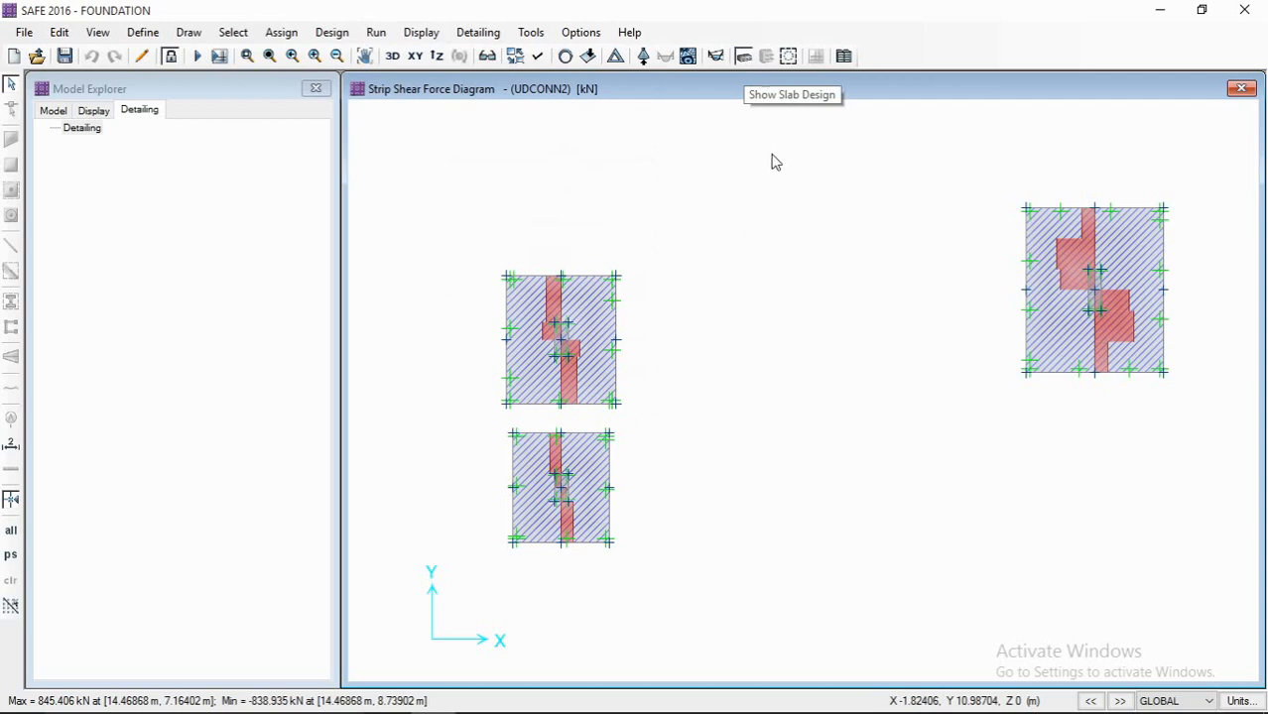
click(744, 57)
drag(567, 113, 487, 116)
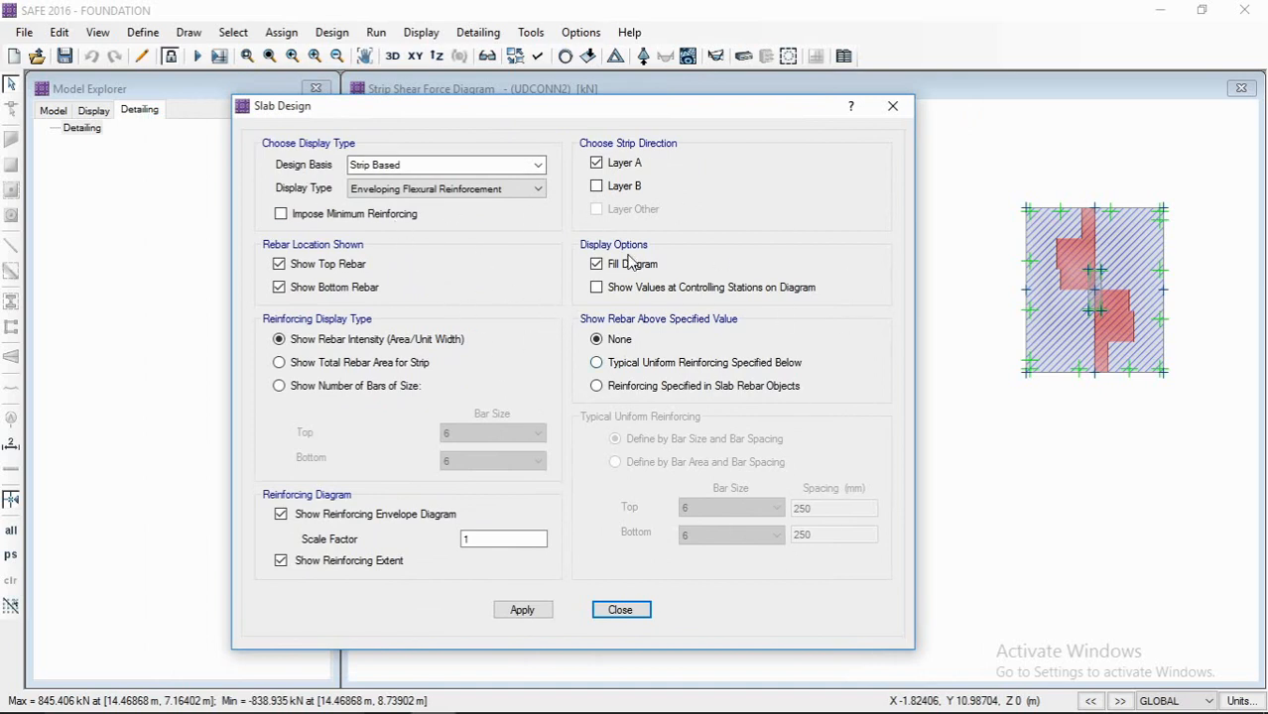
drag(689, 115, 739, 110)
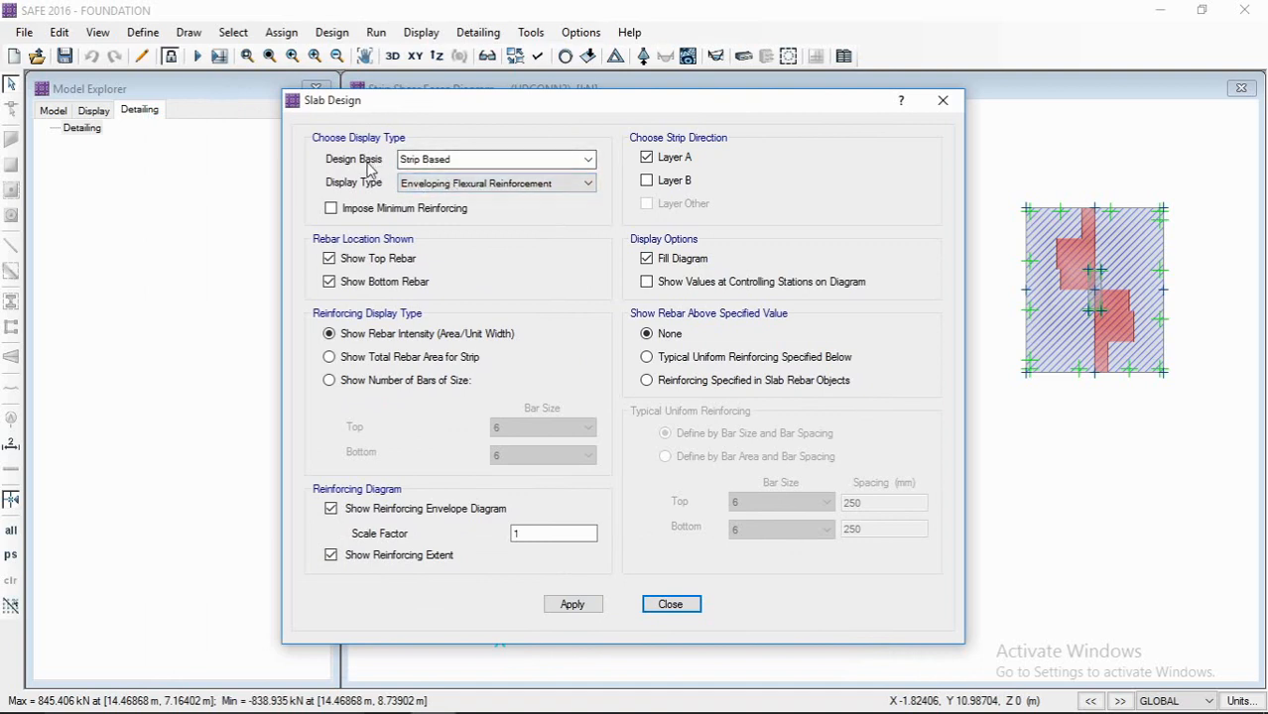
click(479, 161)
click(588, 161)
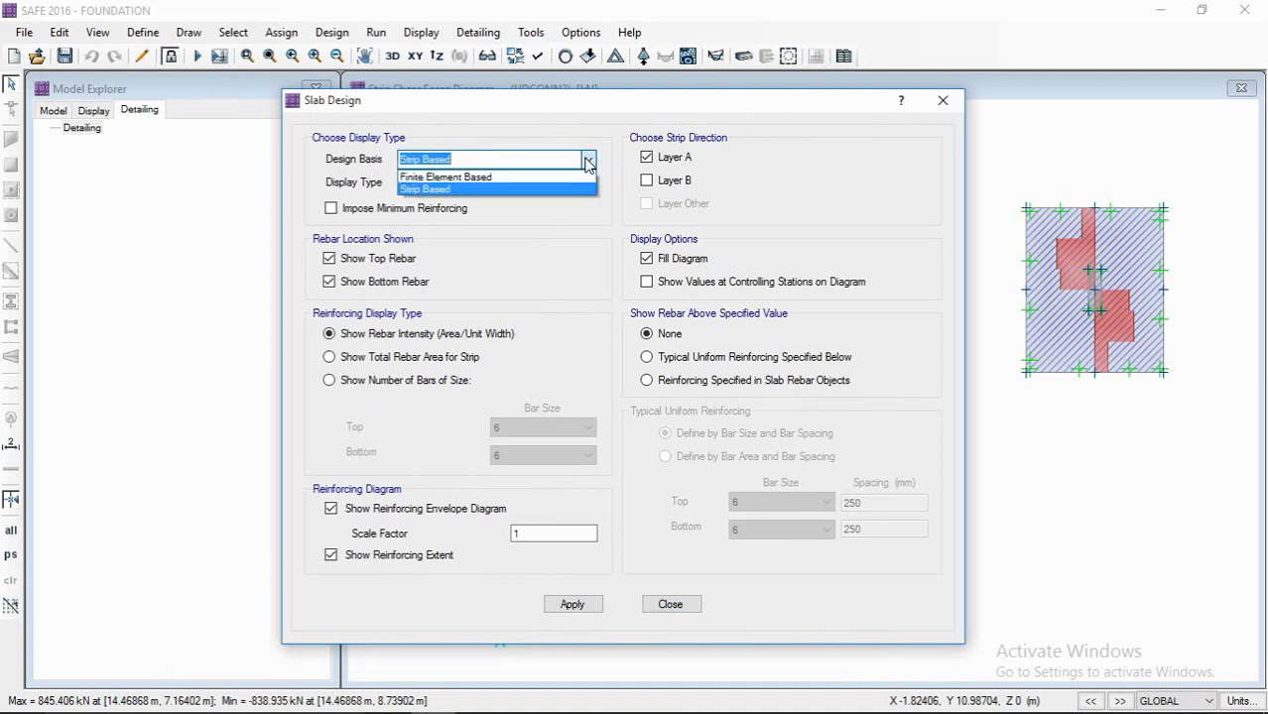
click(588, 162)
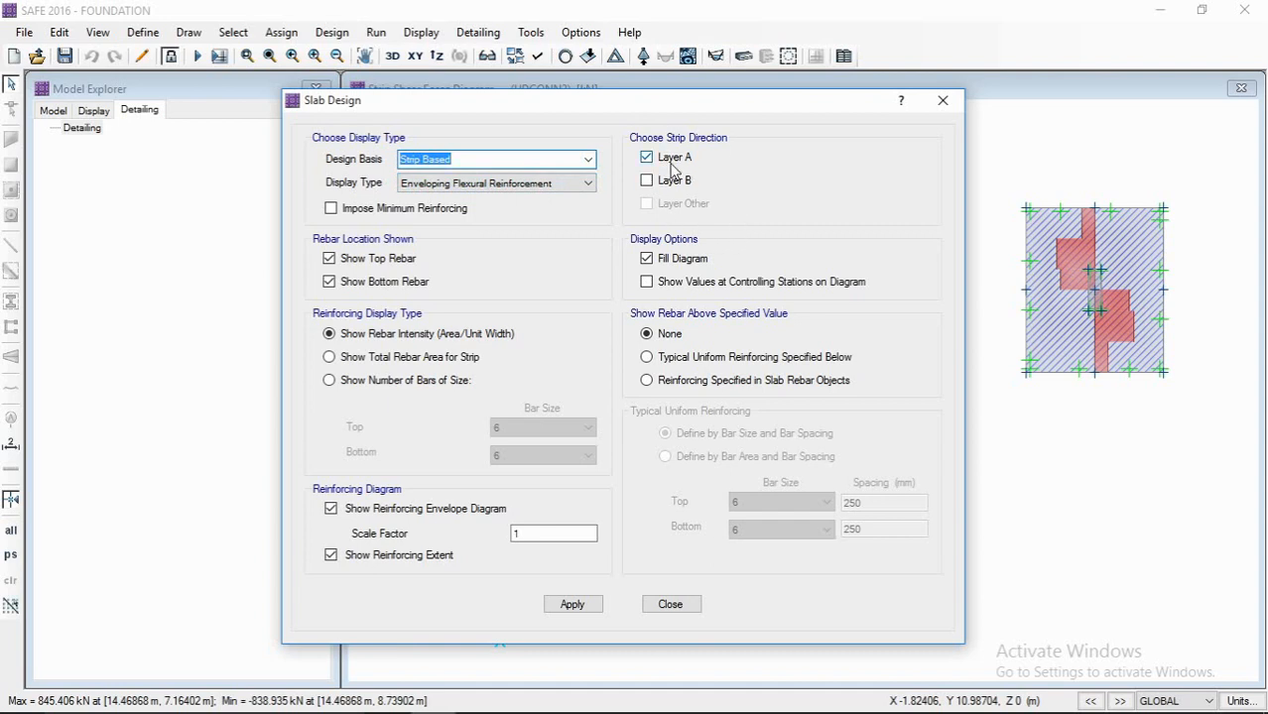
- Place the slab design settings beside the largest footing and clear the shear force diagram to show the plain plan view
drag(681, 107, 597, 107)
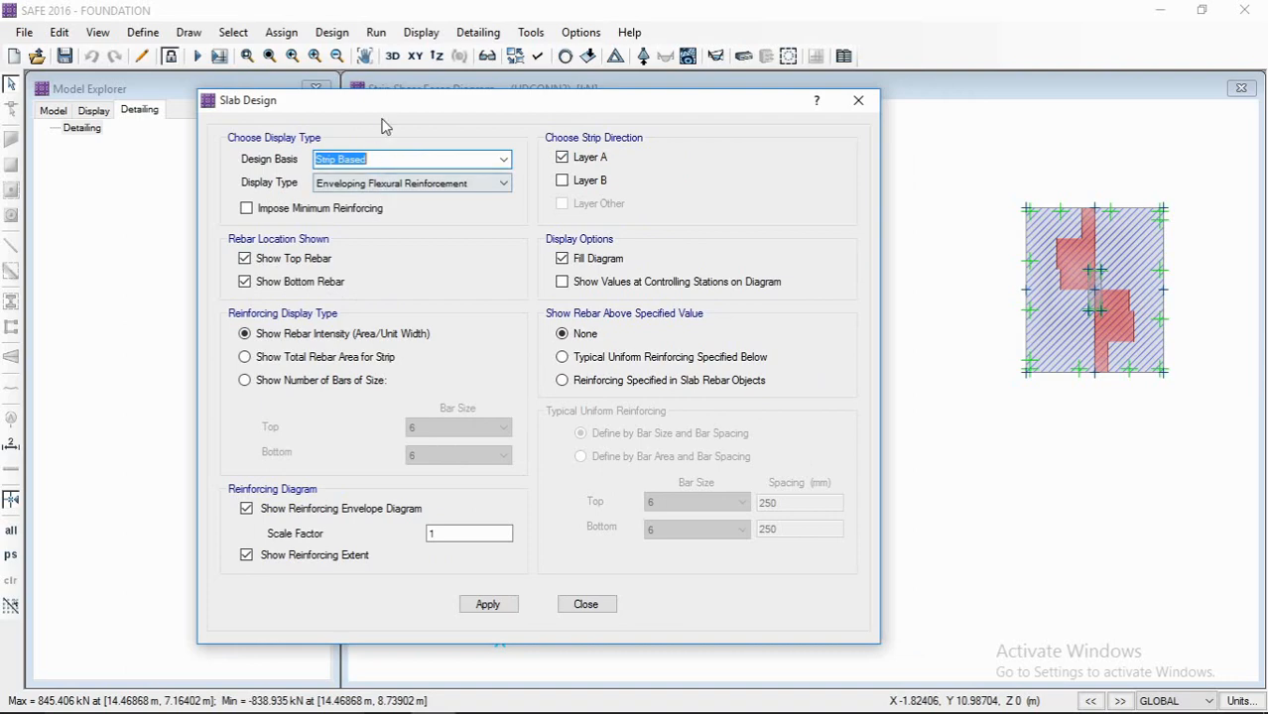
drag(478, 107, 624, 115)
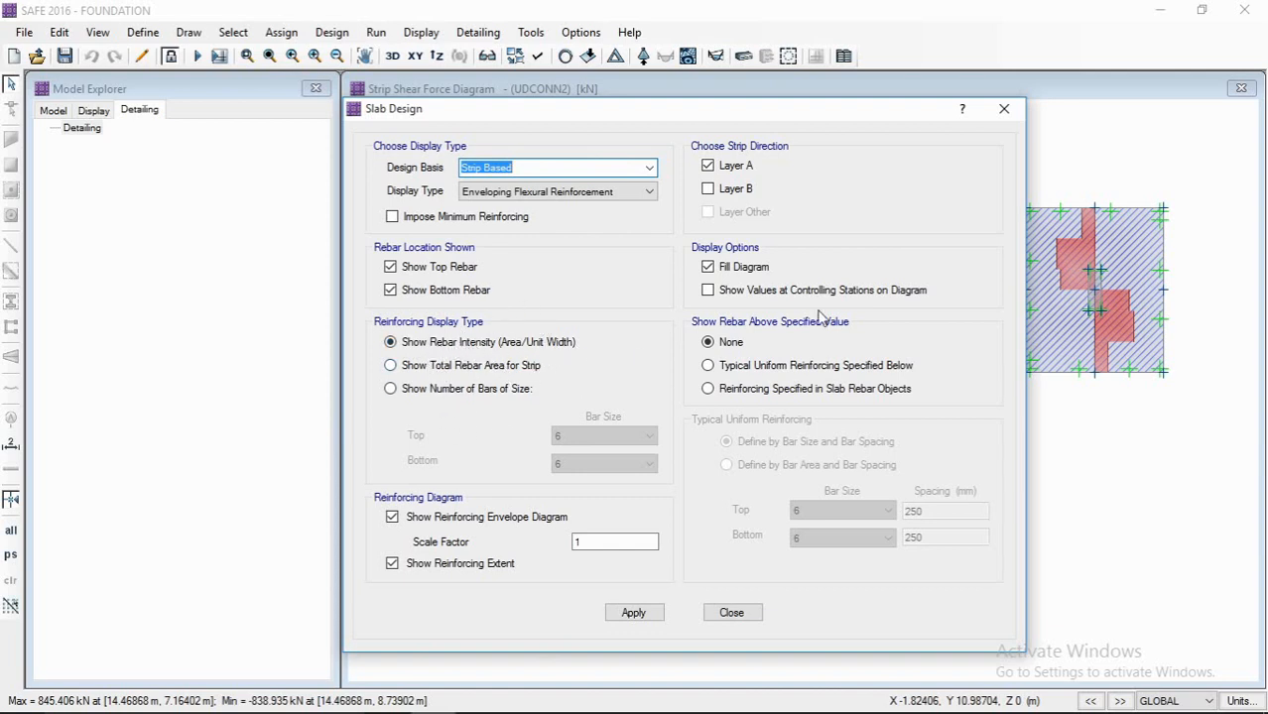
drag(776, 119, 443, 144)
click(1046, 382)
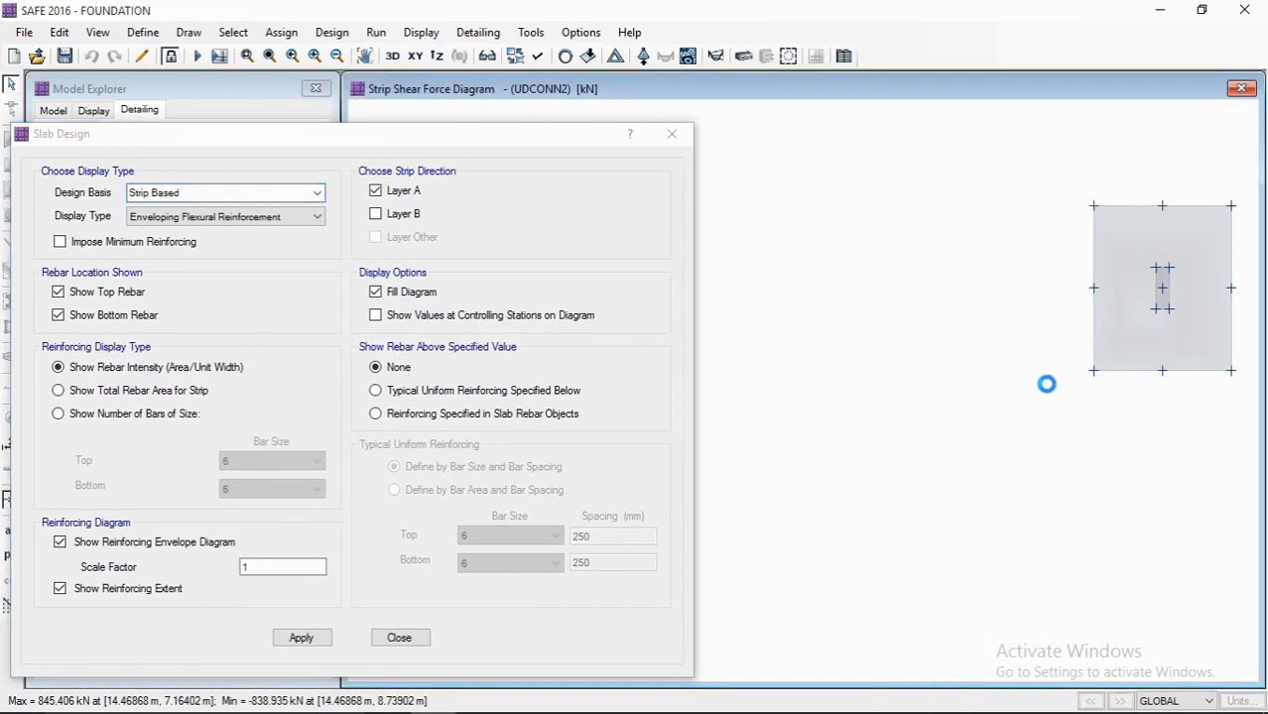
middle_drag(1049, 384, 859, 411)
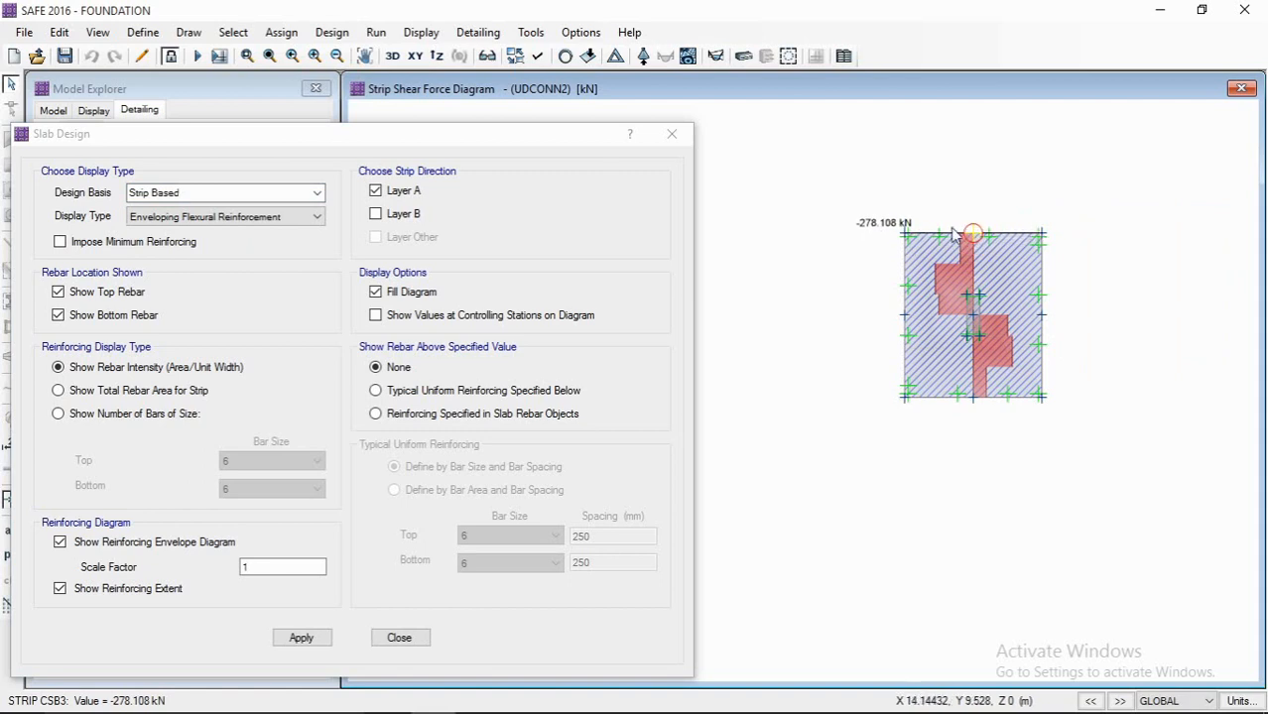
click(568, 57)
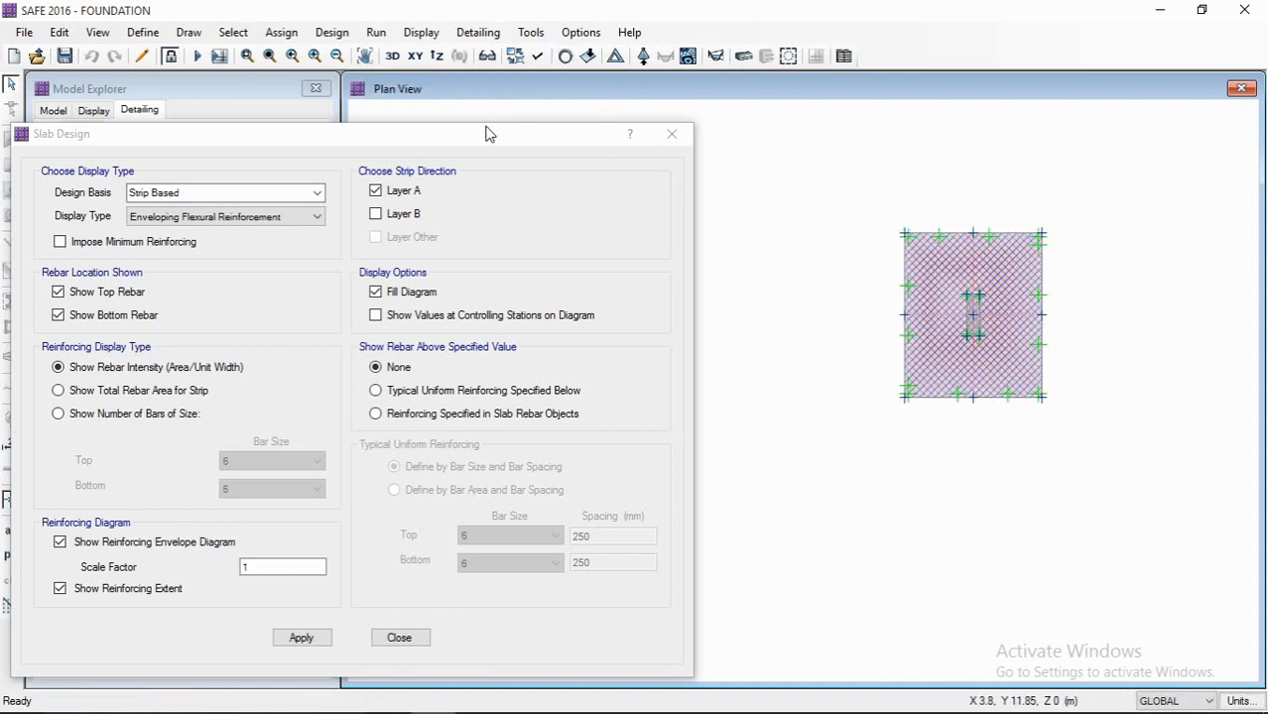
drag(488, 134, 572, 139)
click(960, 328)
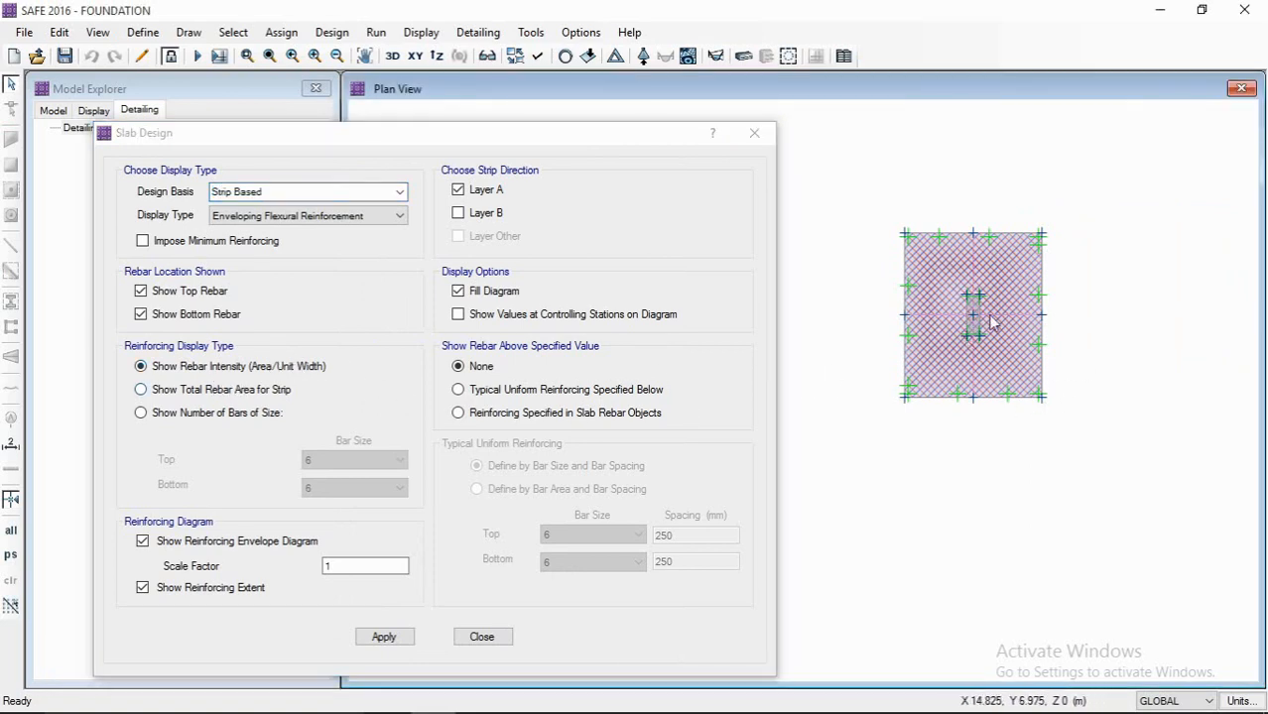
- Try the total rebar area and number of bars options for the reinforcing display
click(155, 393)
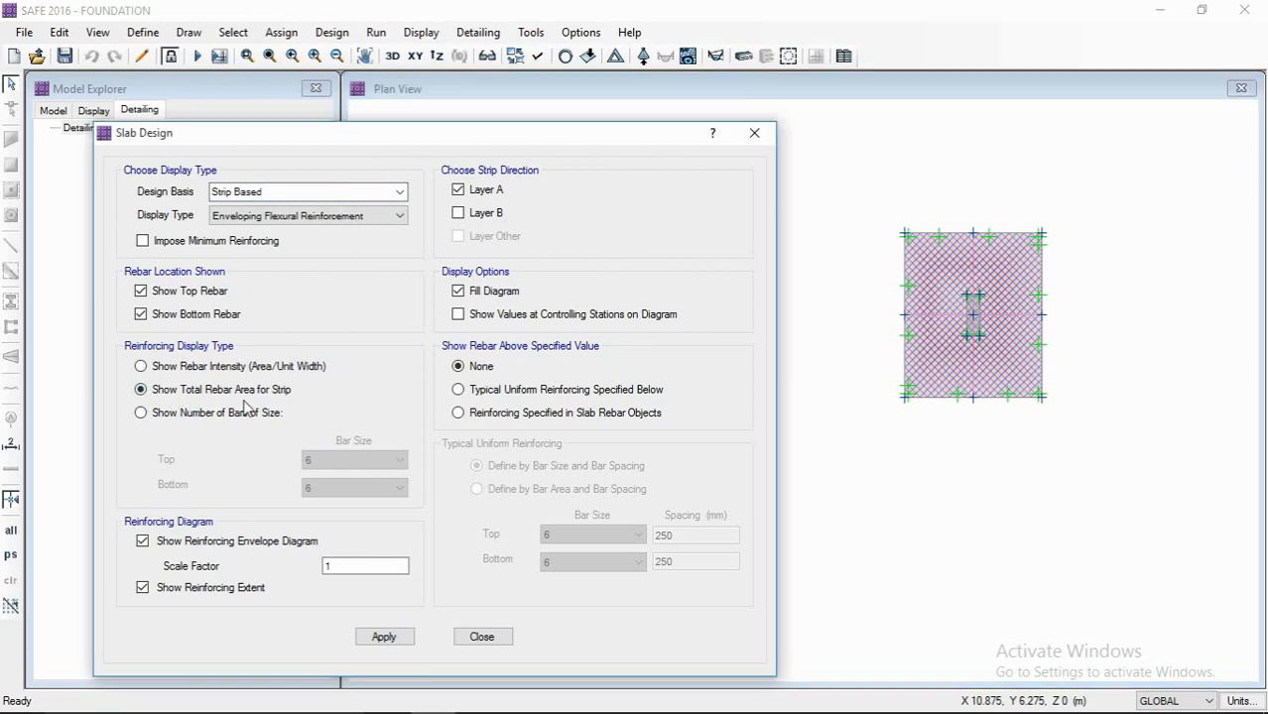
click(1098, 309)
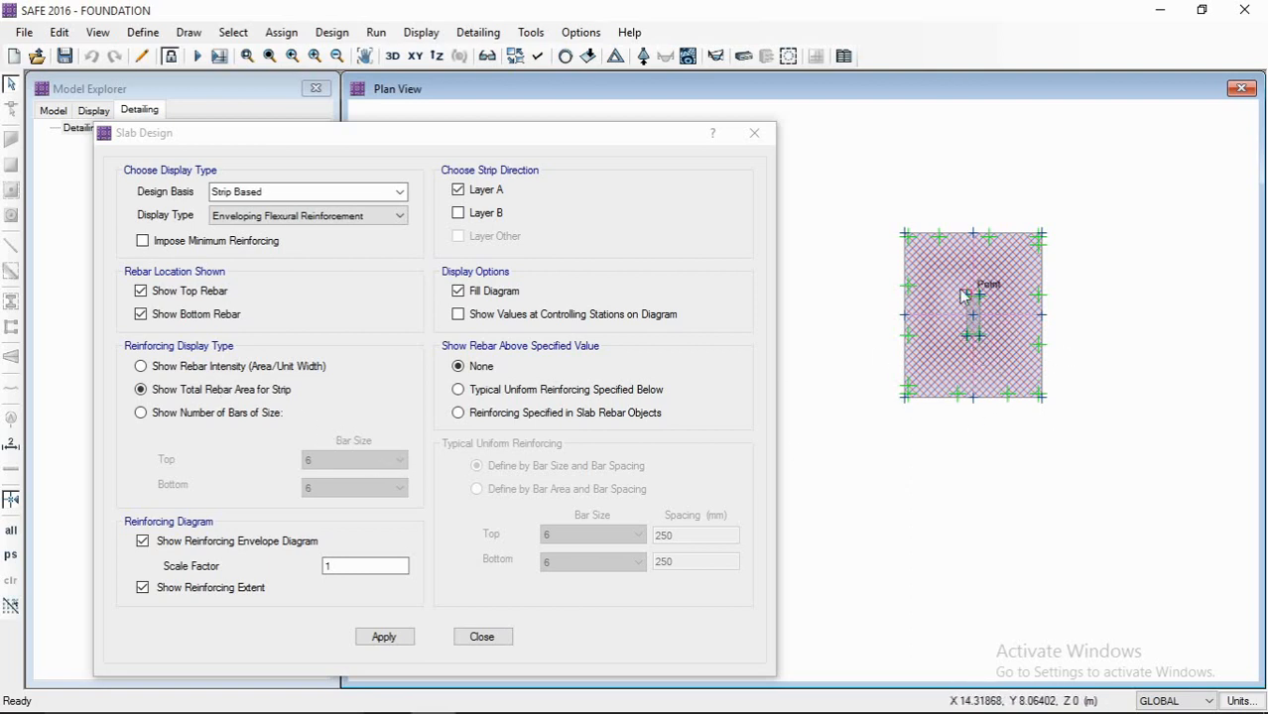
click(186, 417)
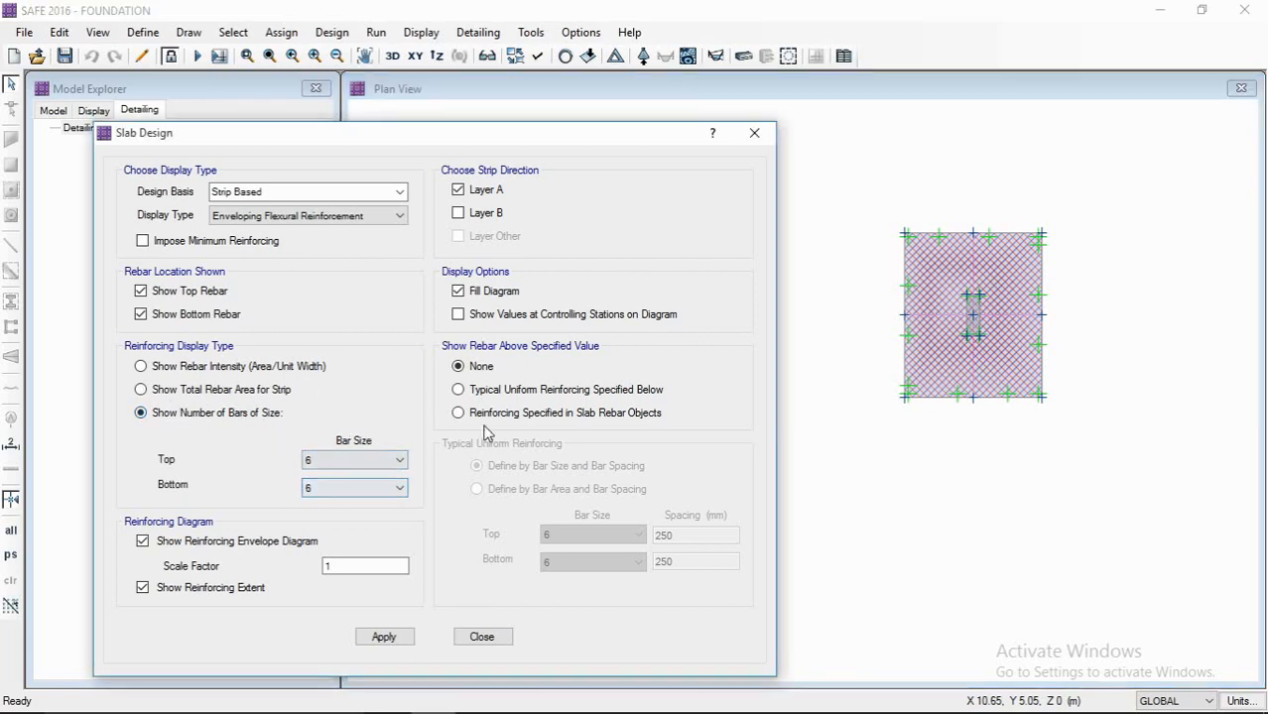
click(997, 380)
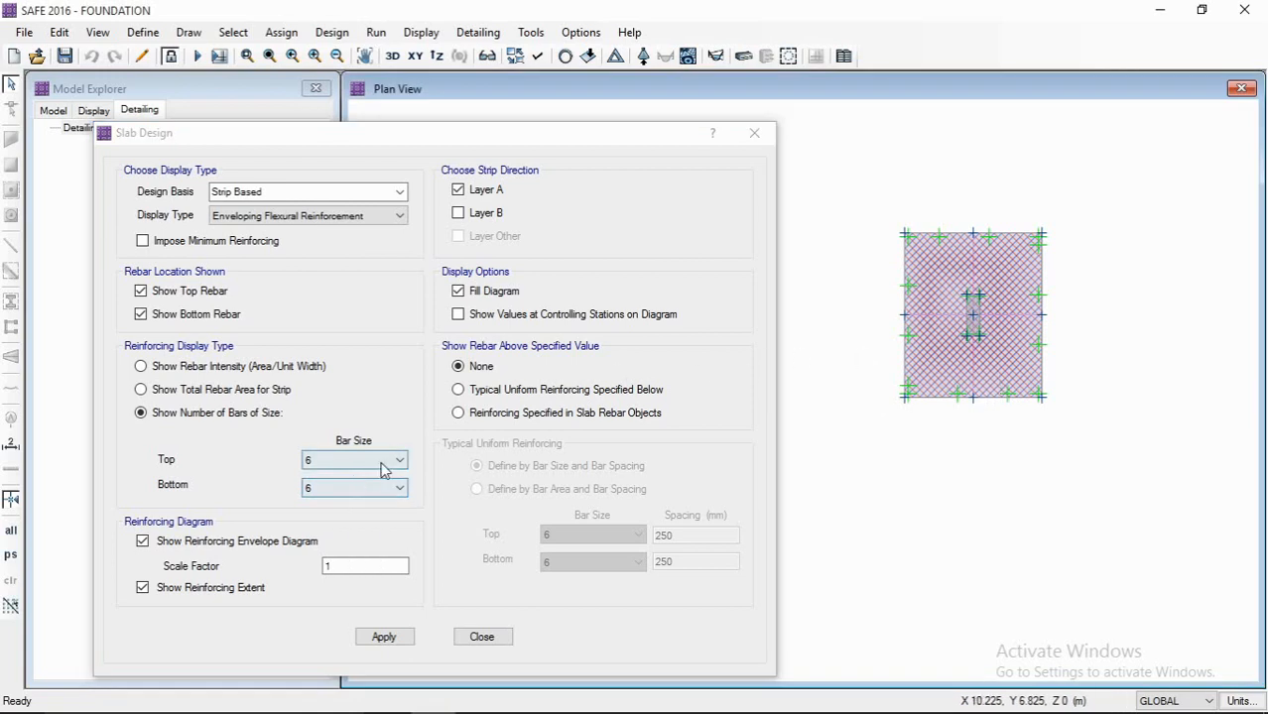
- Display the layer A enveloping flexural reinforcement as rebar intensity and read the top and bottom values near the footing columns
click(181, 369)
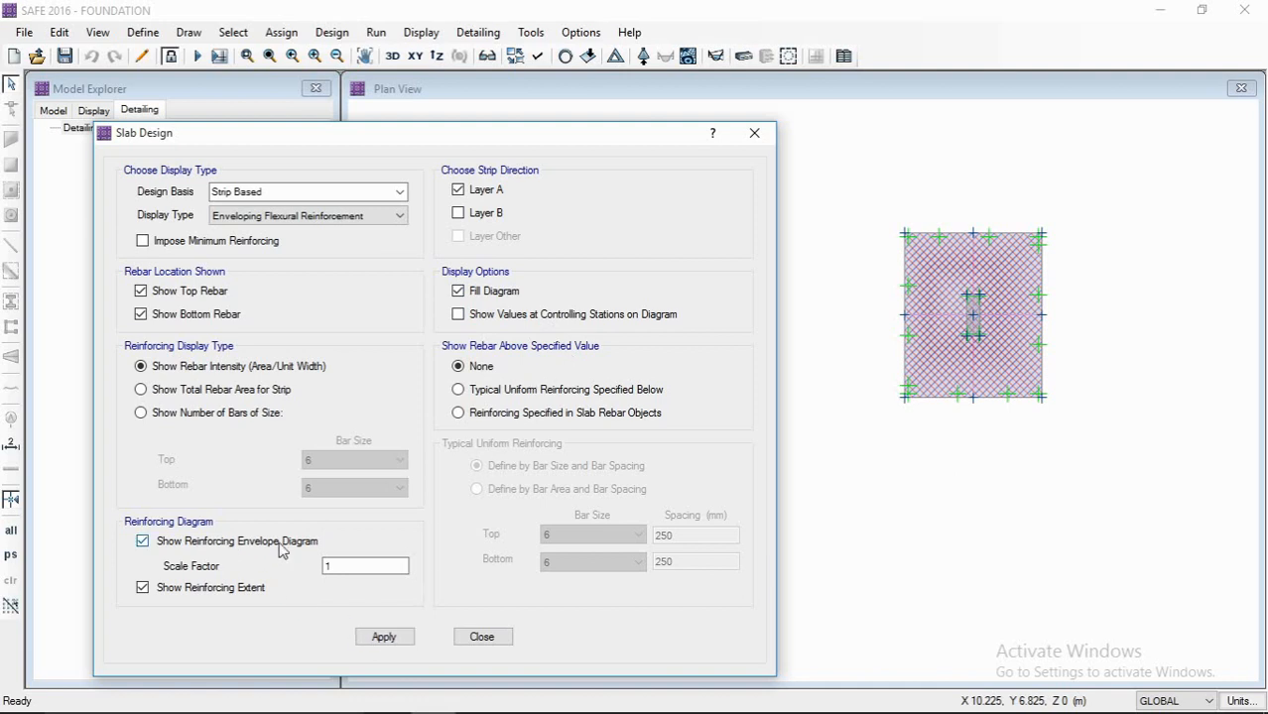
click(383, 637)
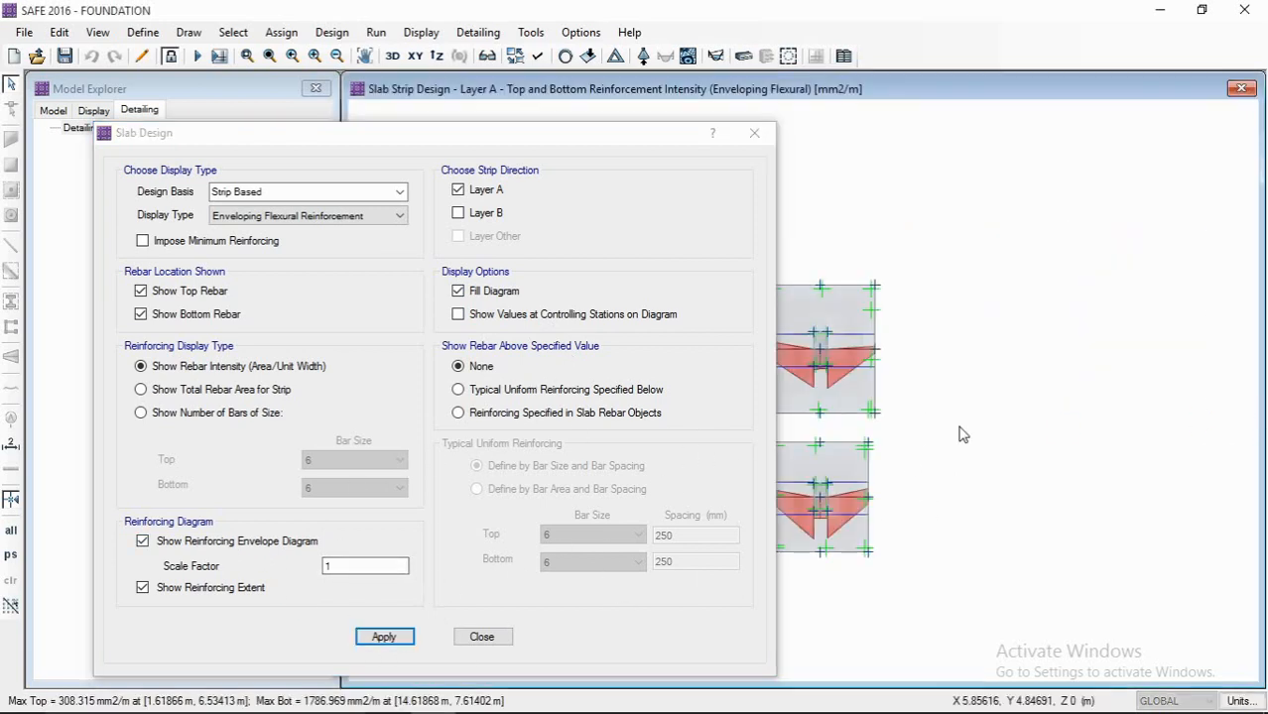
middle_drag(961, 430, 1106, 408)
scroll(982, 507, up, 3)
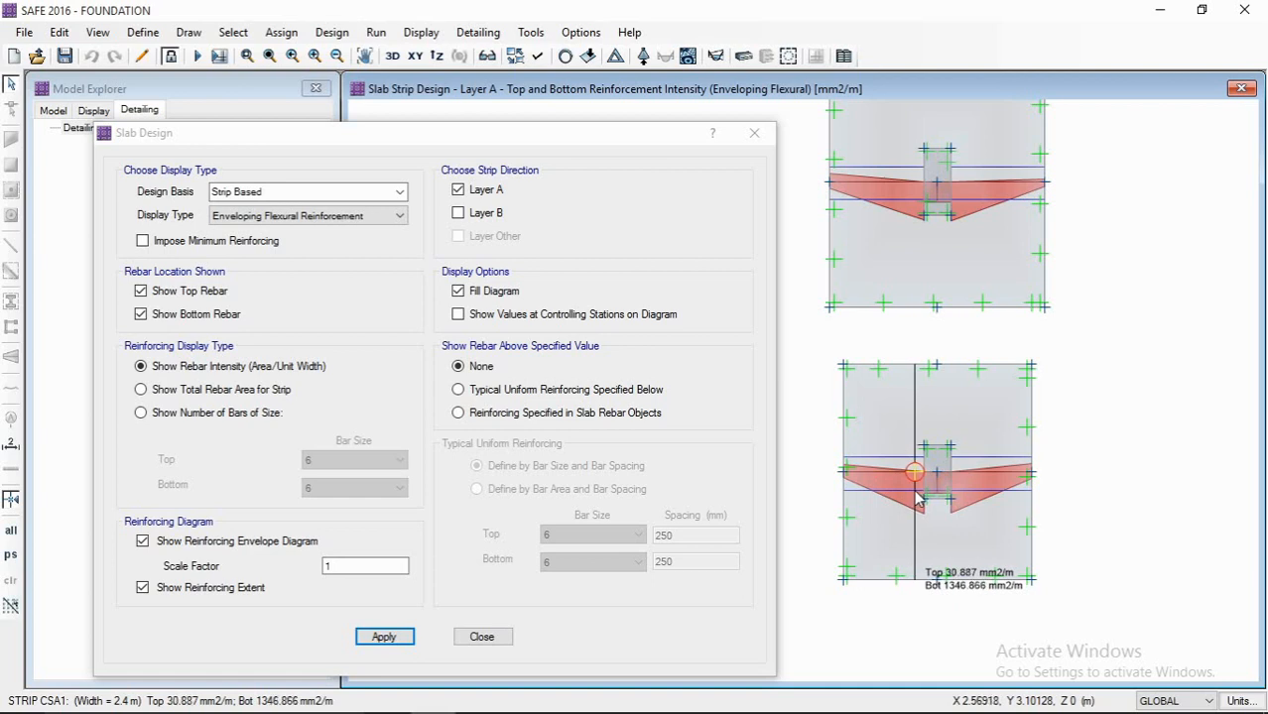
middle_drag(971, 500, 990, 528)
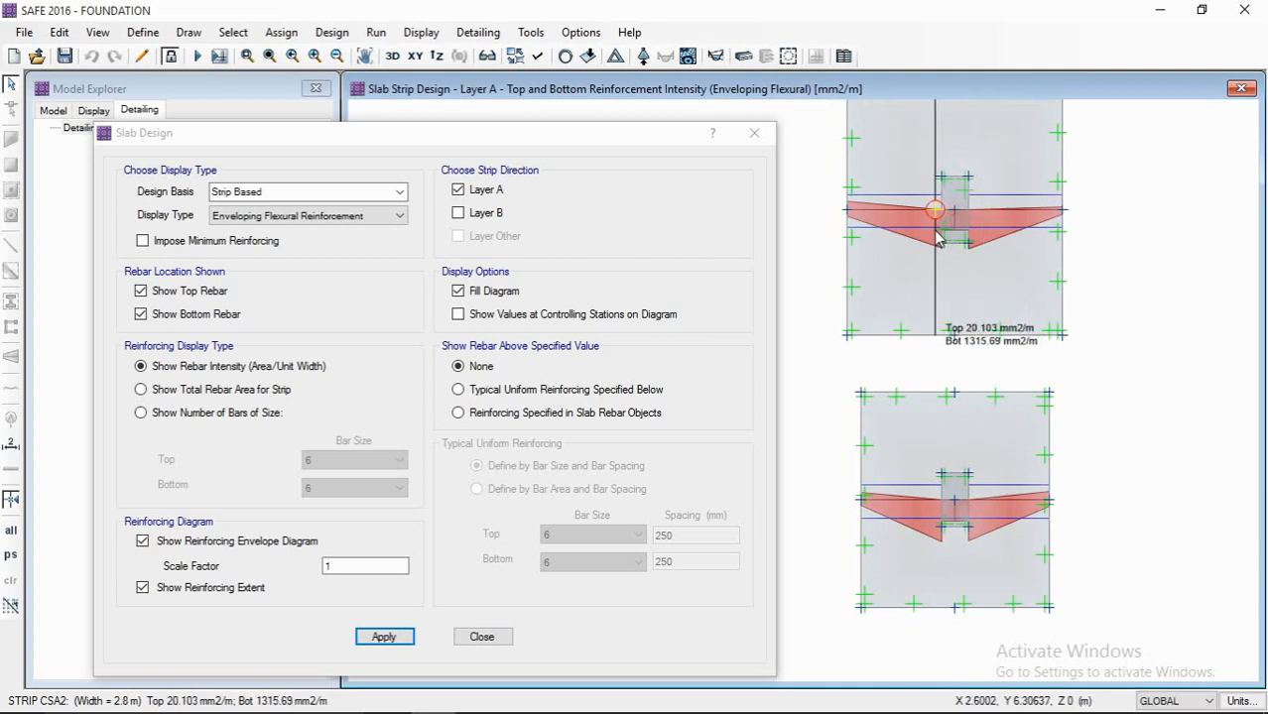
scroll(945, 298, down, 3)
middle_drag(1018, 349, 930, 359)
scroll(1070, 306, up, 3)
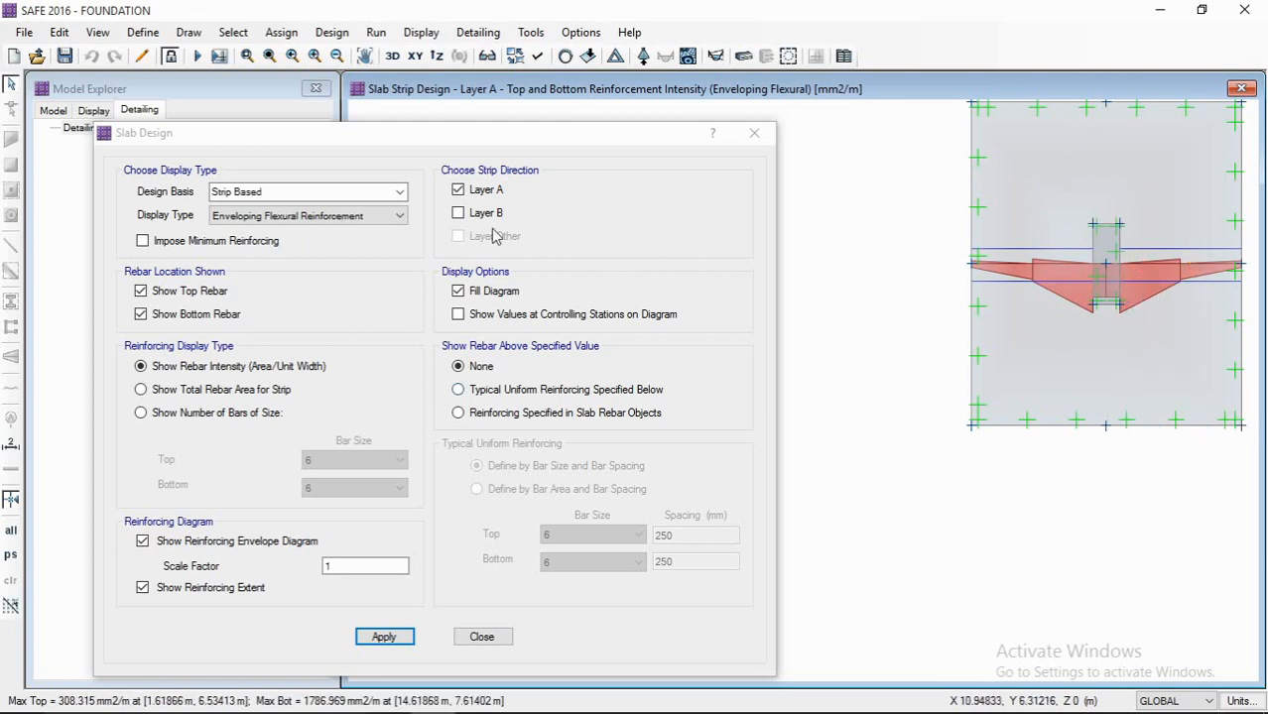
- Return to the two smaller footings and switch the reinforcing display to number of bars with top bar size 16
middle_drag(1078, 325, 1181, 337)
scroll(1180, 364, down, 5)
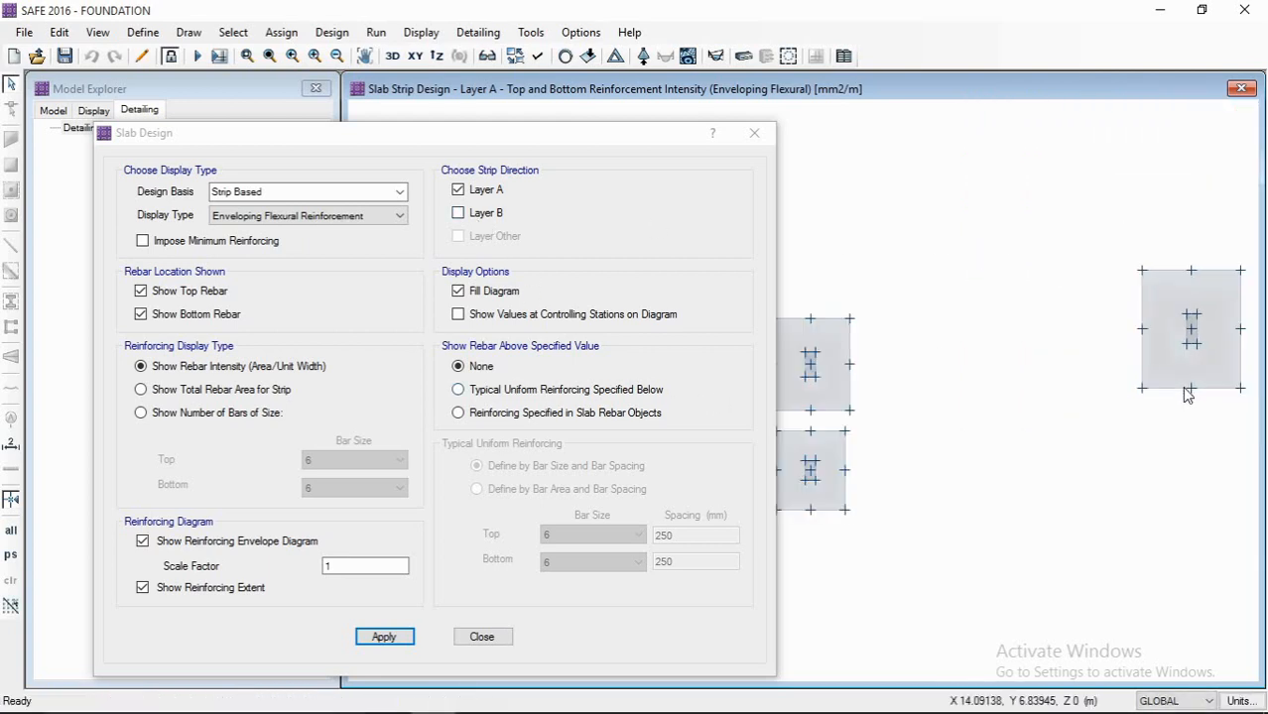
middle_drag(1015, 391, 1188, 369)
scroll(1002, 381, up, 3)
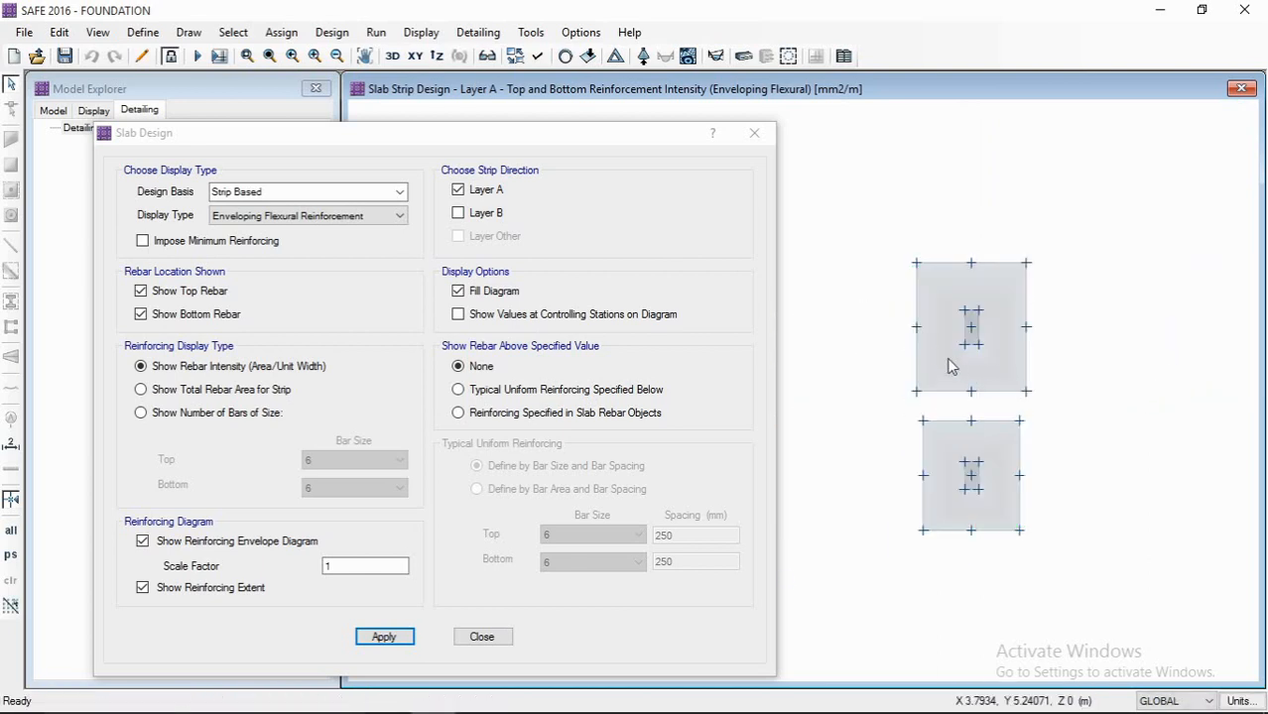
scroll(949, 367, up, 1)
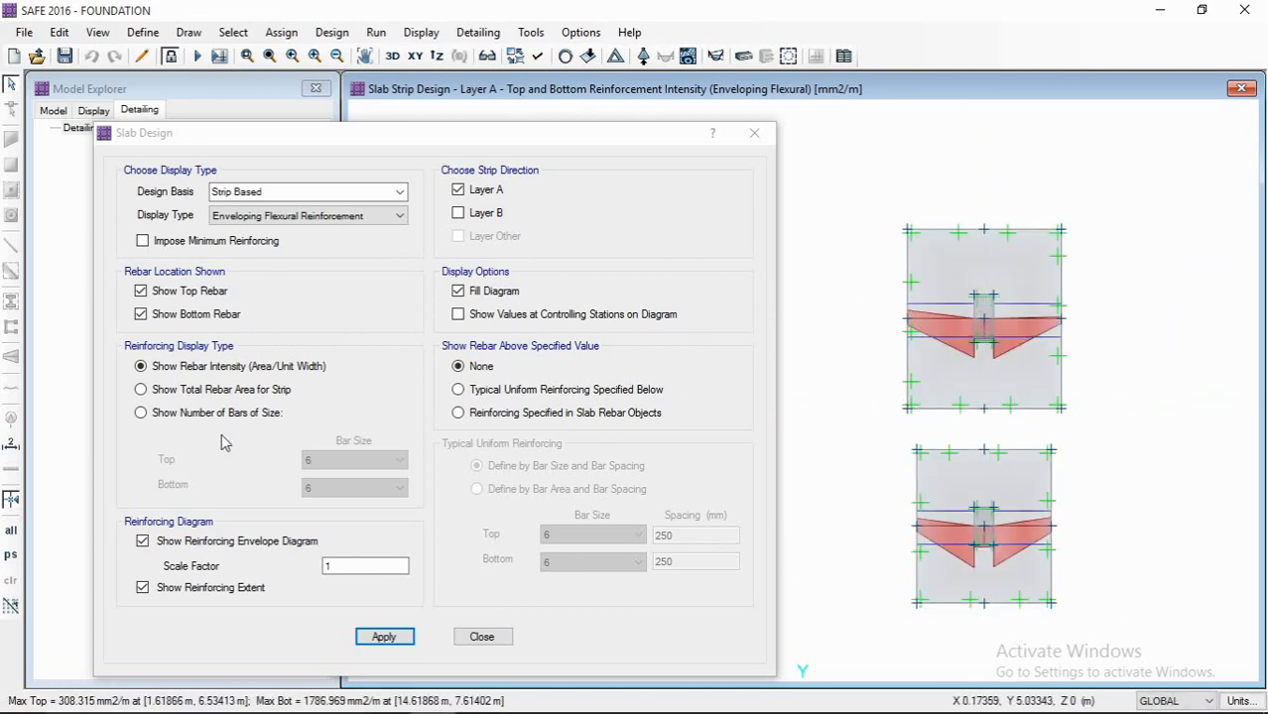
click(181, 412)
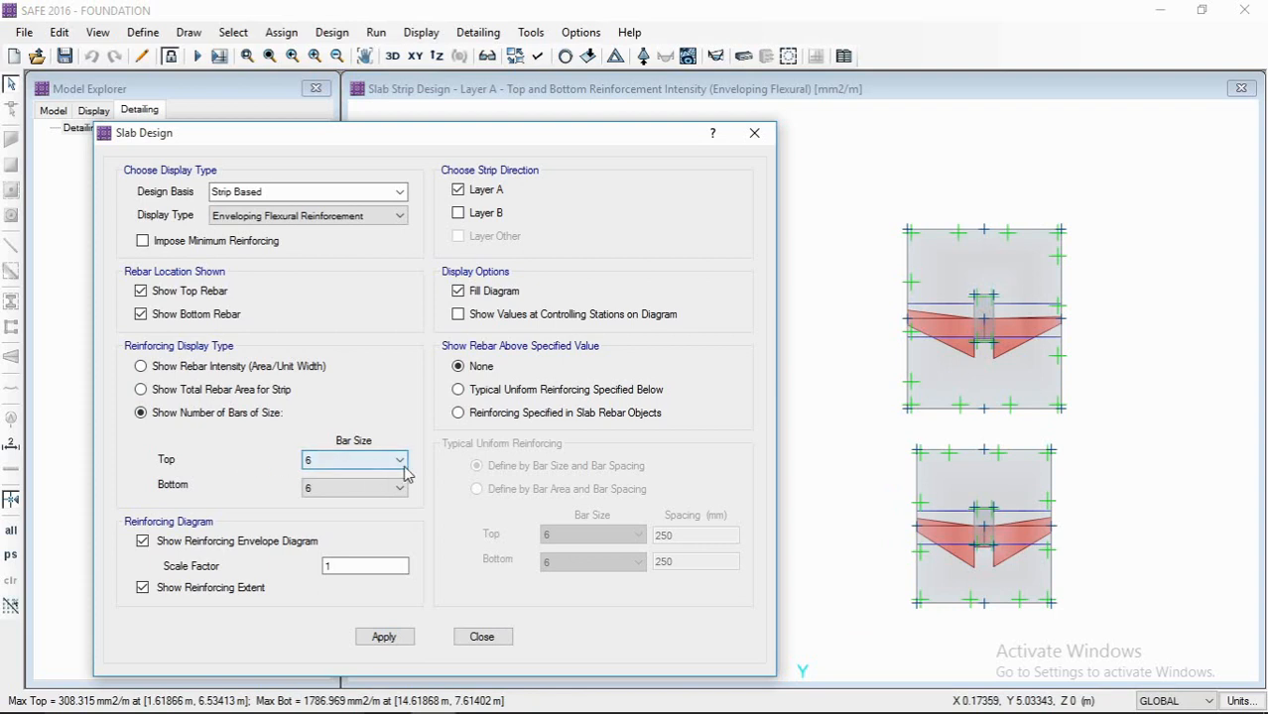
click(398, 464)
click(342, 510)
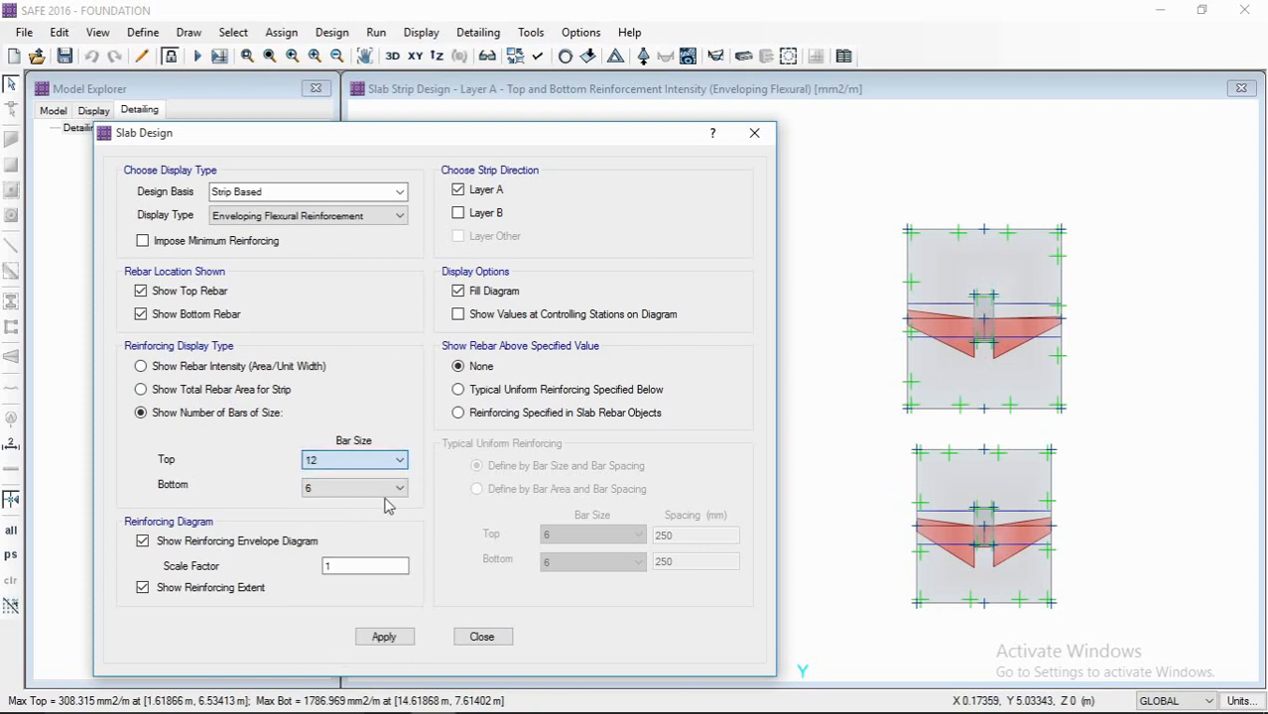
click(401, 489)
click(401, 489)
click(398, 460)
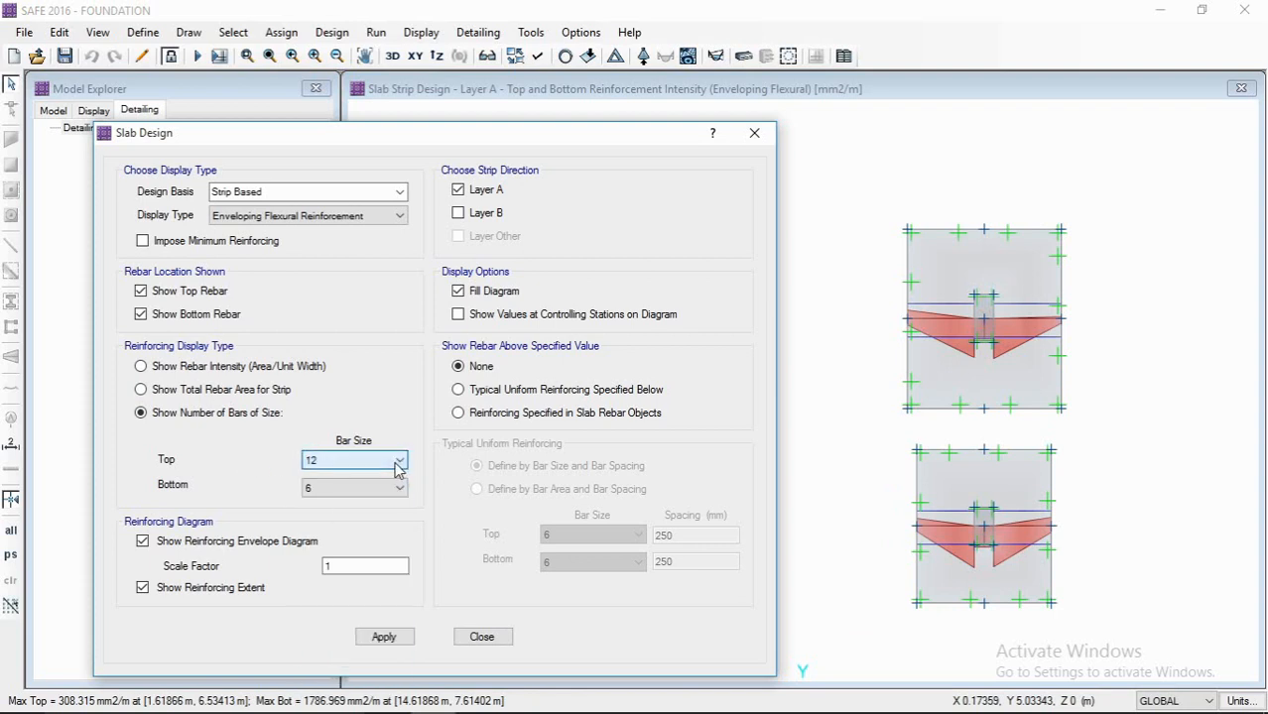
click(368, 537)
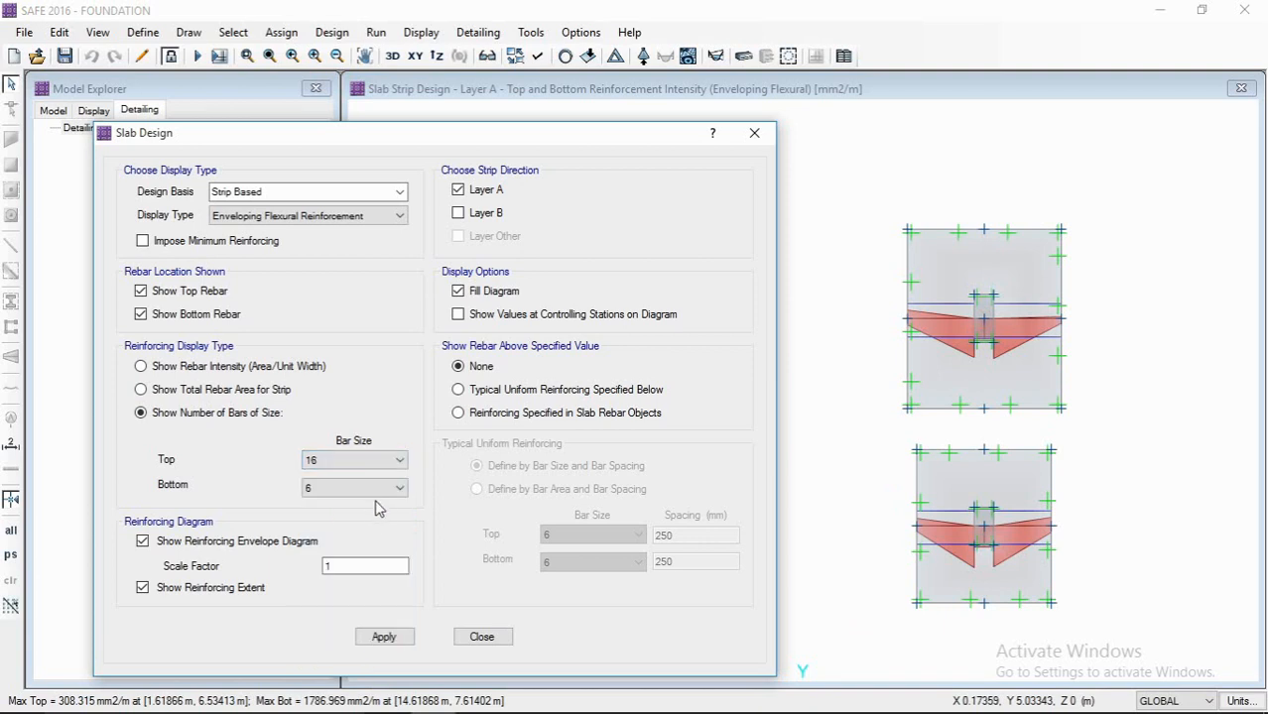
- Set the bottom bar size to 16 and apply the bar count display to the layer A strips
click(399, 489)
click(400, 489)
click(400, 489)
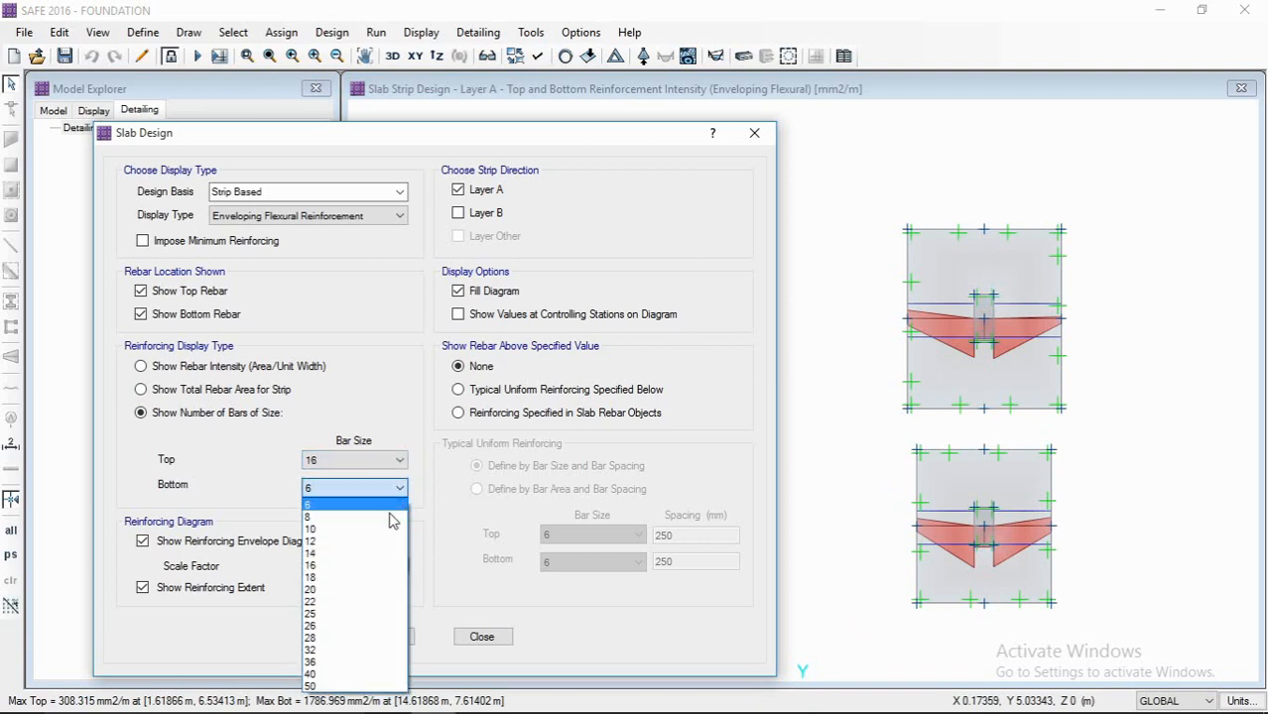
click(367, 565)
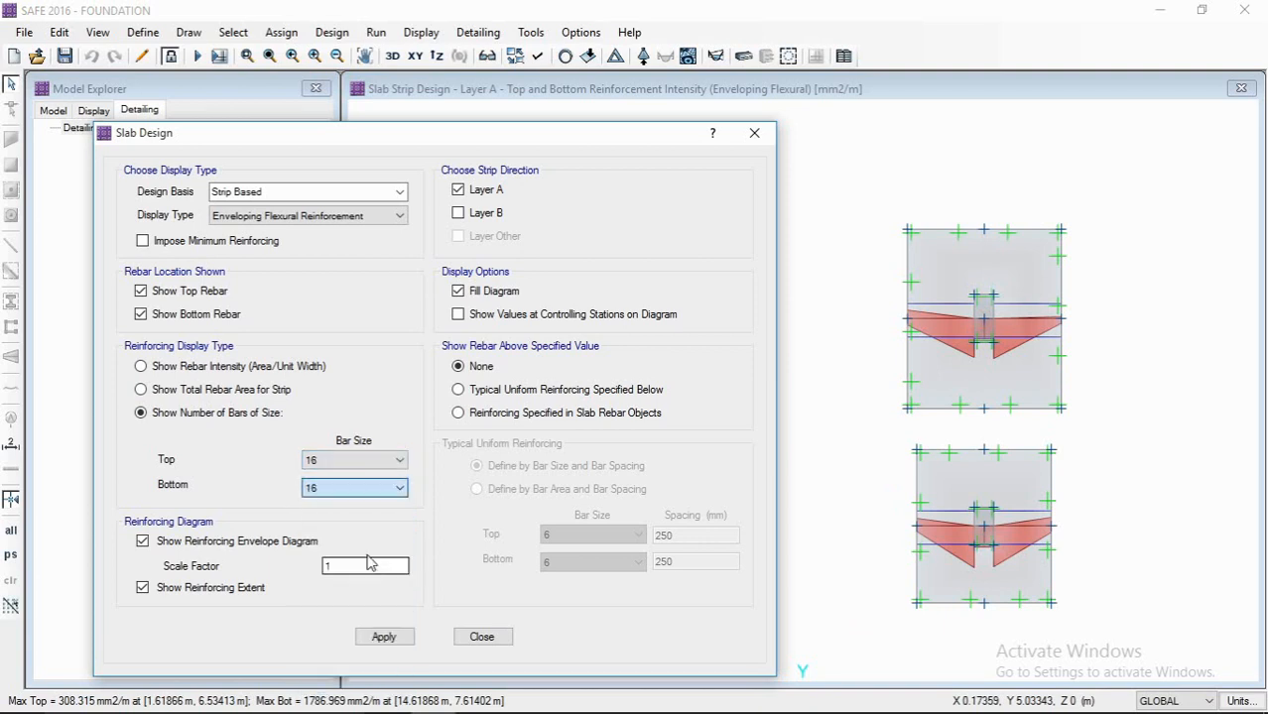
click(383, 636)
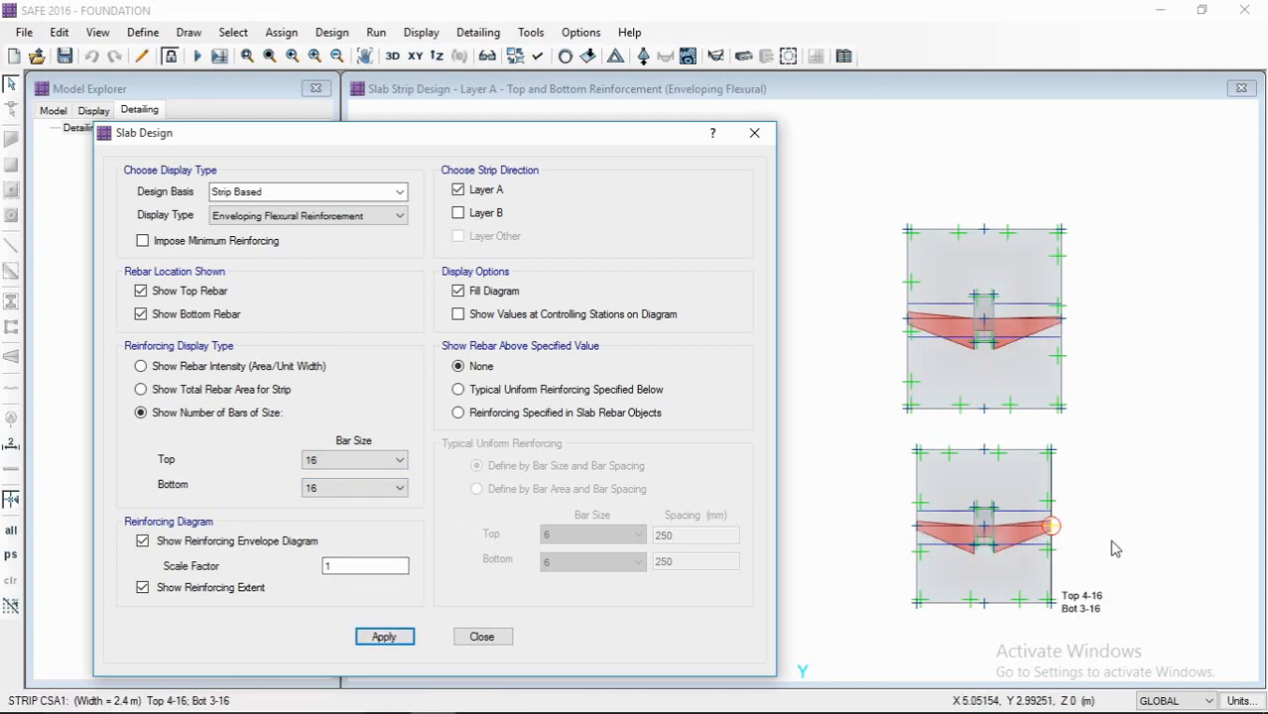
- Read the layer A top and bottom bar counts near the columns of the two smaller footings
scroll(962, 345, up, 2)
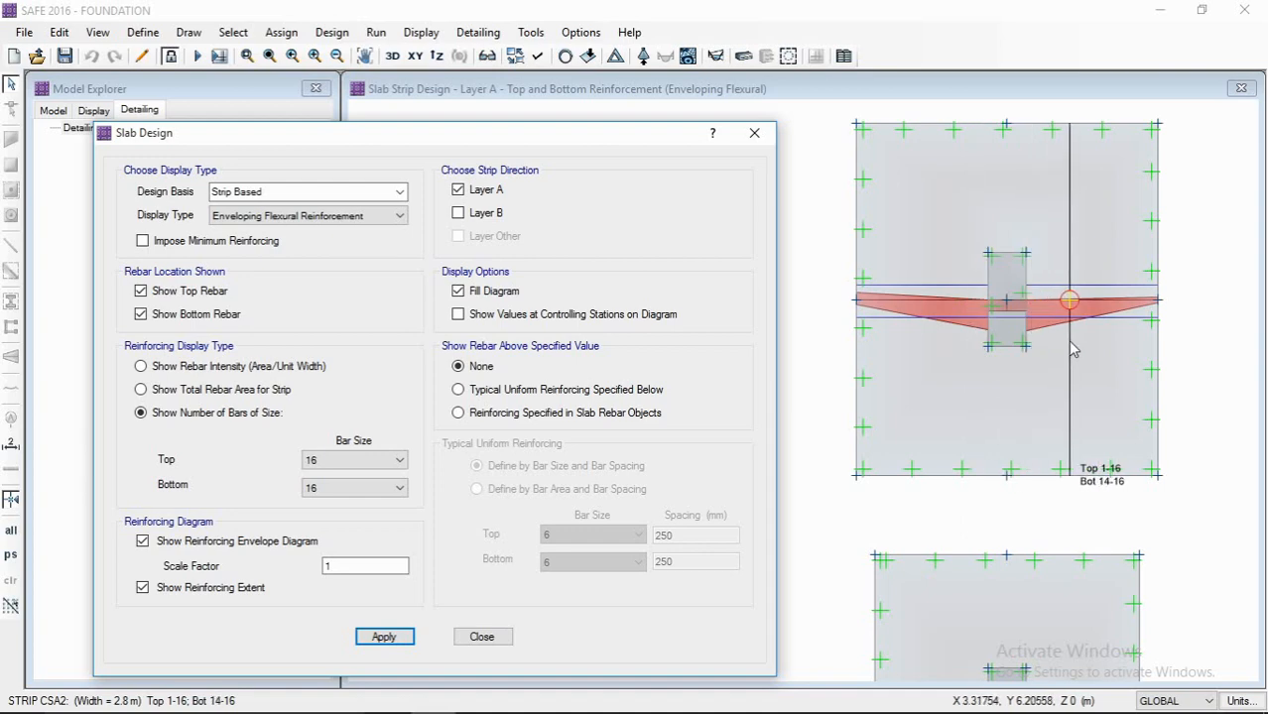
scroll(1070, 347, down, 2)
middle_drag(1015, 593, 1191, 374)
scroll(1193, 376, down, 3)
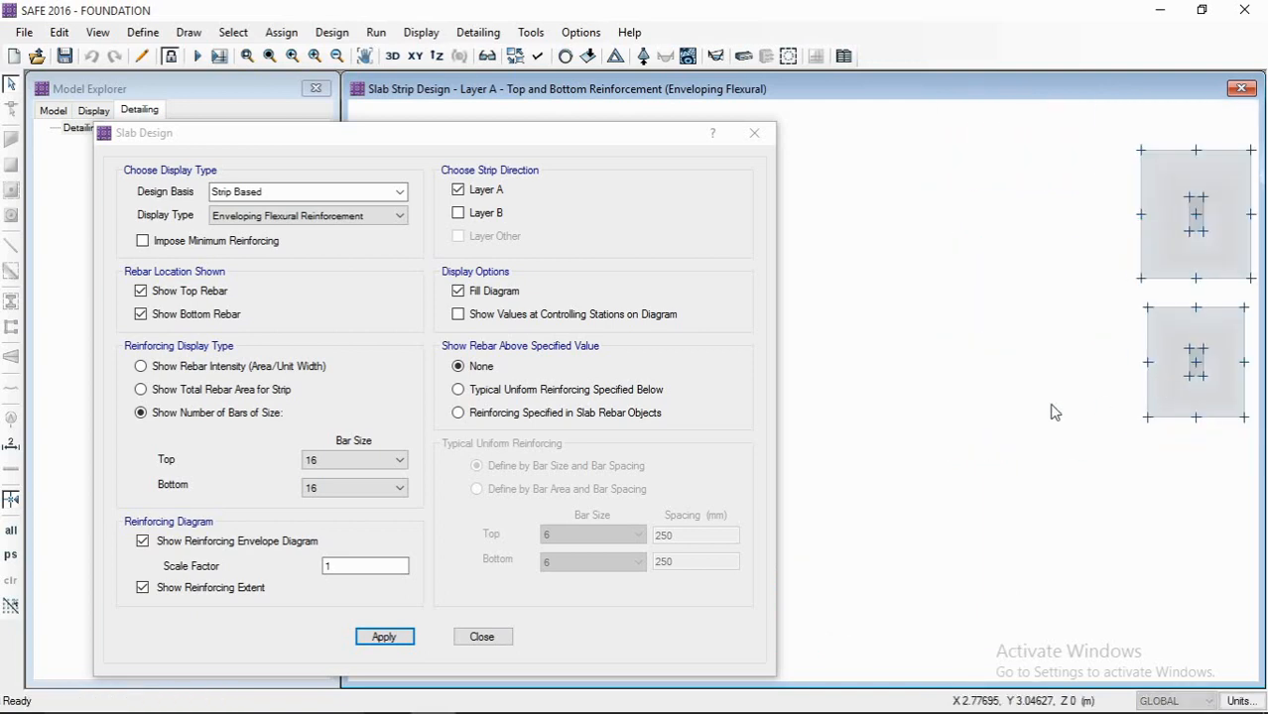
scroll(996, 395, down, 1)
scroll(1049, 376, down, 1)
middle_drag(1072, 366, 827, 401)
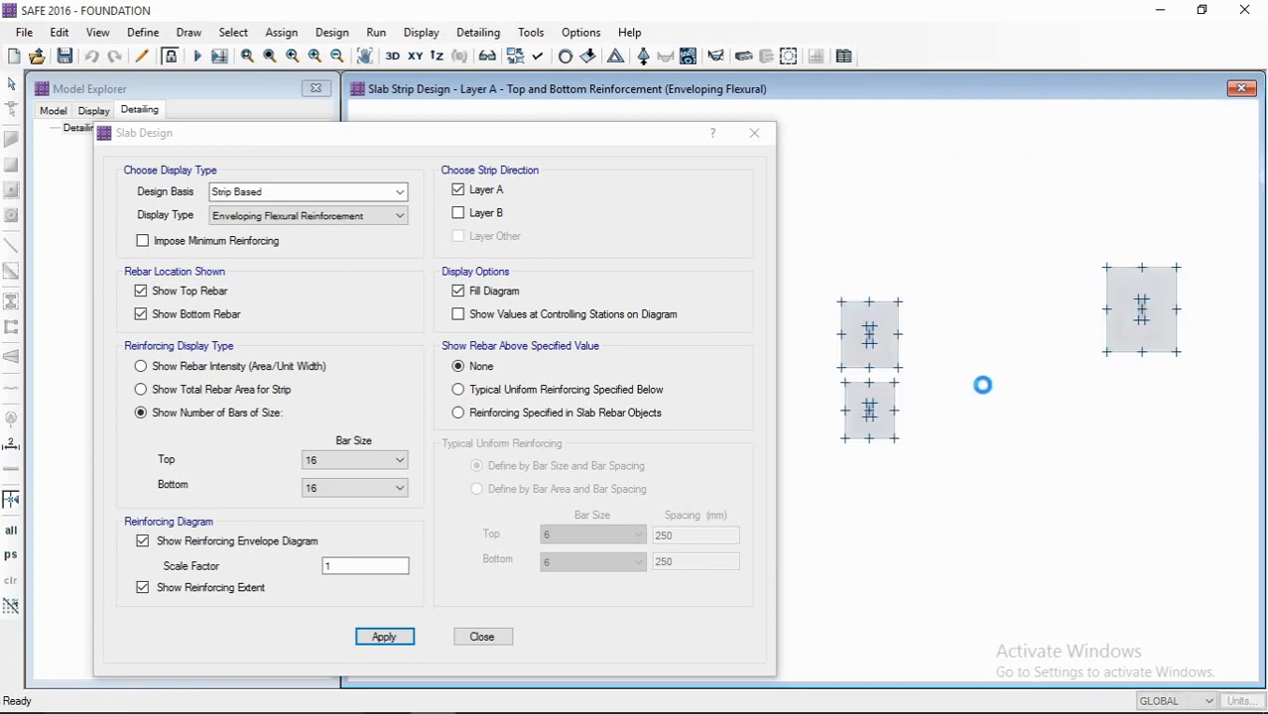
scroll(1002, 380, up, 2)
middle_drag(958, 379, 1119, 377)
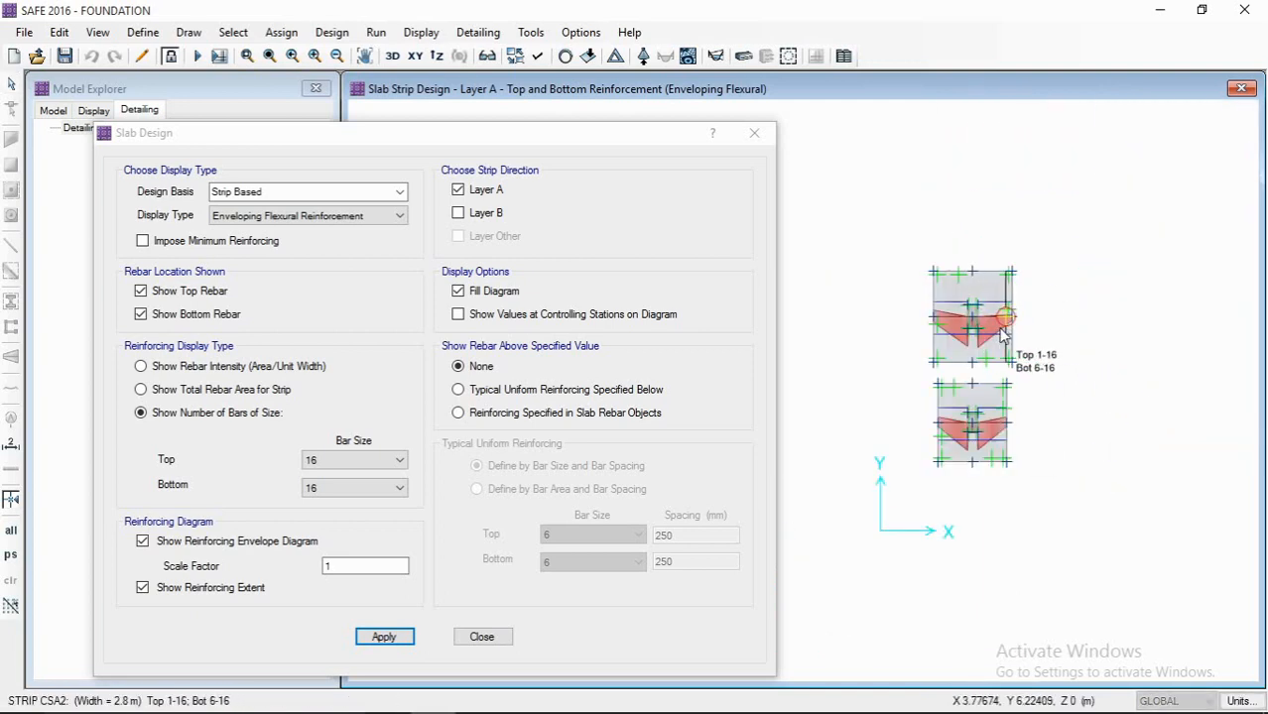
- Switch the reinforcement display to rebar intensity and apply it to the layer B strips only
click(189, 367)
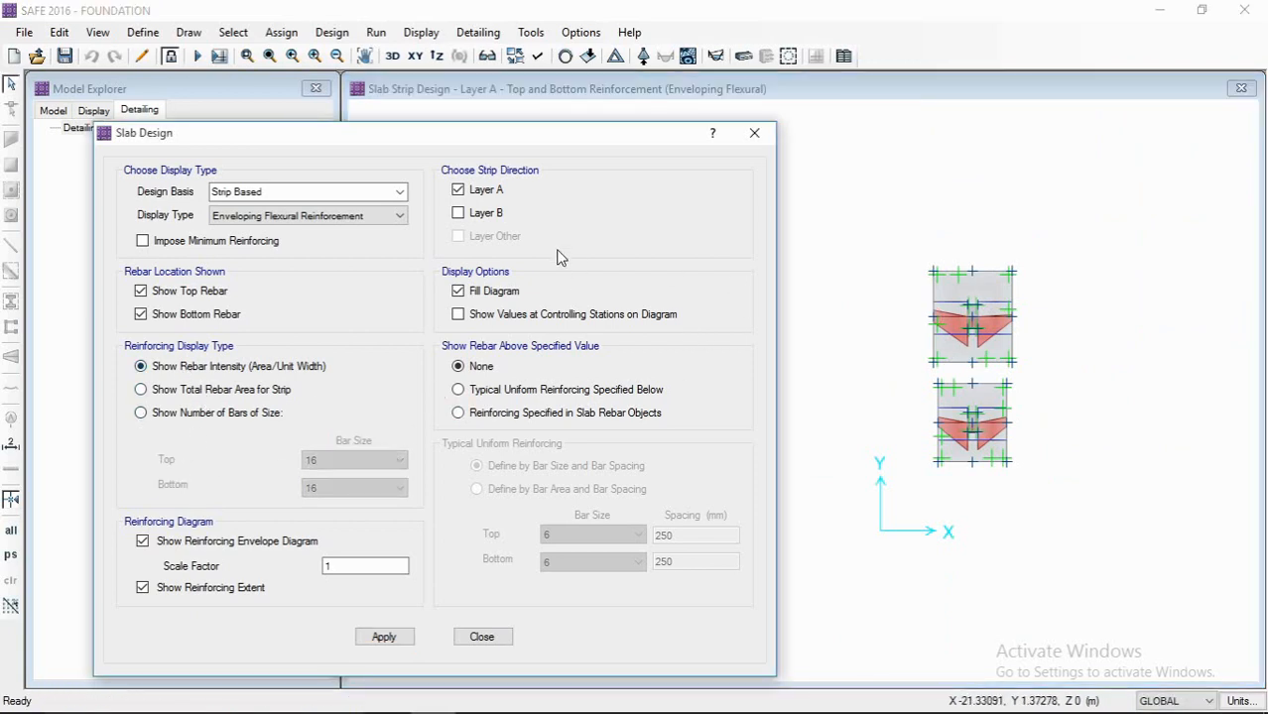
middle_drag(1011, 394, 1058, 395)
click(481, 216)
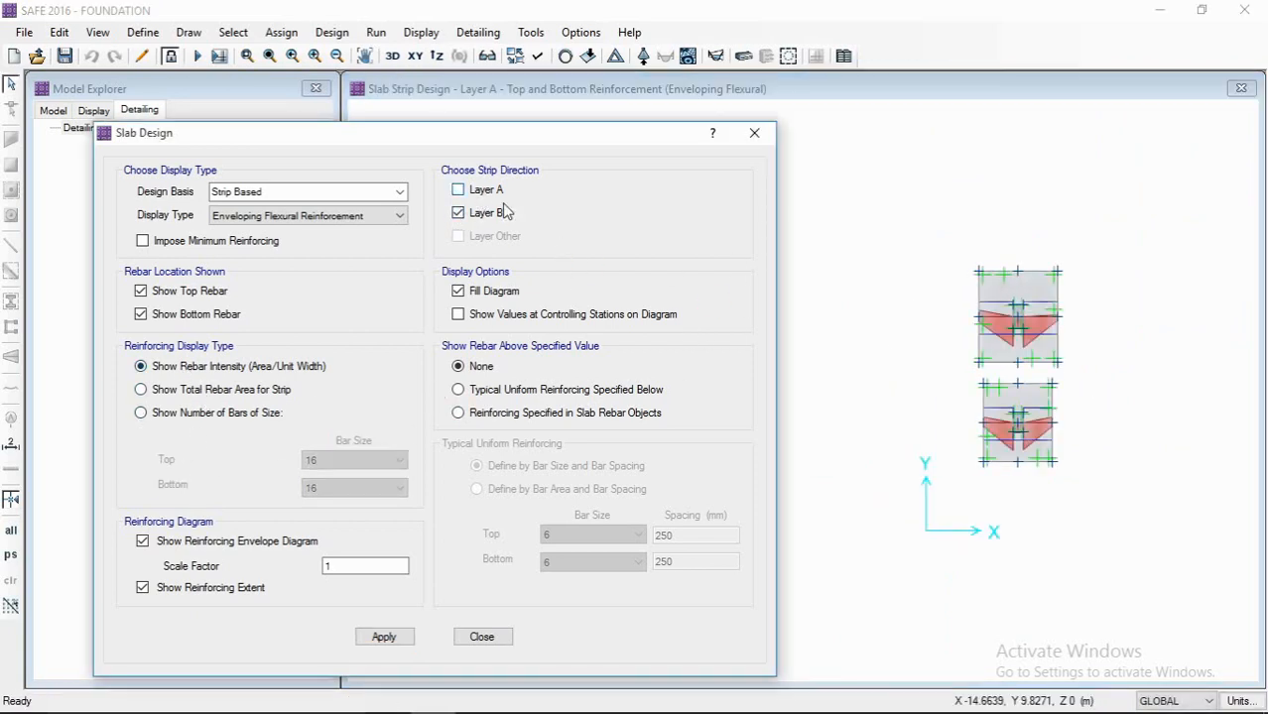
click(387, 636)
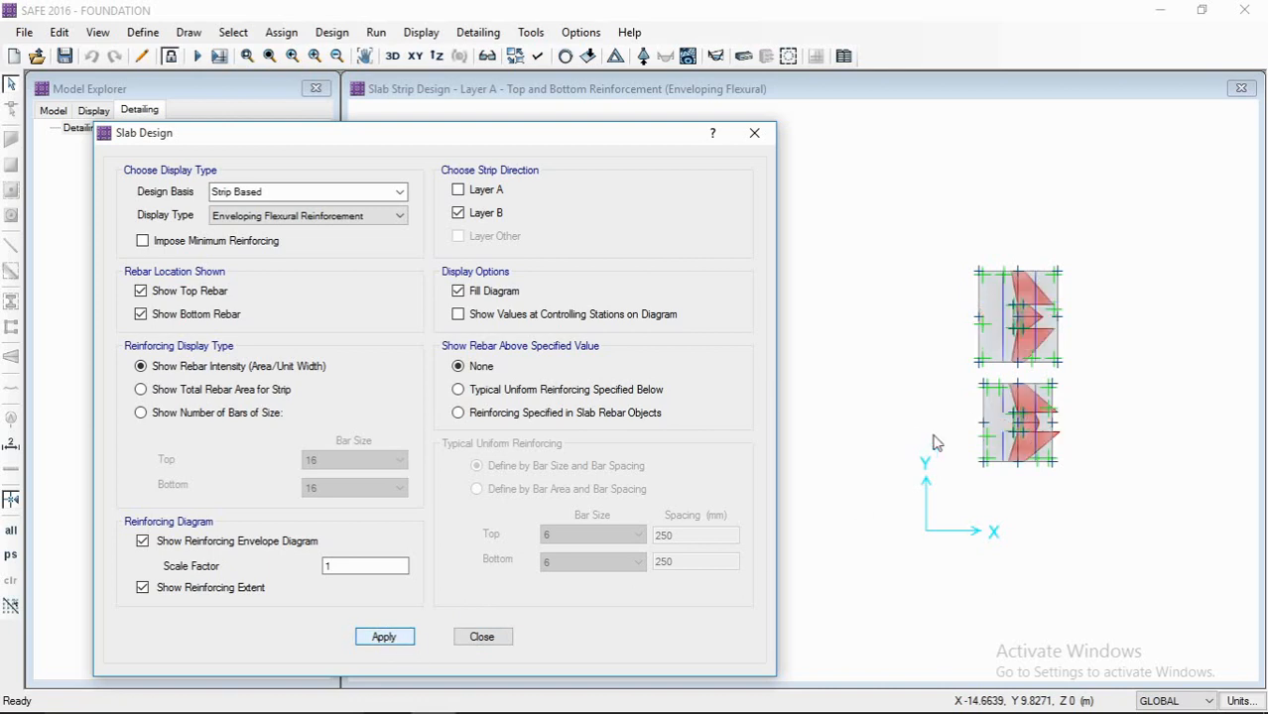
- Read the layer B top and bottom reinforcement intensity around the columns of the larger footing and the two smaller footings
scroll(1029, 400, up, 2)
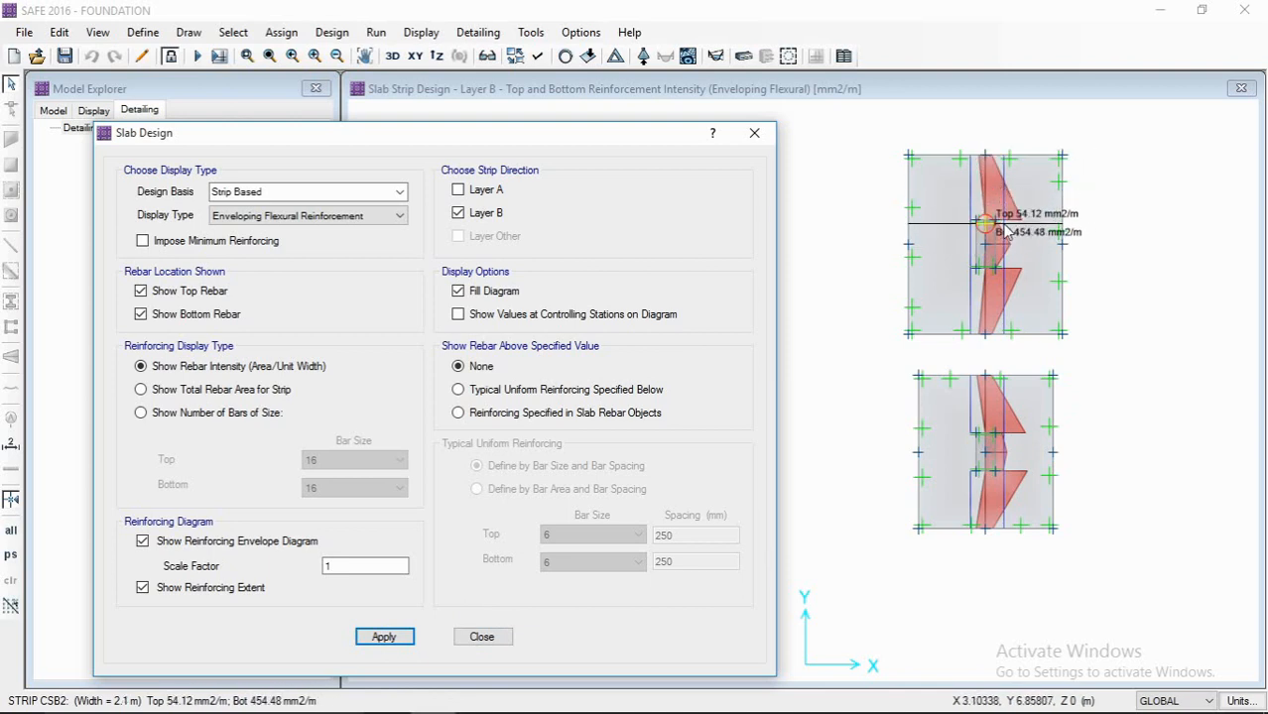
scroll(1032, 243, down, 2)
scroll(1101, 218, up, 2)
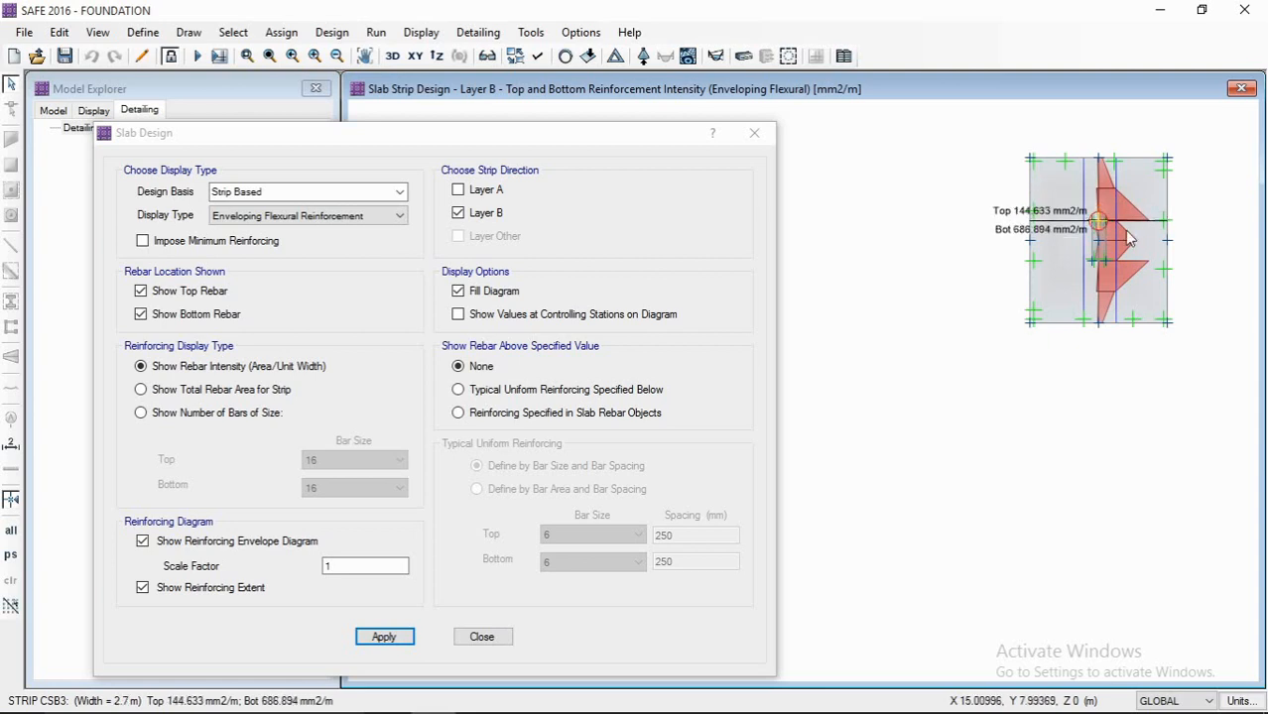
middle_drag(1099, 273, 1148, 306)
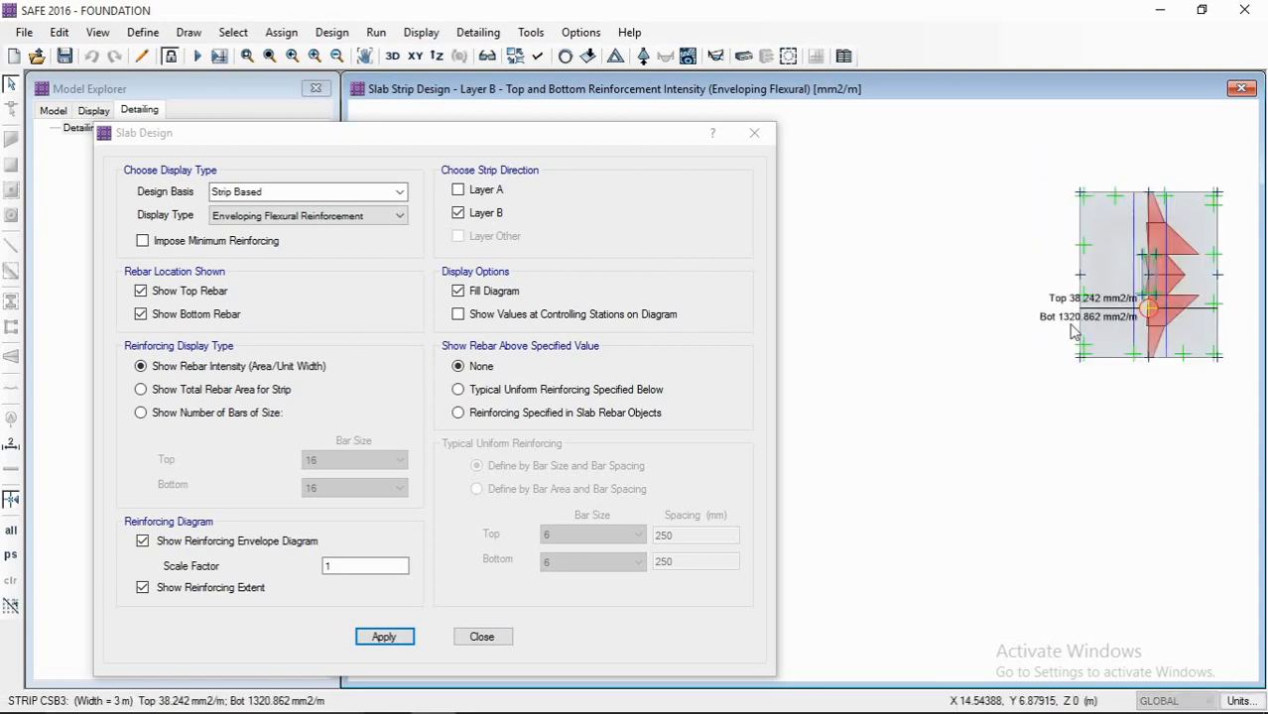
scroll(1149, 305, down, 3)
middle_drag(875, 350, 929, 354)
scroll(940, 322, up, 3)
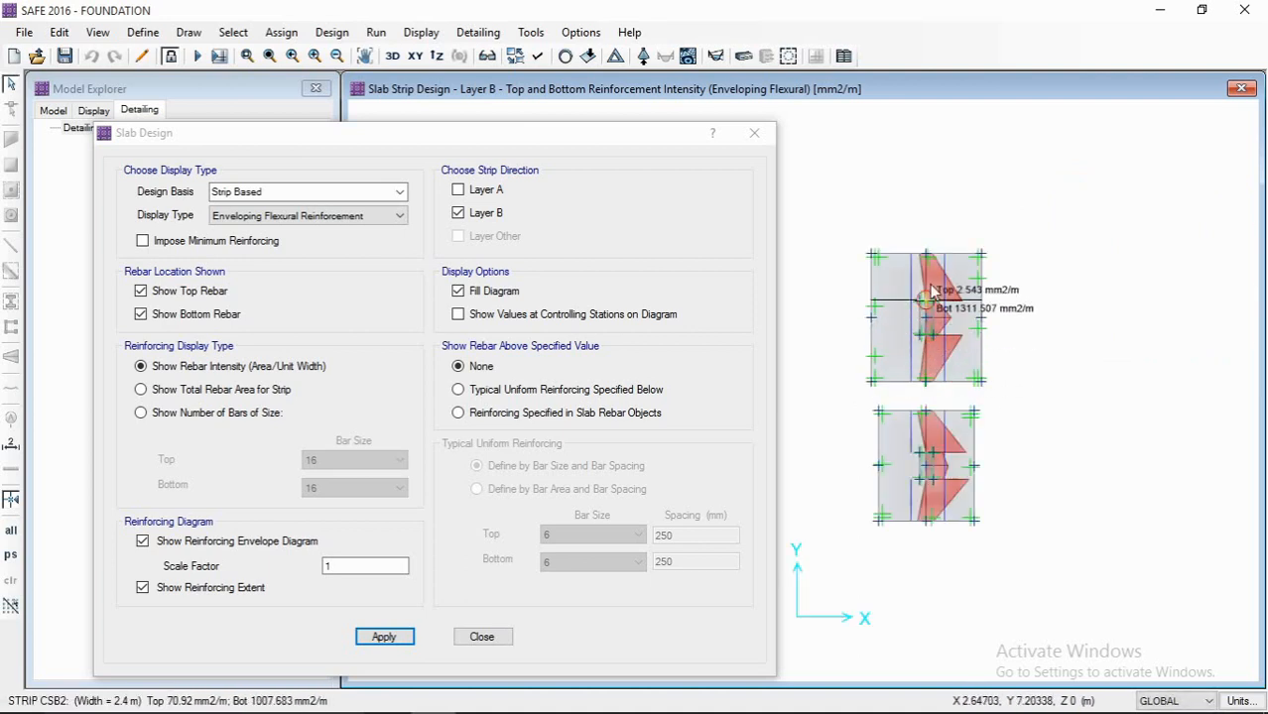
- Close the slab design display settings and examine the layer B intensity near the columns of the two smaller footings
click(754, 132)
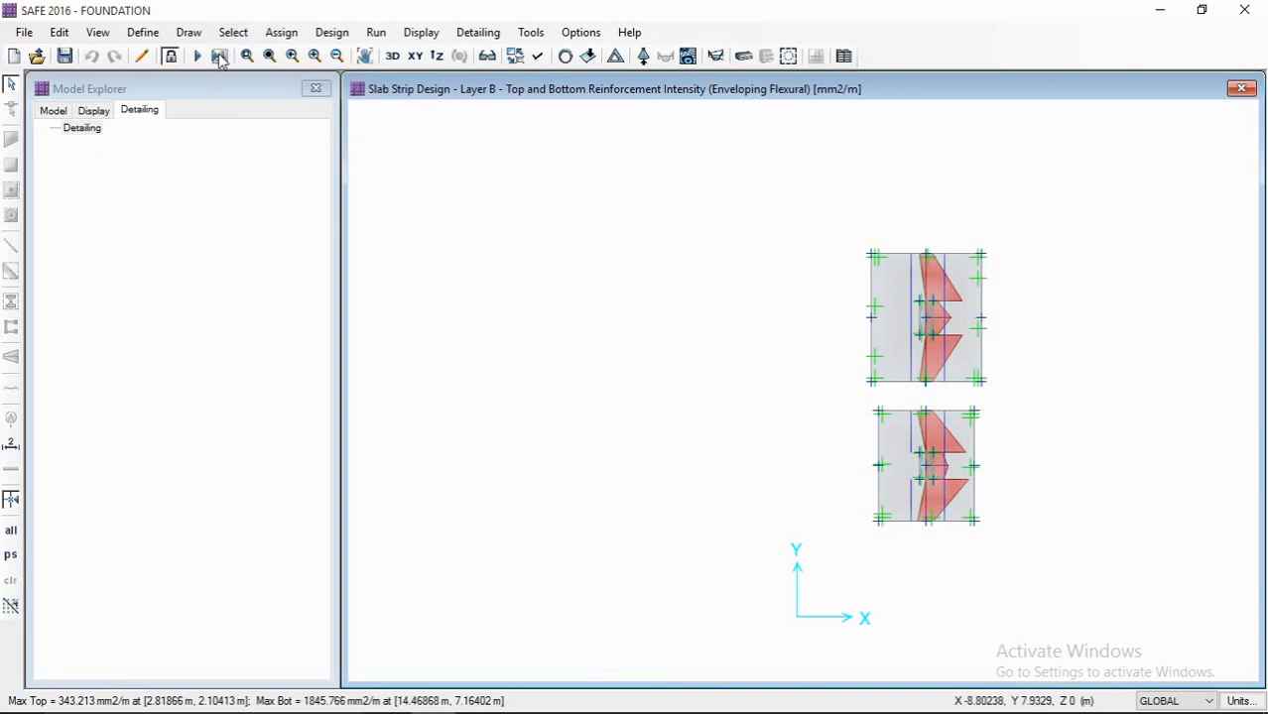
click(219, 57)
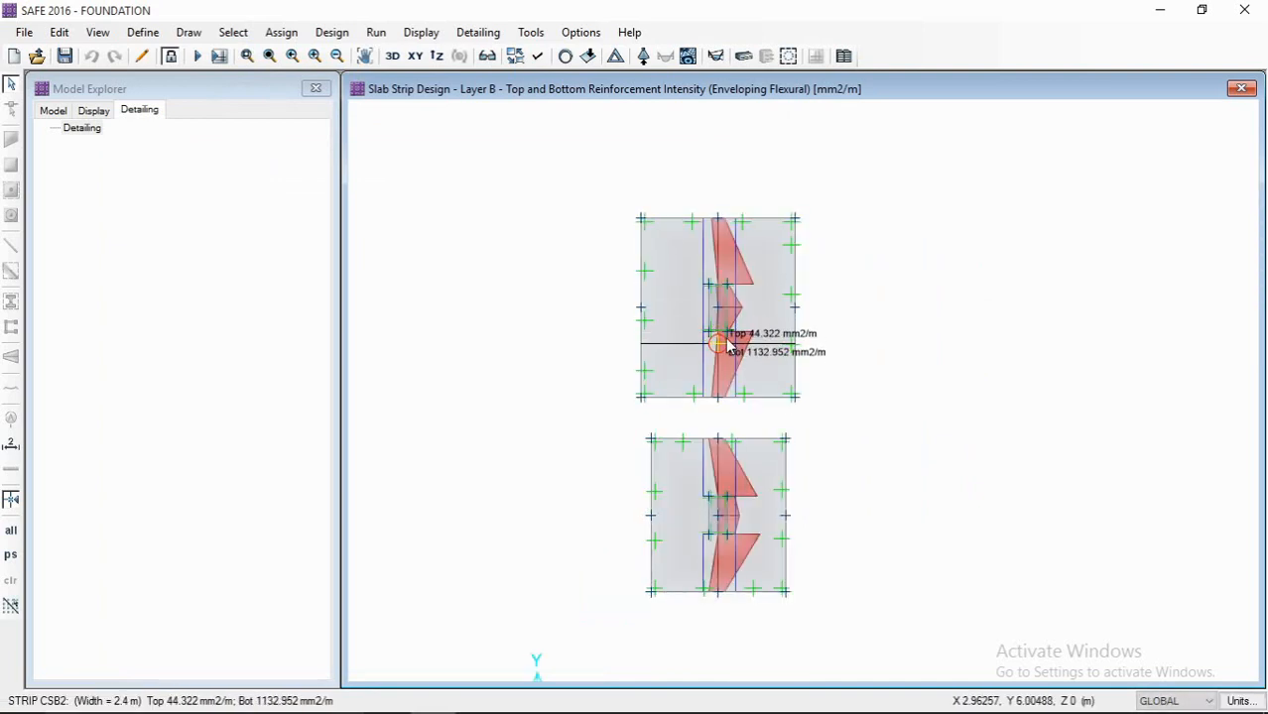
middle_drag(726, 359, 706, 361)
scroll(731, 344, up, 2)
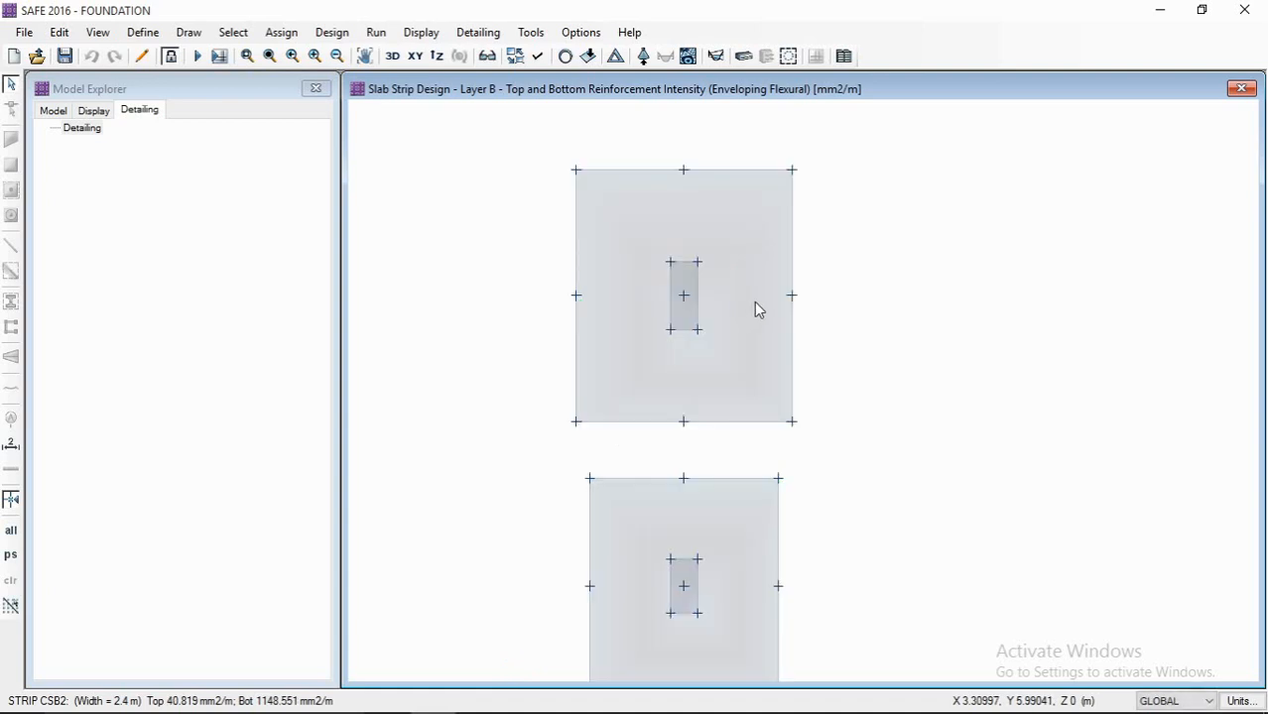
scroll(848, 321, down, 1)
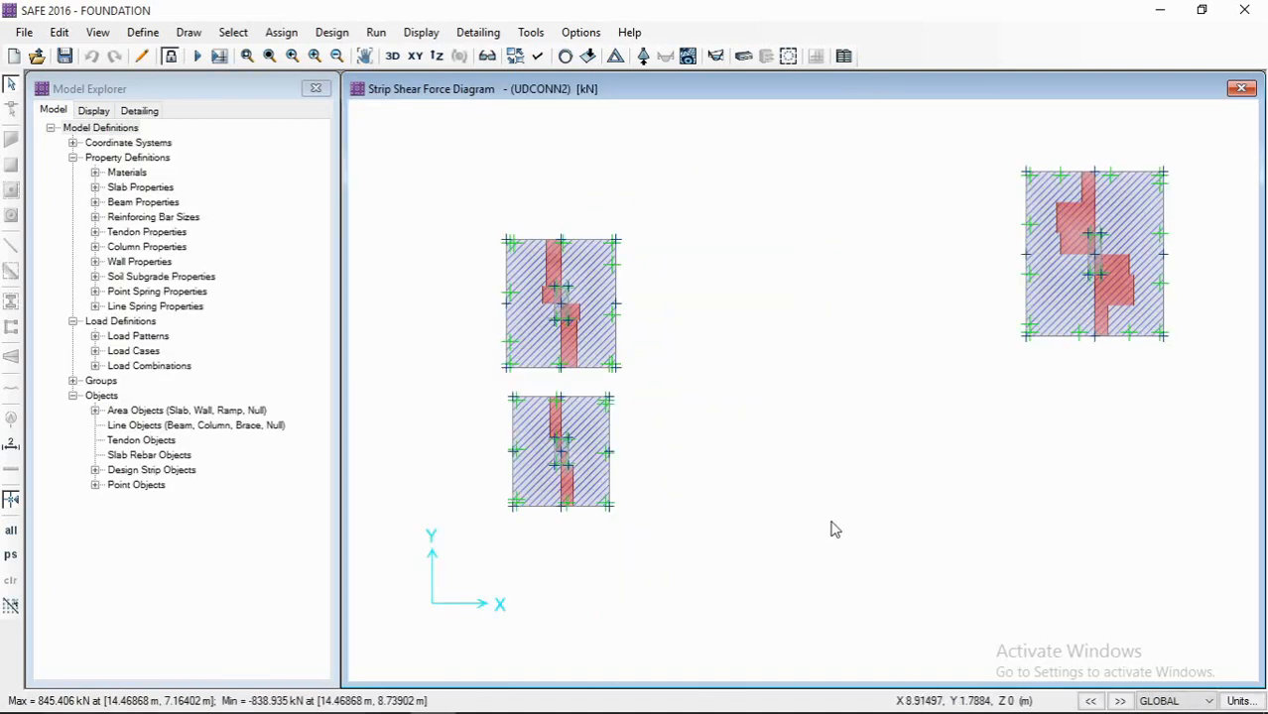
middle_drag(823, 502, 816, 502)
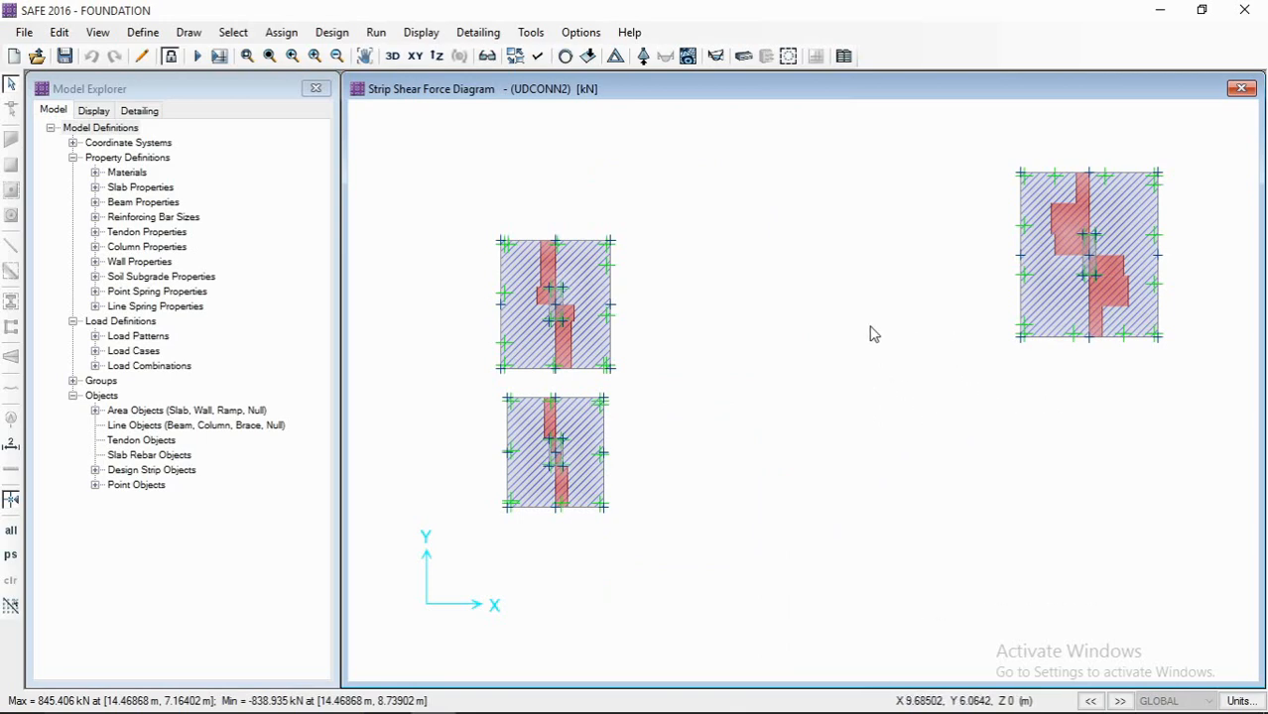
middle_drag(870, 327, 859, 351)
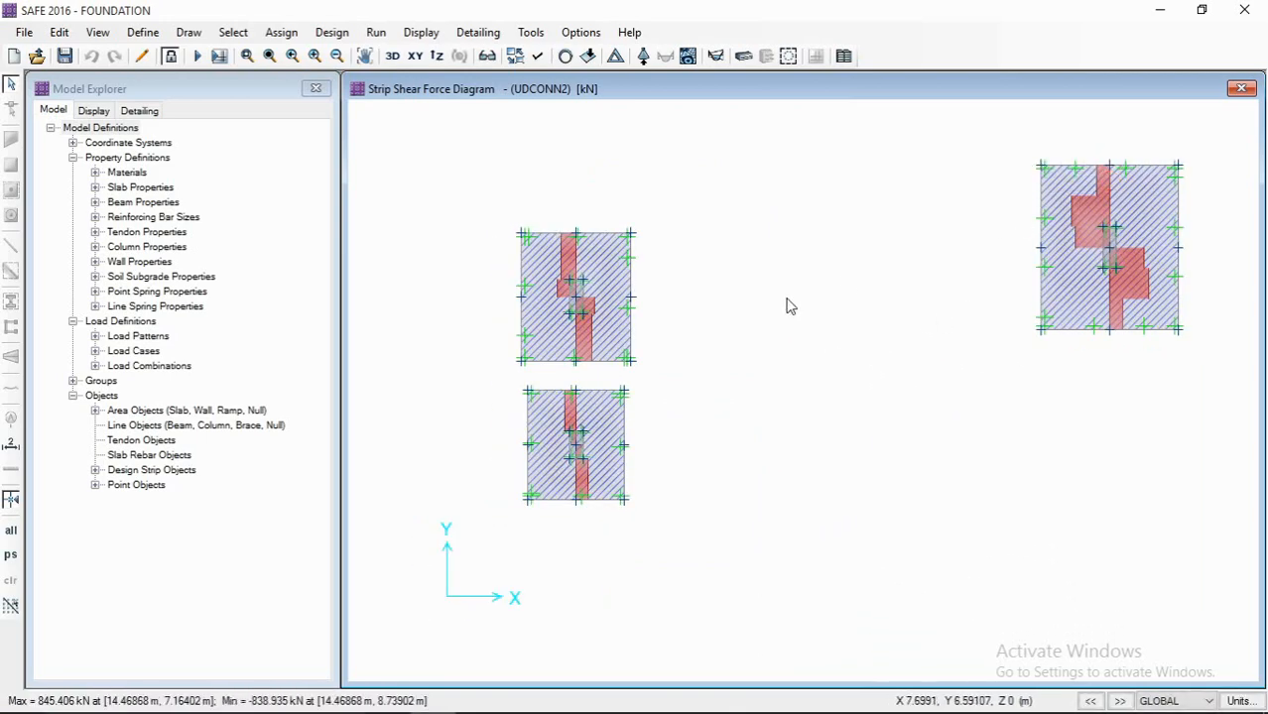
middle_drag(799, 298, 781, 302)
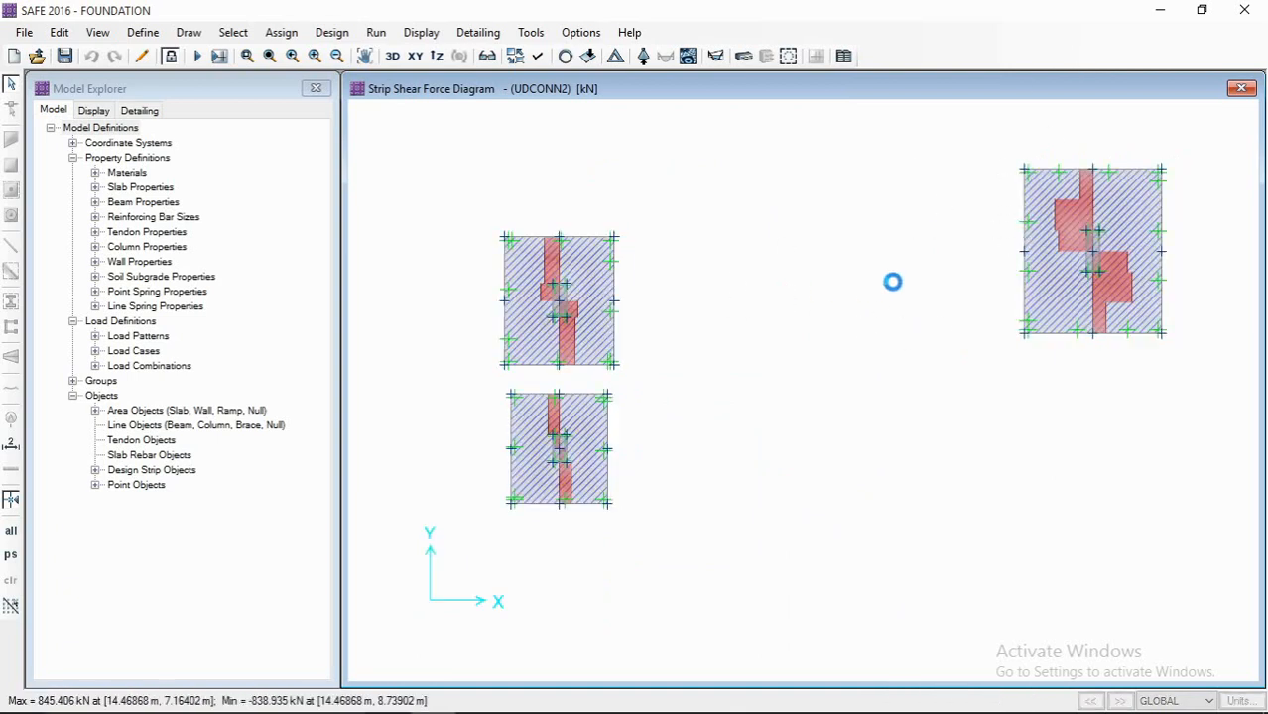
- Switch to the AutoCAD drawing COLUMN FOOTING_R3_25.05.2018.dwg and examine the footing sizes and layout in the plan at foundation level
click(1158, 10)
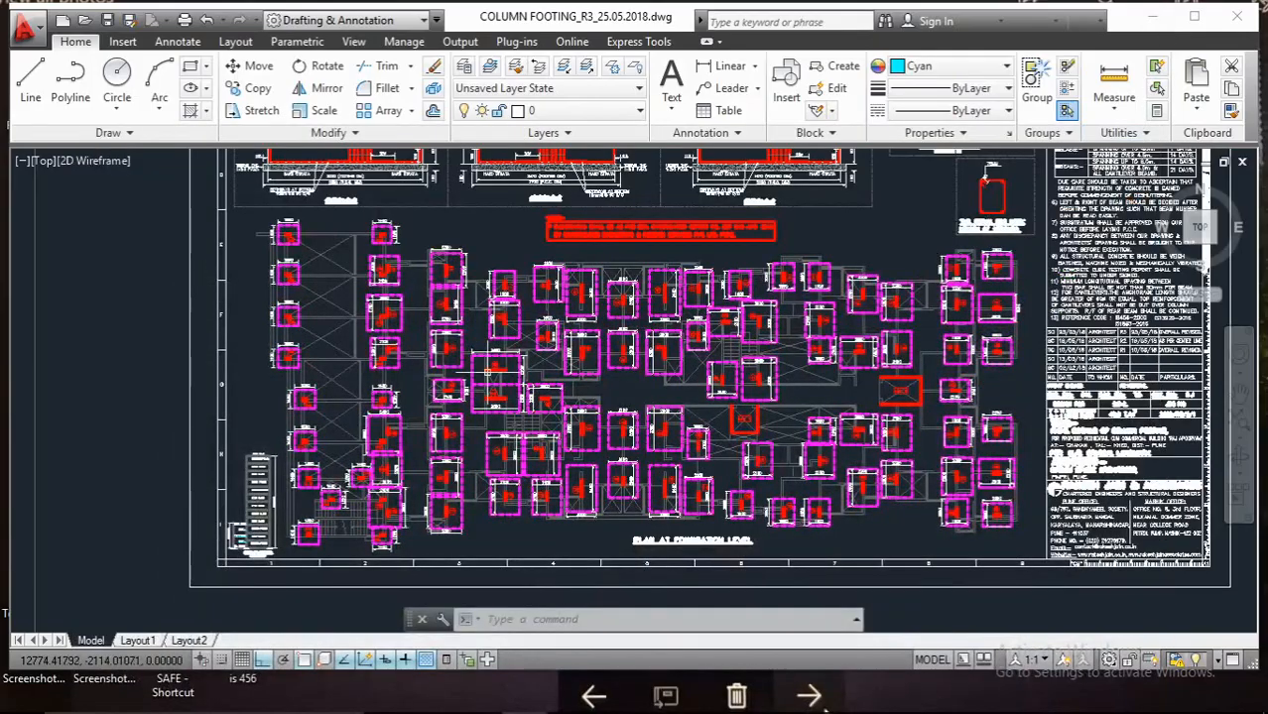
click(808, 696)
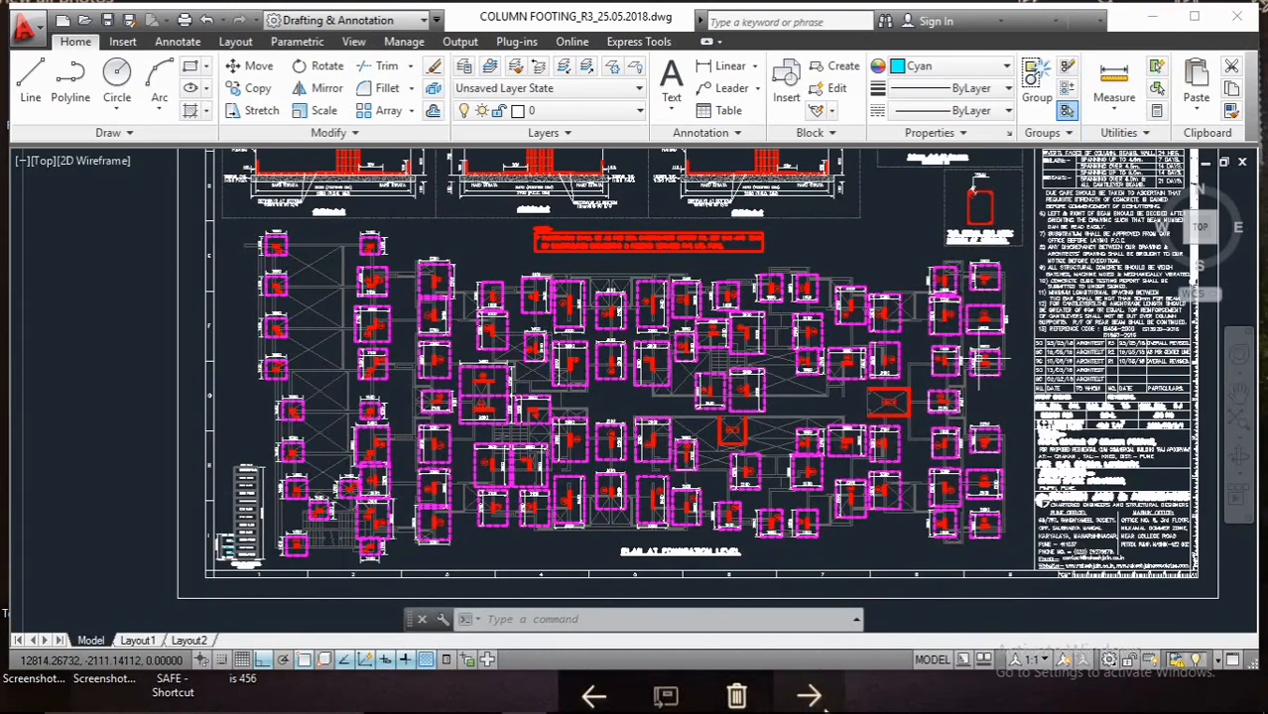
scroll(404, 365, up, 4)
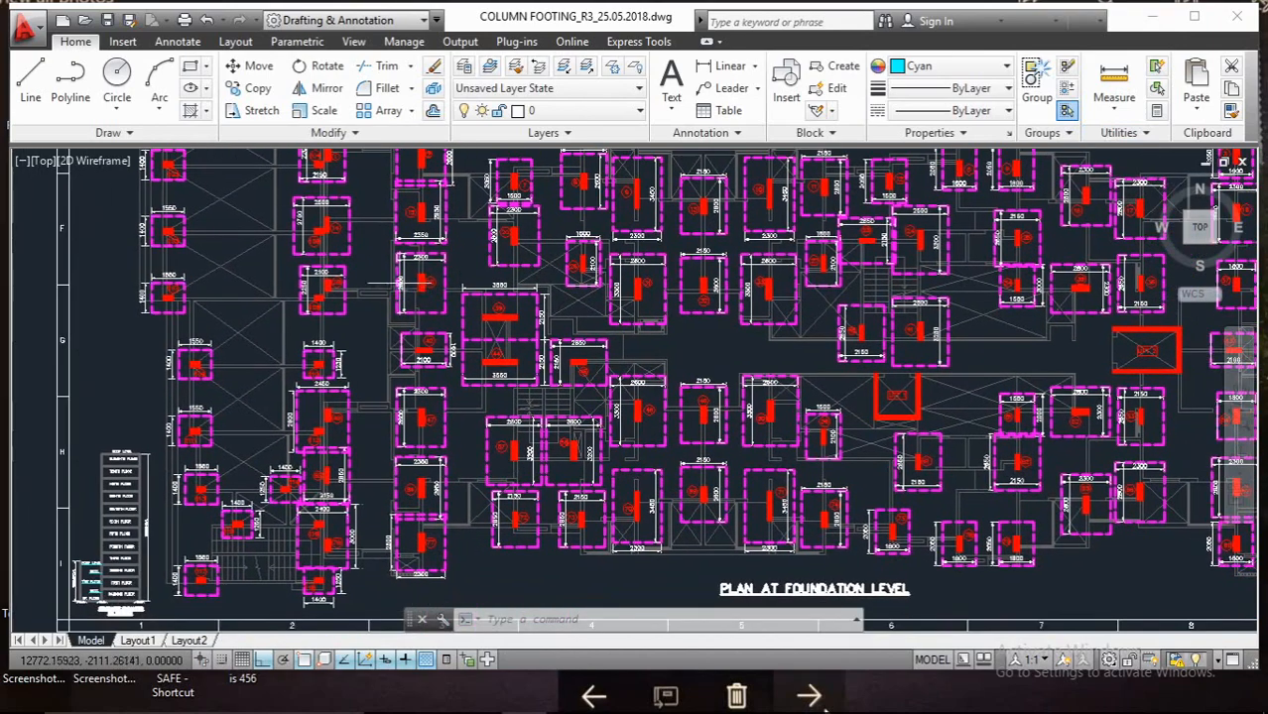
scroll(331, 444, up, 2)
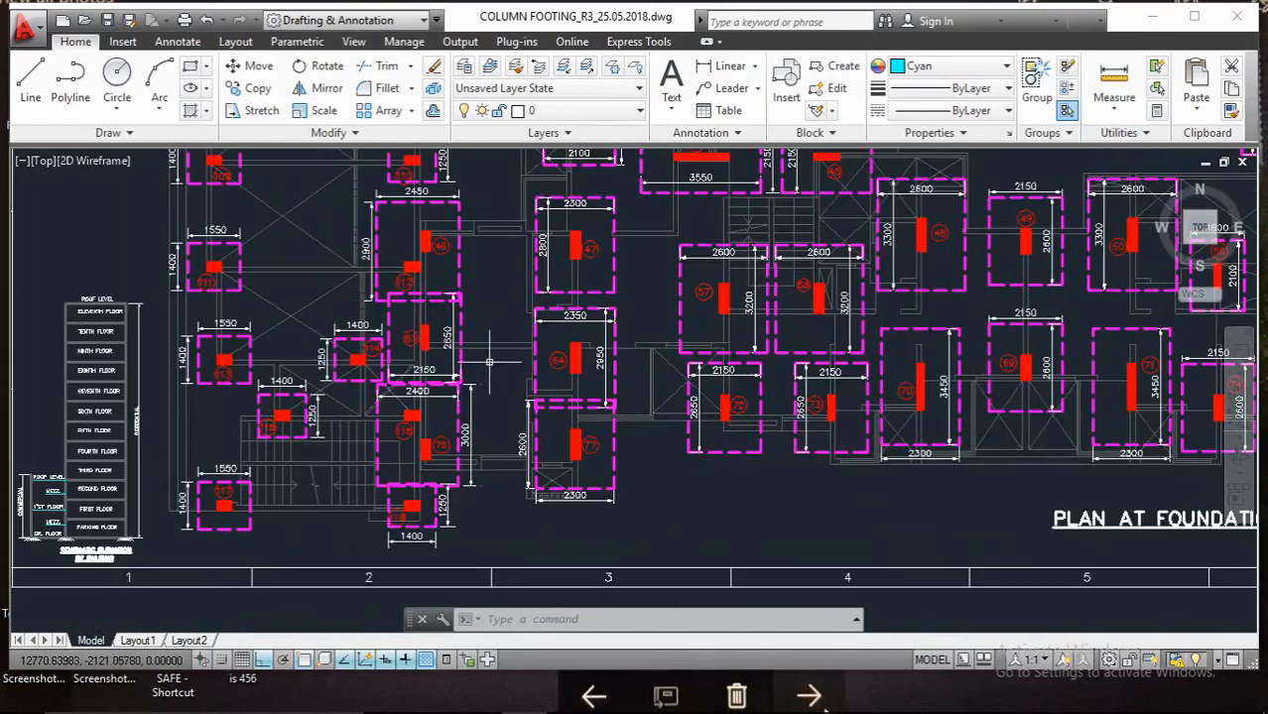
scroll(574, 353, down, 5)
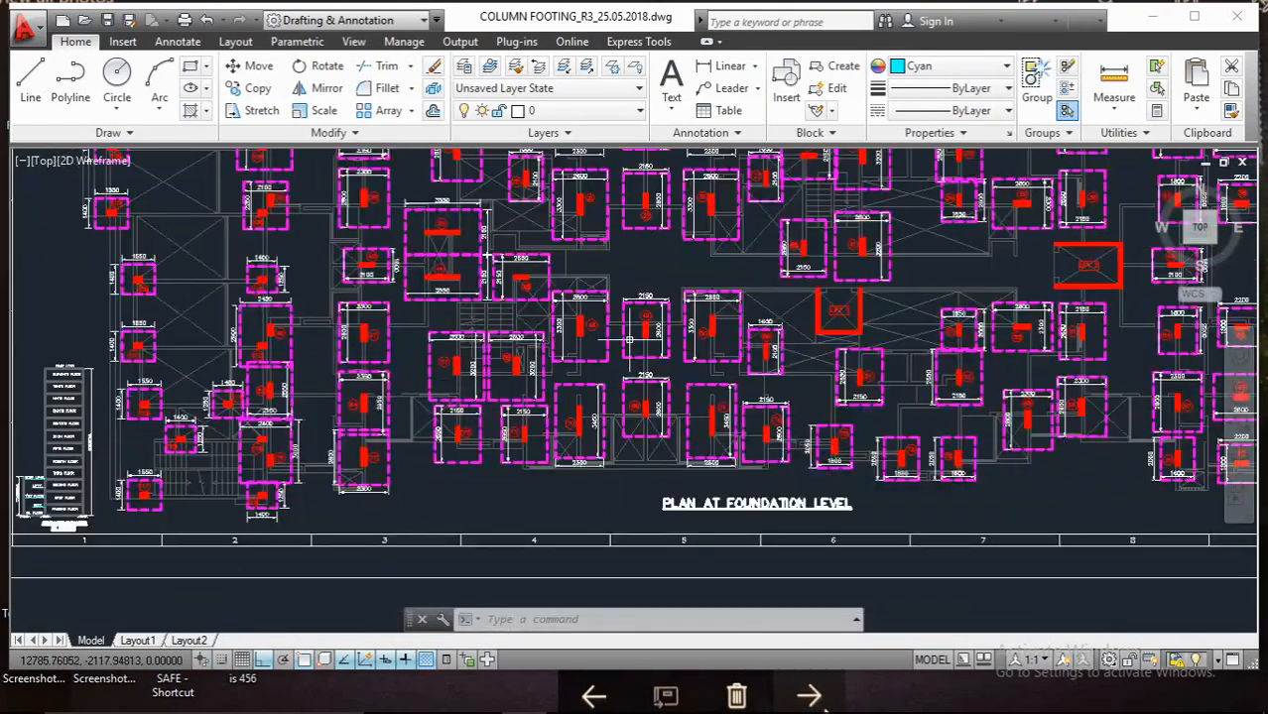
middle_drag(595, 344, 605, 424)
scroll(605, 423, down, 3)
scroll(455, 302, up, 4)
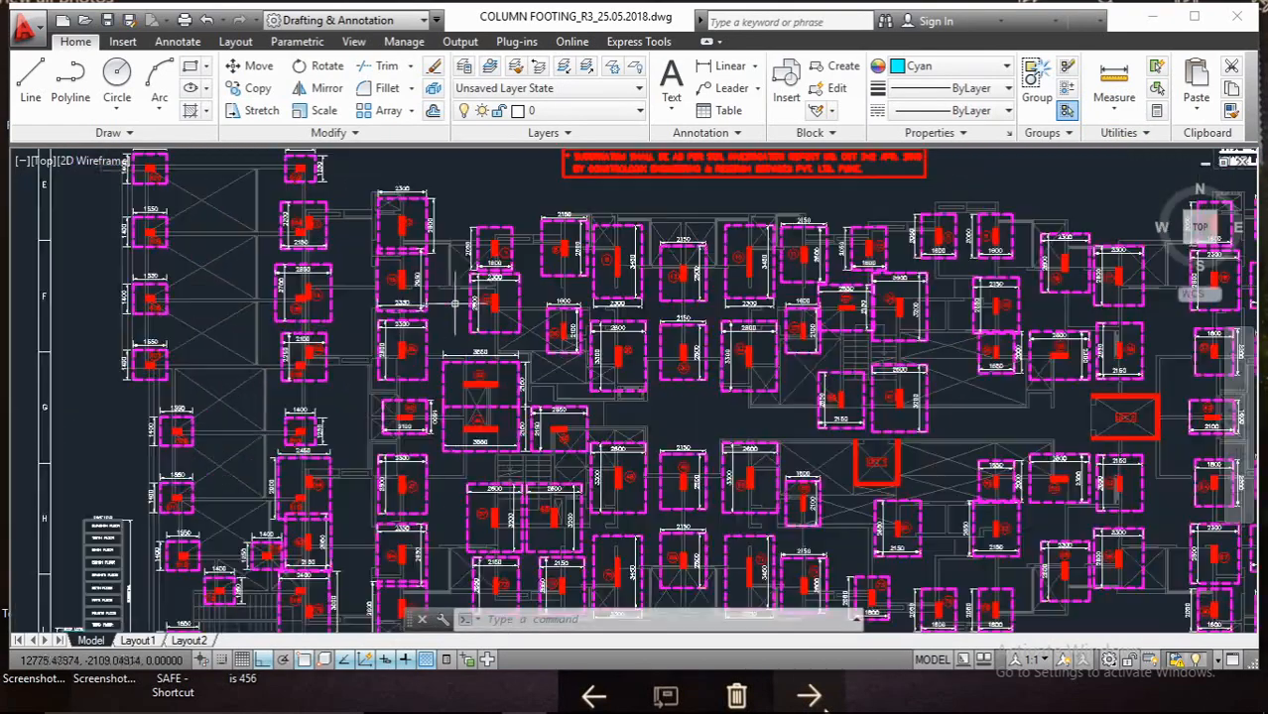
scroll(624, 315, down, 1)
scroll(555, 466, up, 1)
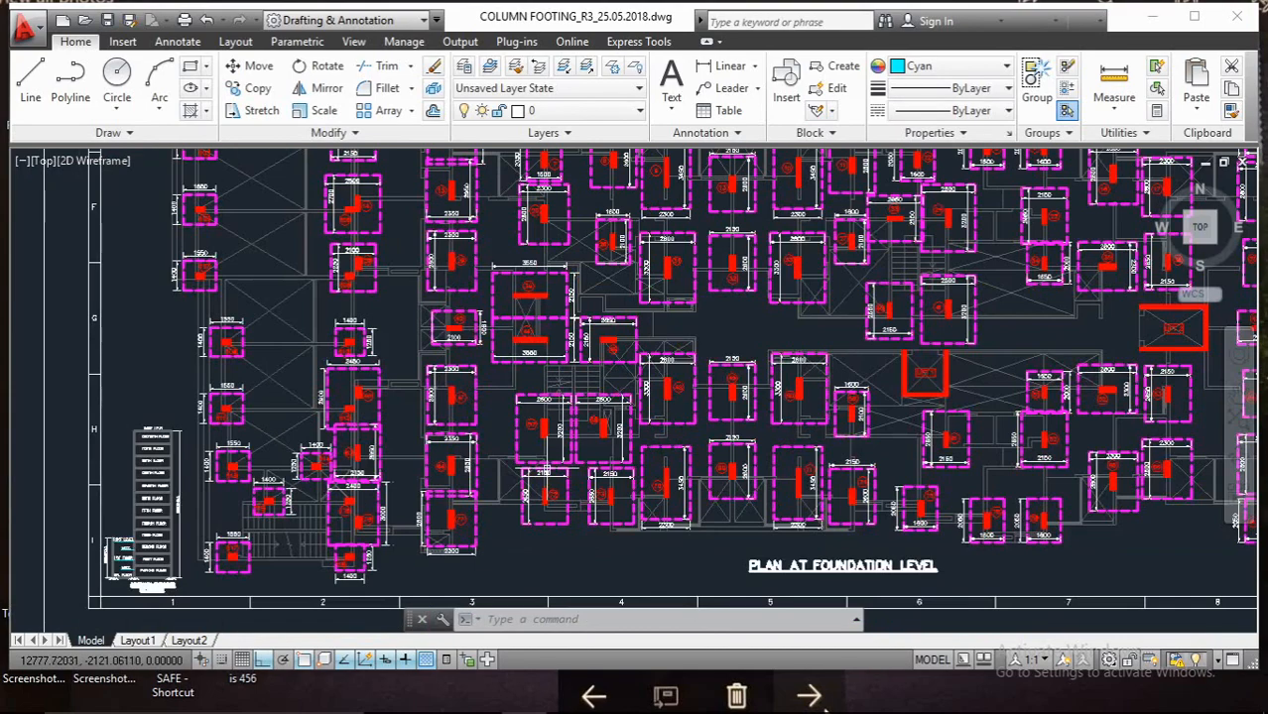
mouse_move(566, 466)
middle_down()
mouse_move(575, 413)
mouse_move(513, 488)
middle_up()
scroll(623, 390, down, 2)
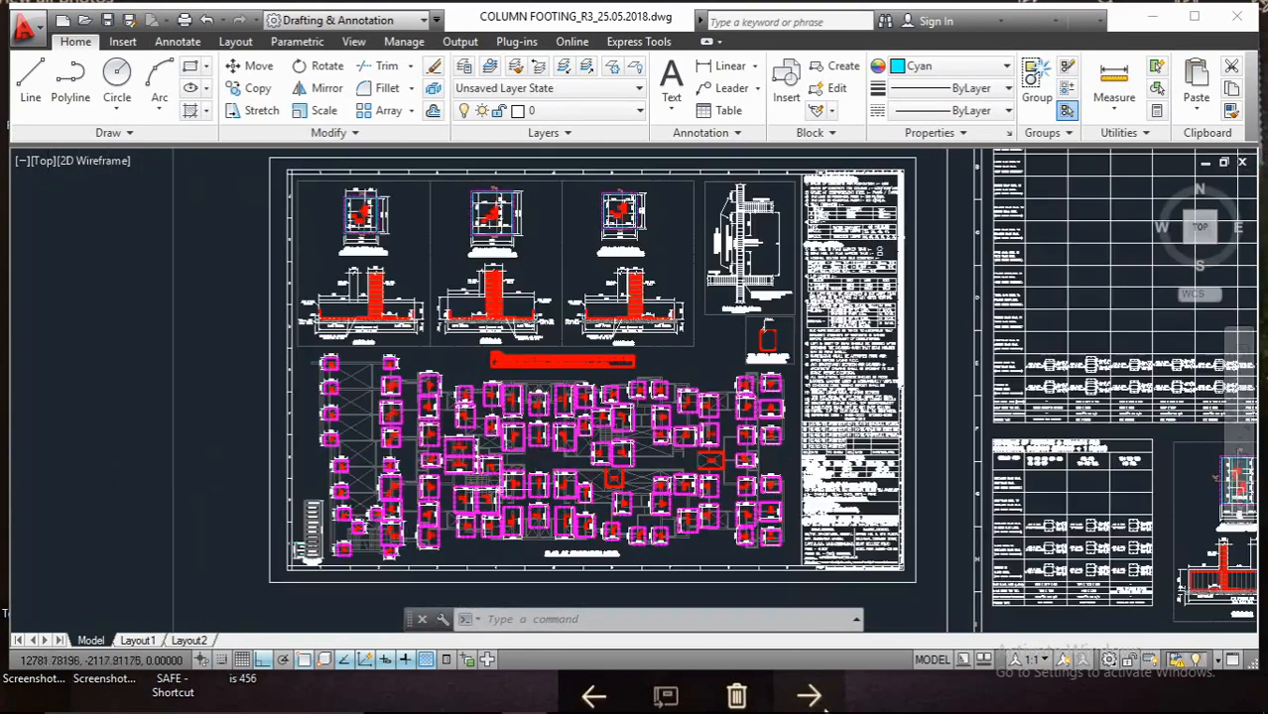
- Examine the combined footing plans and their sections above the foundation plan, including the one for columns 28 and 108
scroll(475, 280, up, 3)
middle_drag(489, 271, 657, 261)
scroll(656, 261, down, 2)
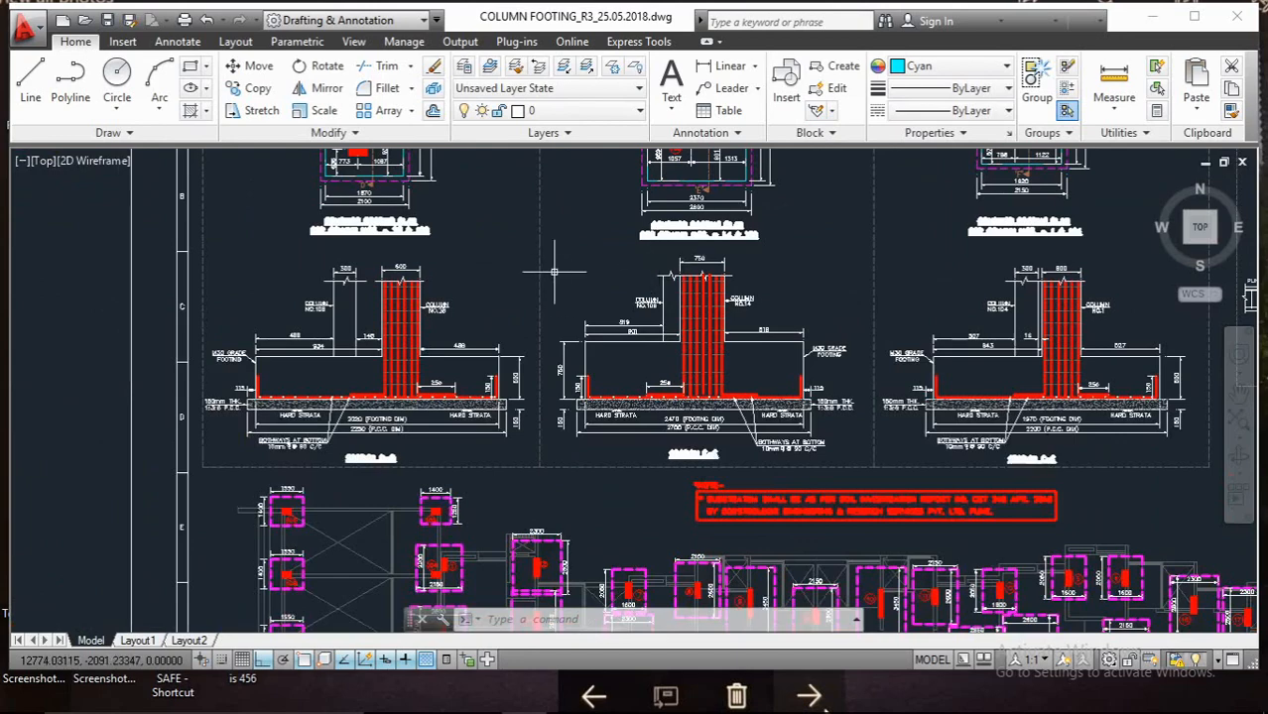
middle_drag(554, 271, 498, 407)
middle_drag(667, 312, 765, 313)
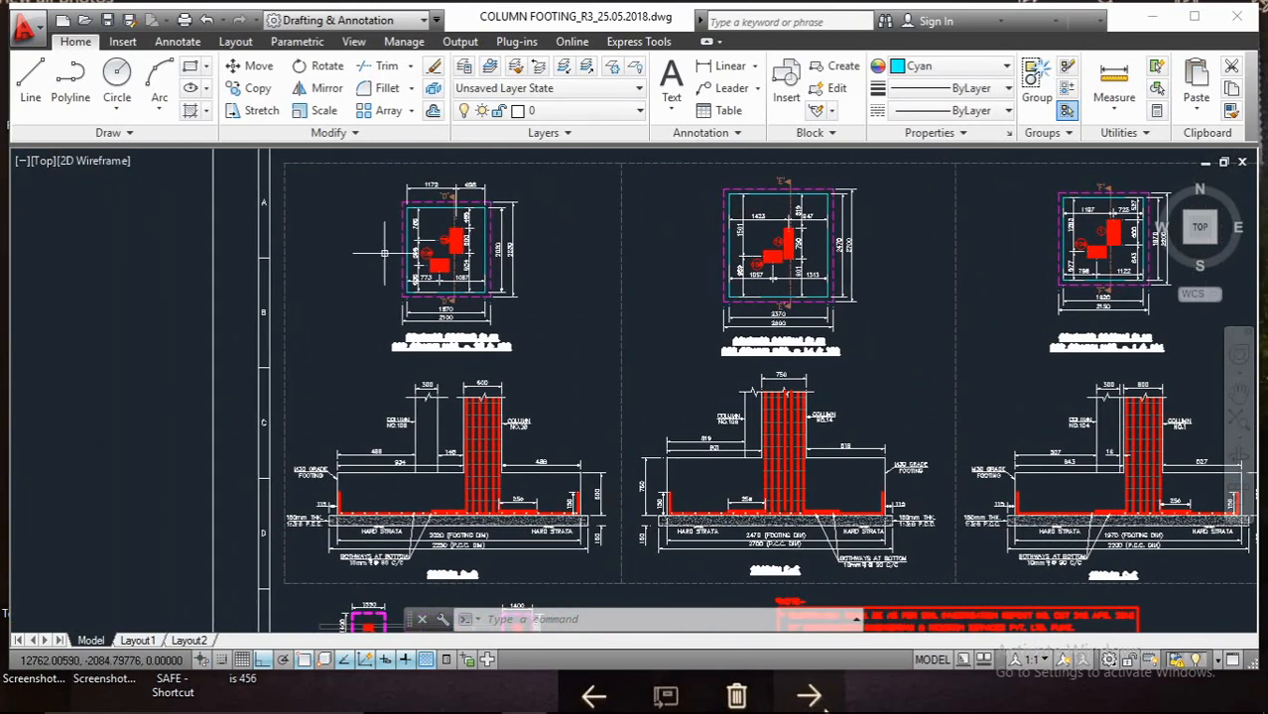
scroll(480, 240, up, 3)
scroll(422, 277, down, 2)
mouse_move(422, 278)
middle_down()
mouse_move(451, 314)
mouse_move(572, 313)
middle_up()
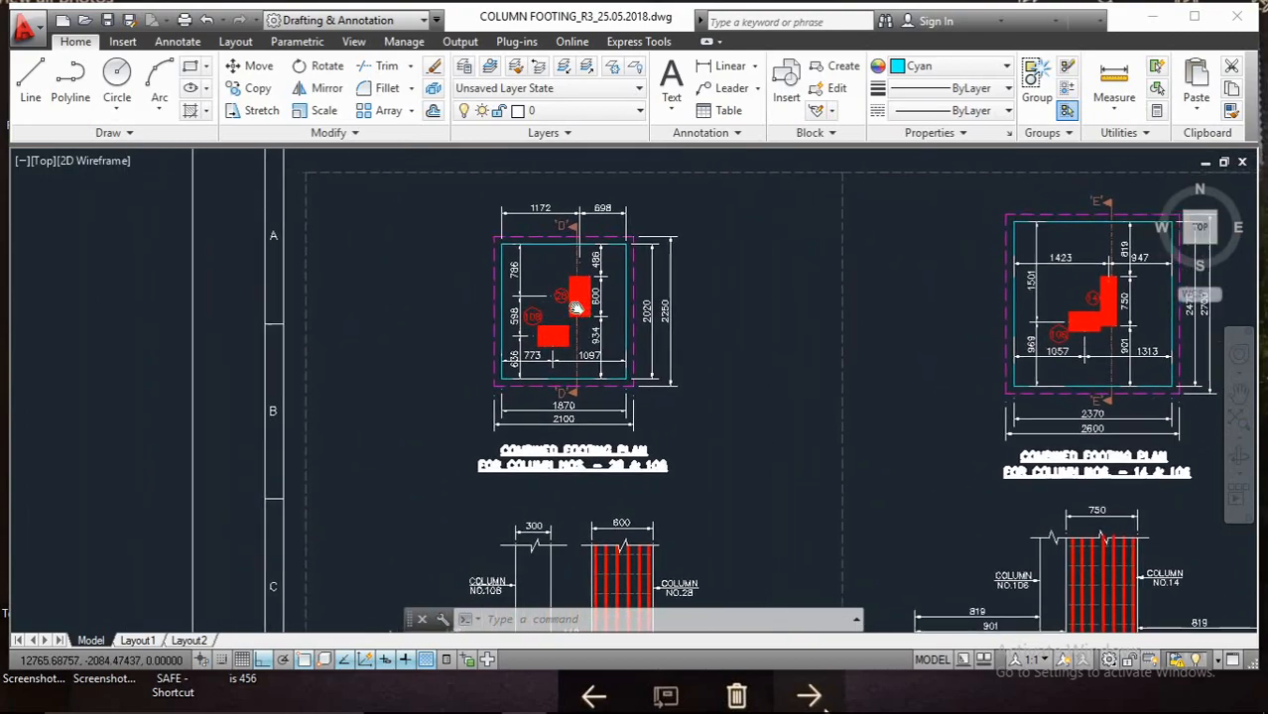
scroll(585, 297, down, 4)
middle_drag(588, 304, 582, 300)
scroll(539, 281, down, 4)
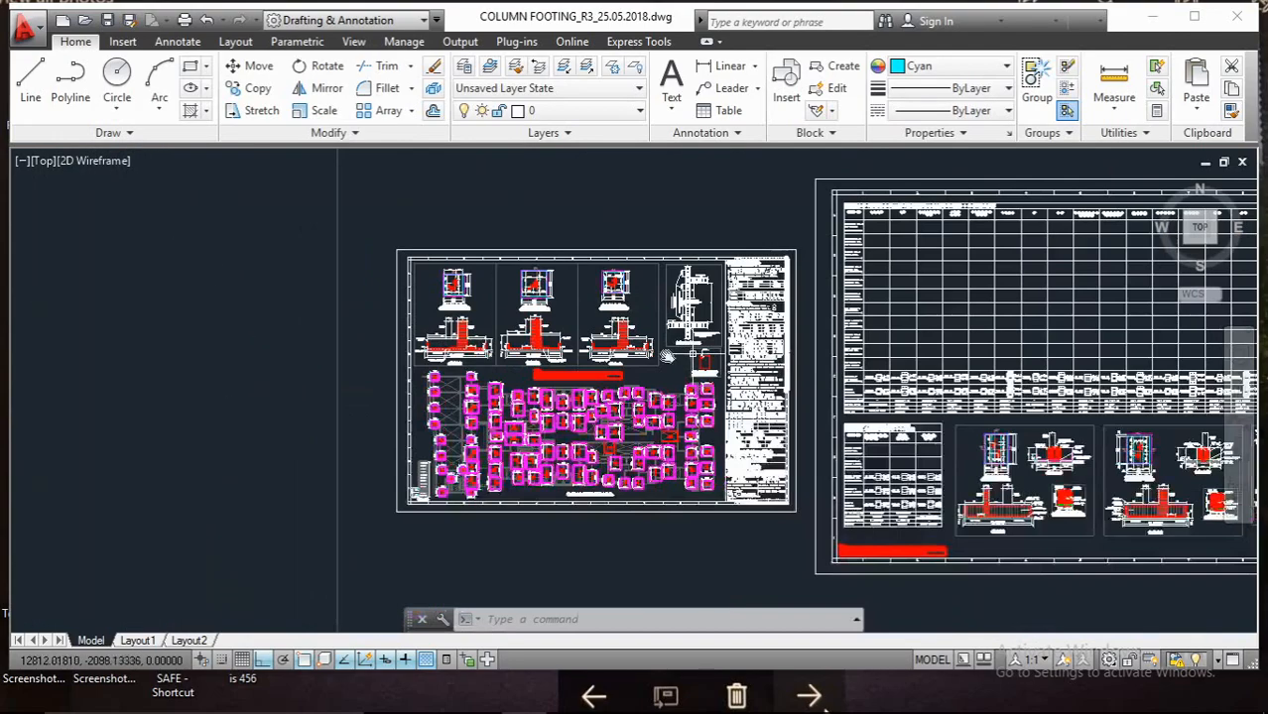
- Examine the combined footing details, beam sections and typical box footing plan on the adjacent footing schedule sheet
mouse_move(955, 370)
middle_down()
mouse_move(590, 328)
mouse_move(388, 348)
middle_up()
scroll(591, 327, up, 4)
scroll(390, 351, down, 2)
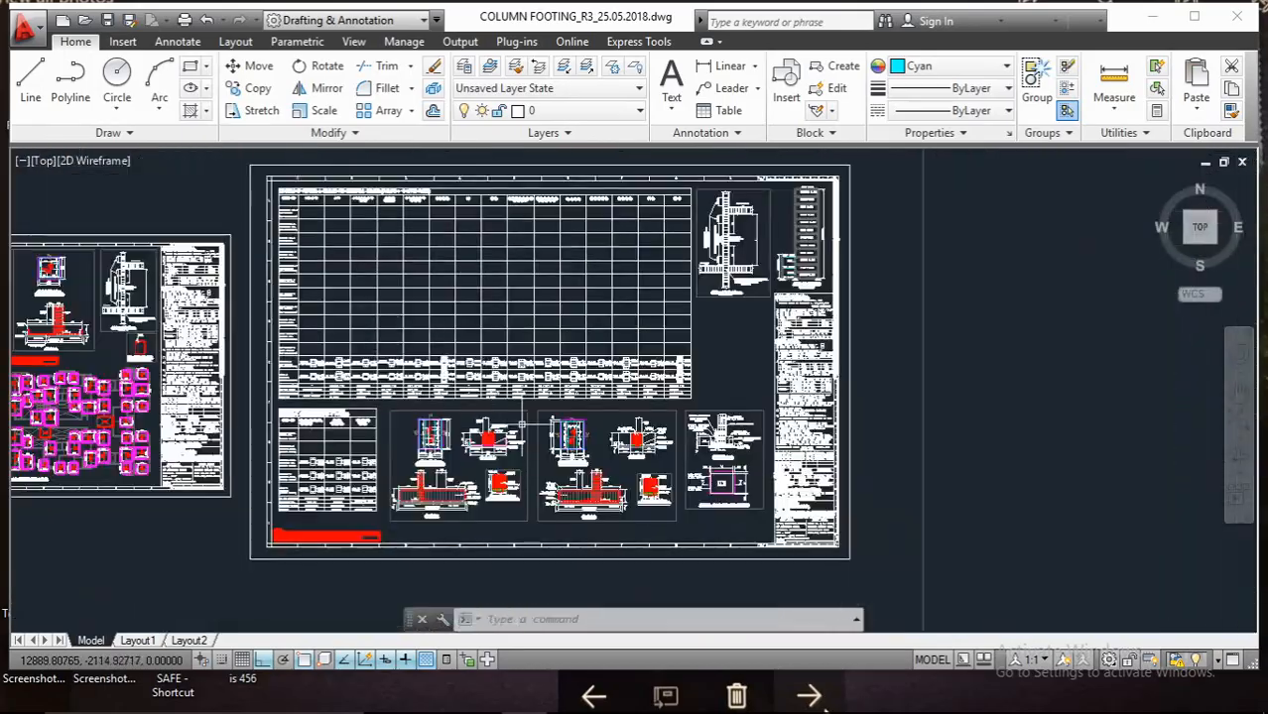
scroll(526, 425, up, 2)
middle_drag(525, 426, 554, 309)
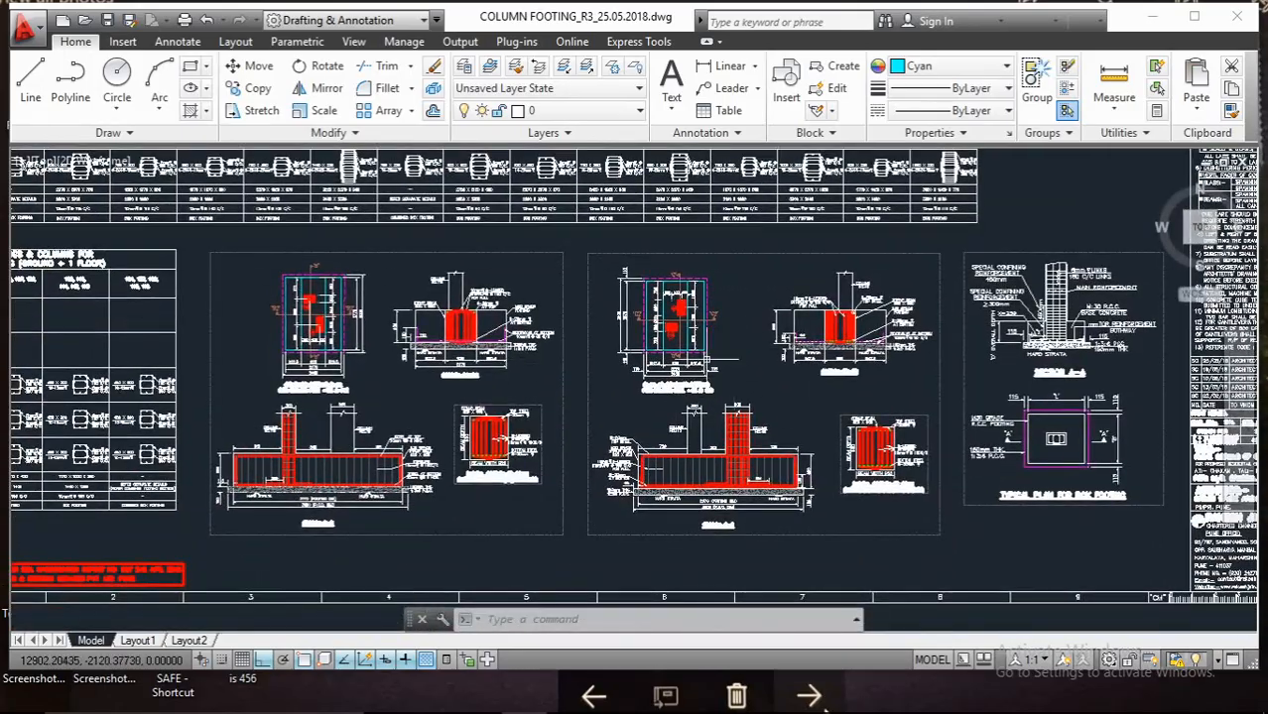
scroll(707, 362, up, 1)
scroll(735, 349, down, 2)
middle_drag(735, 350, 819, 335)
scroll(425, 351, up, 3)
- Read the R.C.C. base sizes and both-way reinforcement of the box footings in the commercial building's footing and column schedule
scroll(457, 385, down, 3)
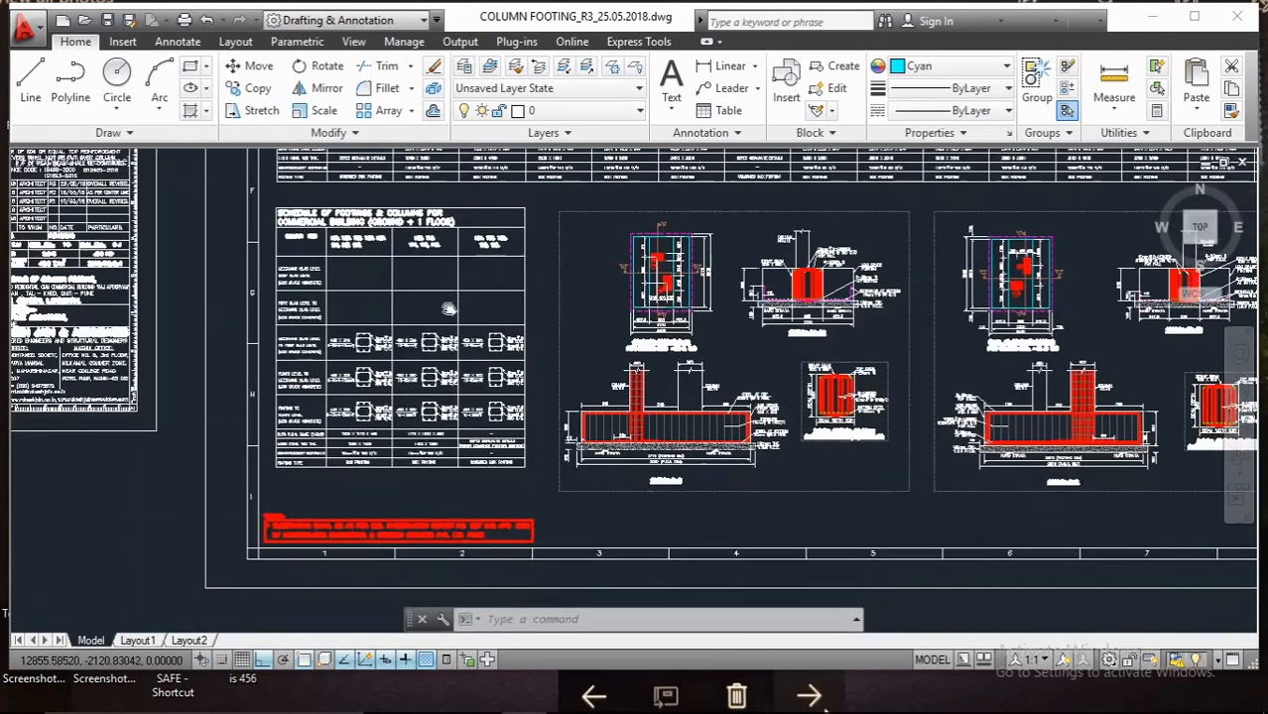
scroll(393, 352, up, 5)
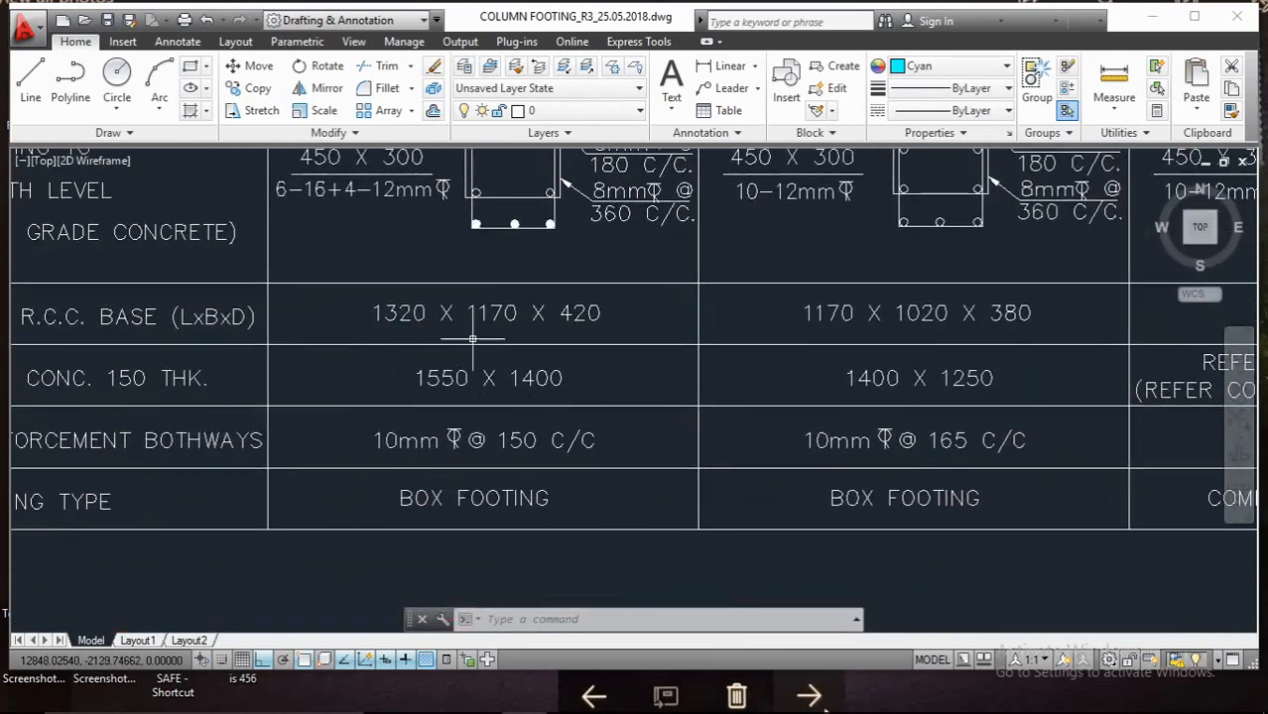
mouse_move(511, 343)
middle_down()
mouse_move(643, 337)
mouse_move(494, 328)
middle_up()
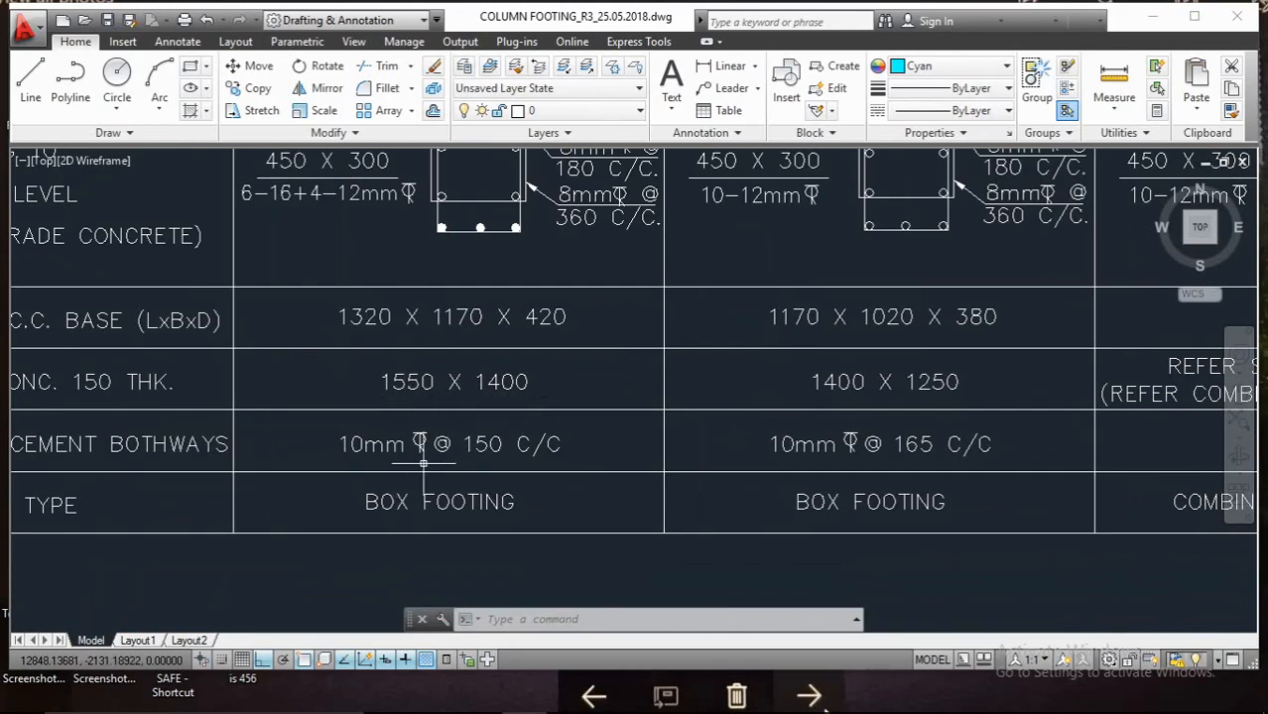
- Review how the footing schedule sheet and the foundation plan sheet are arranged, and examine the footing layout in the plan at foundation level
scroll(637, 459, down, 10)
scroll(812, 345, up, 5)
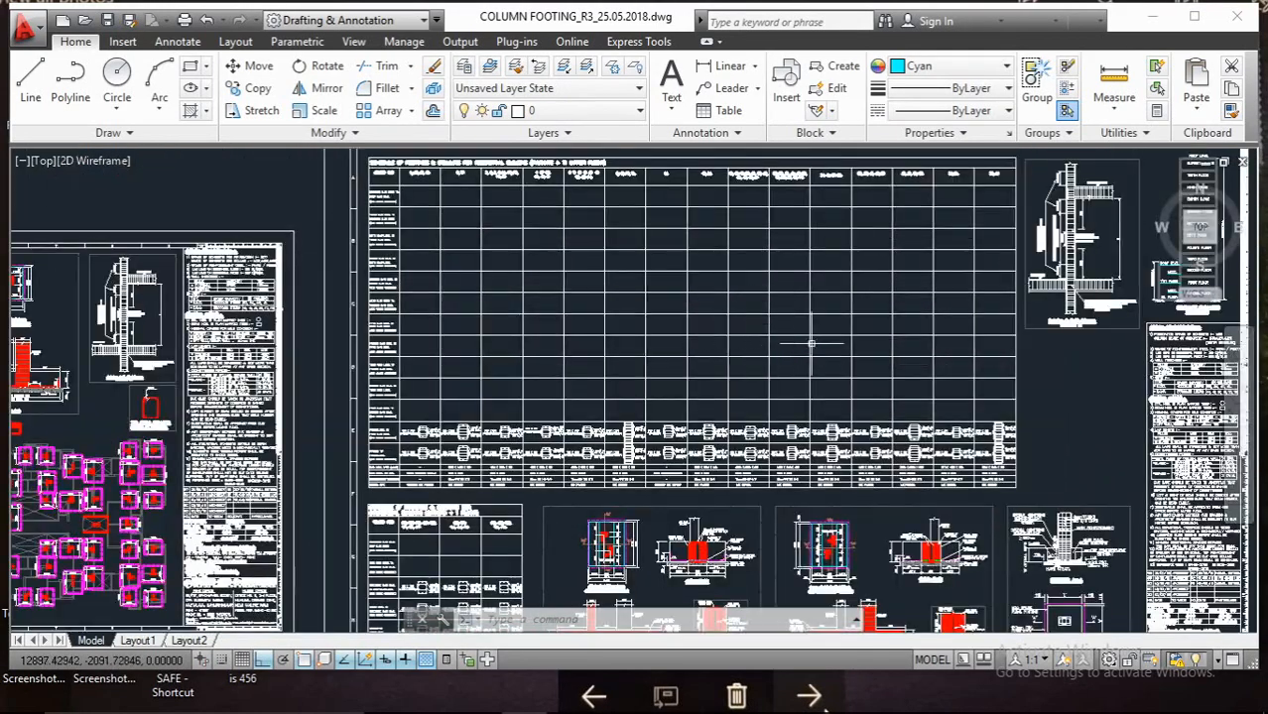
middle_drag(871, 322, 825, 371)
scroll(823, 371, down, 4)
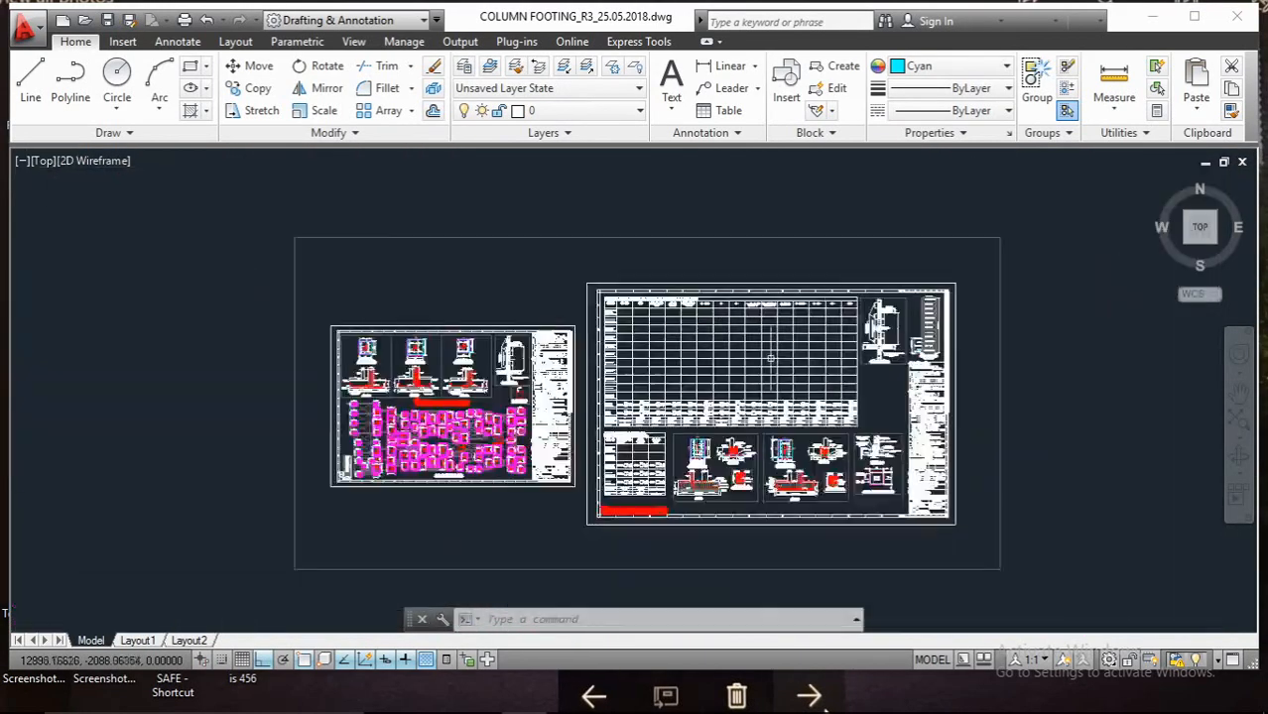
scroll(631, 385, up, 5)
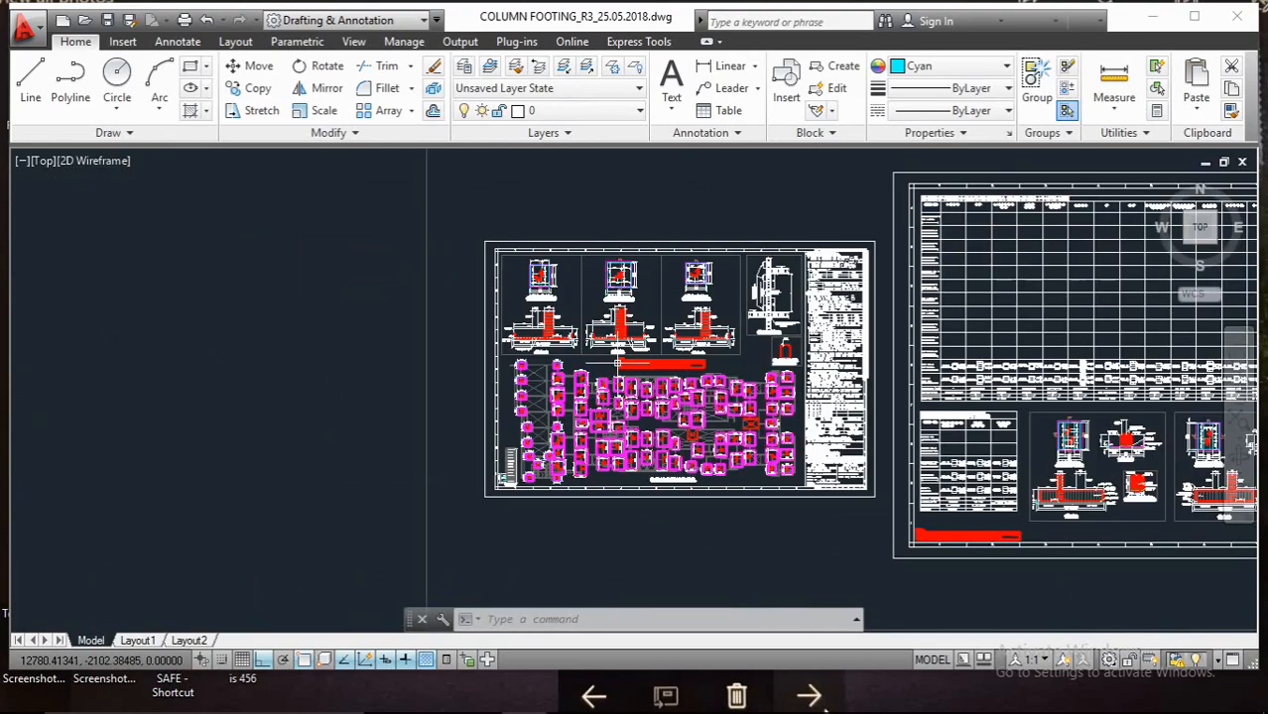
middle_drag(594, 368, 540, 382)
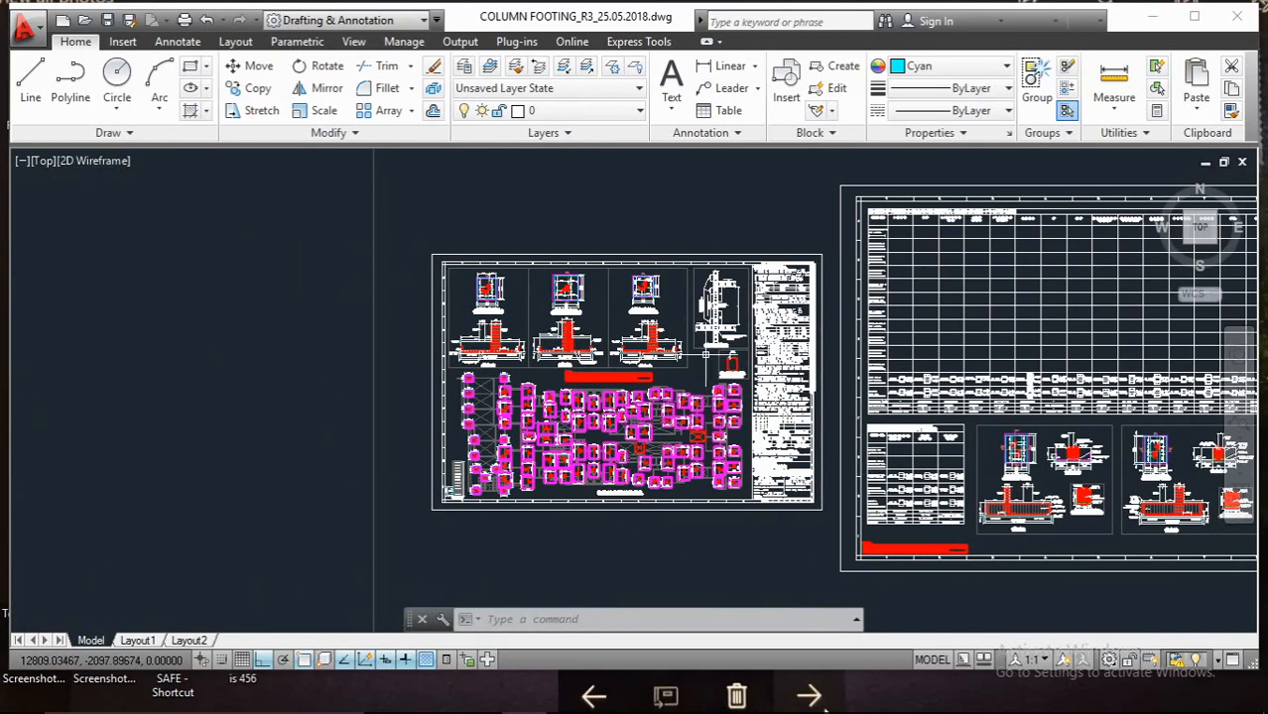
middle_drag(639, 385, 566, 383)
scroll(542, 441, up, 2)
middle_drag(564, 432, 681, 376)
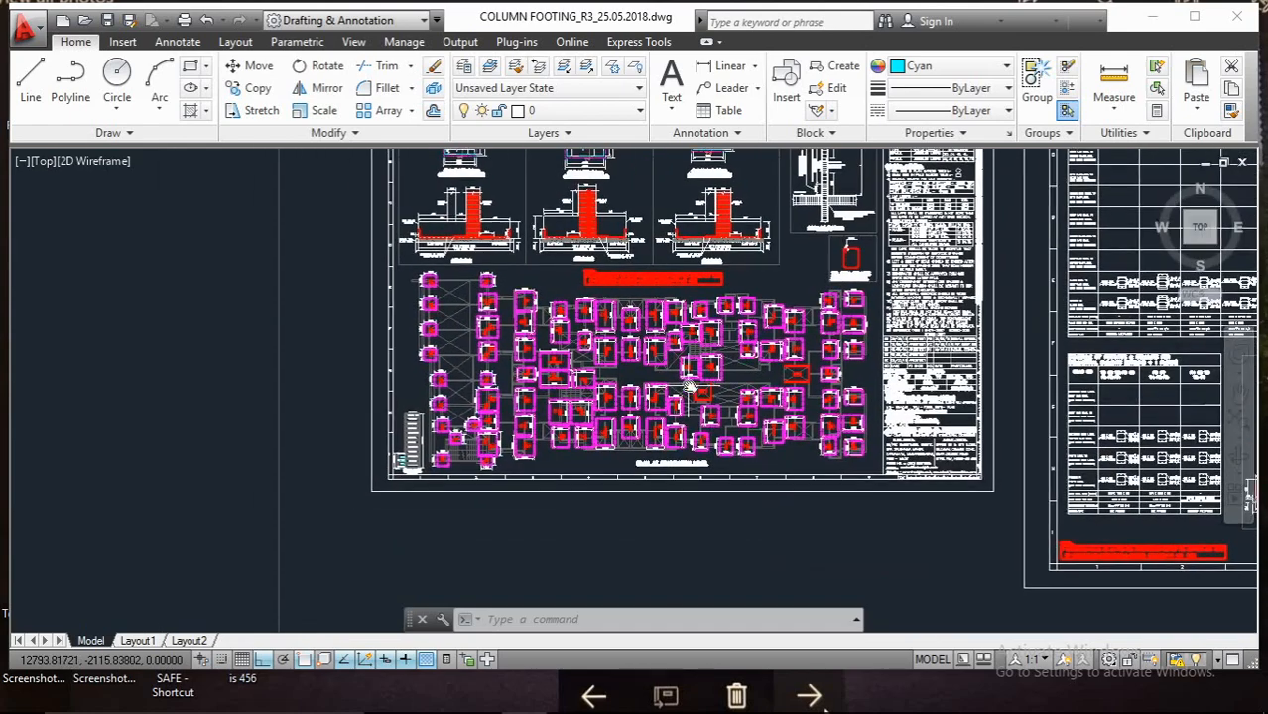
scroll(633, 414, up, 2)
mouse_move(761, 399)
middle_down()
mouse_move(648, 406)
mouse_move(630, 393)
mouse_move(572, 394)
middle_up()
scroll(647, 406, down, 2)
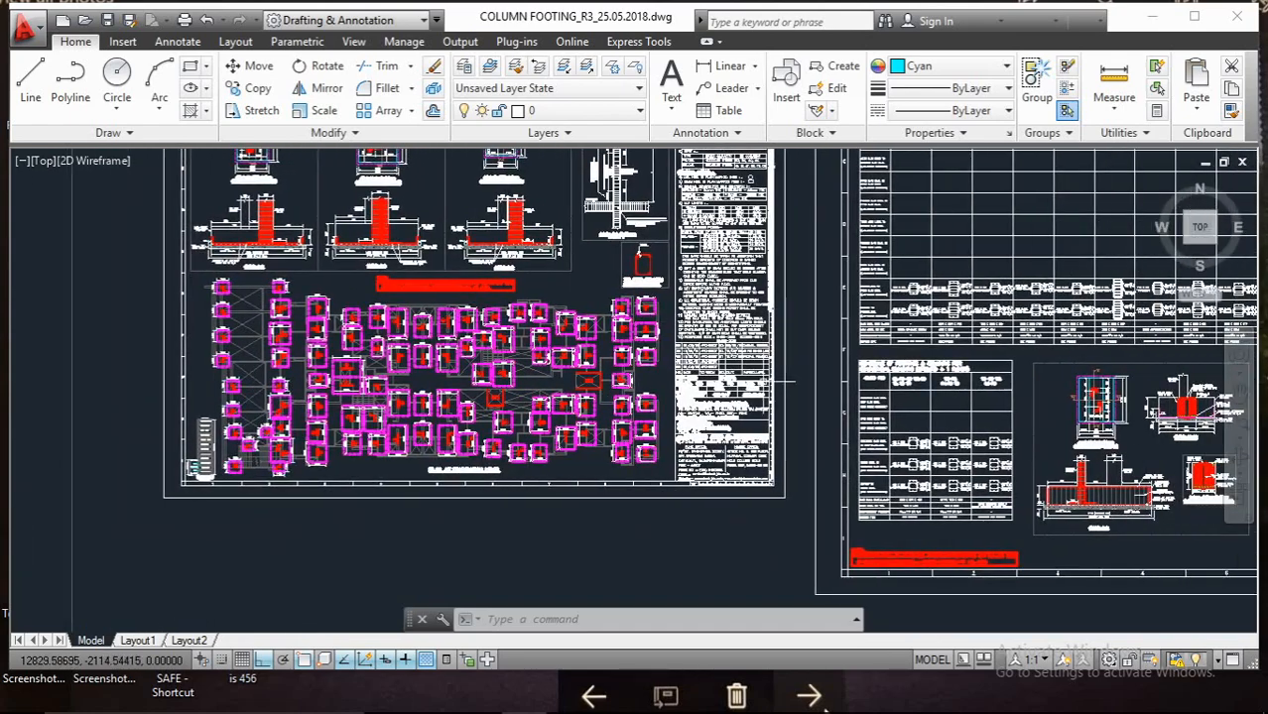
scroll(633, 372, down, 5)
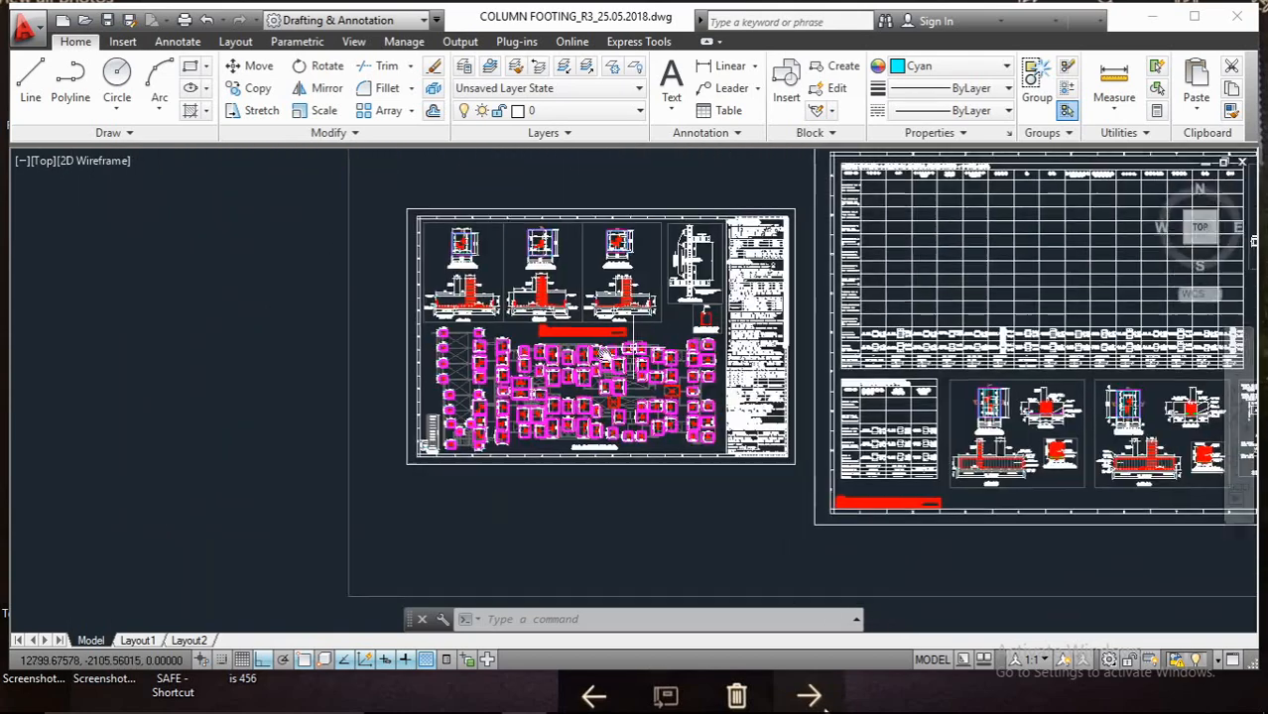
middle_drag(604, 354, 421, 367)
middle_drag(504, 358, 630, 349)
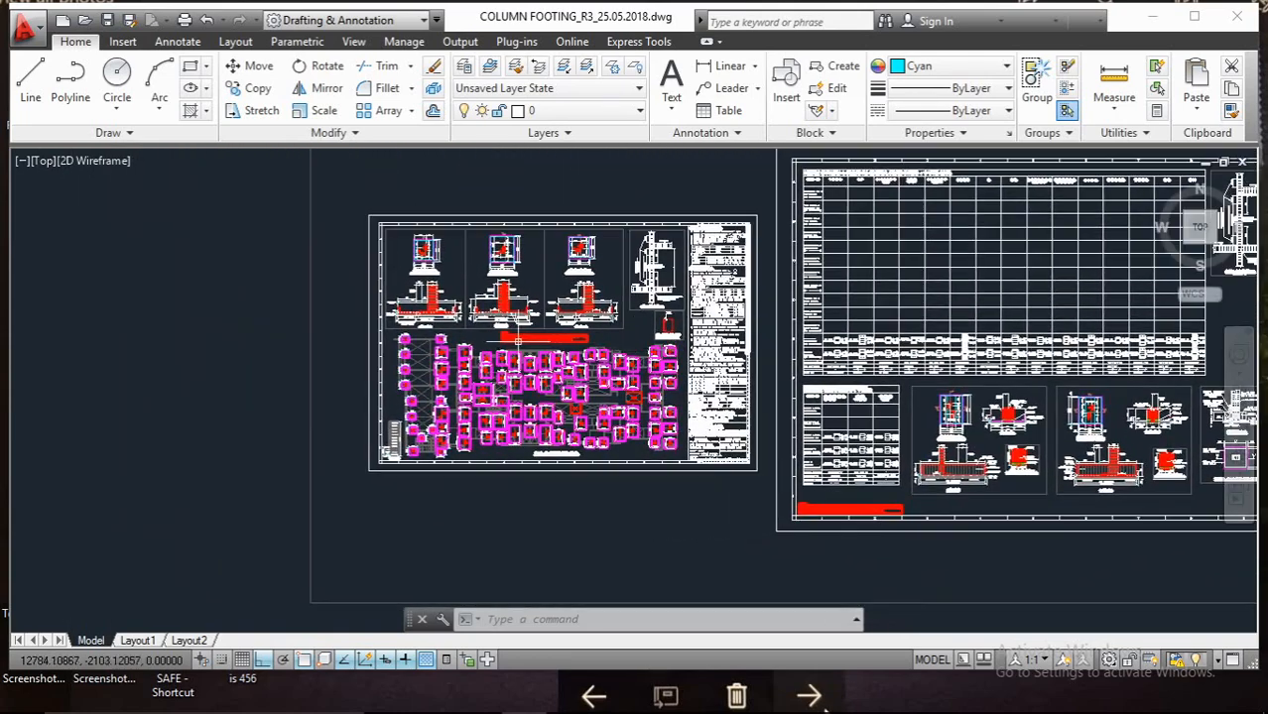
scroll(518, 343, up, 2)
middle_drag(519, 343, 531, 286)
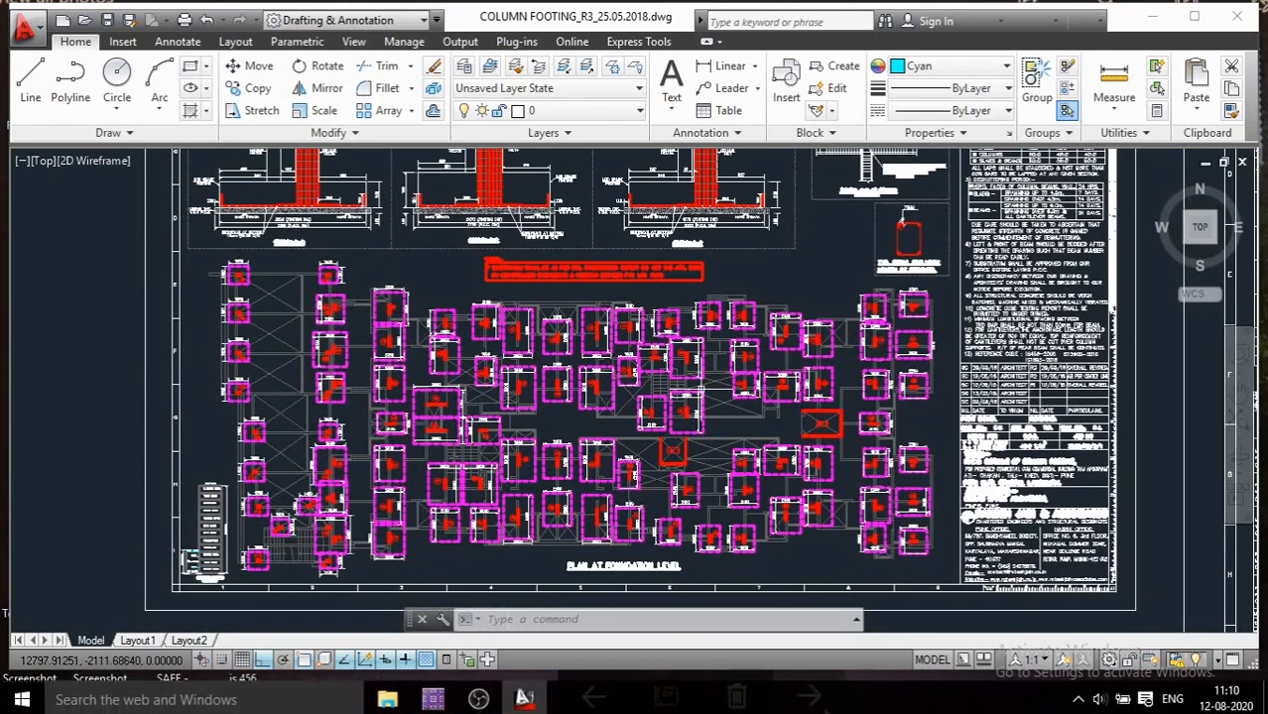